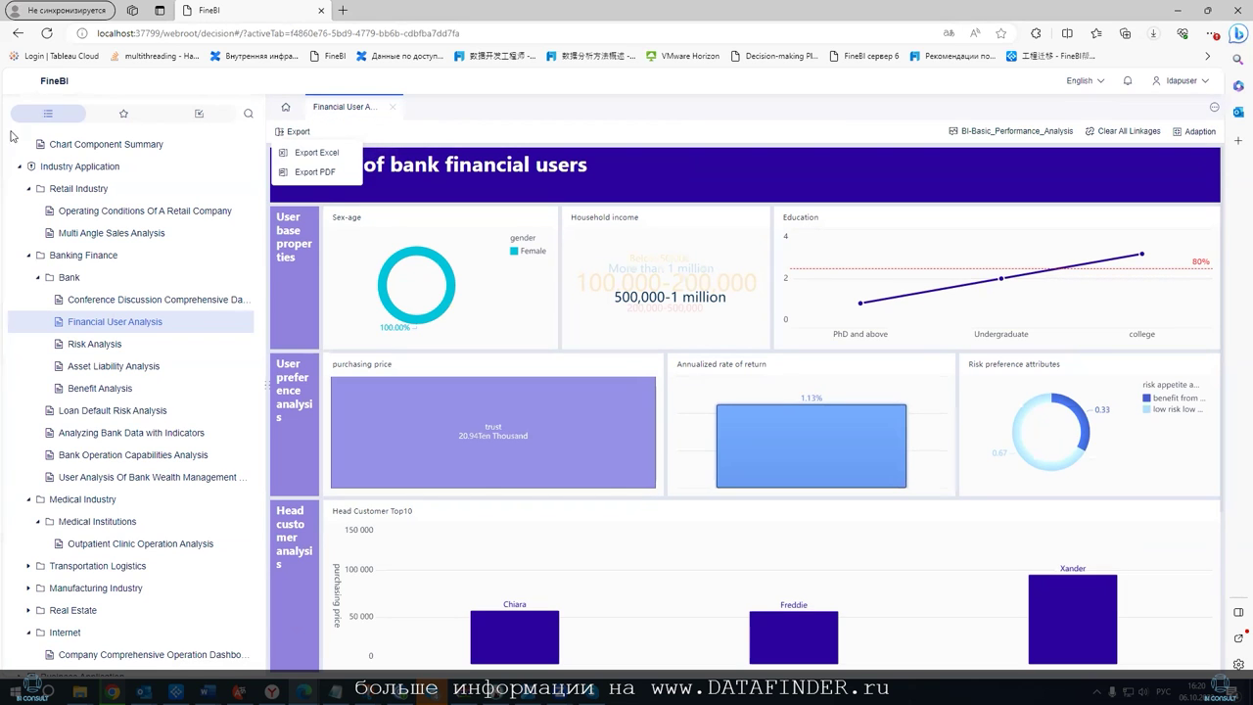
Log out of the current account and log in as name1 using its saved username and password
mouse_move(1209, 84)
click(1155, 128)
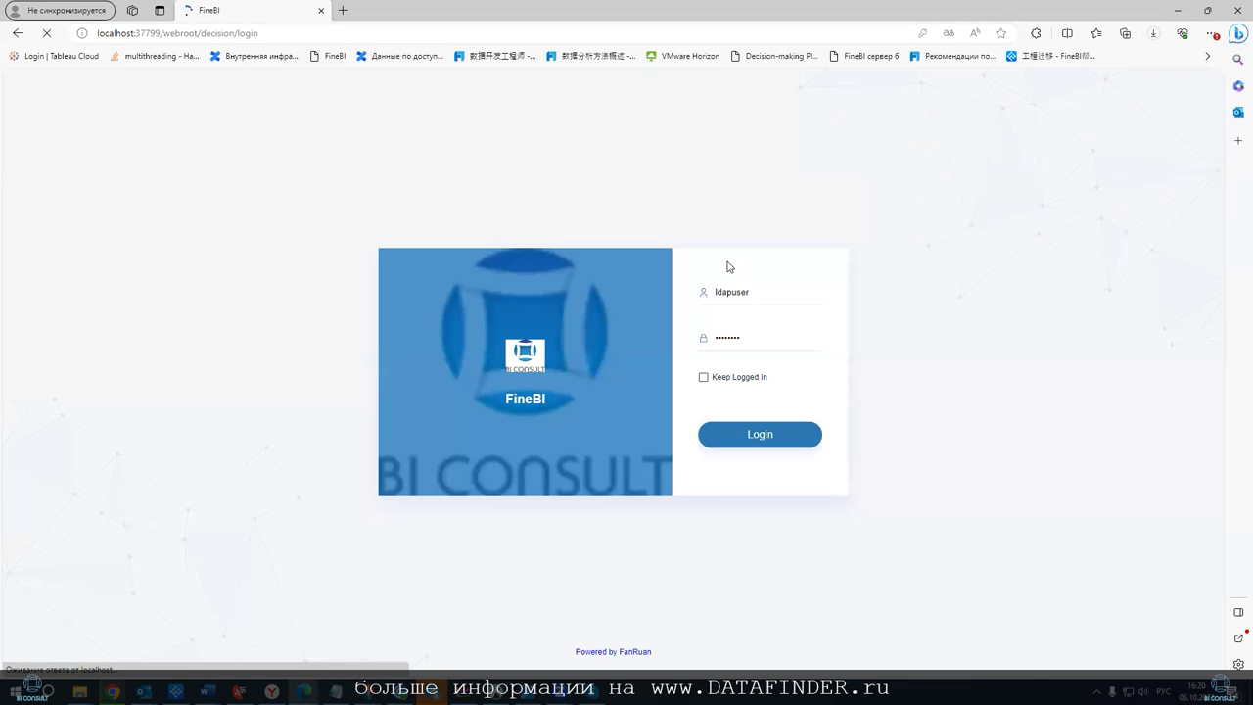
click(724, 291)
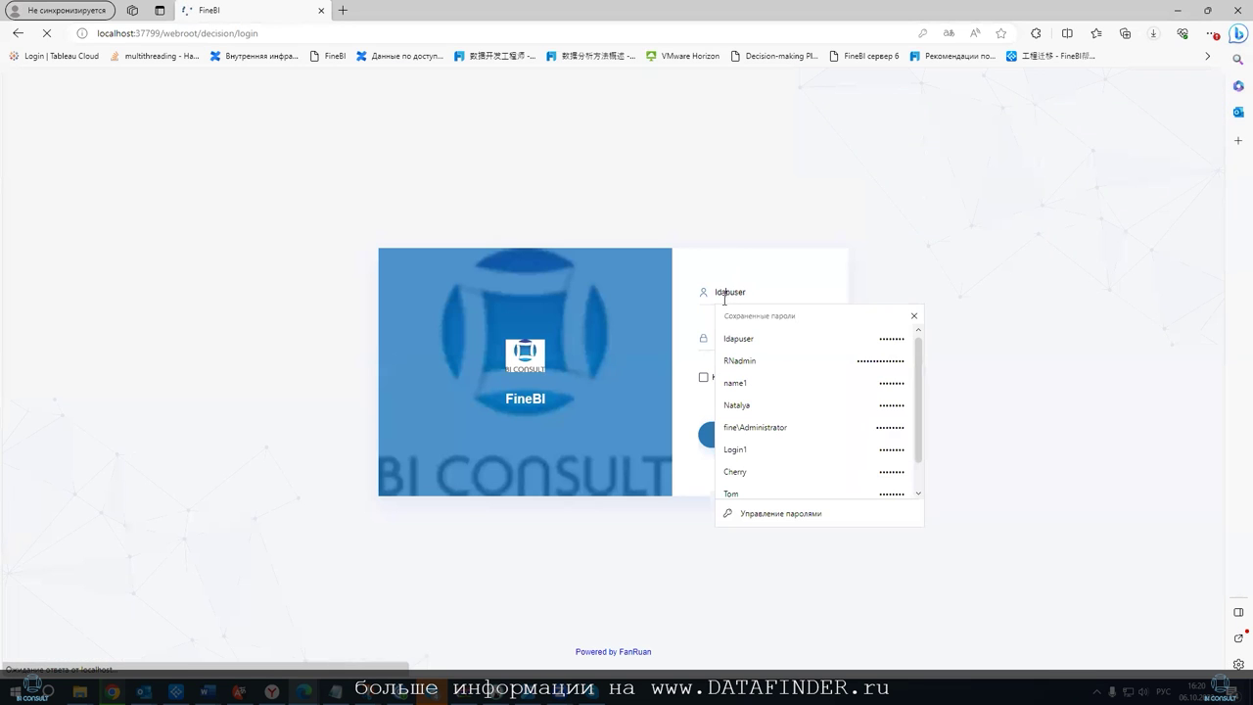
click(757, 384)
click(756, 436)
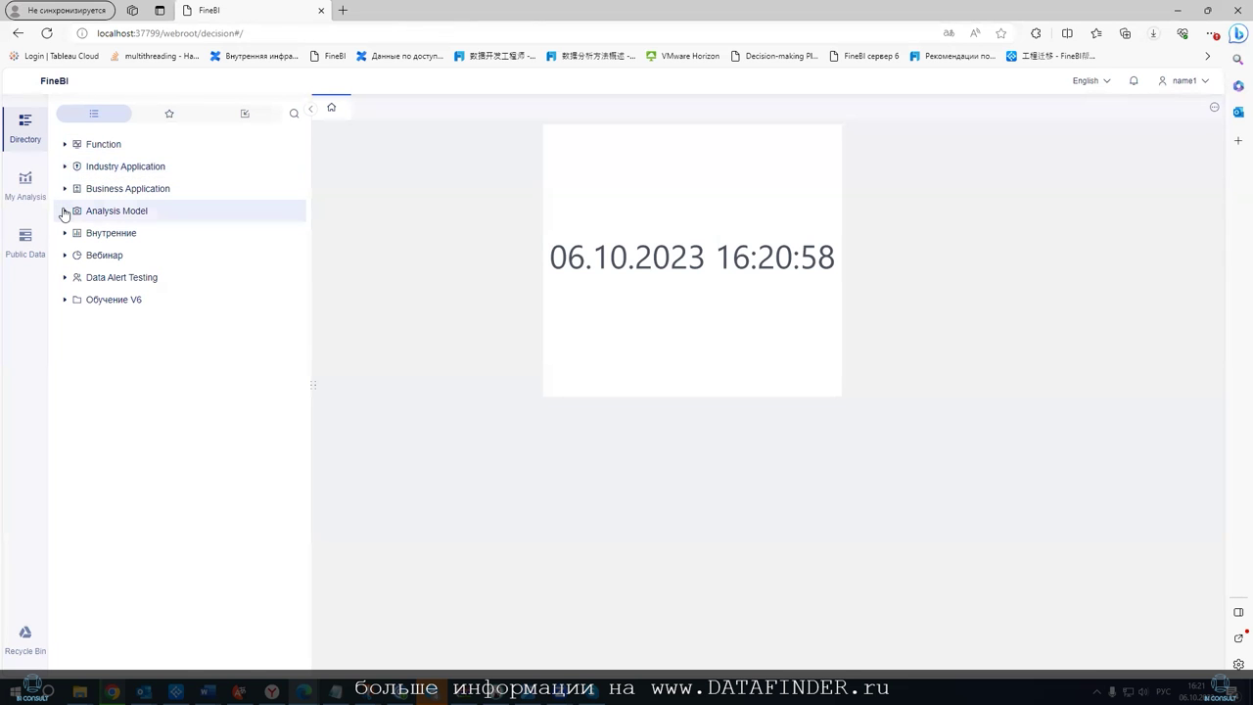
View the Loan Default Risk Analysis and Bank Operation Capabilities Analysis dashboards in the Banking Finance folder of Industry Application
click(63, 167)
click(71, 212)
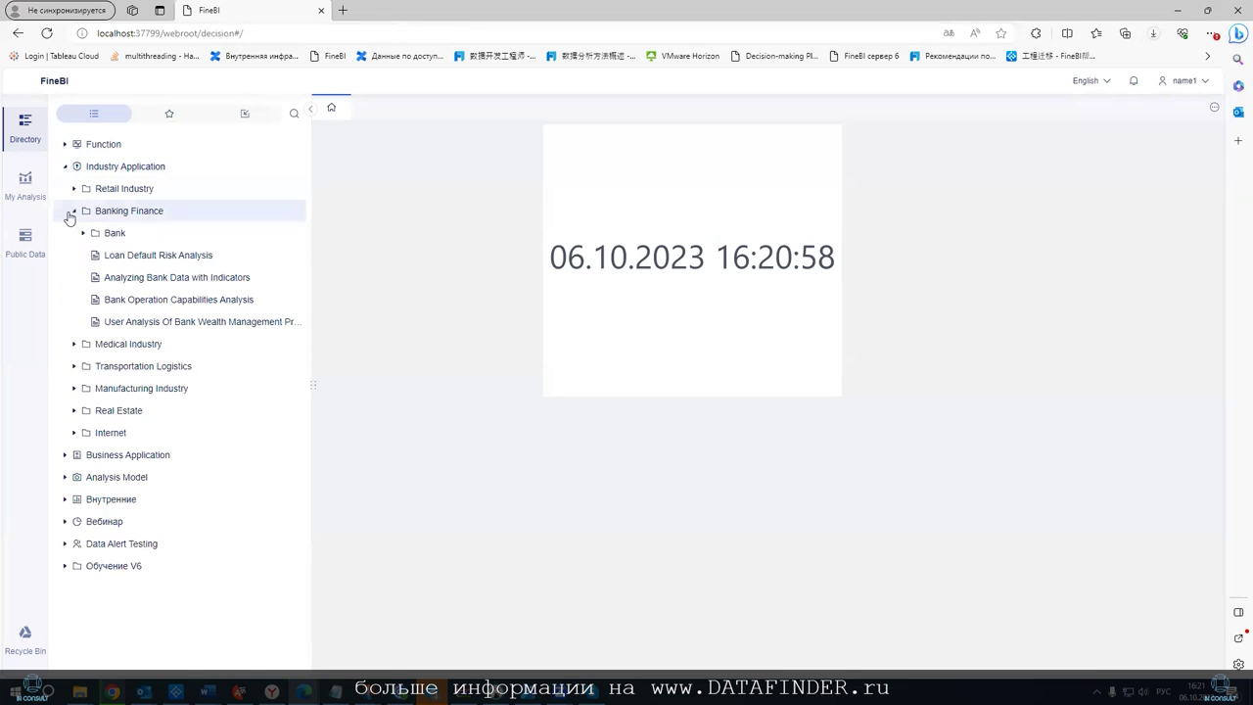
click(130, 256)
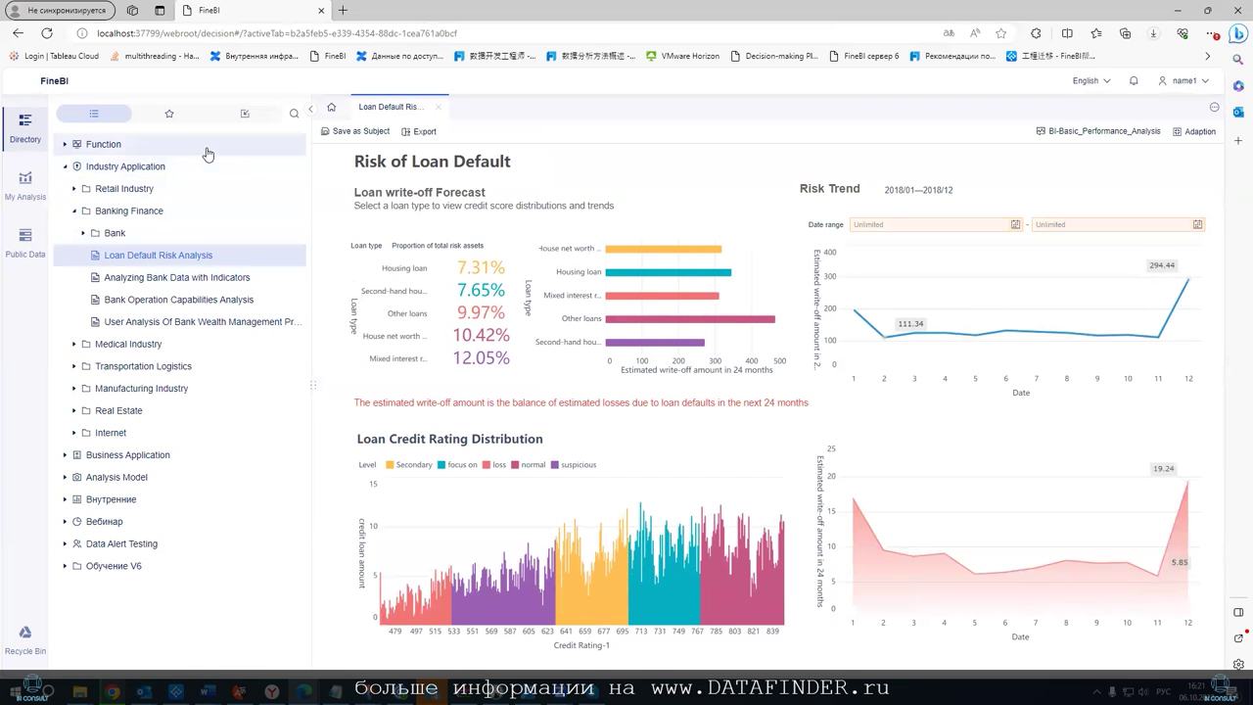
click(157, 299)
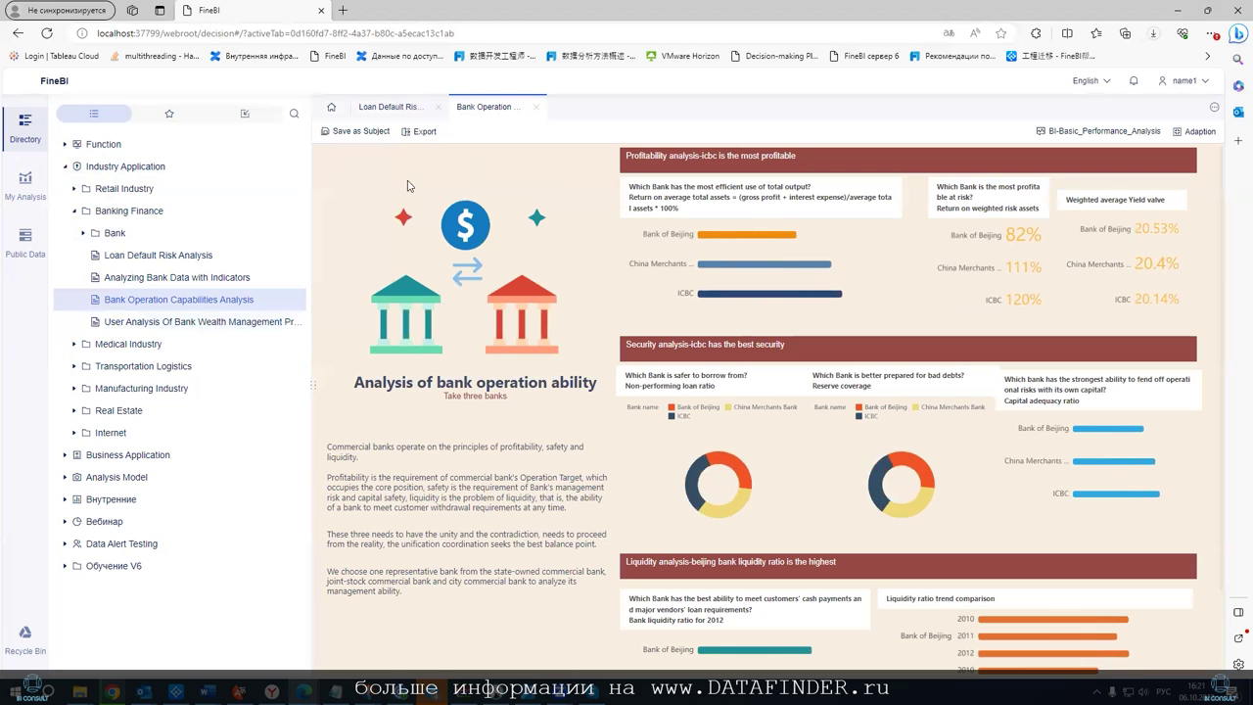
View the Air Transportation dashboard in Transportation Logistics and the Group CEO Dashboard in Real Estate
click(127, 367)
click(123, 388)
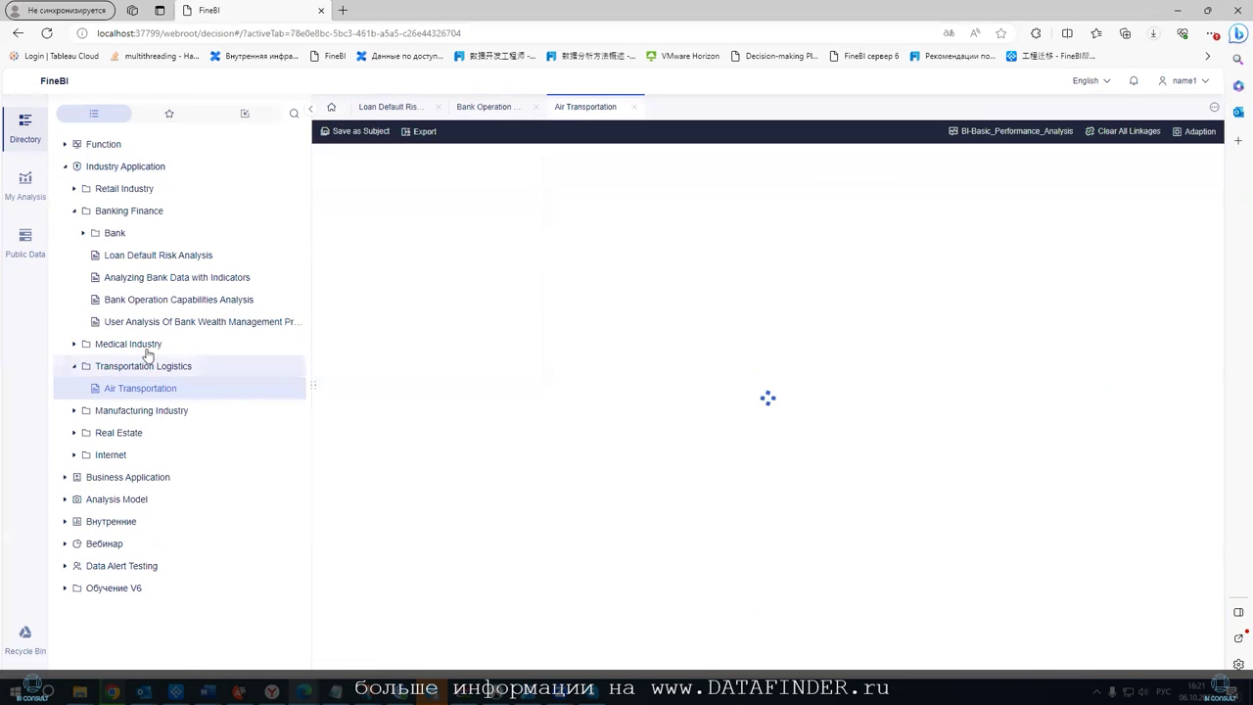
click(163, 435)
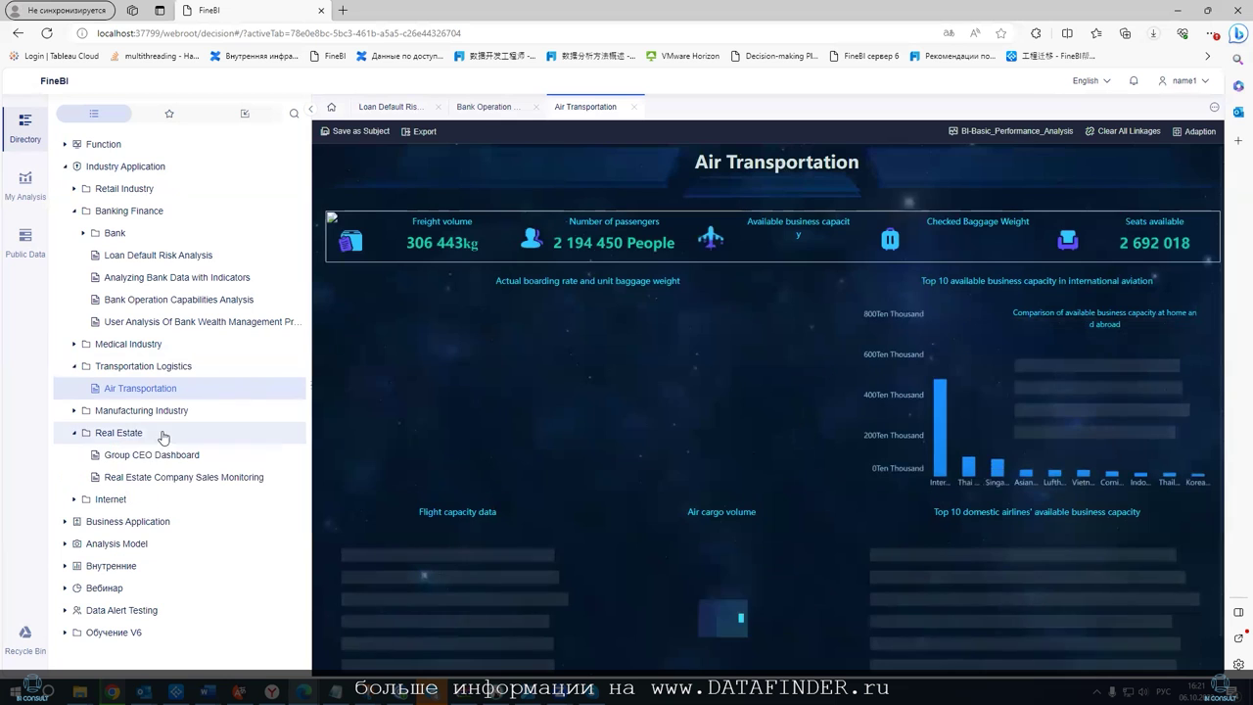
click(174, 454)
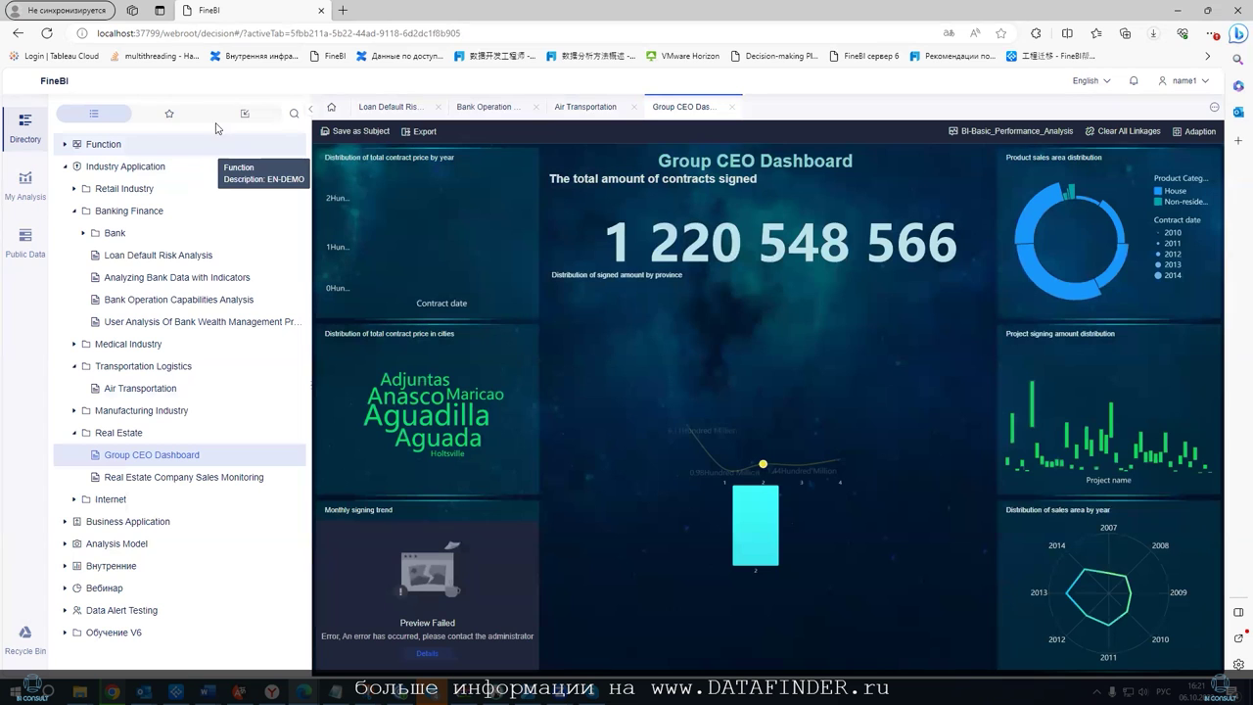
Look through My Analysis and the Public Data folders accessible to this account, including Данные от FanRuan, Данные из разных БД and FCP
click(24, 184)
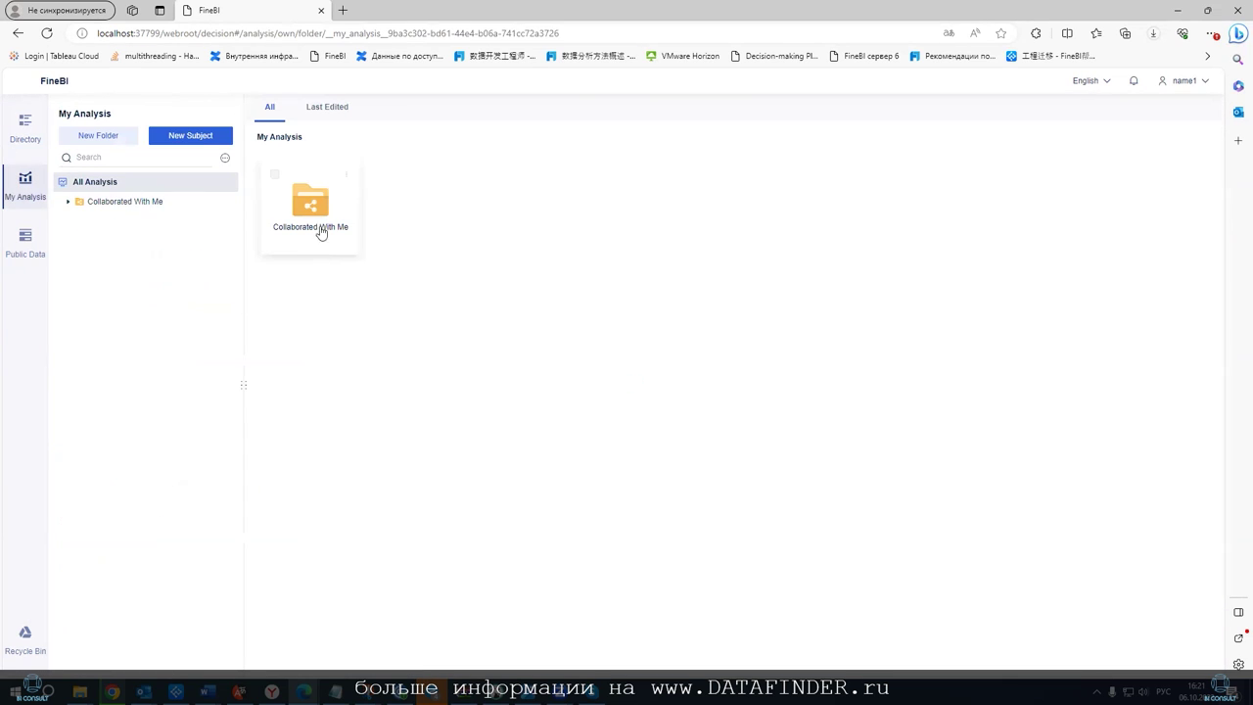
click(32, 247)
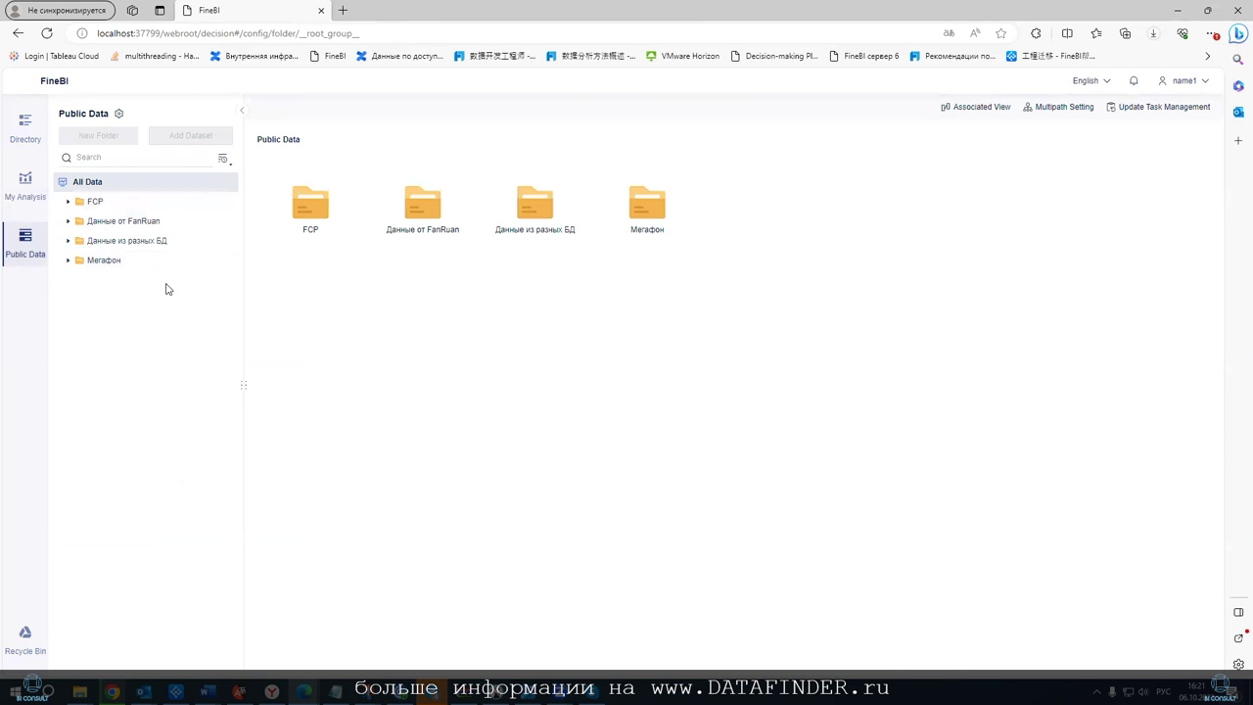
click(137, 220)
click(69, 241)
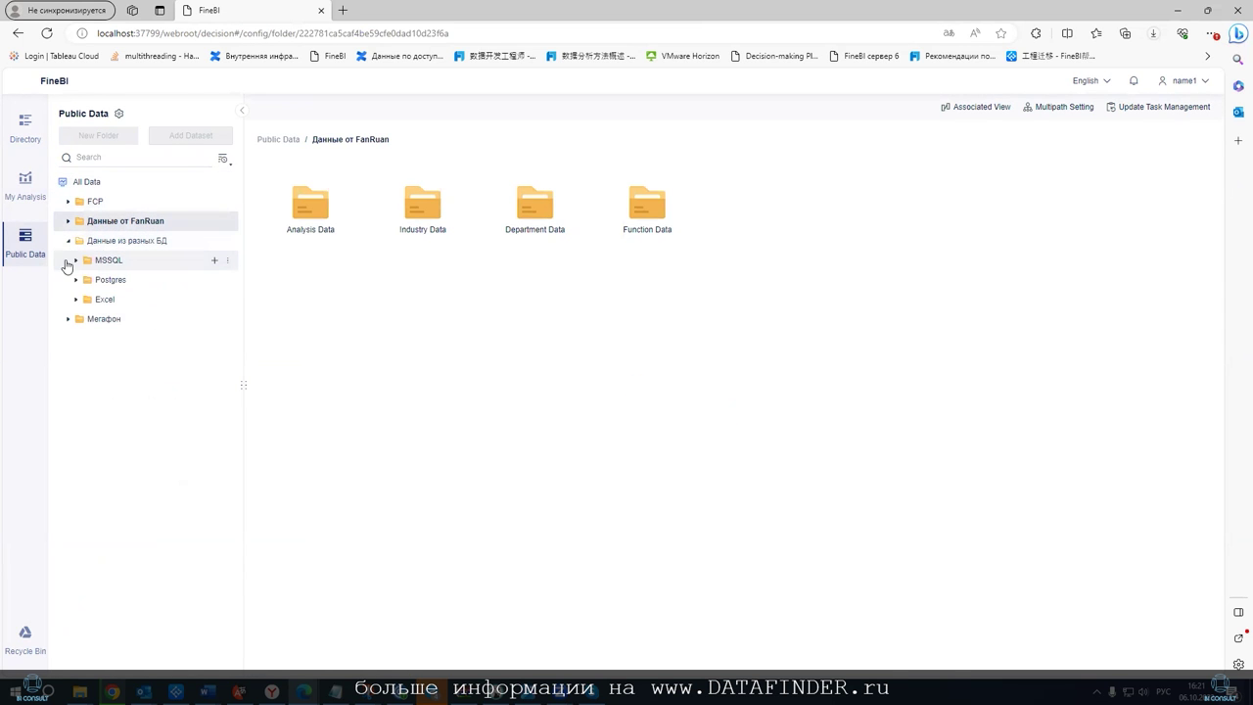
click(67, 242)
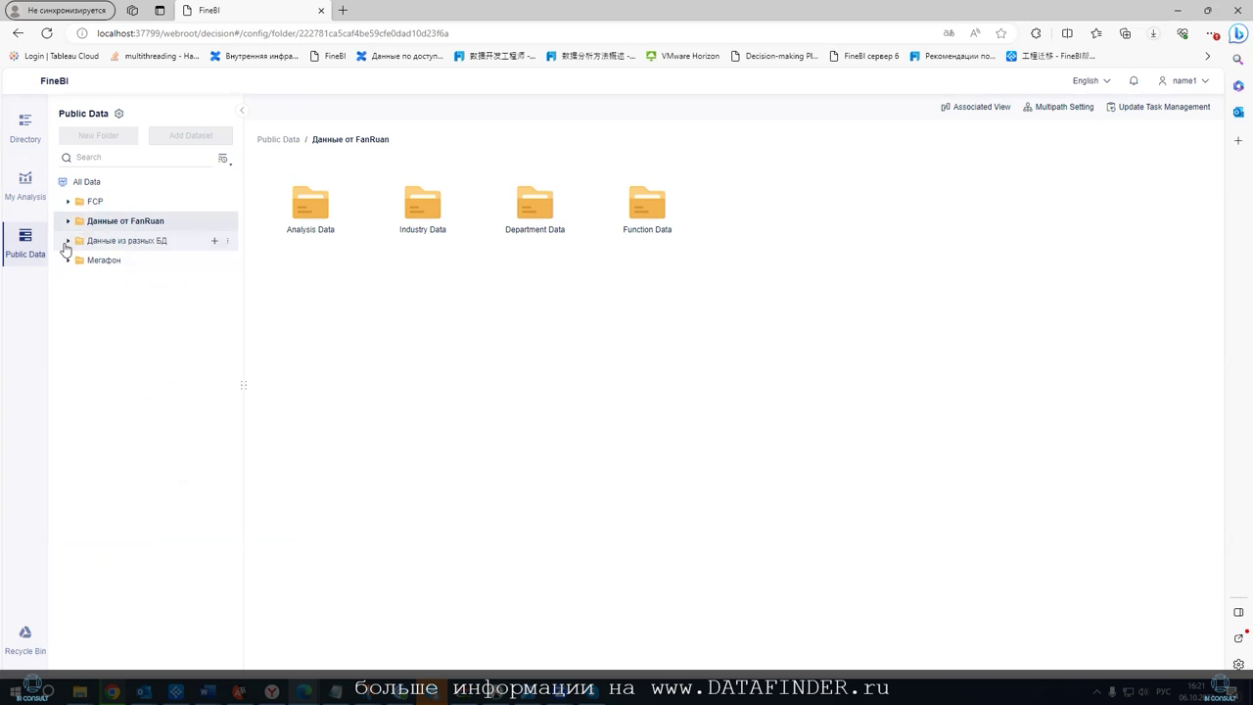
click(68, 261)
click(68, 261)
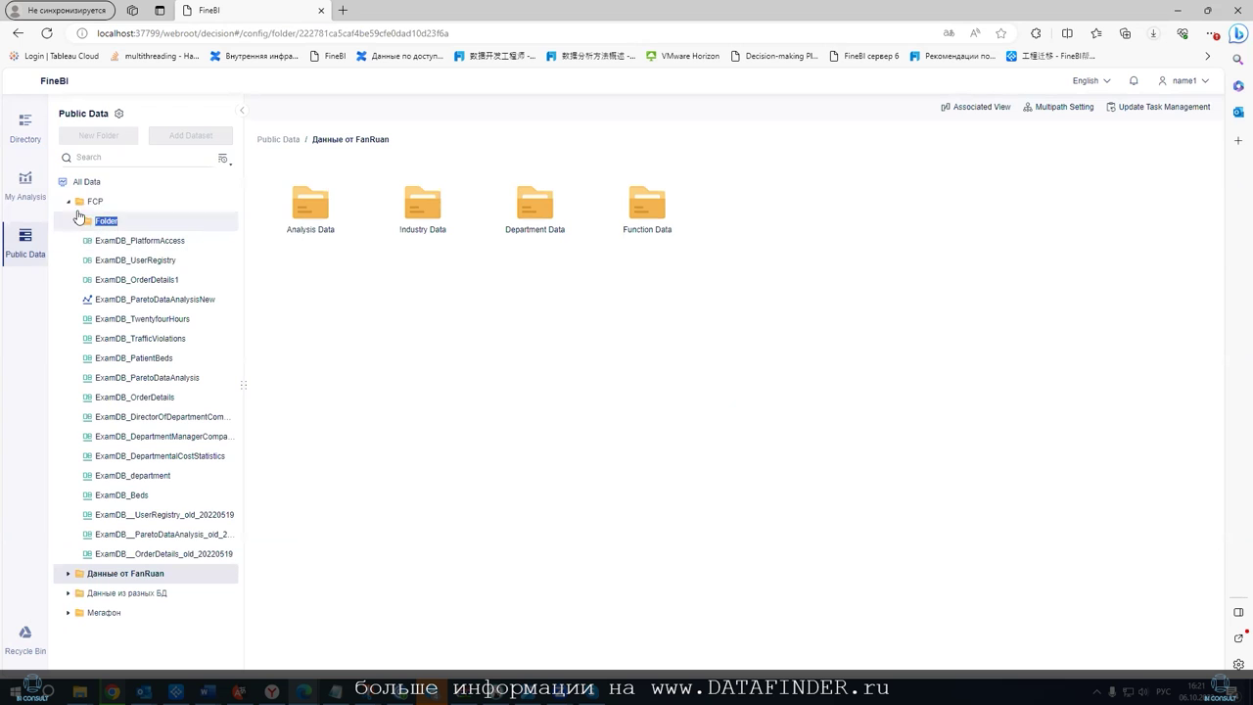
mouse_move(214, 220)
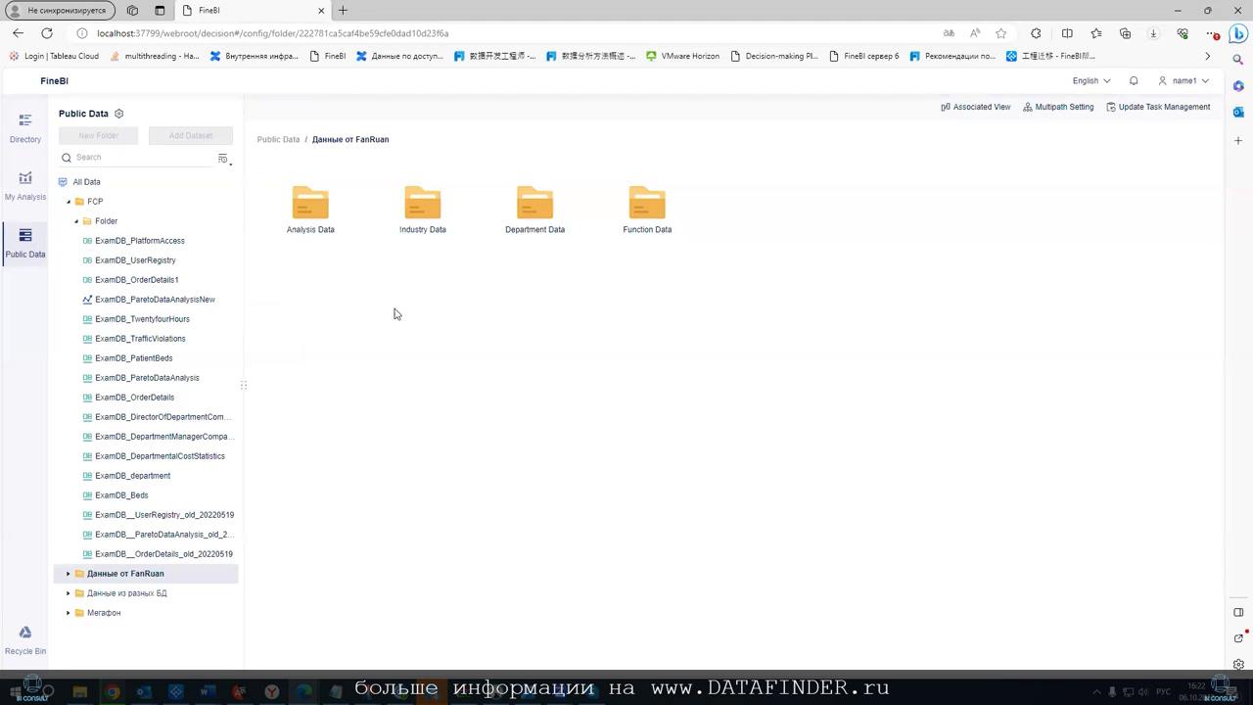
Create a new analysis subject and upload the local Excel file Superstore Sales Training as its data
click(25, 181)
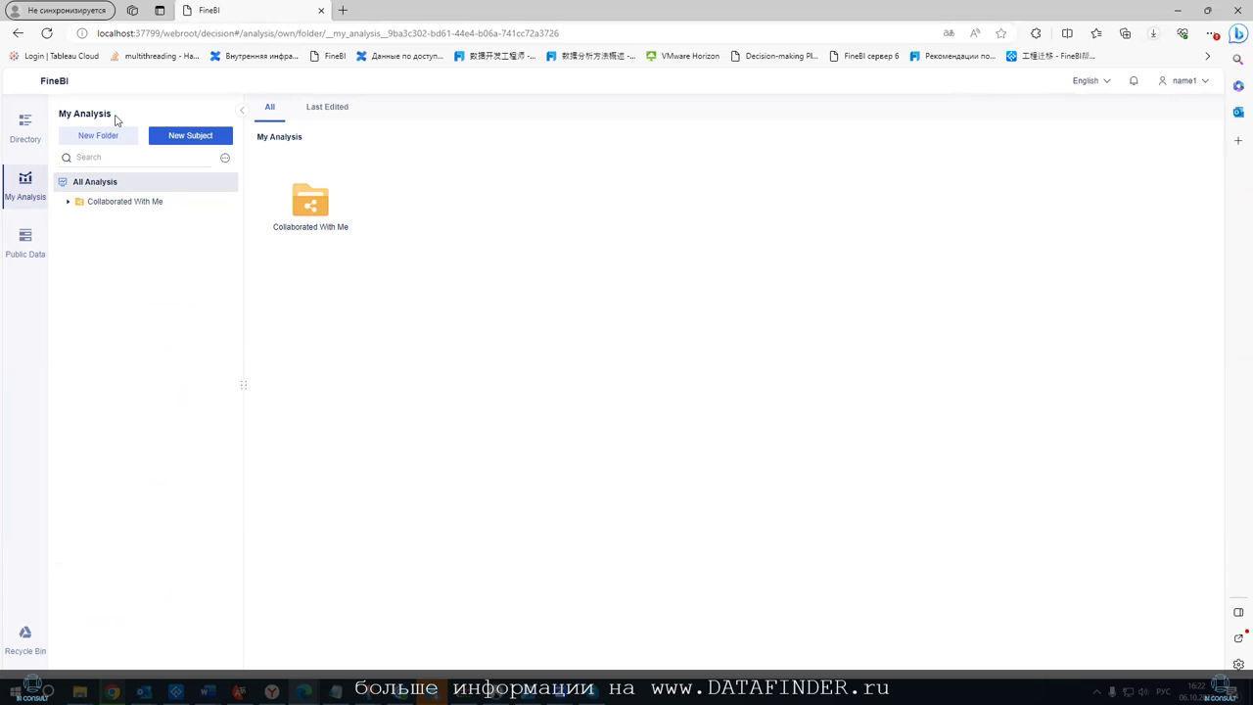
click(192, 136)
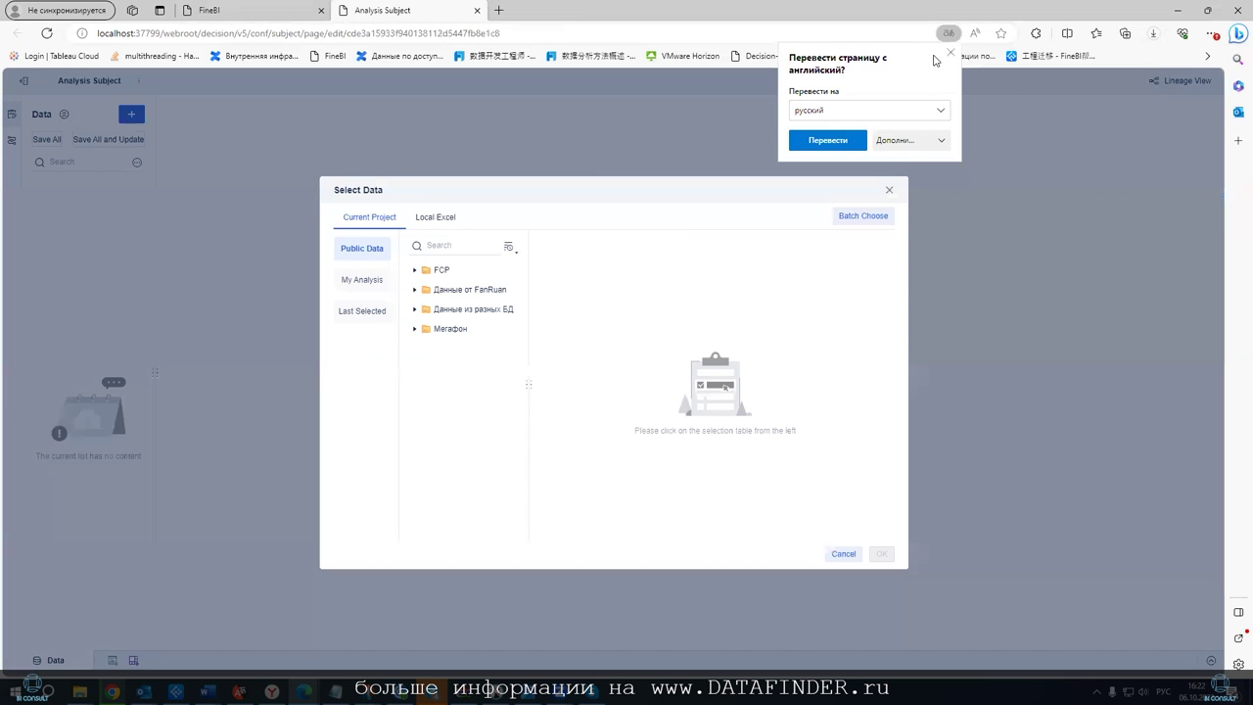
click(437, 219)
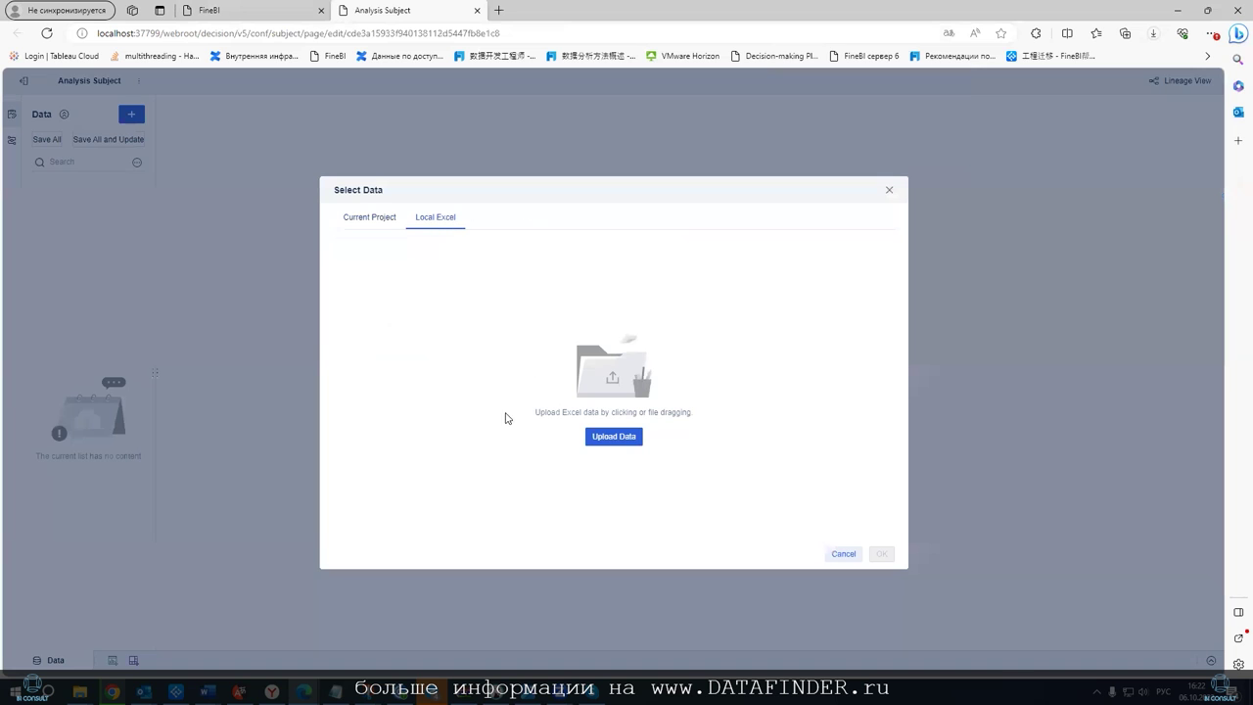
click(613, 436)
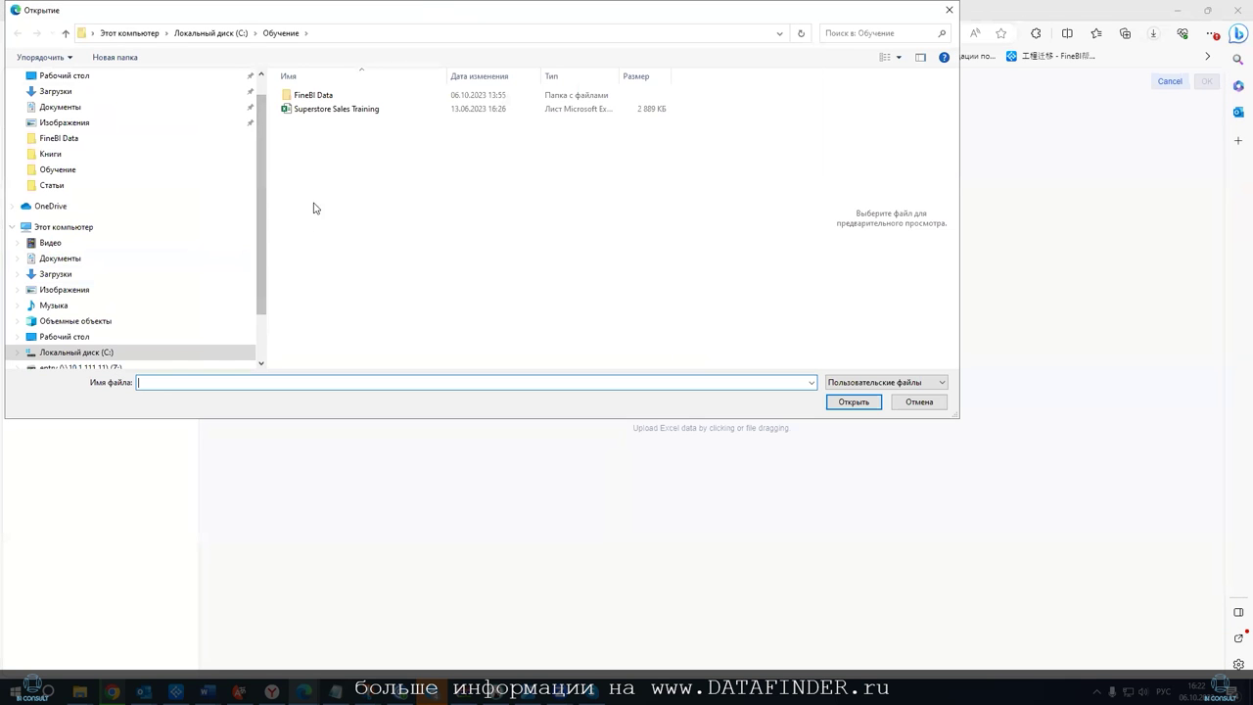
click(330, 110)
click(849, 402)
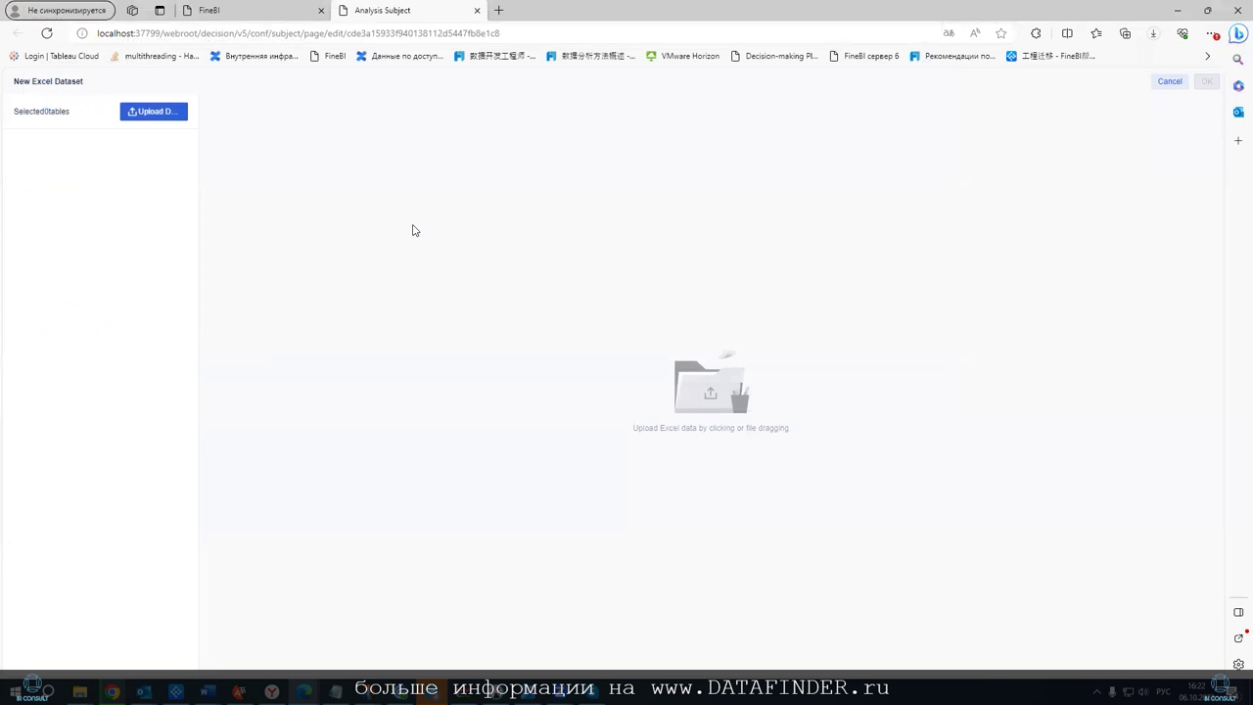
Include the Returns and Users sheets with Orders, check the Discount column's type options, and add the Excel dataset
click(28, 184)
click(28, 204)
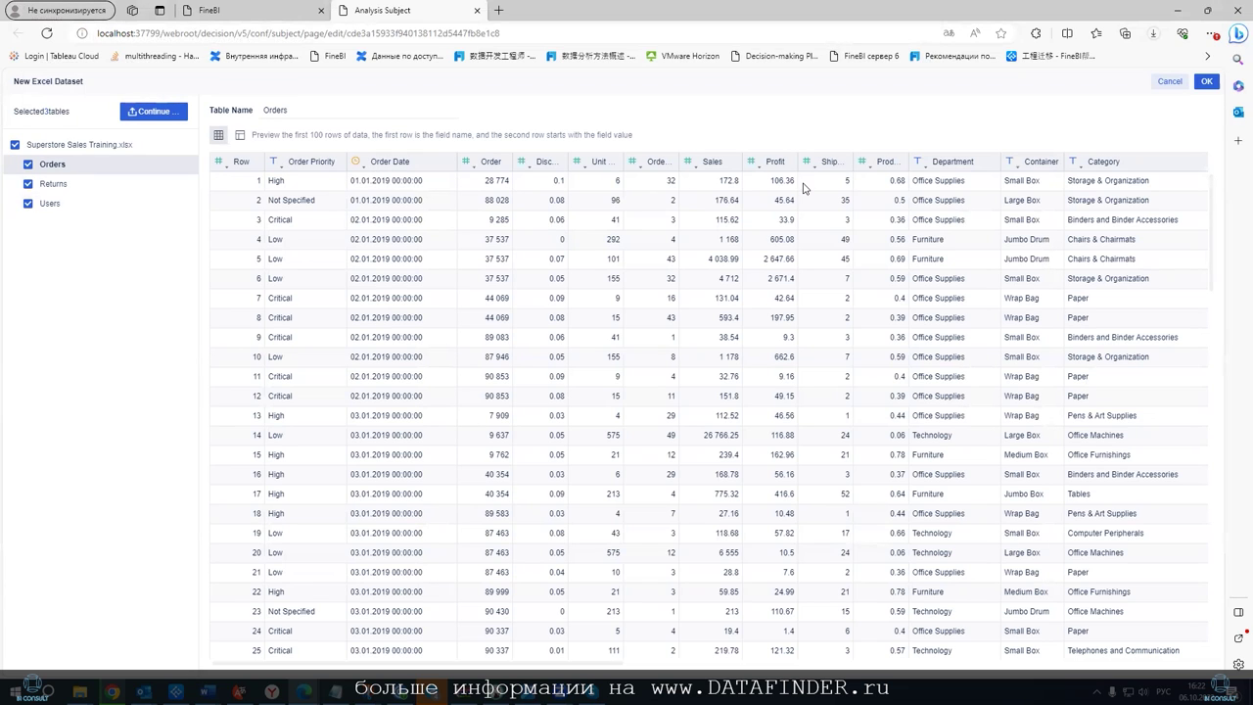
click(526, 169)
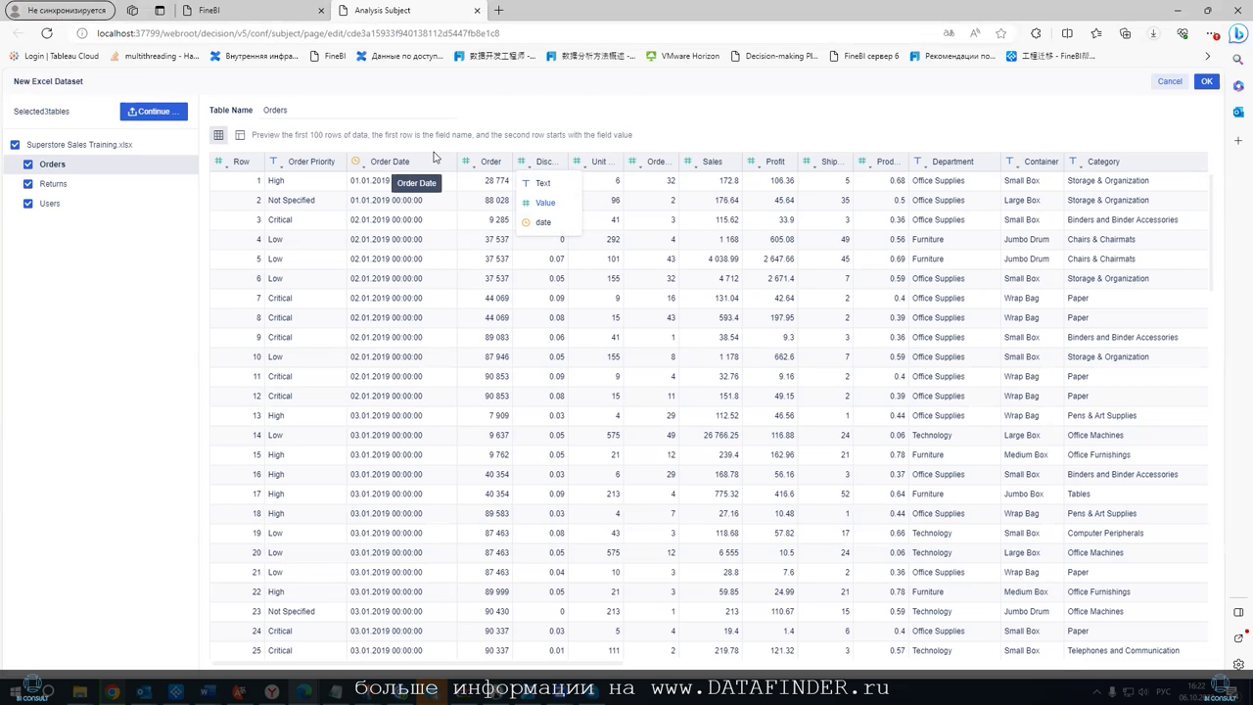
click(1207, 83)
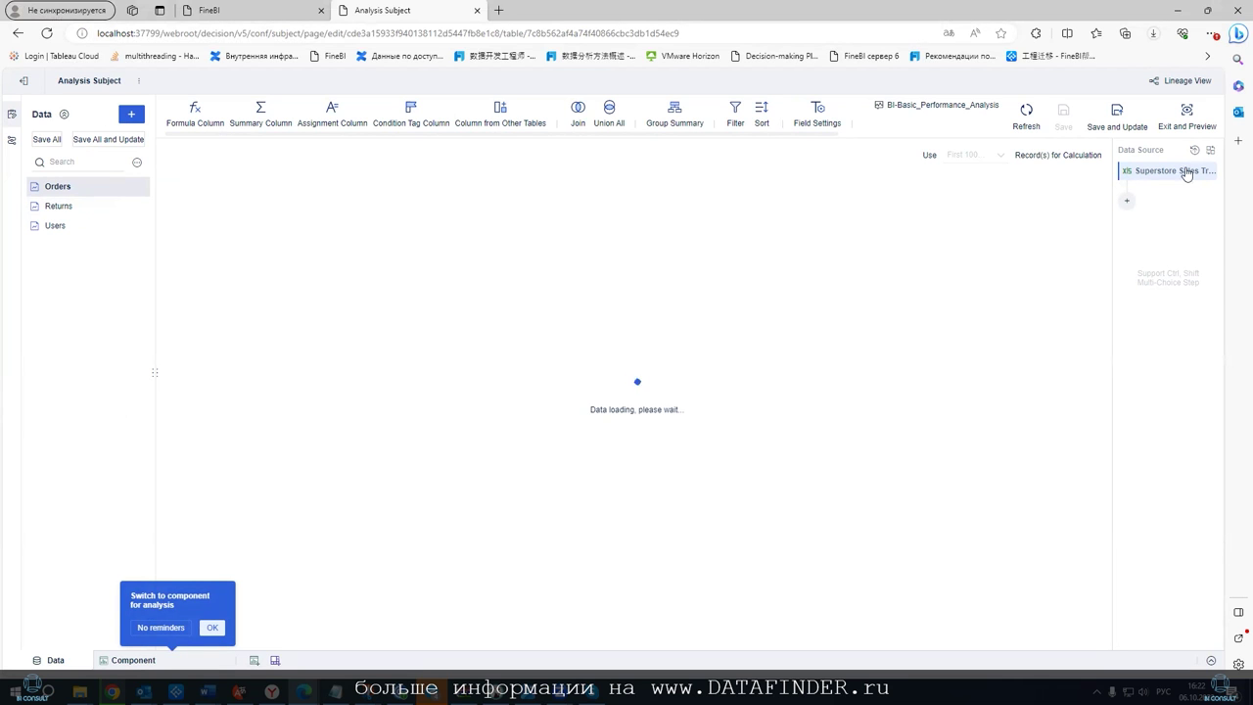
Create a relationship between Orders and Returns in the model view, matching Order ID in Returns with Order in Orders
click(11, 141)
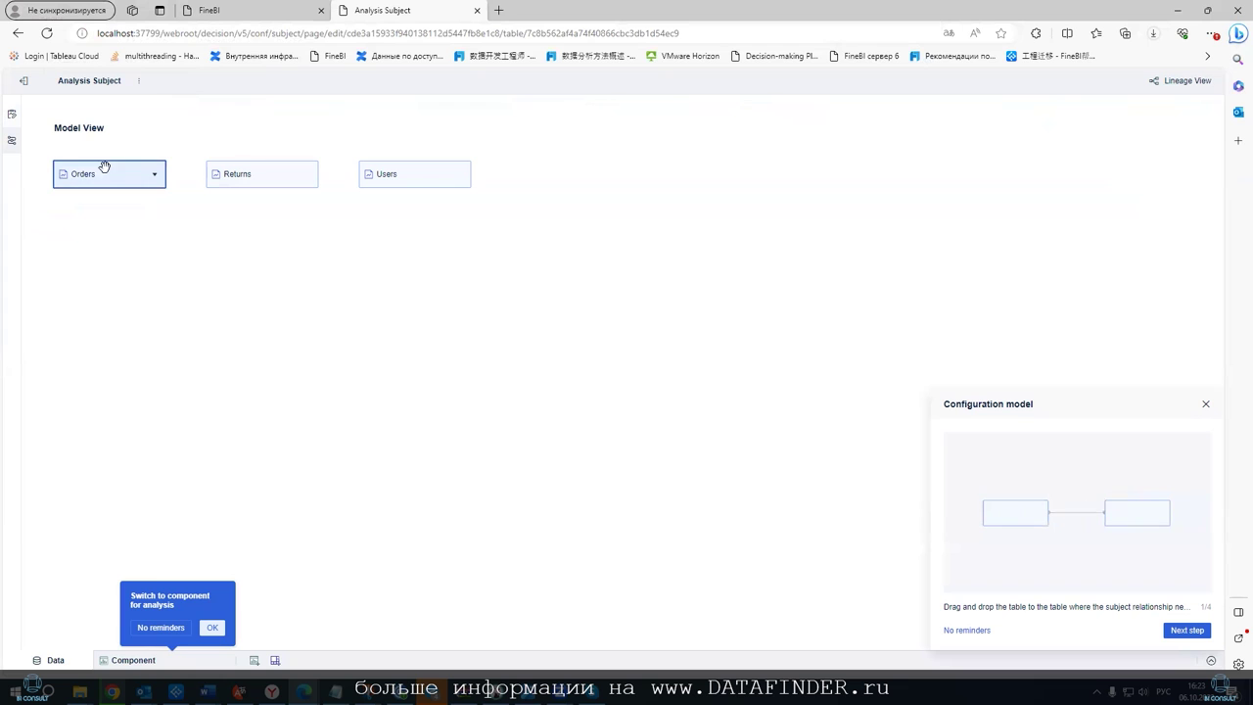
drag(99, 173, 227, 171)
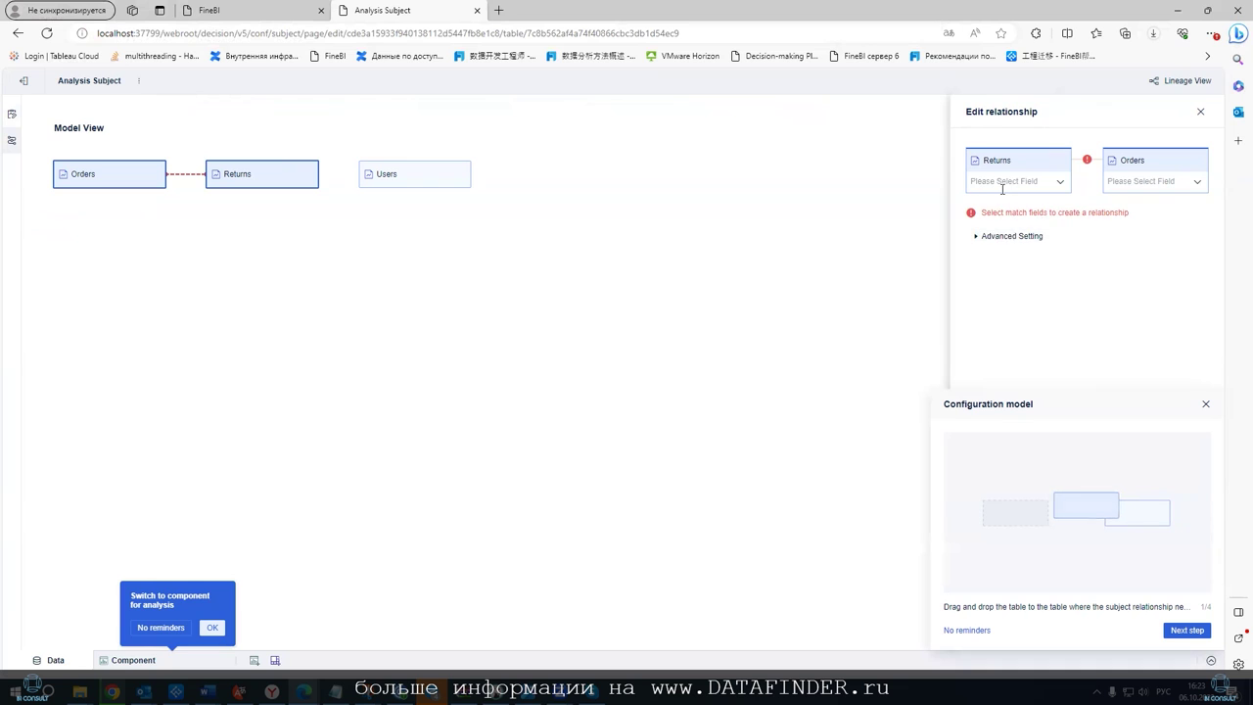
click(1058, 184)
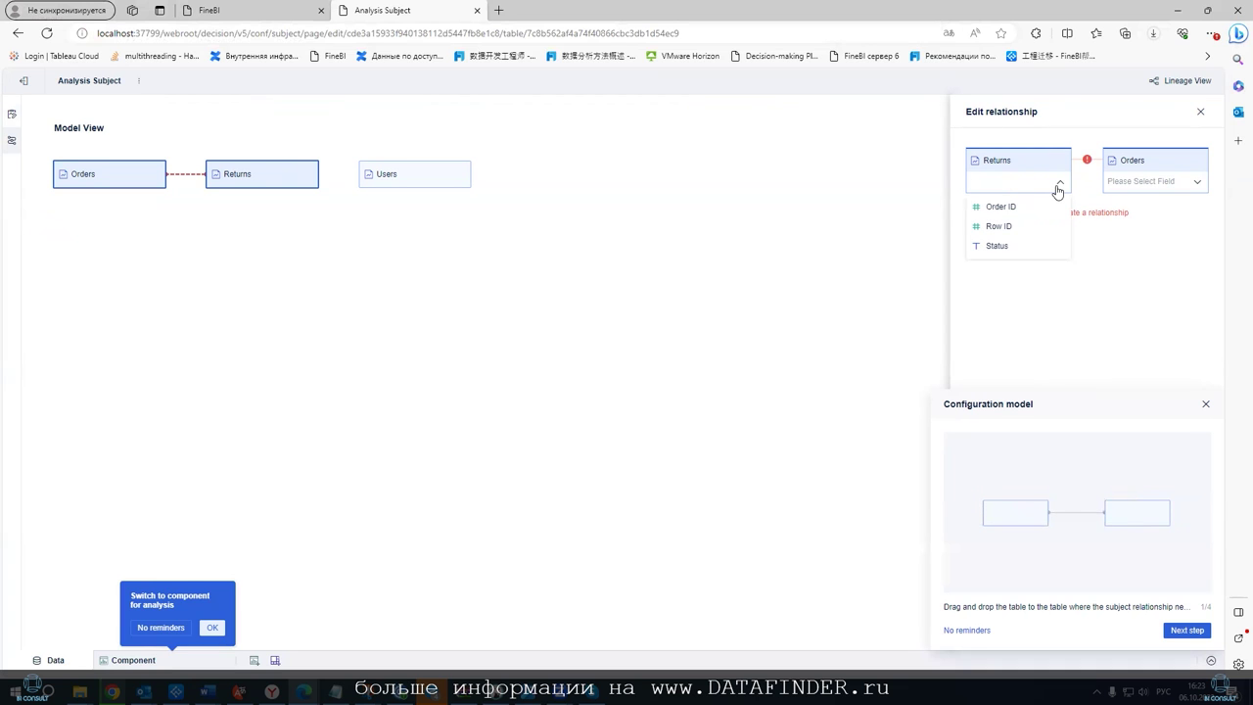
click(1052, 207)
click(1164, 184)
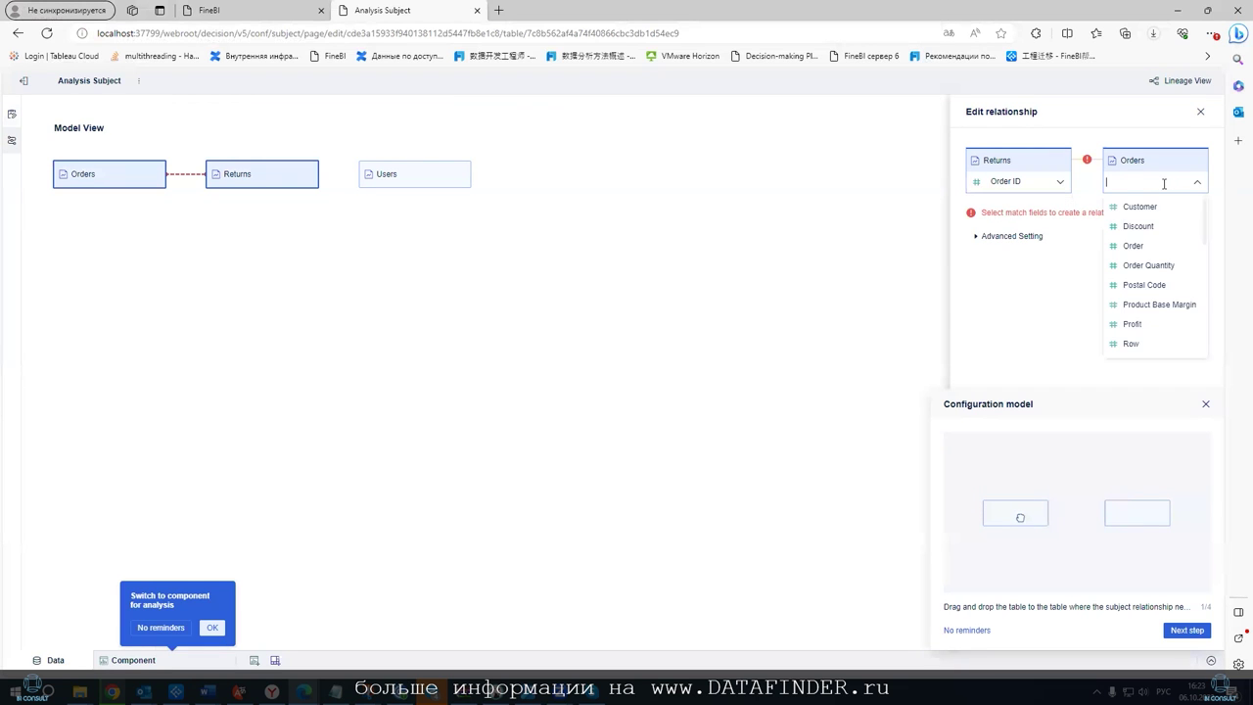
click(1143, 247)
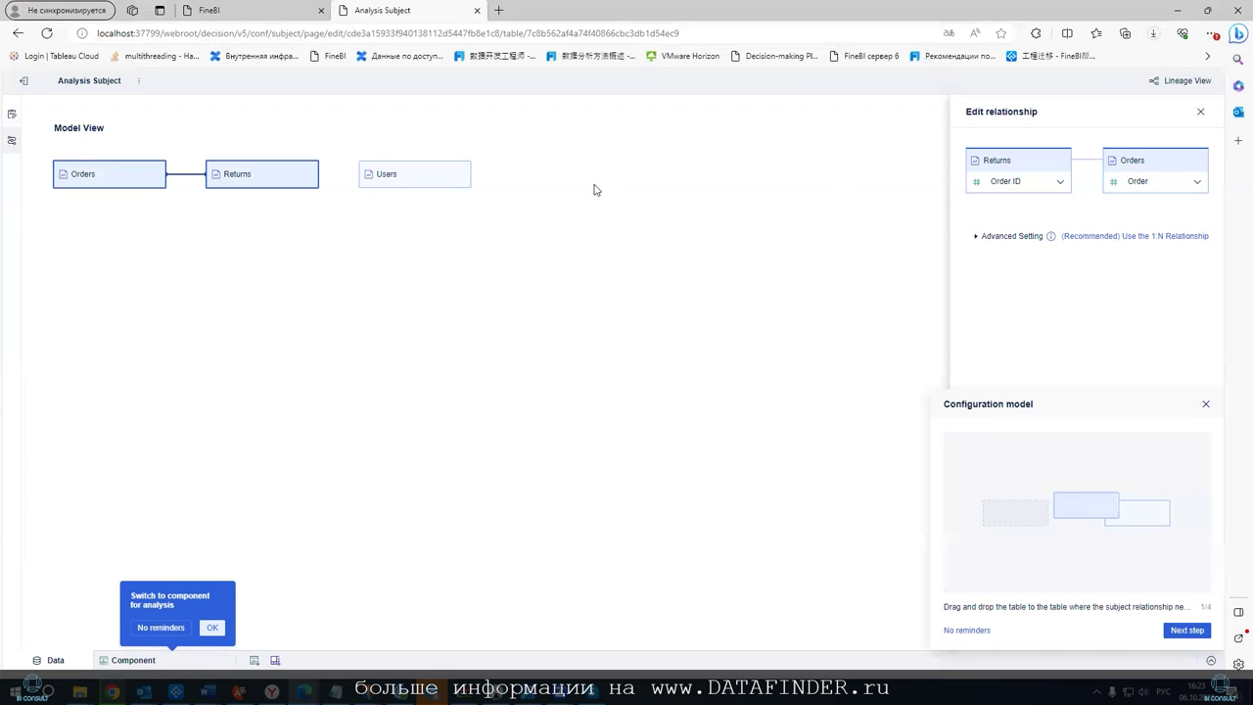
Relate Users to Orders by Region, show the advanced association setting, and place Users directly beneath Orders in the model
drag(404, 168, 78, 178)
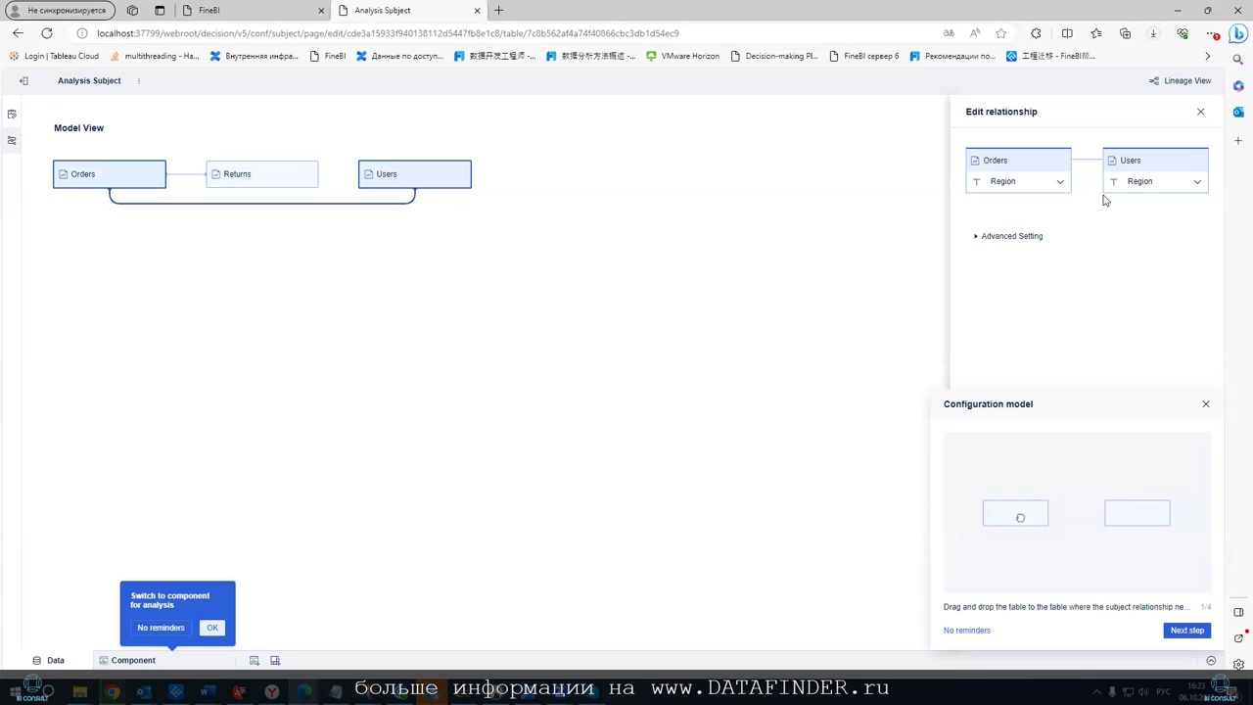
click(1046, 233)
drag(434, 184, 102, 256)
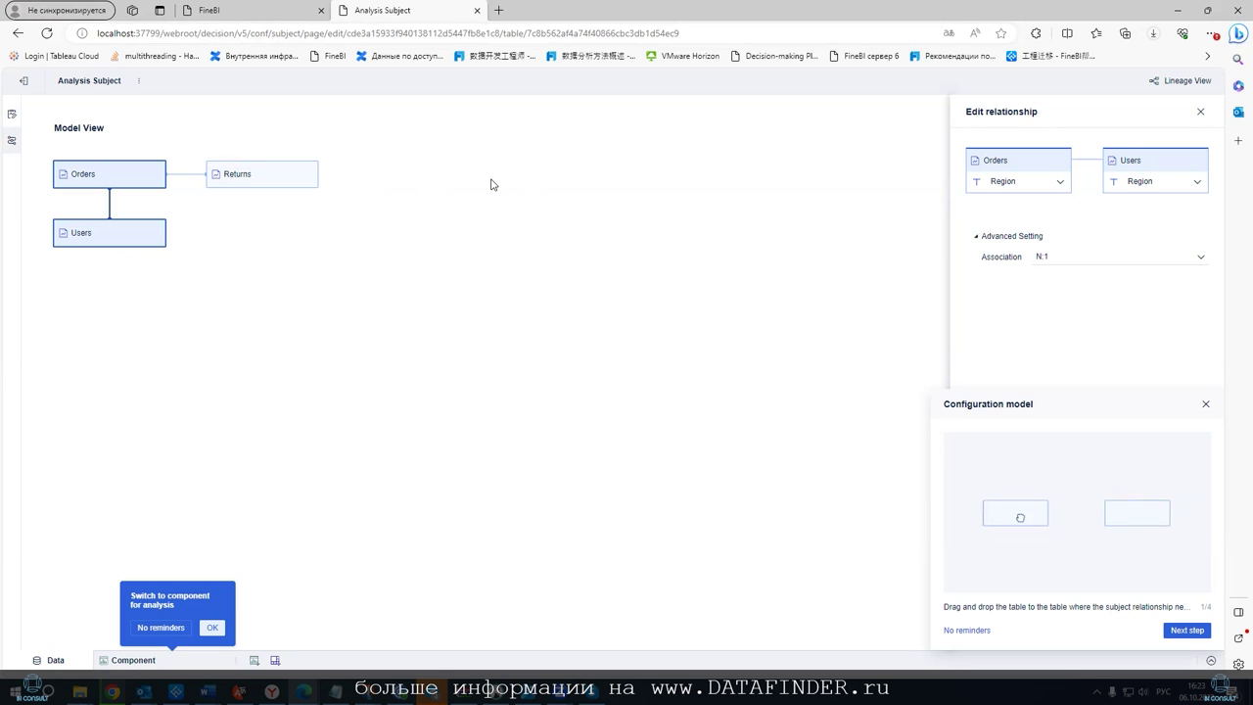
Switch to the component editor and examine the fields available from the Orders table
click(105, 662)
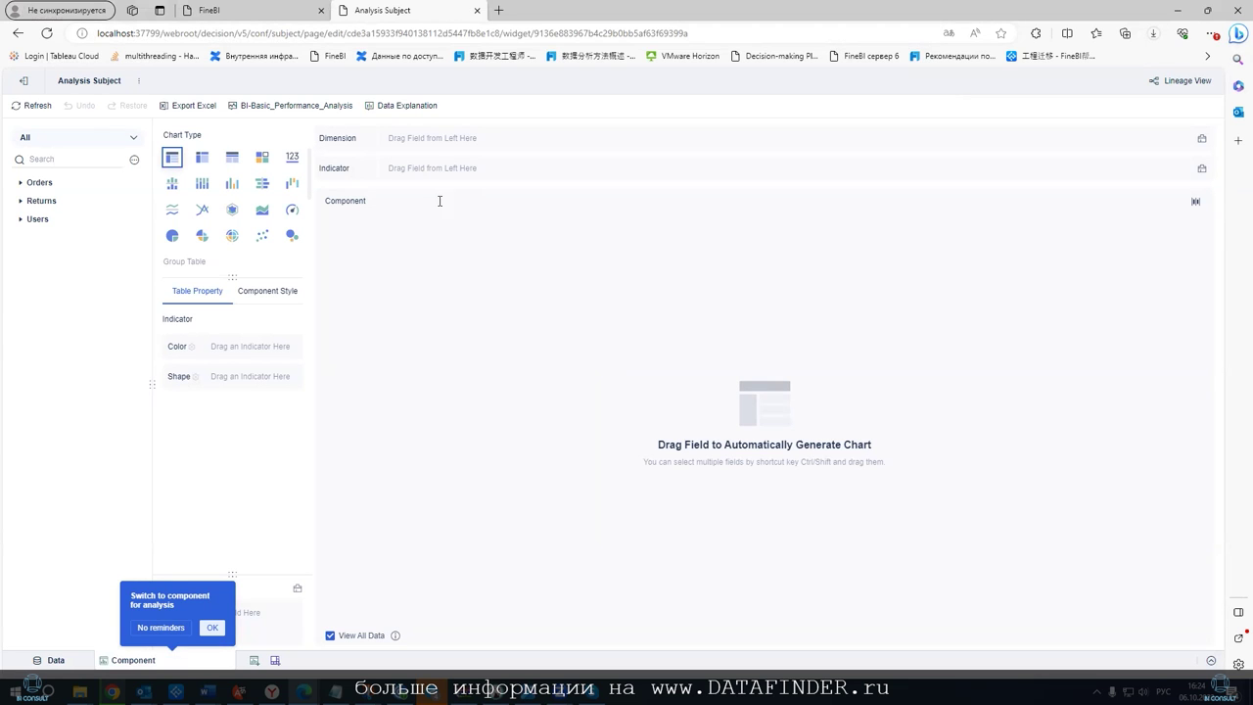
click(38, 182)
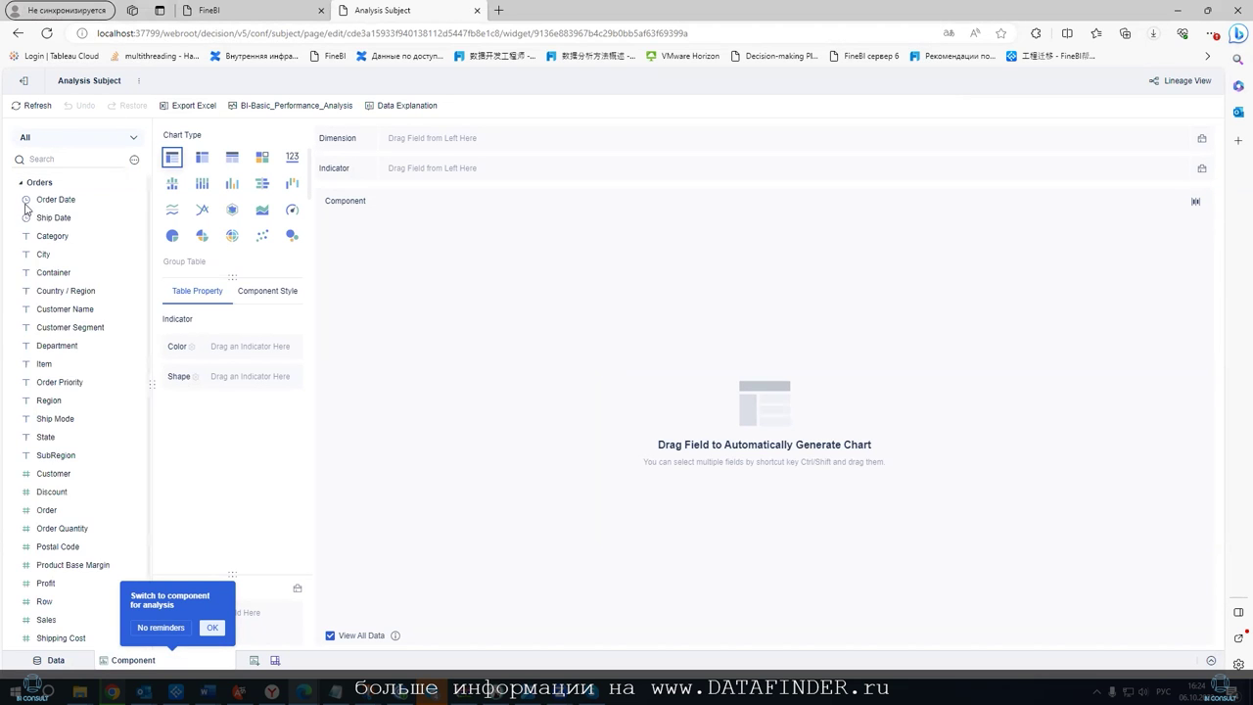
scroll(44, 226, down, 2)
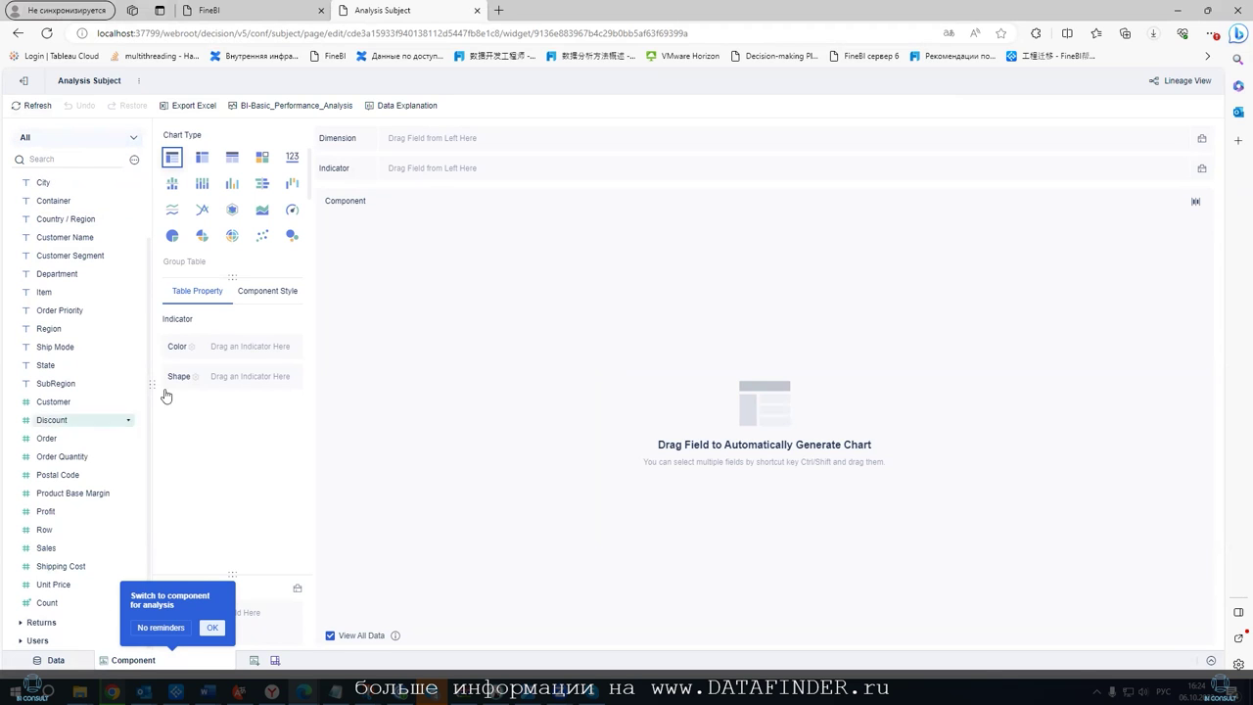
Return to the data view and check which sources can be added to the subject, closing the selection without adding any
click(39, 660)
click(16, 118)
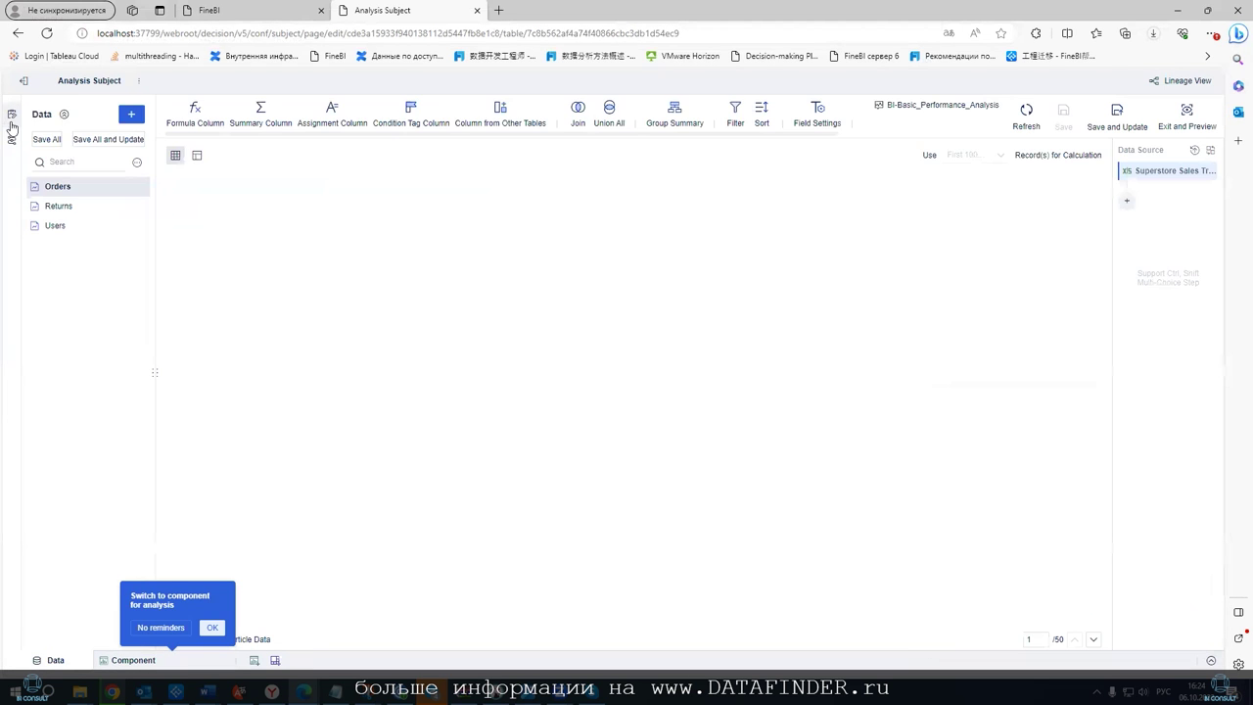
click(131, 114)
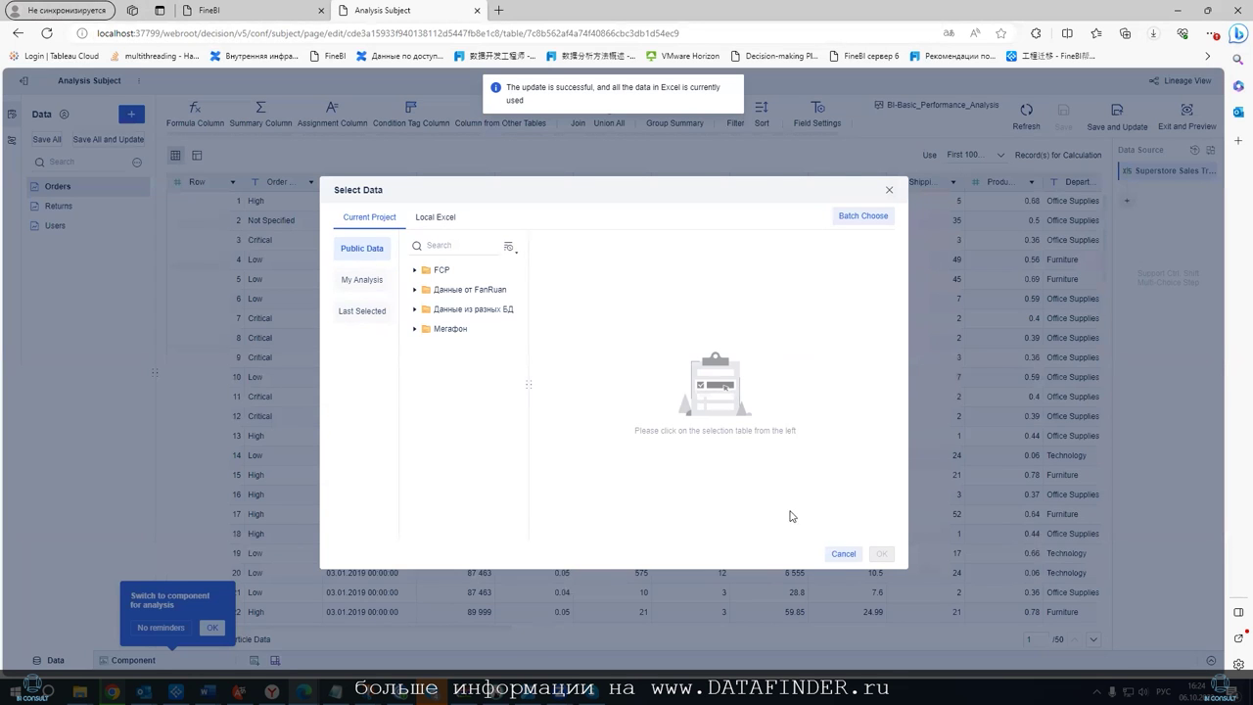
click(843, 553)
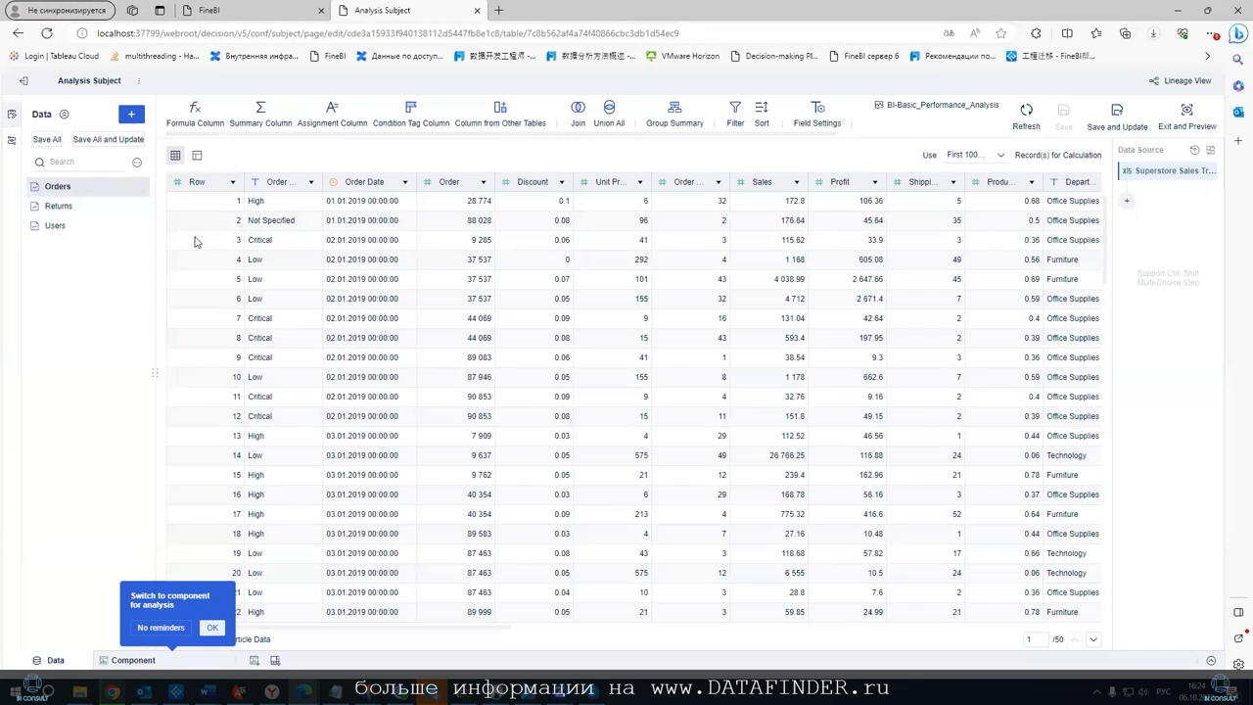
Return to the component editor, check the table filter choices for the field list, keep All, and review the Orders fields
click(132, 660)
click(140, 142)
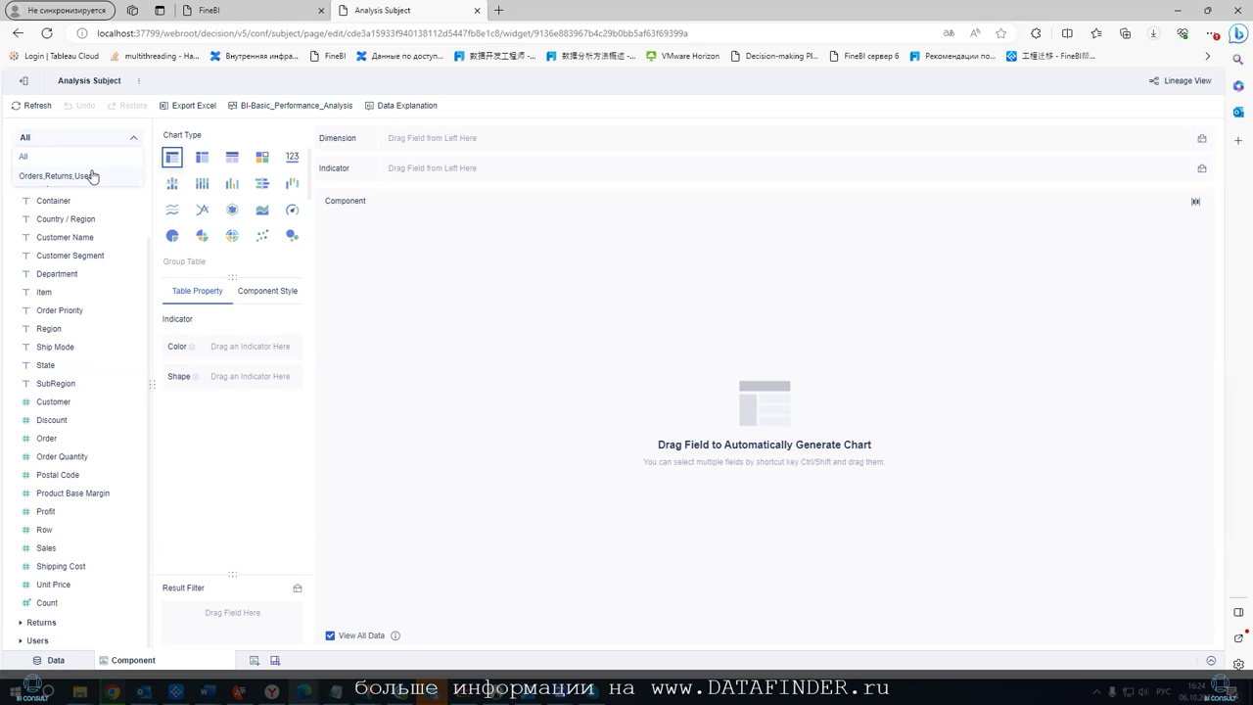
click(126, 158)
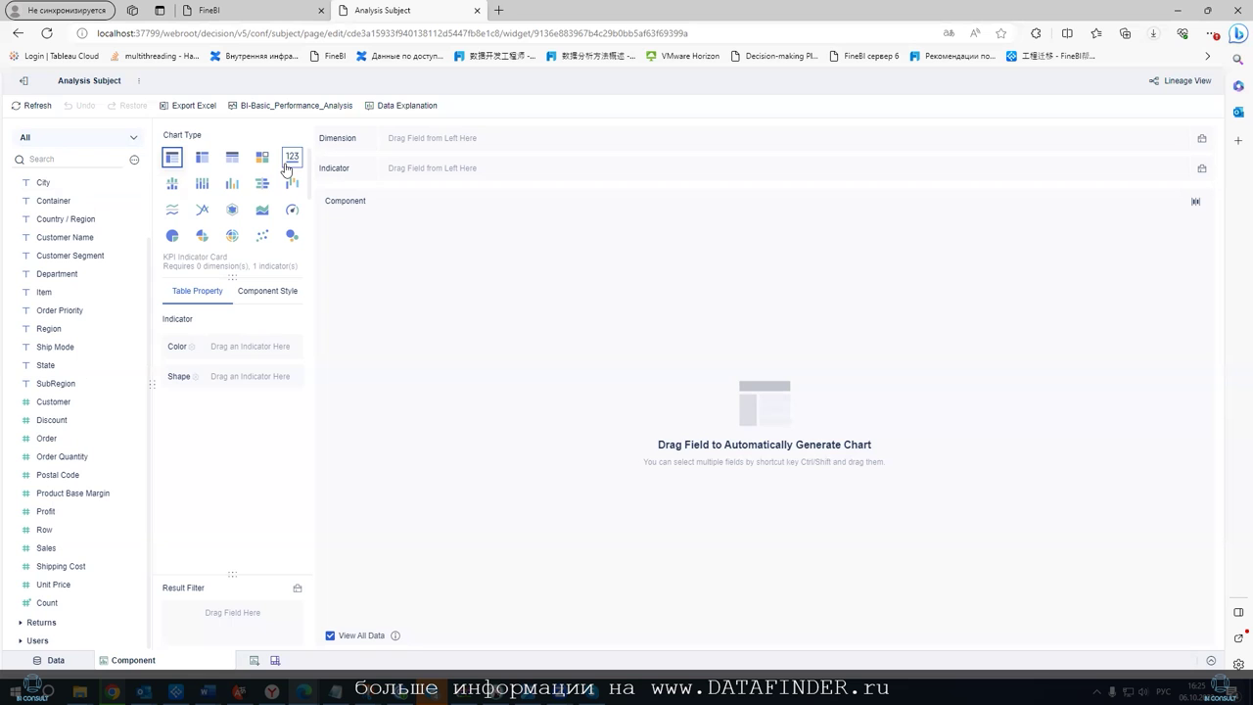
drag(152, 269, 149, 194)
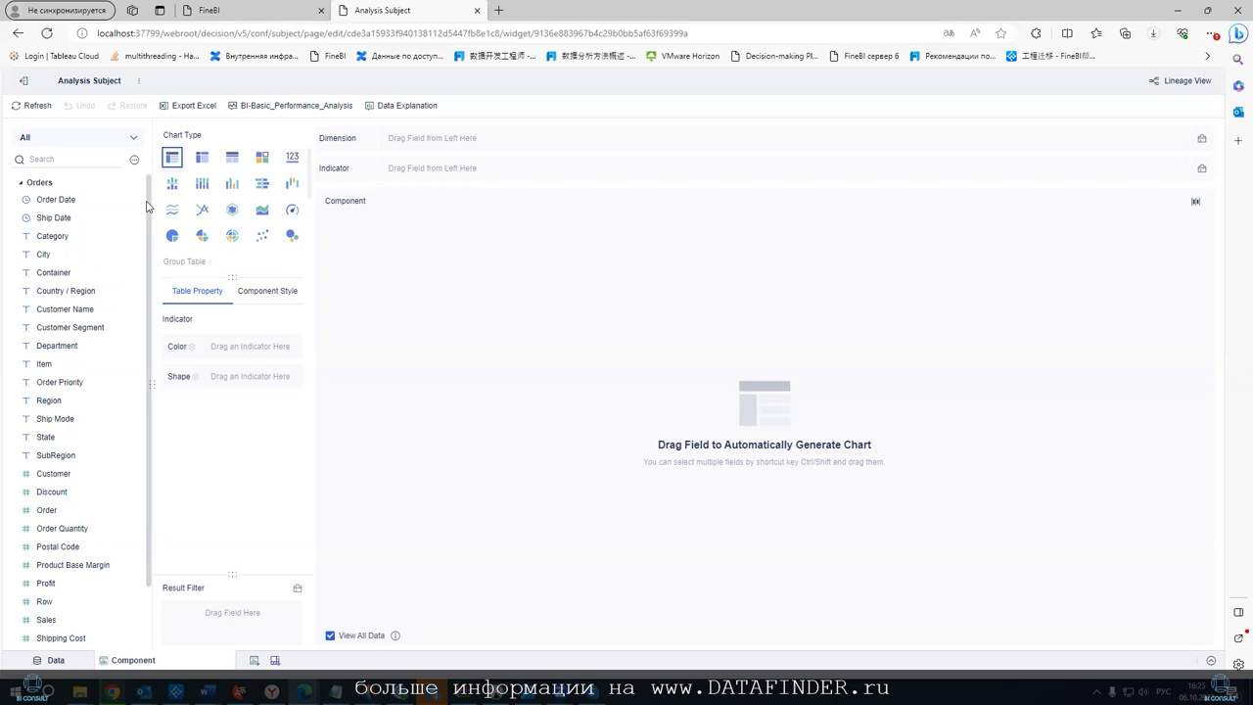
scroll(146, 206, down, 1)
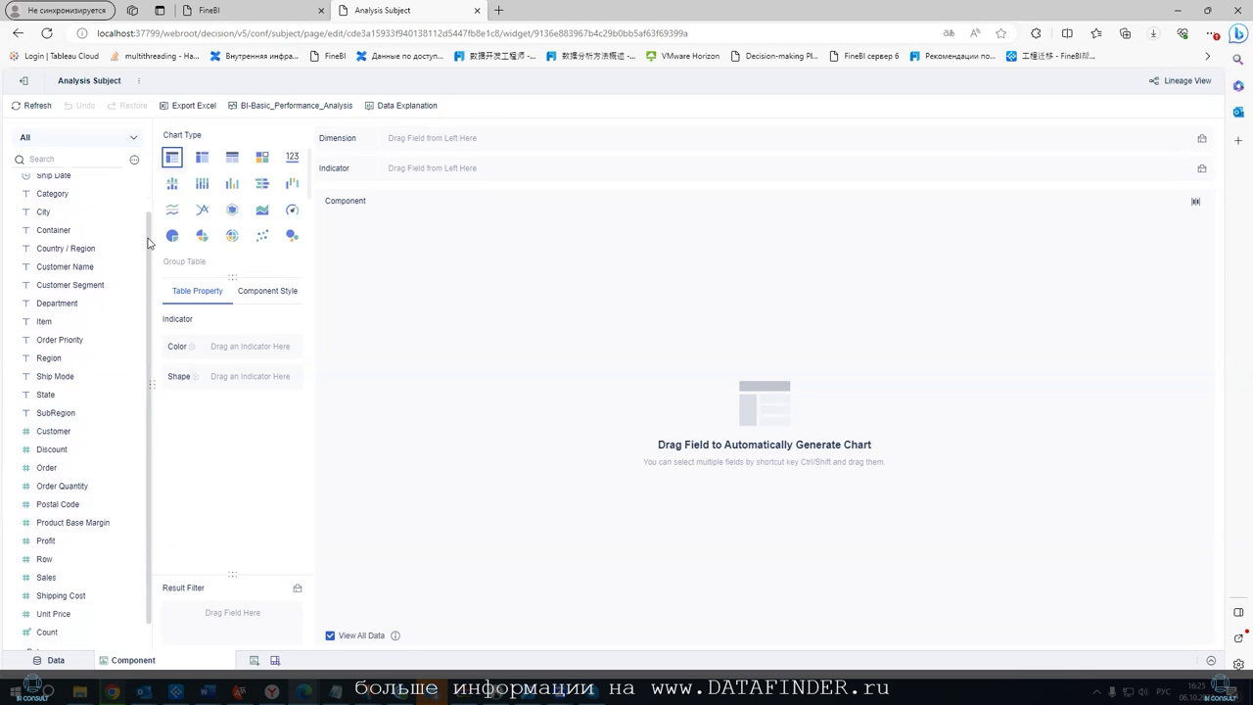
scroll(149, 203, up, 1)
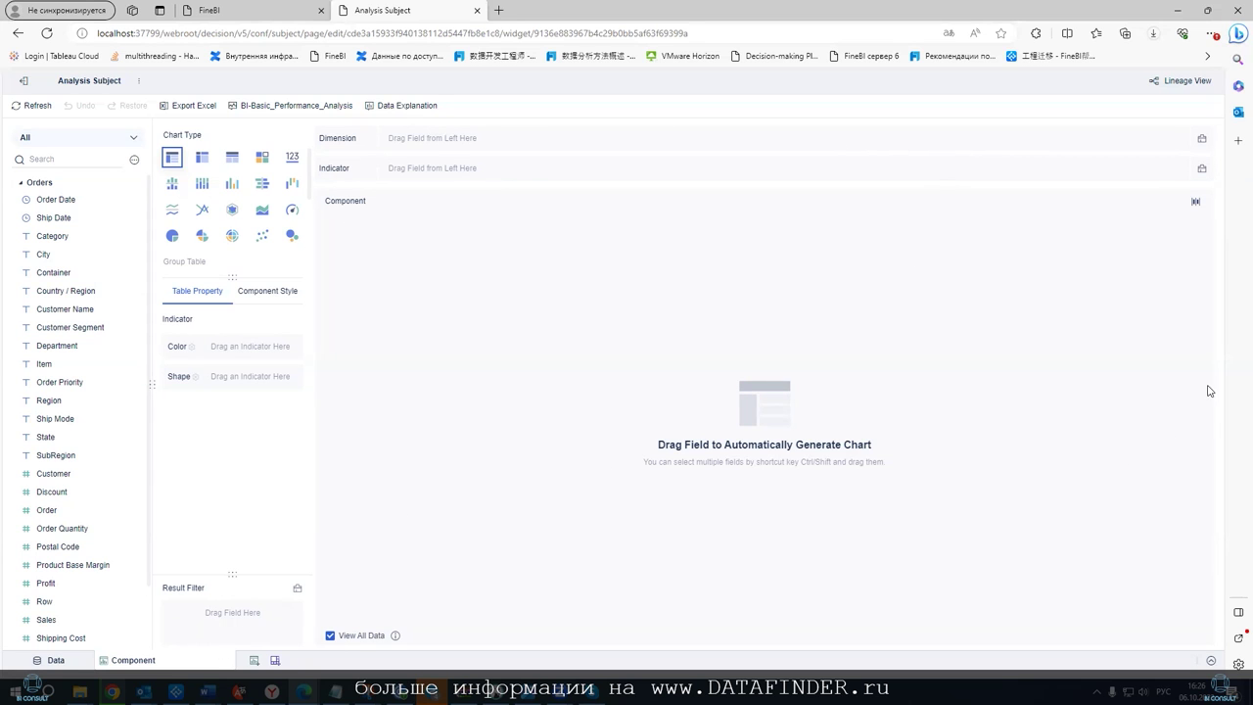
Build a group table with Order Date, City and Region as dimensions and Customer as the indicator
drag(59, 200, 407, 138)
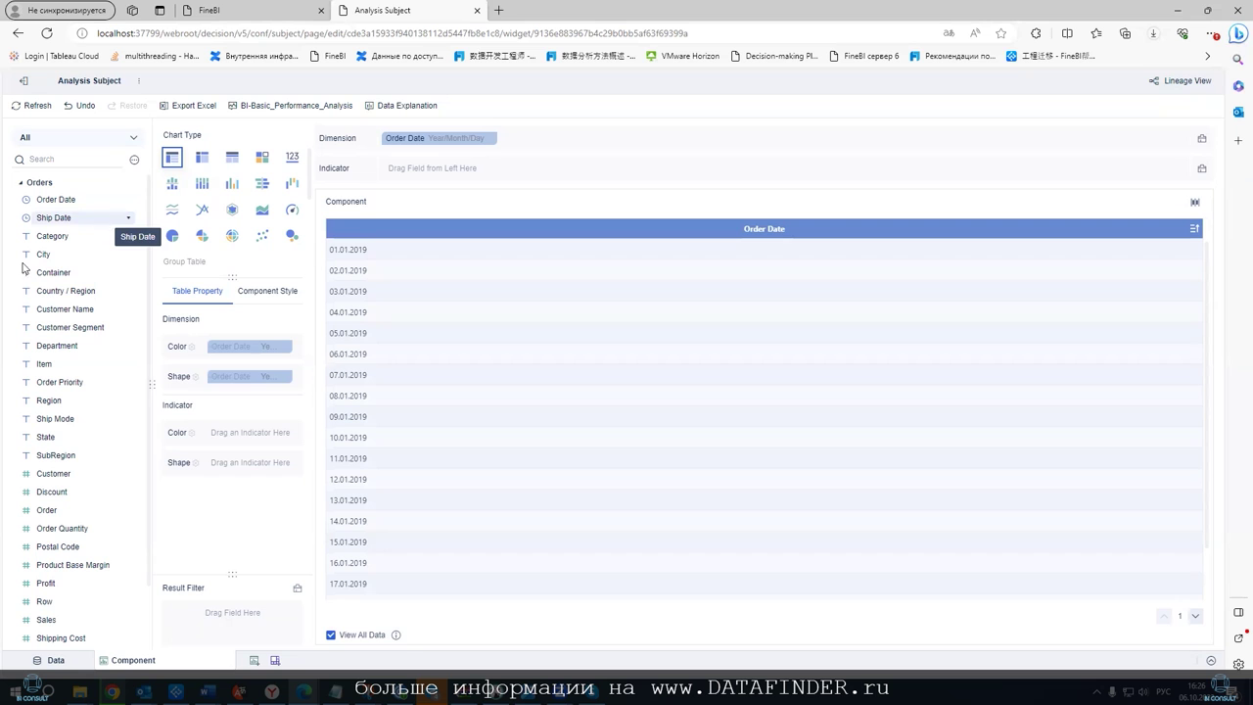
drag(67, 257, 511, 139)
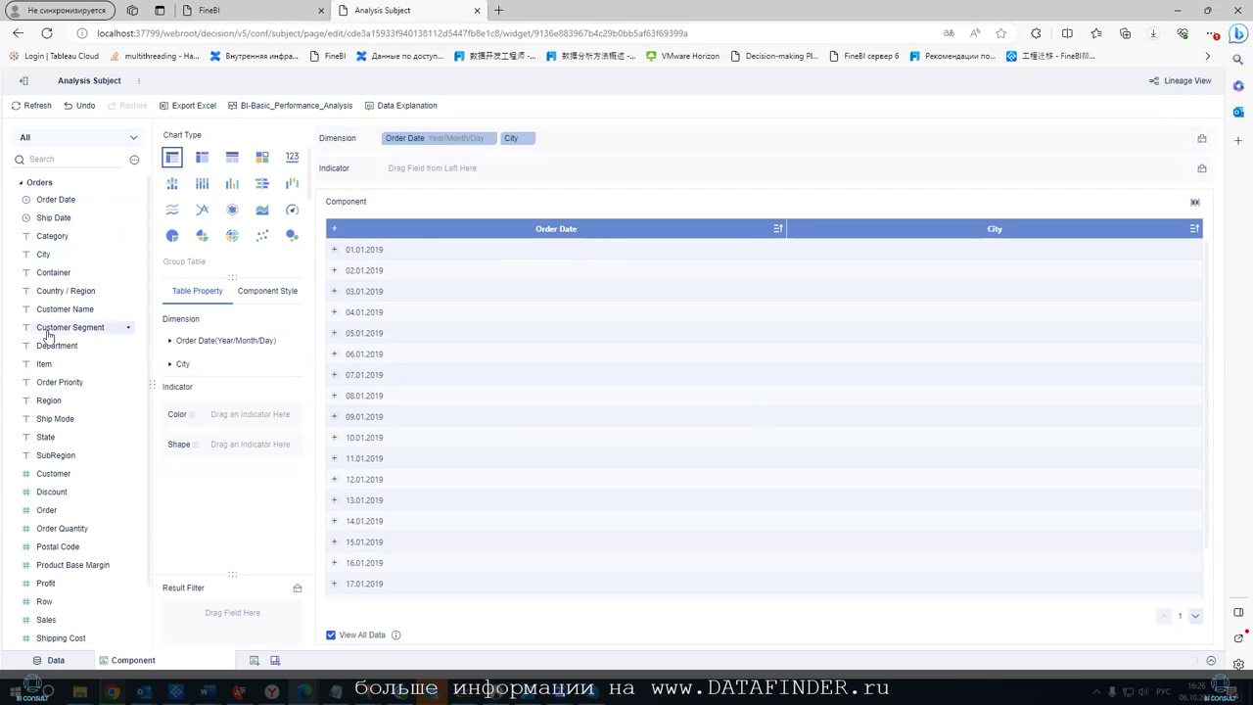
drag(49, 400, 599, 142)
scroll(103, 458, down, 1)
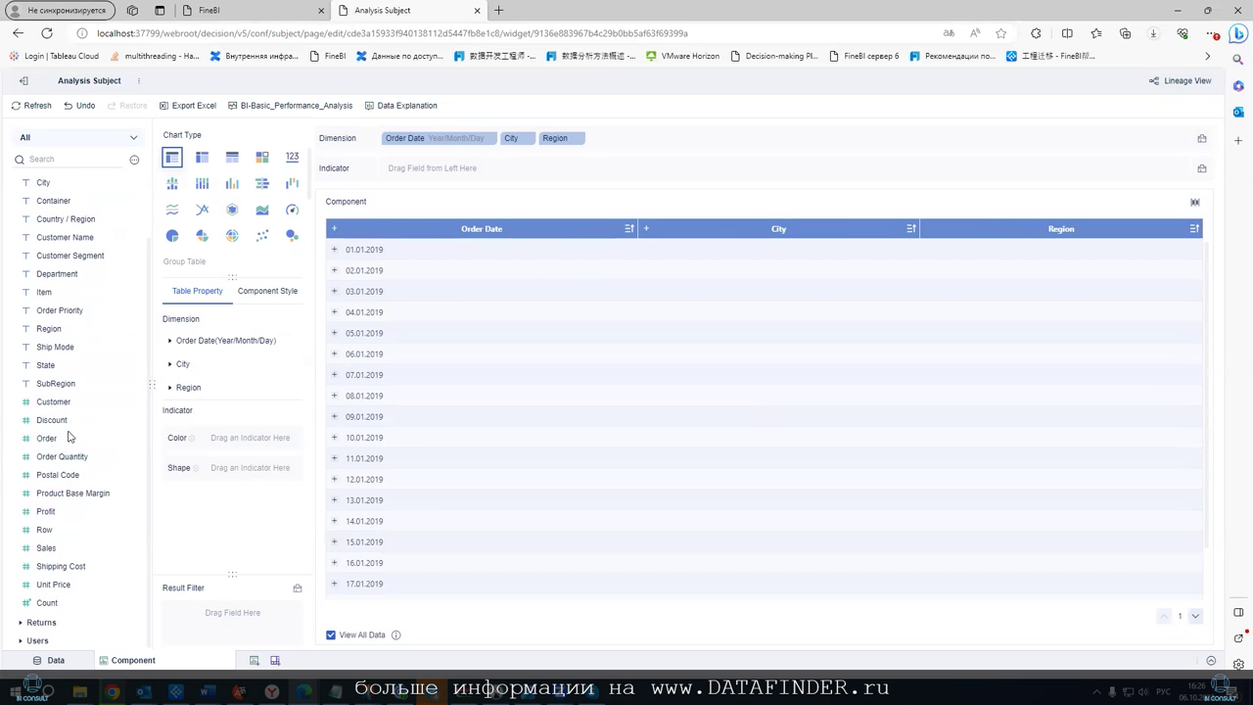
drag(60, 403, 425, 175)
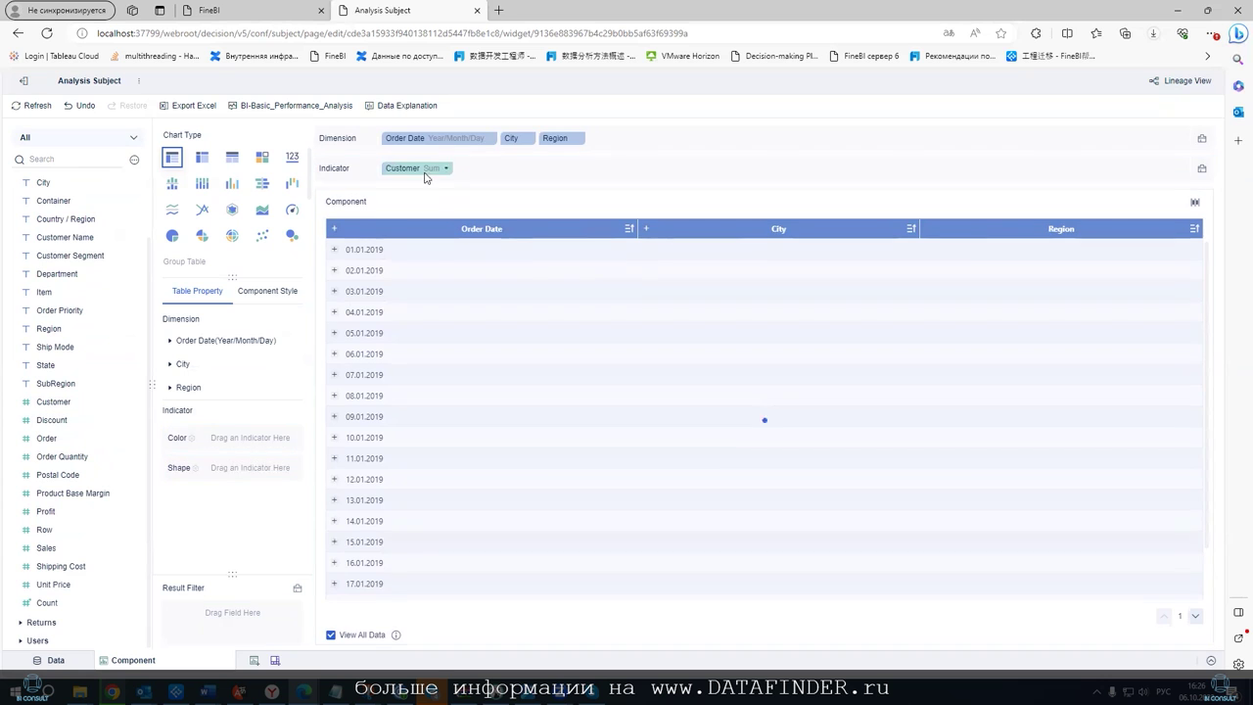
Expand all Order Date and City groups in the table, and check the options available for the Order field
click(334, 228)
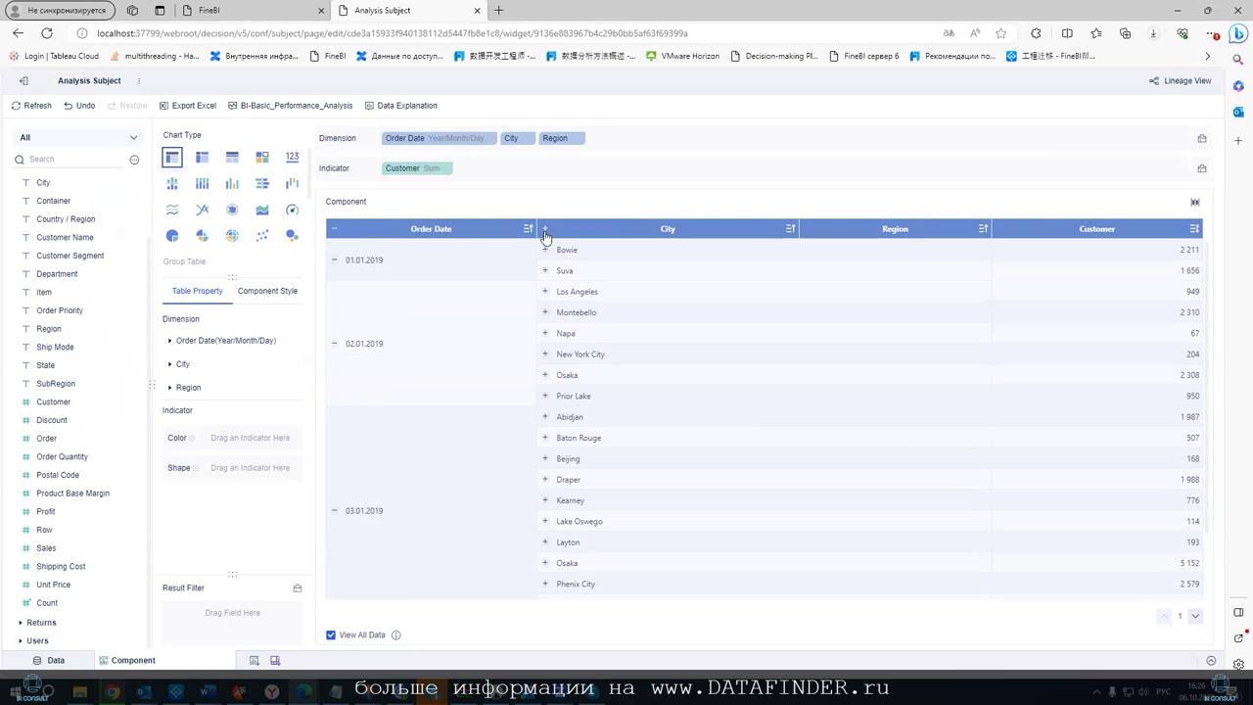
click(545, 231)
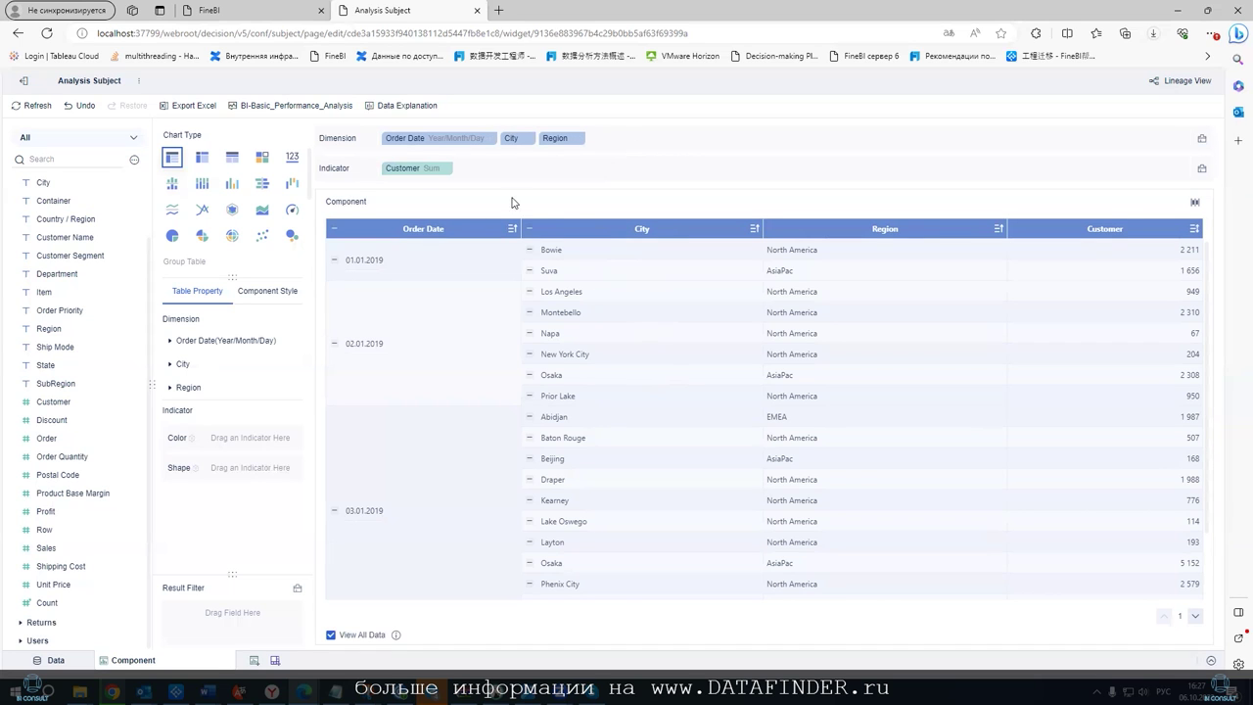
click(126, 440)
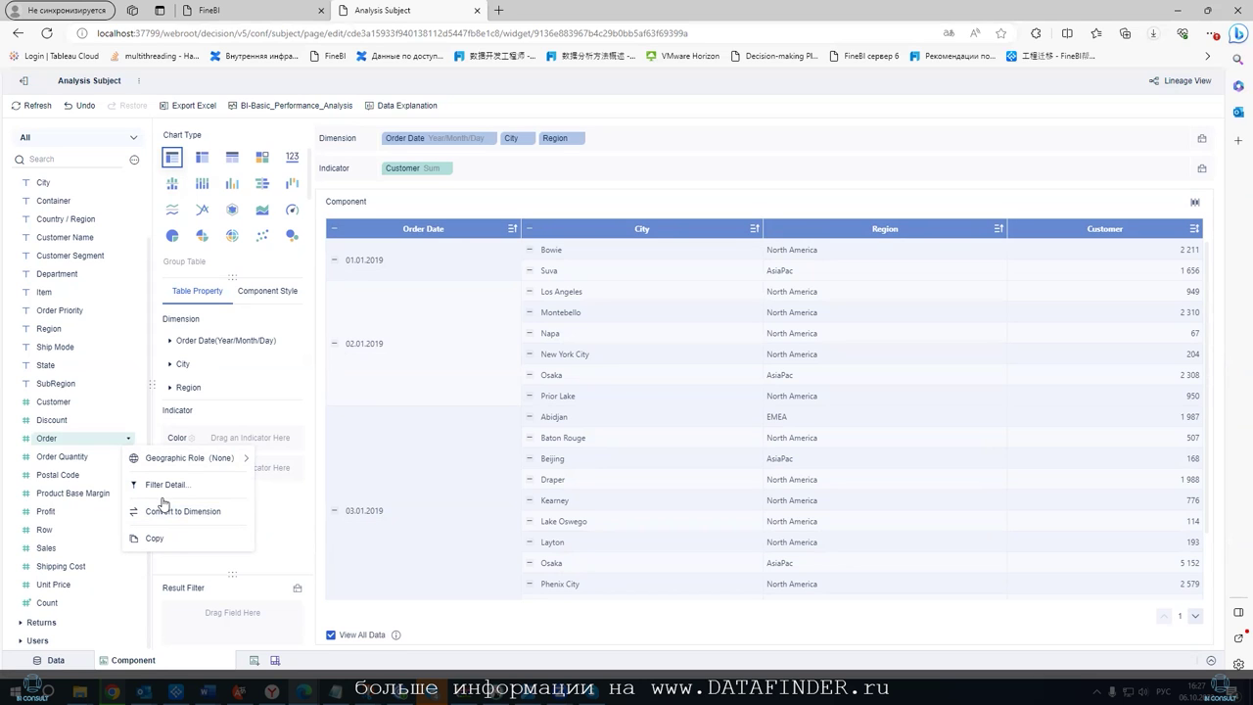
click(436, 152)
Sort the Order Date dimension in descending order by Customer(Sum)
click(489, 140)
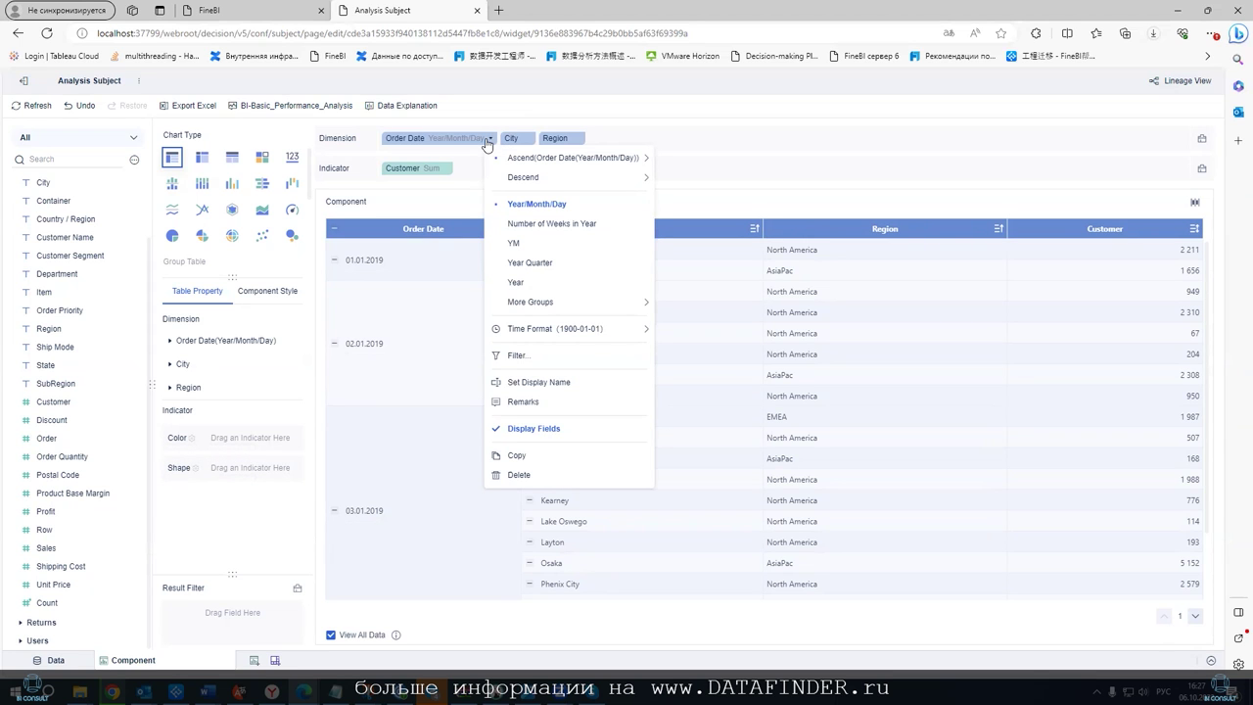
mouse_move(535, 182)
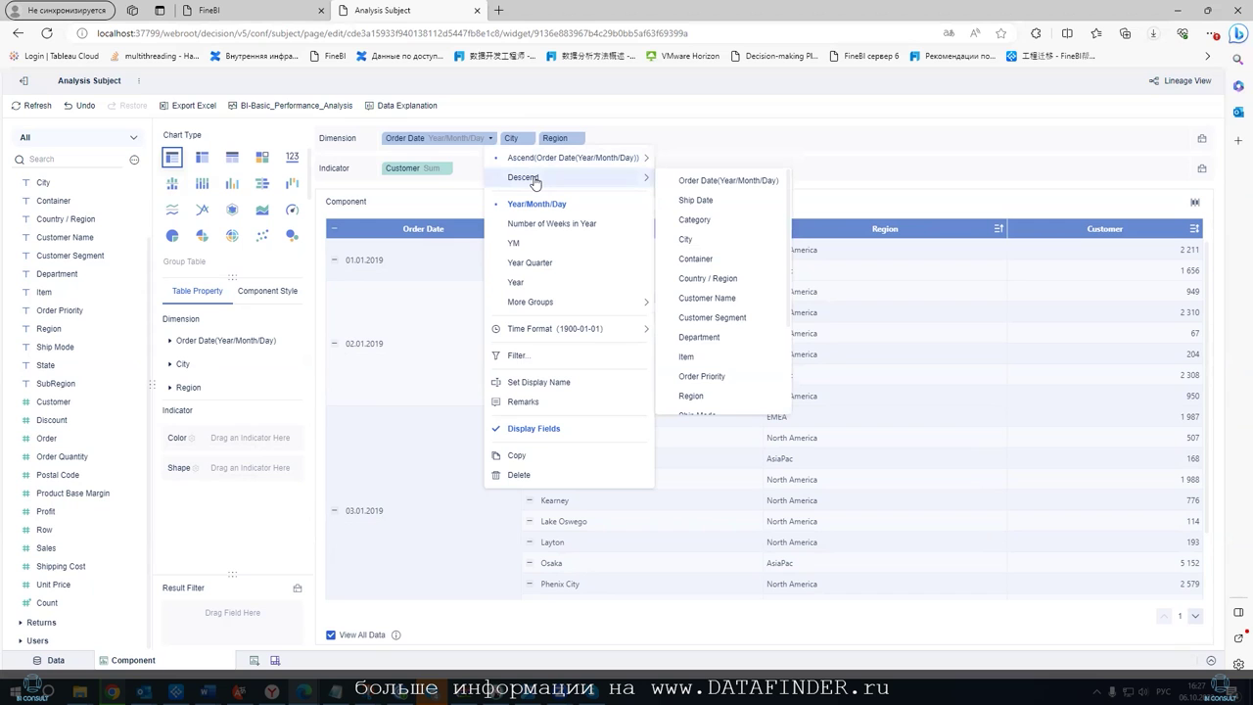
mouse_move(578, 162)
scroll(715, 190, down, 2)
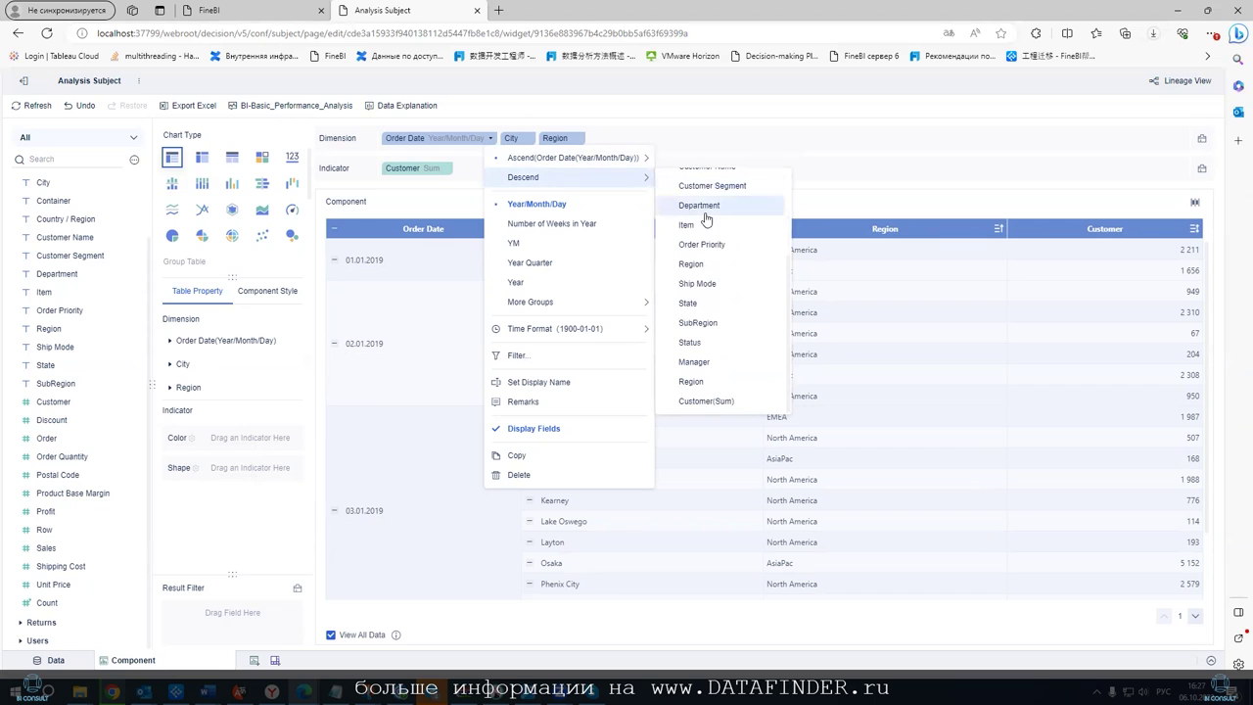
click(712, 402)
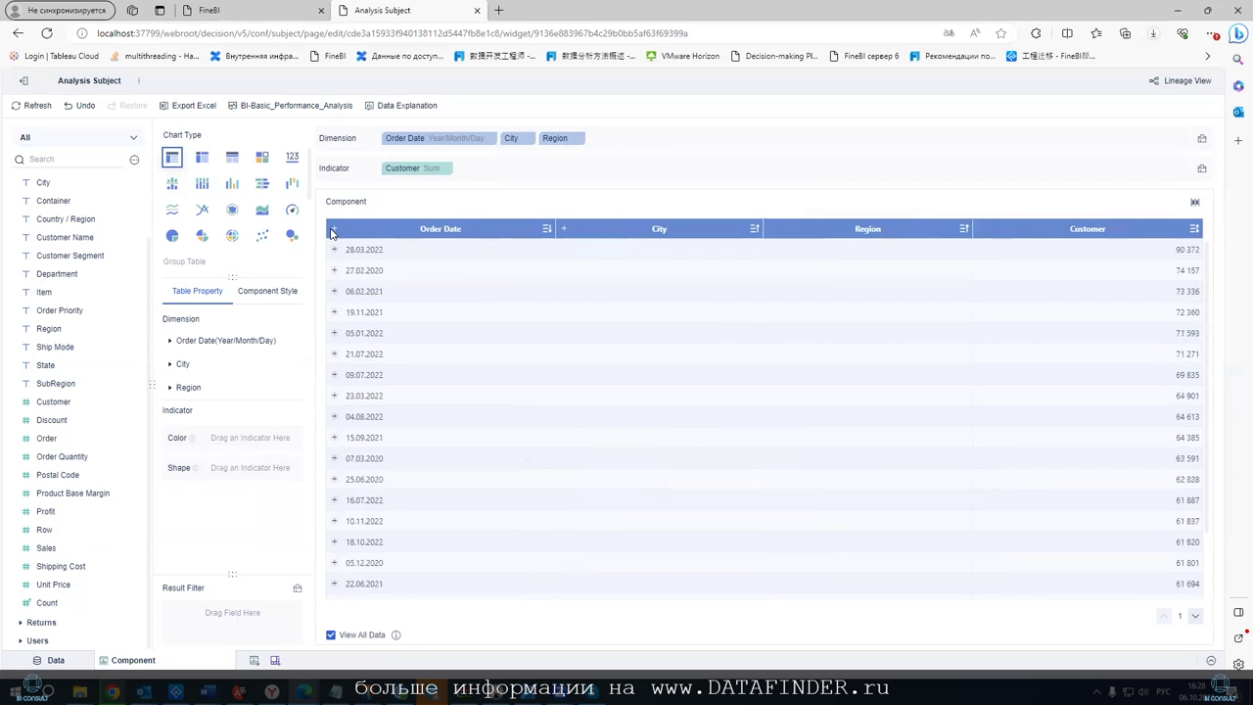
Set the Order Date dimension back to ascending order by Order Date(Year/Month/Day)
click(491, 139)
mouse_move(523, 156)
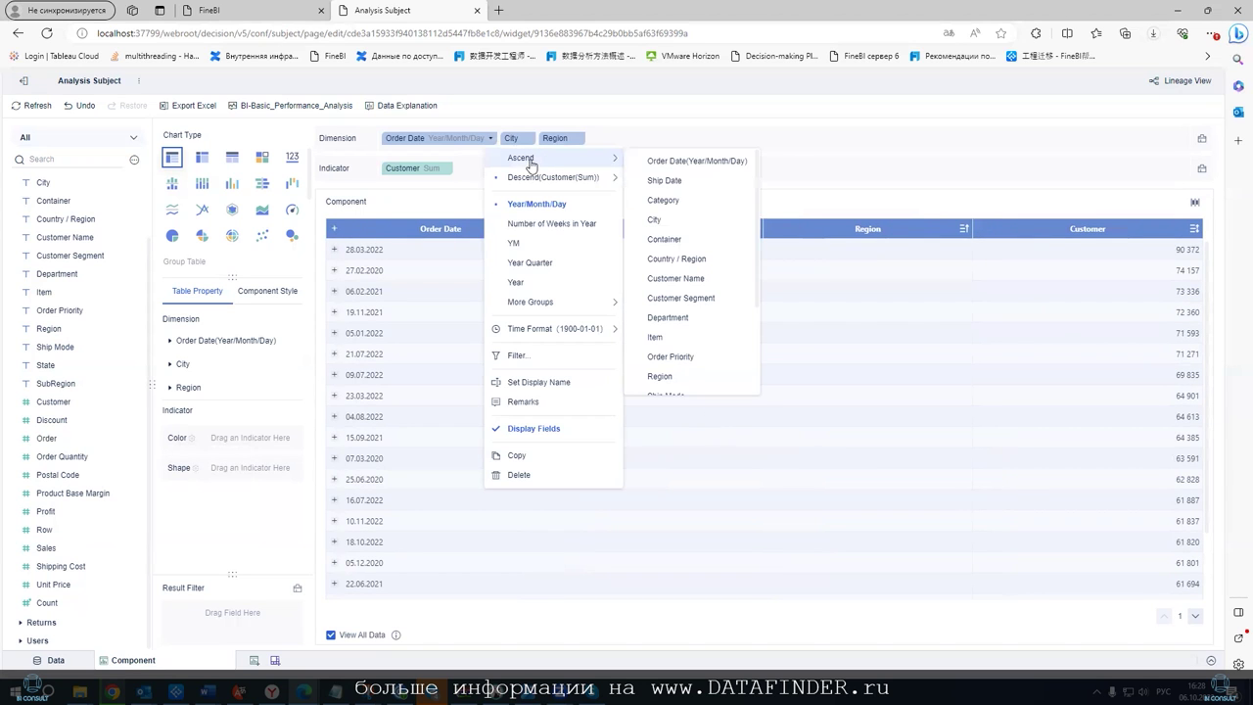
click(651, 163)
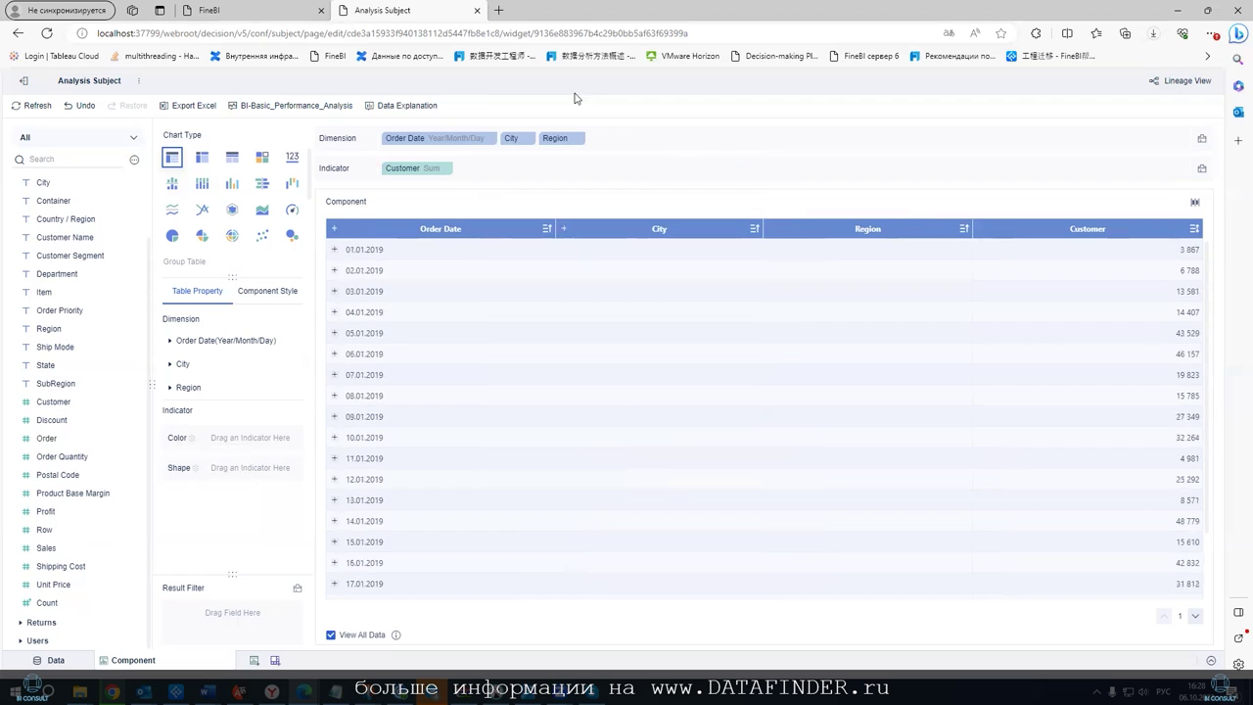
Inspect the custom grouping settings of the City dimension and close them without making changes
click(530, 139)
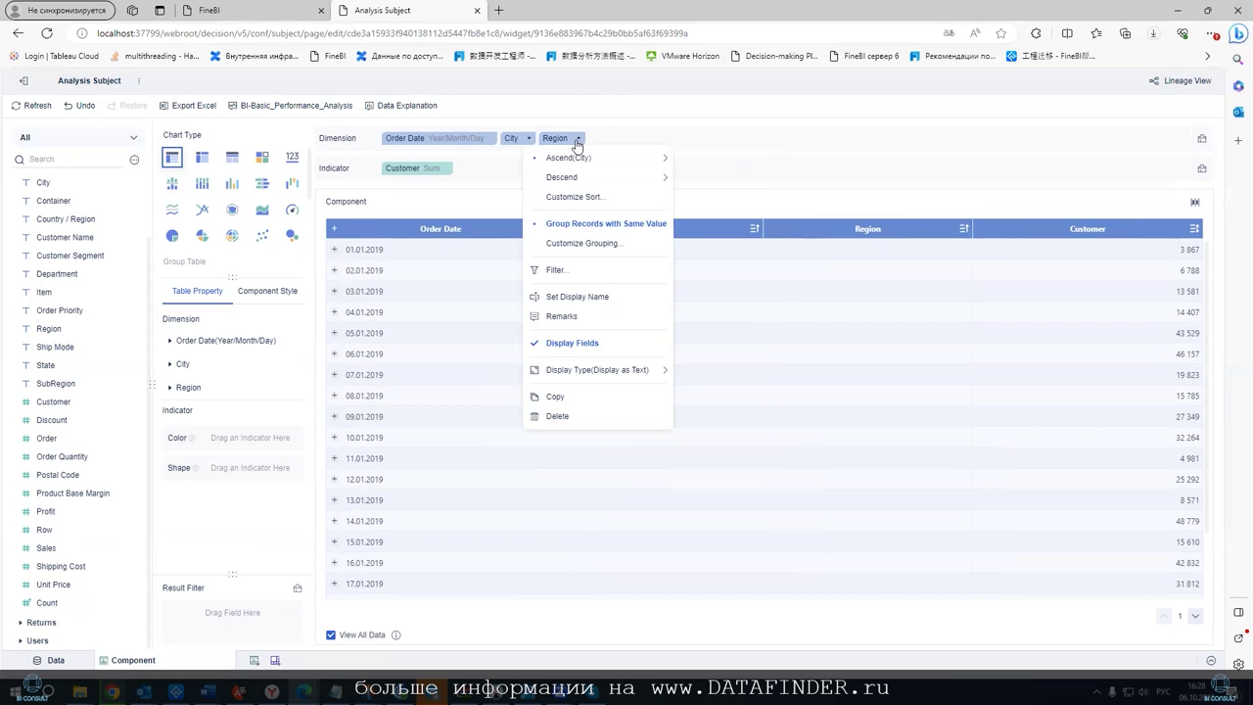
click(577, 244)
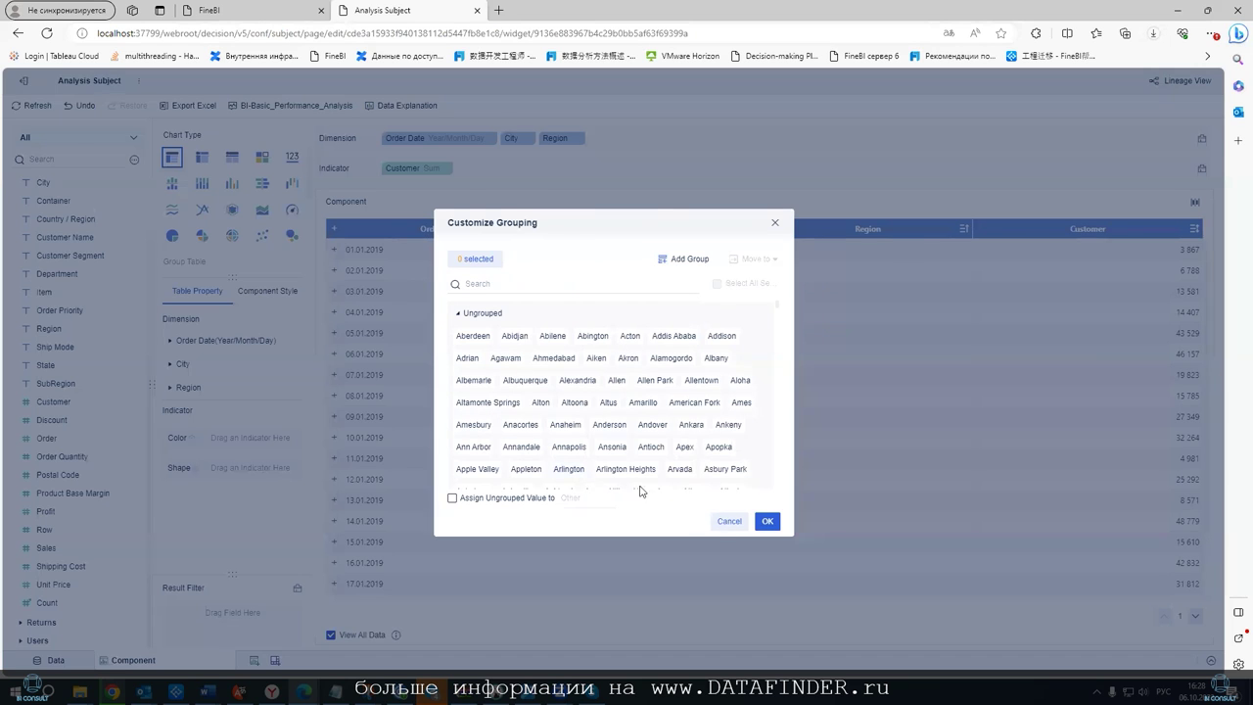
click(728, 521)
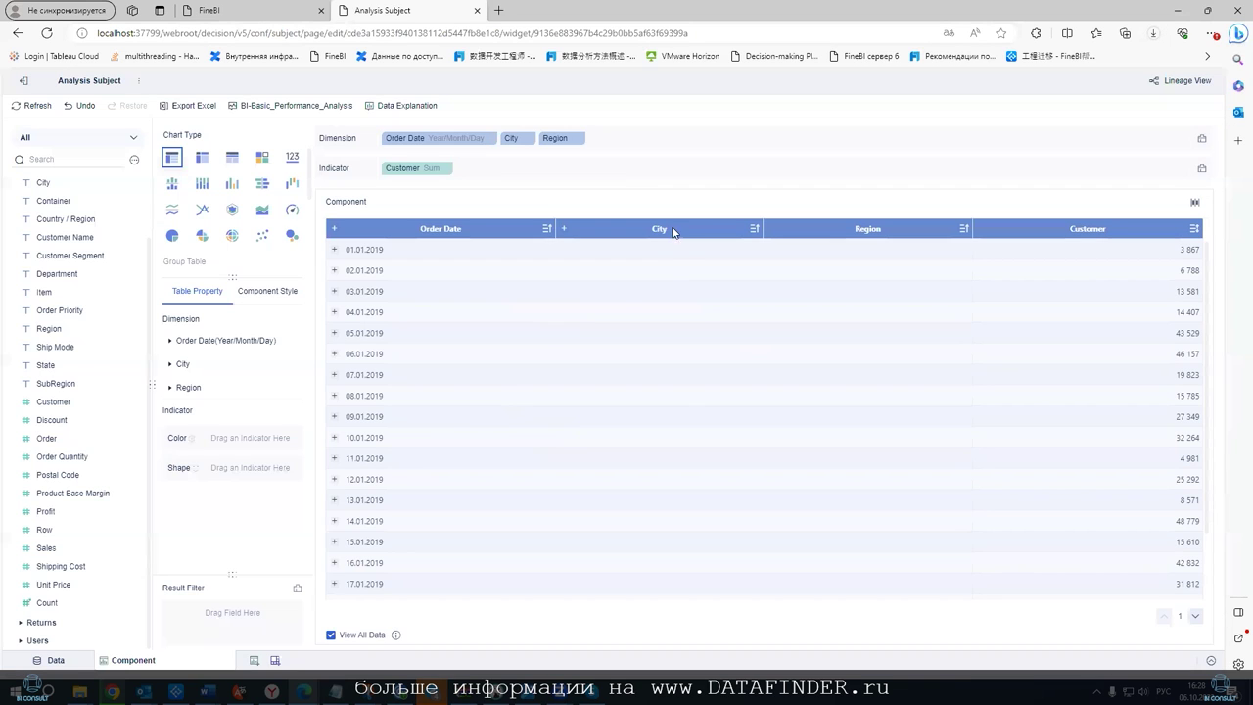
Set the display name of the Region dimension to Регион
click(582, 142)
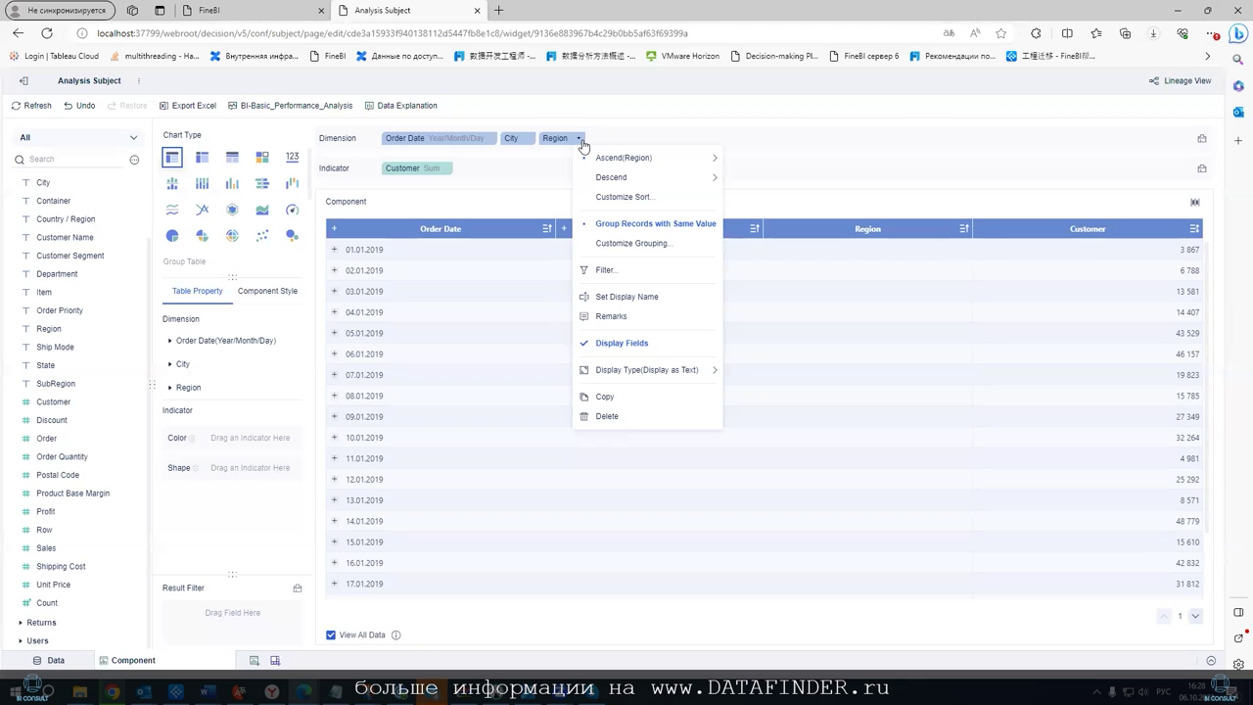
click(646, 298)
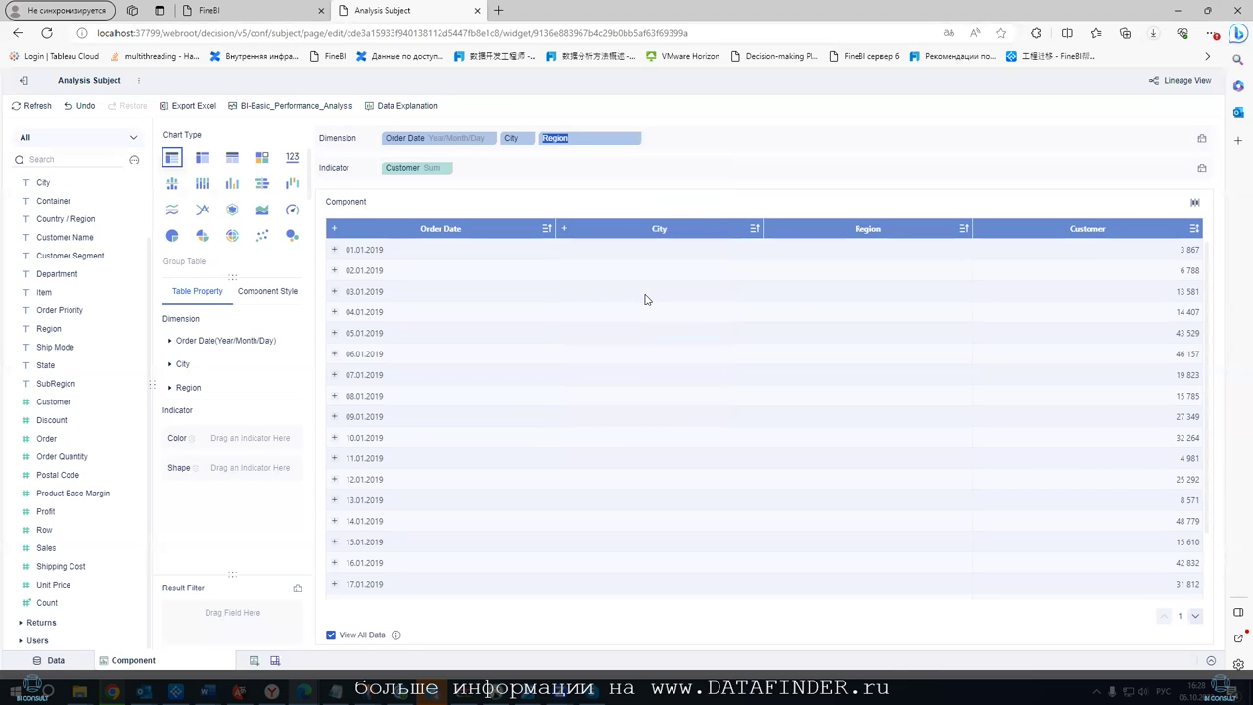
text(Peги)
text(он)
click(665, 184)
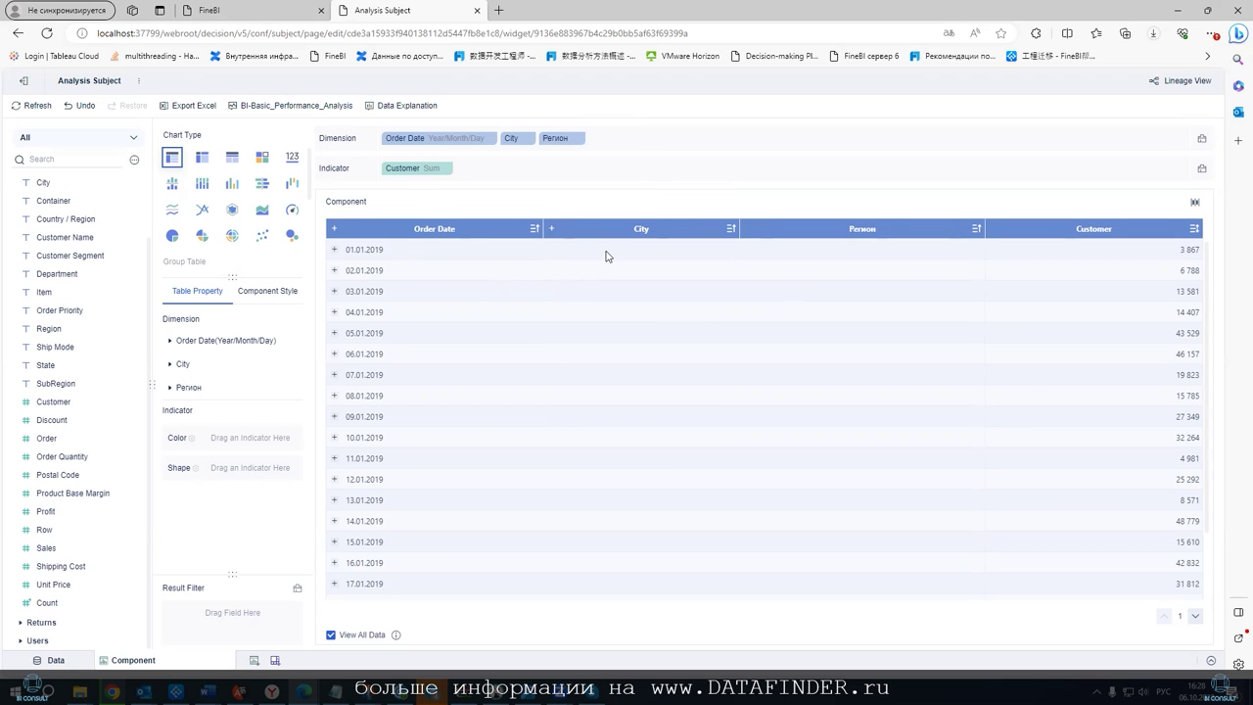
Examine the sorting and filter options of the Регион dimension, trying an empty condition and an AND formula, and discard the filter
click(579, 138)
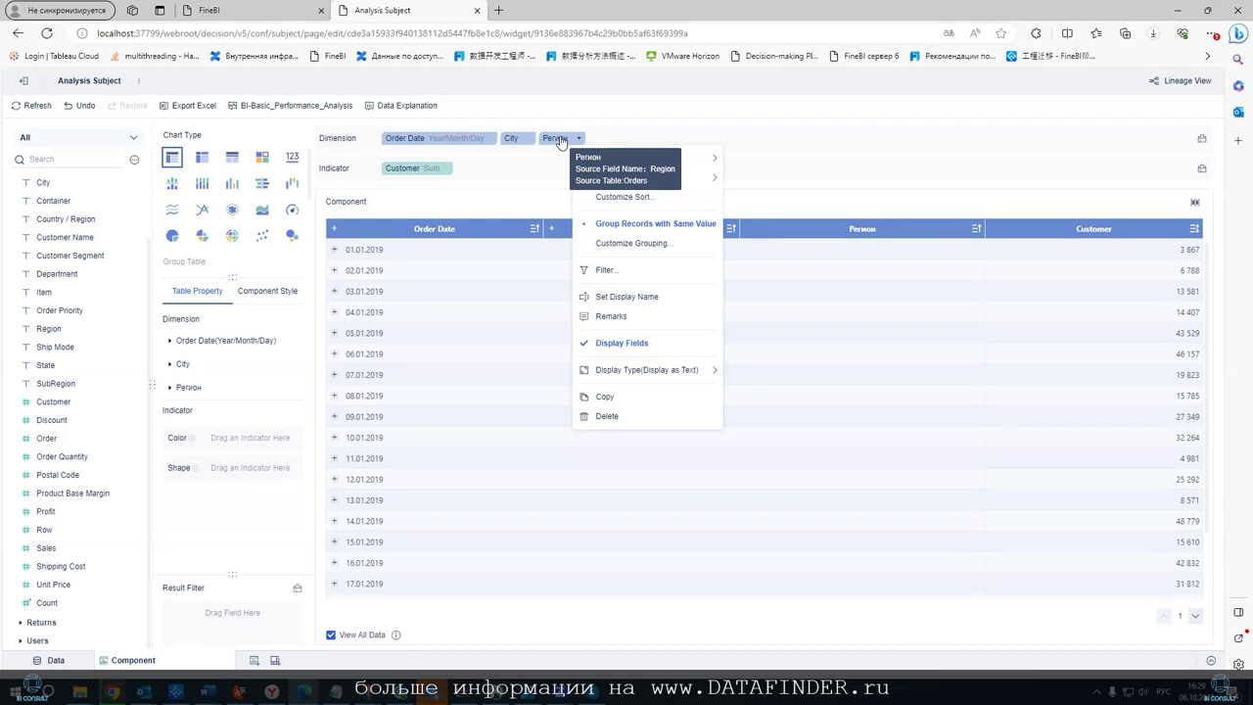
mouse_move(609, 179)
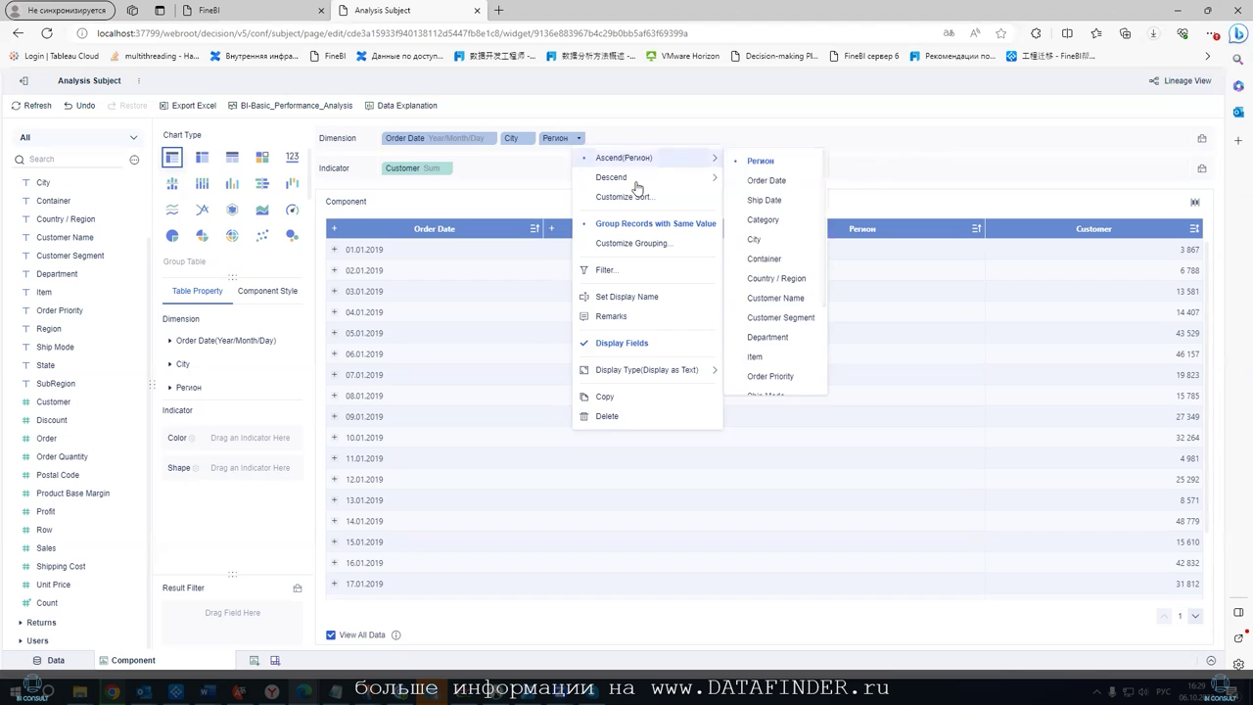
click(607, 269)
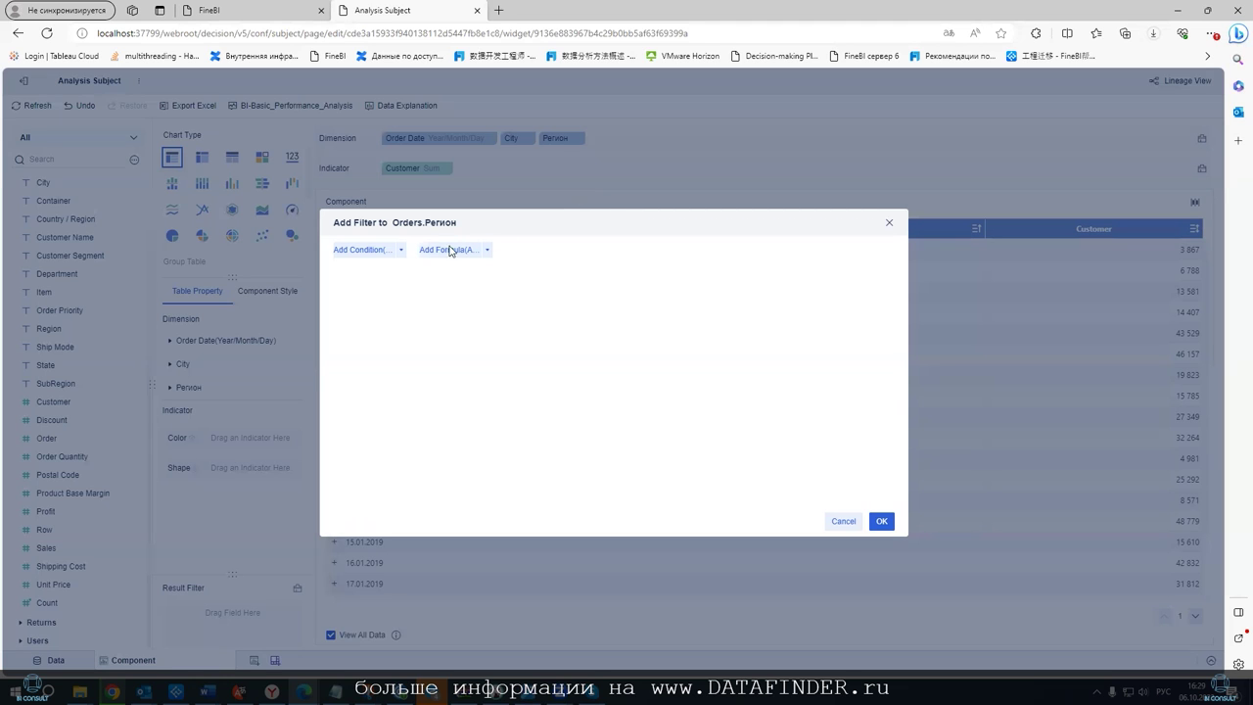
click(357, 250)
click(367, 280)
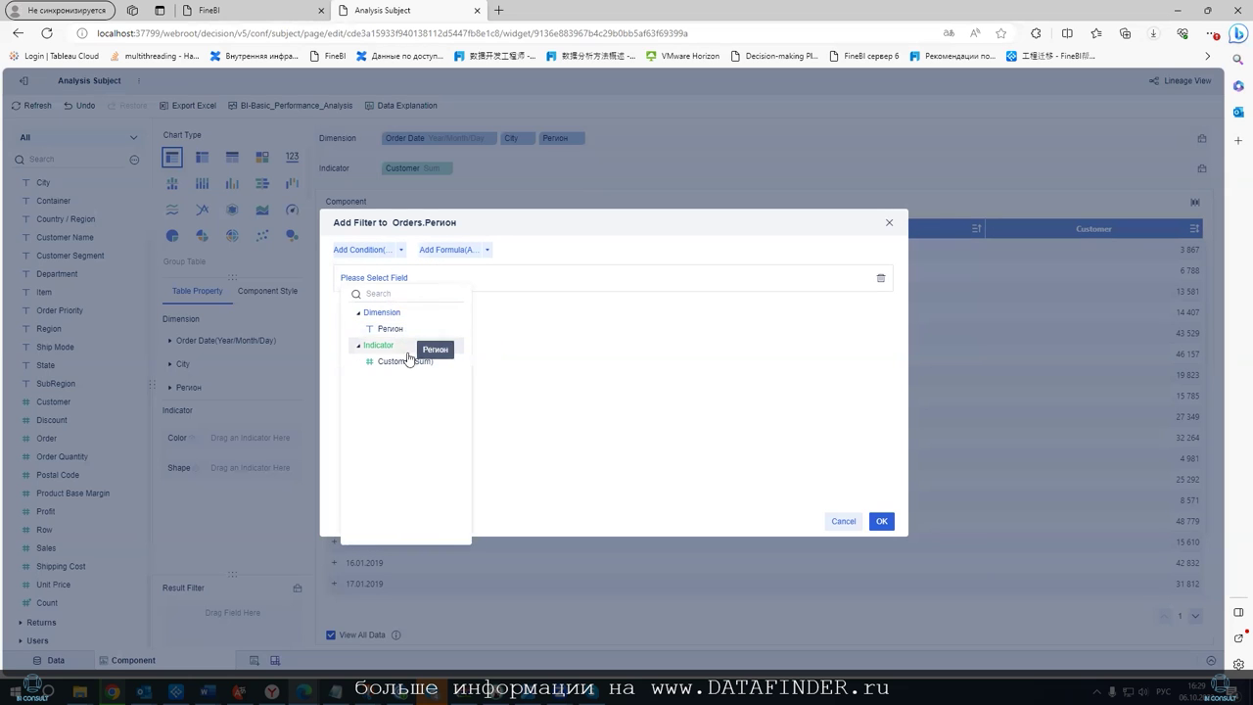
click(446, 250)
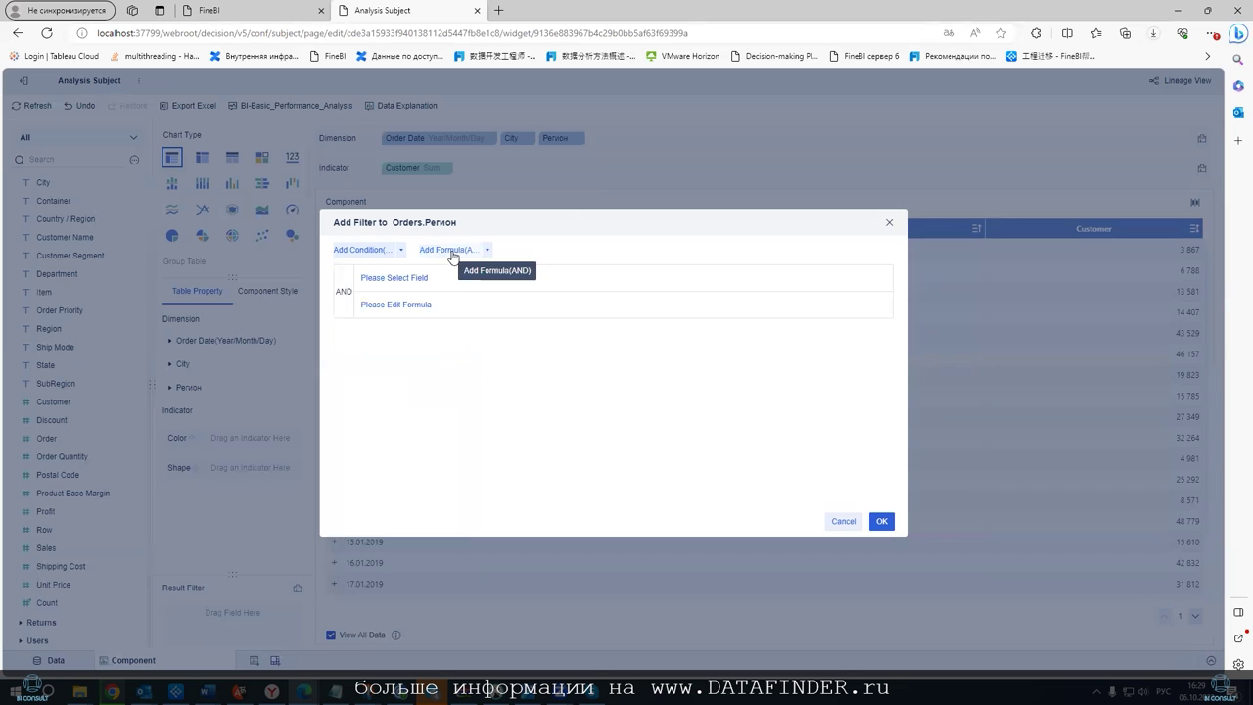
click(376, 305)
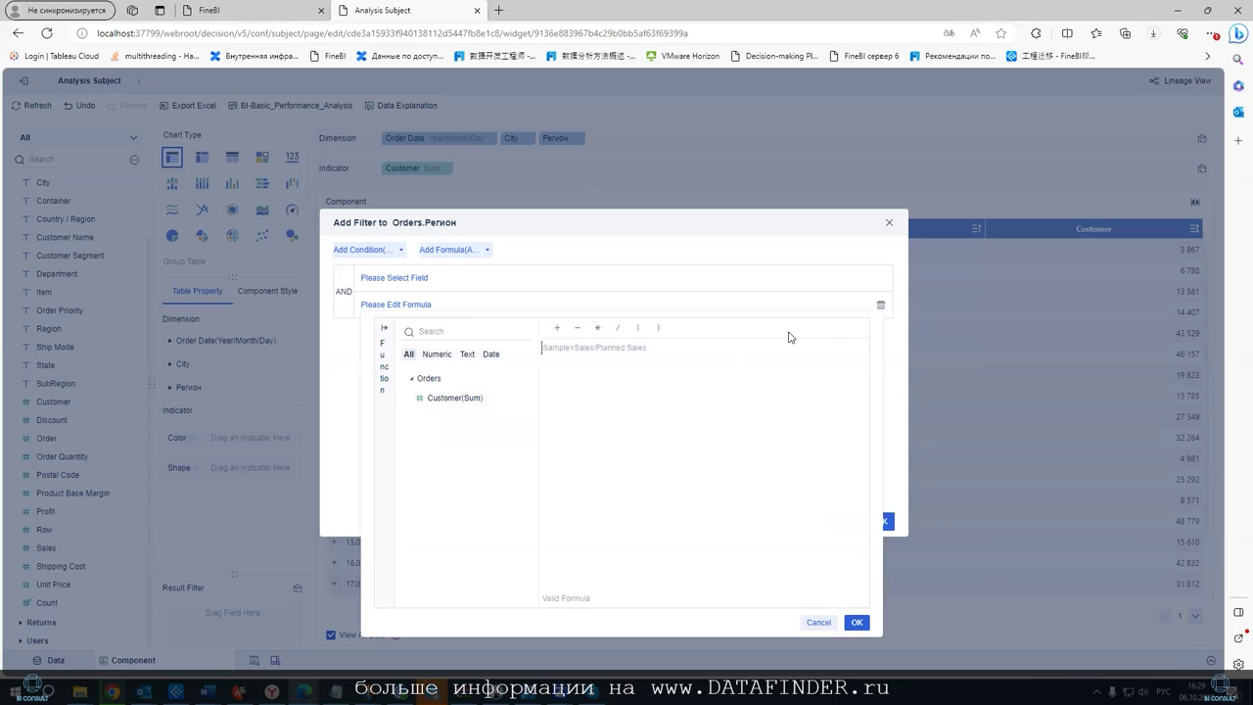
click(759, 238)
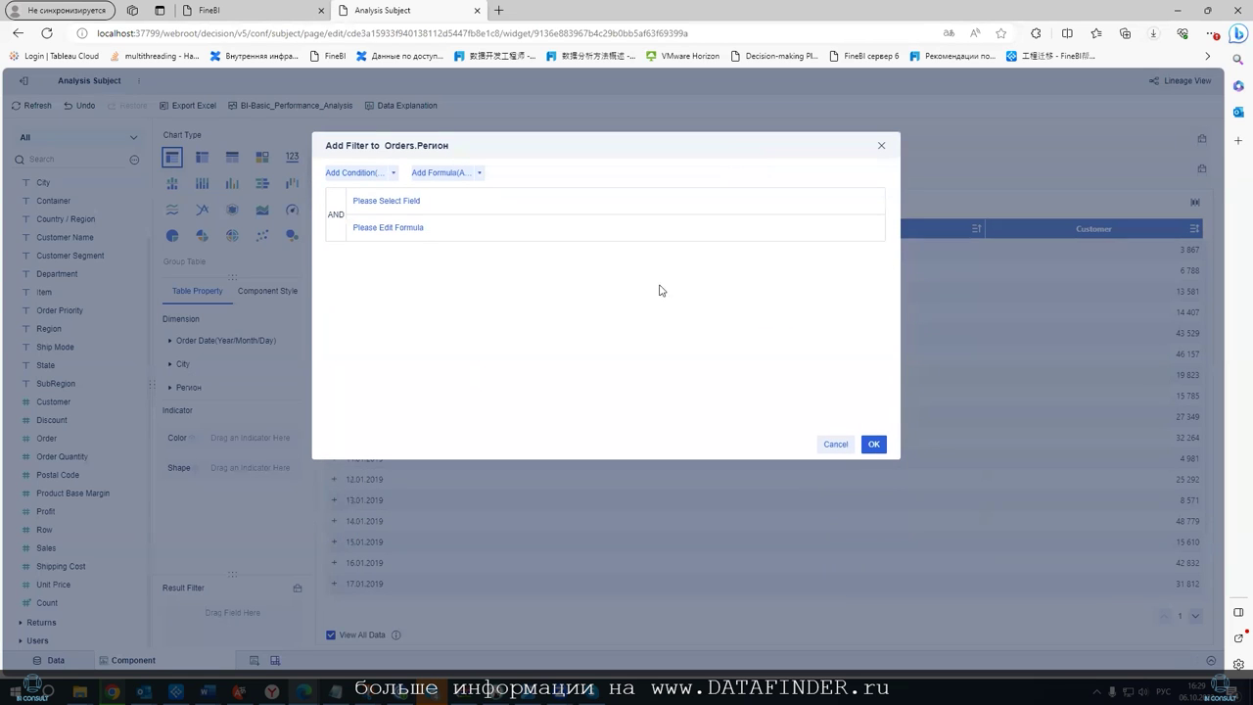
click(873, 200)
click(873, 202)
click(836, 444)
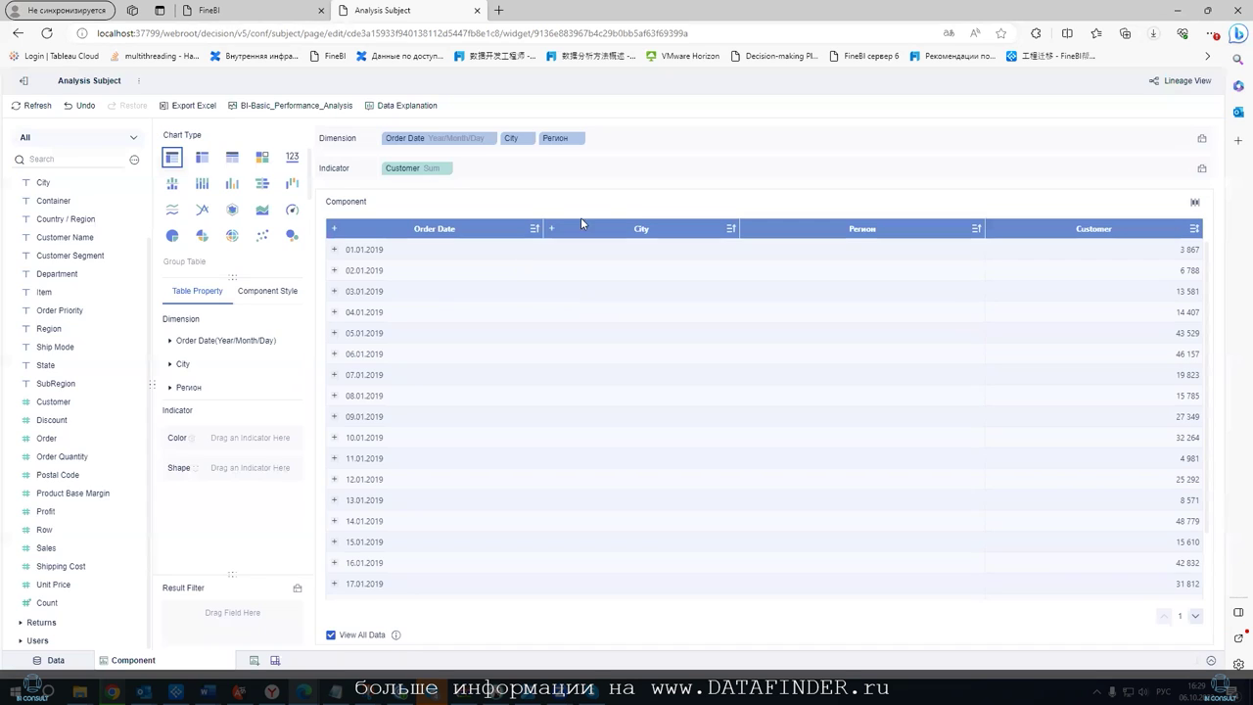
Inspect the remarks of the Регион dimension and close them without entering any text
click(578, 138)
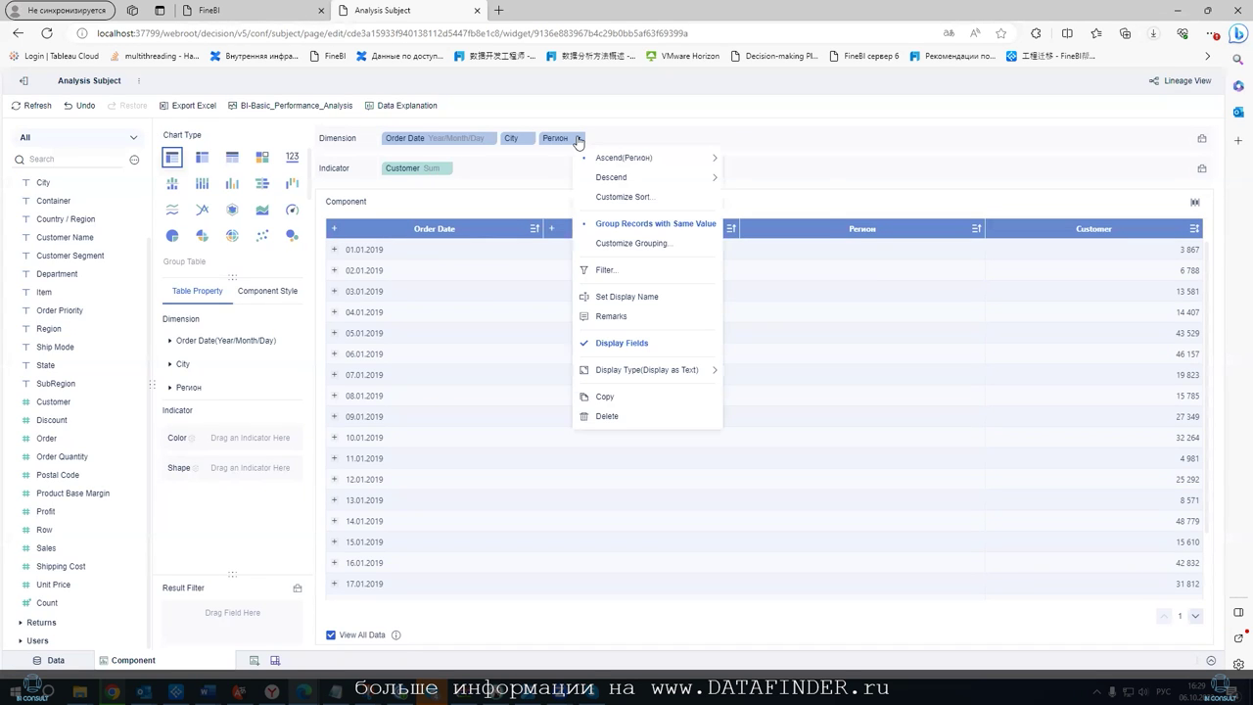
click(609, 316)
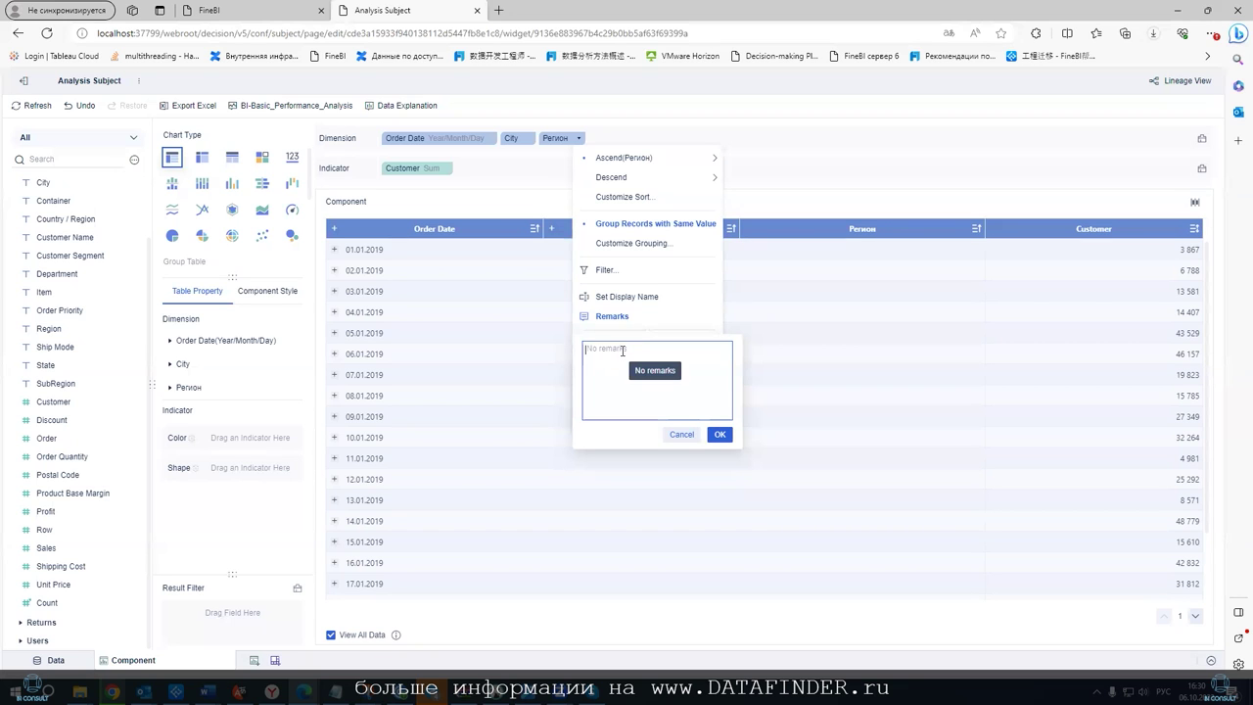
click(680, 434)
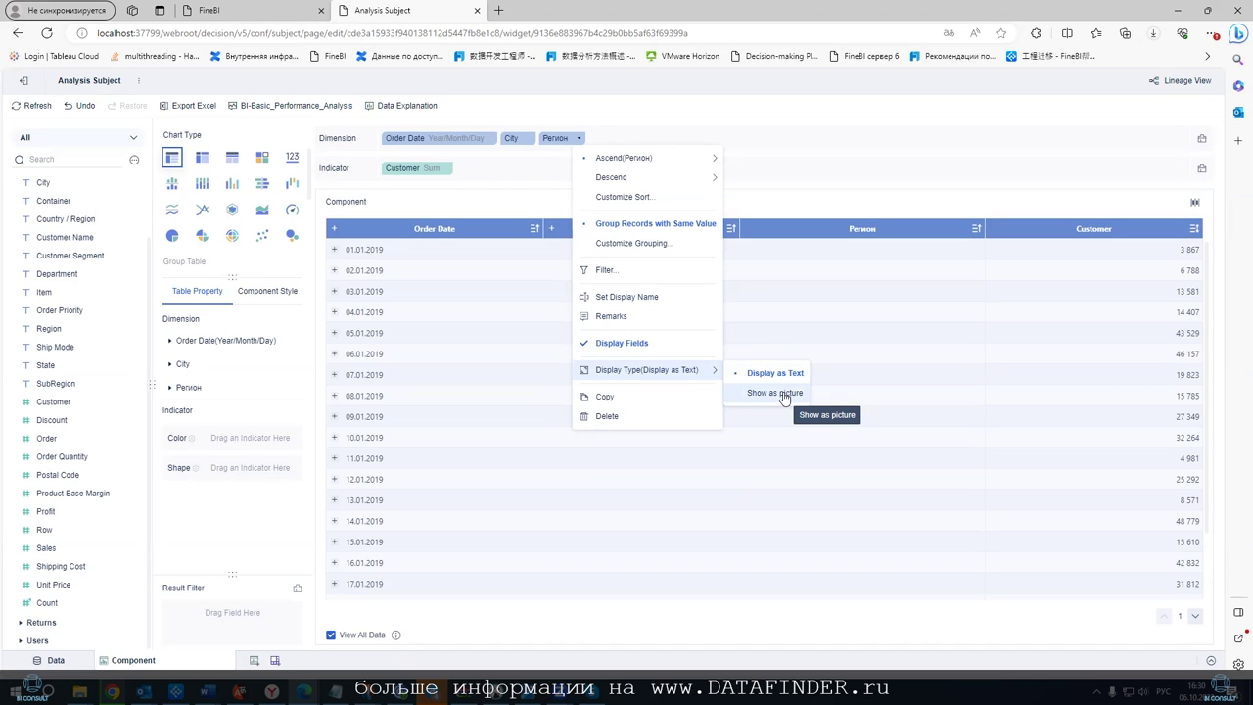
Duplicate the Регион dimension and the Customer indicator in the group table
click(632, 396)
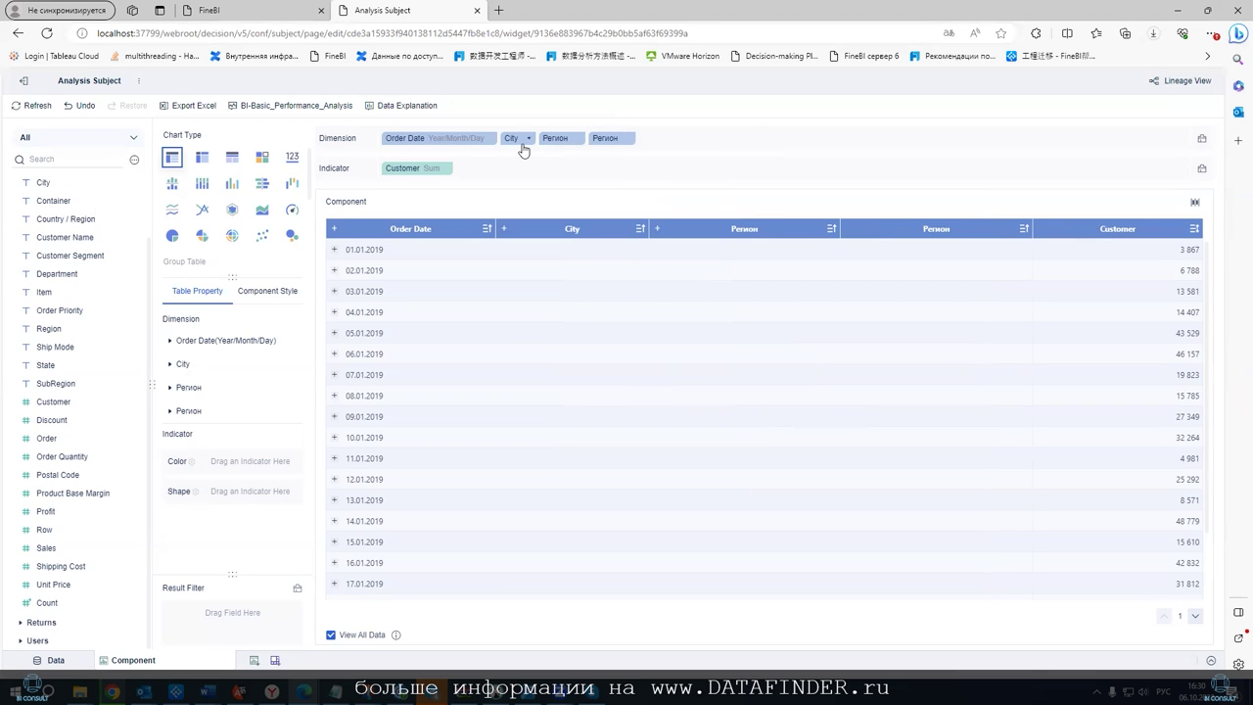
click(445, 168)
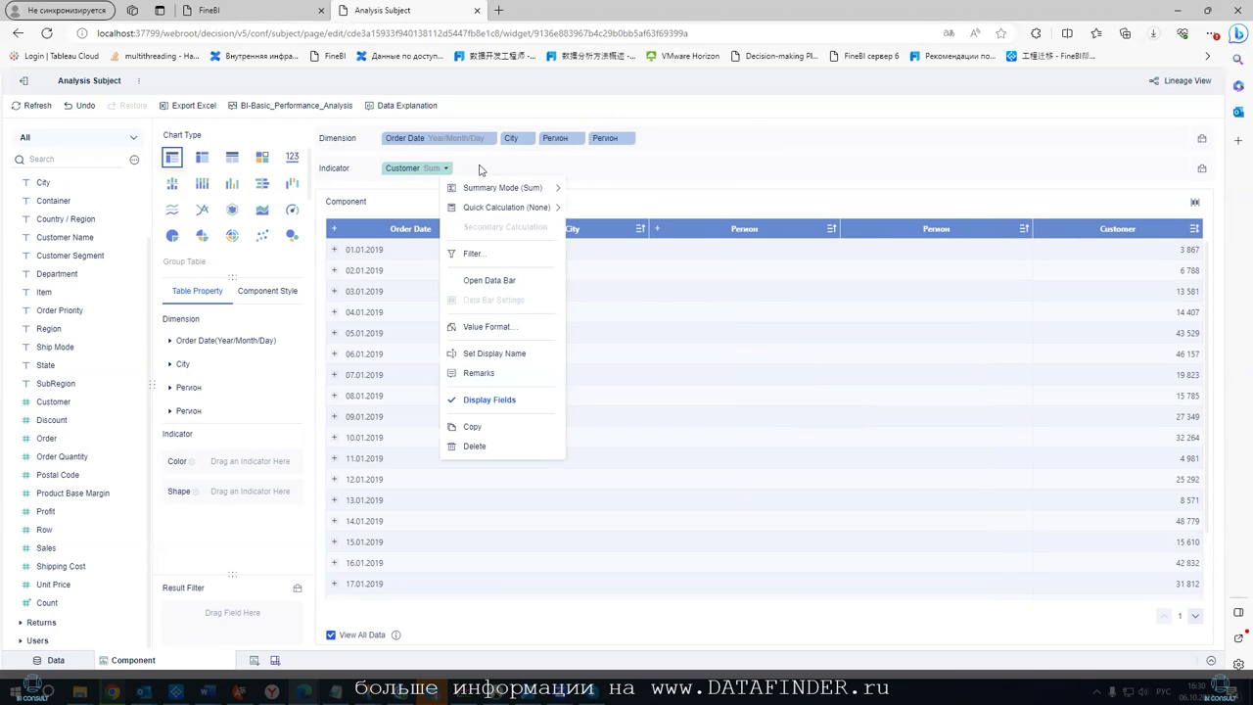
click(476, 427)
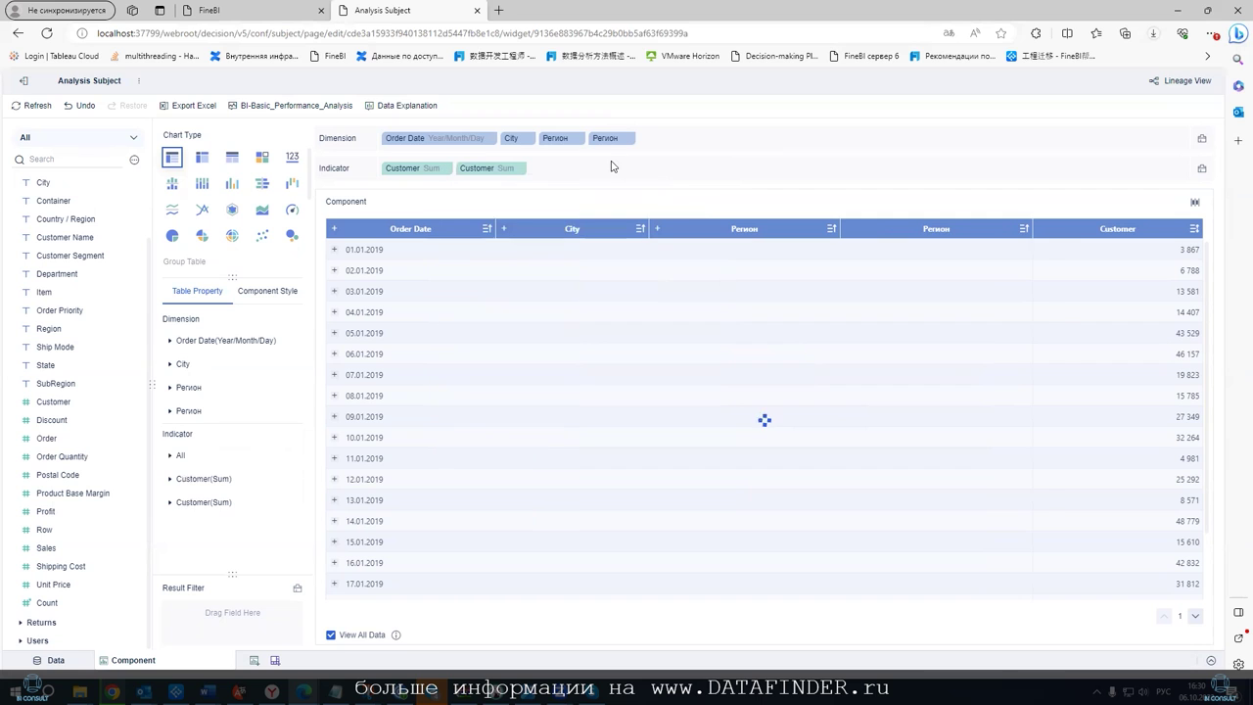
Remove both Регион dimensions and clear all remaining dimensions and indicators from the component
click(632, 139)
click(666, 415)
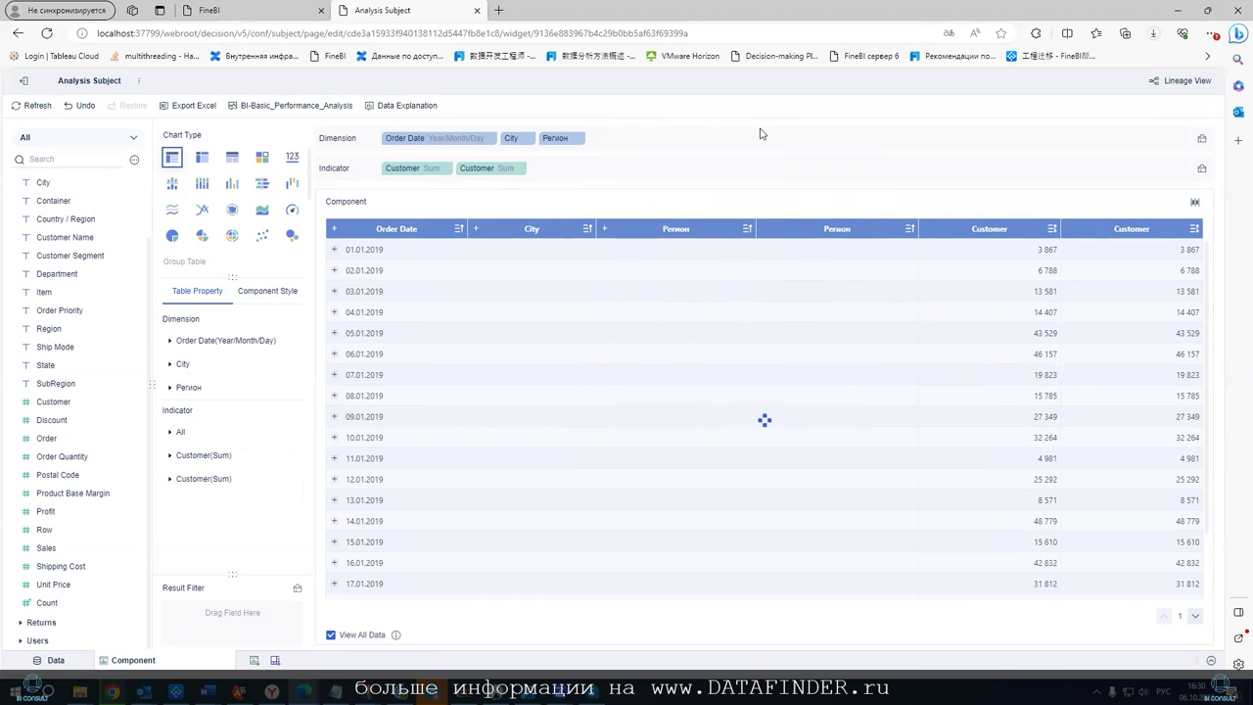
drag(568, 139, 764, 420)
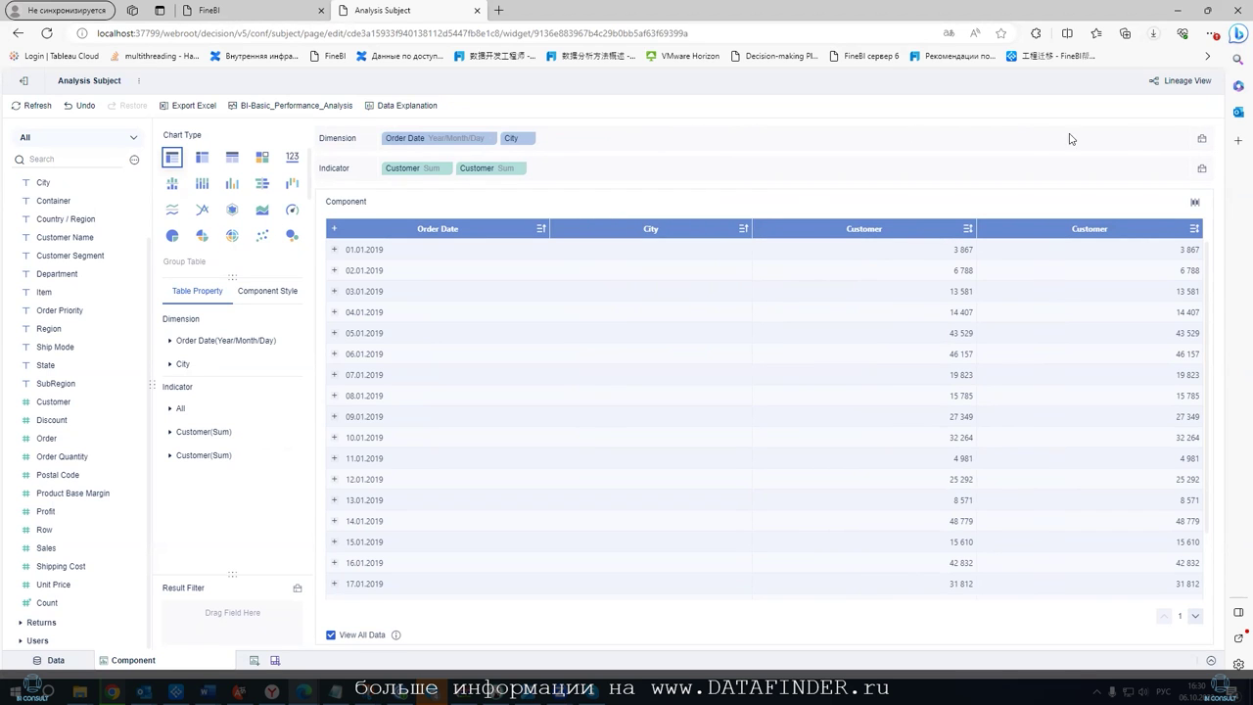
click(1201, 139)
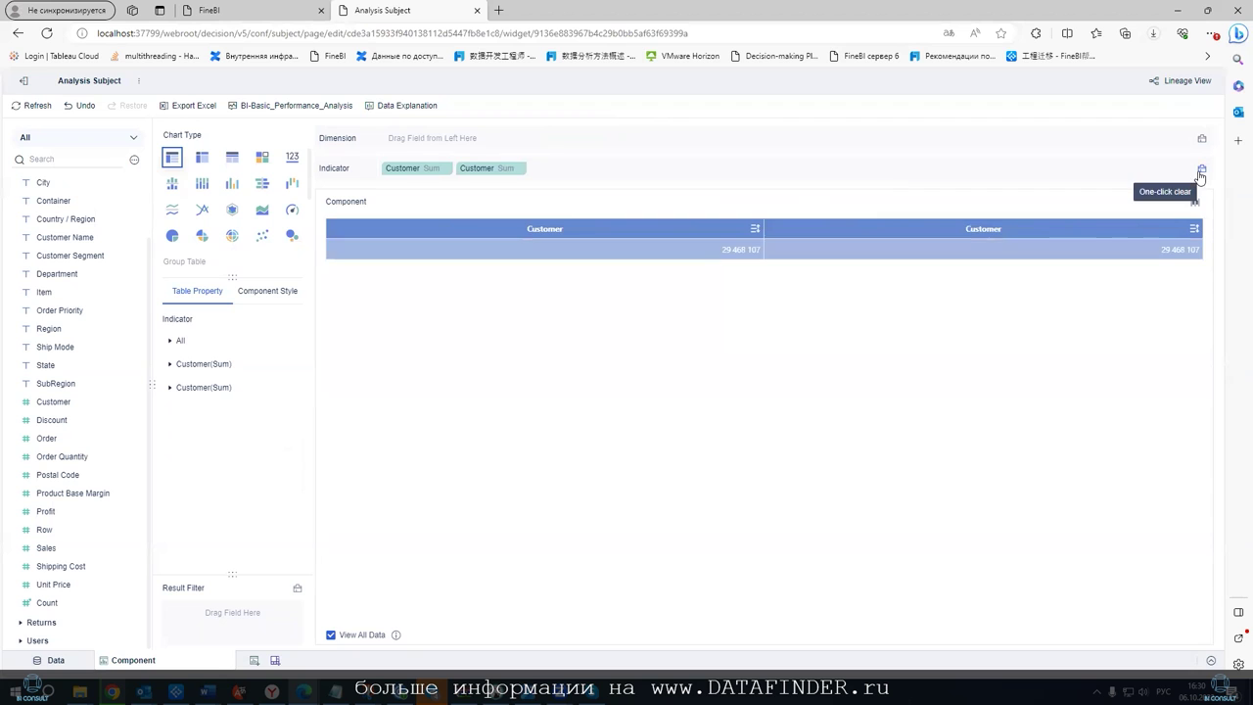
click(1201, 172)
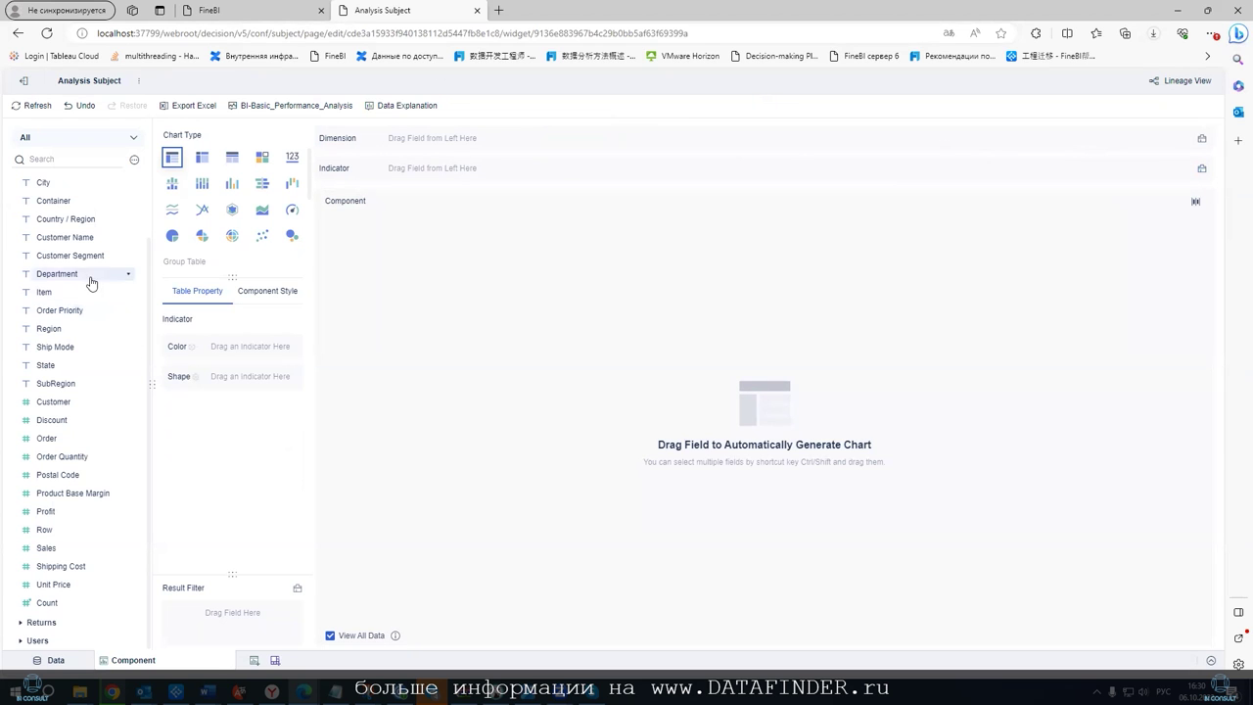
Add Customer Segment and Customer Name as dimensions and Order Quantity as the indicator
drag(80, 255, 467, 143)
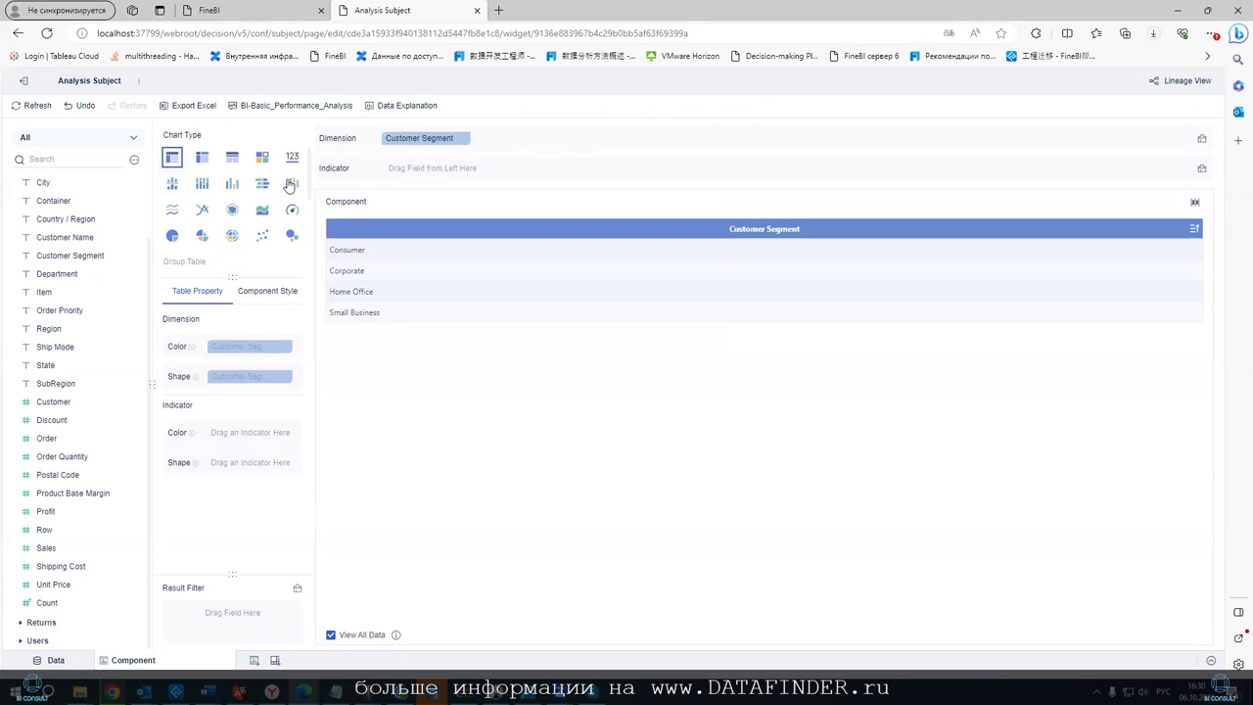
drag(70, 242, 516, 141)
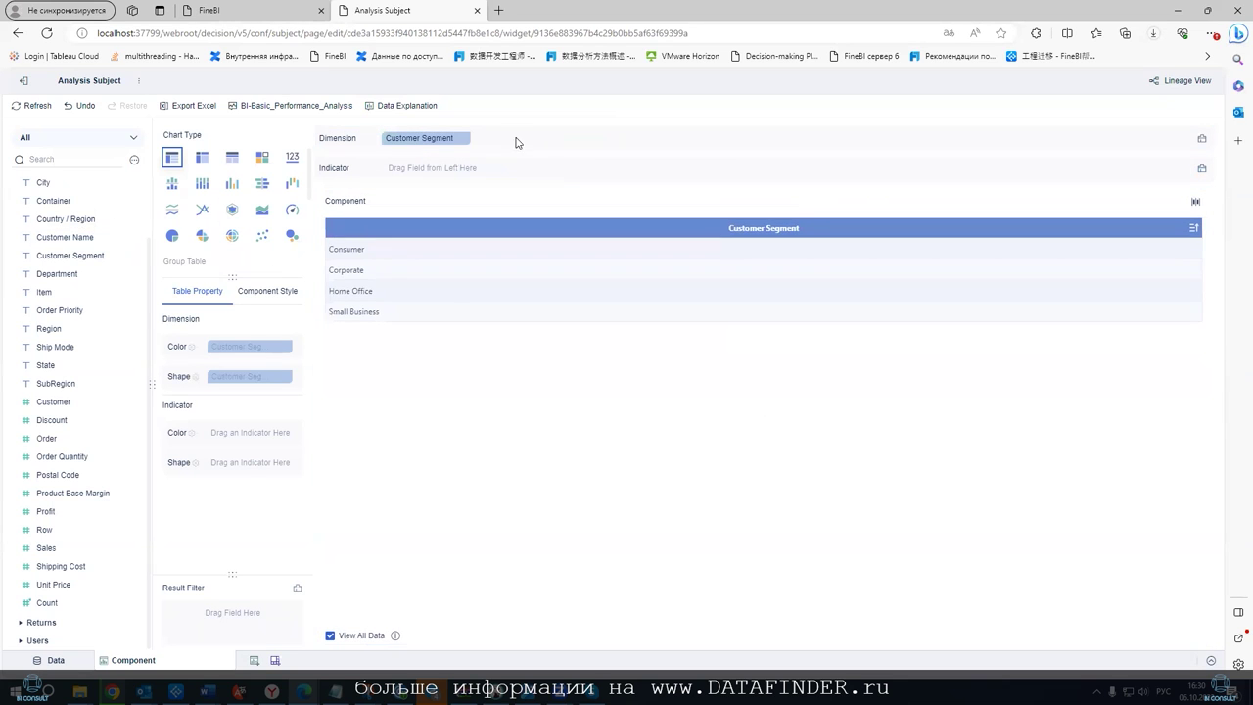
drag(62, 456, 450, 179)
Try the cross table and multi-series column chart, and settle on the Partitioned Column Chart type
click(202, 157)
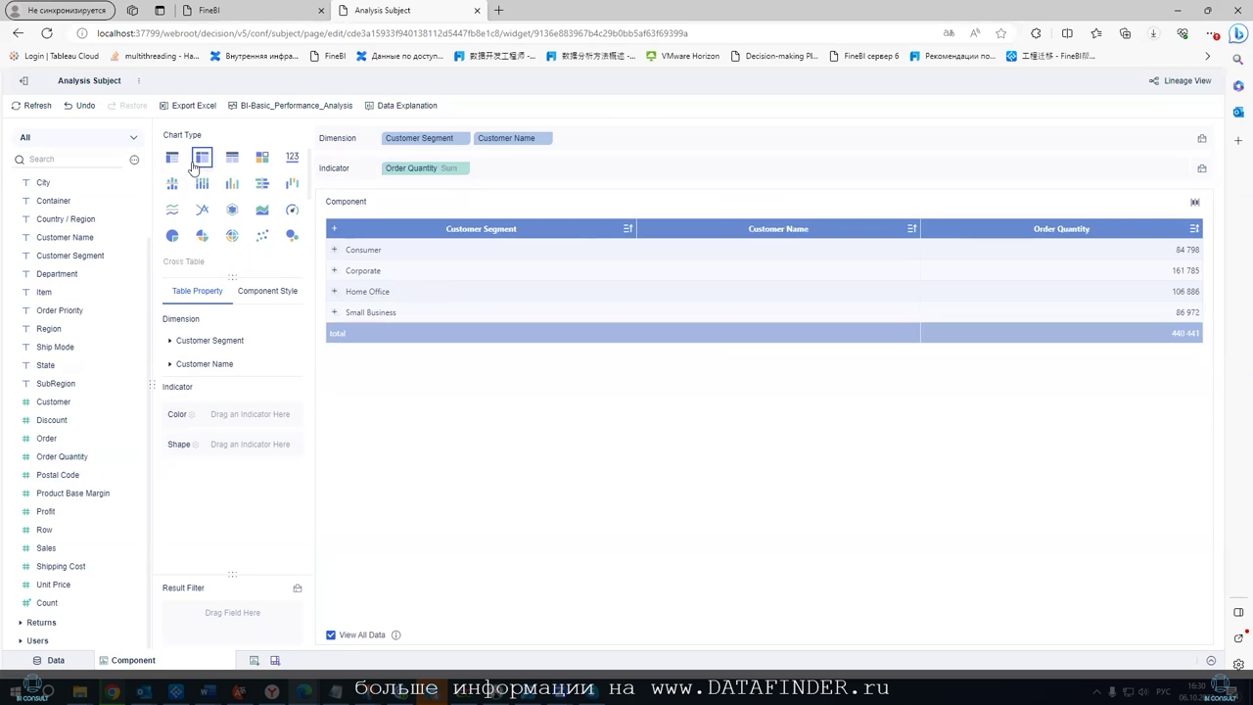
click(232, 186)
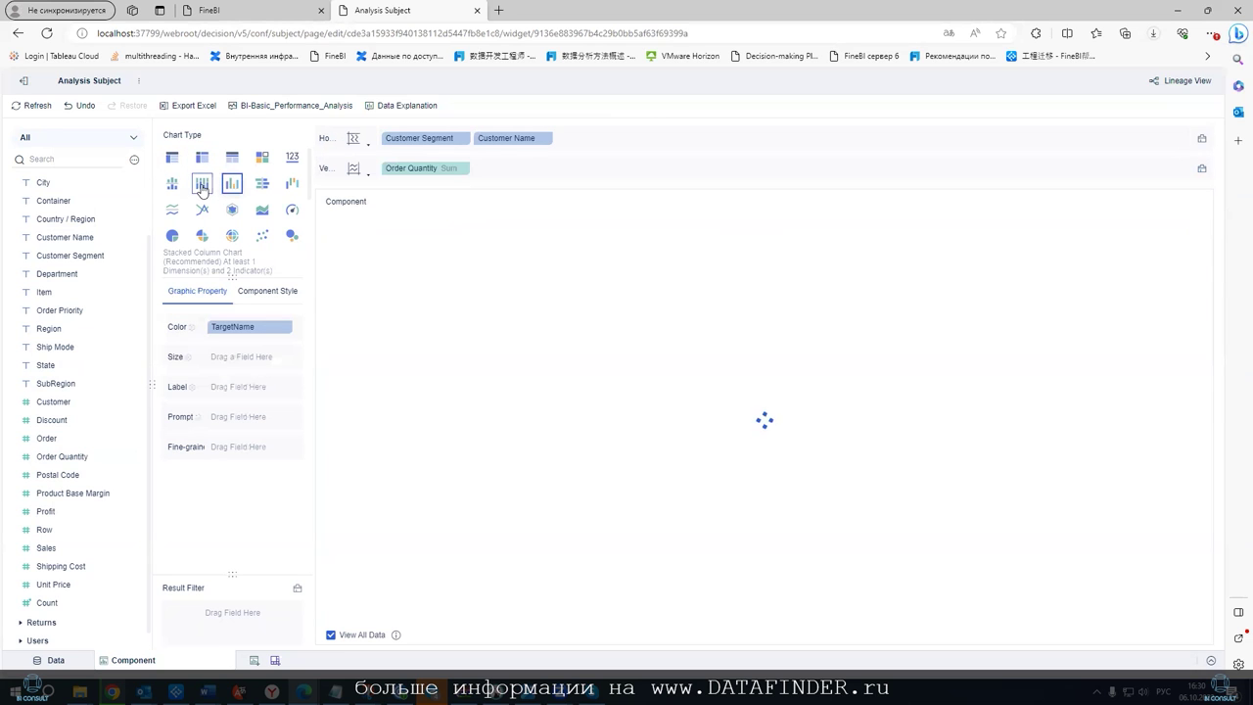
click(173, 188)
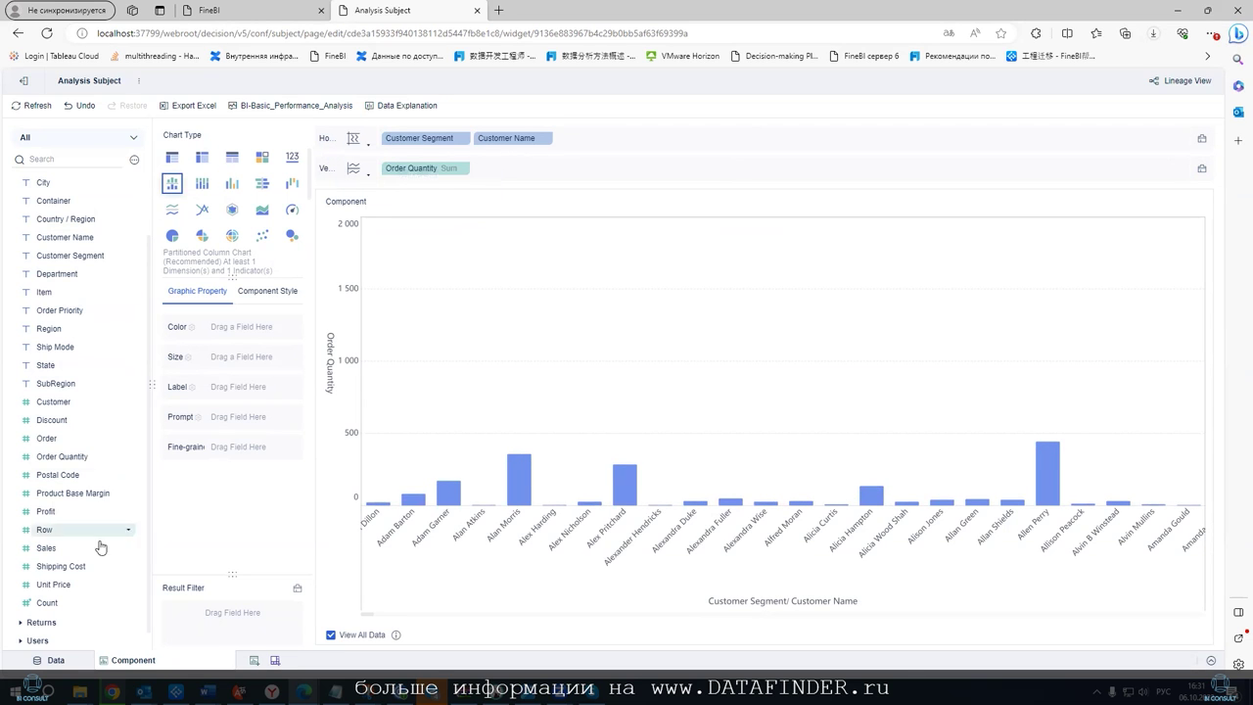
Add Sales to the vertical axis next to Order Quantity and combine both with Indicator Aggregation
drag(90, 532, 522, 184)
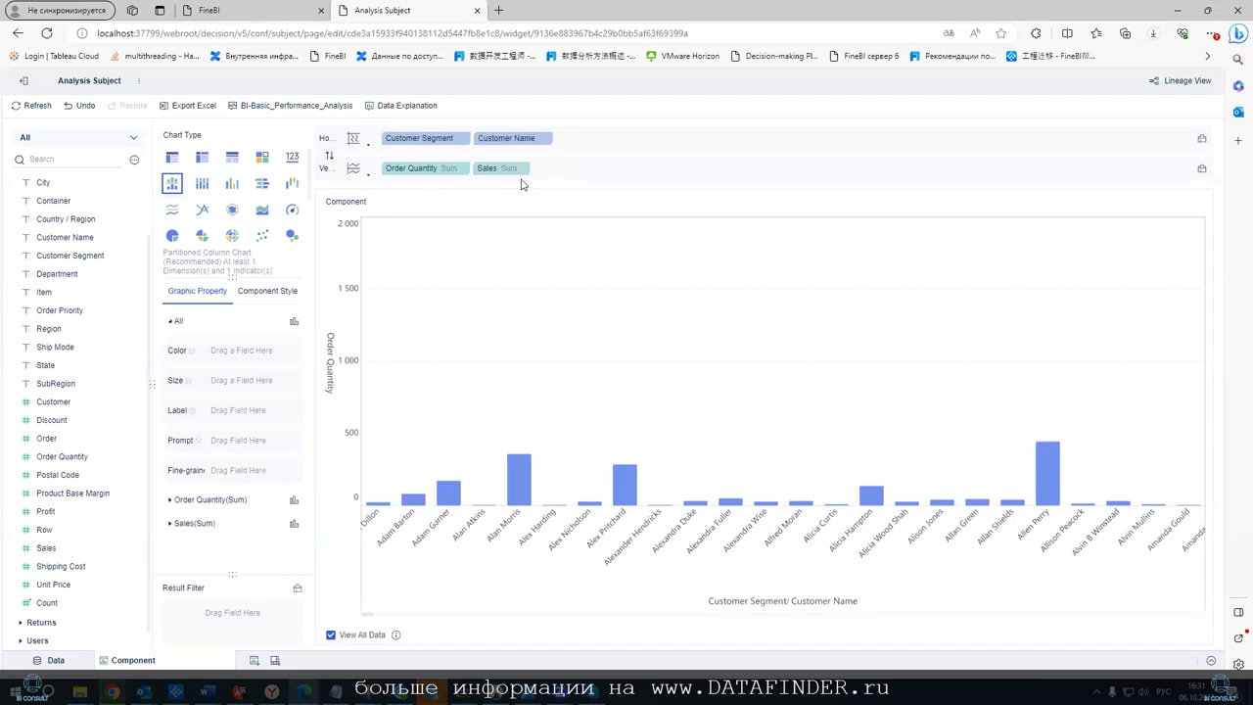
click(368, 176)
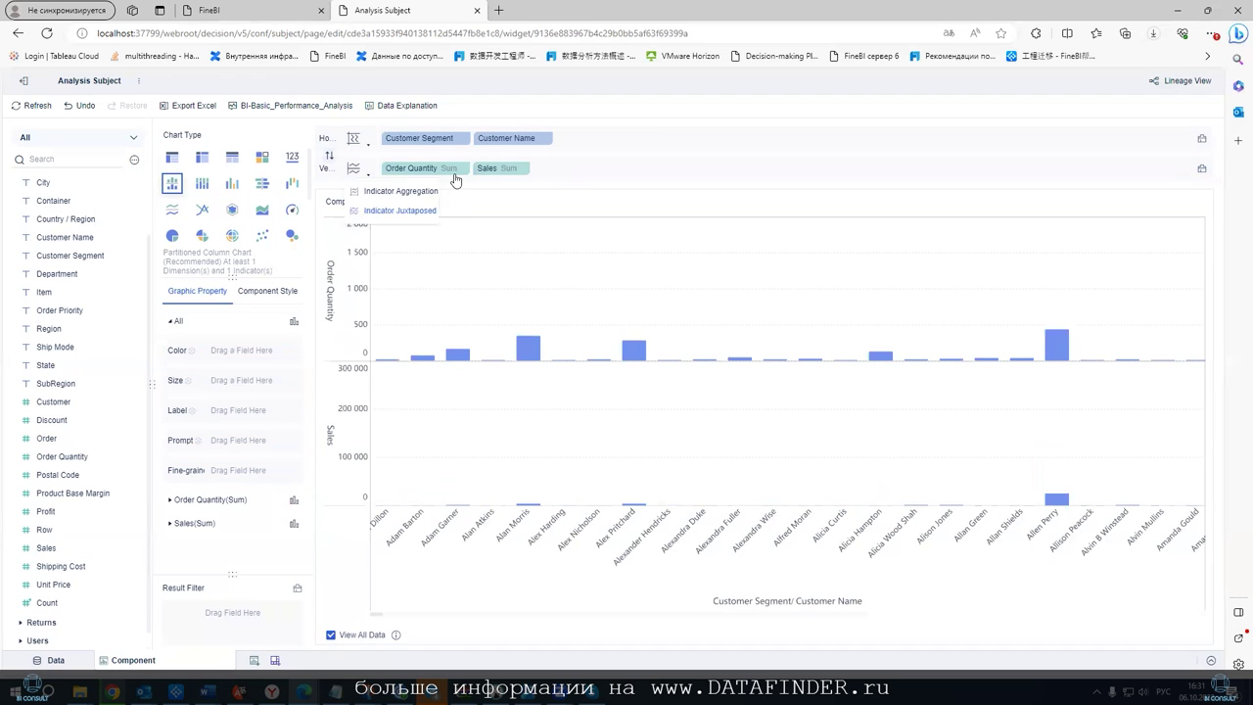
click(384, 217)
click(371, 180)
click(382, 194)
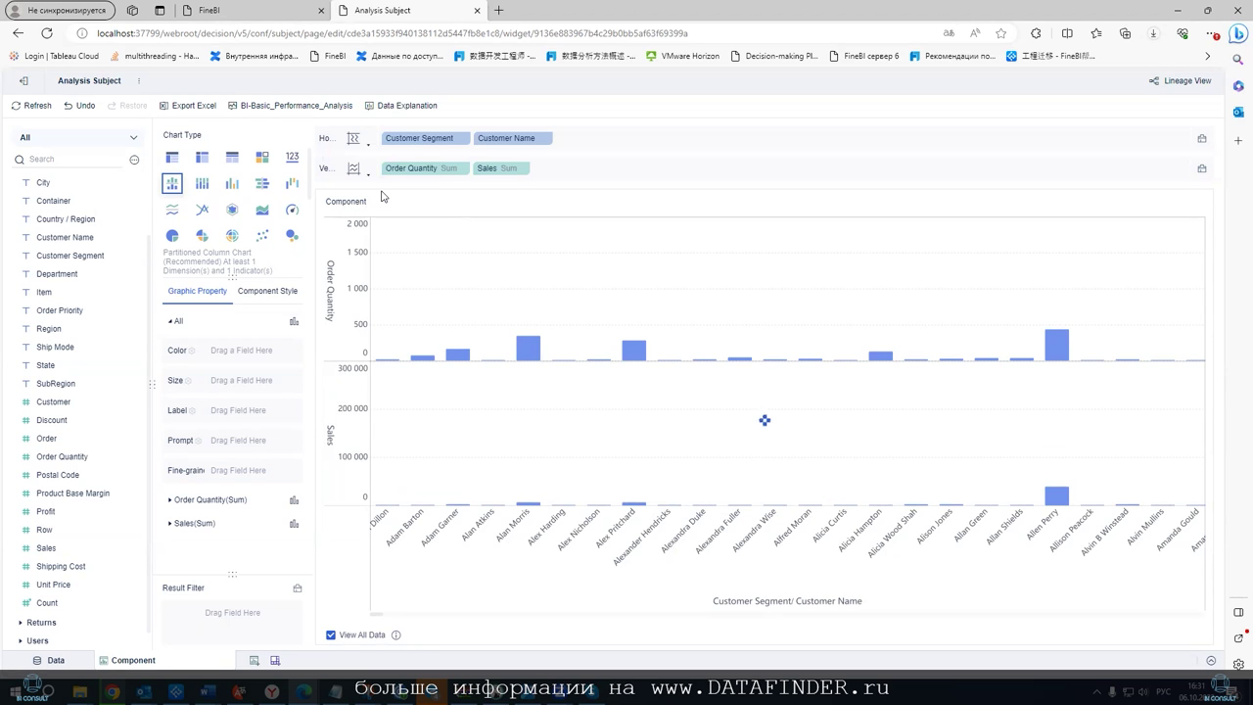
Examine the value axis settings of the Sales indicator and its shared axis options, keeping the Left-value Axis
click(521, 169)
mouse_move(554, 188)
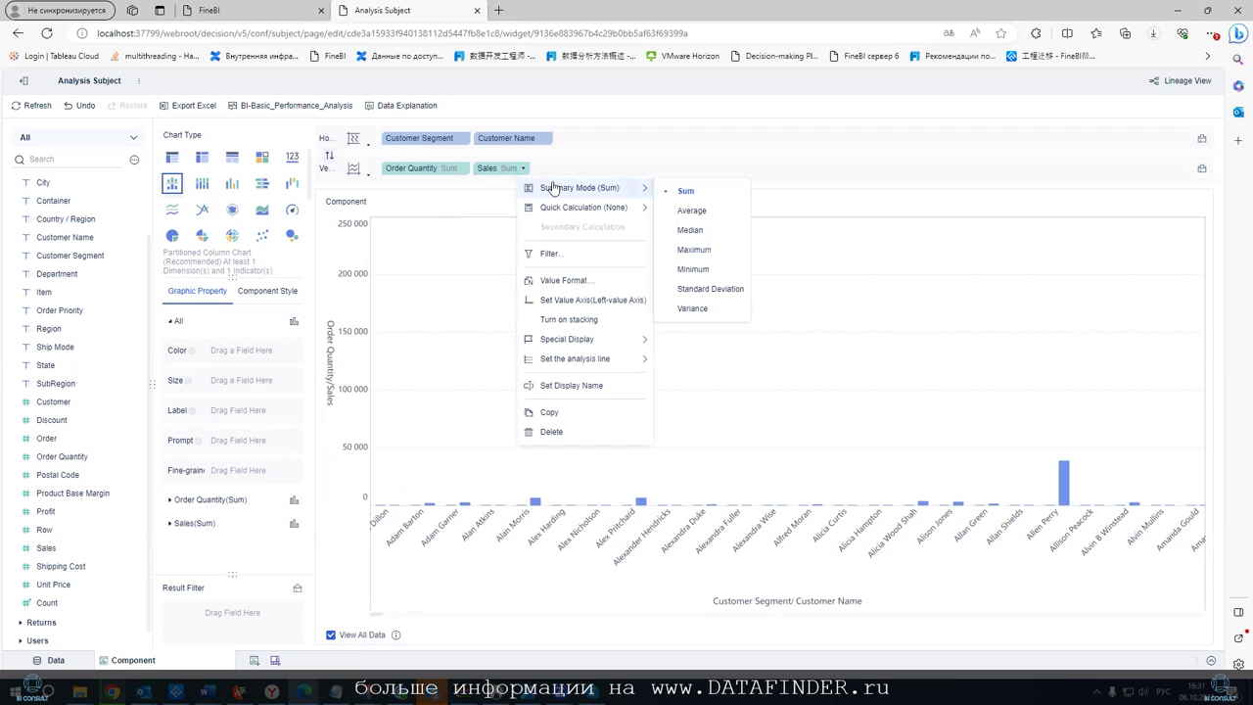
click(553, 302)
click(549, 245)
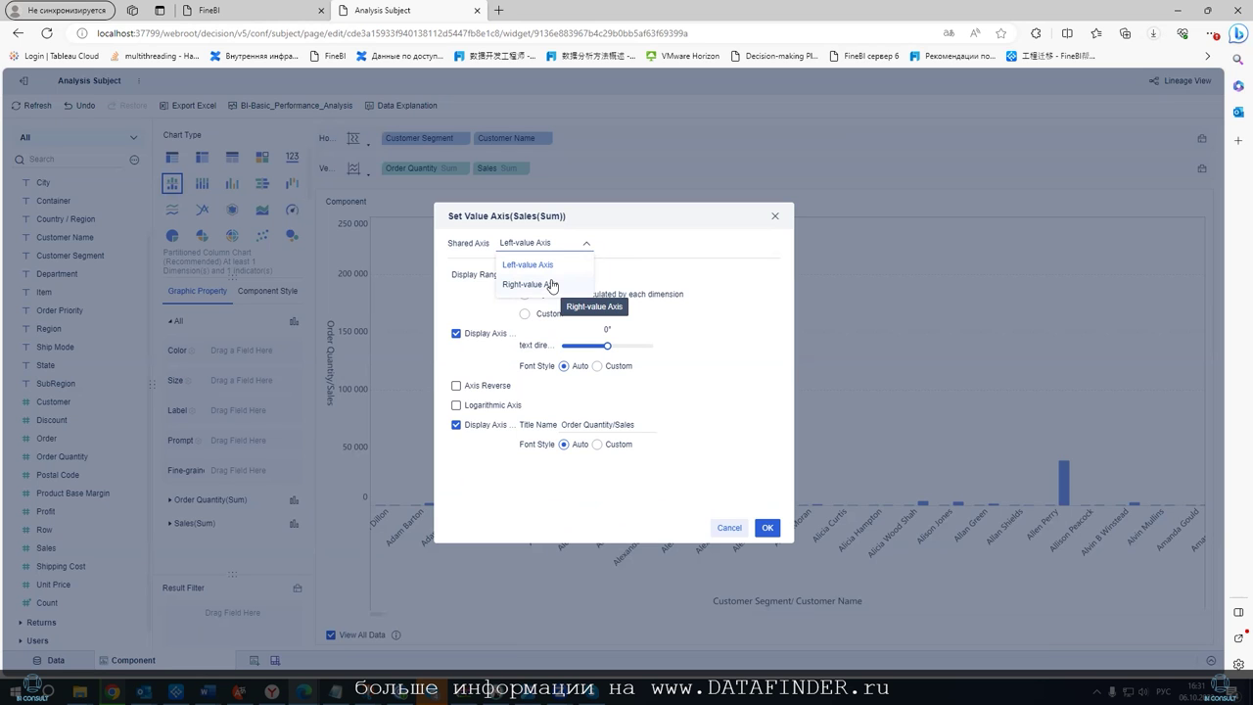
click(693, 260)
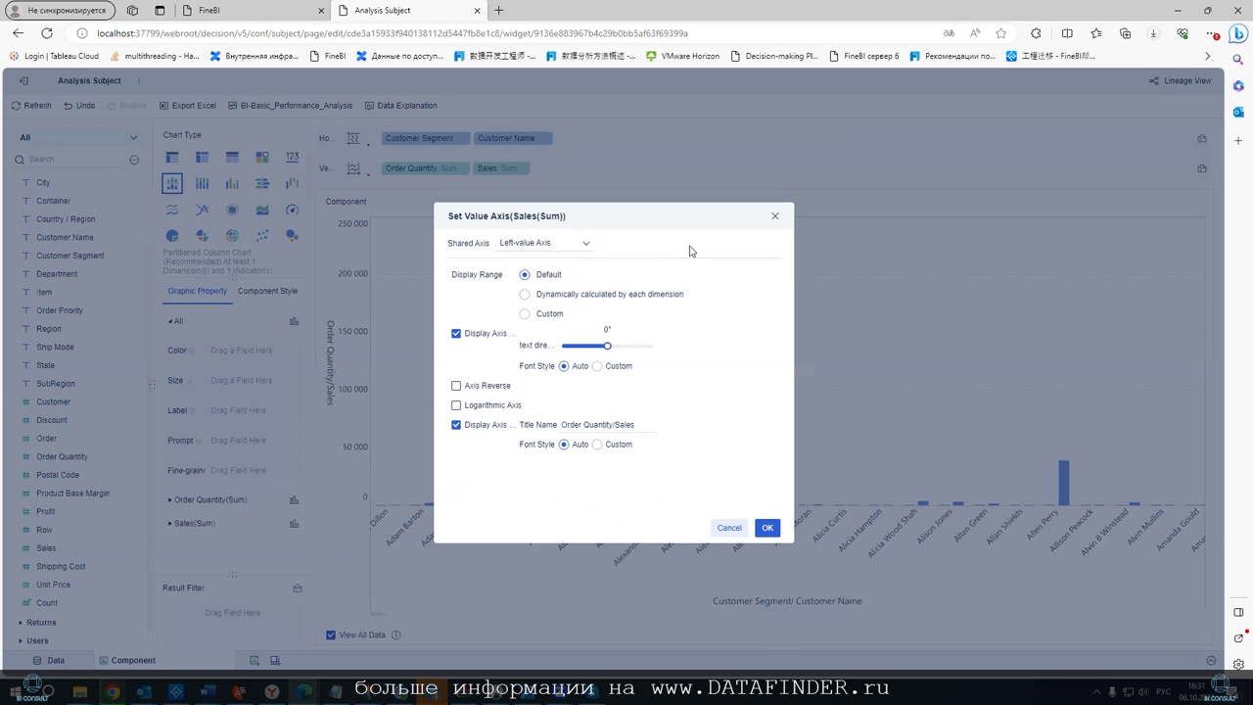
click(768, 527)
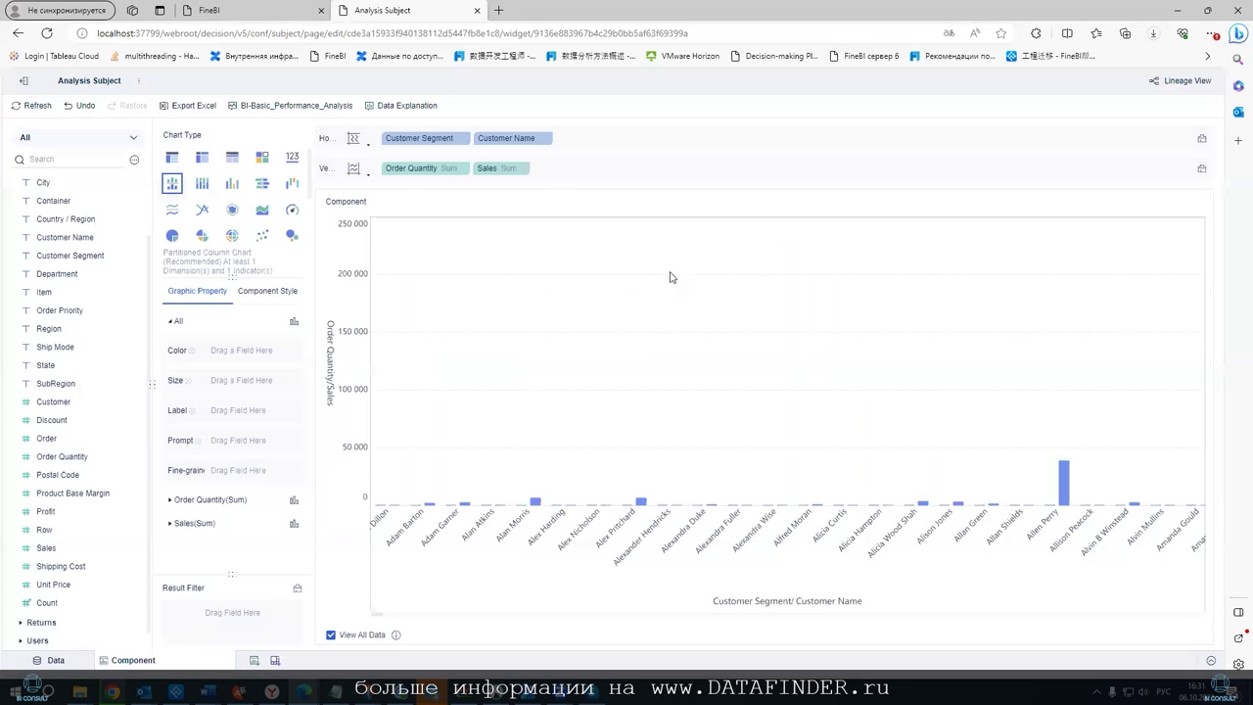
Turn on stacking for the Sales indicator and look over its special display and analysis line options
click(524, 171)
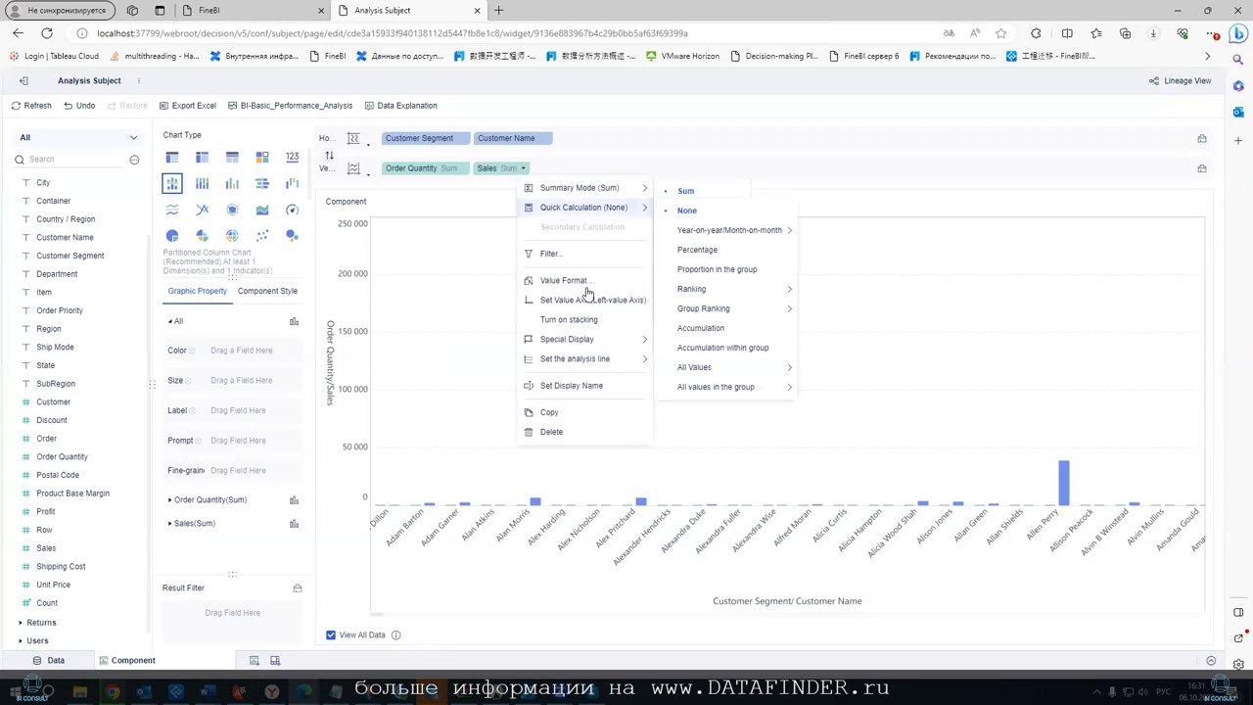
click(556, 320)
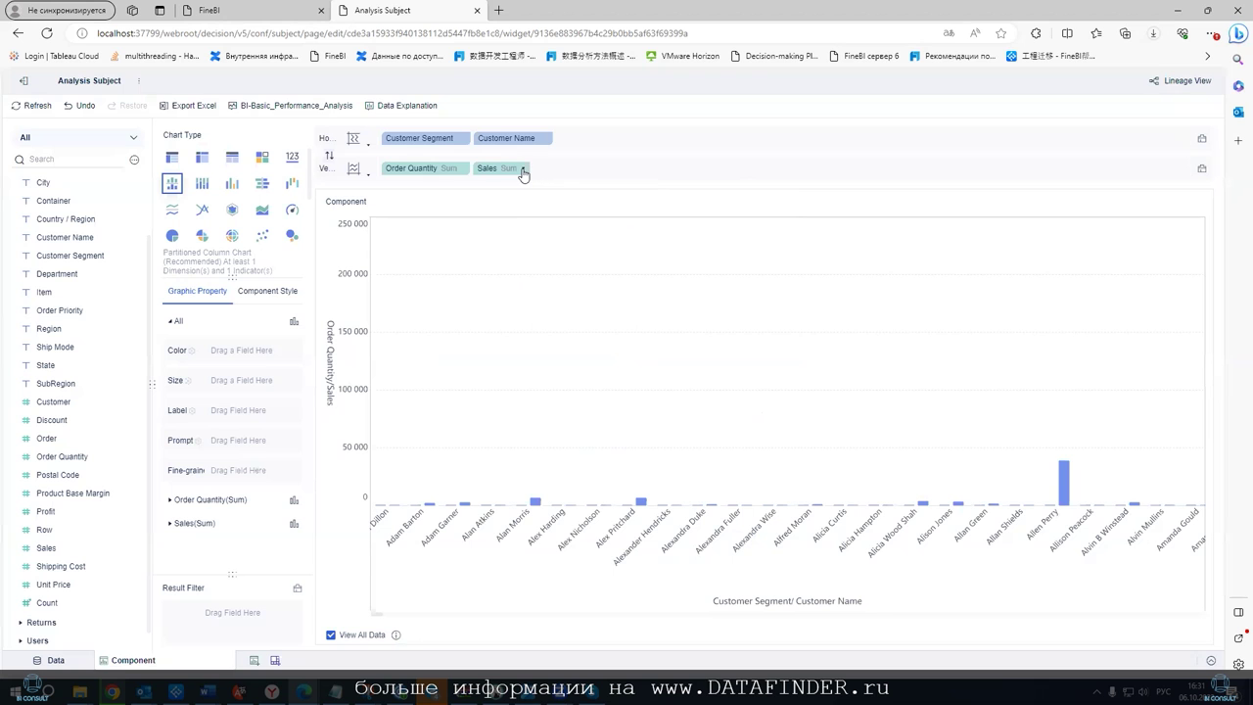
click(524, 171)
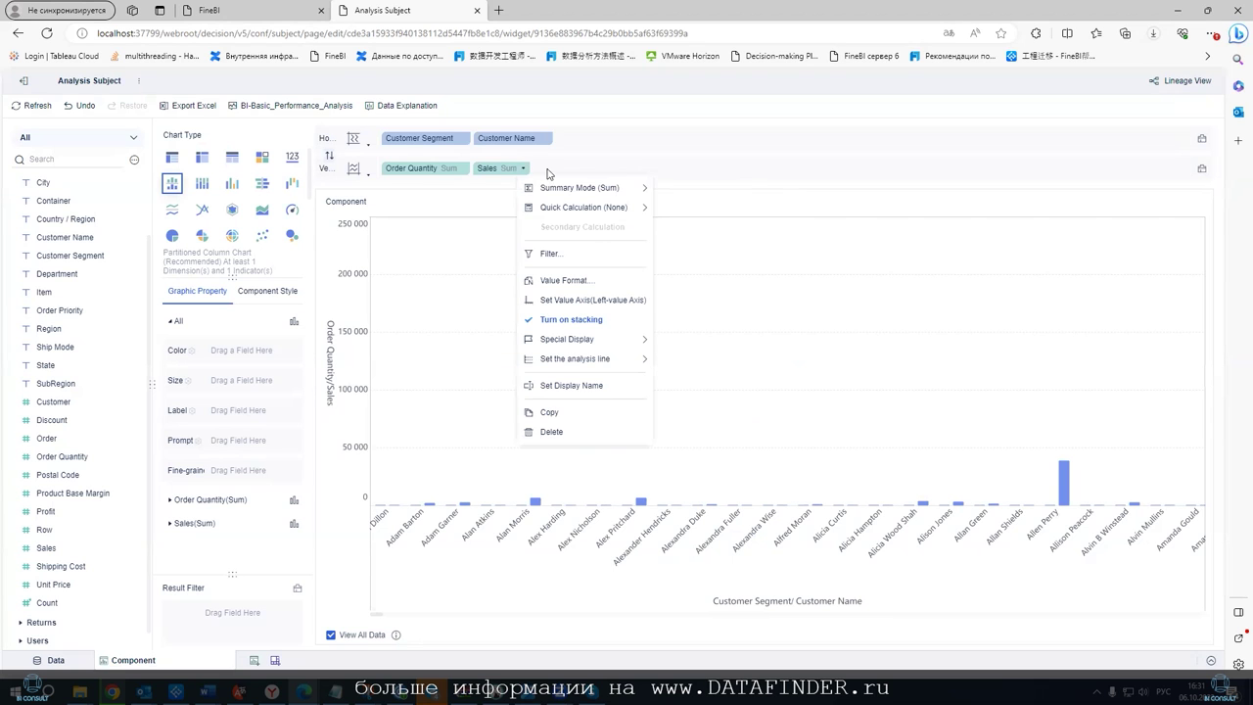
mouse_move(600, 344)
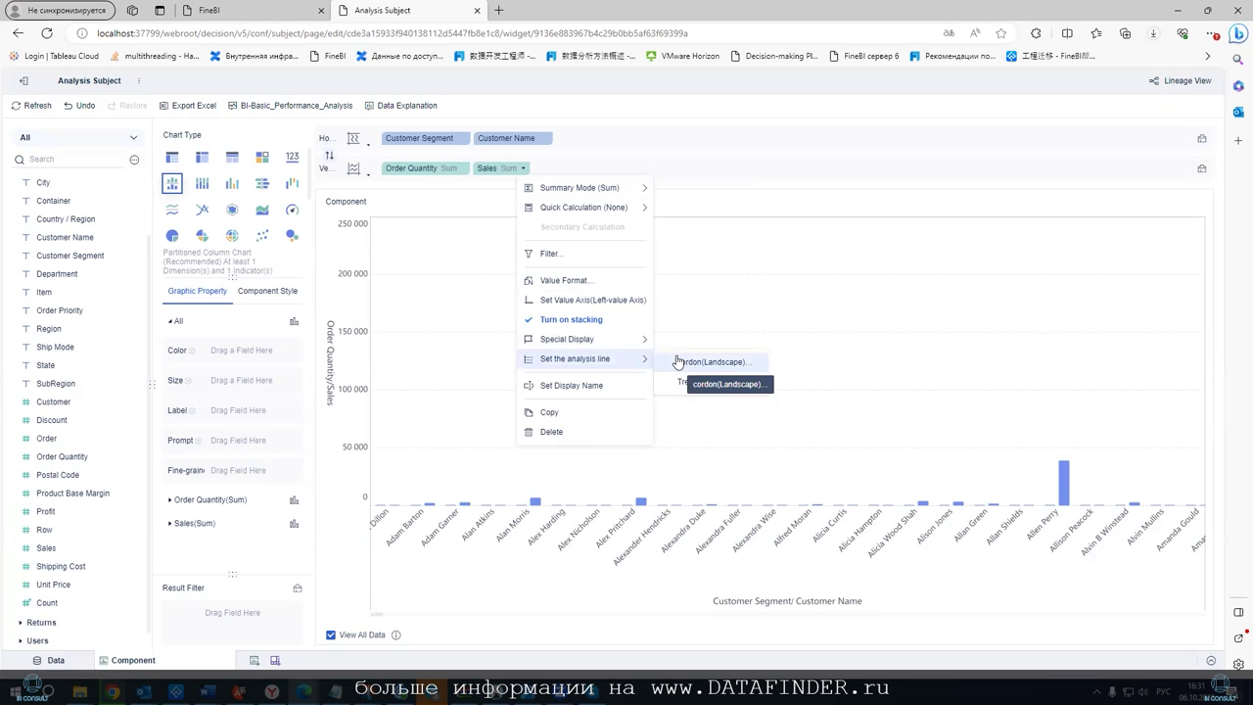
Set the Sales value format to Number with 2 decimal places, the Thousand quantity unit and a custom unit suffix
click(553, 281)
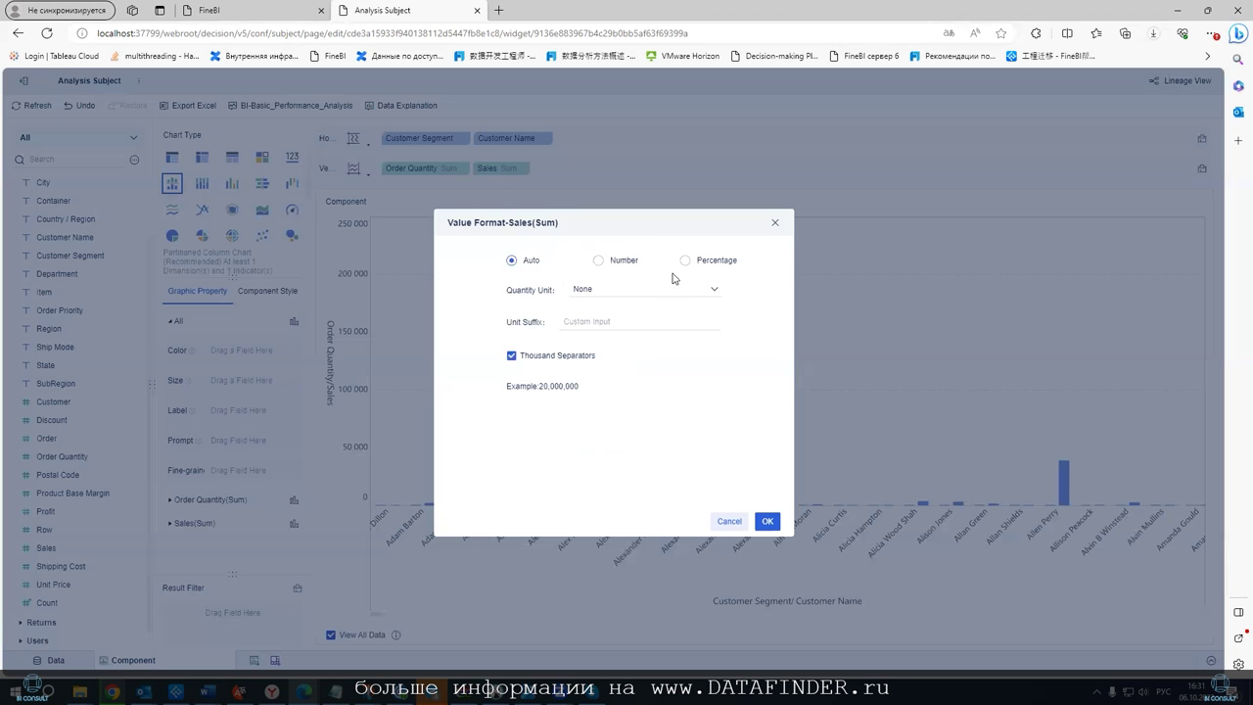
click(623, 260)
click(687, 261)
click(609, 262)
click(588, 354)
text(aprana)
click(658, 323)
click(604, 358)
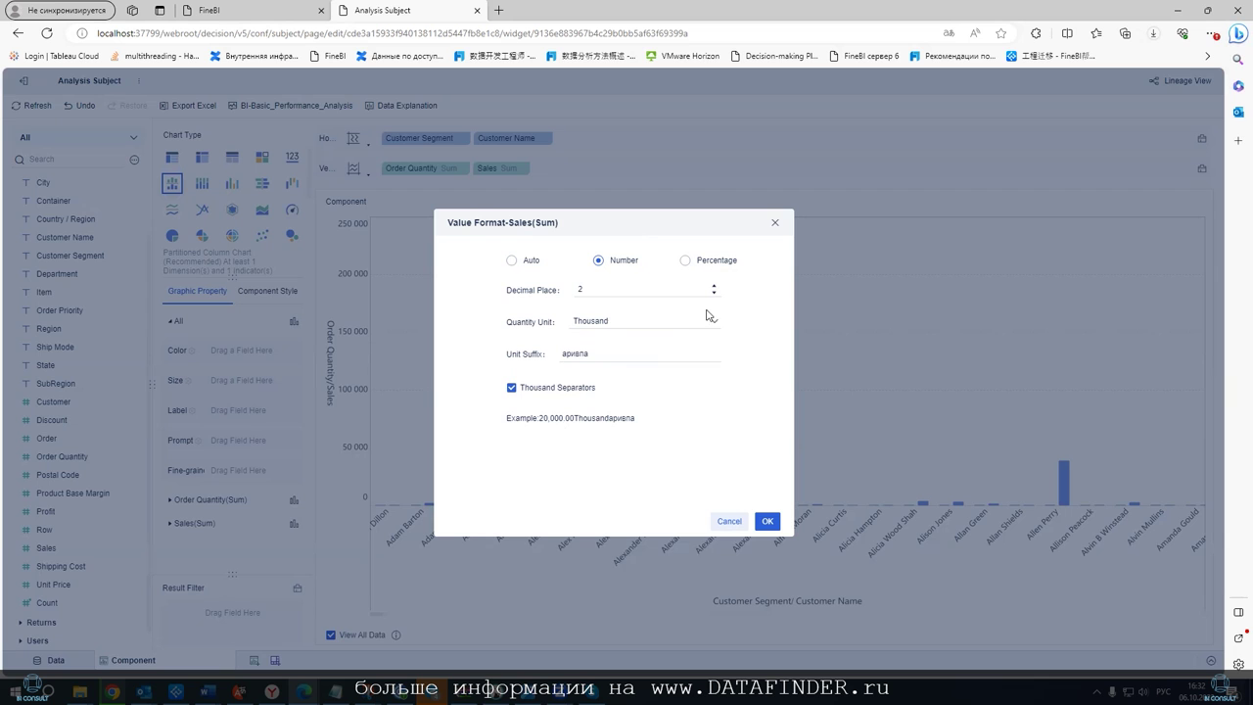
click(707, 357)
click(767, 521)
Create a new component and build a Multi-Series Column Chart of Discount by Department
click(255, 661)
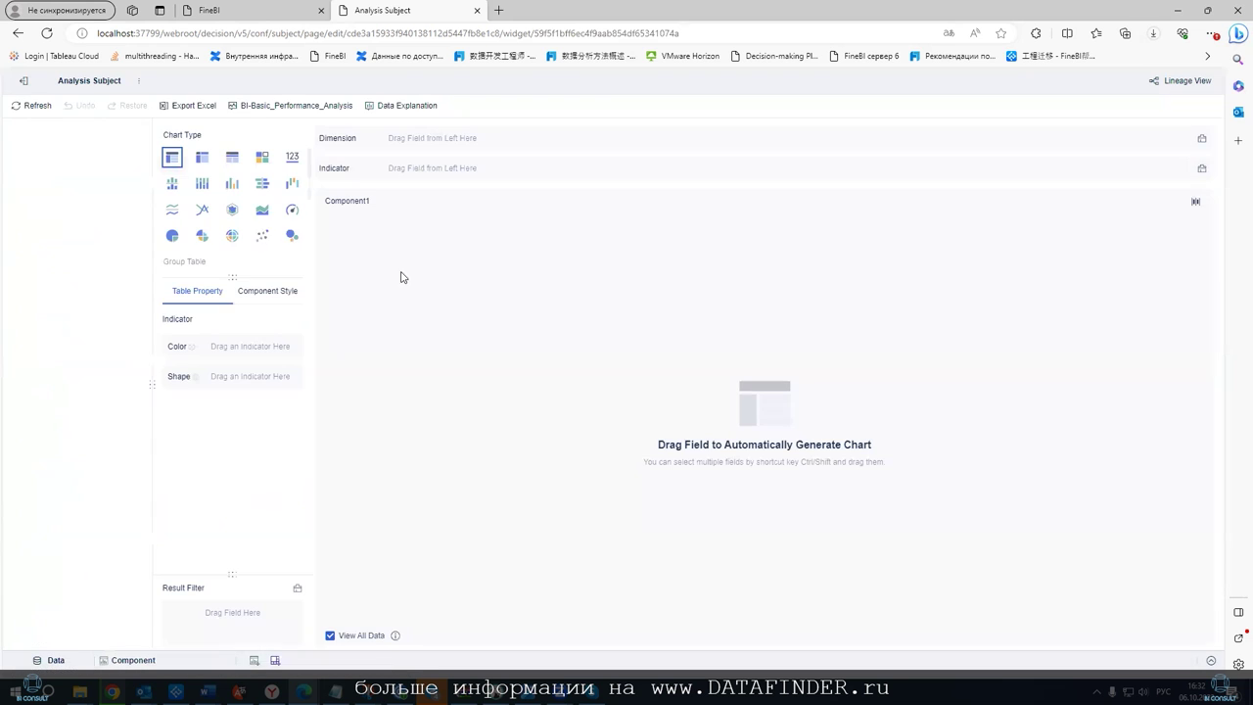
drag(67, 349, 411, 139)
click(202, 211)
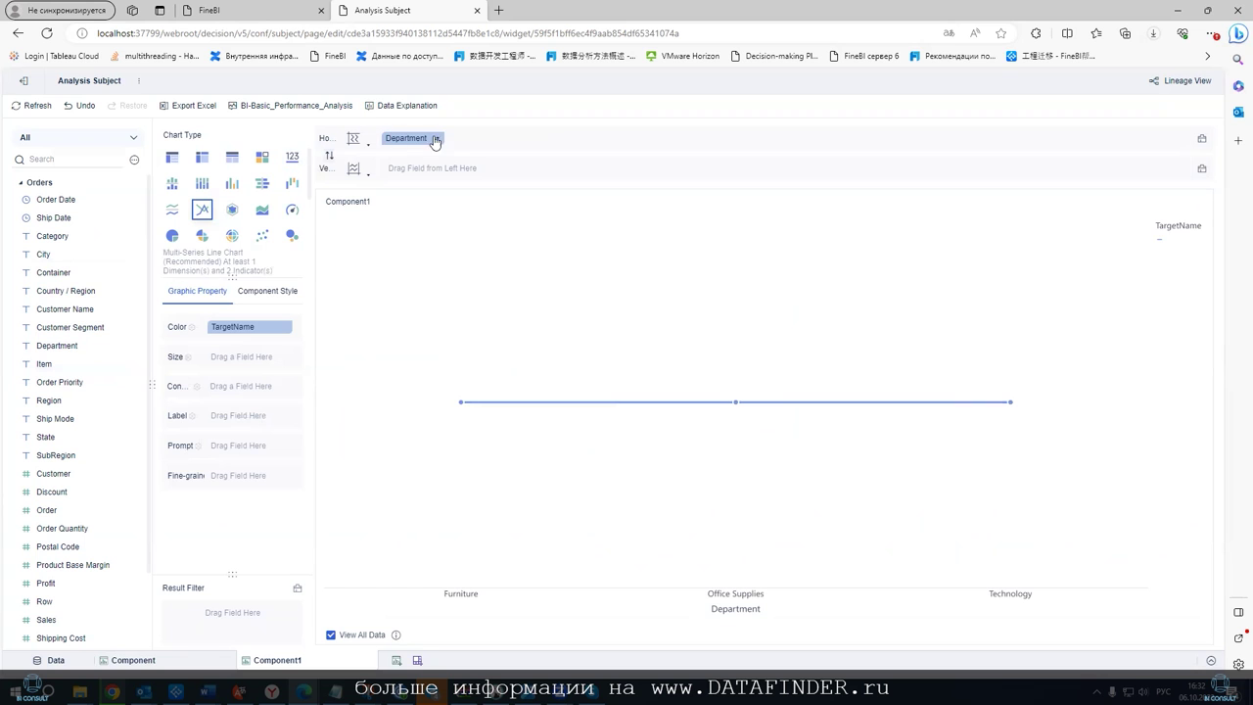
click(229, 185)
drag(56, 474, 409, 172)
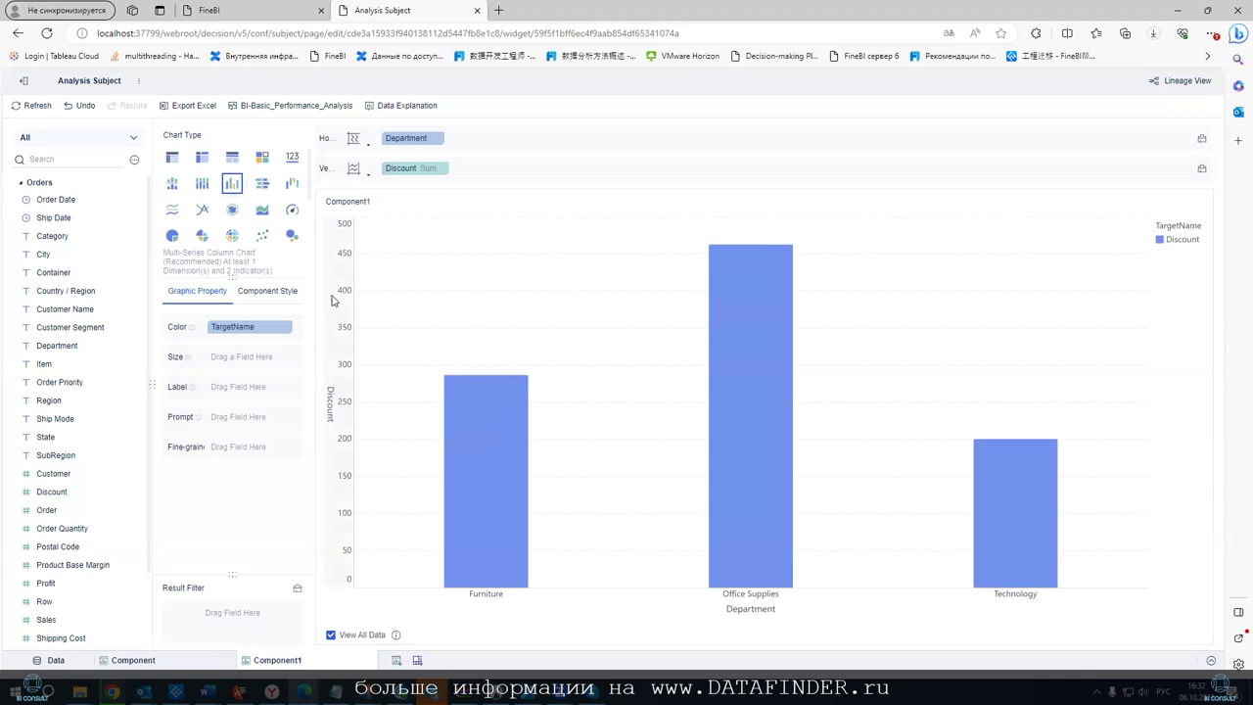
Examine the color scheme options for the Discount by Department column chart, leaving the scheme on Auto
mouse_move(784, 280)
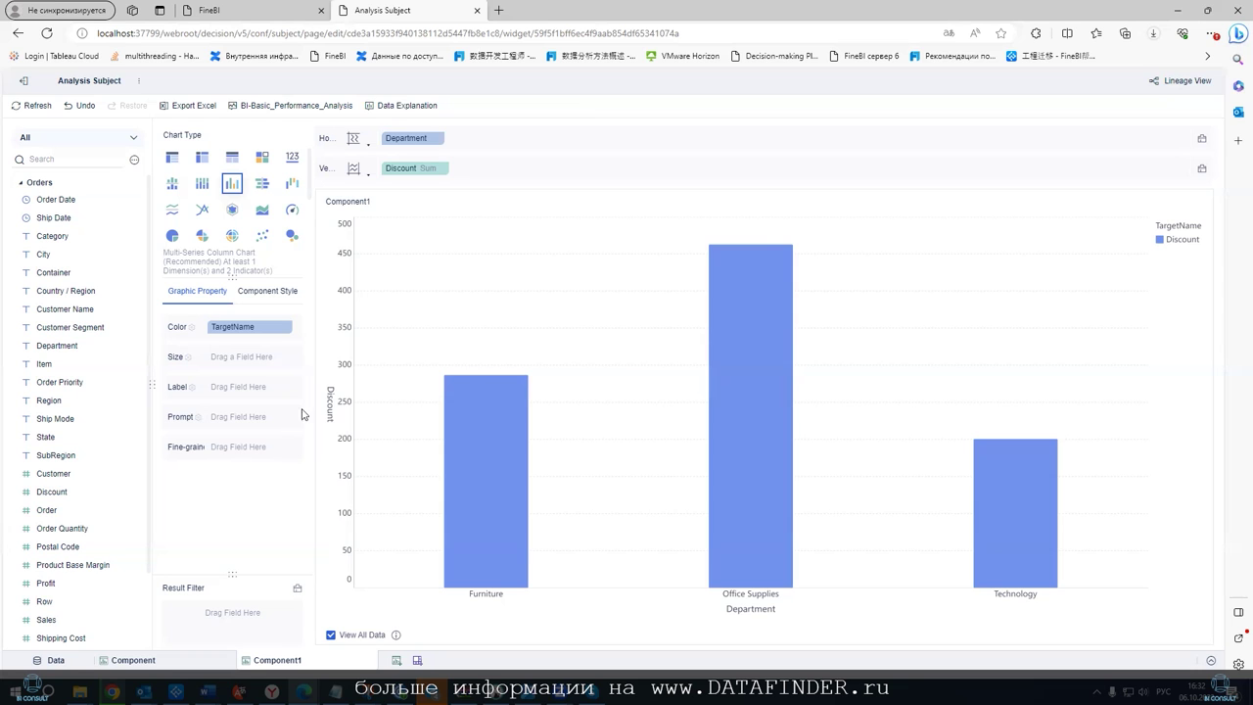
click(191, 329)
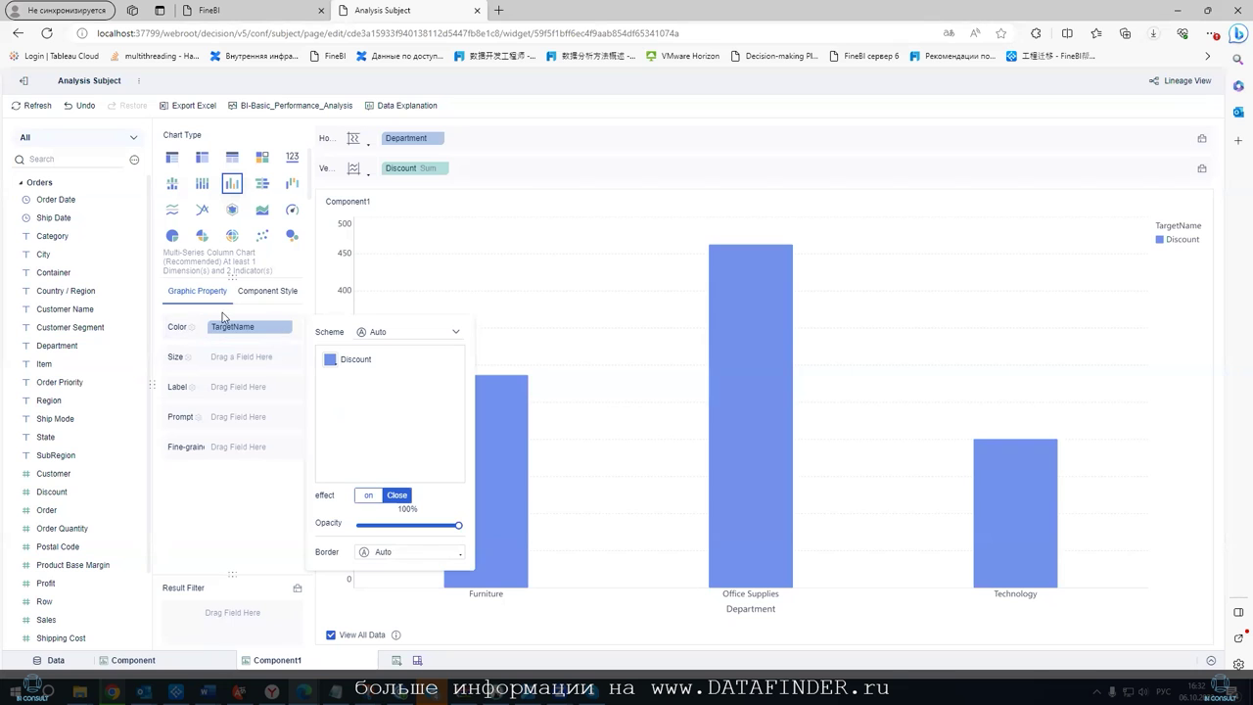
click(417, 335)
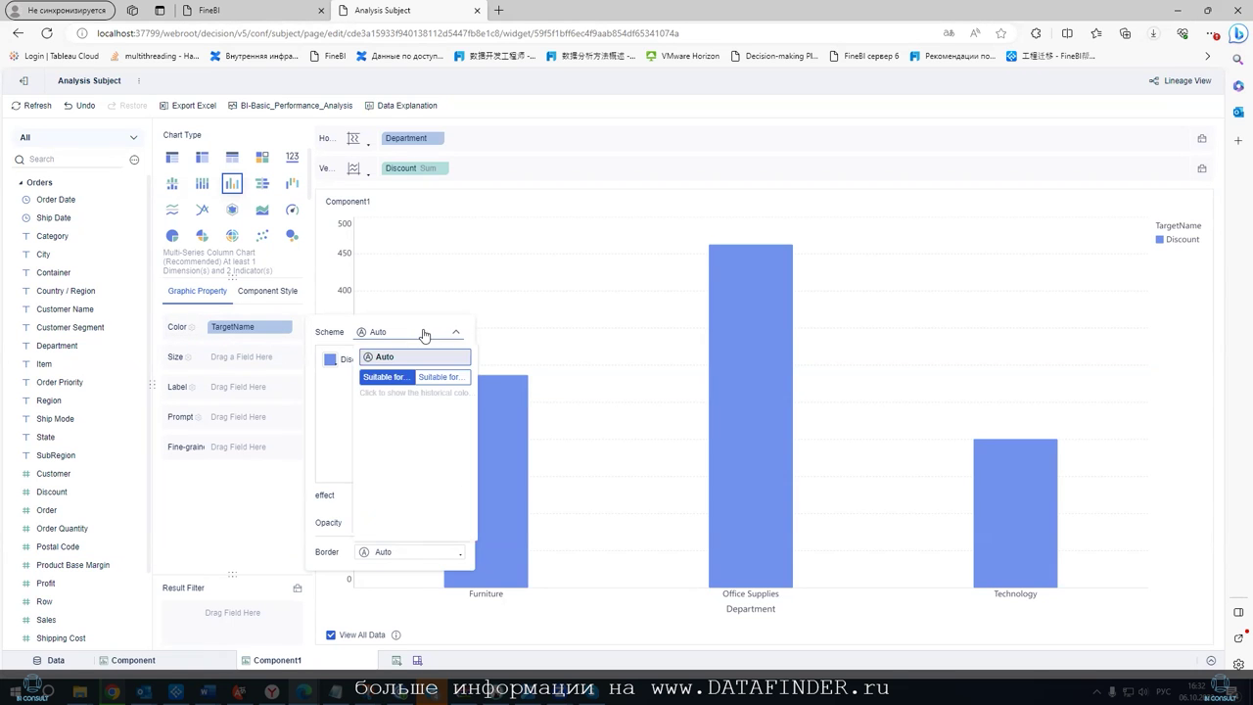
click(392, 380)
scroll(409, 411, down, 4)
Give the Discount columns the custom light green color b9ed91
click(332, 372)
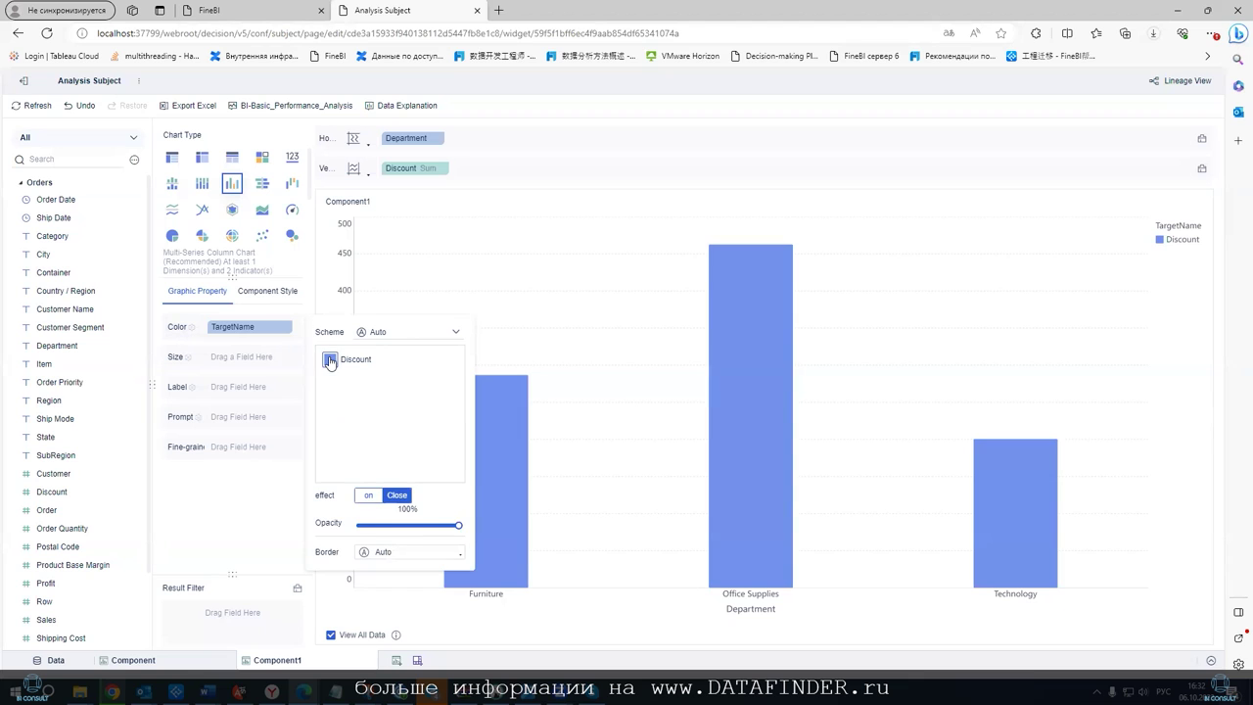
click(330, 359)
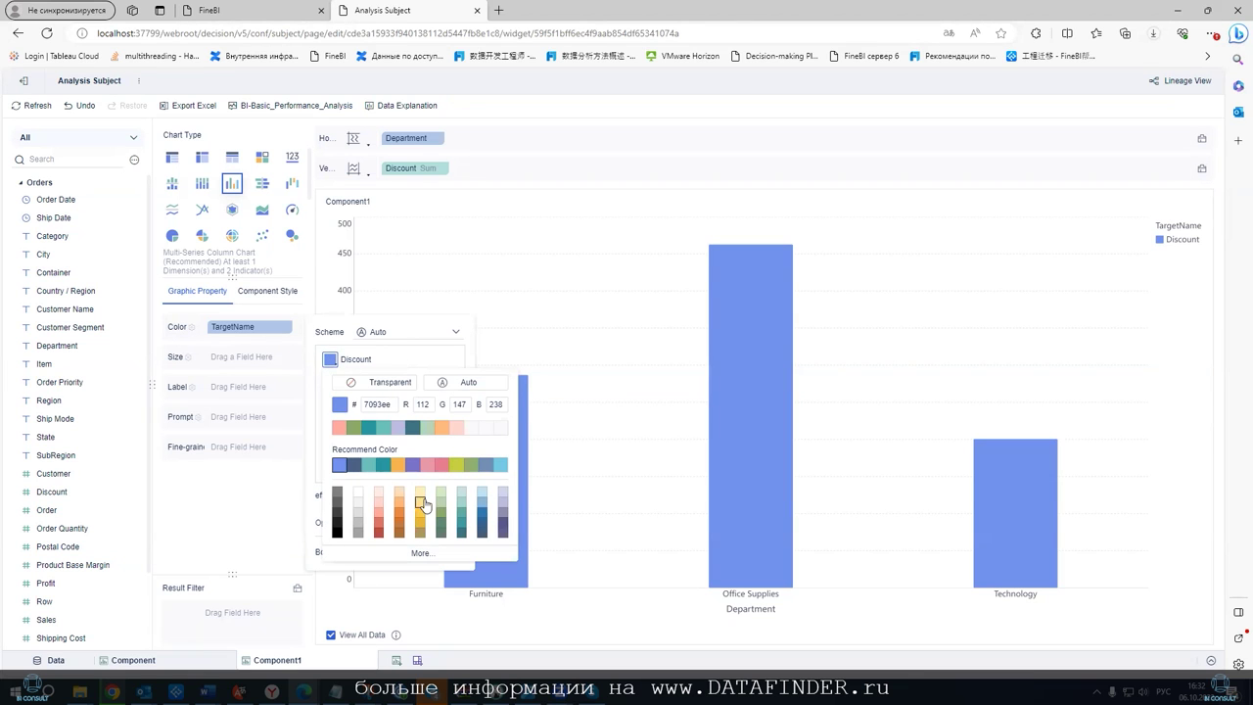
click(423, 553)
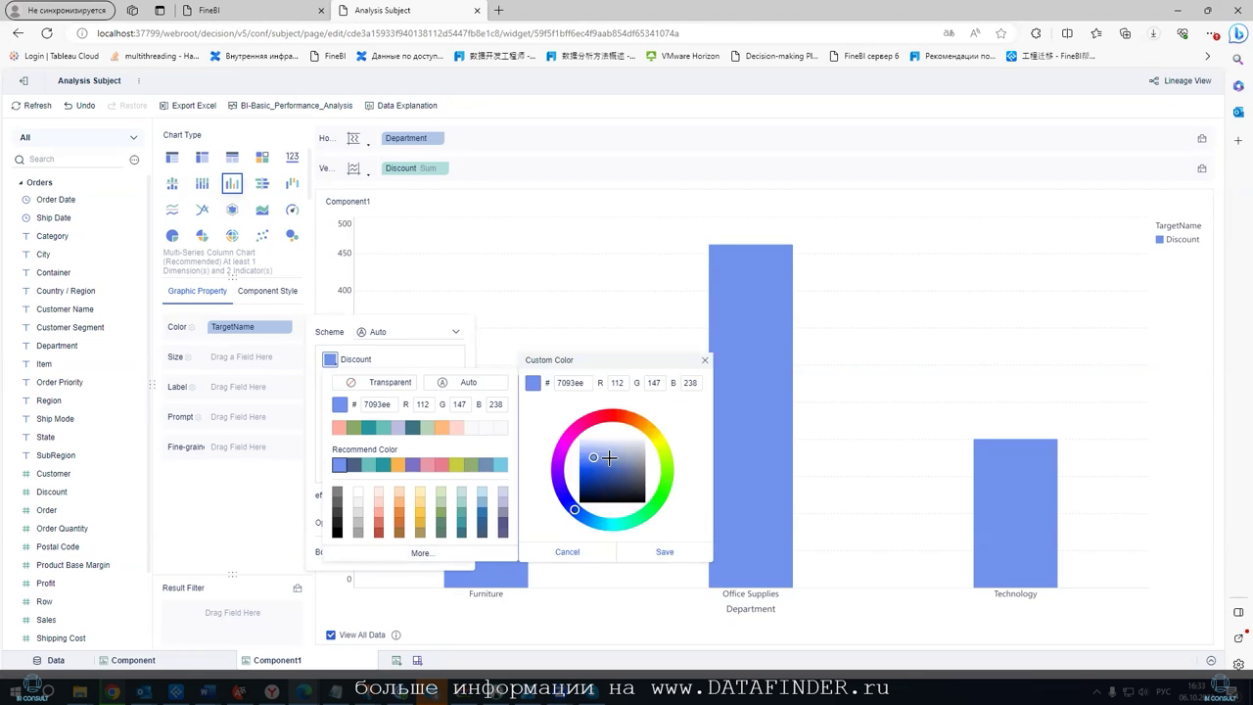
click(597, 452)
click(656, 472)
click(570, 383)
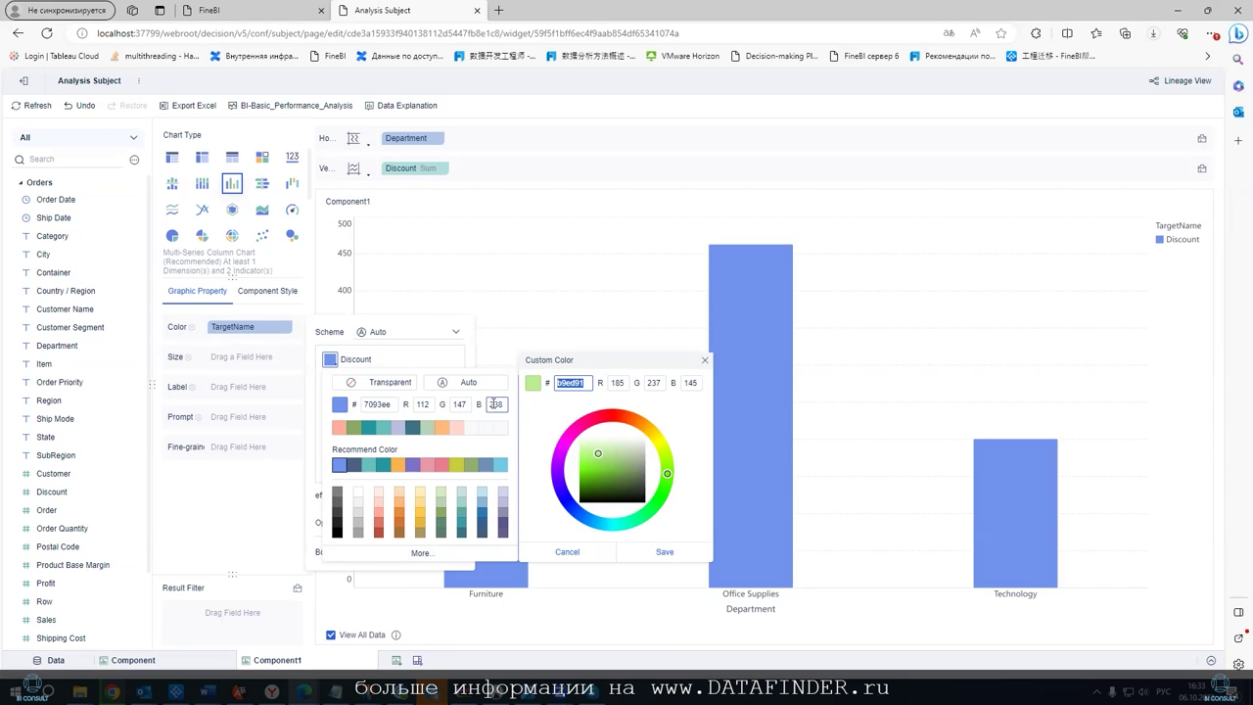
click(384, 405)
click(347, 412)
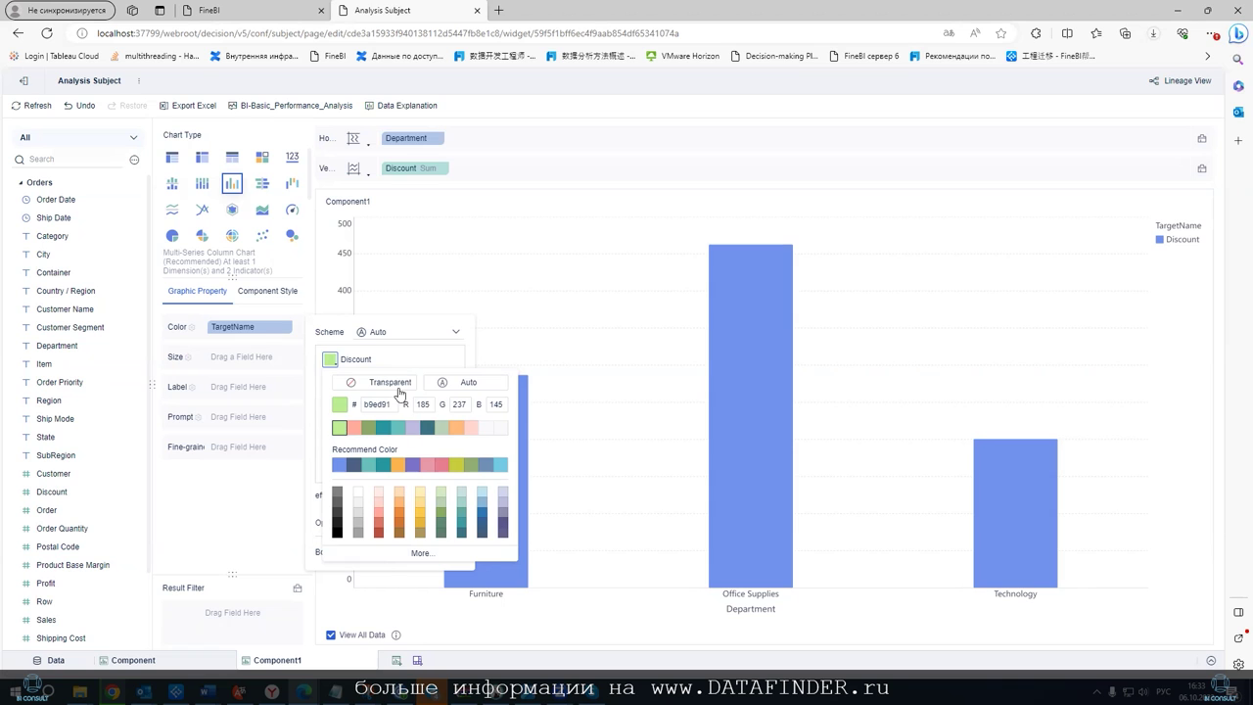
click(428, 365)
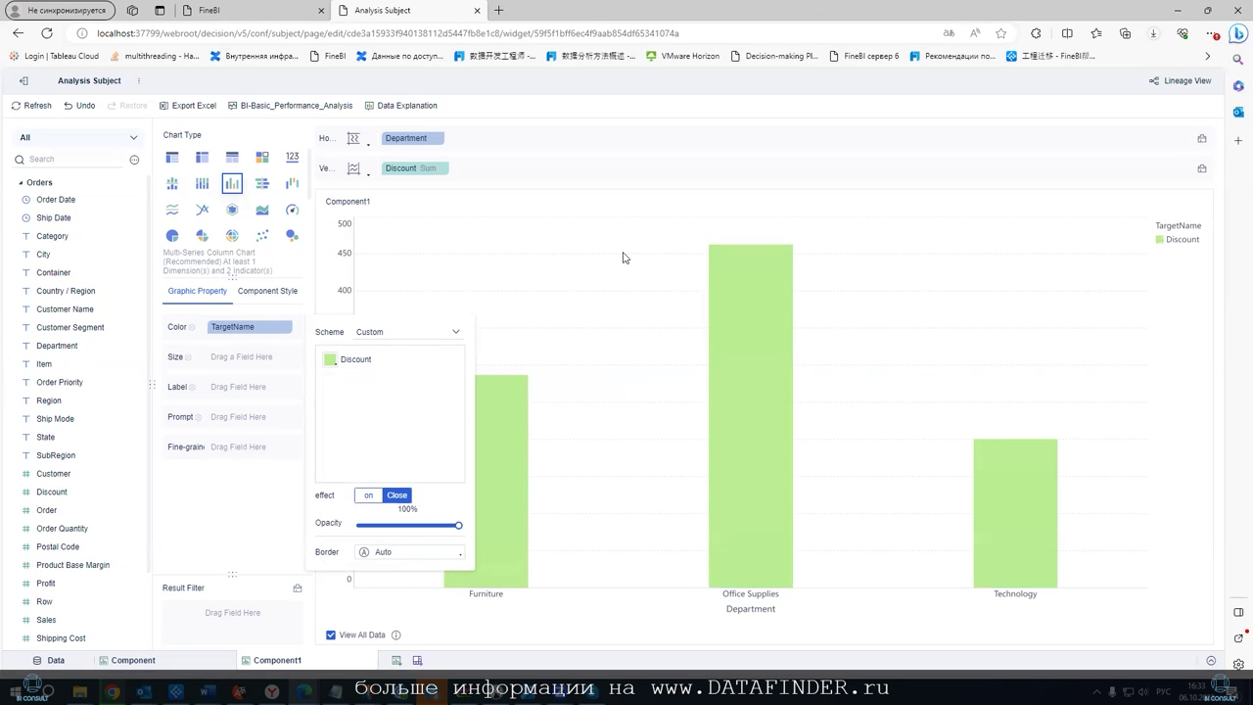
Give the columns a yellow-orange border and reduce their opacity to 53%
click(432, 552)
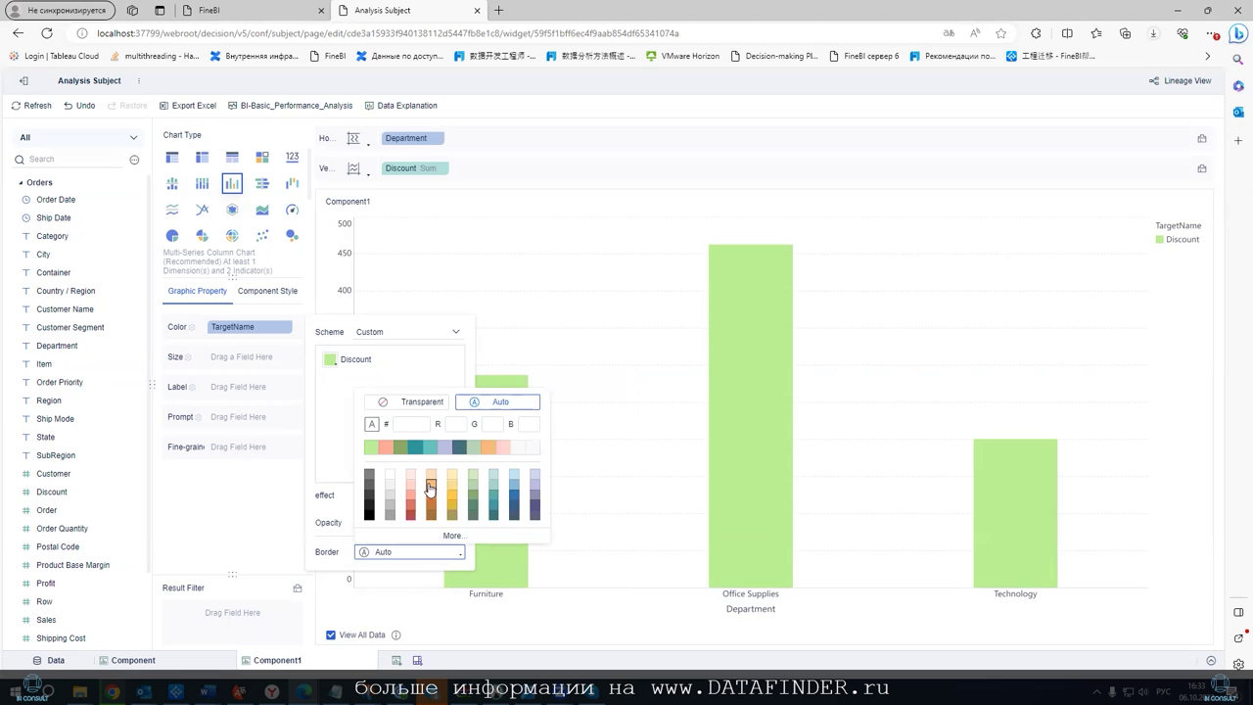
click(453, 498)
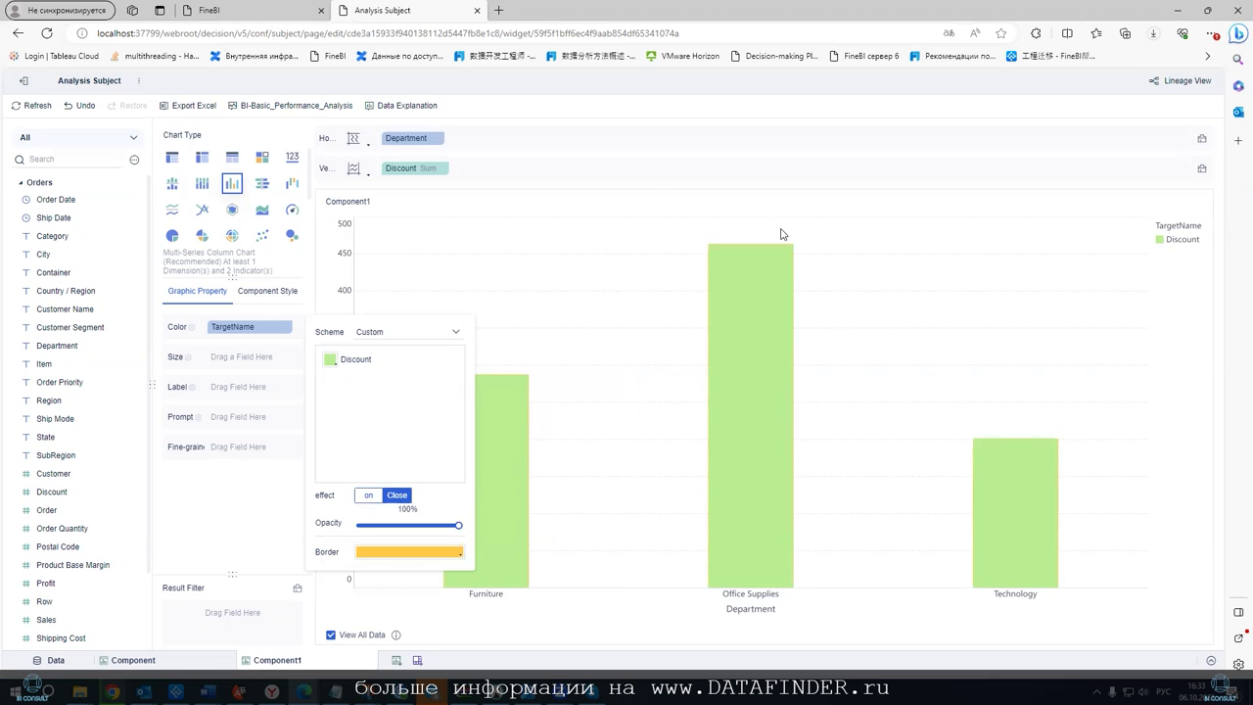
drag(457, 525, 424, 525)
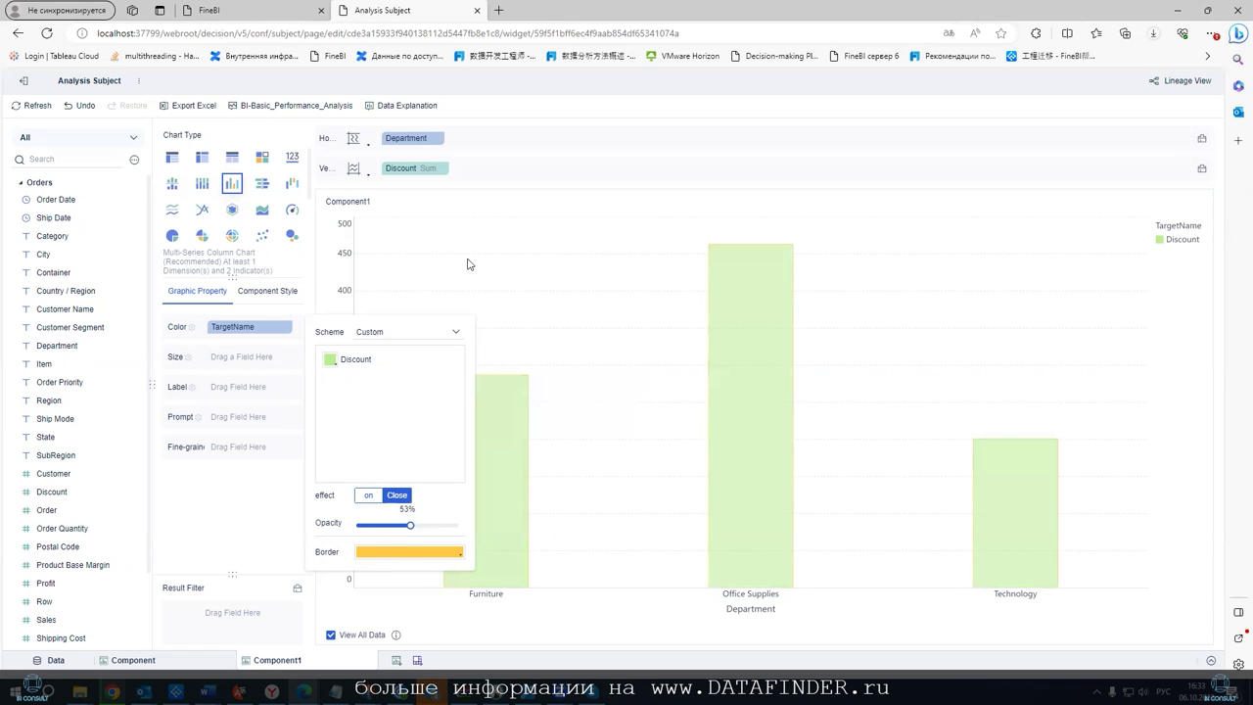
click(127, 243)
Set the column width to 69 and the column corner rounding to 36px
click(181, 365)
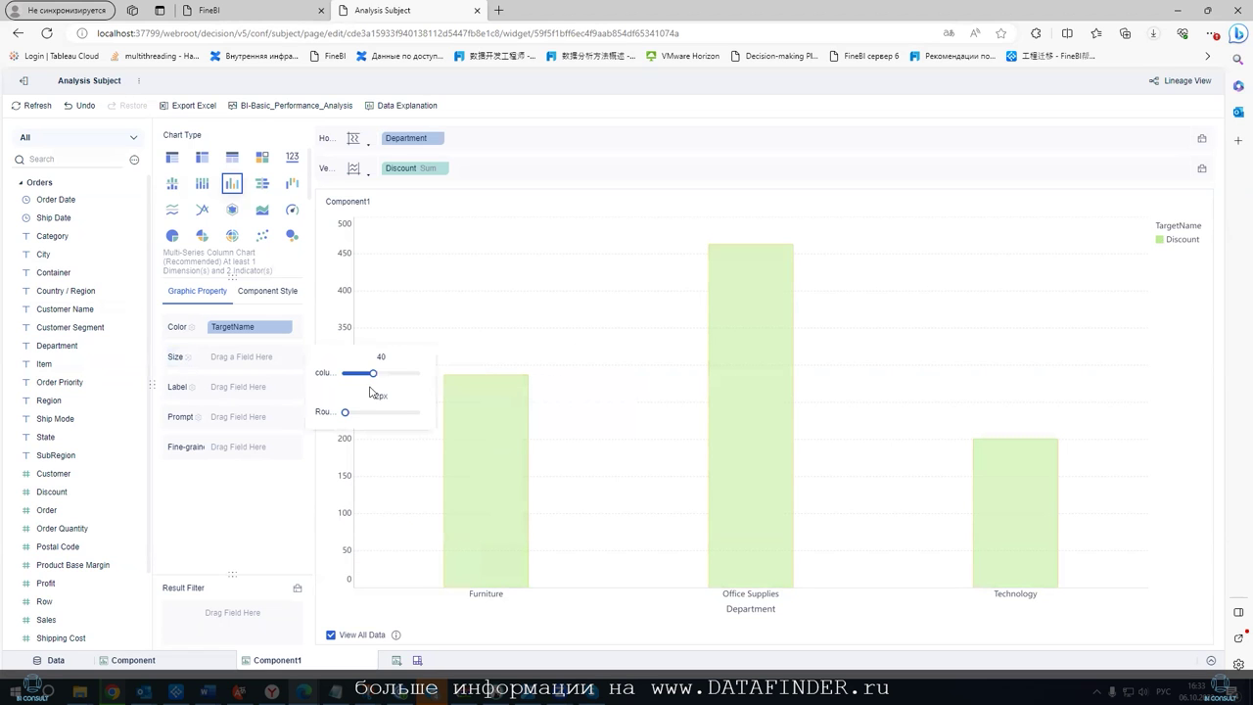
drag(379, 373, 399, 374)
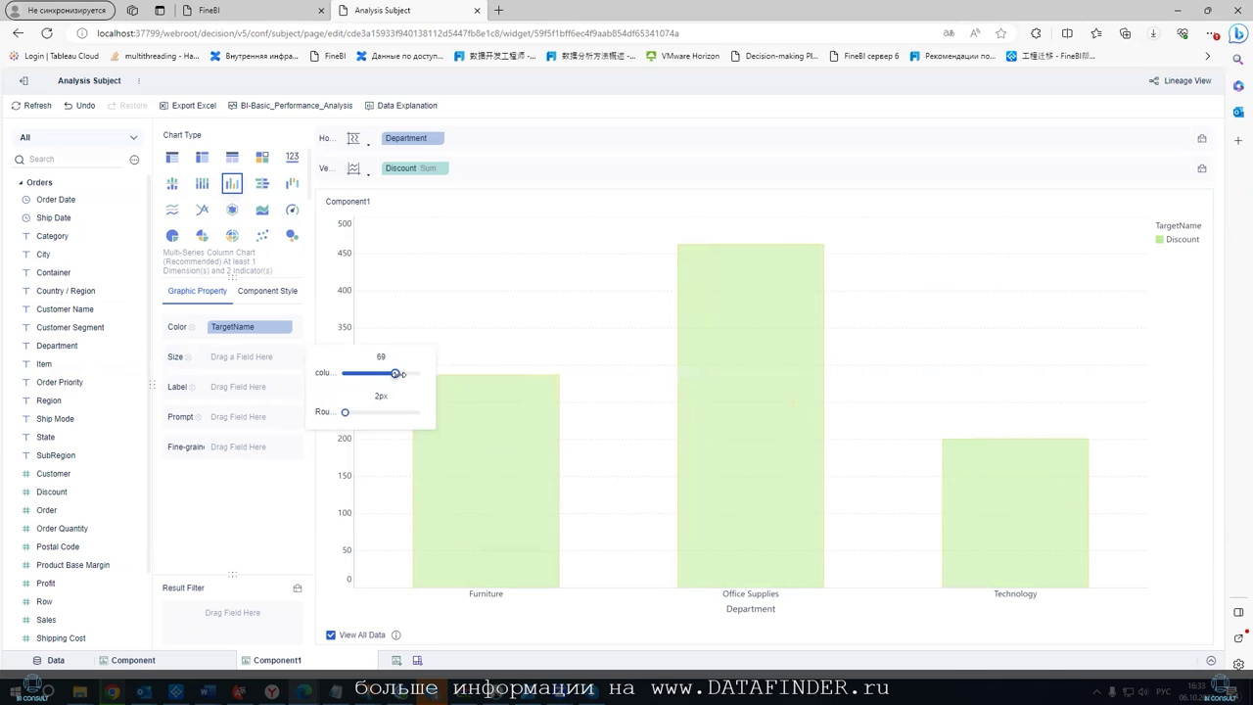
mouse_move(396, 374)
mouse_down()
mouse_move(361, 374)
mouse_move(395, 373)
mouse_up()
drag(345, 412, 400, 413)
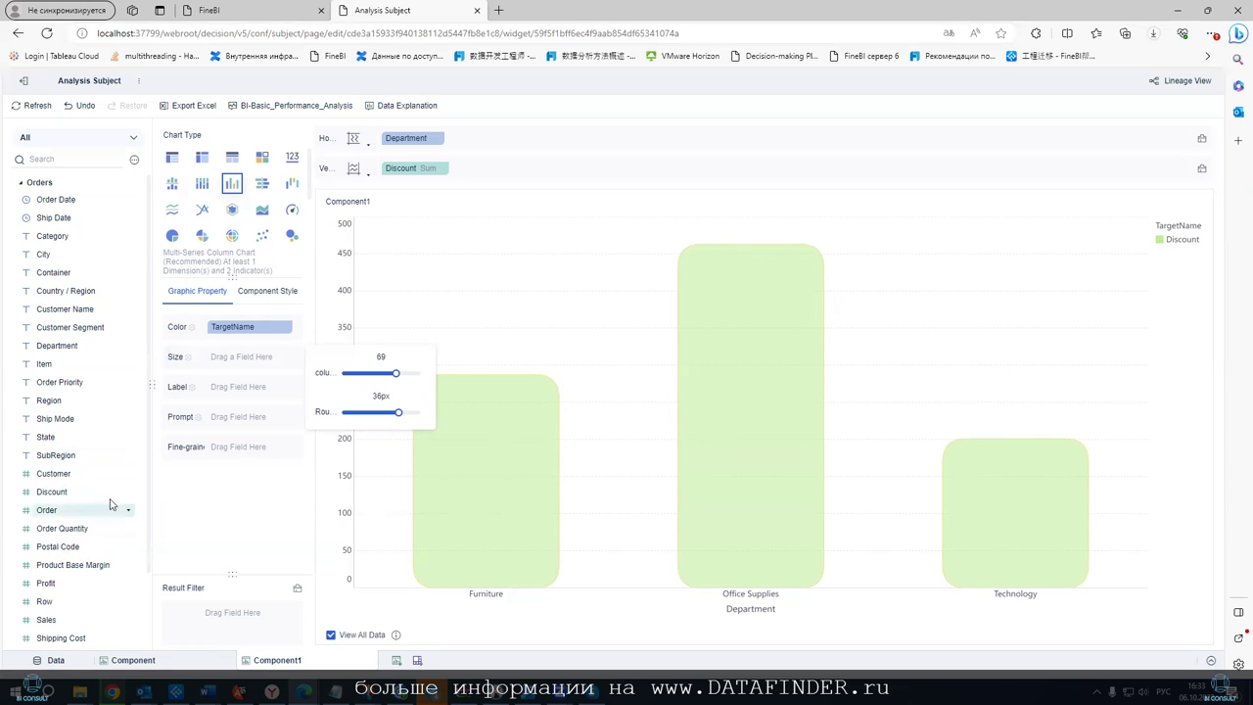
Assign the Discount field to both the size and the label of the columns
drag(90, 492, 247, 359)
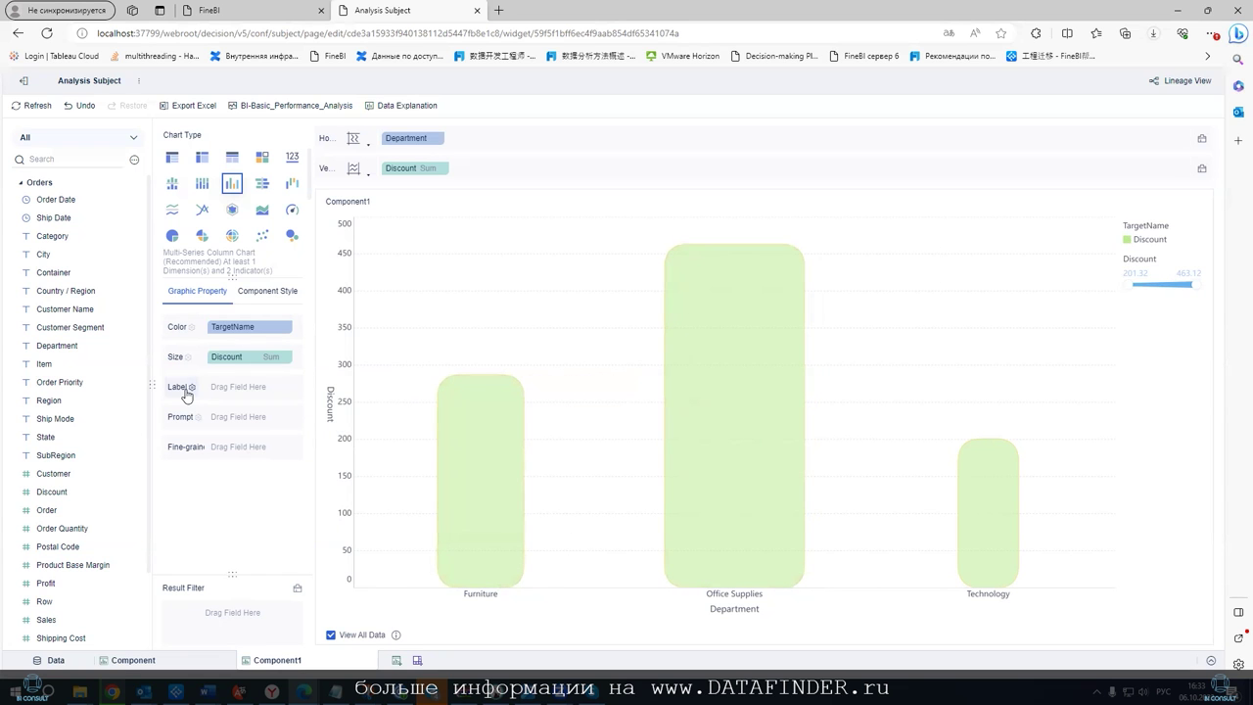
drag(52, 491, 265, 390)
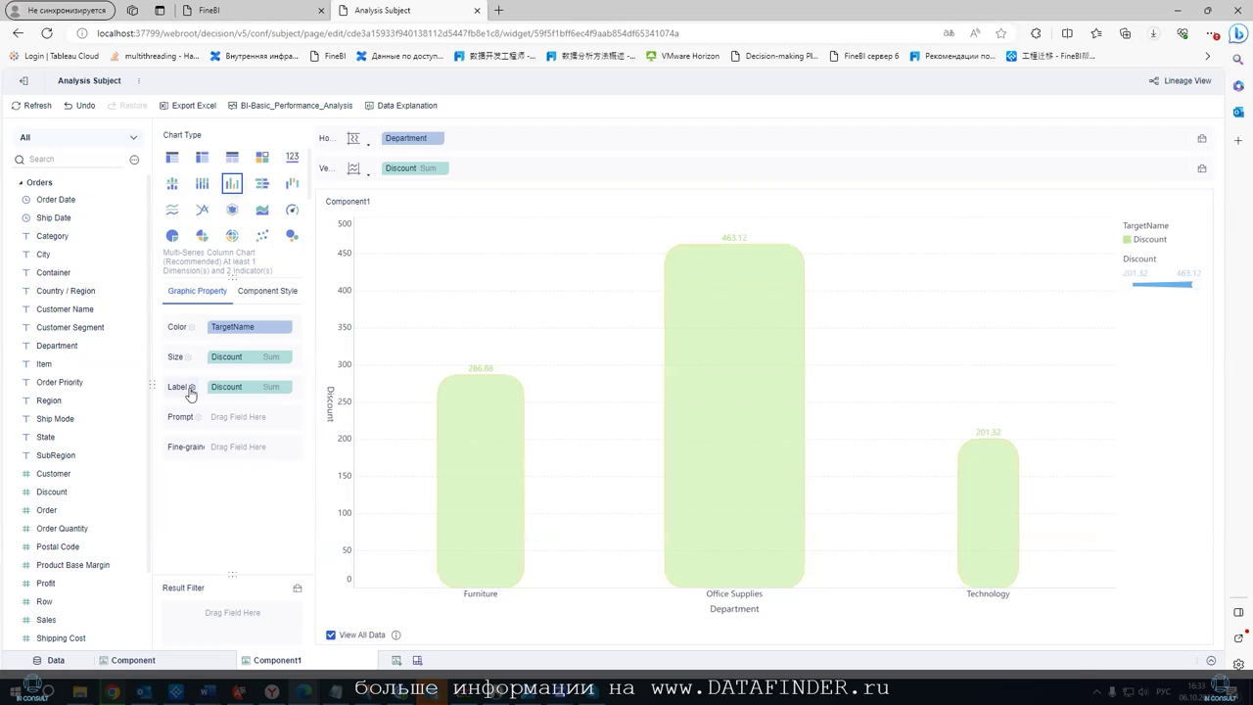
Try the Maximum and Median summary modes for the vertical-axis Discount indicator, and settle on Average
click(444, 169)
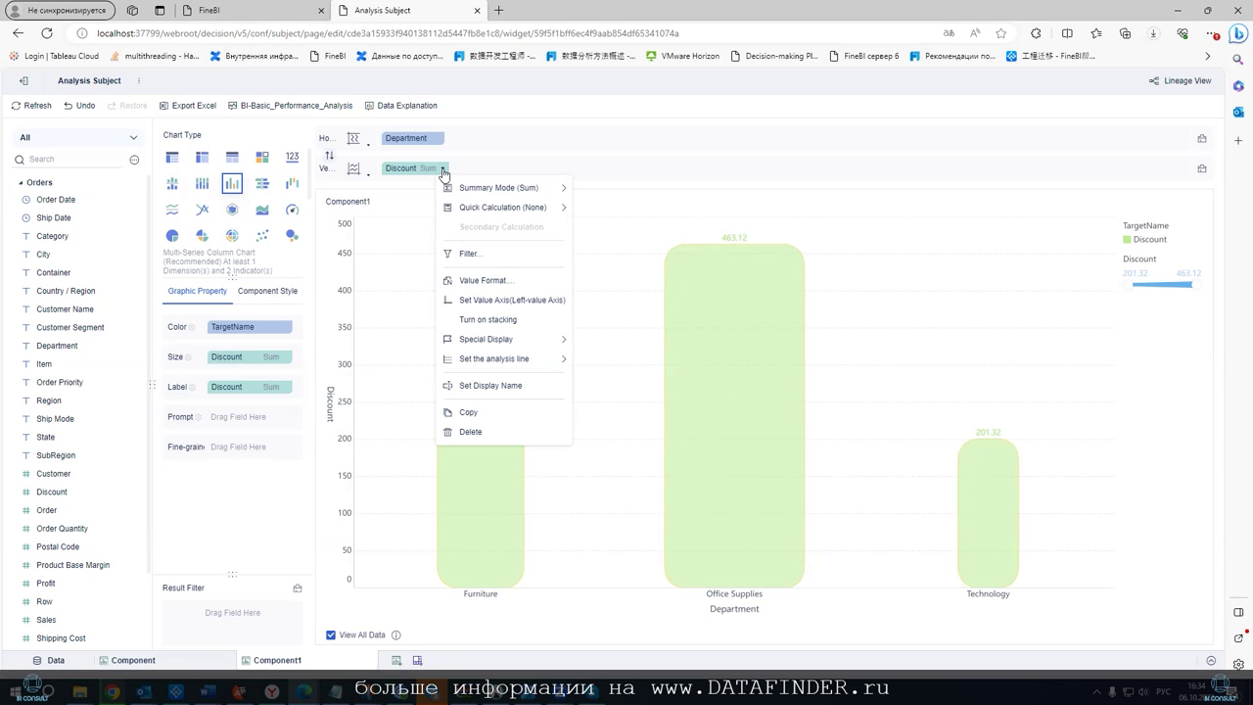
mouse_move(485, 191)
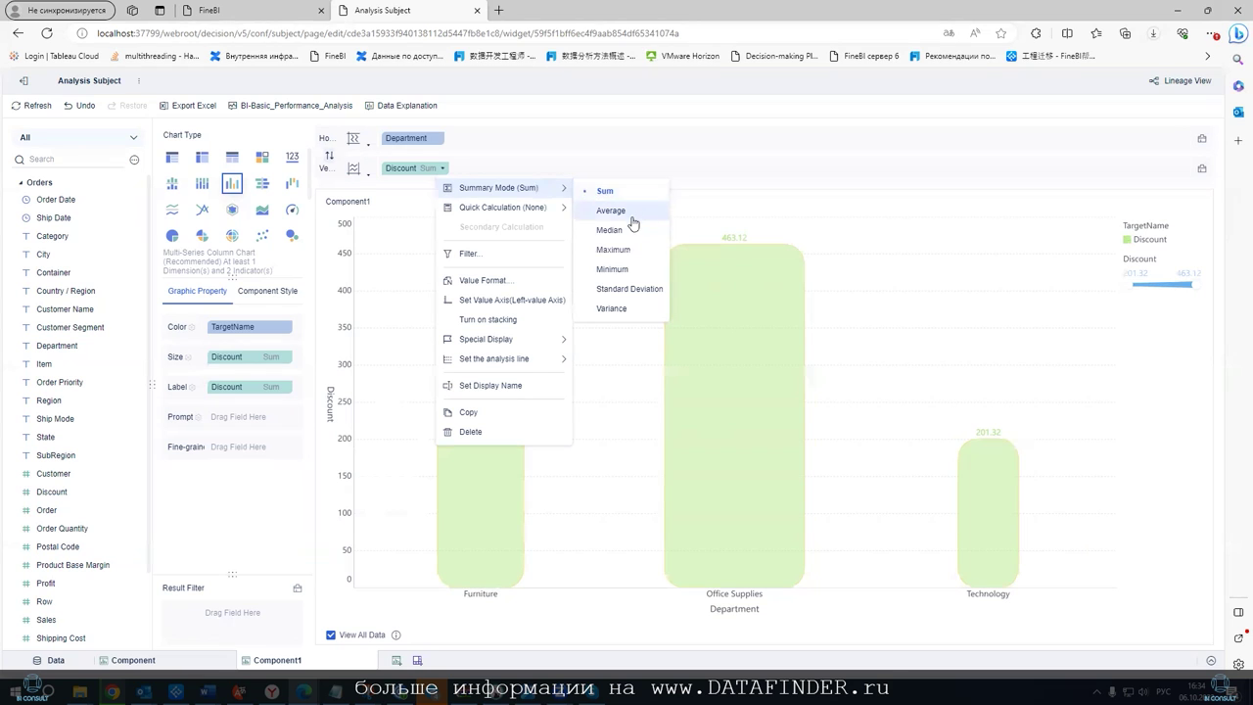
click(621, 251)
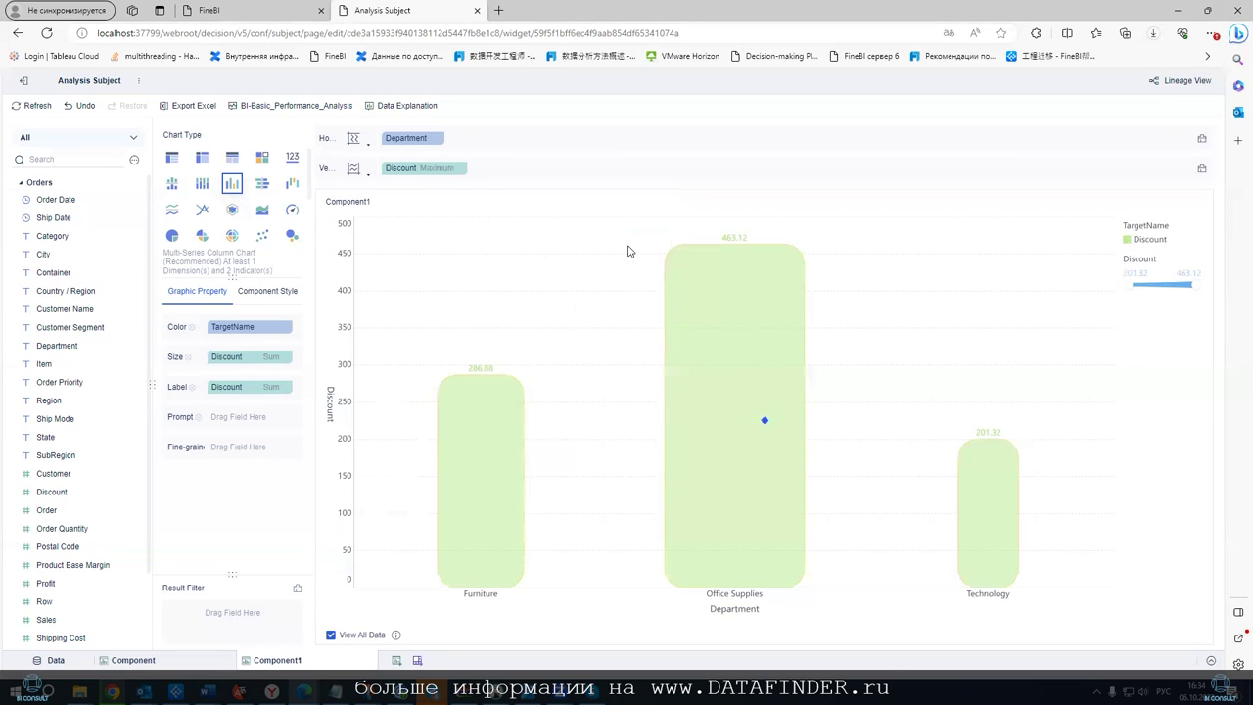
click(460, 168)
mouse_move(534, 188)
click(627, 231)
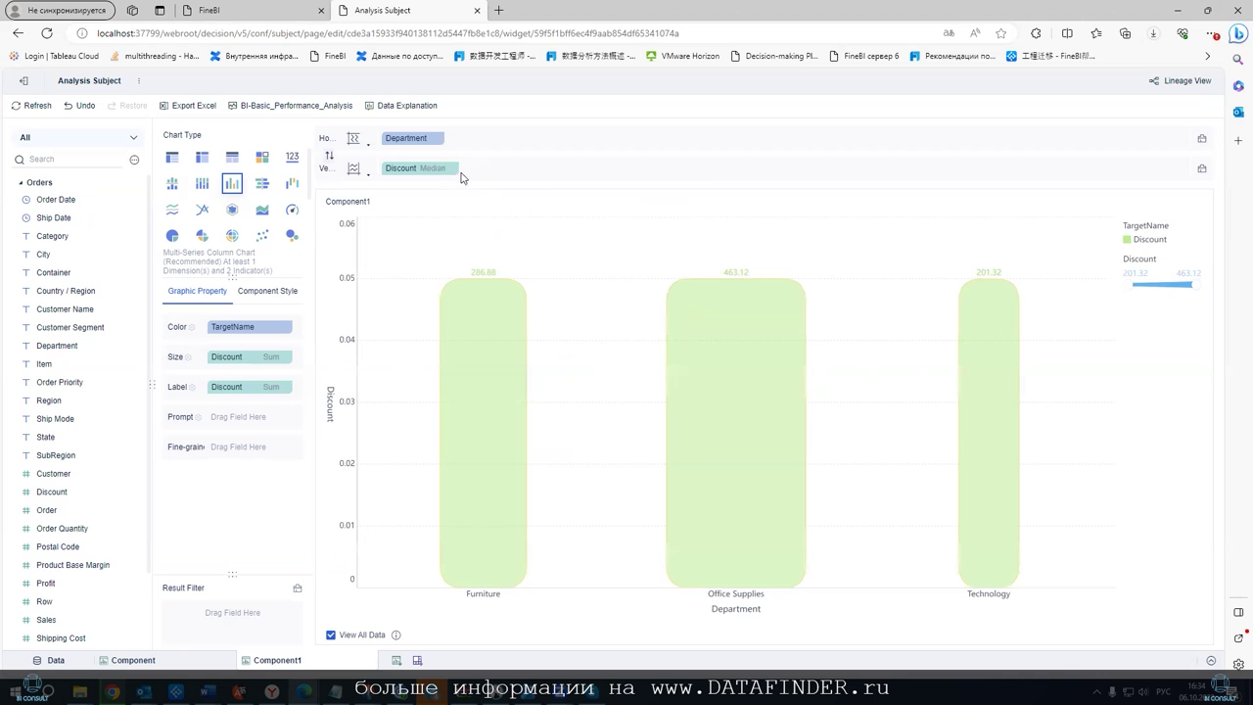
click(459, 172)
click(617, 210)
Look over the Discount indicator's custom period comparison settings and calculation types, leaving without applying them
click(455, 171)
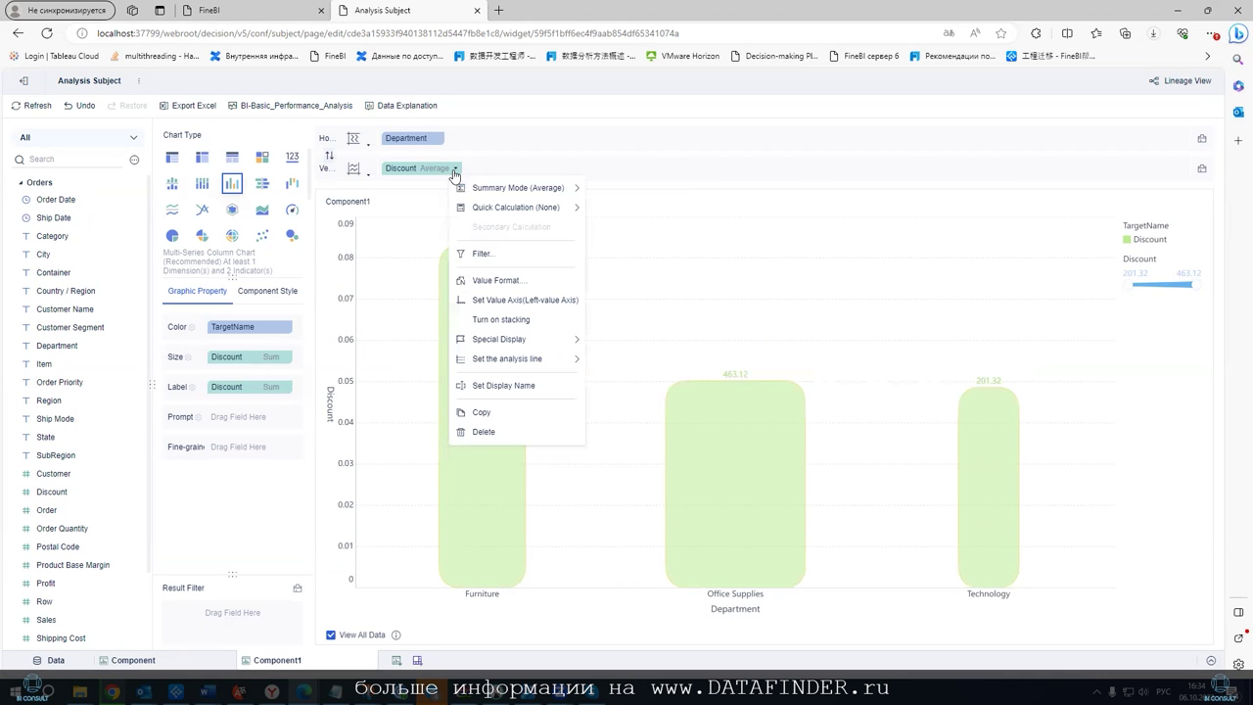
mouse_move(512, 207)
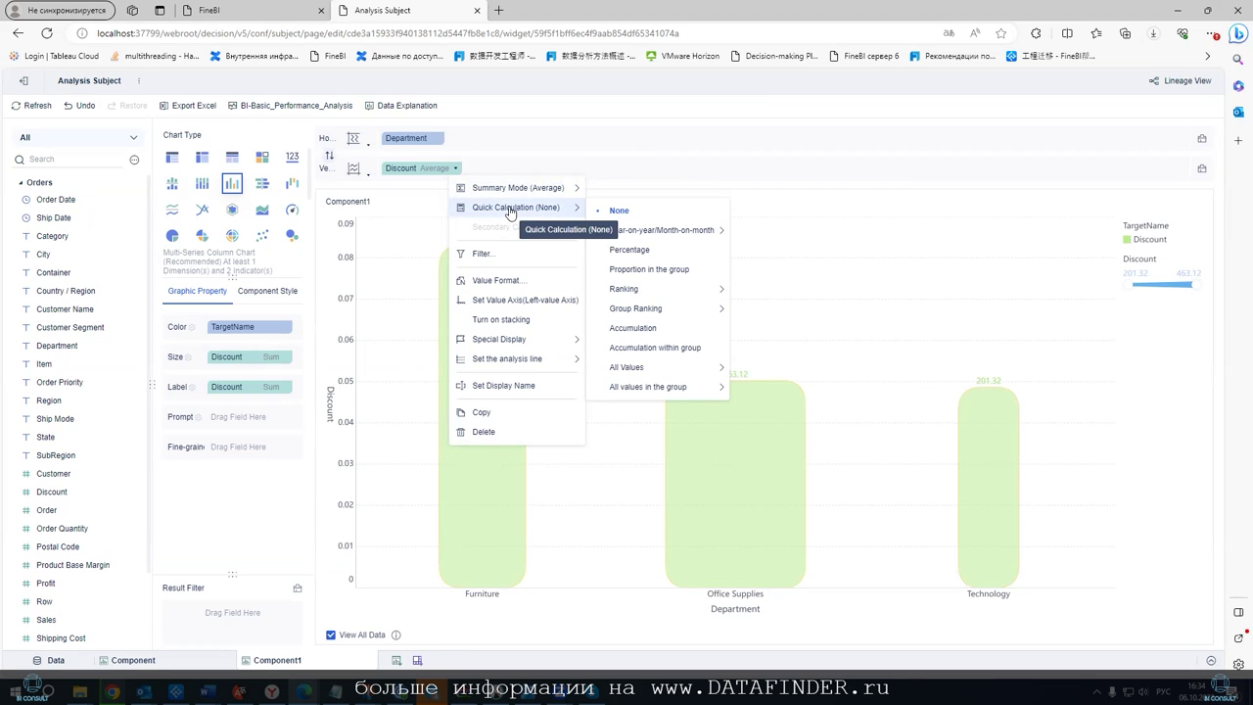
mouse_move(650, 231)
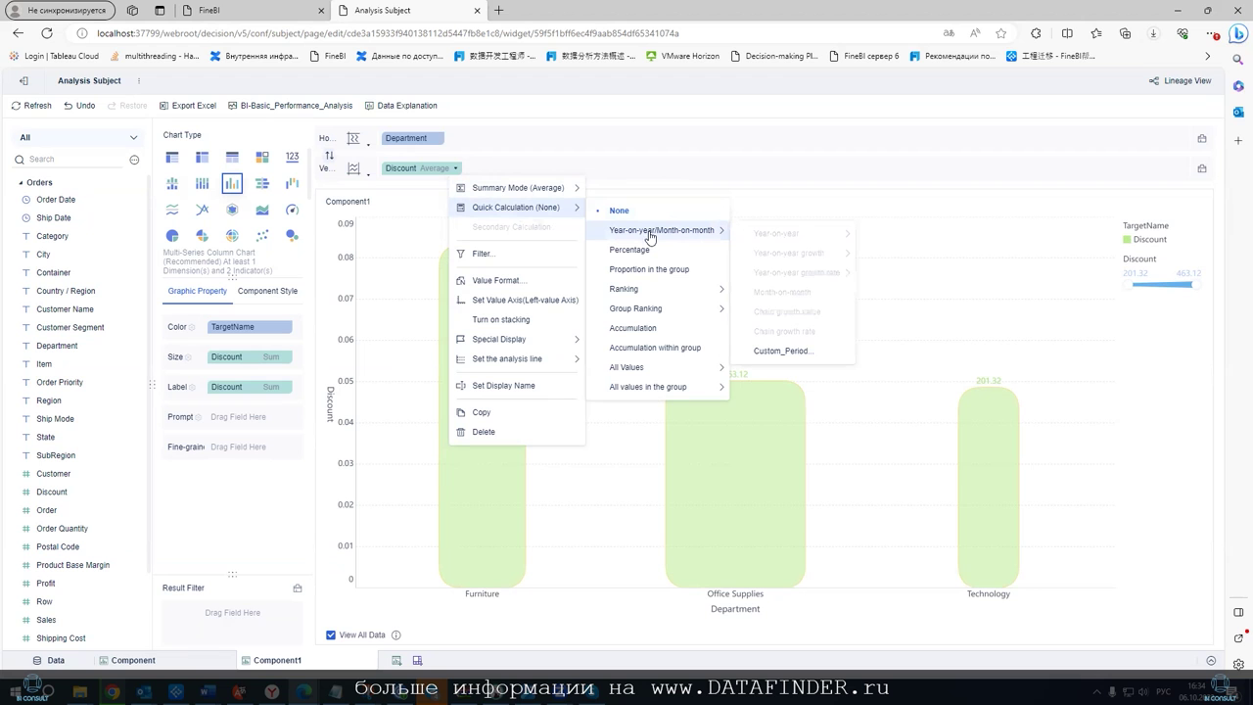
click(775, 351)
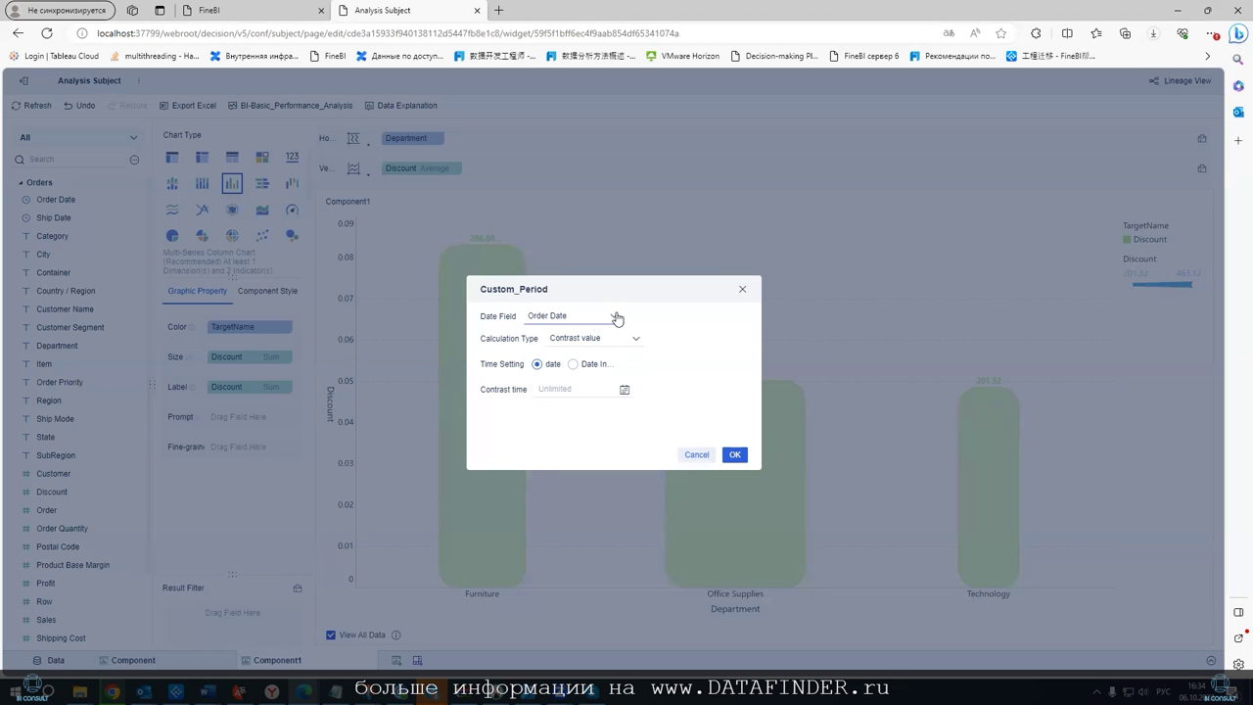
click(597, 338)
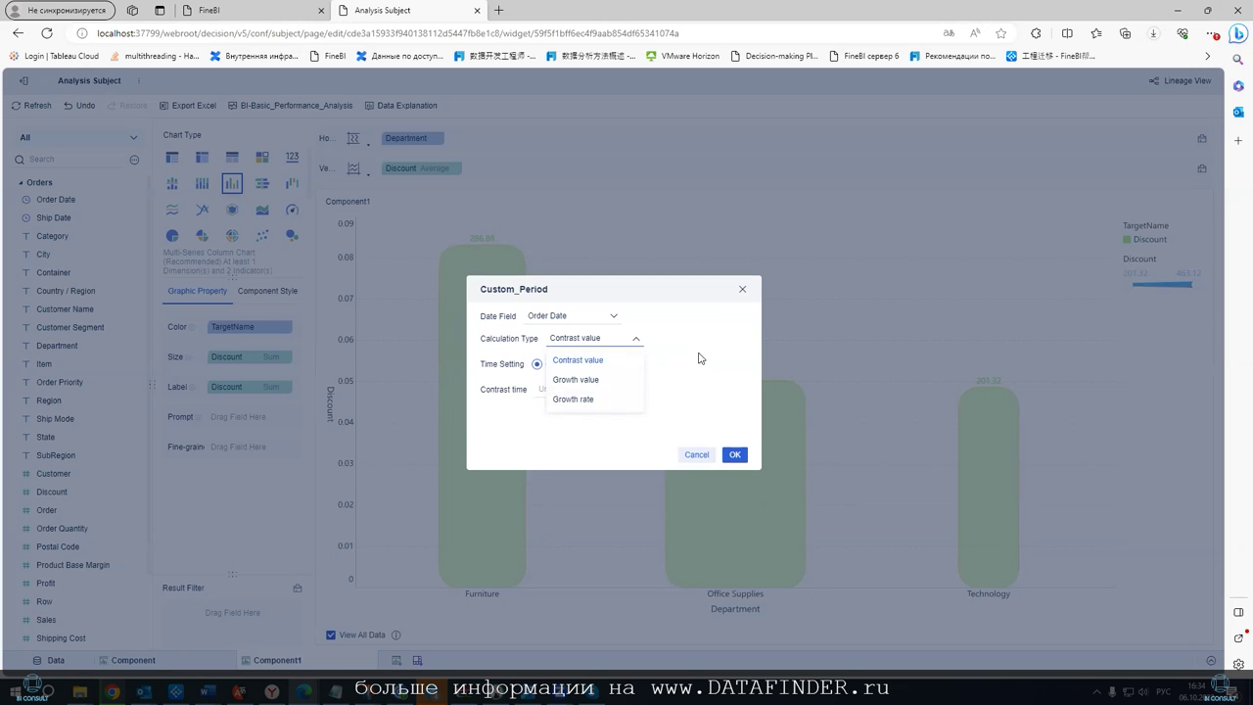
click(693, 455)
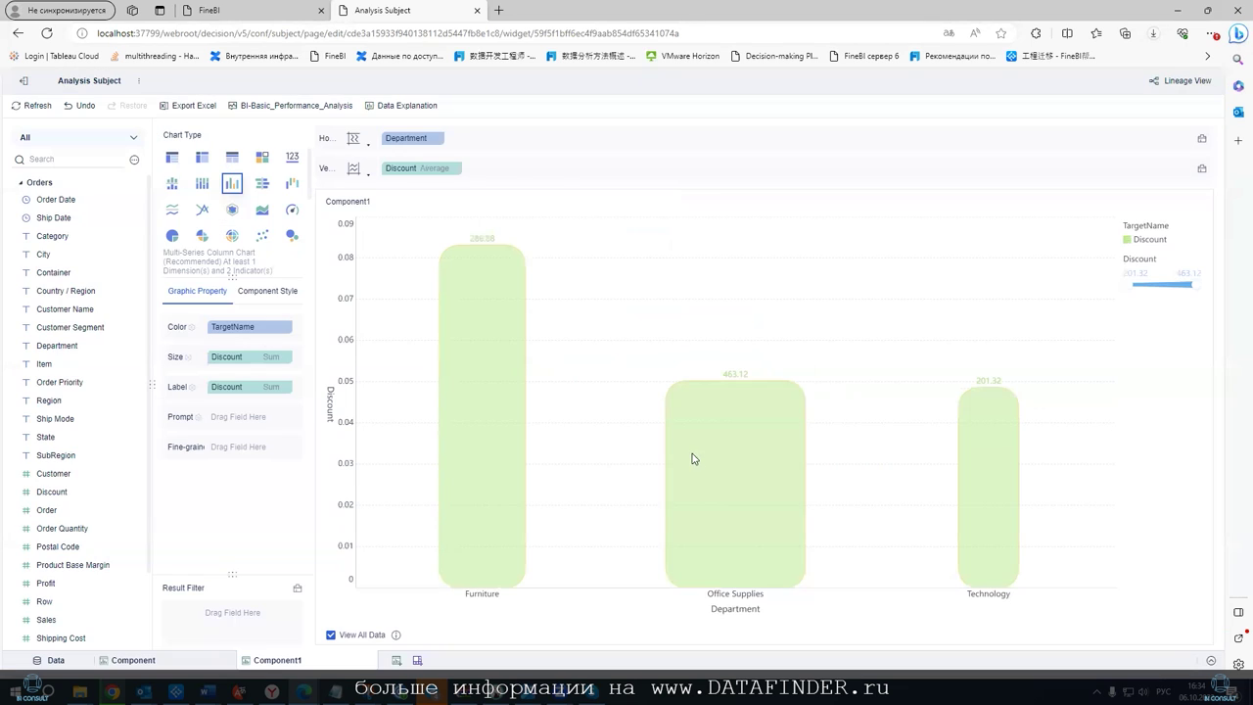
Apply the Percentage quick calculation to the averaged Discount indicator on the vertical axis
click(455, 171)
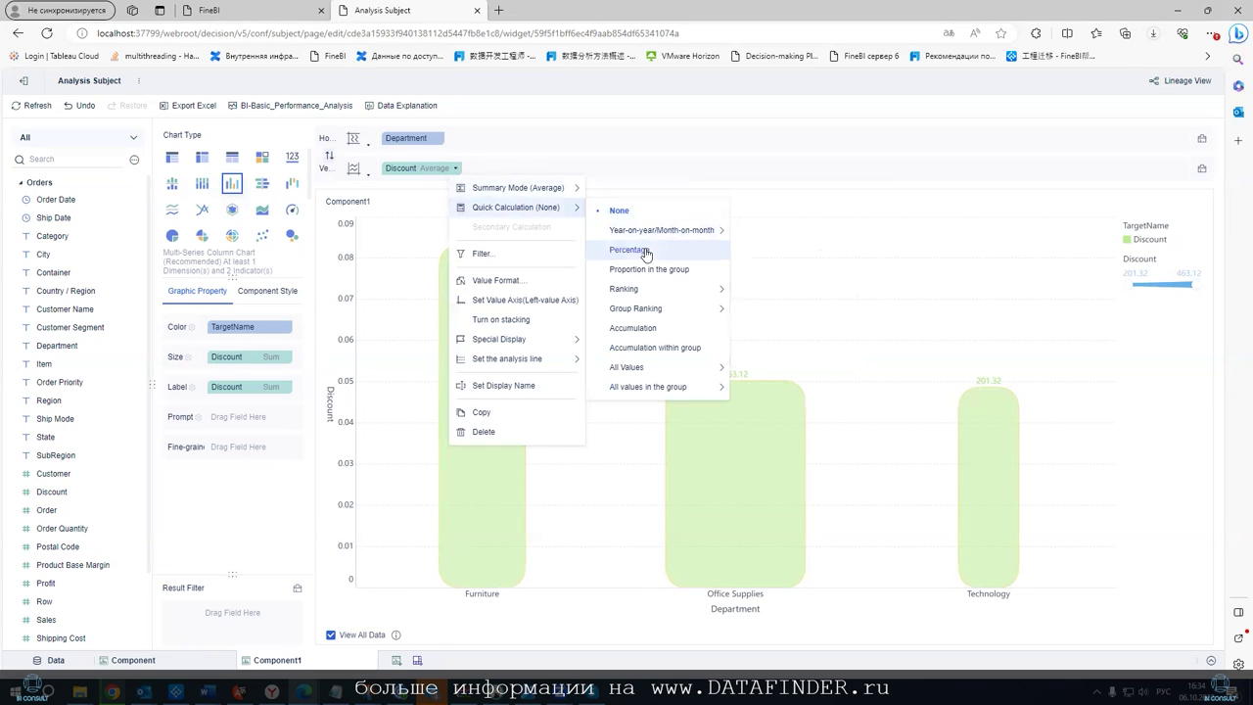
click(641, 251)
click(496, 169)
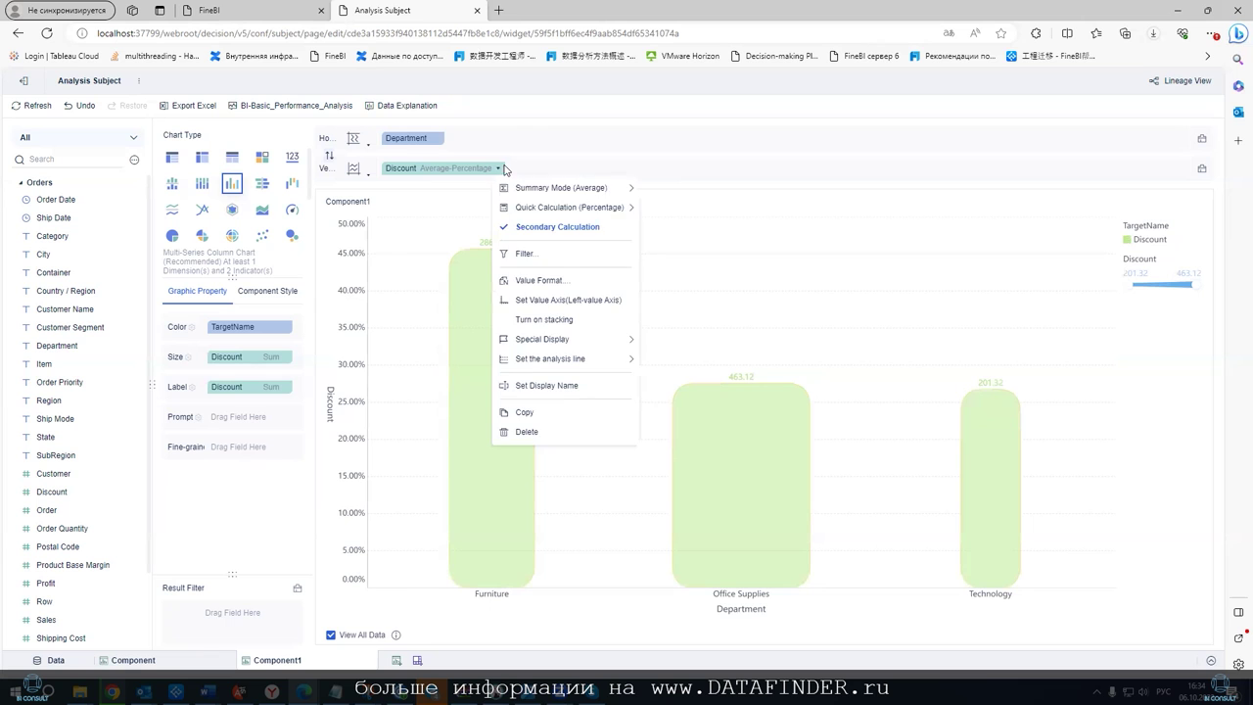
click(611, 159)
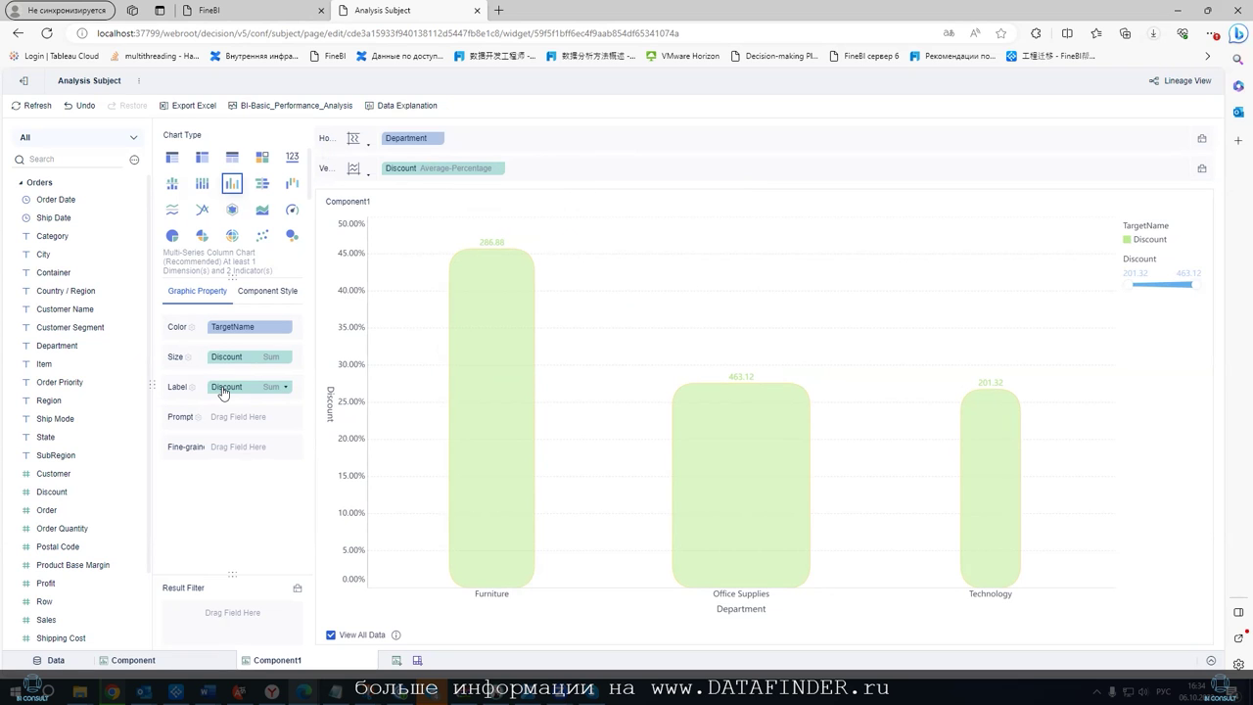
Look over the label field's summary and quick calculation options, and remove Discount from the chart's label
click(285, 387)
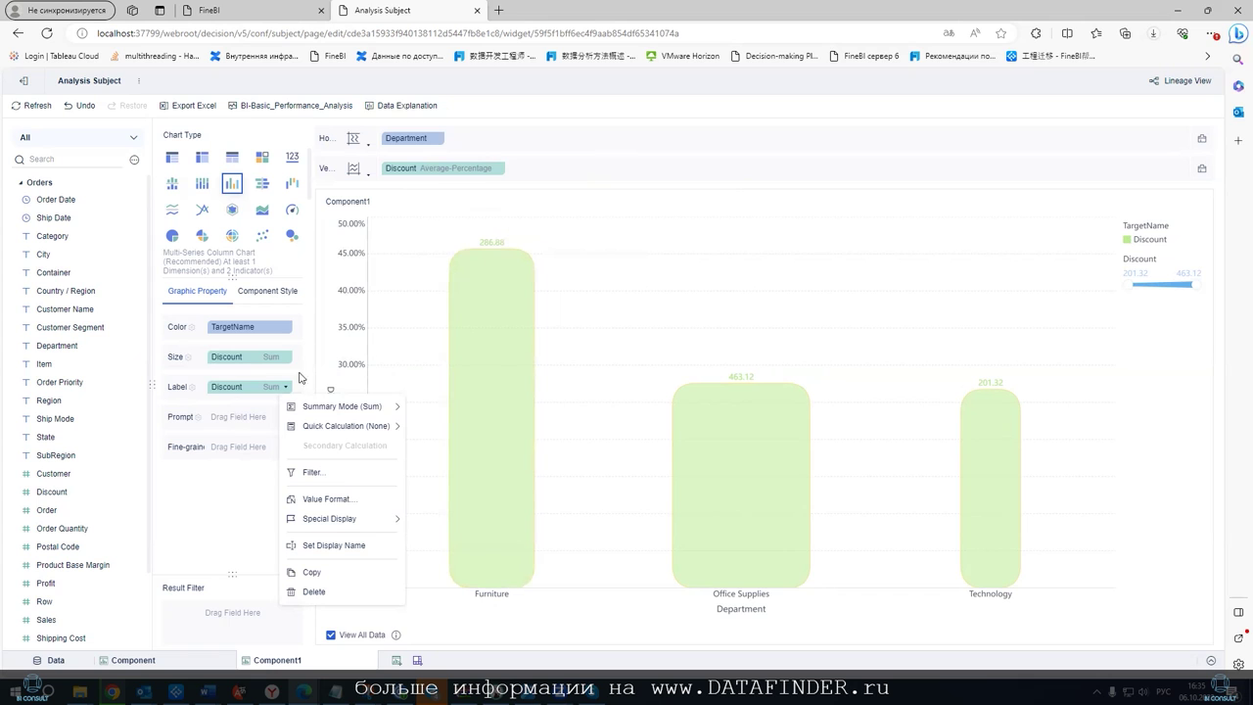
mouse_move(335, 408)
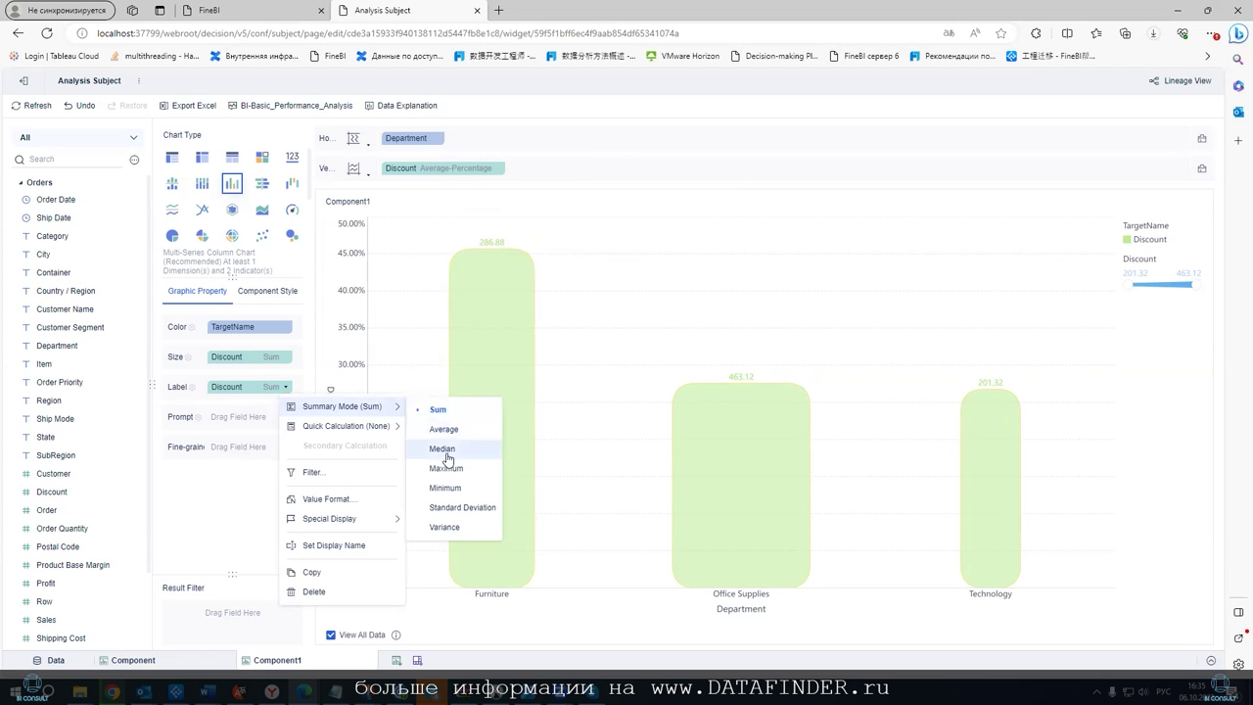
mouse_move(357, 428)
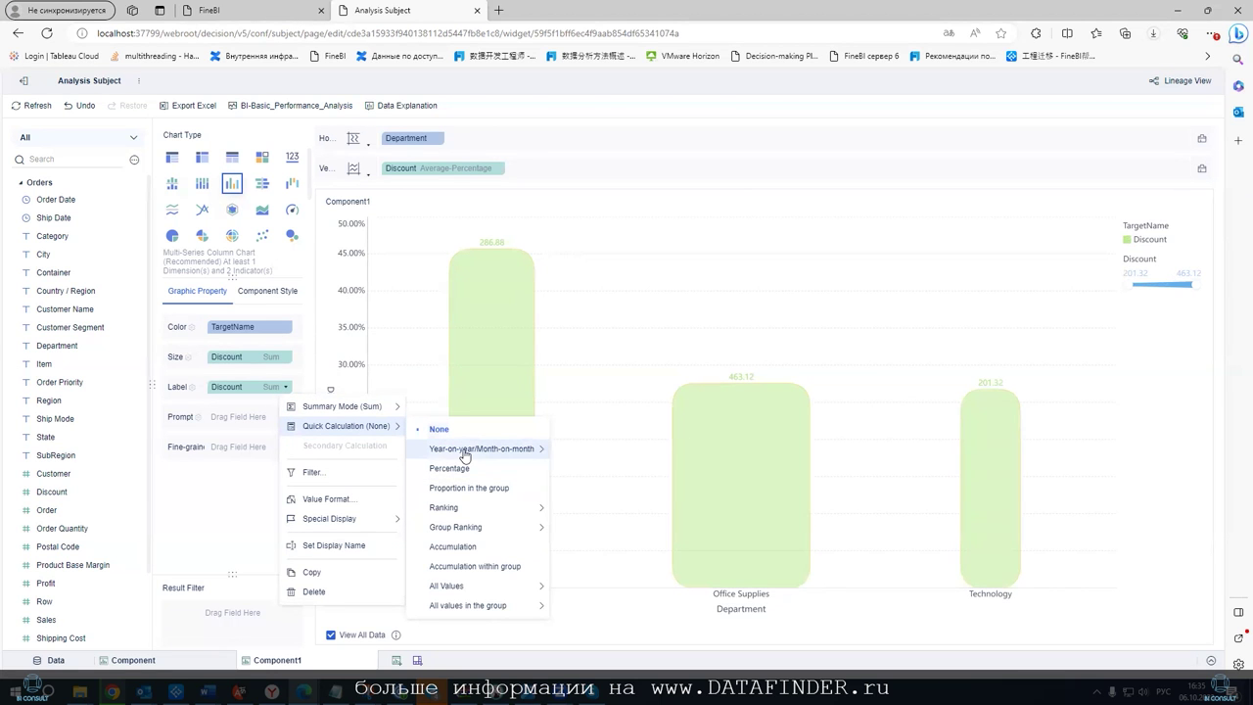
click(288, 388)
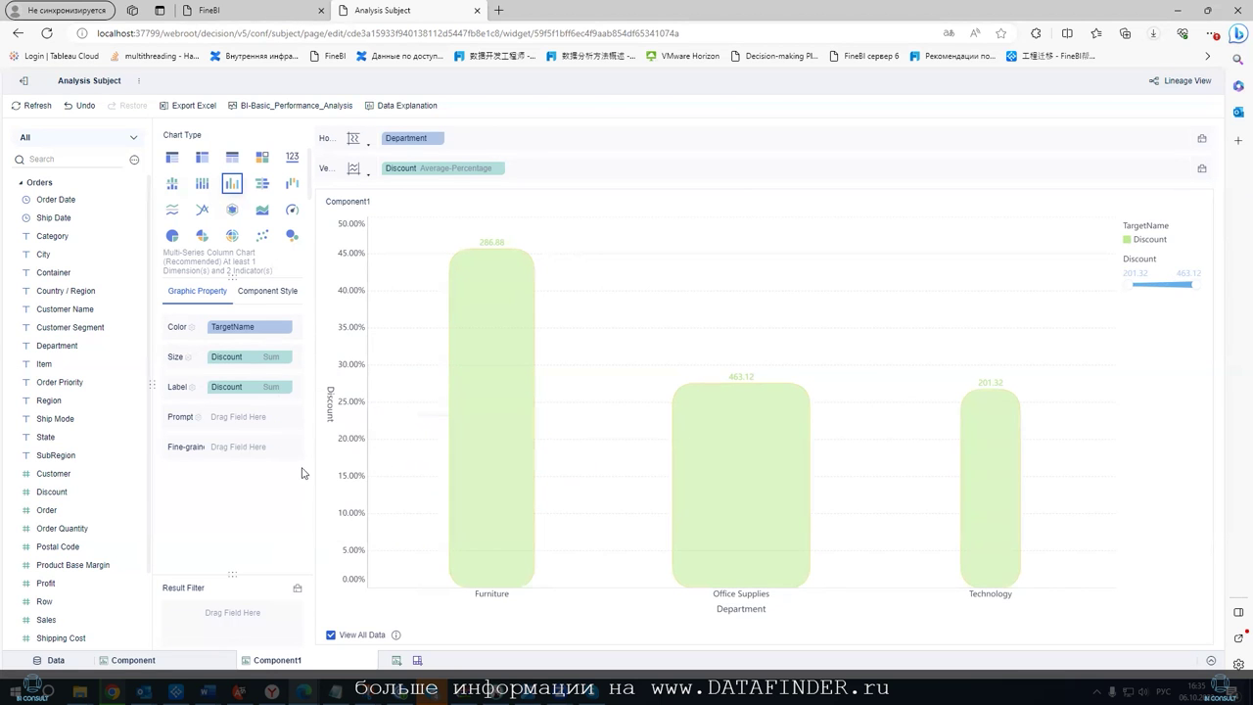
click(288, 388)
click(298, 592)
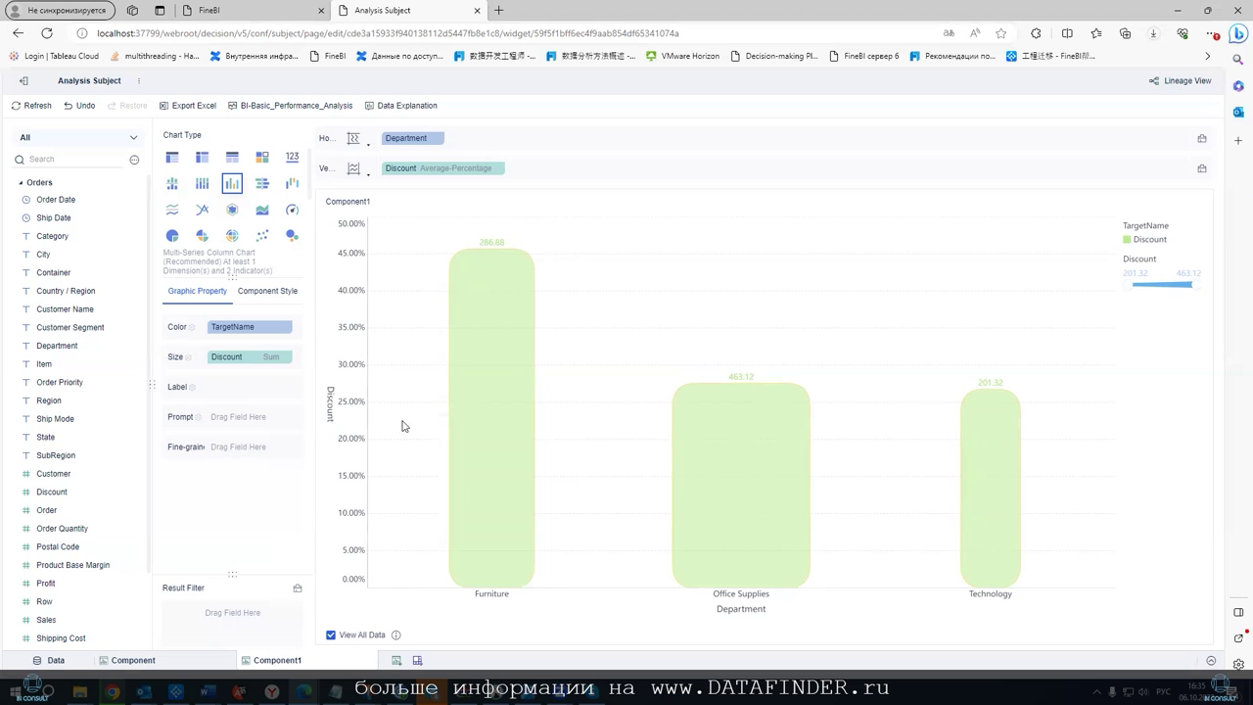
Copy the vertical-axis Discount indicator with its Average-Percentage calculation and place the copy in the chart's Label property
click(503, 176)
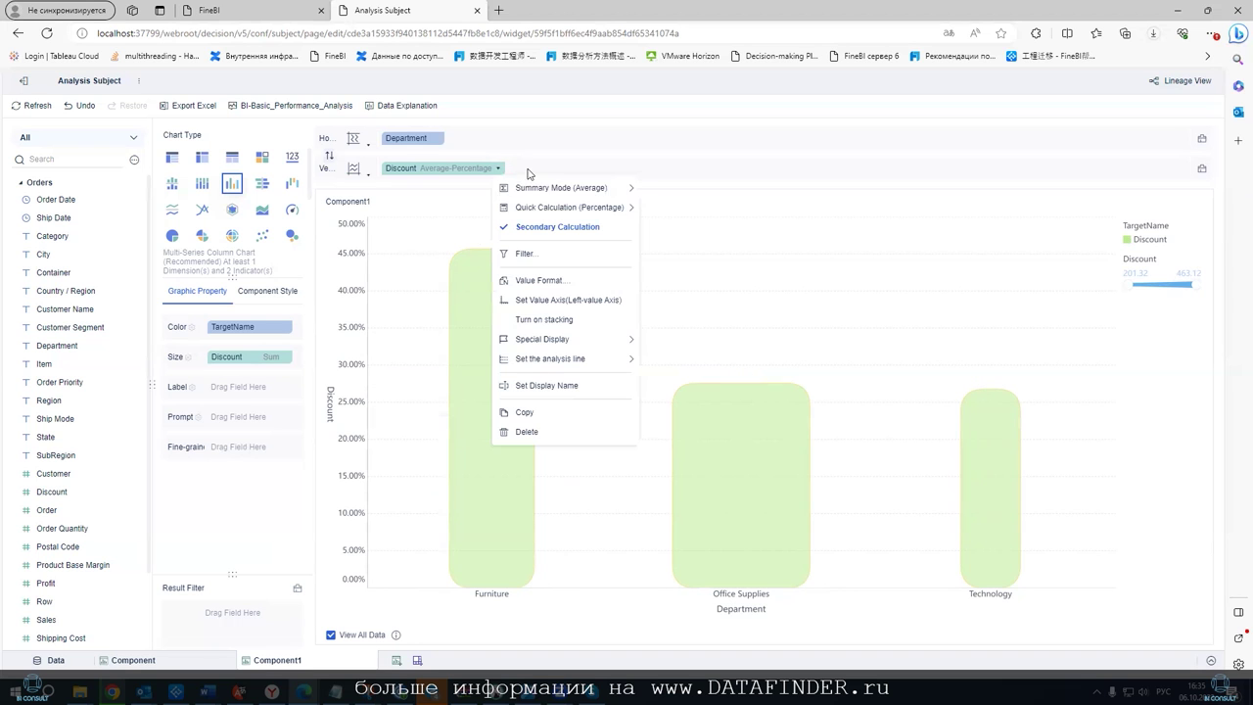
click(524, 415)
drag(540, 170, 236, 404)
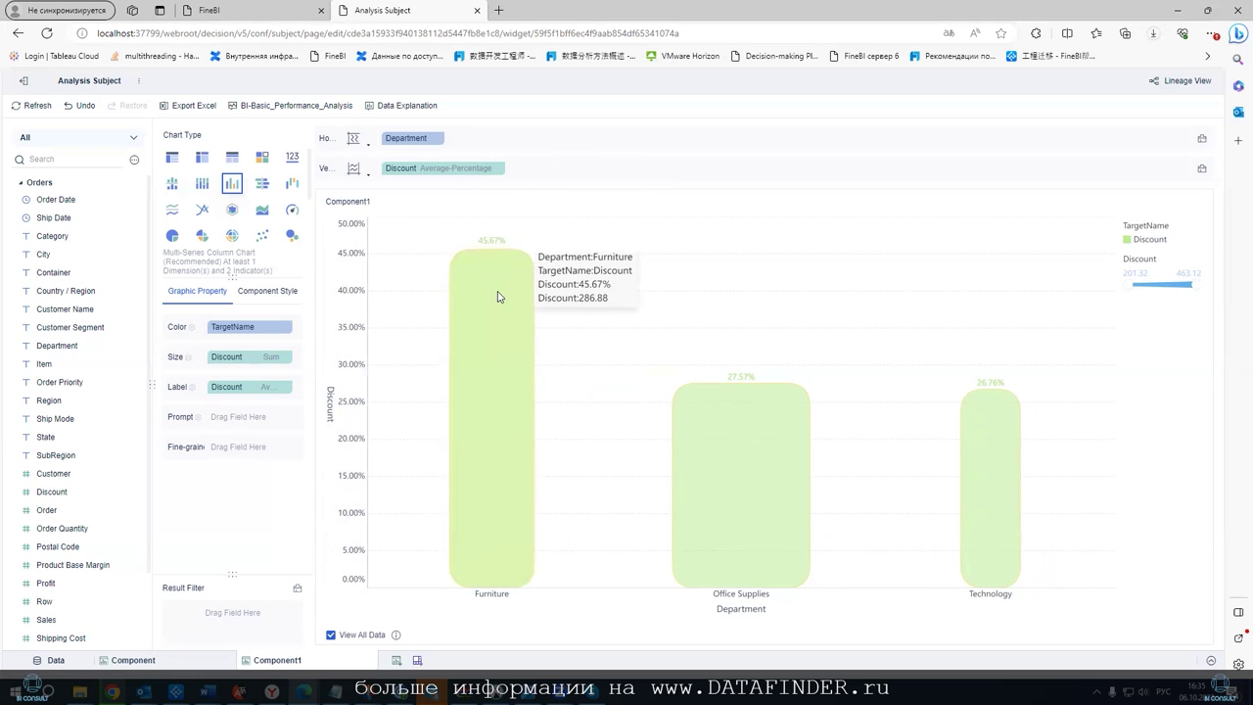
Look over the custom font and color options for the chart's tooltip content, cancelling the custom color
click(186, 416)
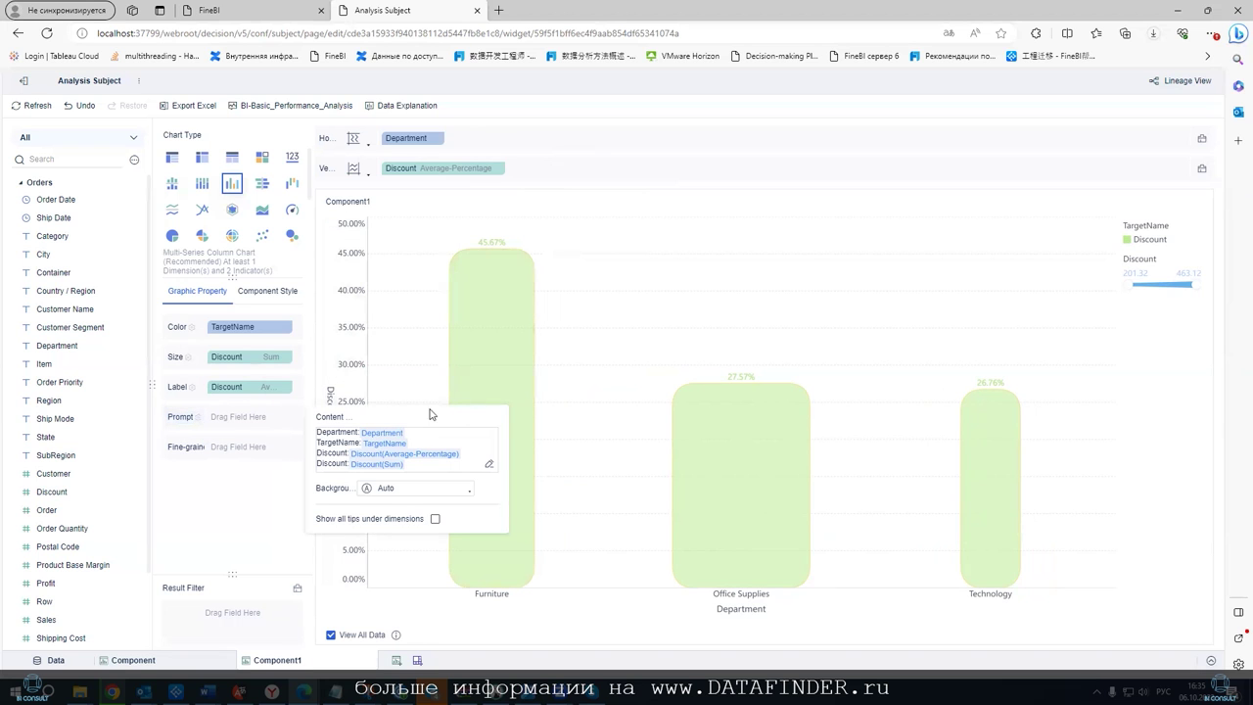
click(487, 466)
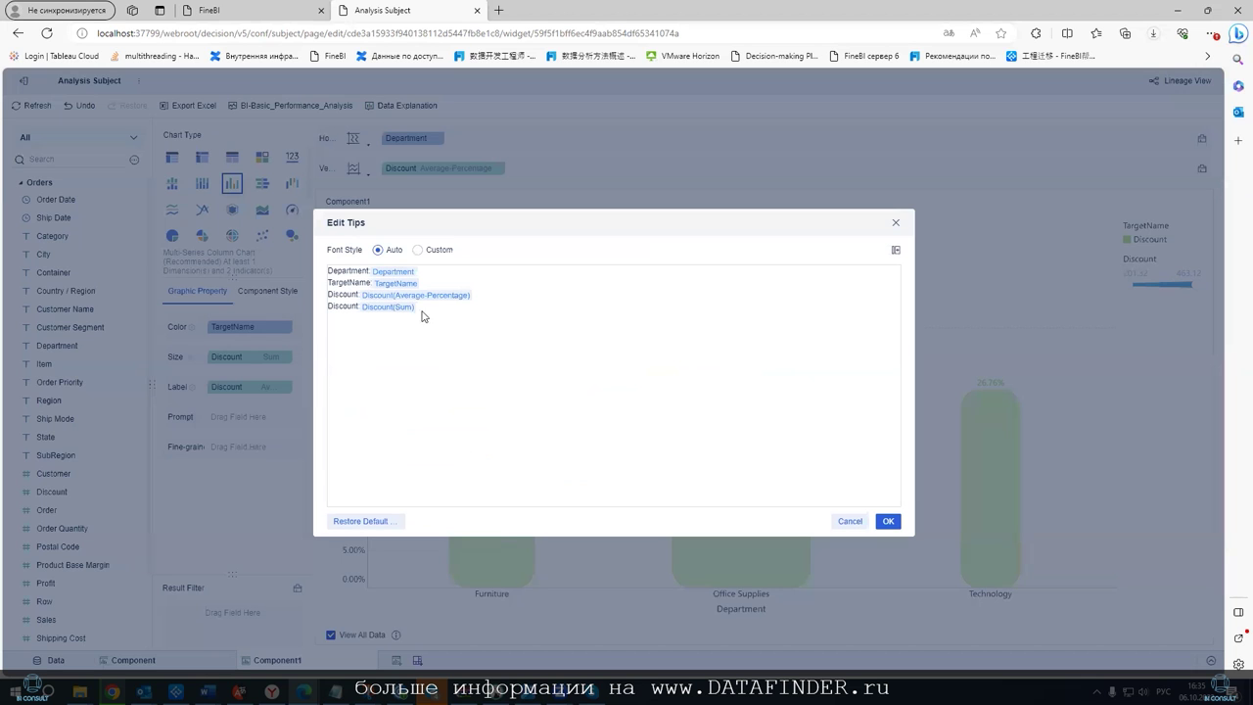
click(419, 250)
click(502, 257)
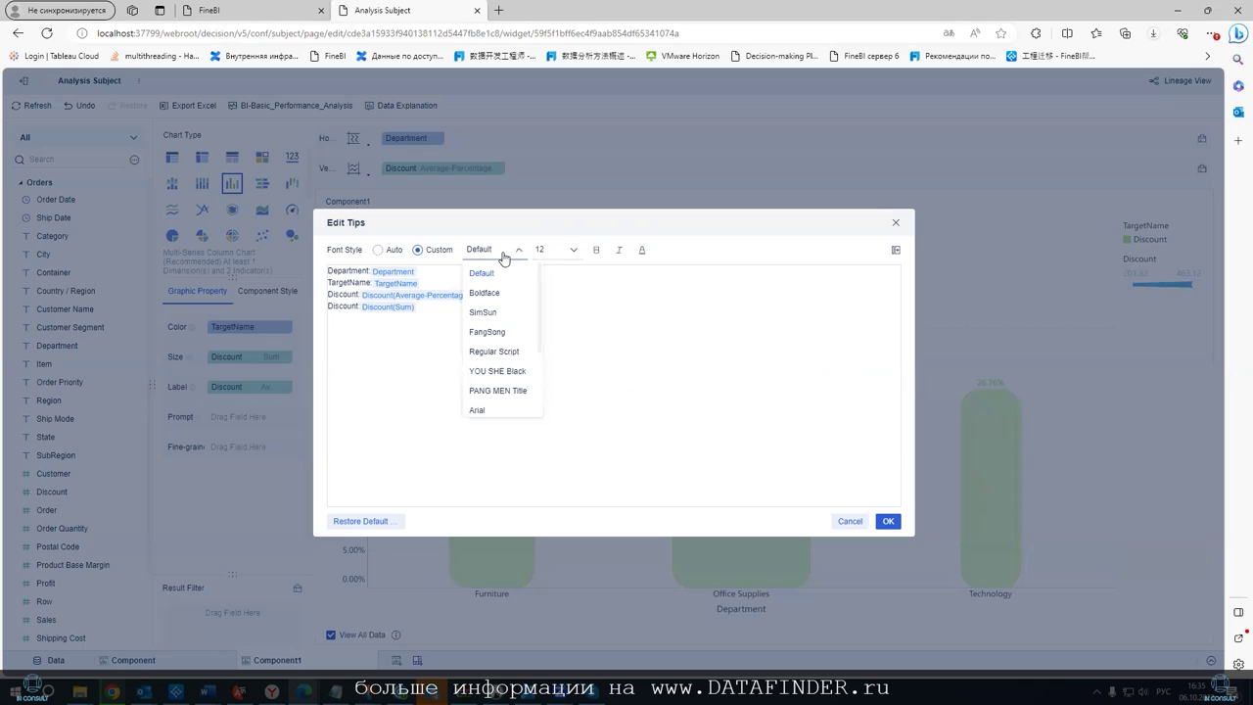
click(599, 253)
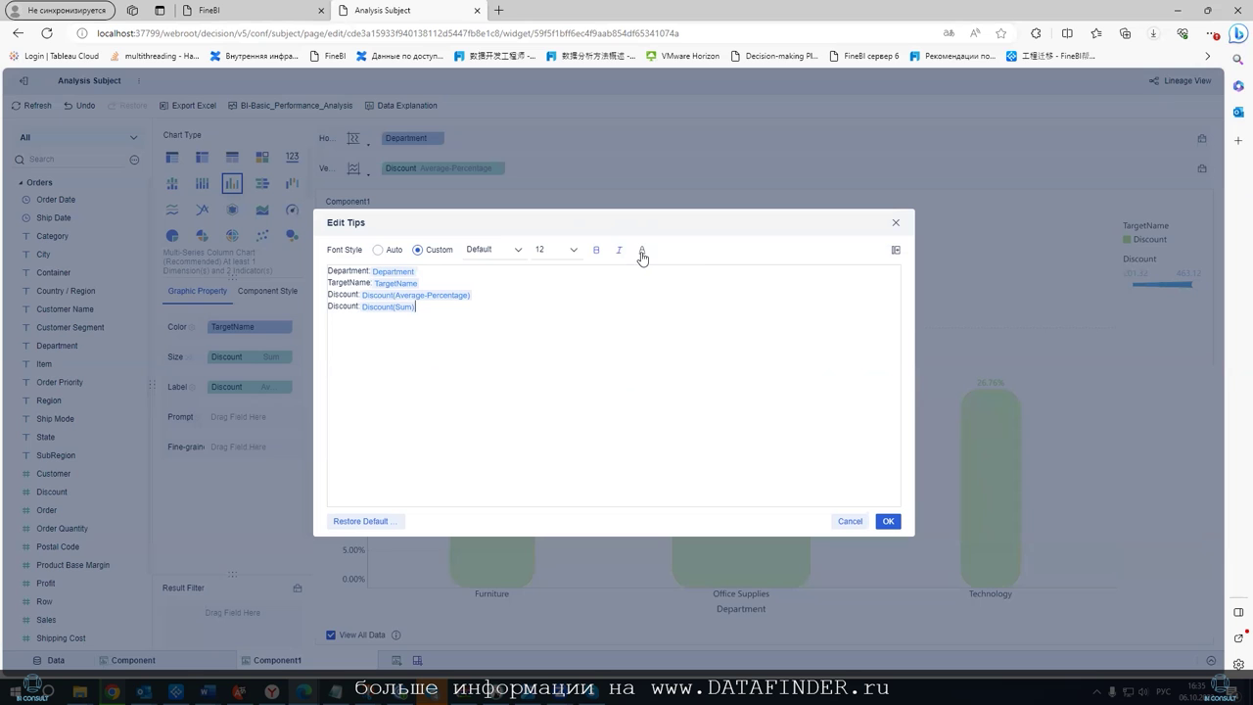
click(641, 252)
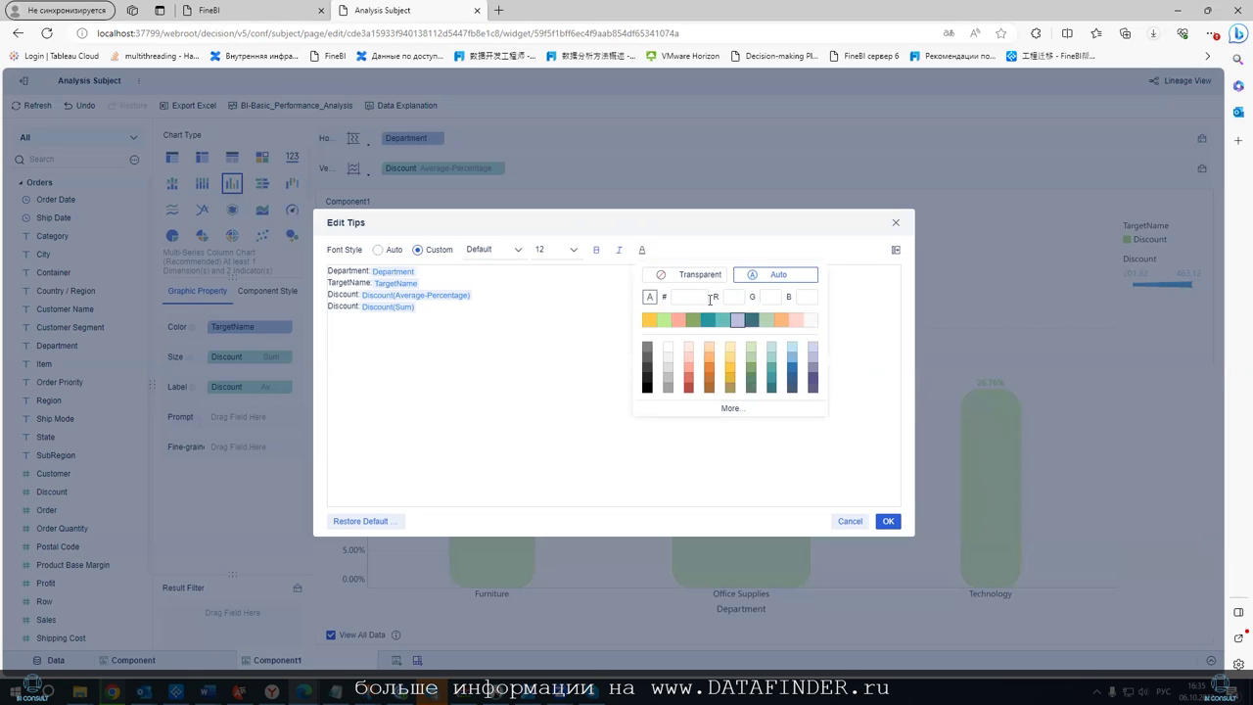
click(726, 410)
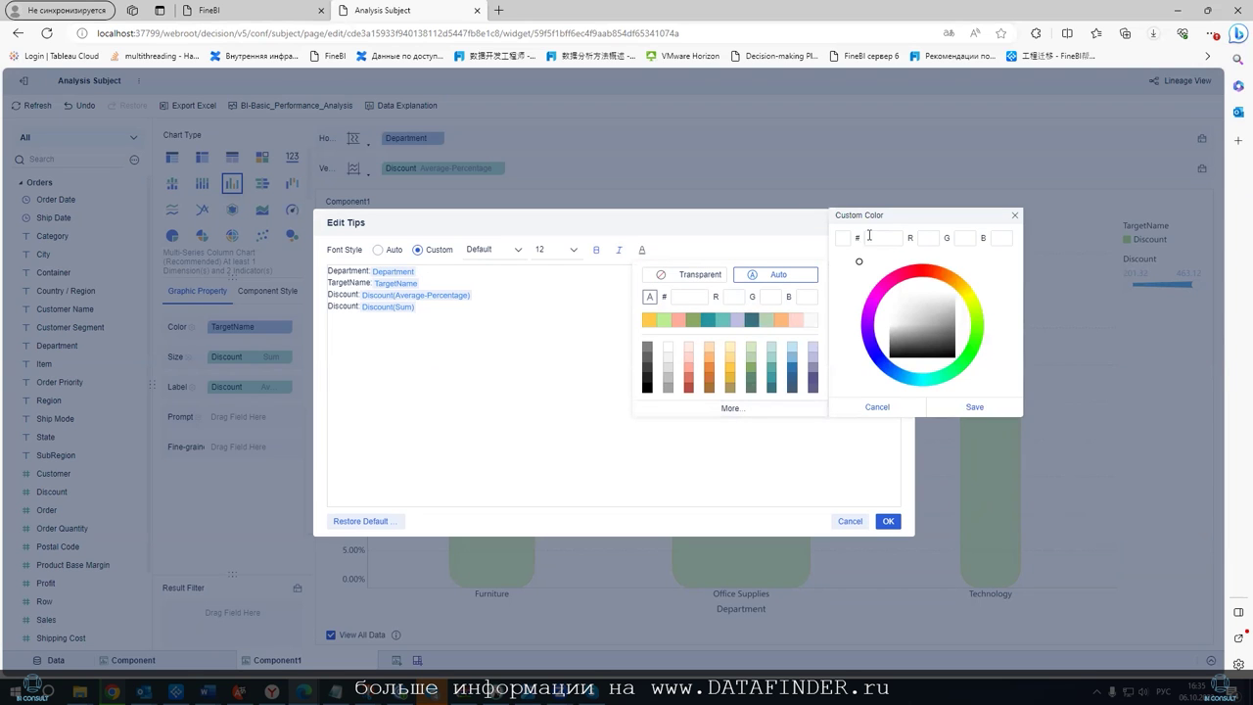
click(875, 362)
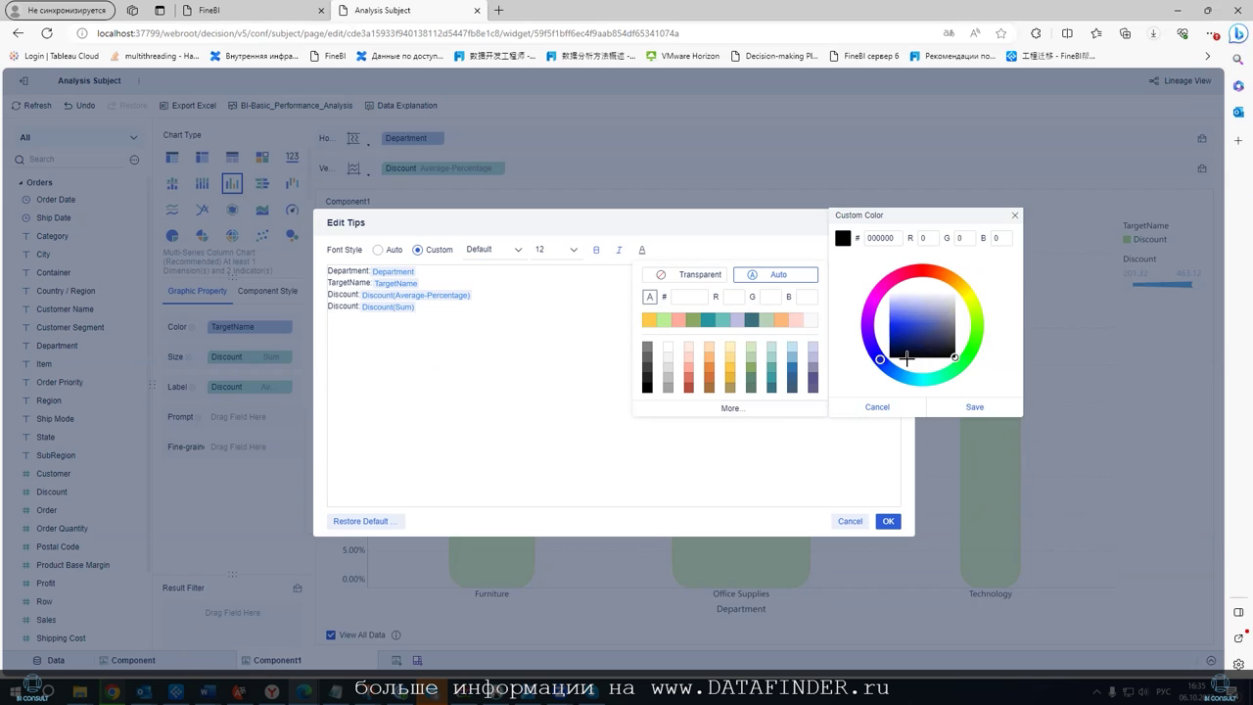
click(871, 414)
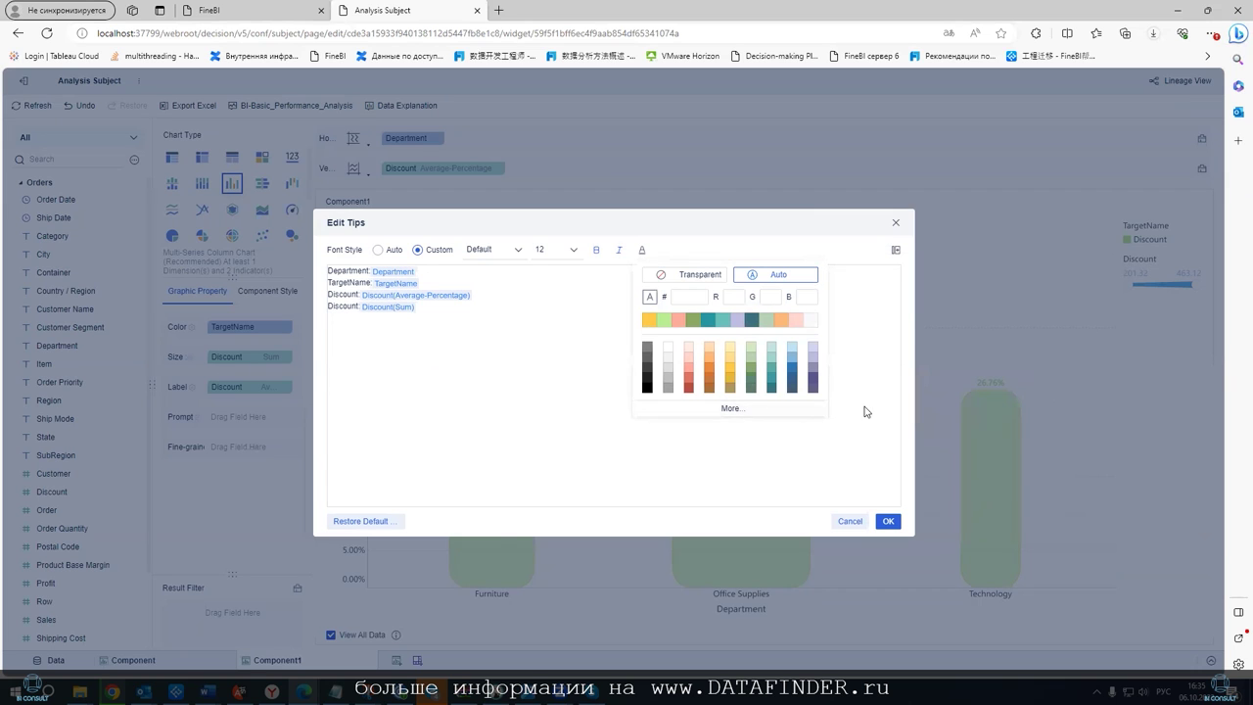
click(865, 412)
Try removing the Discount(Sum) line from the tooltip content, restore the default content, and leave the editor without saving
click(895, 250)
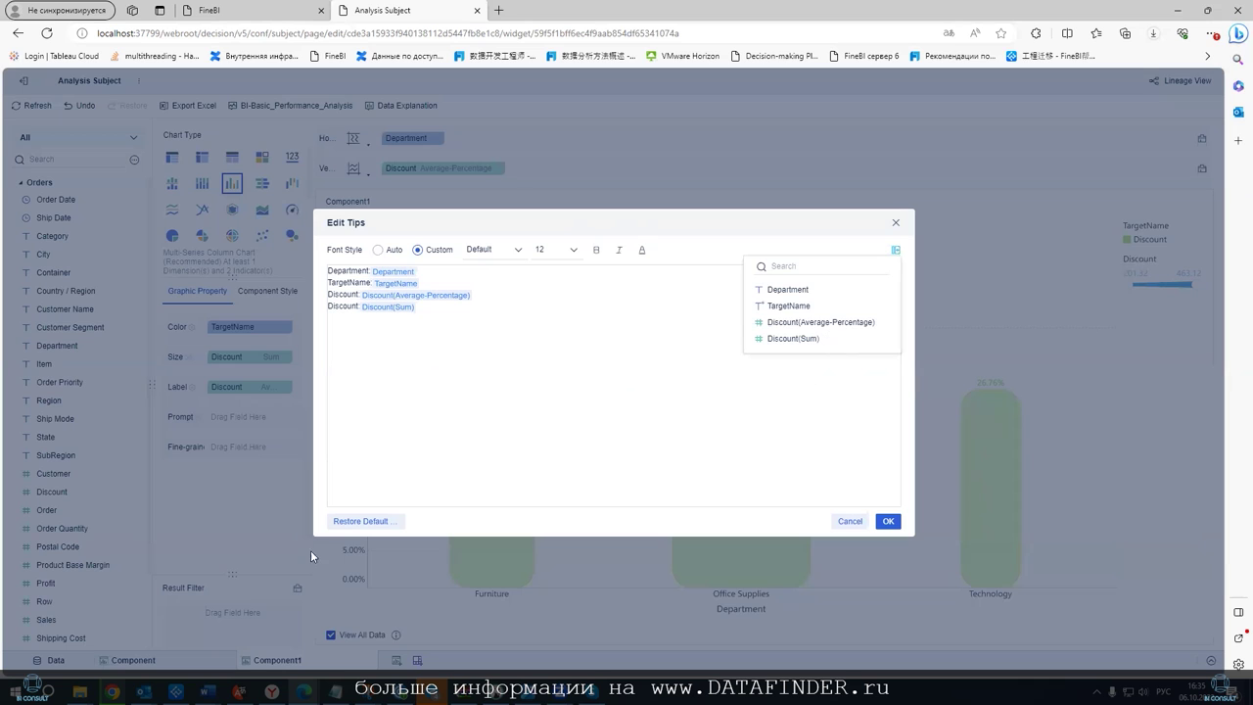
click(587, 382)
drag(361, 306, 326, 308)
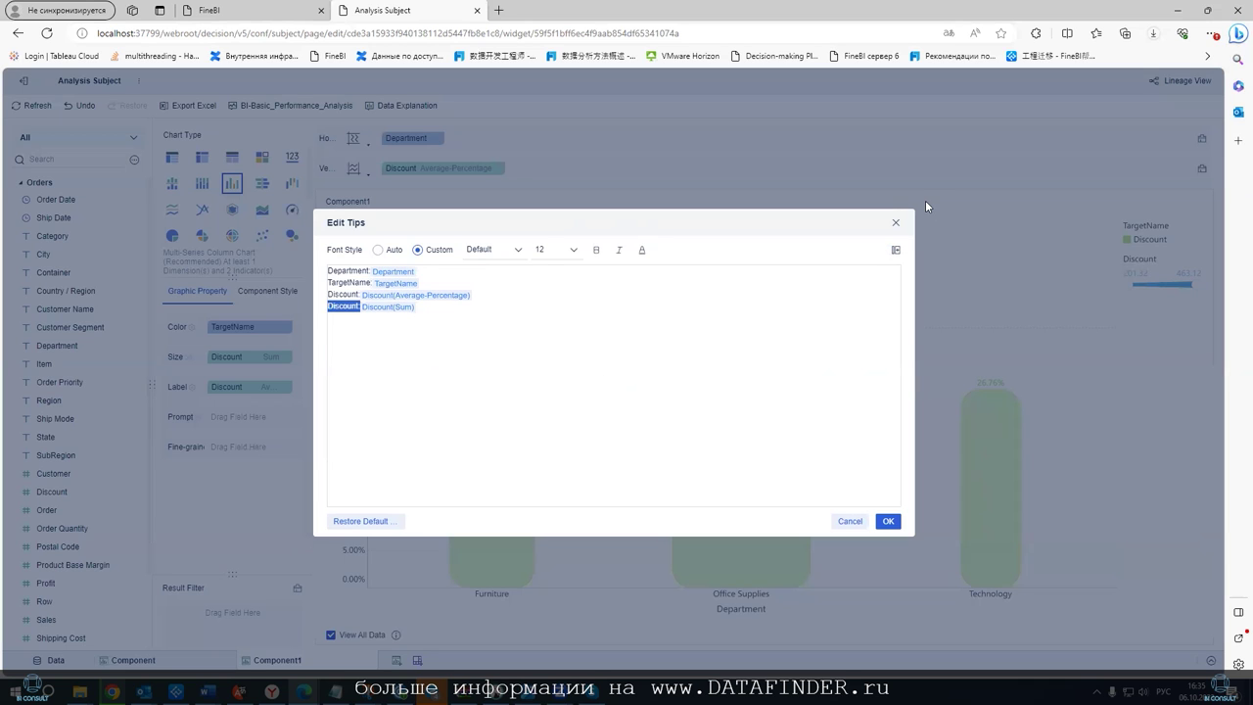
key(BackSpace)
drag(405, 307, 299, 308)
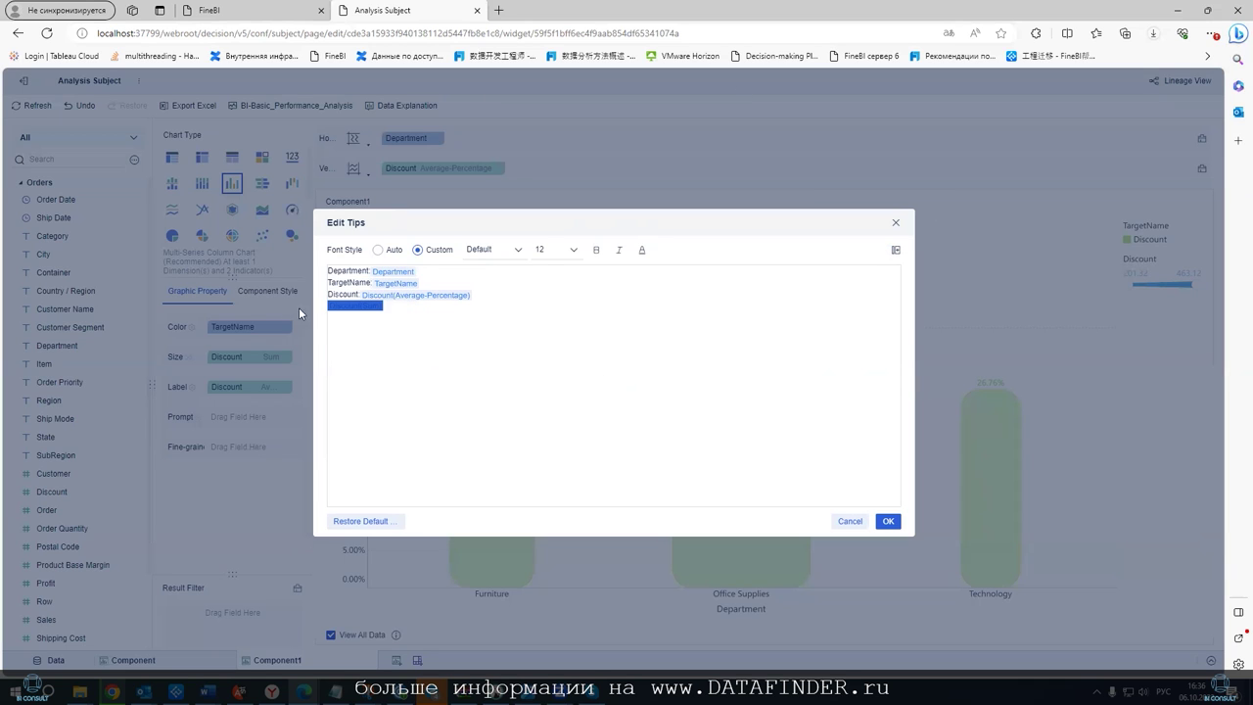
key(BackSpace)
click(380, 519)
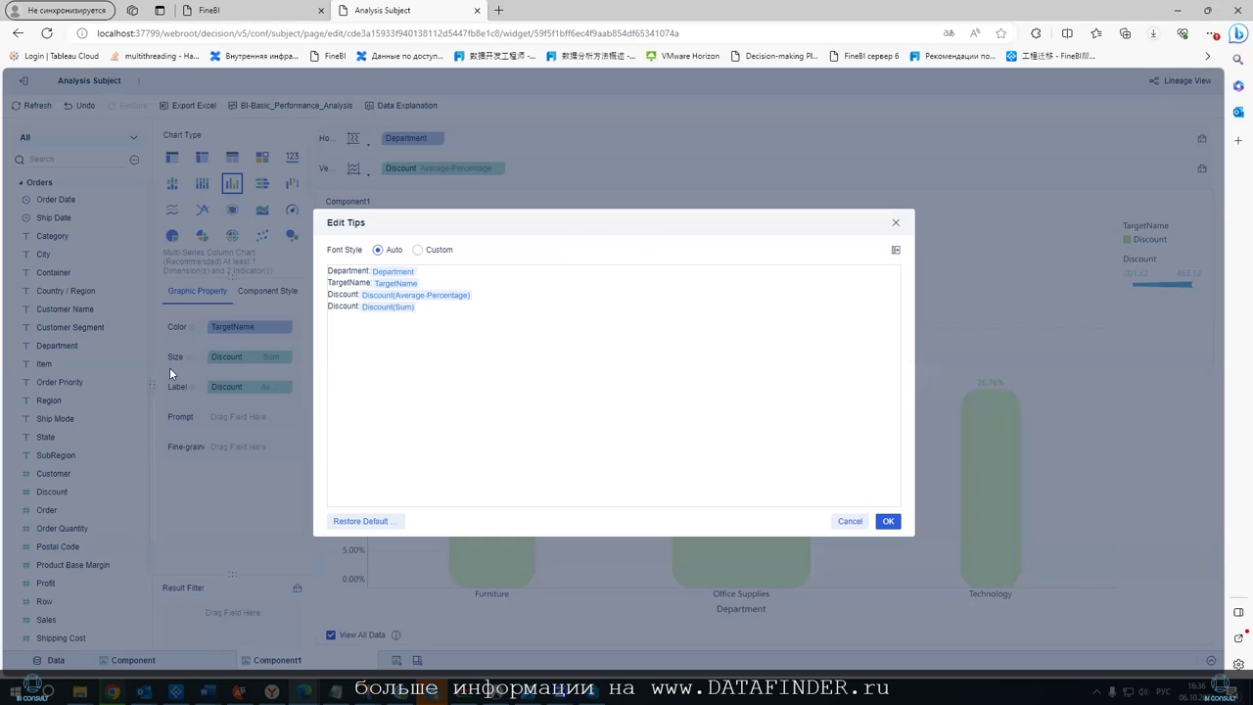
click(850, 521)
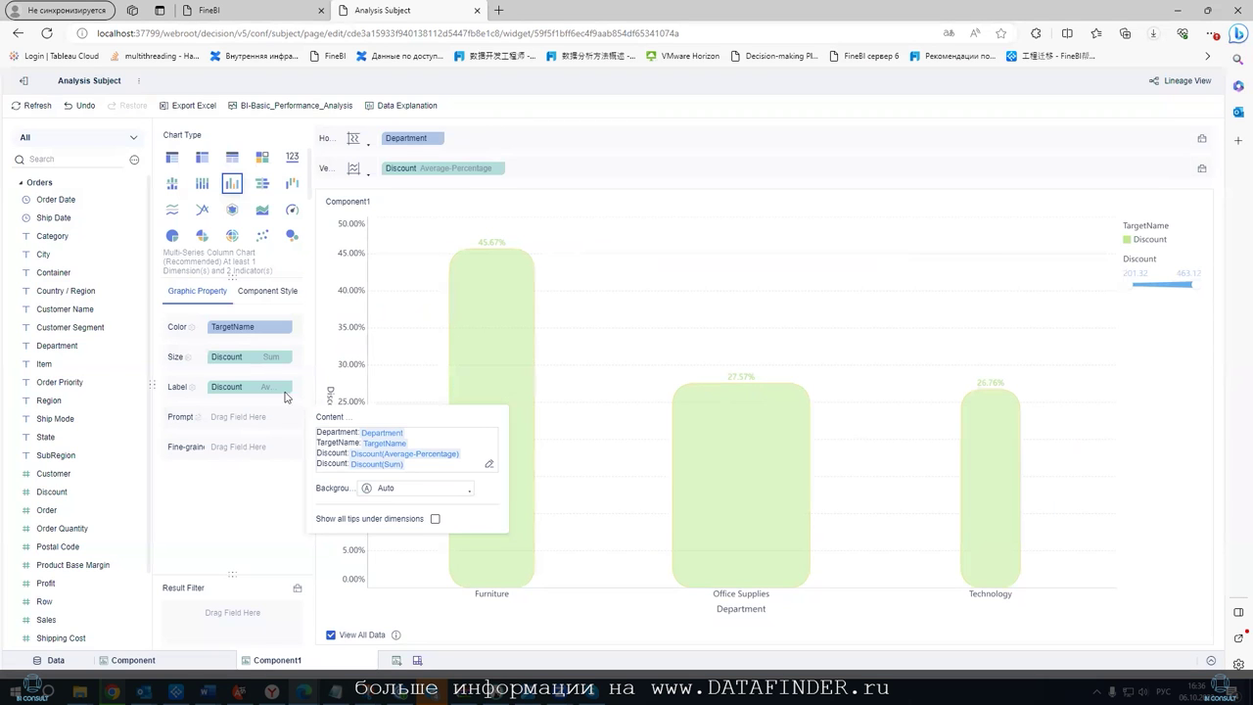
Add the Profit field to the chart's Prompt property and check the tooltip content on the Furniture column
mouse_move(481, 319)
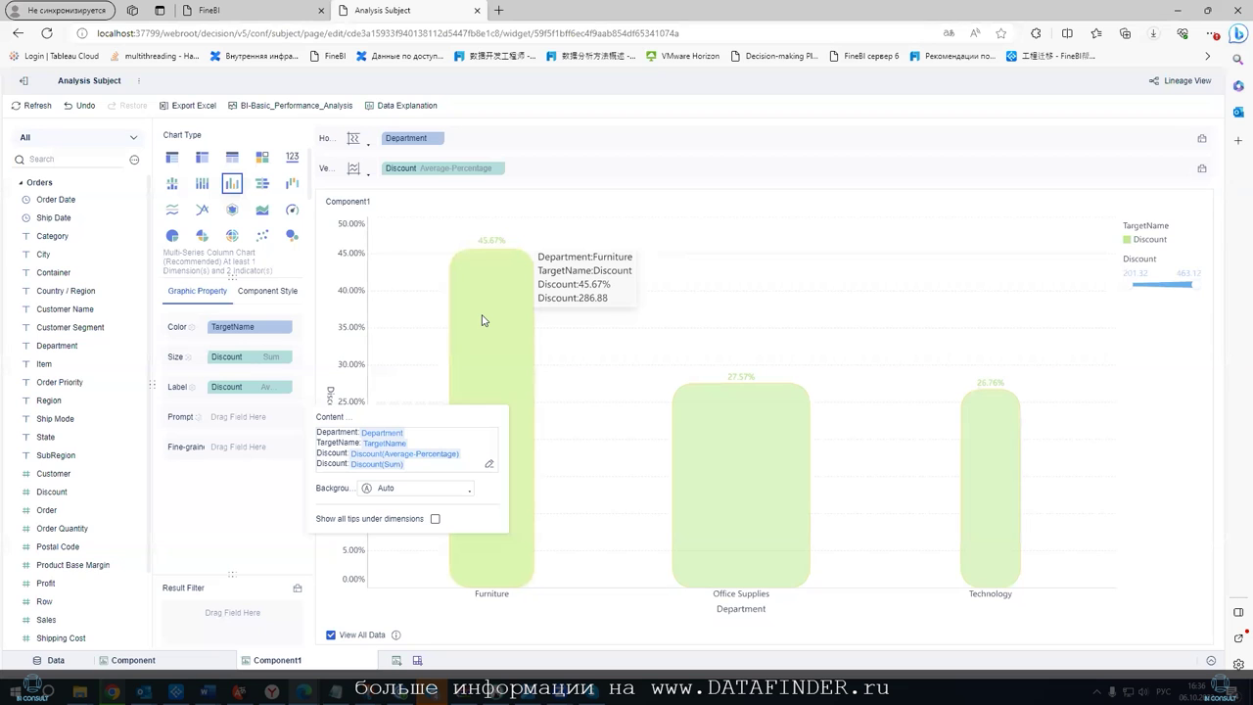
drag(62, 584, 235, 421)
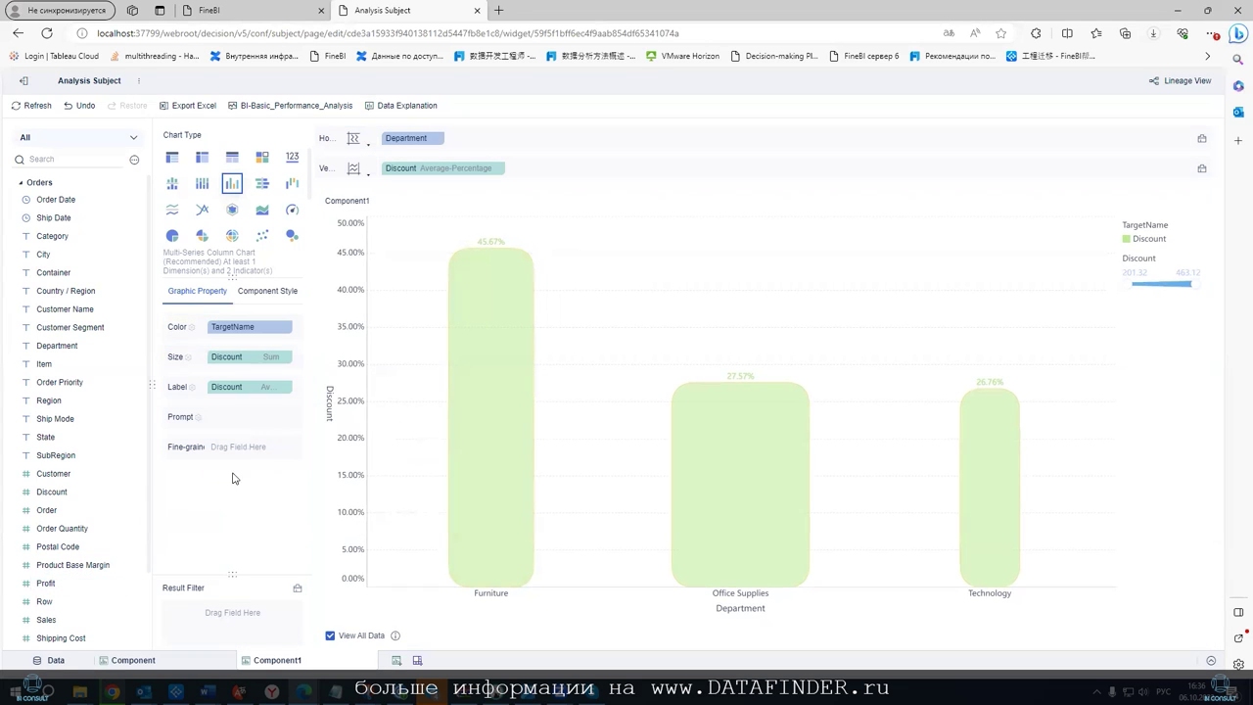
click(198, 419)
click(487, 468)
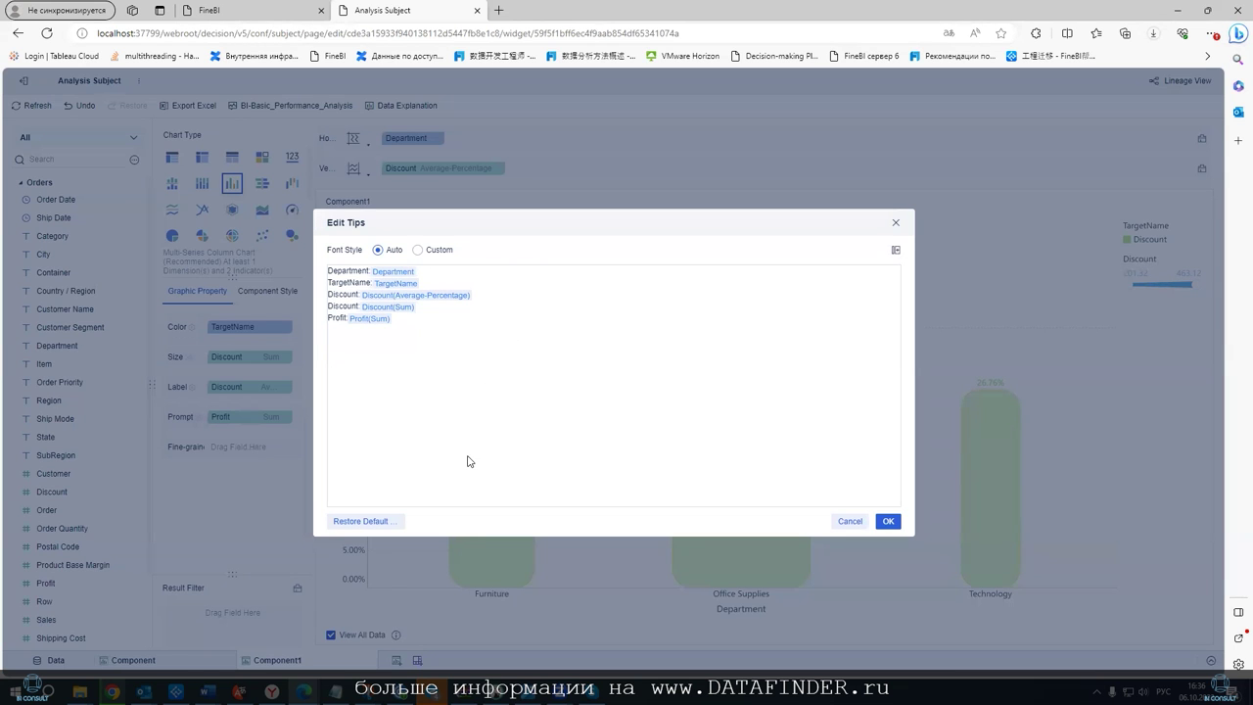
click(850, 522)
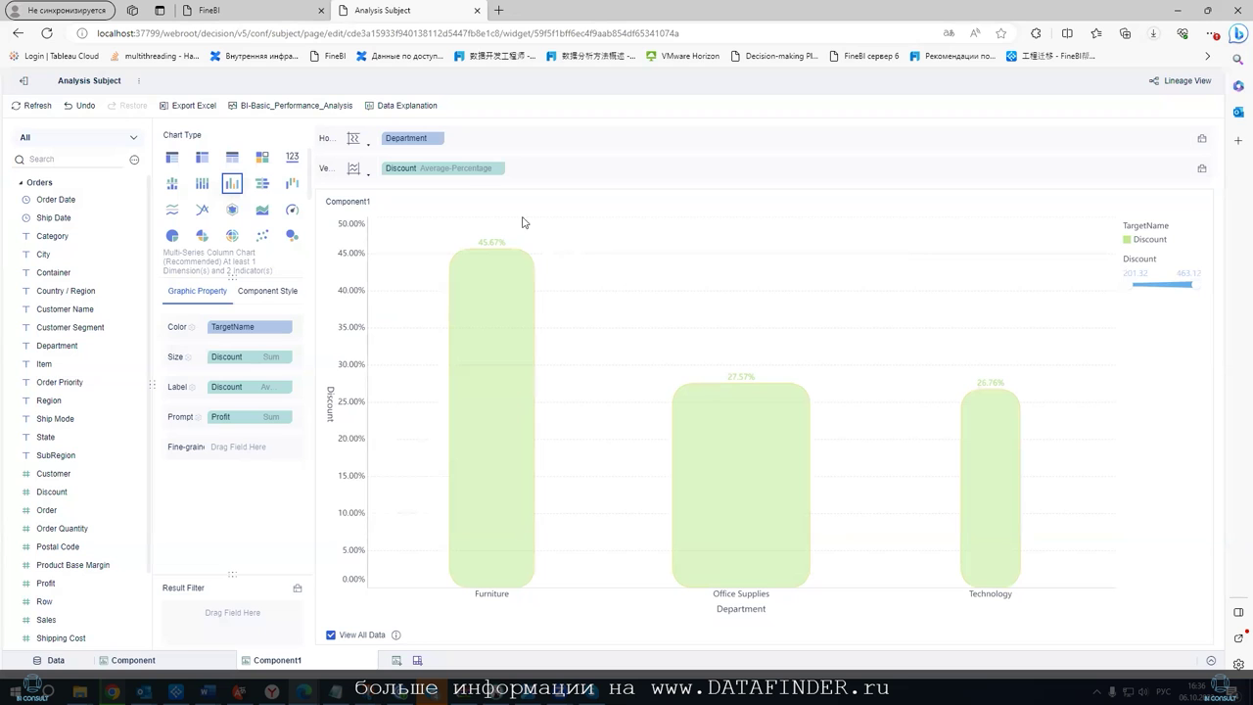
mouse_move(496, 314)
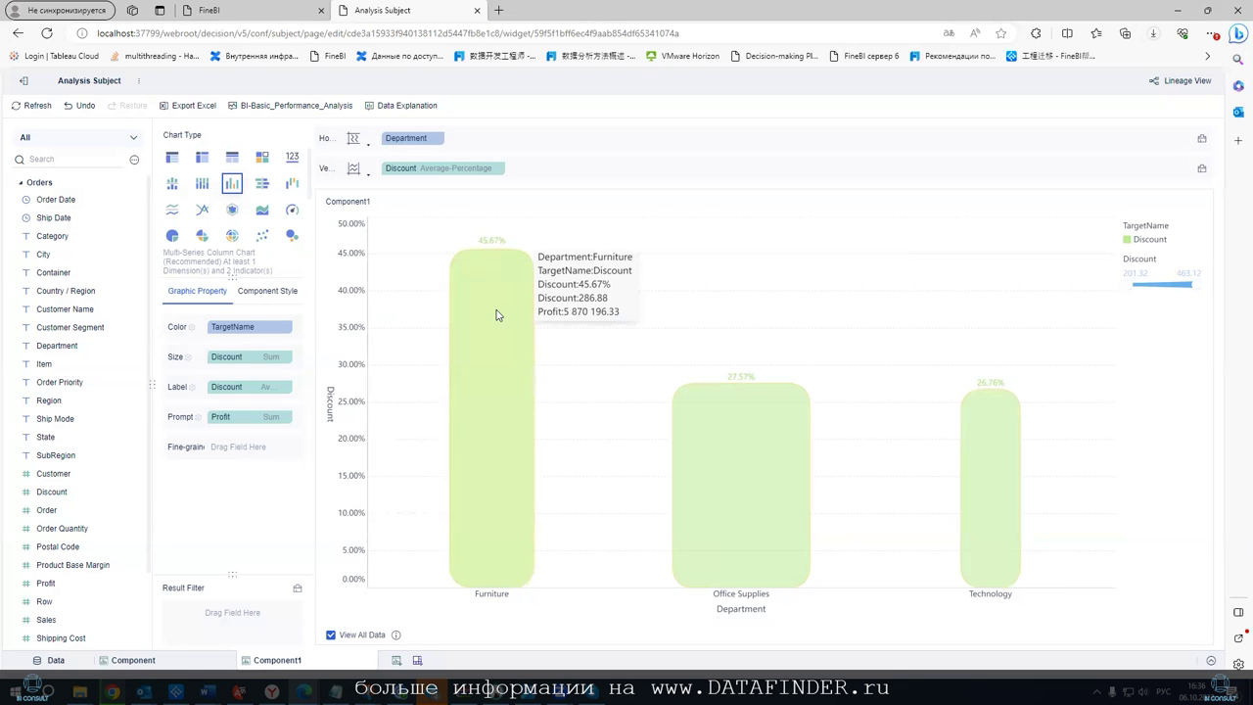
Look over the tooltip's background color options without changing them, and view the Furniture column's tooltip
click(193, 420)
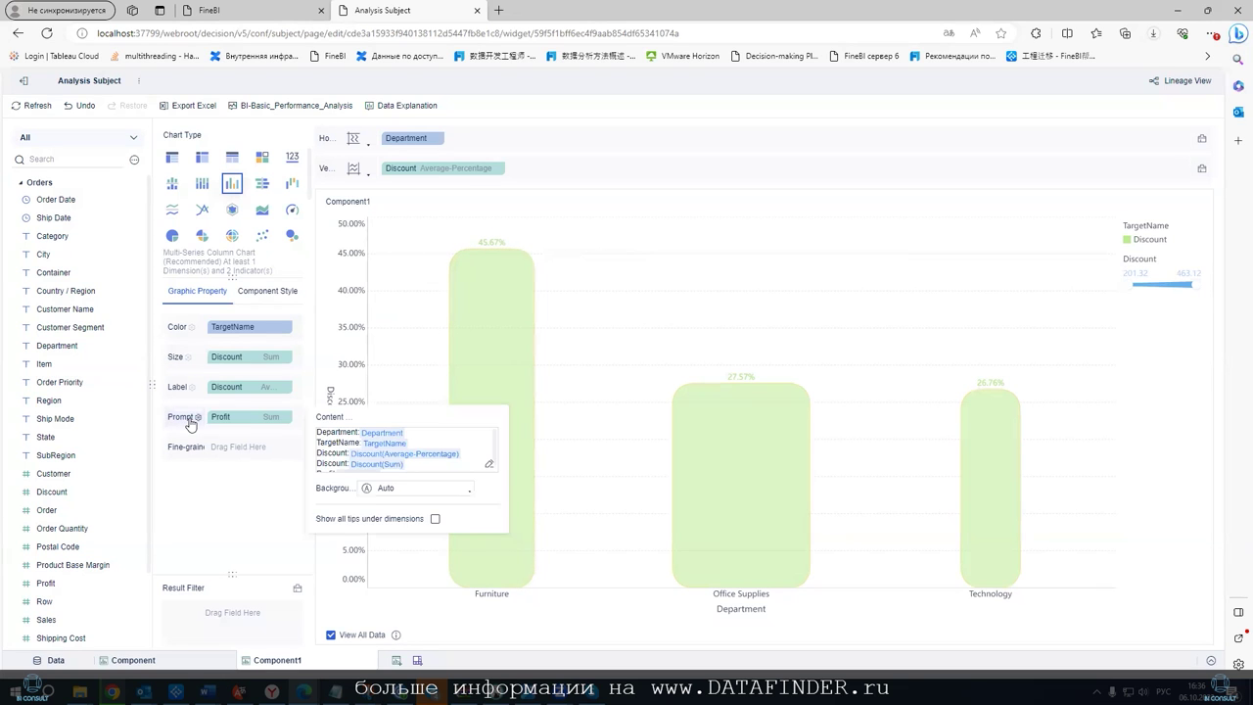
click(389, 488)
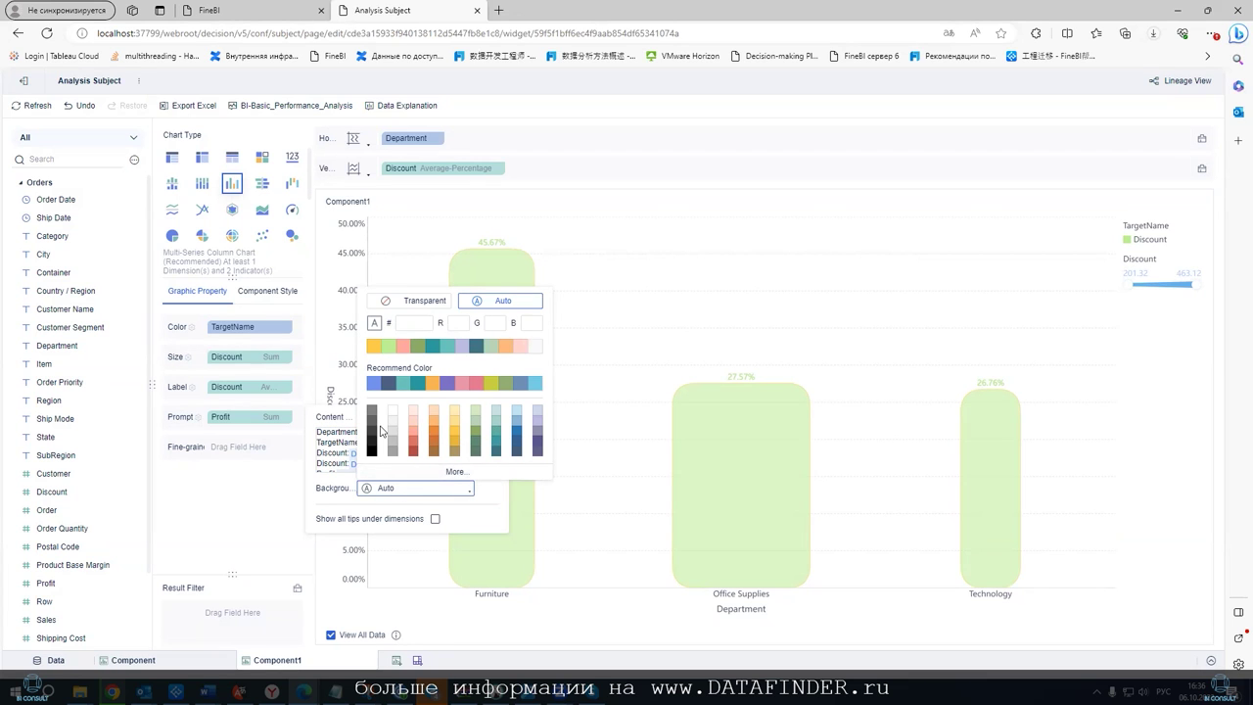
click(200, 497)
mouse_move(480, 378)
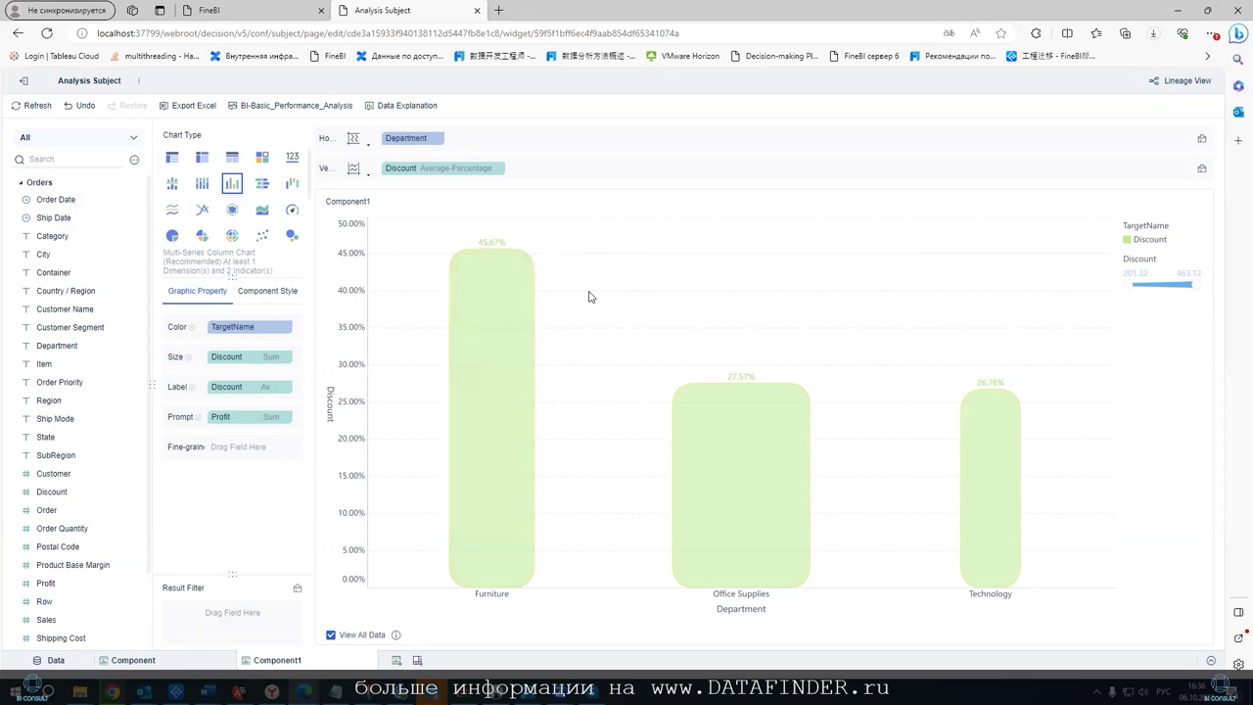
mouse_move(512, 316)
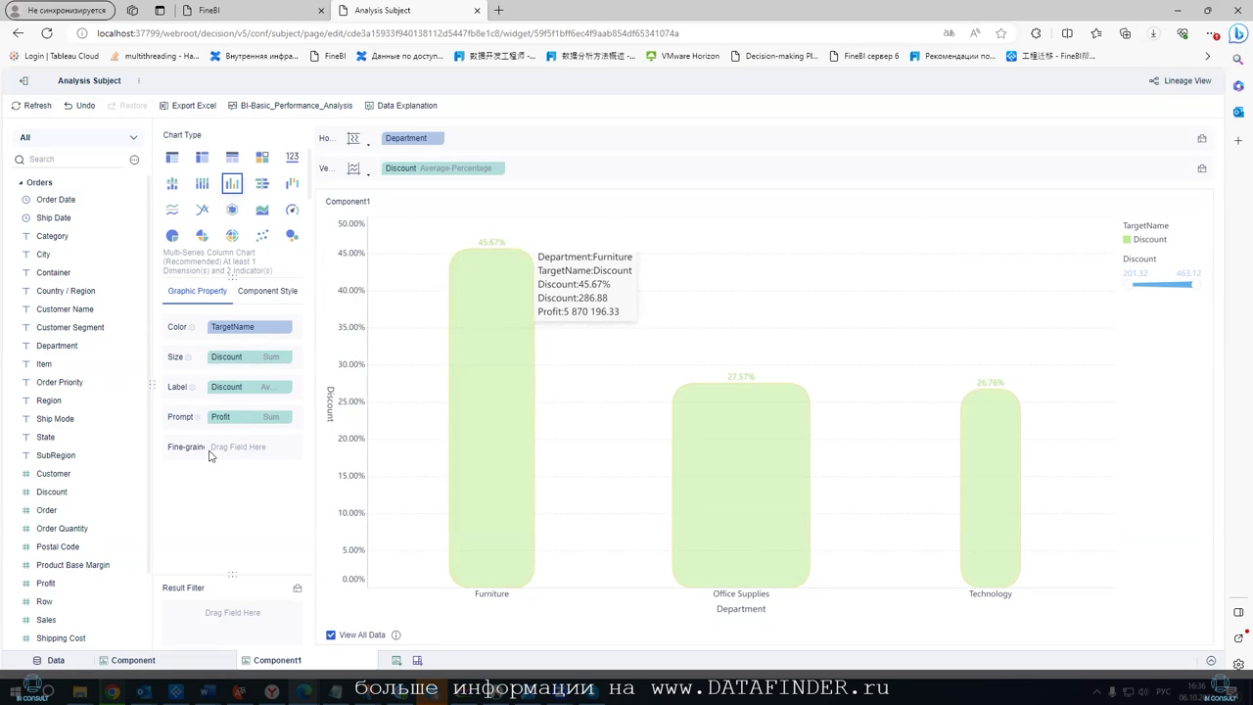
Split the columns by Customer Name using the Fine-grain property and turn on stacking for the vertical-axis Discount indicator
drag(84, 309, 245, 446)
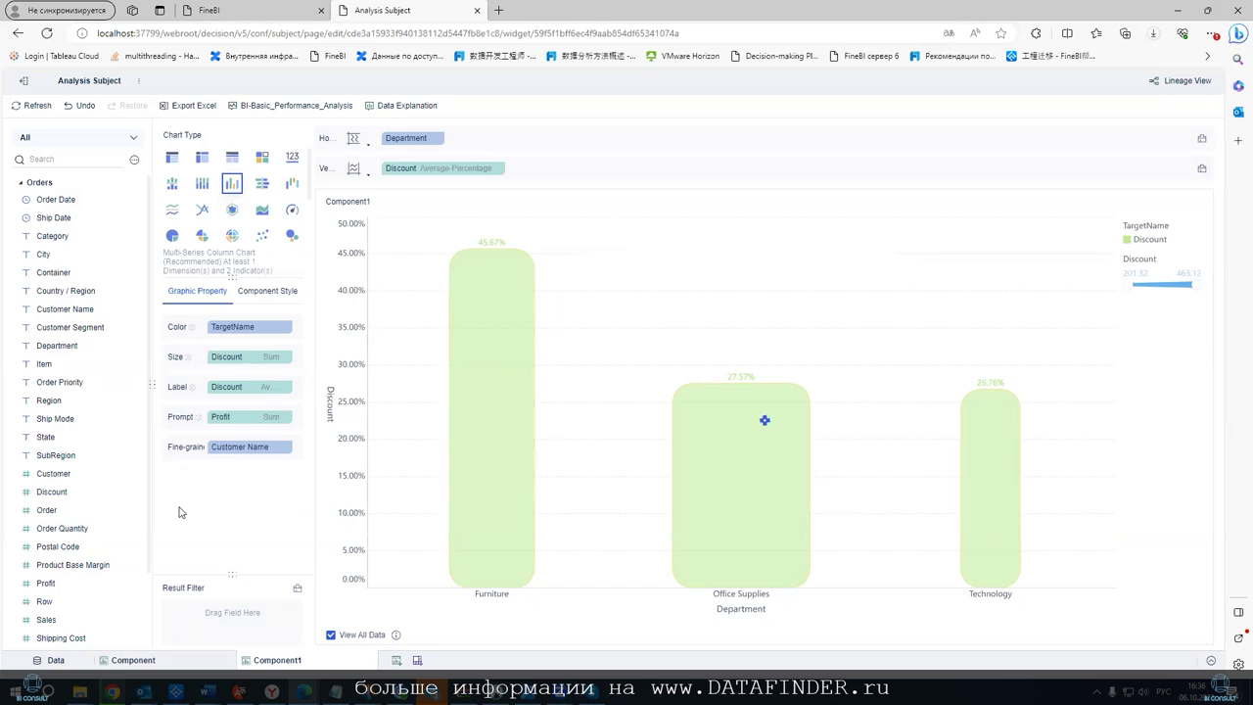
click(497, 169)
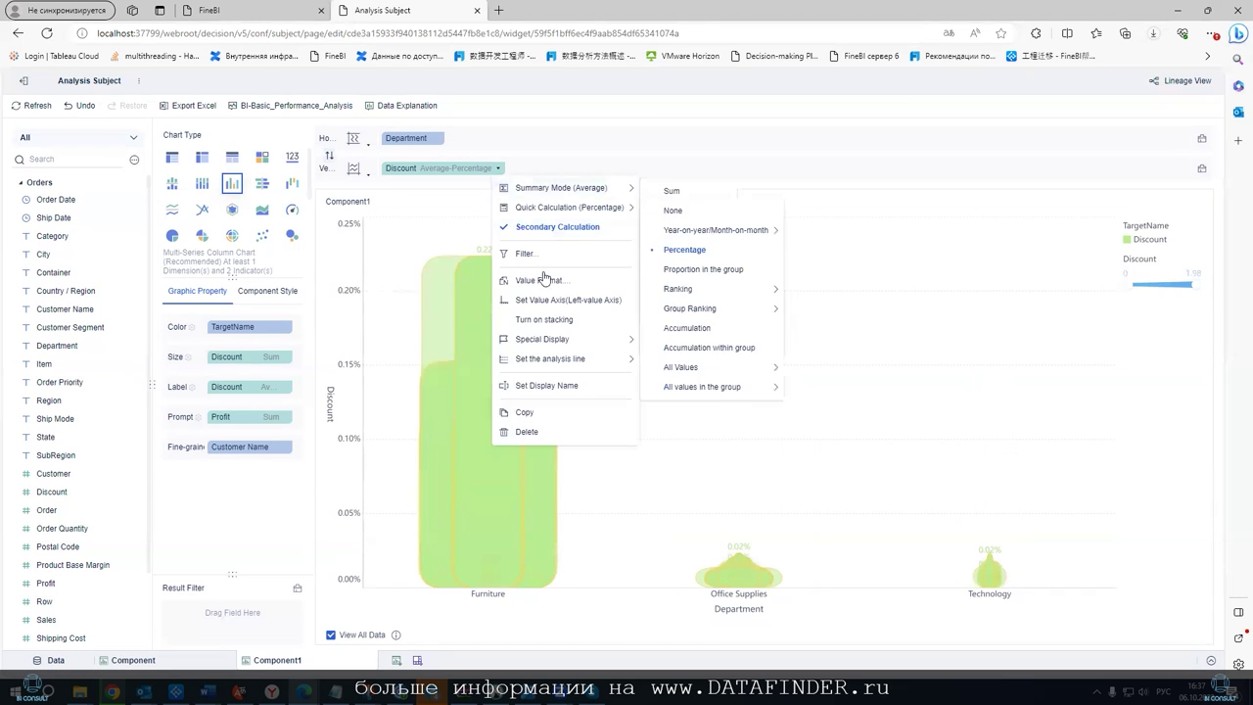
click(534, 319)
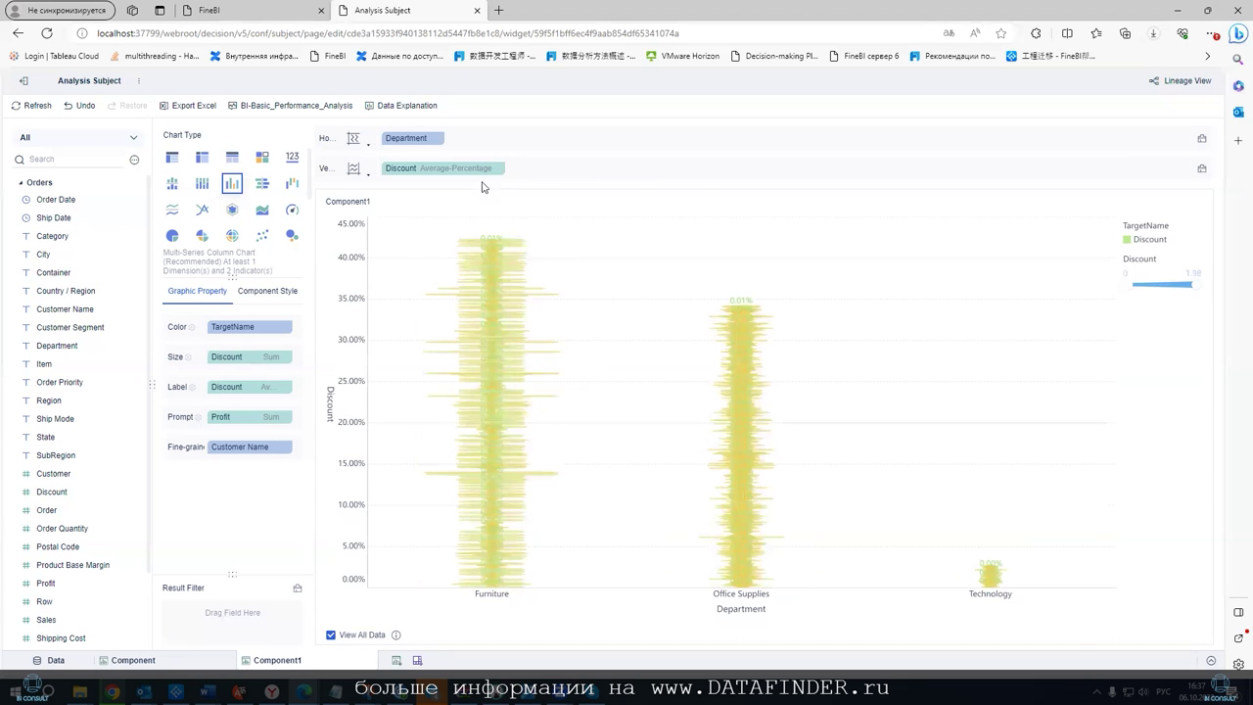
Replace Customer Name with Region in the chart's Fine-grain property
click(285, 447)
mouse_move(291, 470)
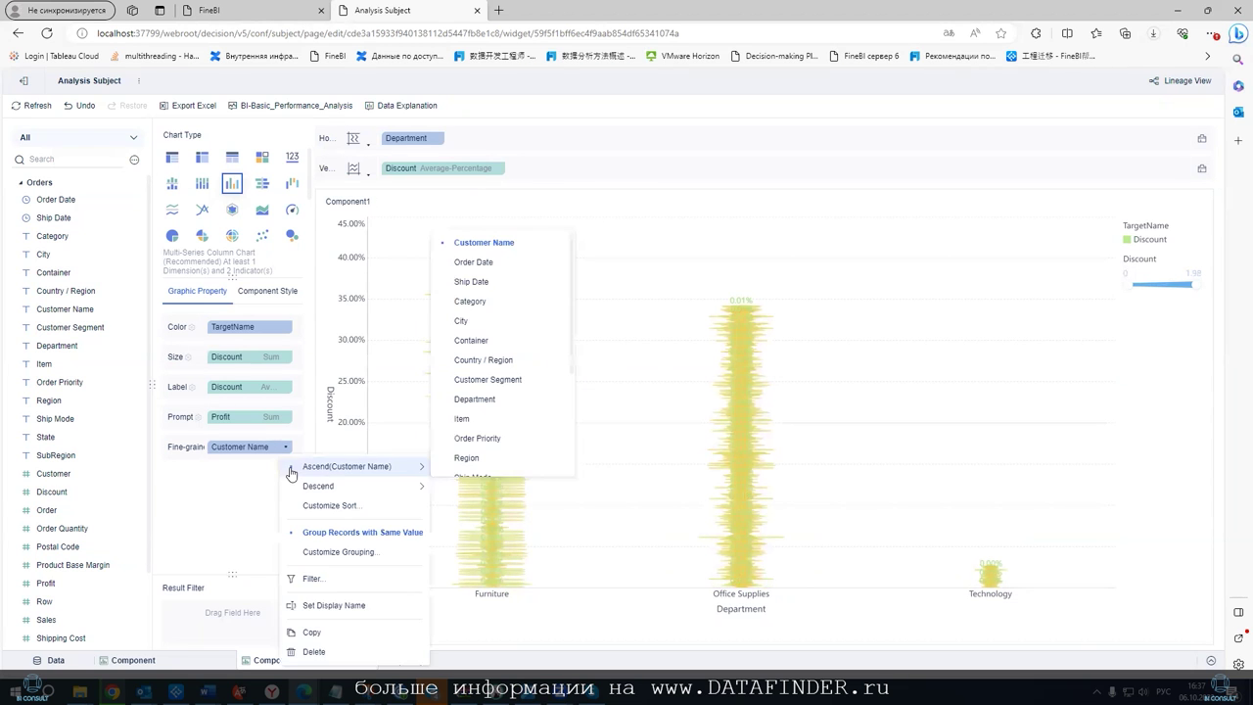
click(311, 652)
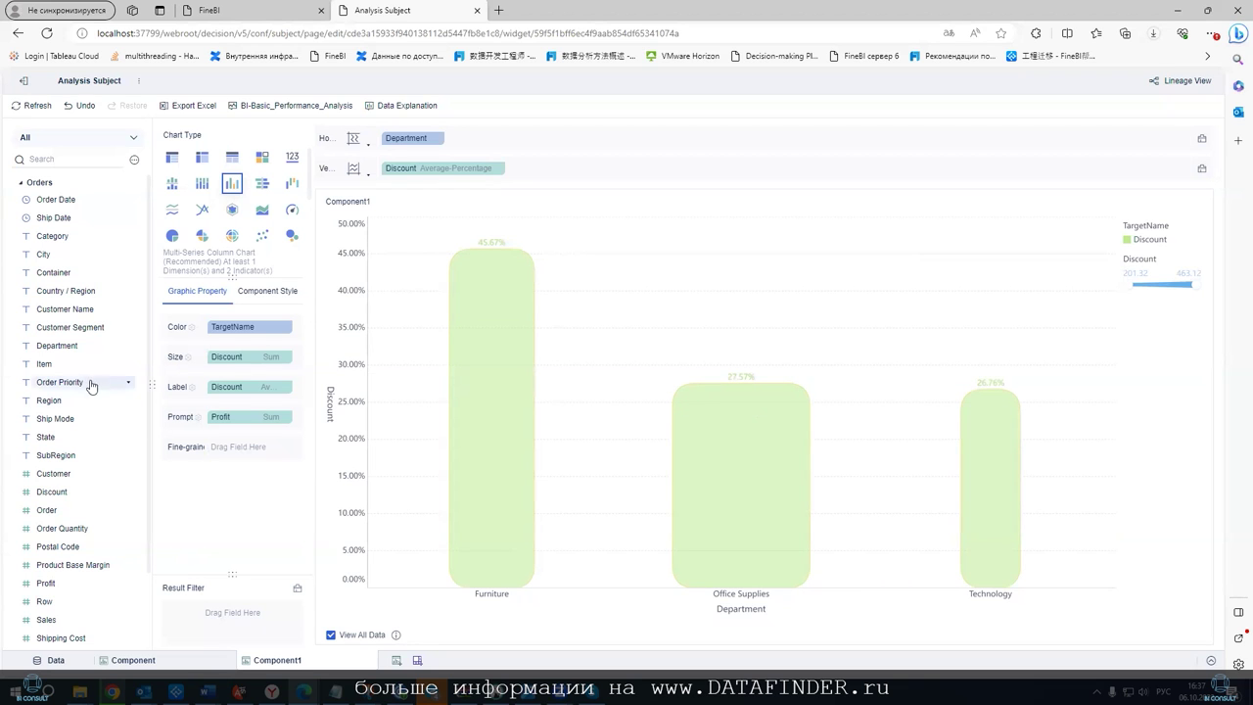
drag(61, 406, 235, 446)
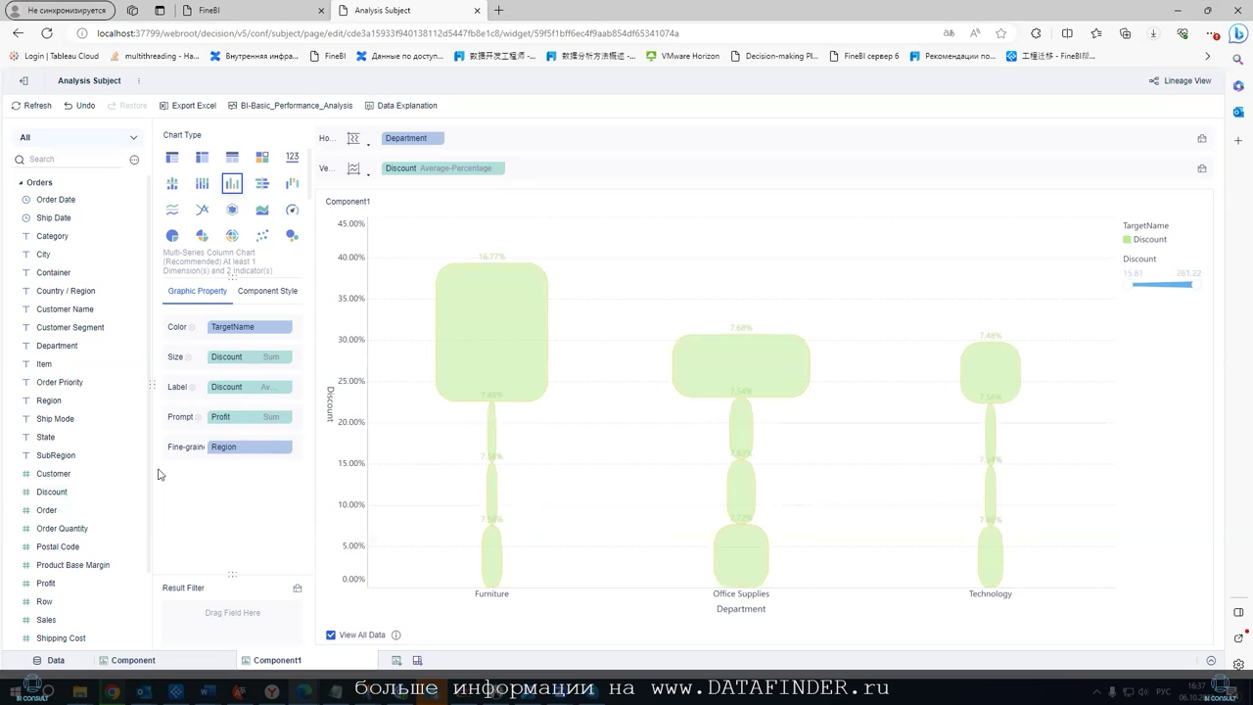
Turn off stacking for the vertical-axis Discount indicator to compare the overlapping columns, and turn stacking back on
click(498, 168)
mouse_move(543, 189)
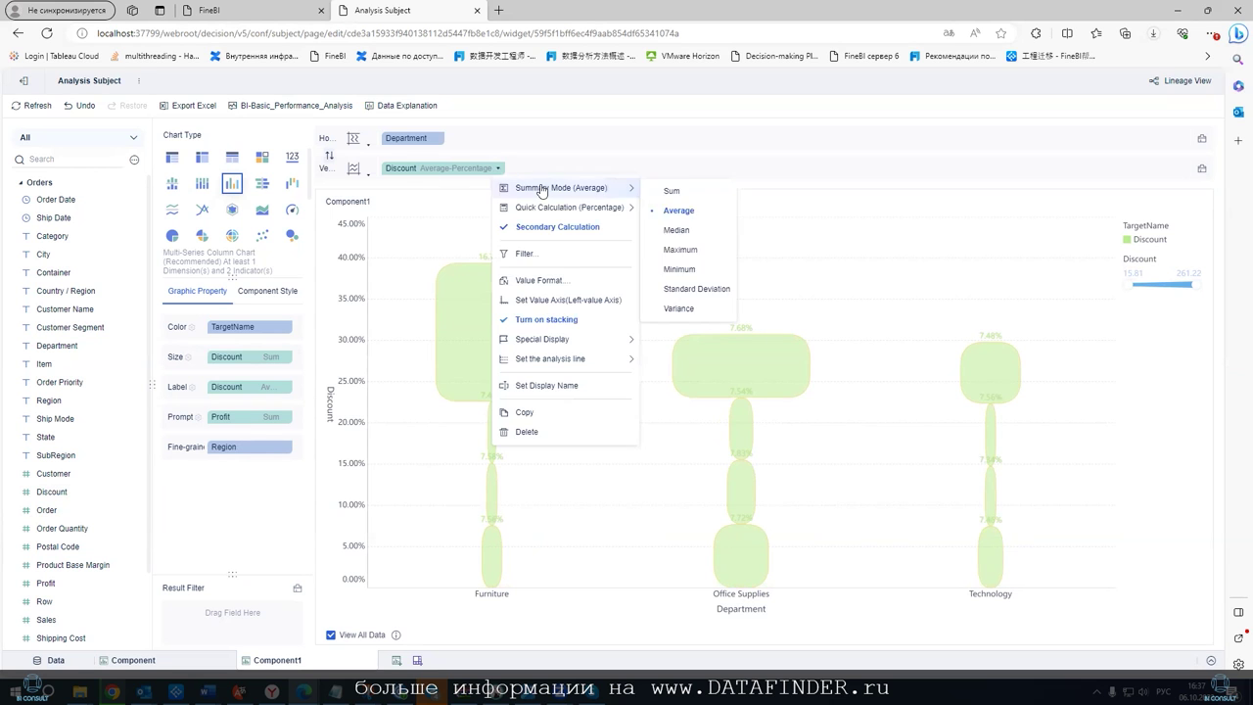
click(540, 321)
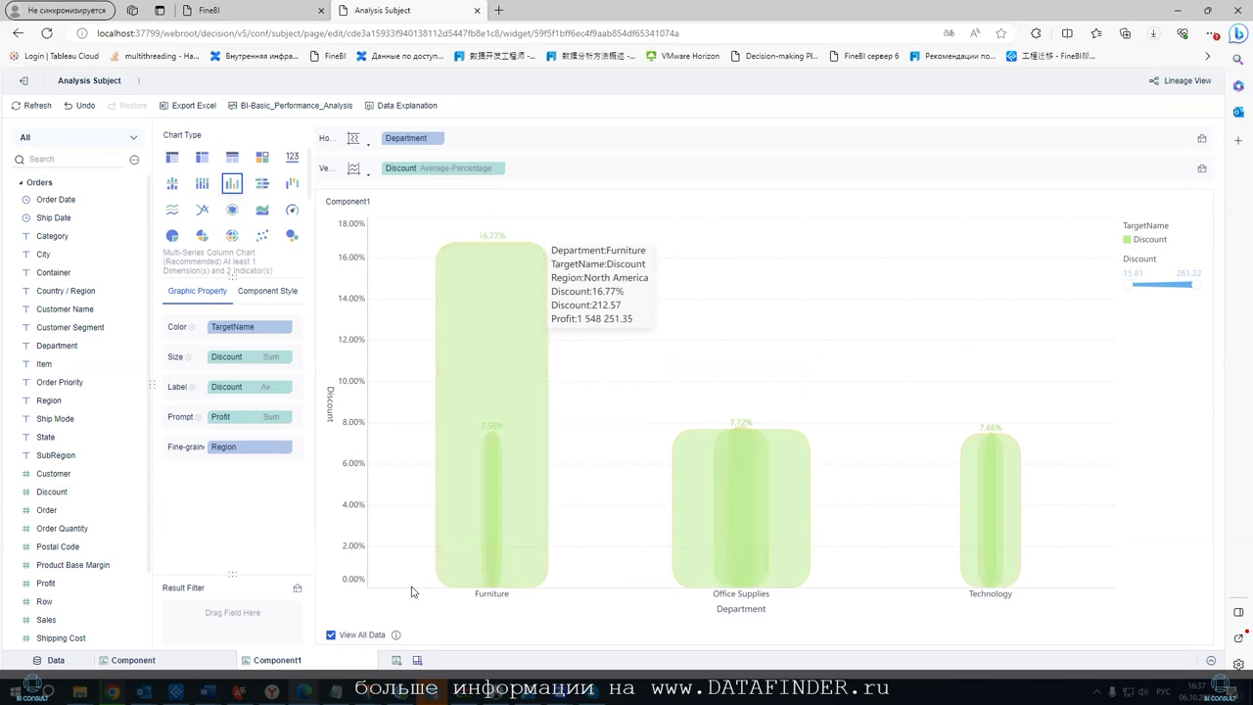
click(500, 169)
mouse_move(526, 198)
click(686, 361)
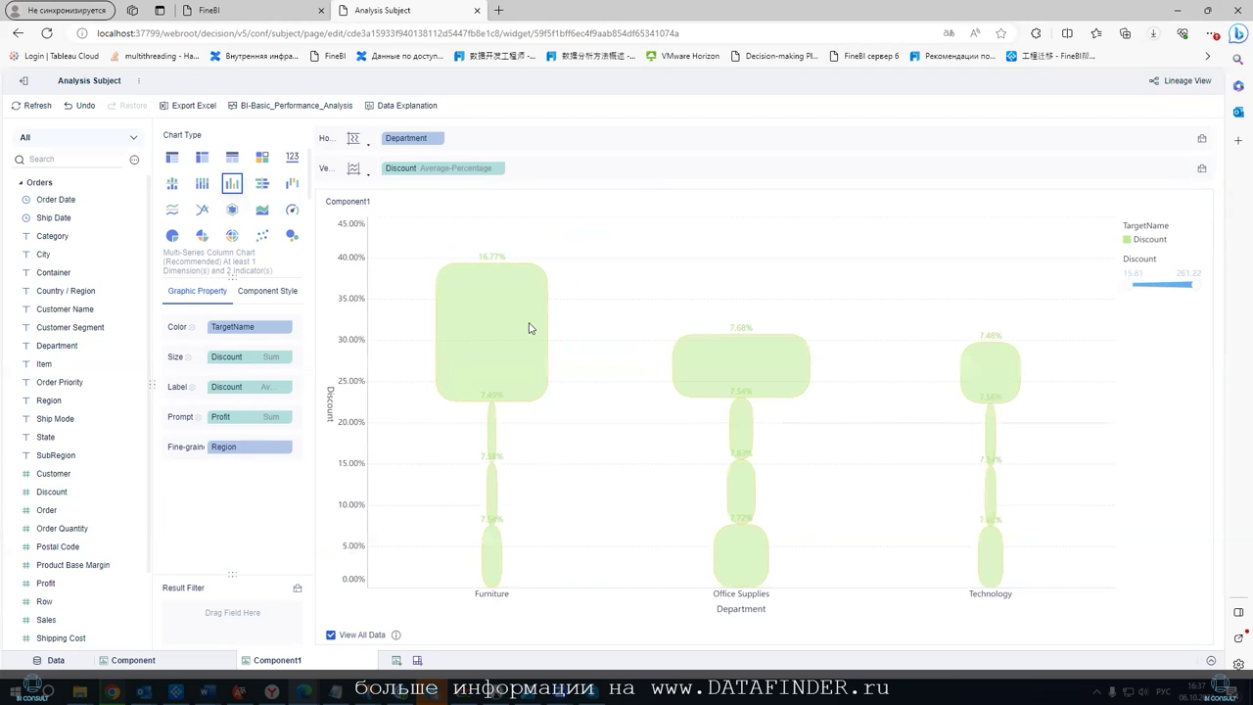
Look over the axis and grid line styles, place the legend above the chart at the left, and set its font to Custom
click(283, 292)
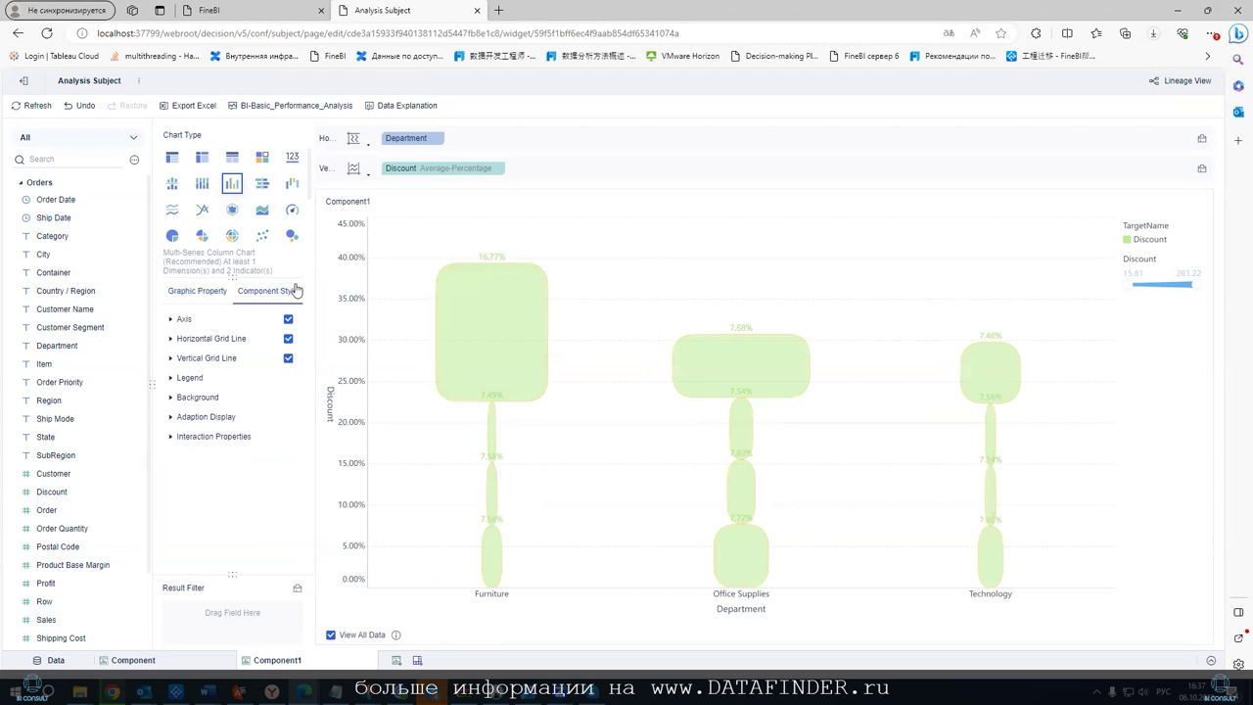
click(170, 320)
click(171, 379)
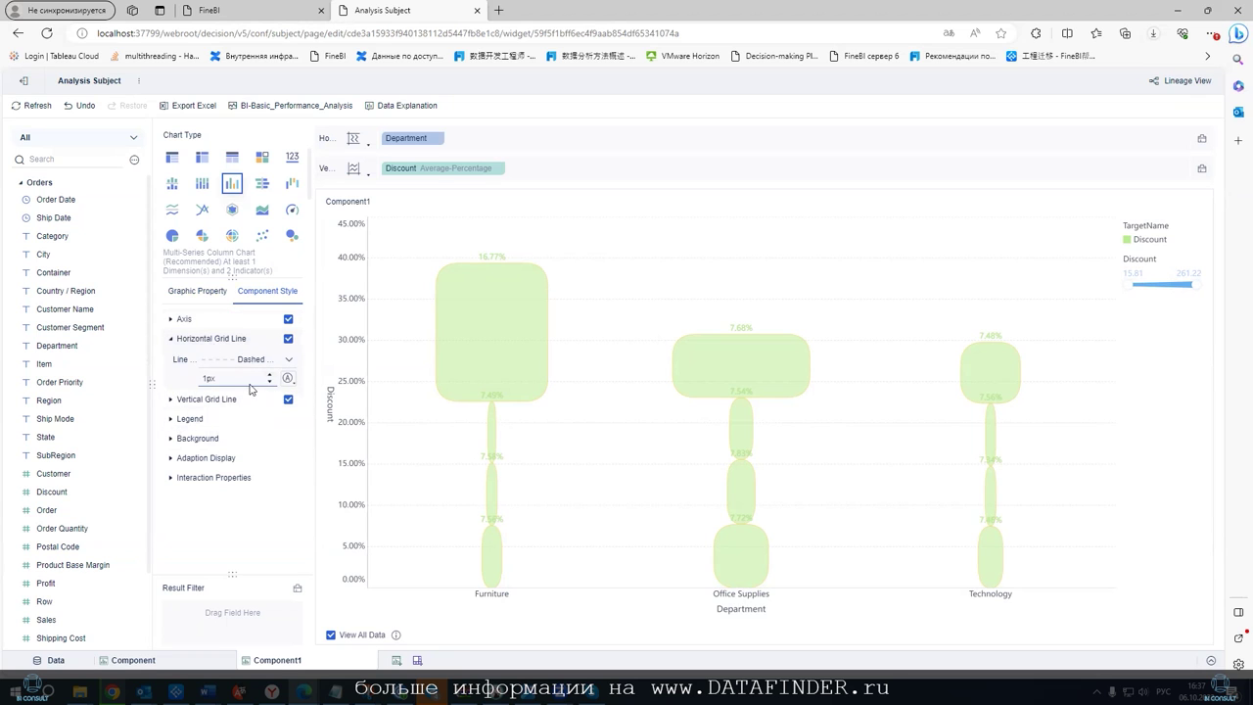
click(171, 398)
click(171, 419)
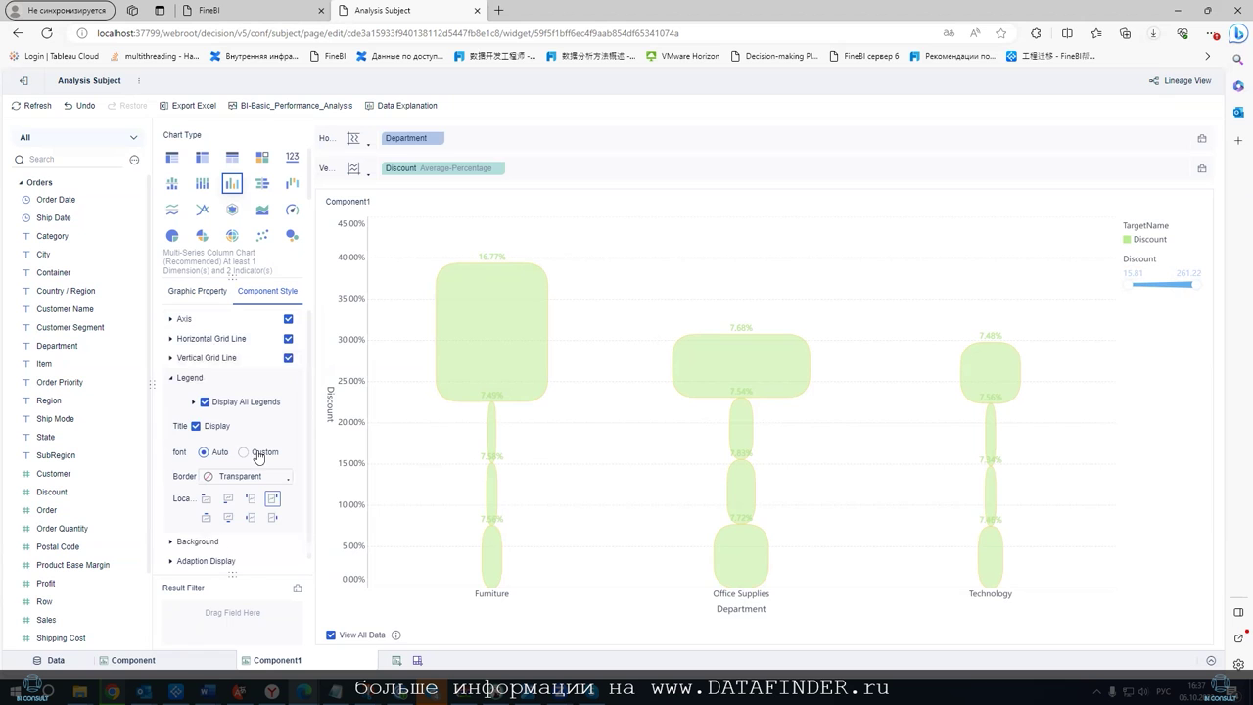
scroll(264, 416, down, 1)
click(206, 483)
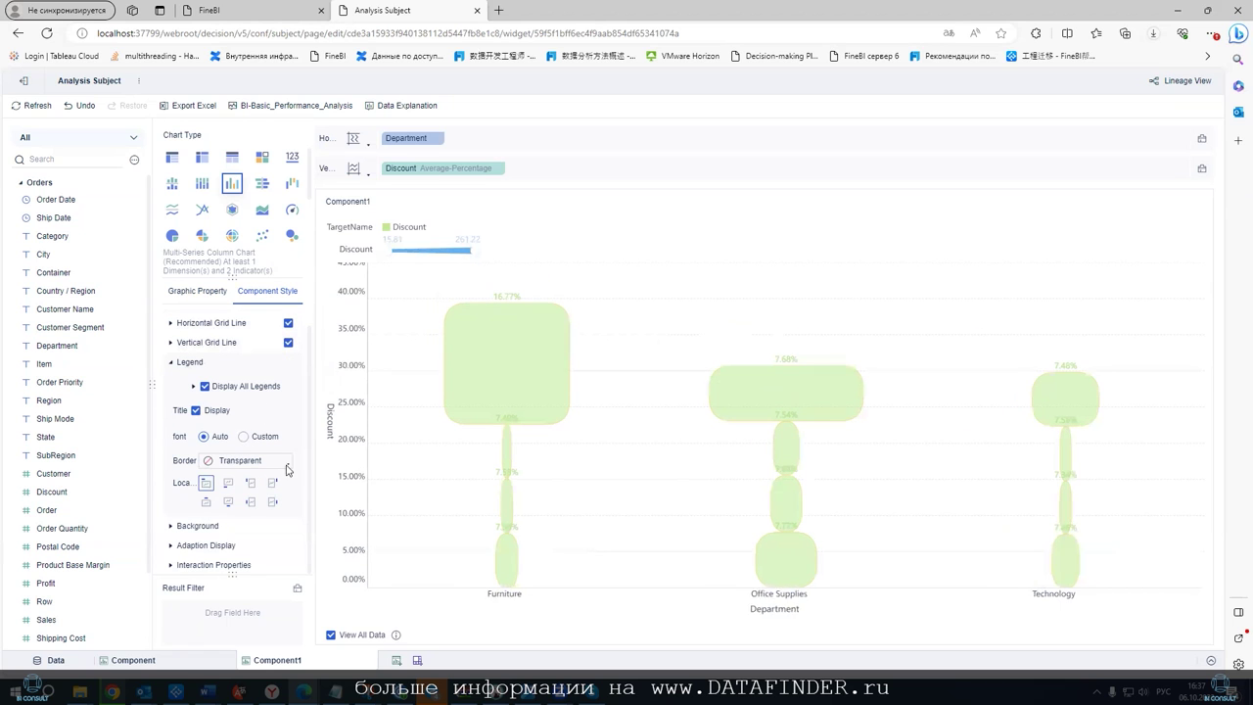
click(241, 437)
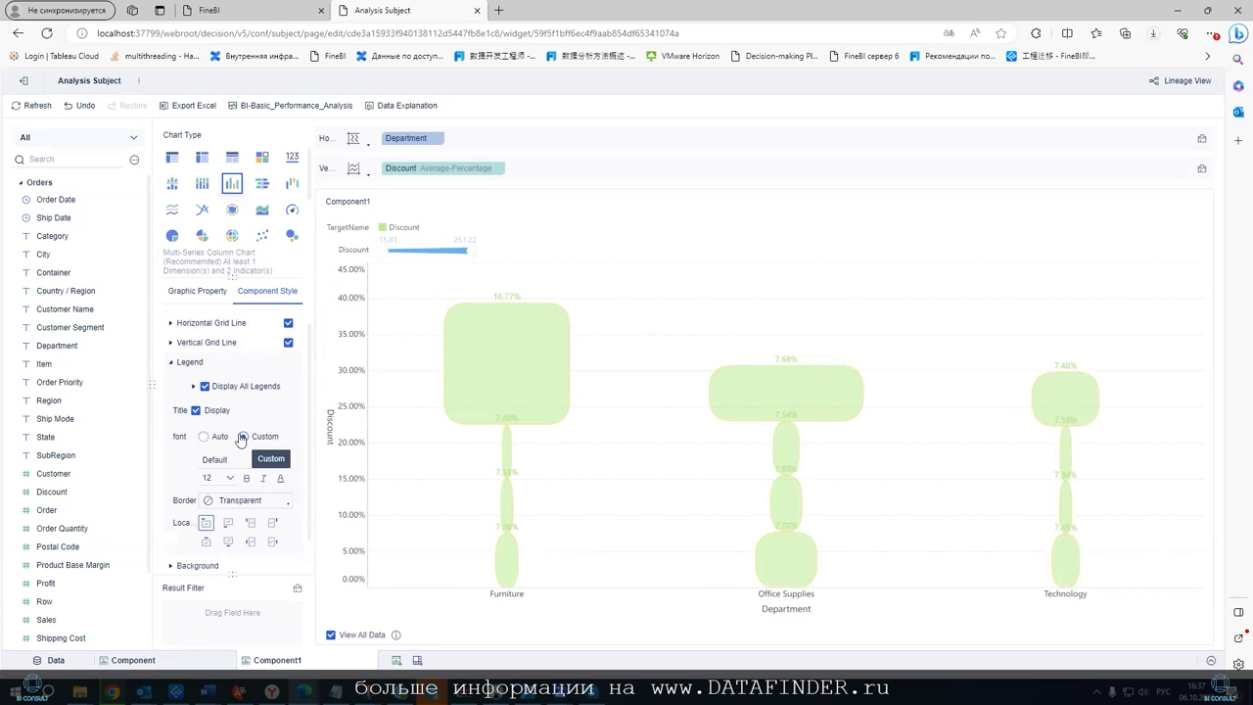
scroll(253, 456, down, 2)
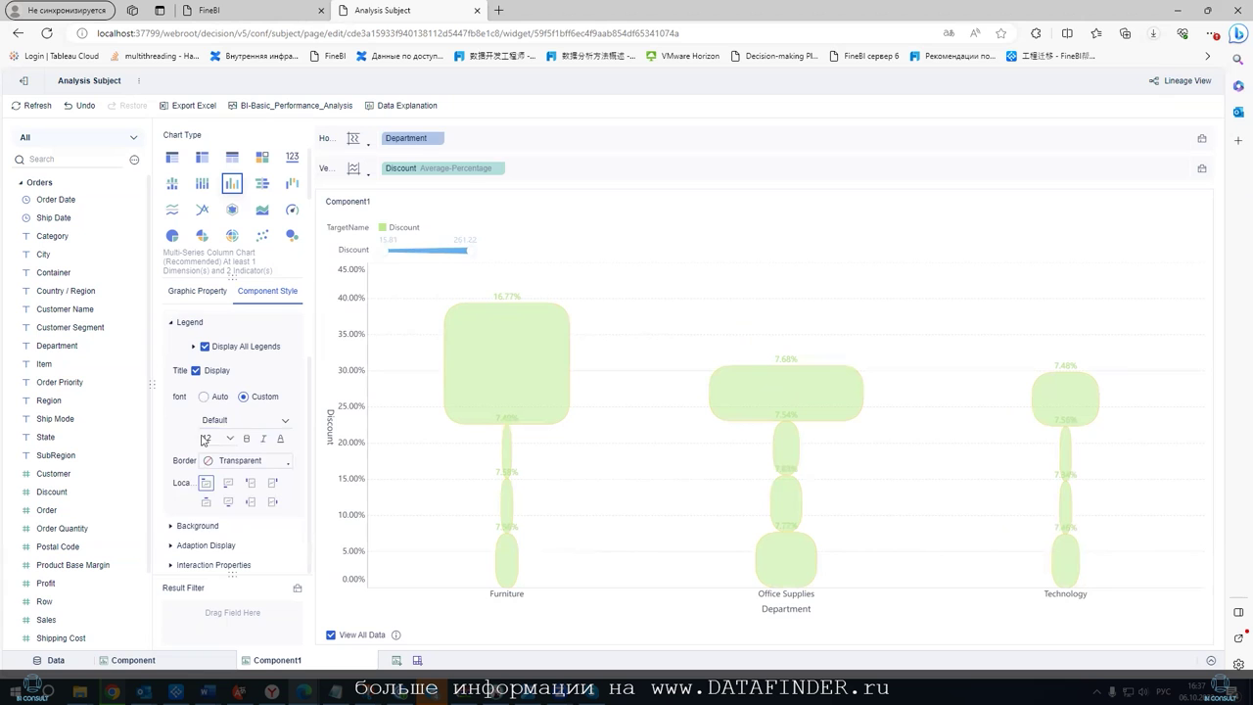
Look over the component background settings and set the chart's display to Overall adaptation
click(169, 526)
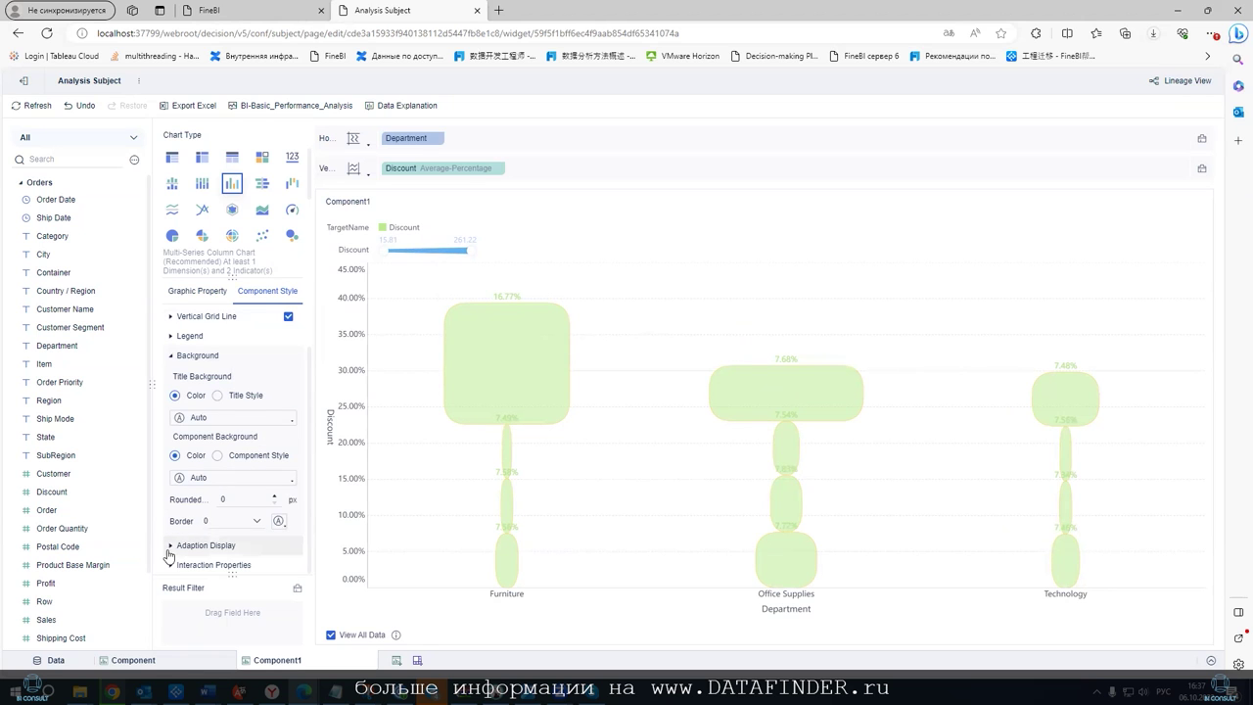
click(201, 546)
click(177, 462)
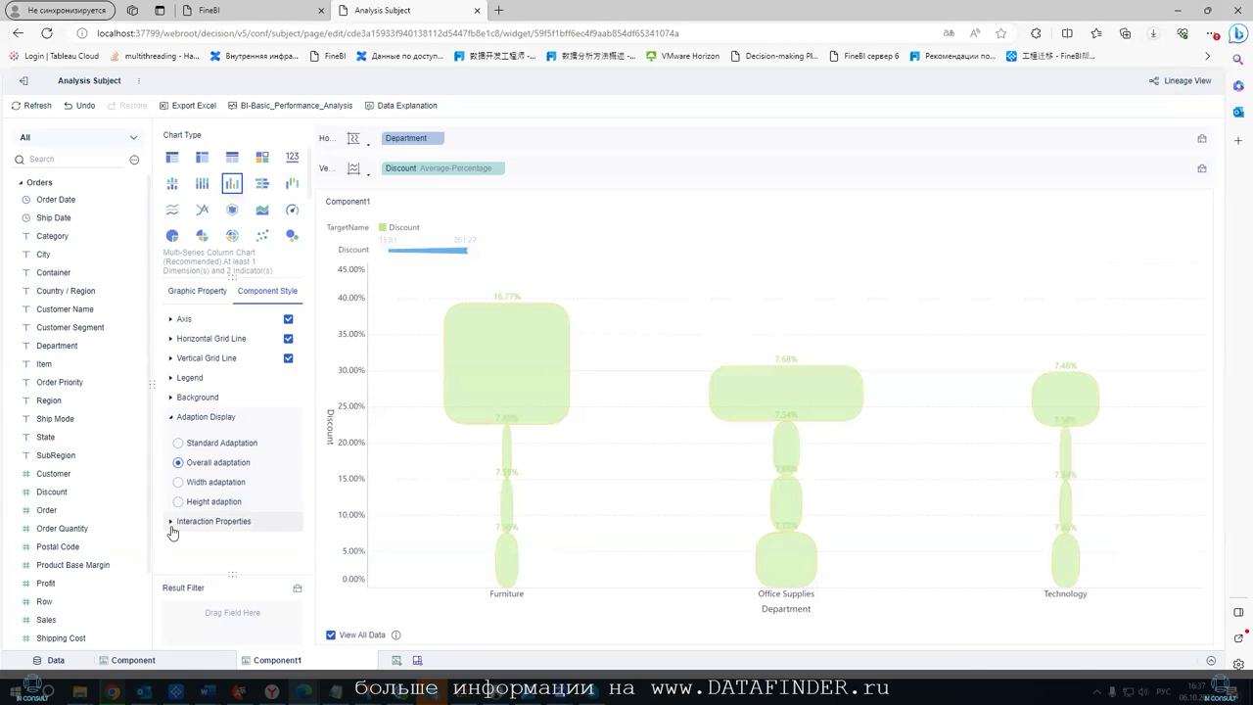
click(192, 291)
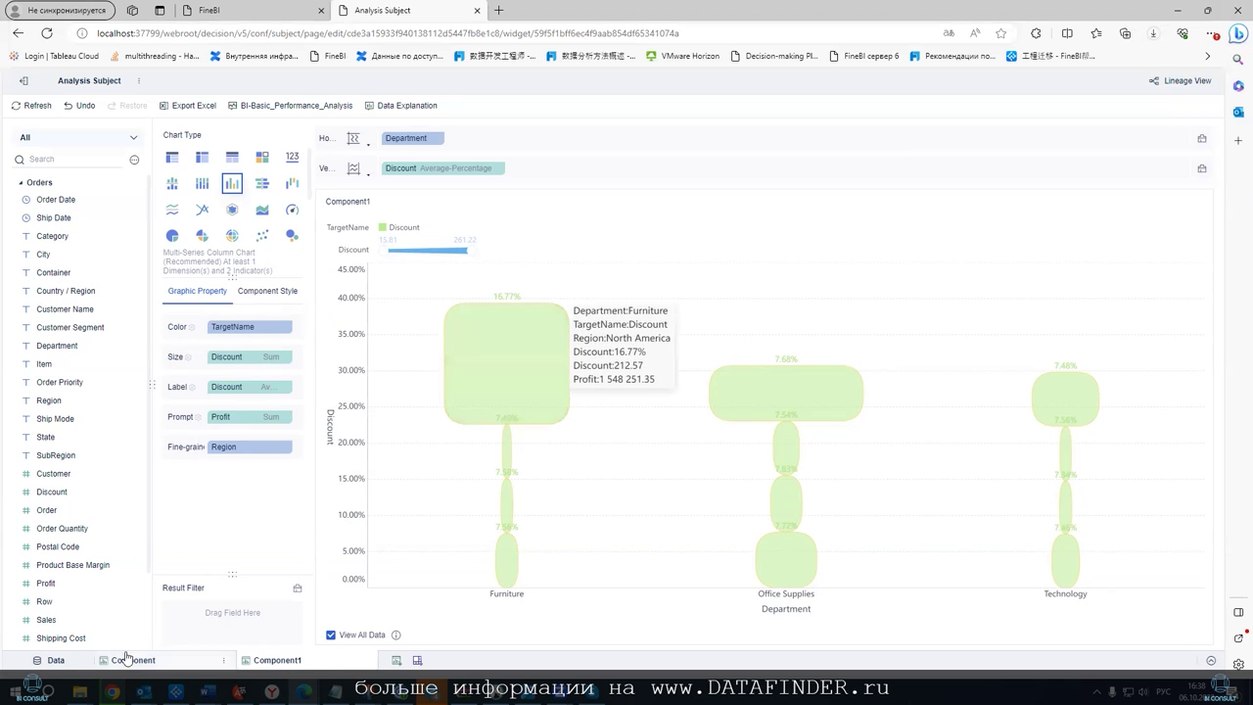
Create a dashboard and place Component1 and Component side by side on it
click(418, 662)
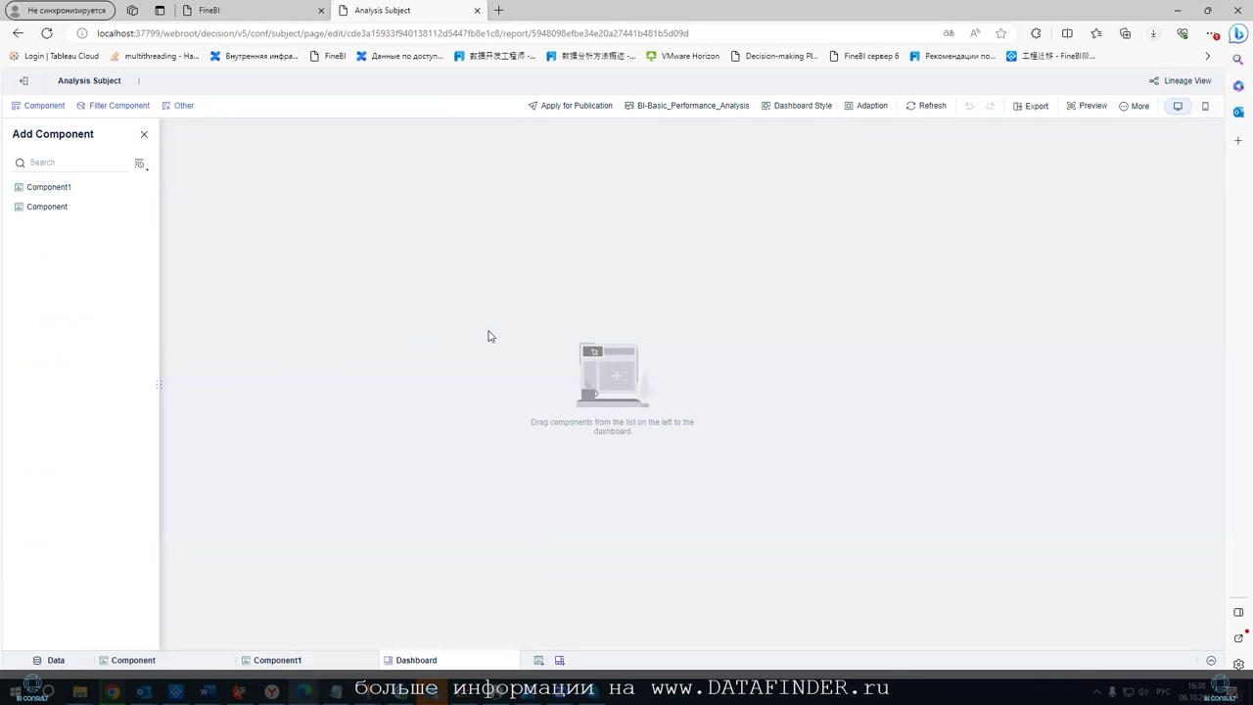
click(141, 187)
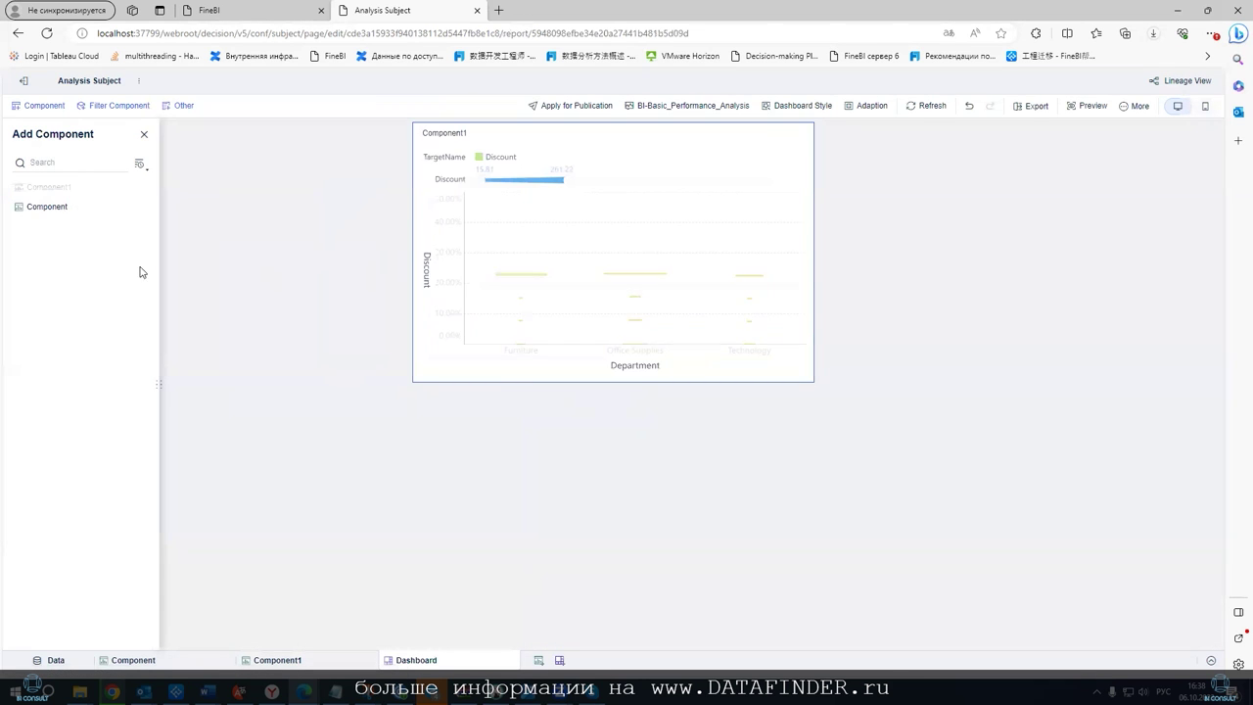
drag(48, 208, 915, 140)
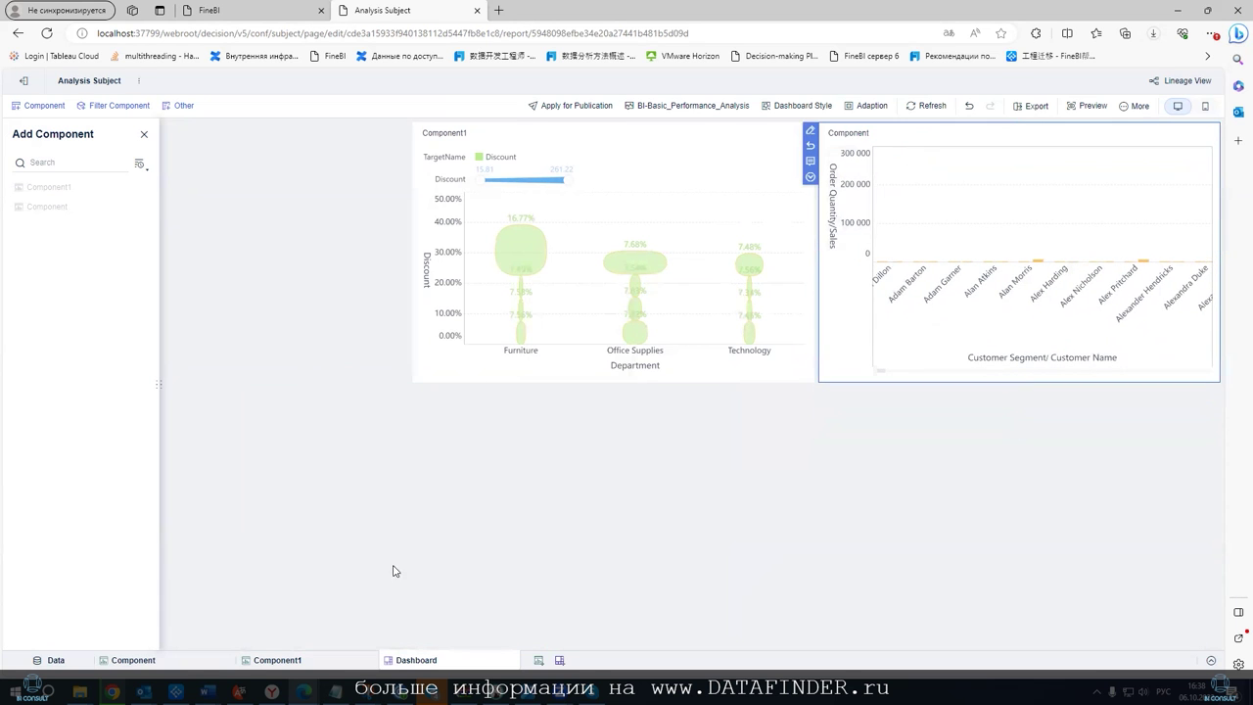
Create a second dashboard containing Component1 and view the sorting options of the component list
click(556, 661)
drag(94, 188, 421, 253)
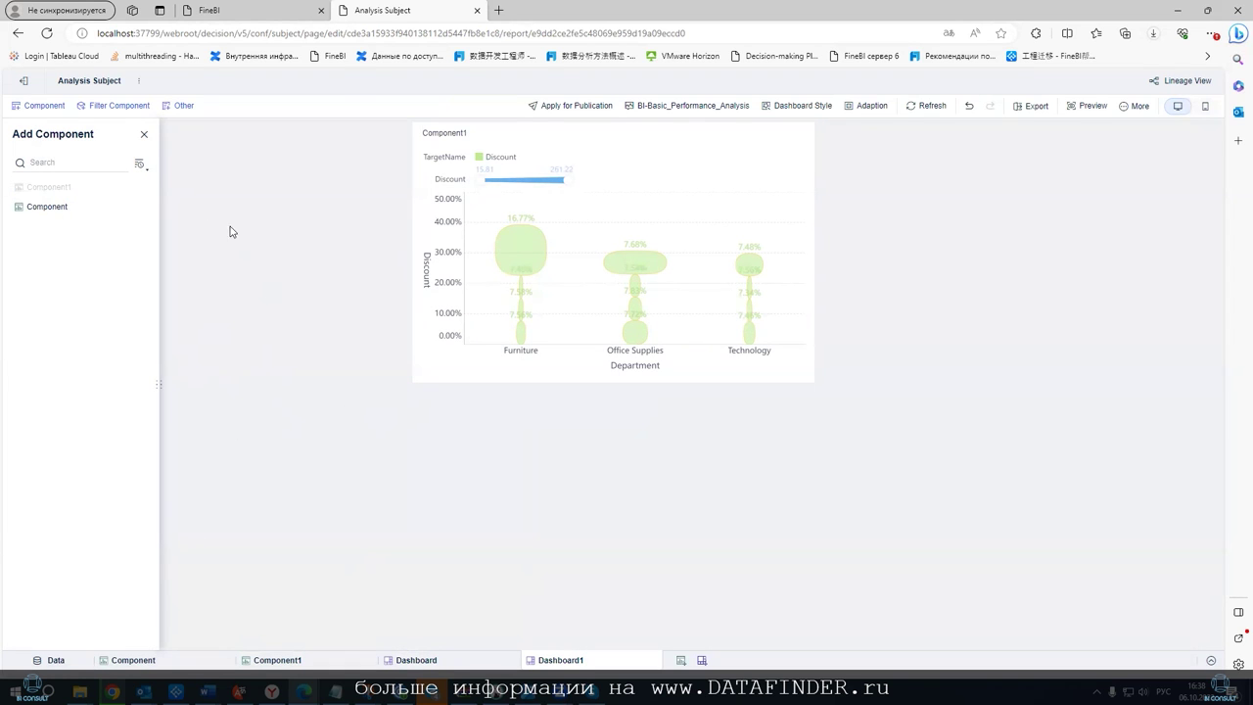
click(144, 134)
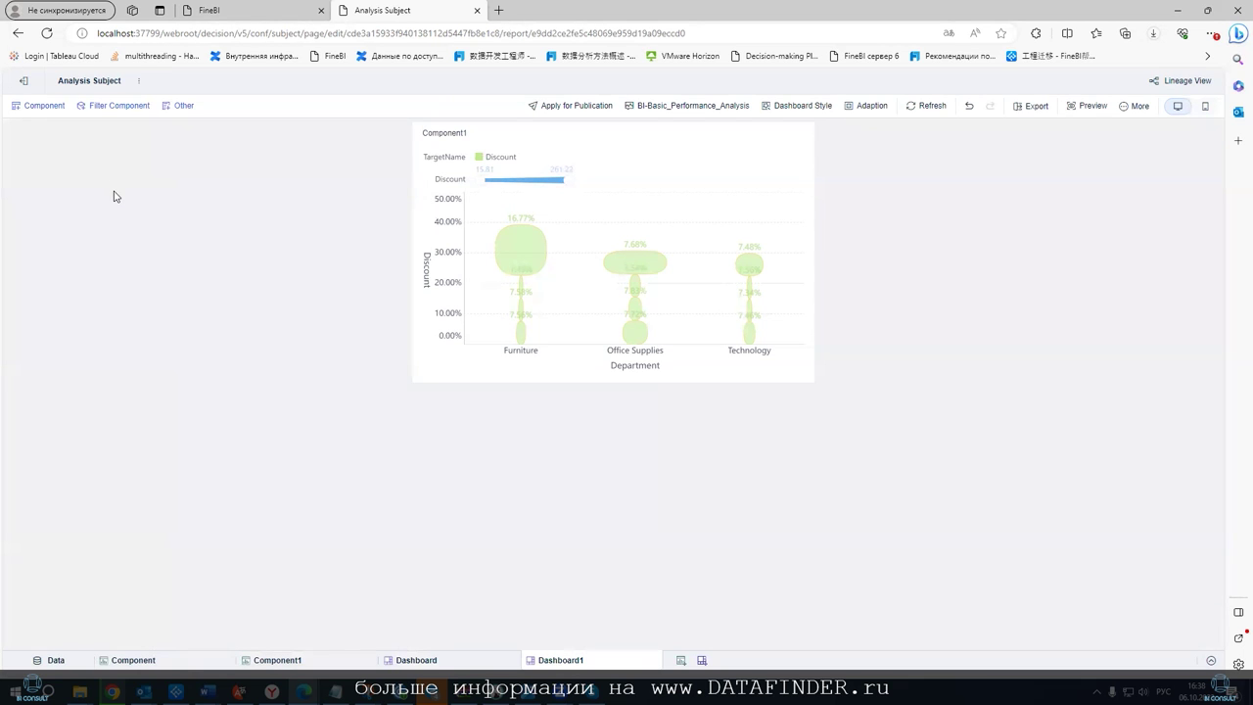
click(39, 107)
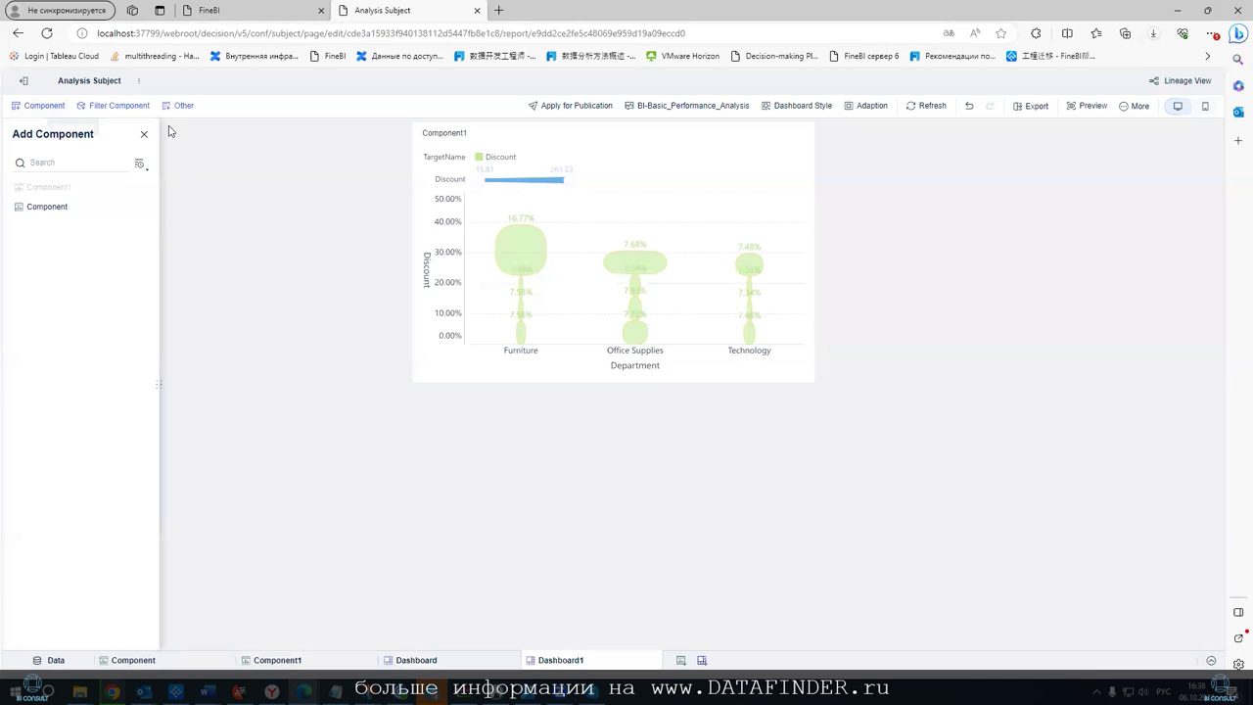
click(140, 164)
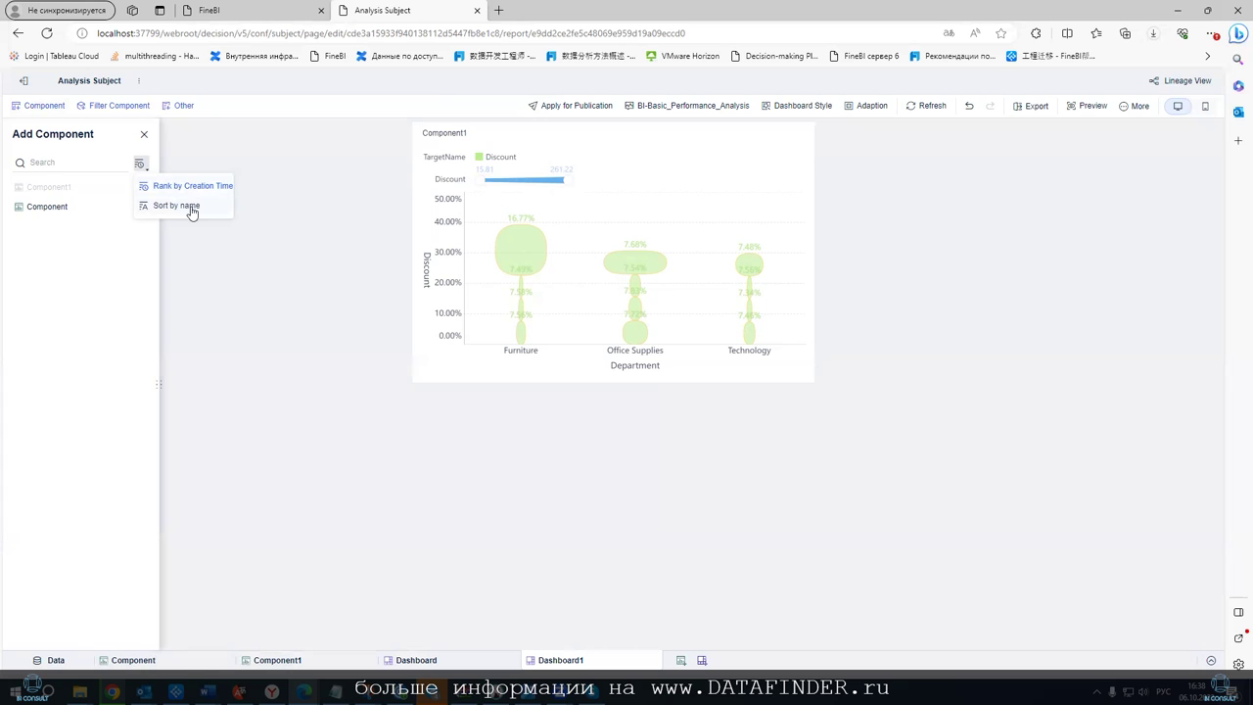
click(144, 134)
Add a Year filter without a bound field above Component1 and shift the chart left beneath it
click(130, 106)
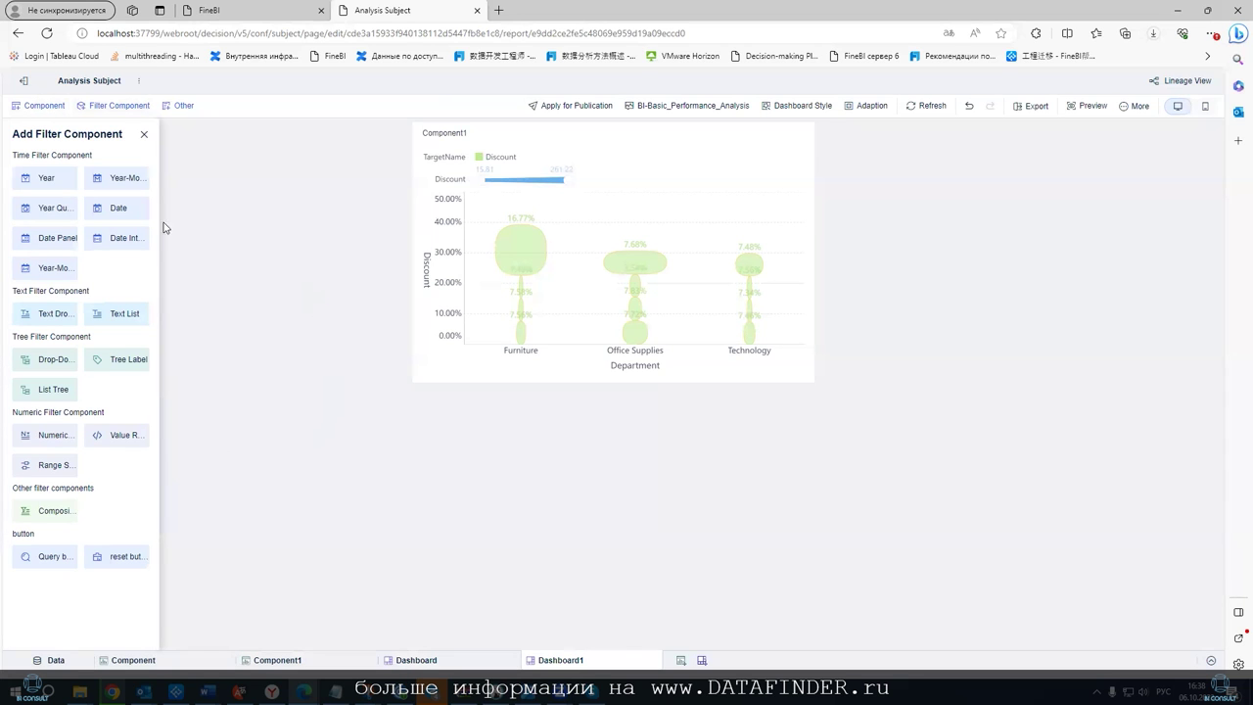
drag(29, 182, 244, 185)
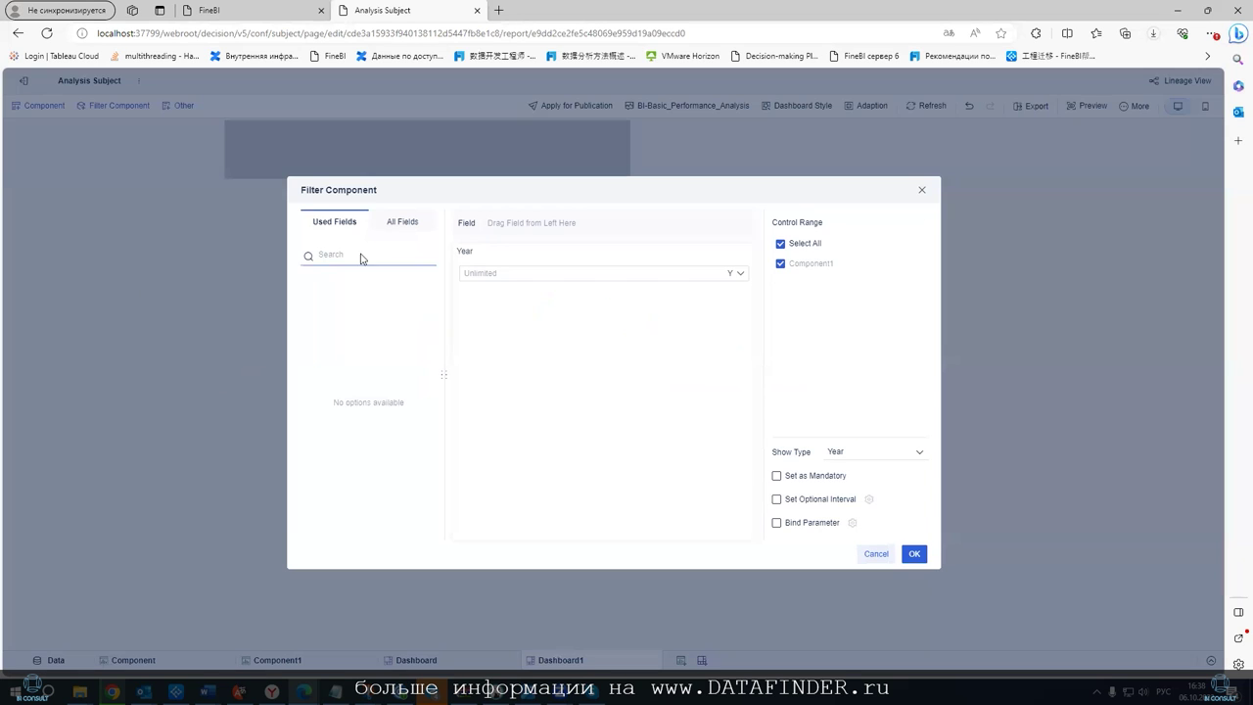
click(915, 554)
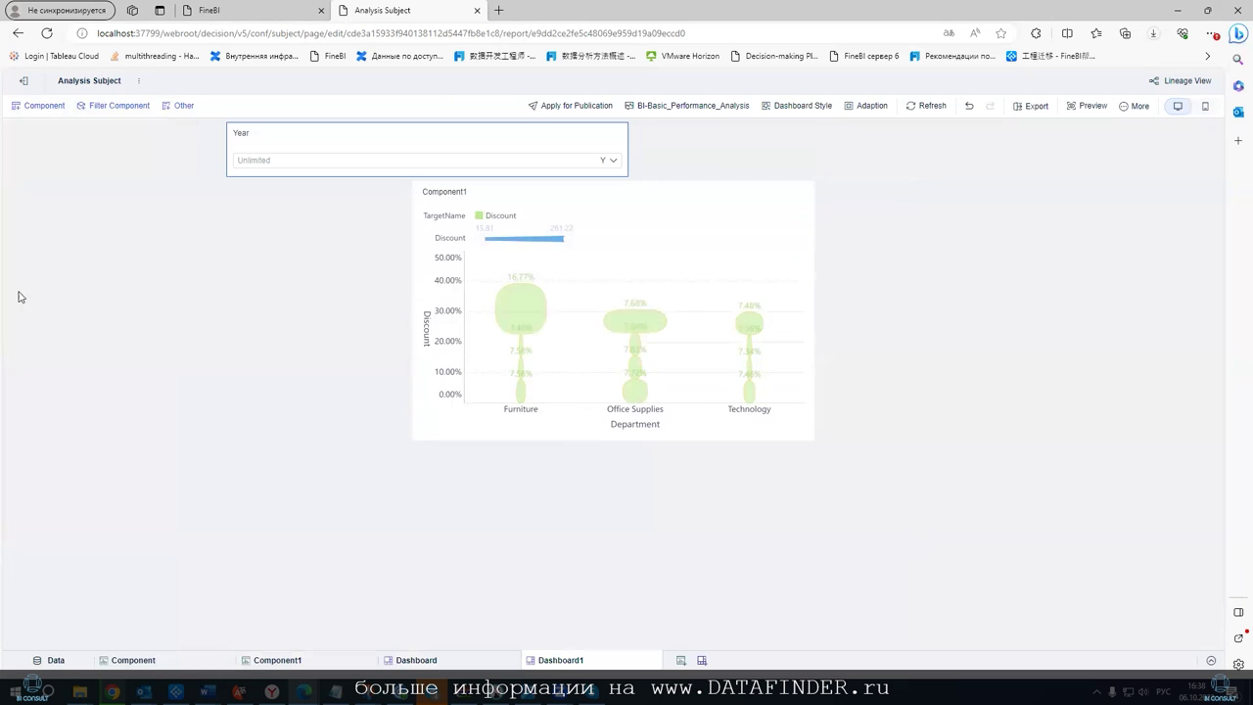
drag(540, 186, 381, 193)
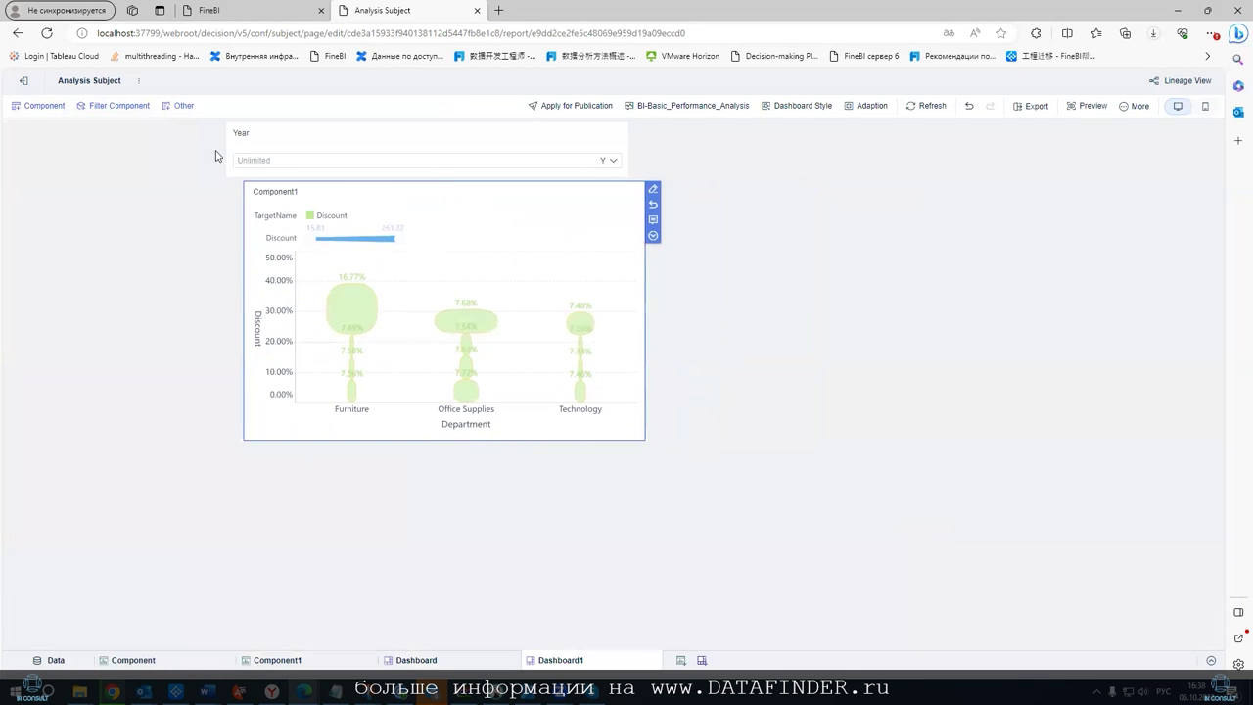
Add a text component, an image component, a web component and a tab component to the dashboard
click(176, 105)
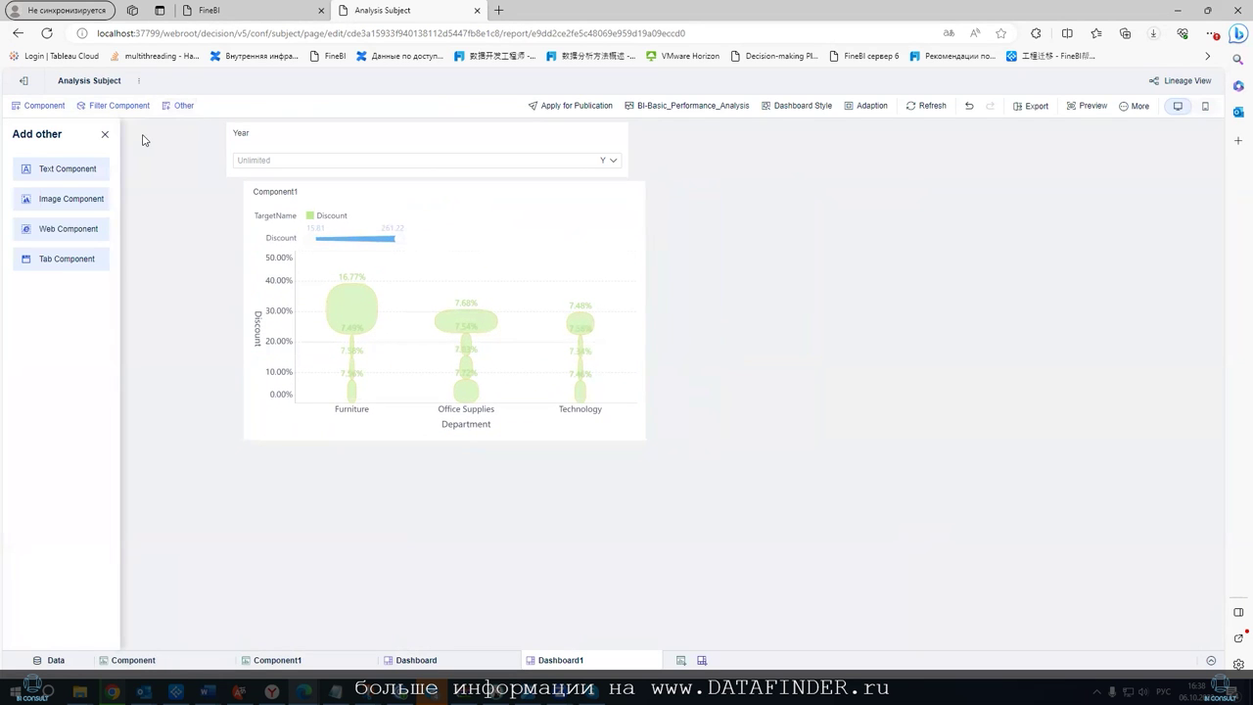
click(59, 168)
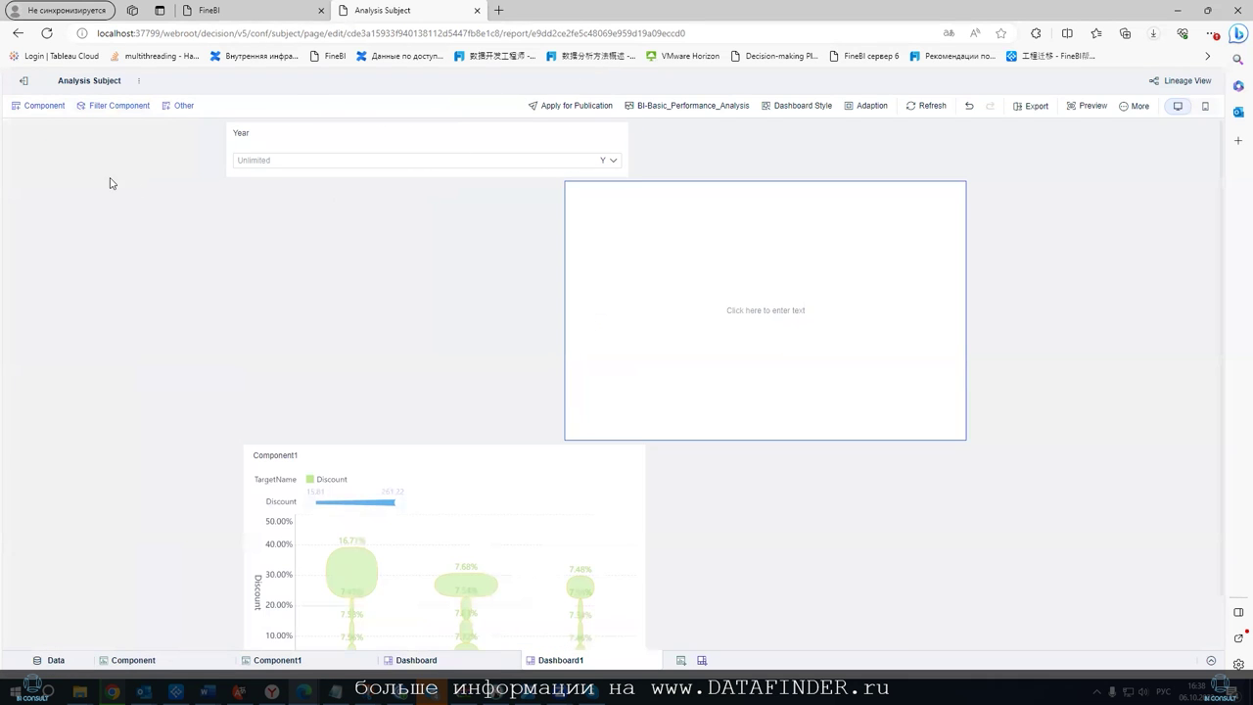
click(181, 105)
click(78, 199)
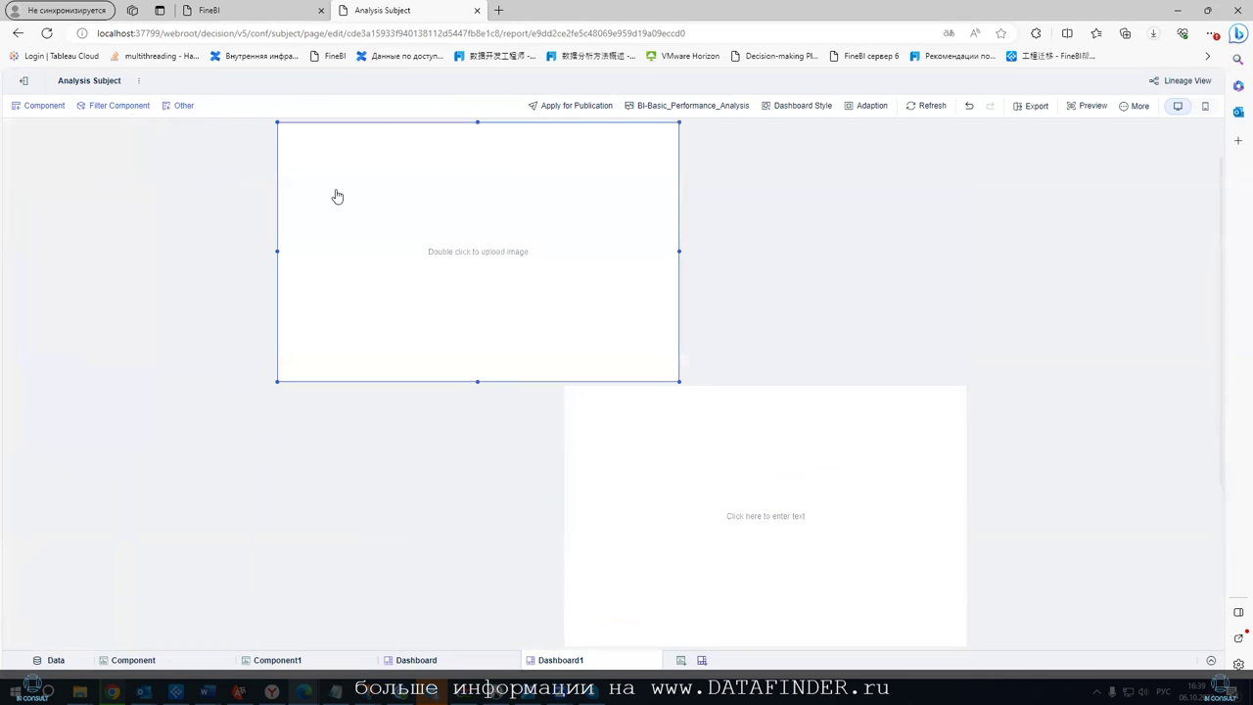
click(161, 104)
click(46, 228)
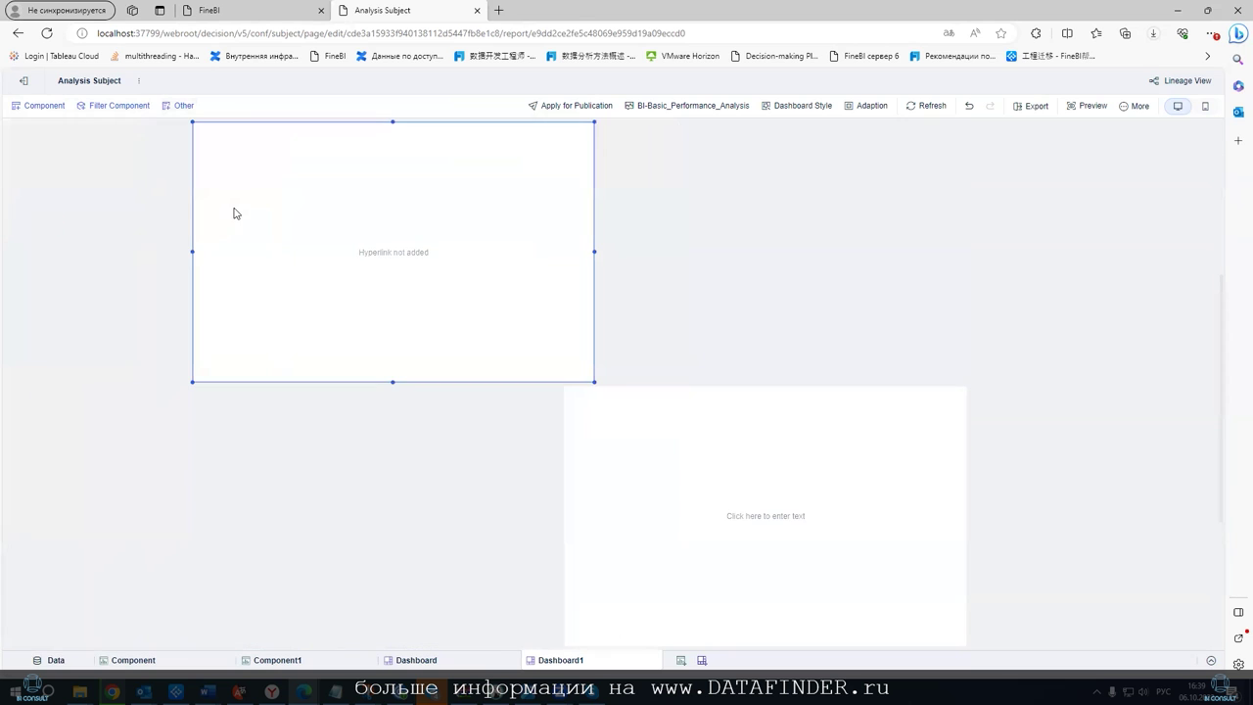
click(181, 105)
click(55, 257)
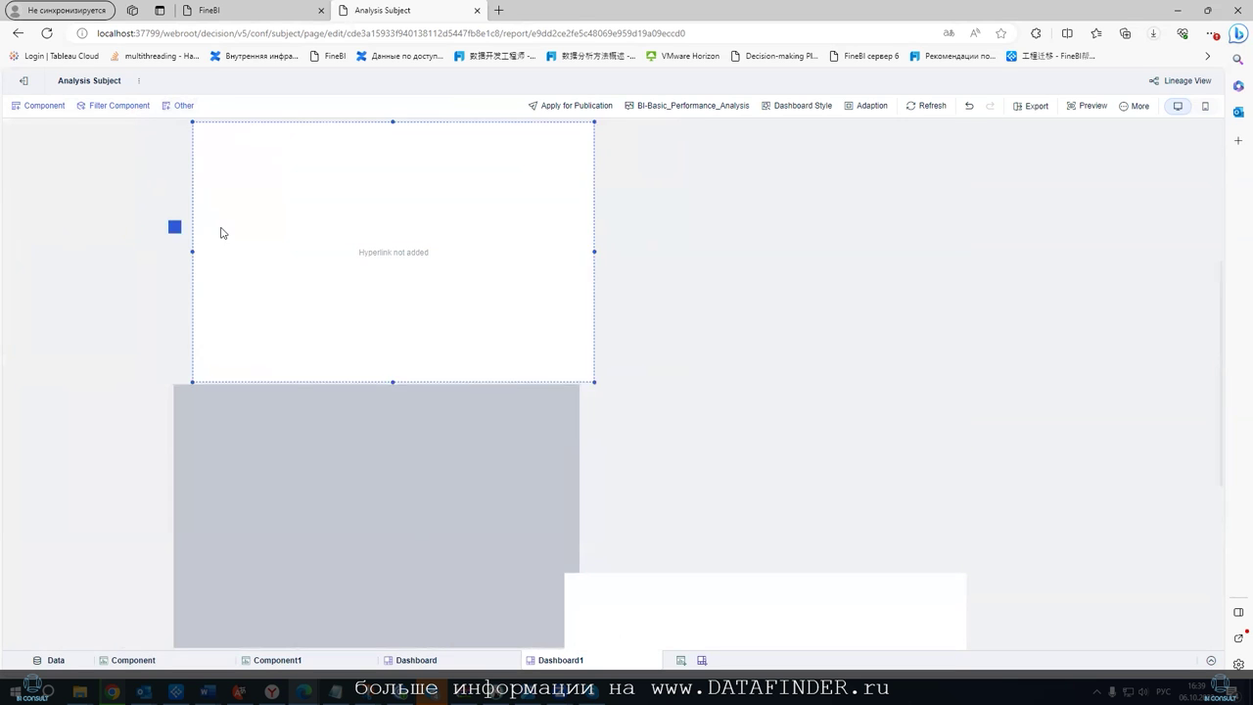
Move the tab component above the Year filter at the head of the dashboard
scroll(715, 307, down, 3)
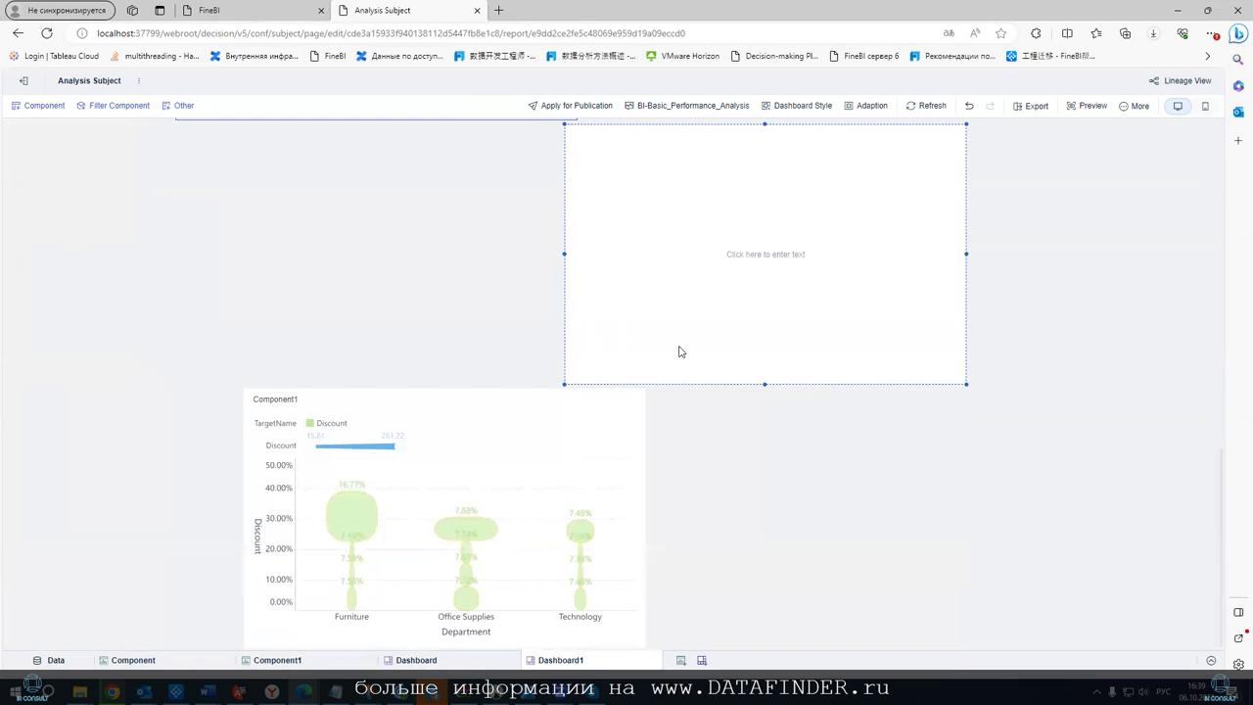
scroll(682, 351, up, 3)
drag(312, 421, 213, 113)
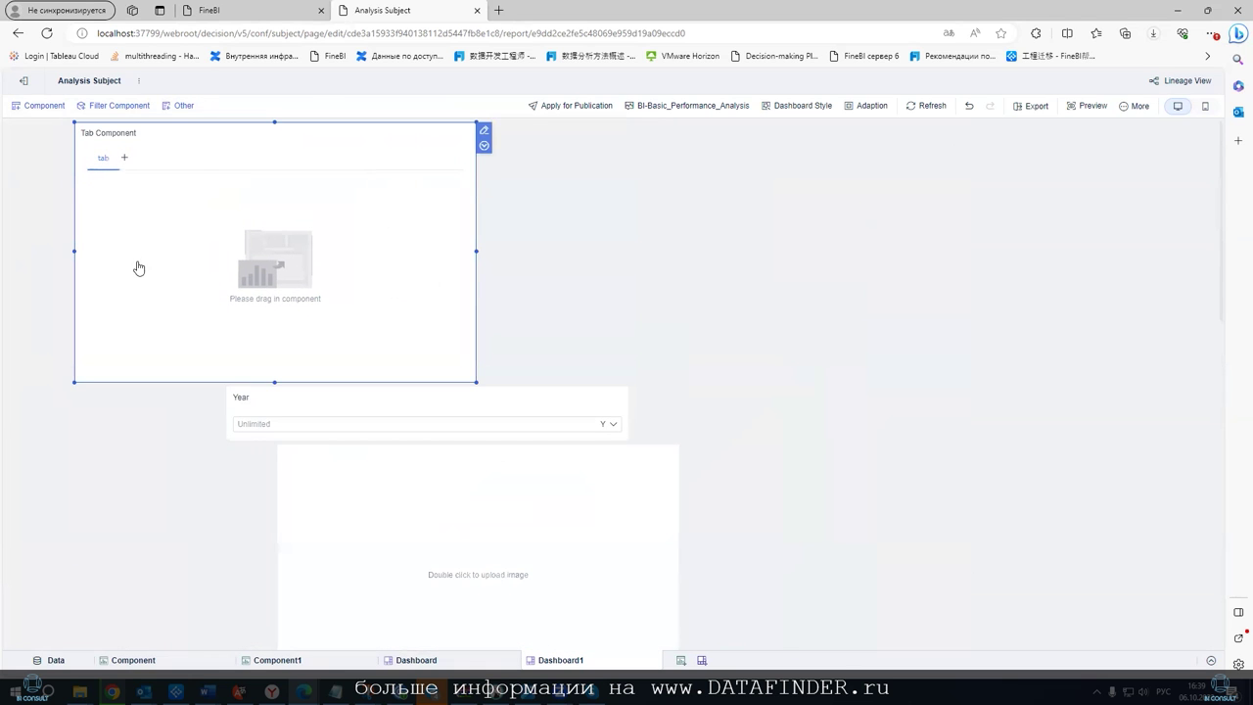
Move the Year filter and the image component side by side into the tab component's first tab
click(472, 405)
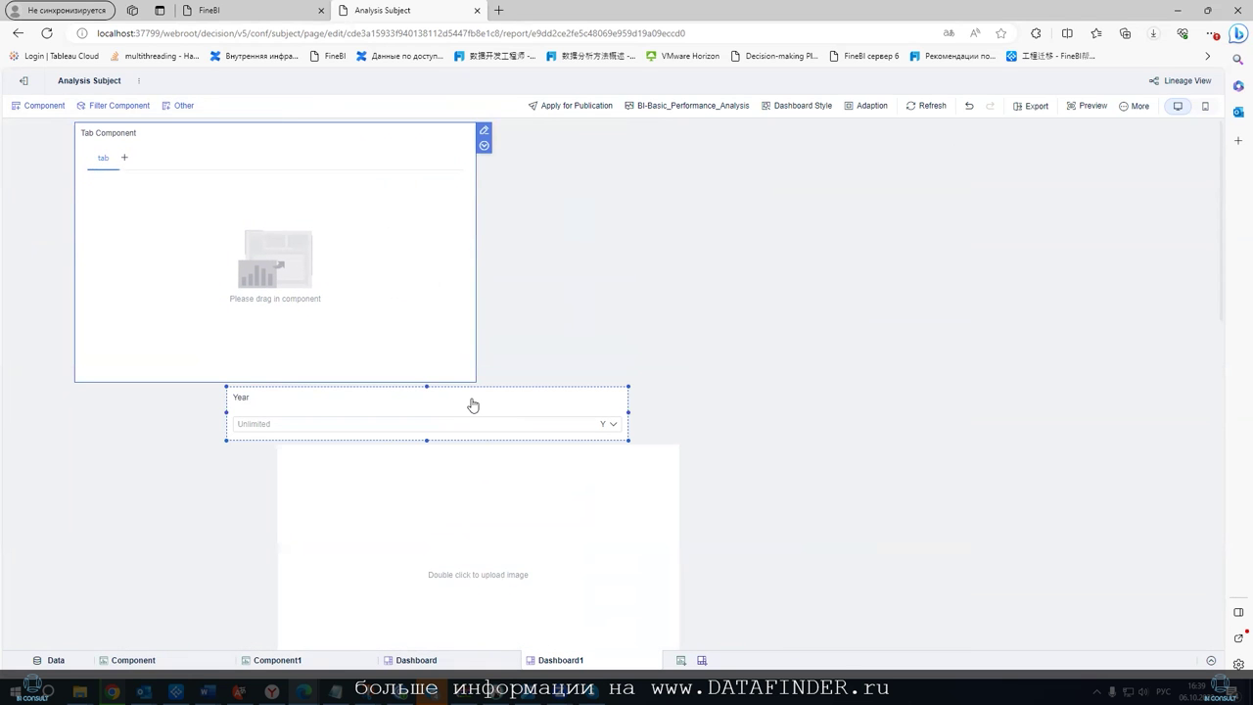
drag(470, 386, 414, 240)
click(416, 388)
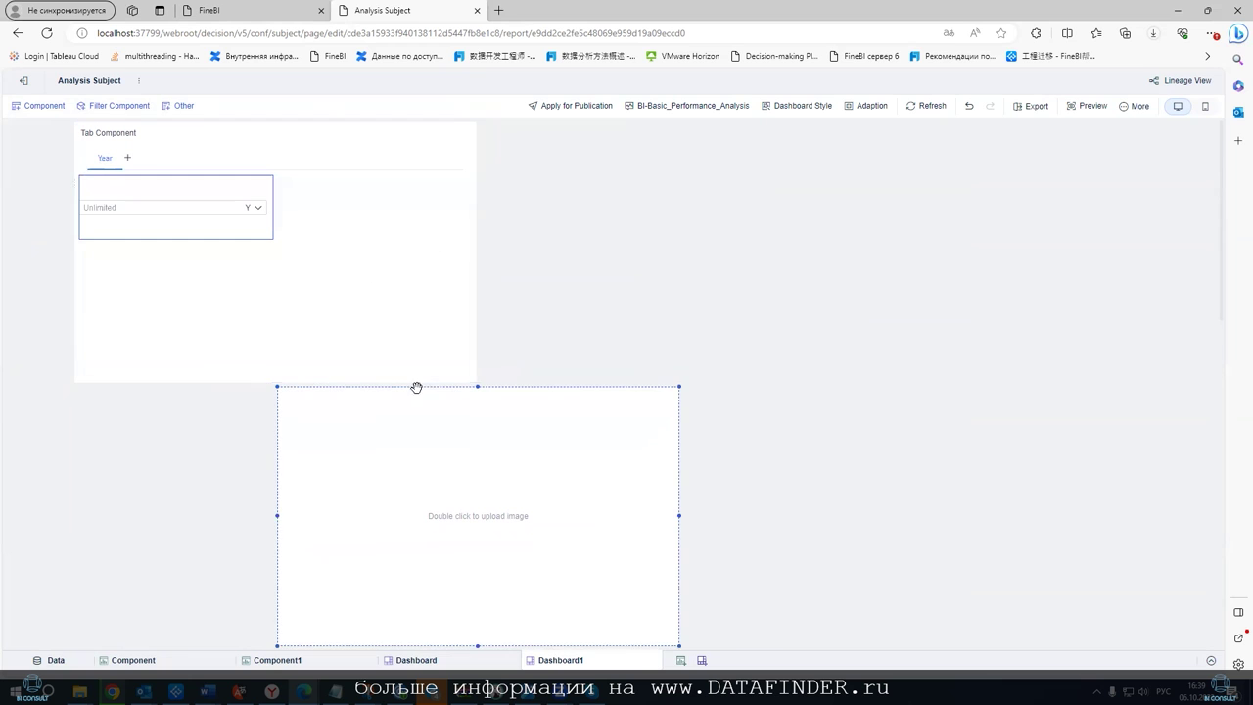
drag(439, 381, 456, 341)
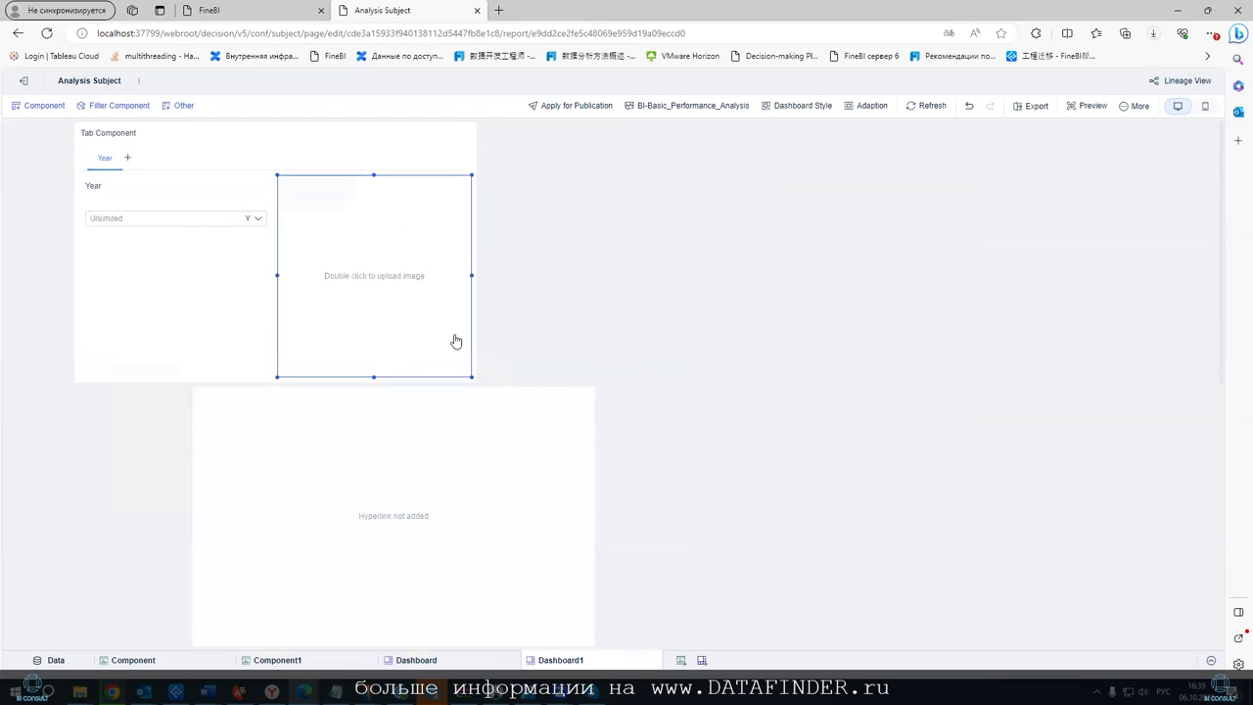
Add a second tab to the tab component and move the web component and Component1 into it
click(277, 160)
click(127, 157)
click(425, 389)
drag(422, 388, 294, 207)
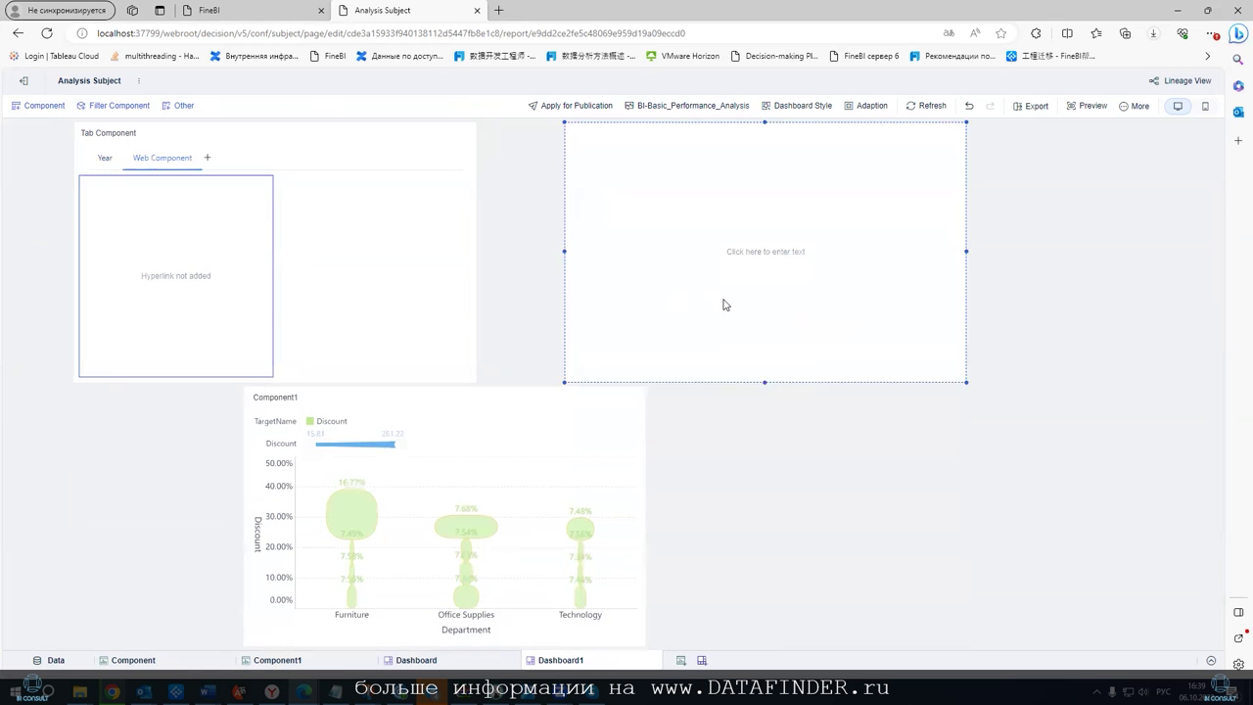
click(477, 402)
drag(477, 401, 377, 230)
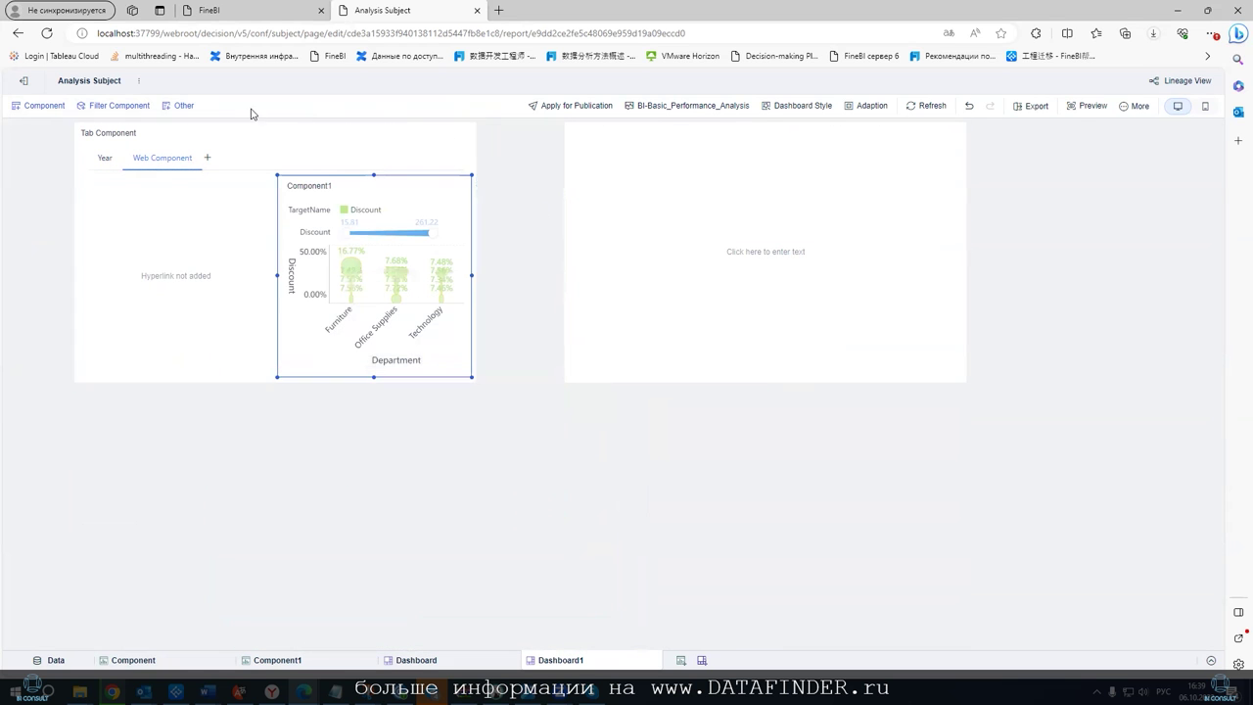
Rename the analysis subject to "тема анализа 1"
click(913, 168)
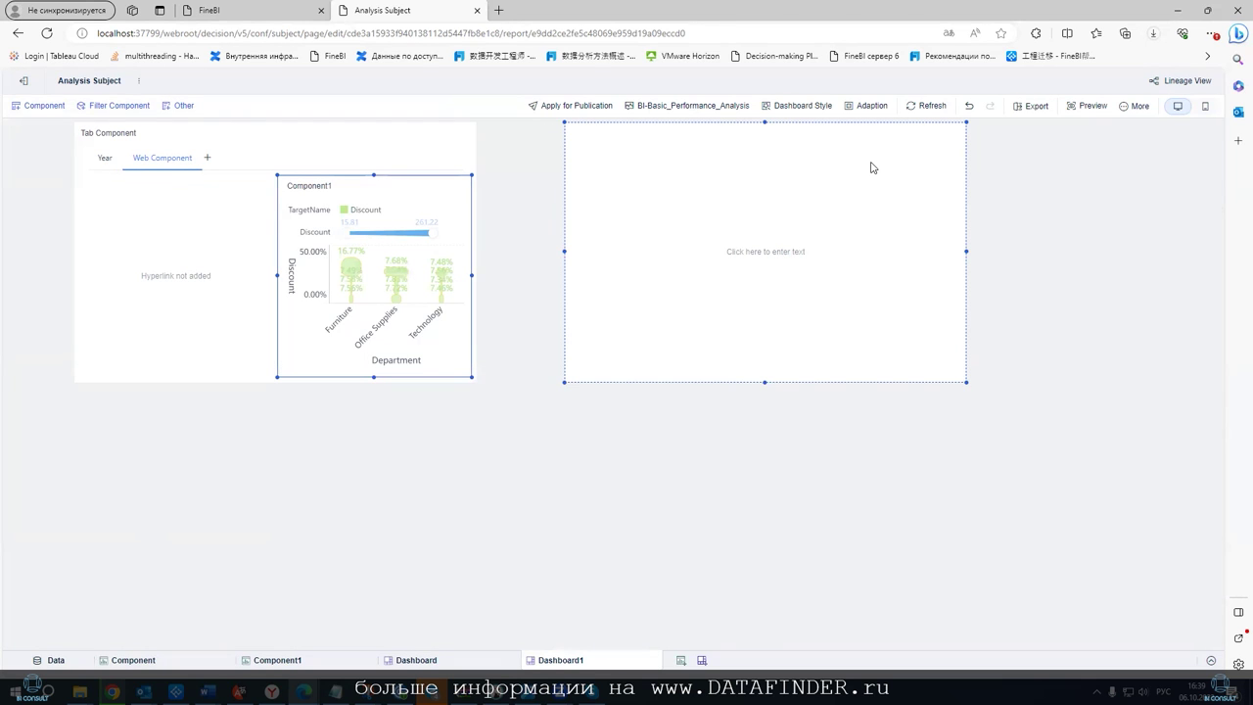
click(142, 84)
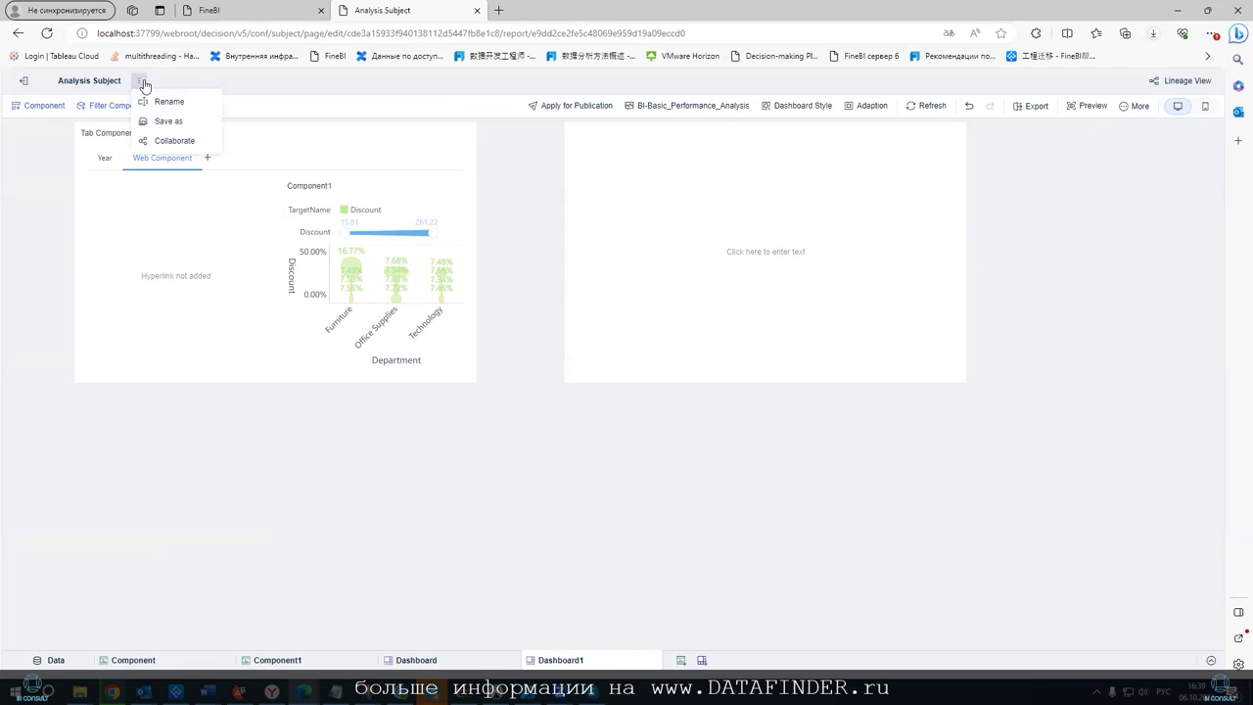
click(149, 100)
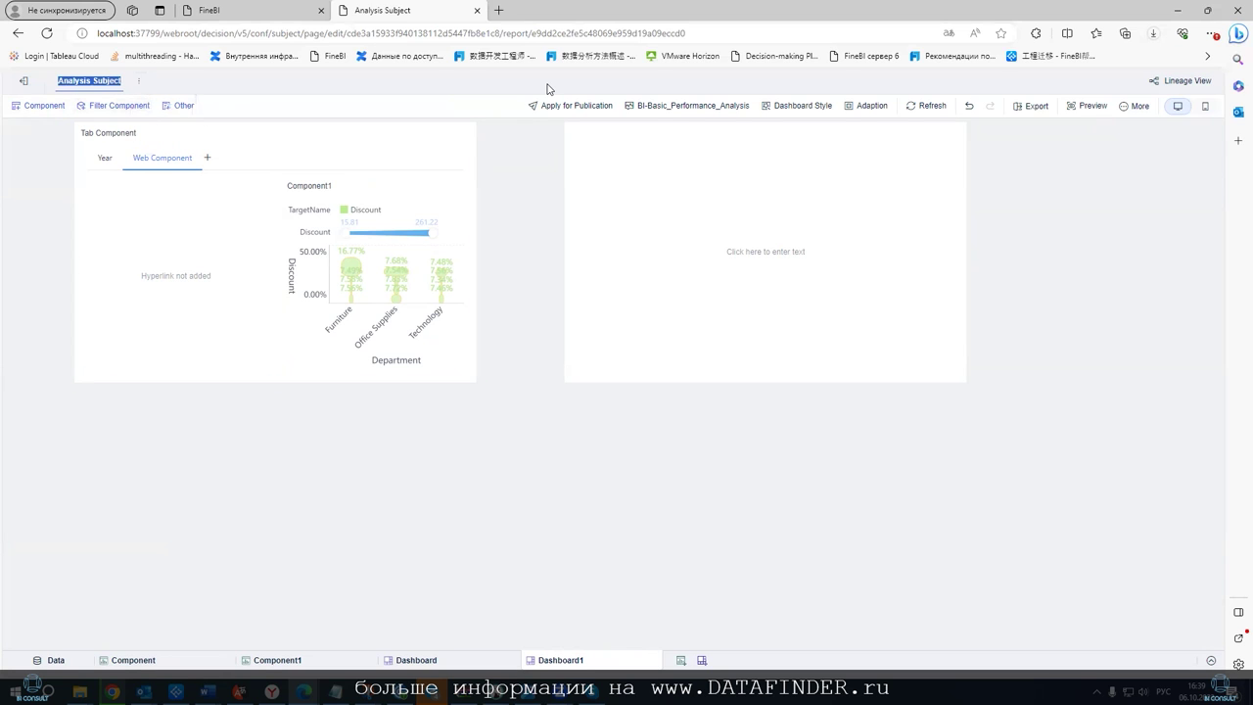
text(Te)
text(ма анализа 1)
click(505, 190)
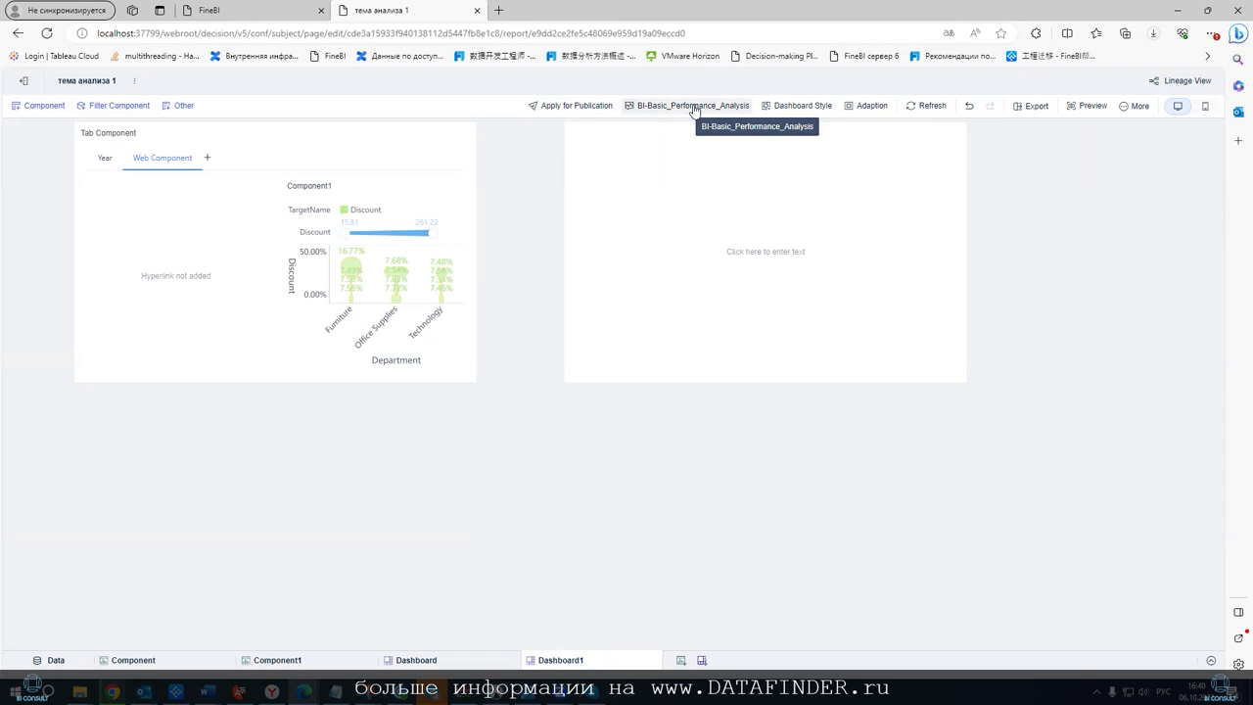
Compare several preset dashboard styles, including Light Gray and Fresh and Colorful, and choose Light Green
click(784, 105)
scroll(1161, 397, down, 3)
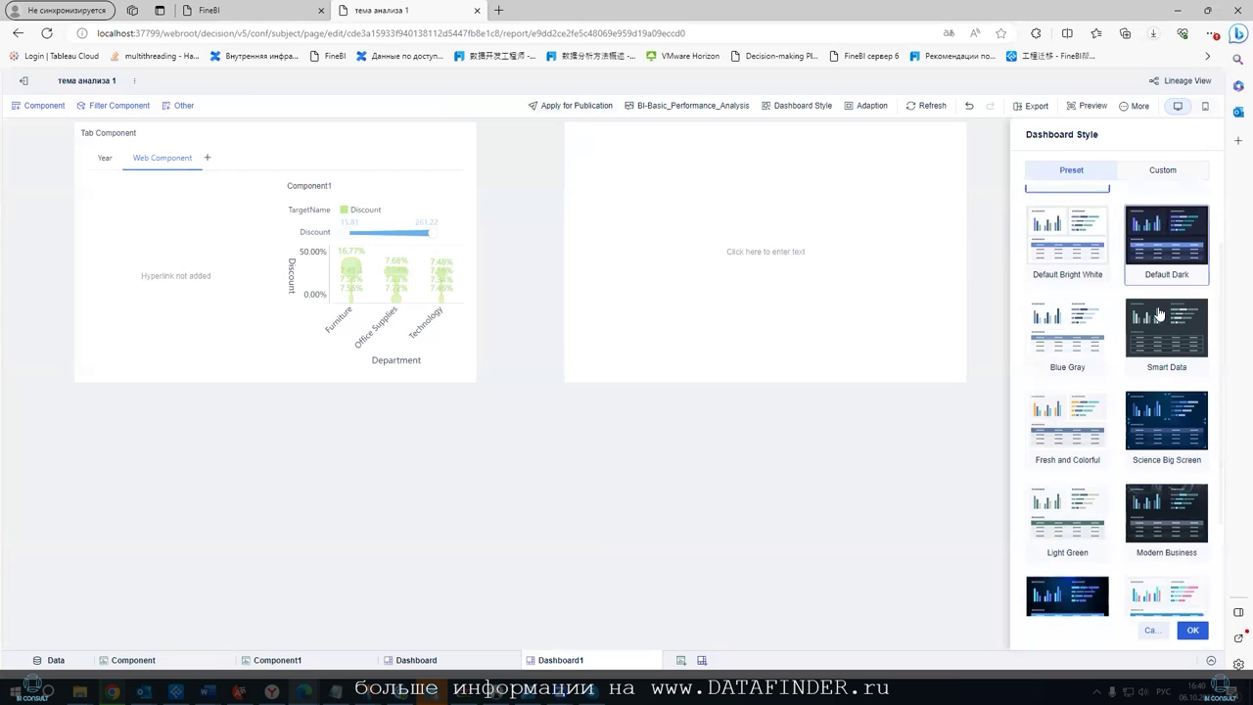
click(1099, 371)
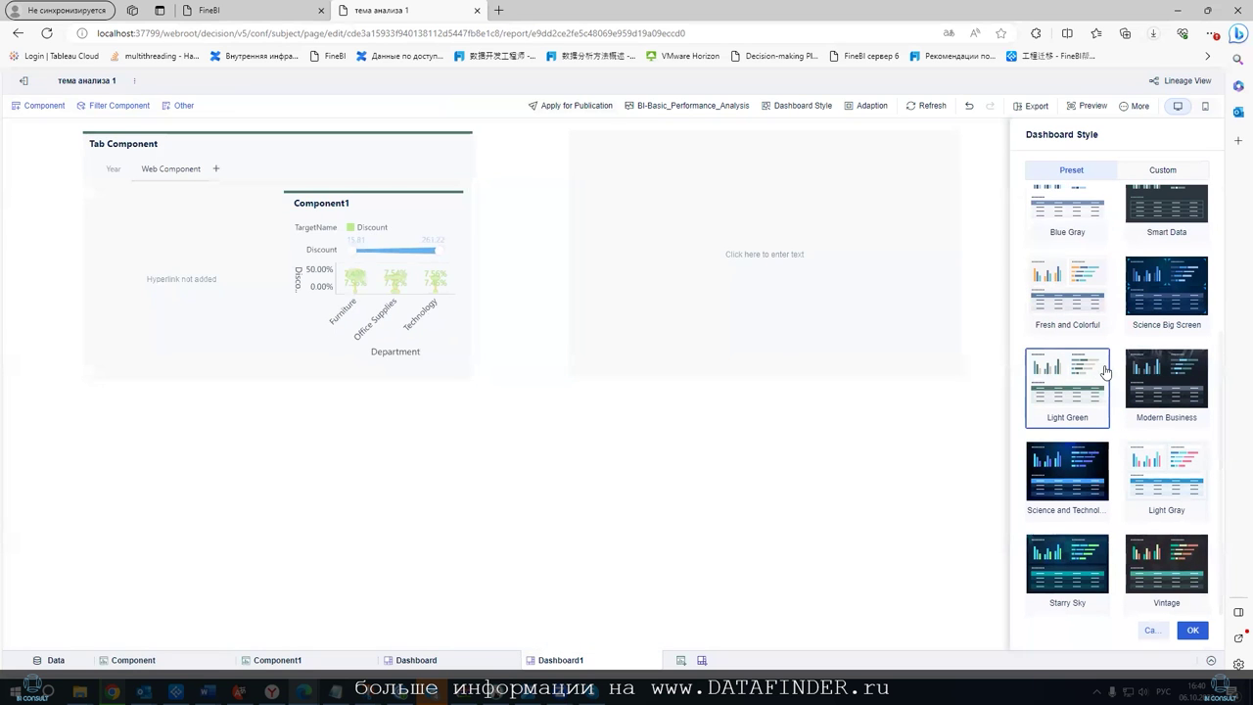
click(1057, 459)
click(1159, 462)
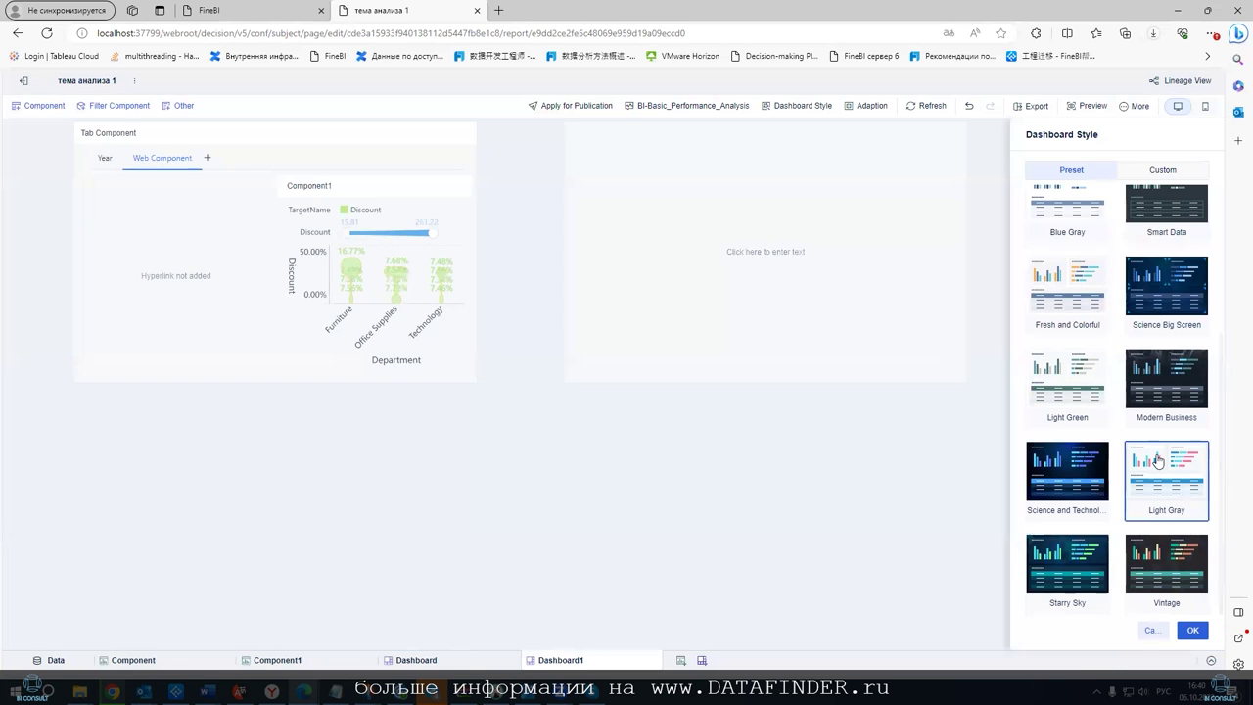
click(1082, 299)
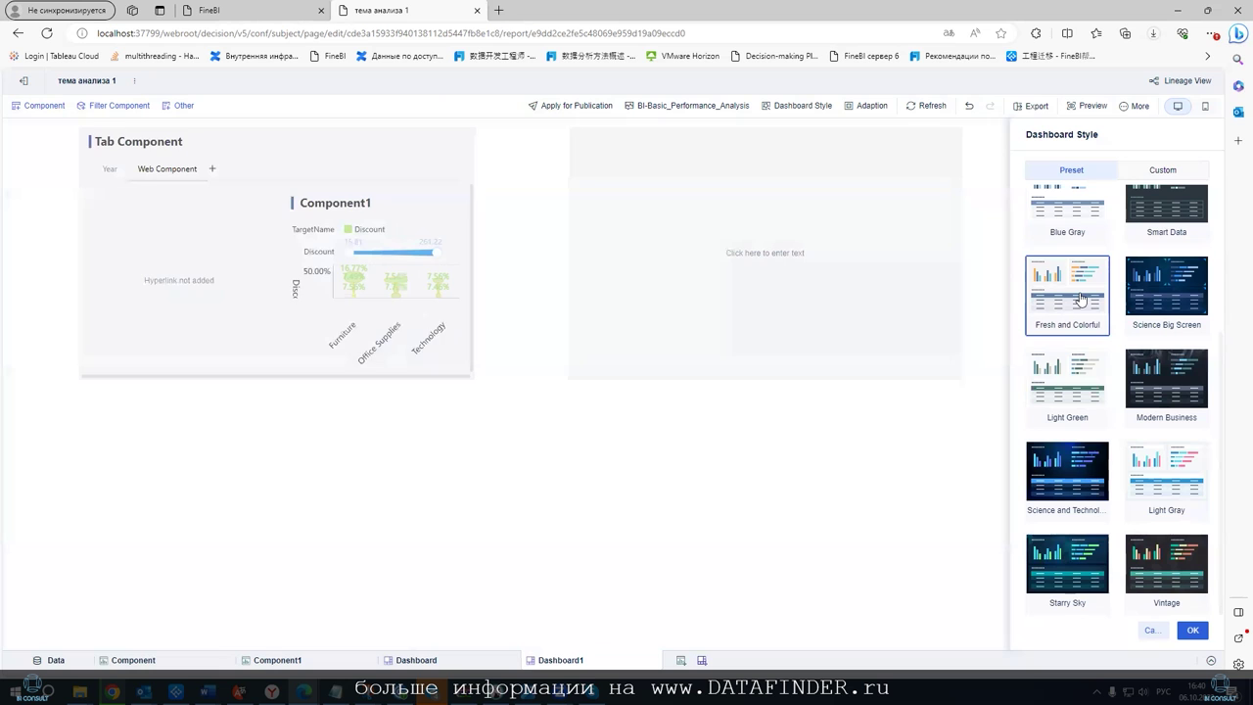
click(1069, 371)
Review the custom style settings for the dashboard, components and charts, and apply the Light Green dashboard style
click(1162, 170)
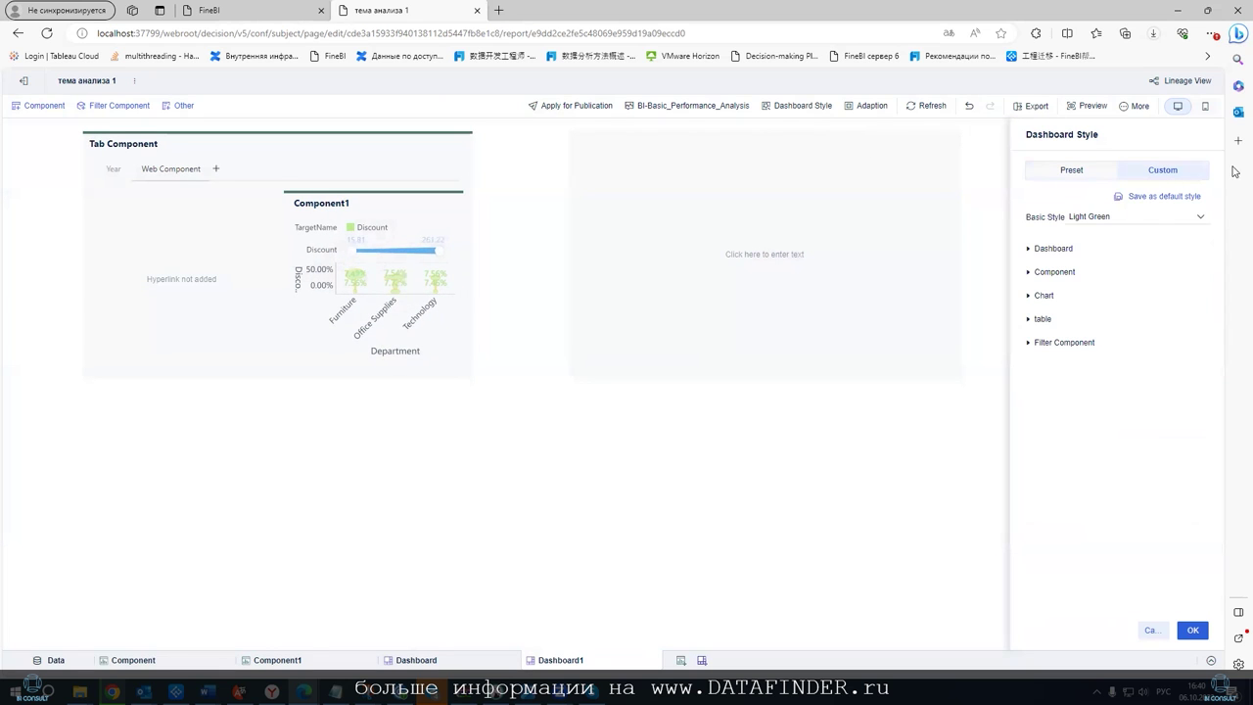
click(1031, 251)
click(1146, 274)
click(1030, 346)
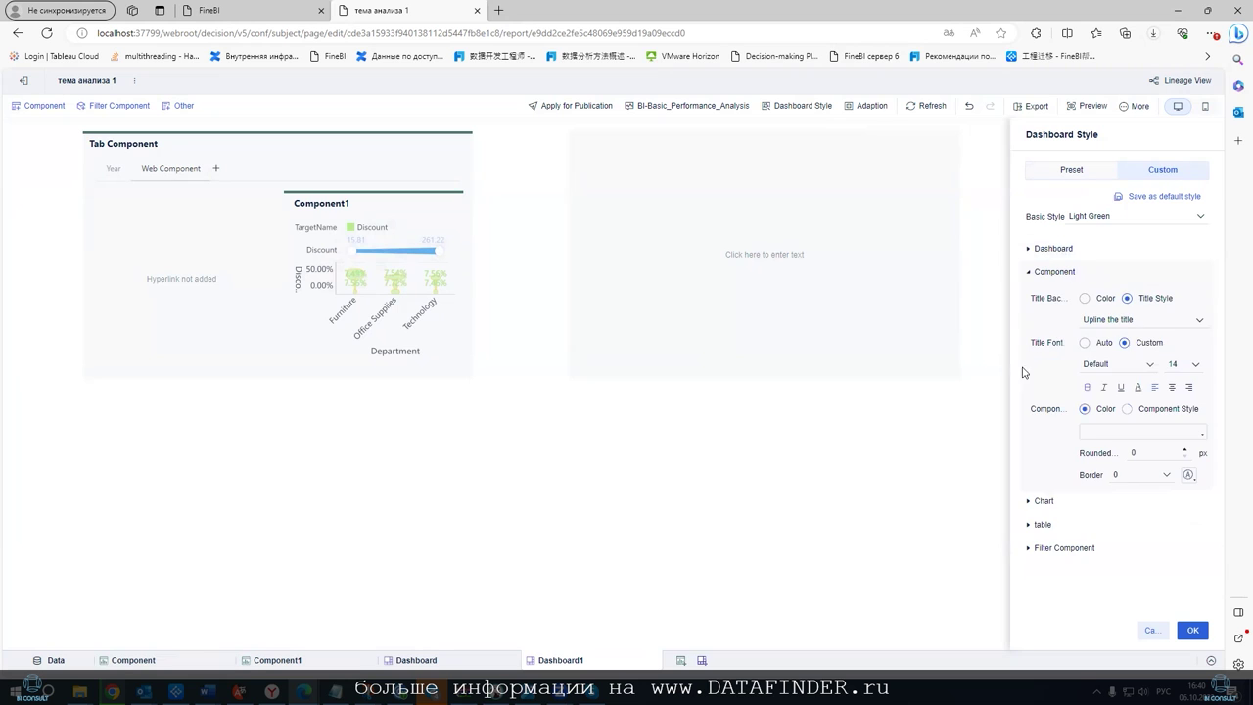
click(1030, 501)
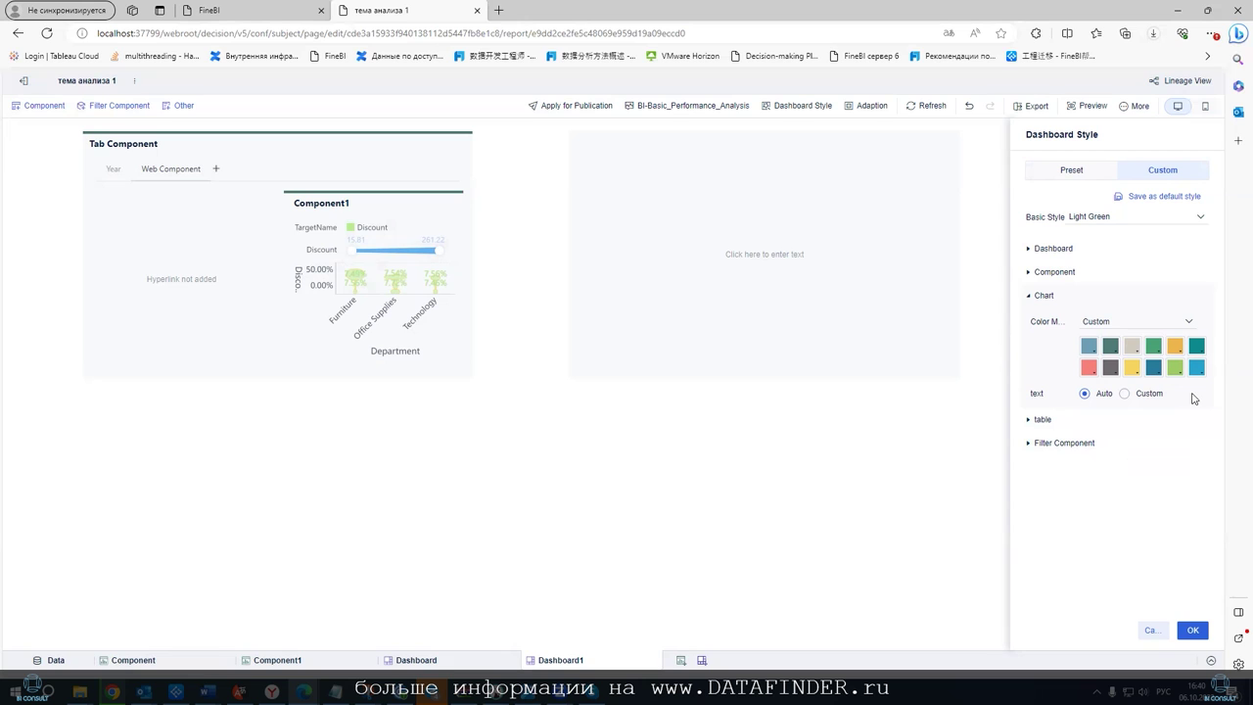
click(1193, 630)
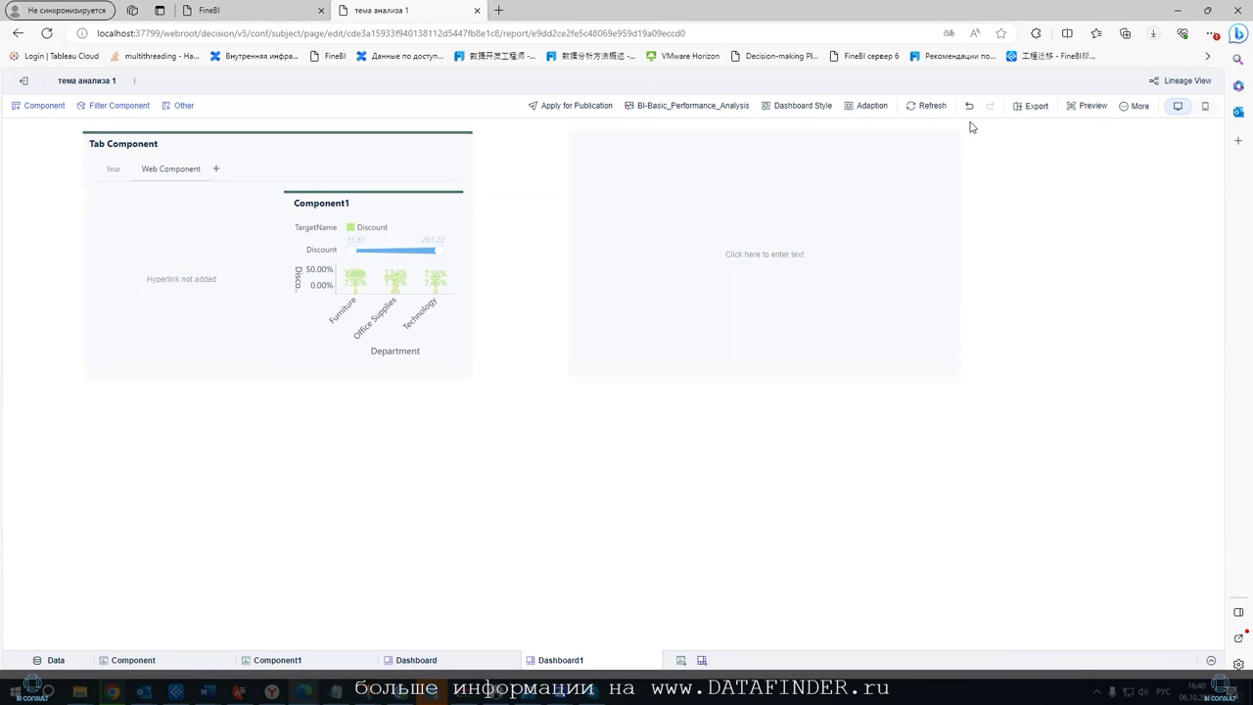
Try the fixed base size HD screen browser (1280*610) for the dashboard, and return the base size to Auto
click(869, 104)
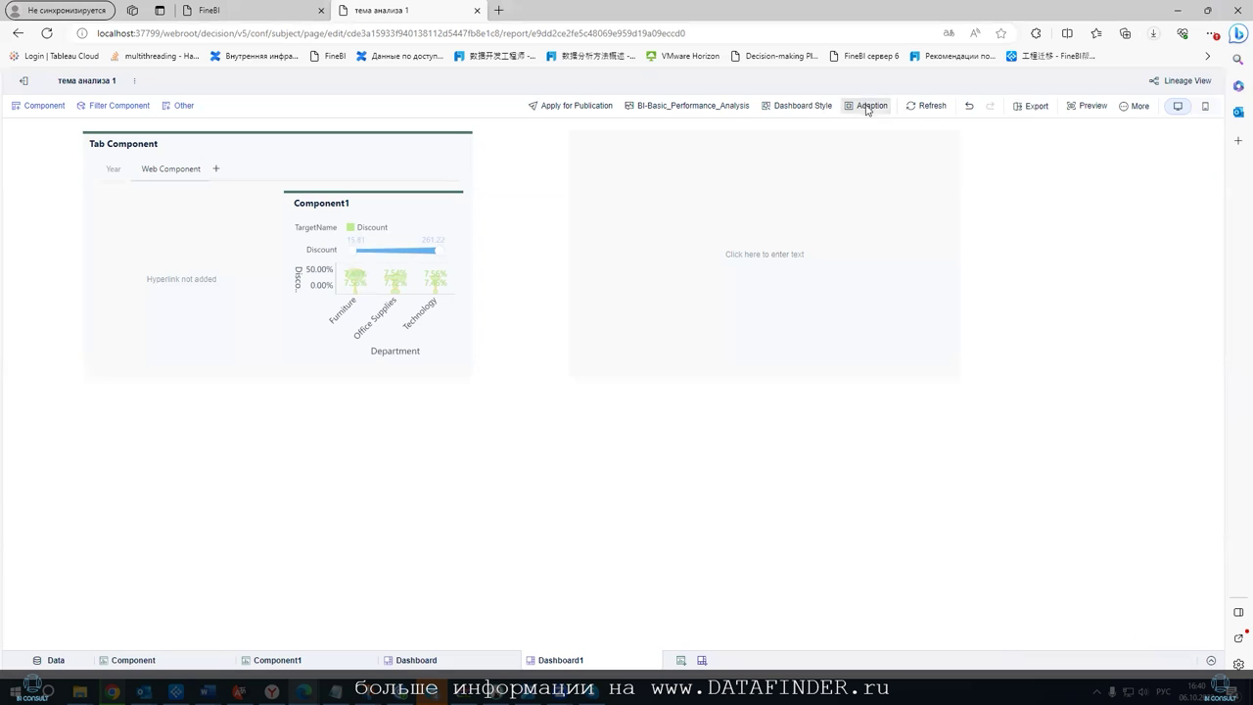
click(1050, 214)
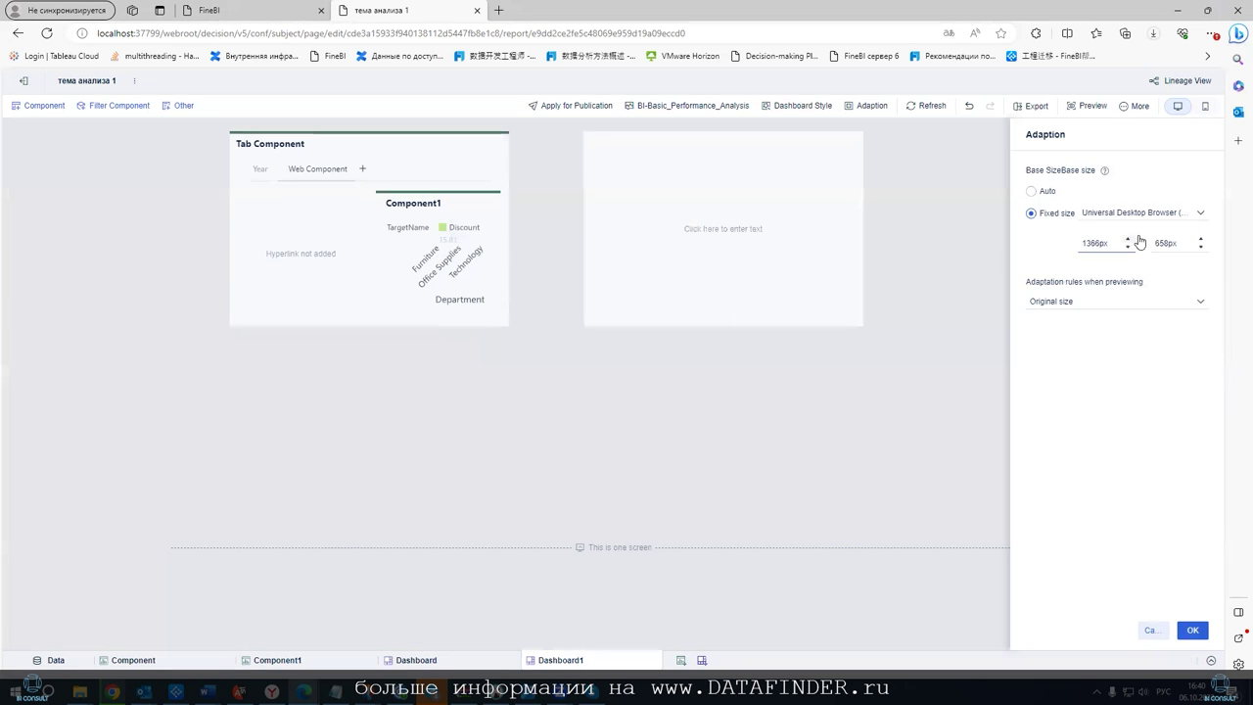
click(1200, 214)
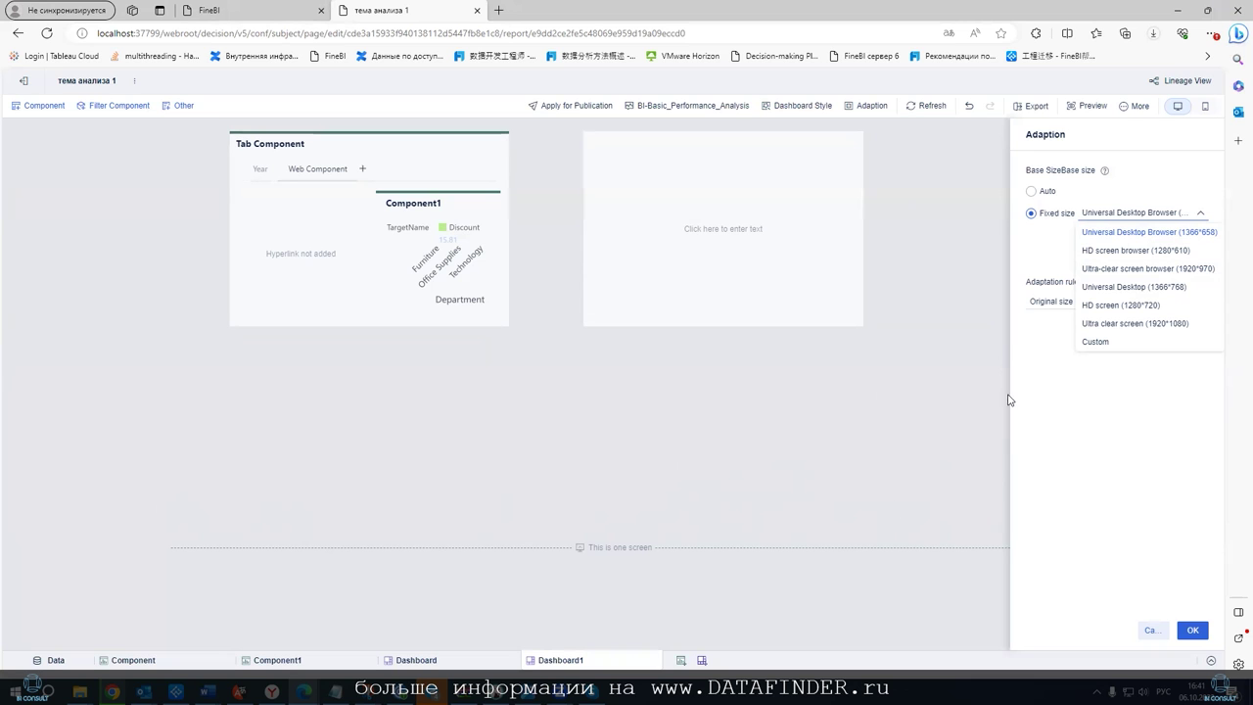
click(1139, 251)
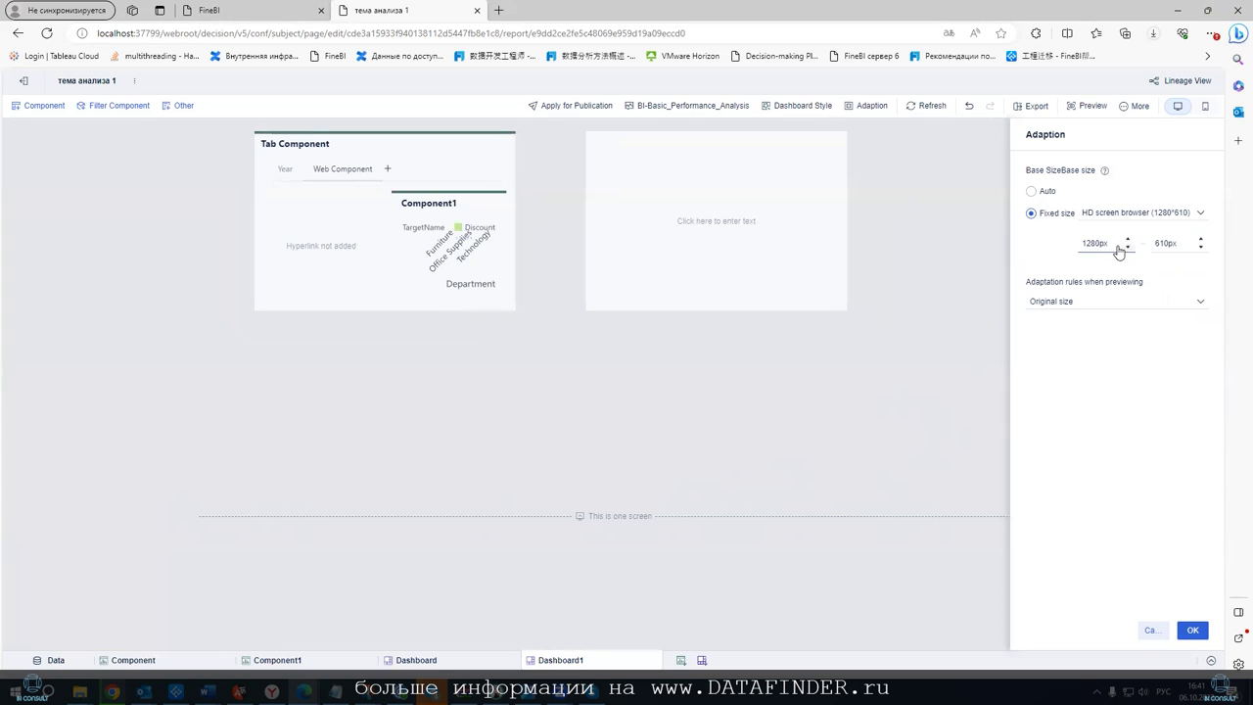
click(1048, 192)
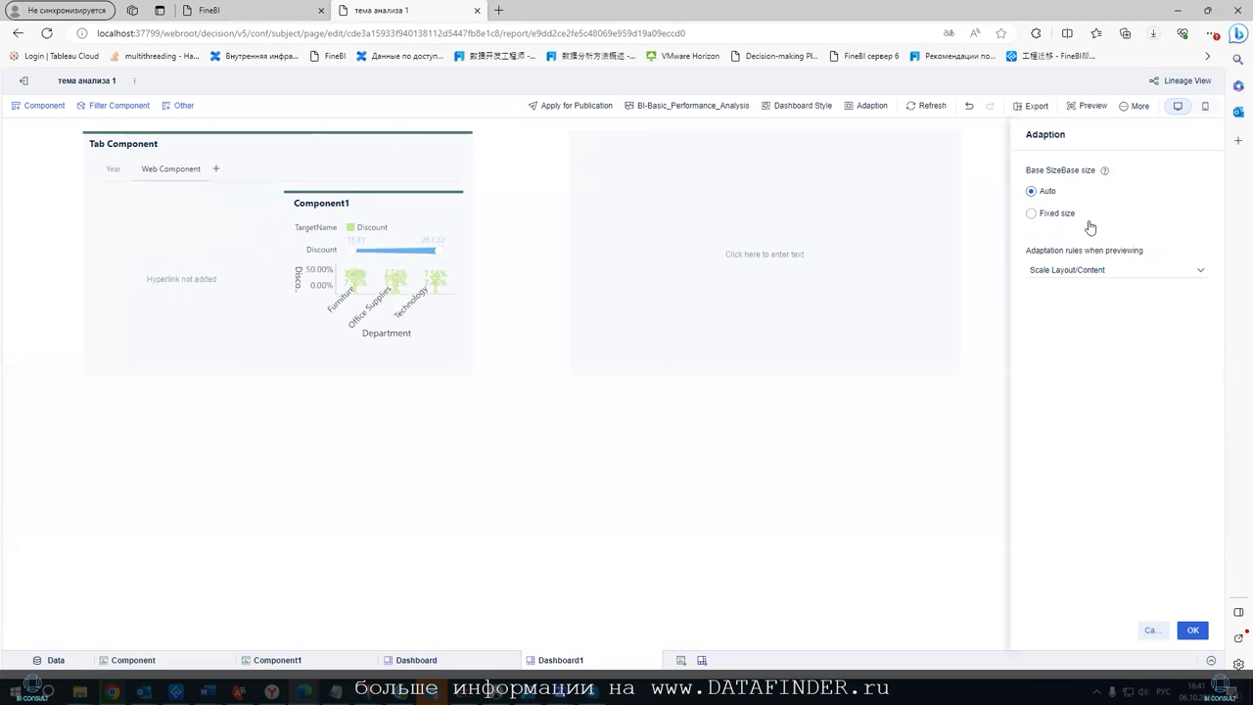
Try both preview adaptation rules, select Scale Layout, and refresh the dashboard
click(1140, 271)
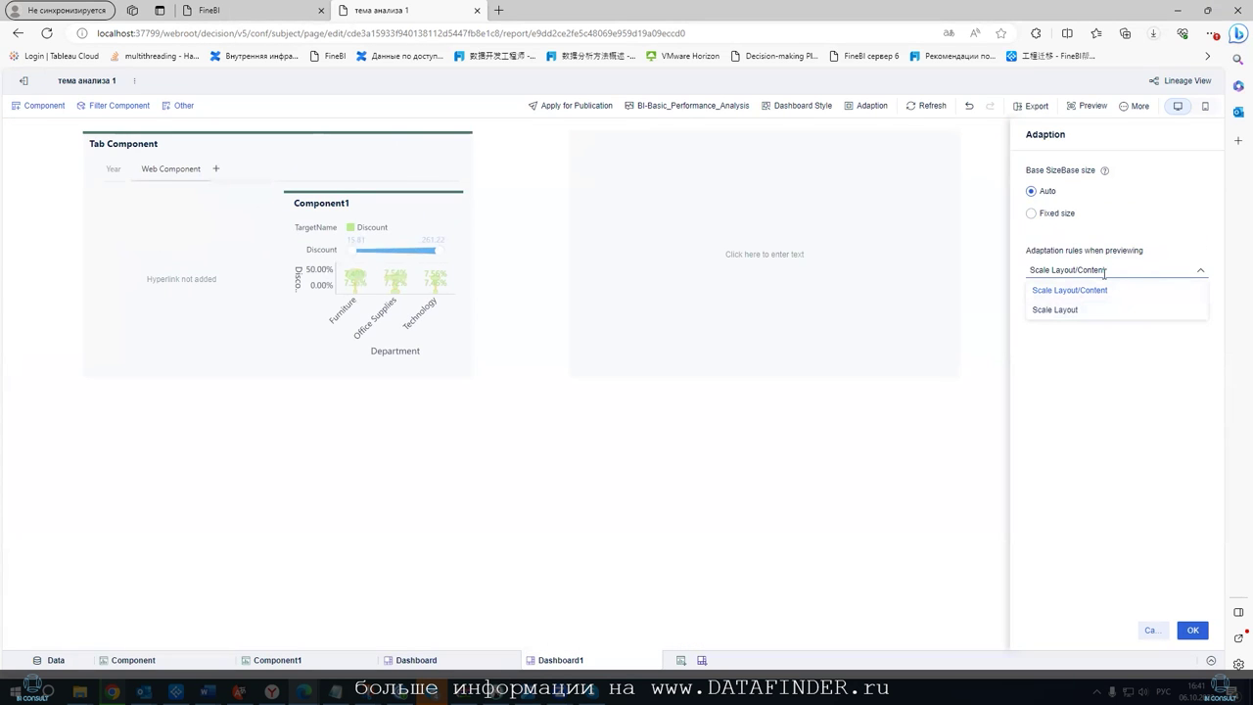
click(1091, 311)
click(1107, 273)
click(1097, 289)
click(1108, 272)
click(1110, 311)
click(1125, 278)
click(911, 107)
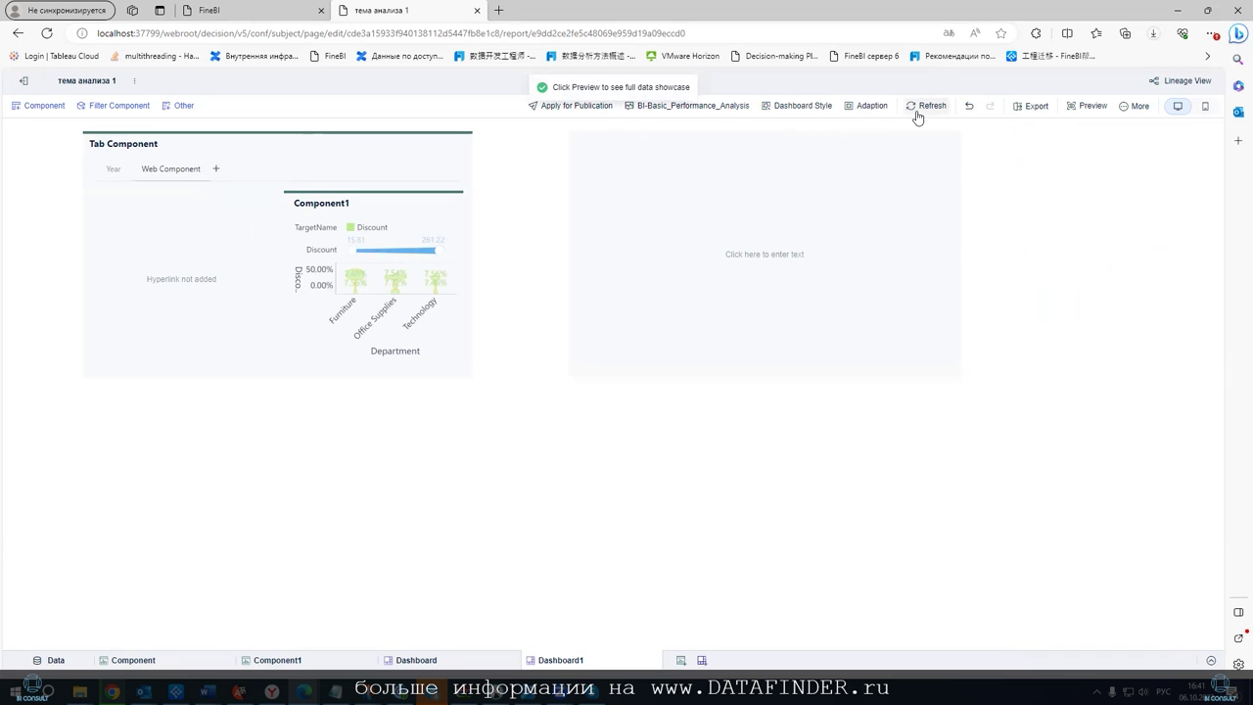
Undo the last dashboard change and enlarge the tab component, making it wider and slightly taller
click(968, 108)
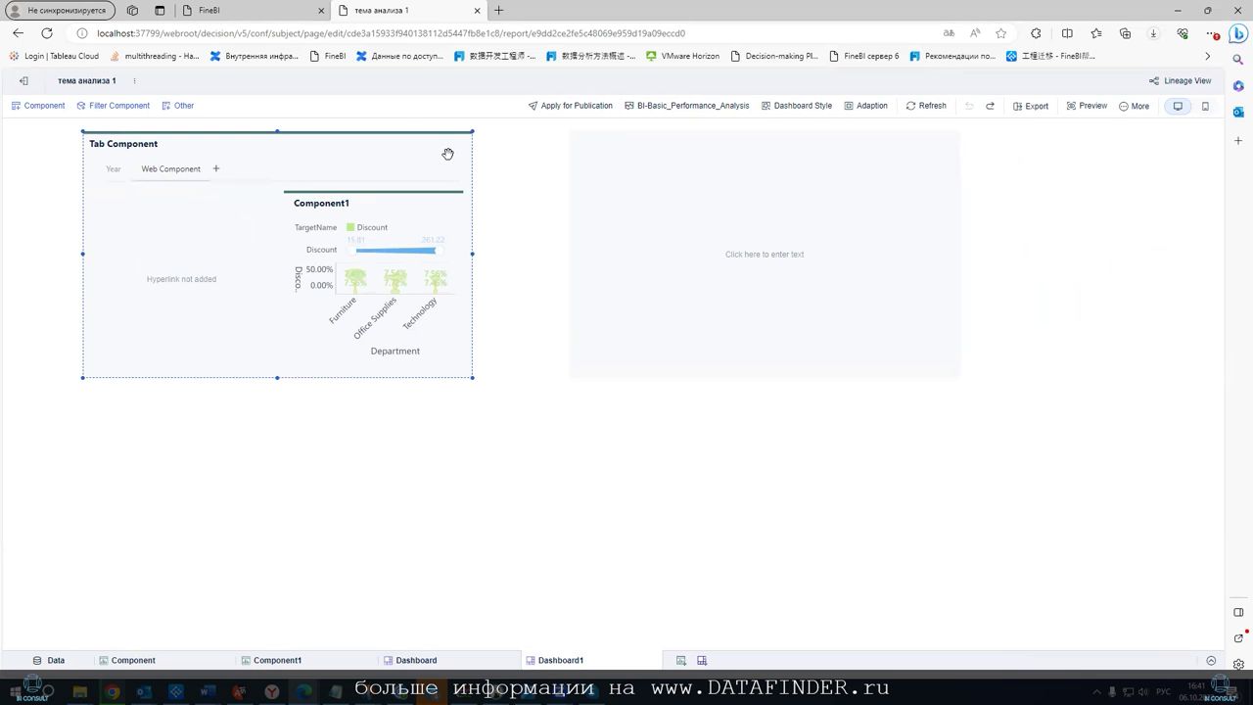
drag(472, 377, 781, 171)
click(1019, 108)
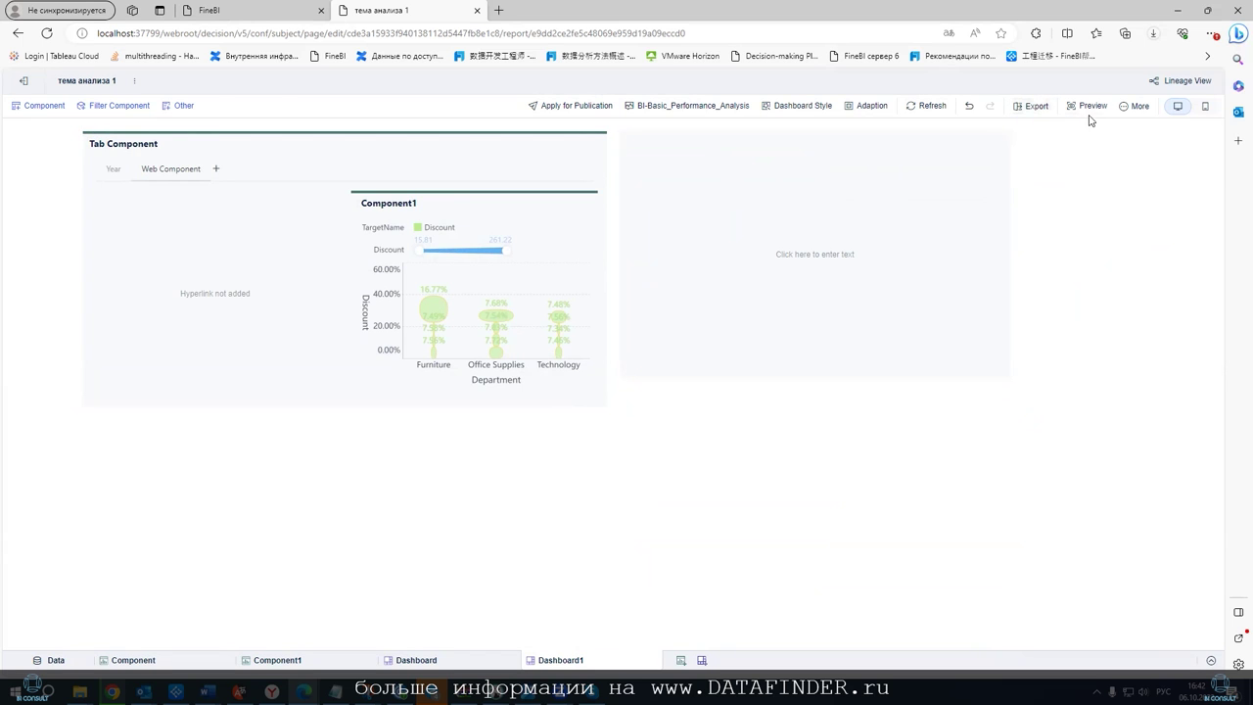
Preview the dashboard and enable its public share link with password protection, generating a new link password
click(1083, 107)
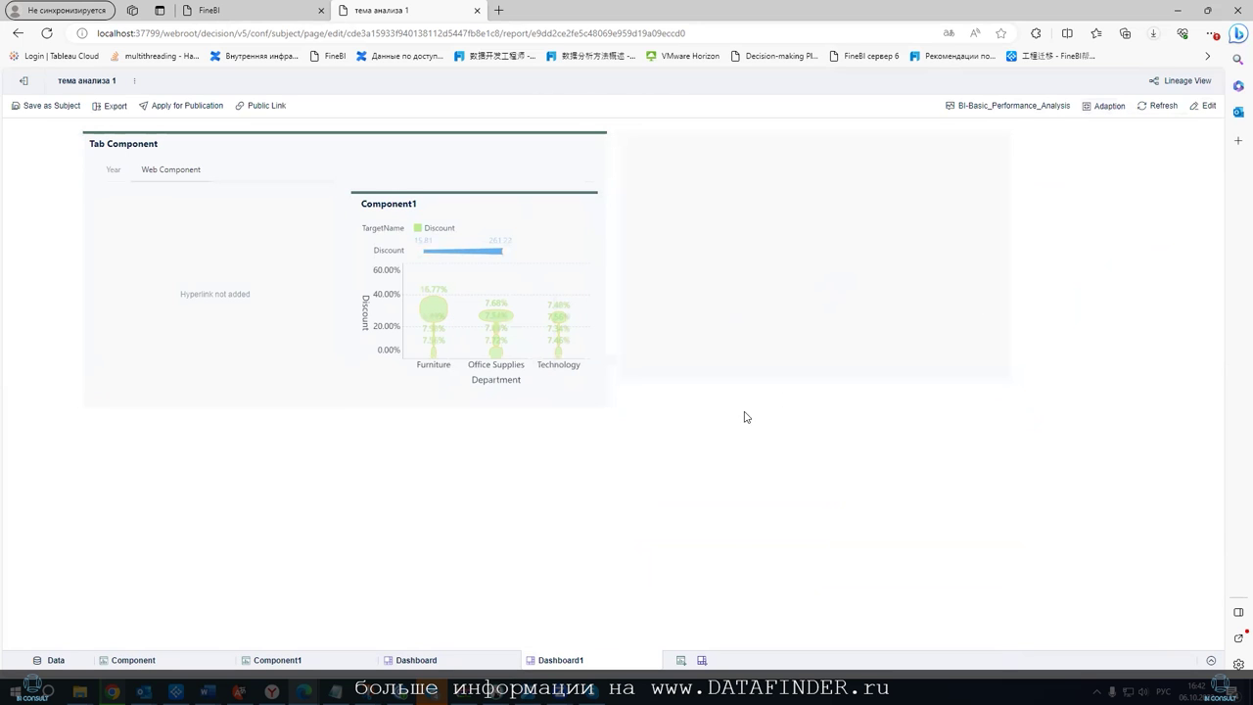
click(250, 108)
click(560, 313)
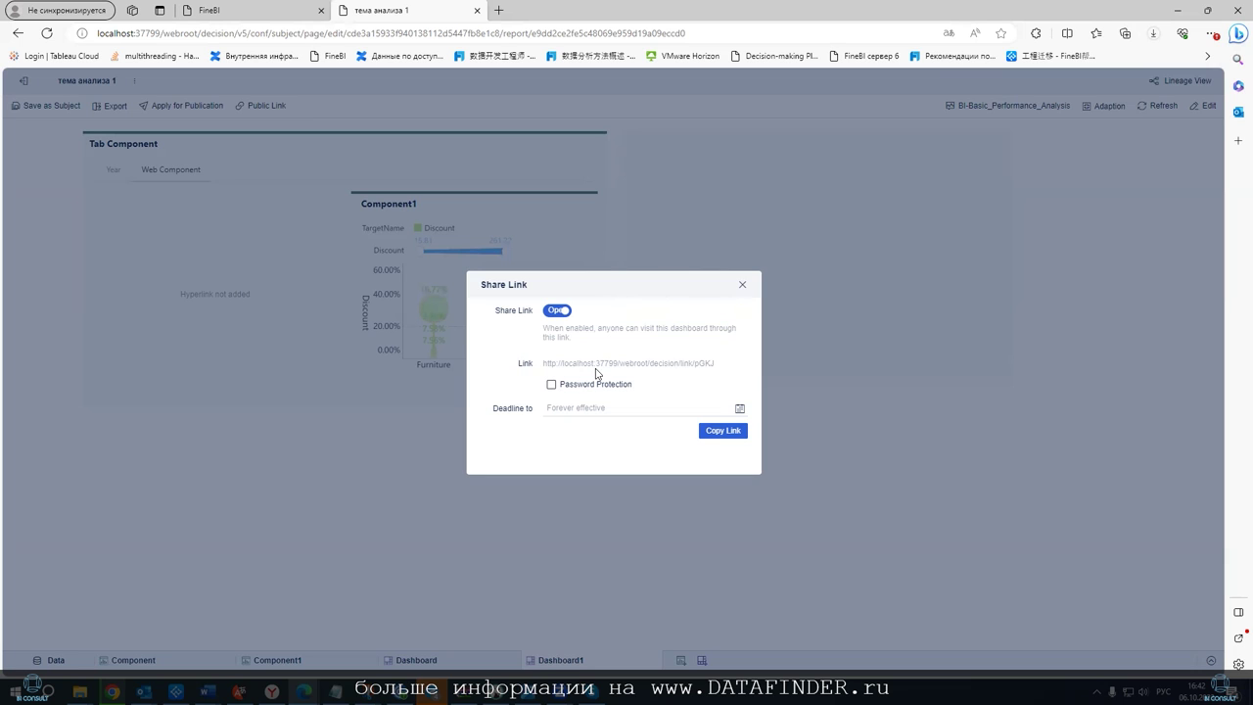
click(552, 384)
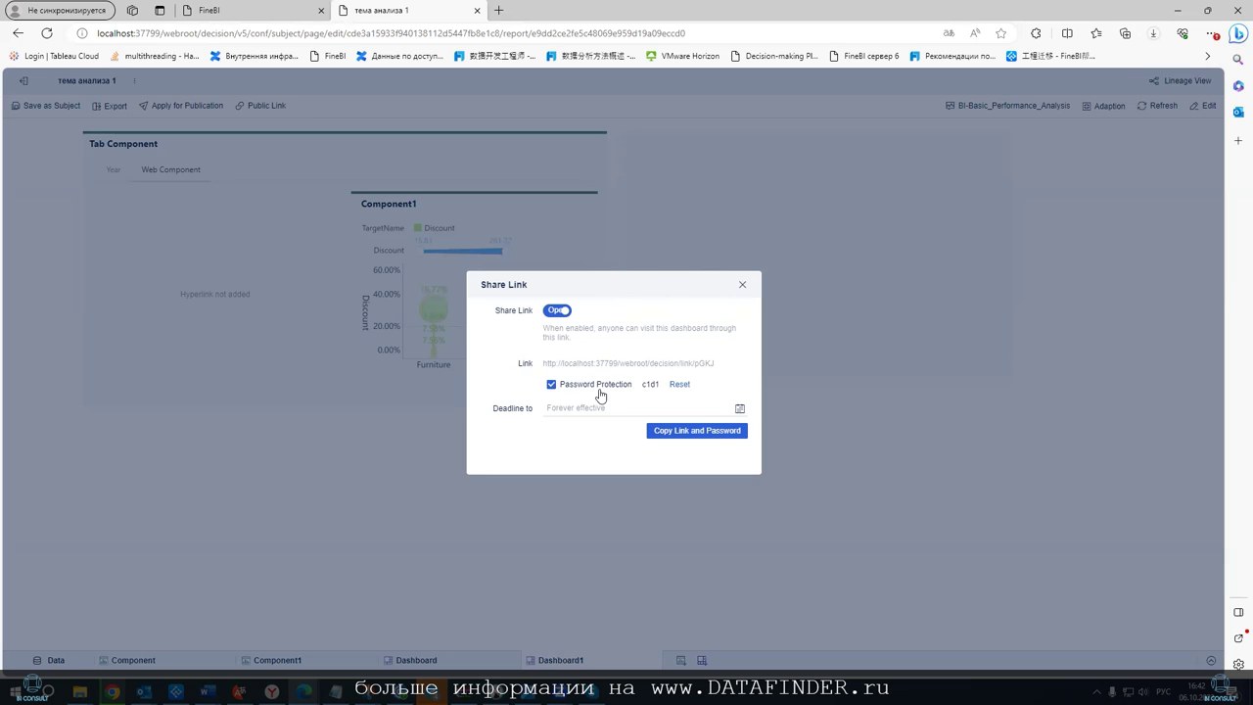
click(680, 385)
click(685, 387)
Set the share link's deadline to 2023-10-19 and return the dashboard to editing mode
click(739, 412)
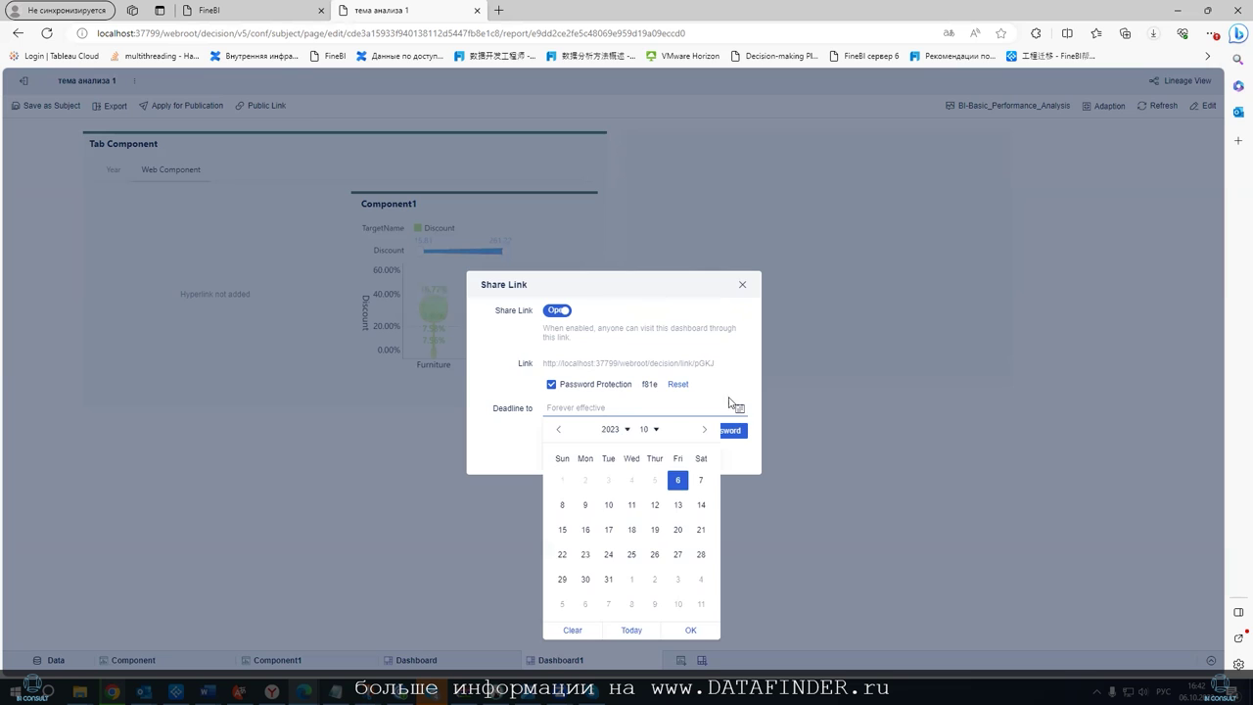
click(651, 530)
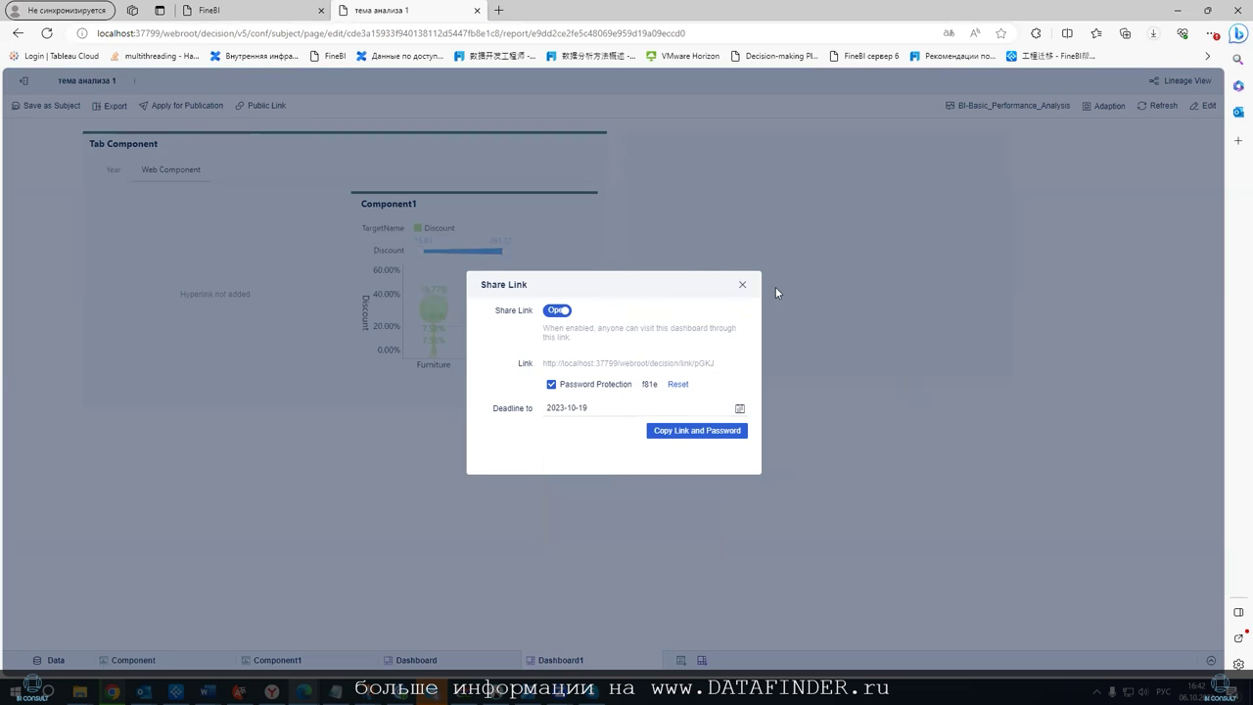
click(743, 287)
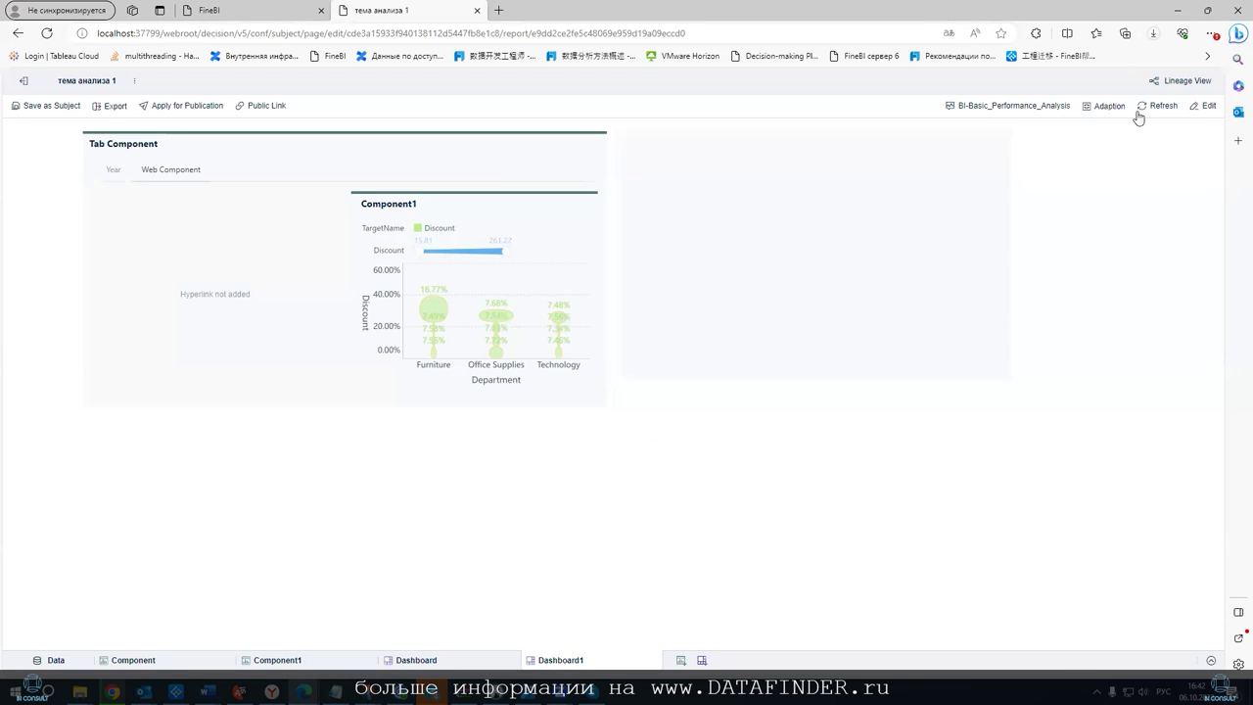
click(1196, 108)
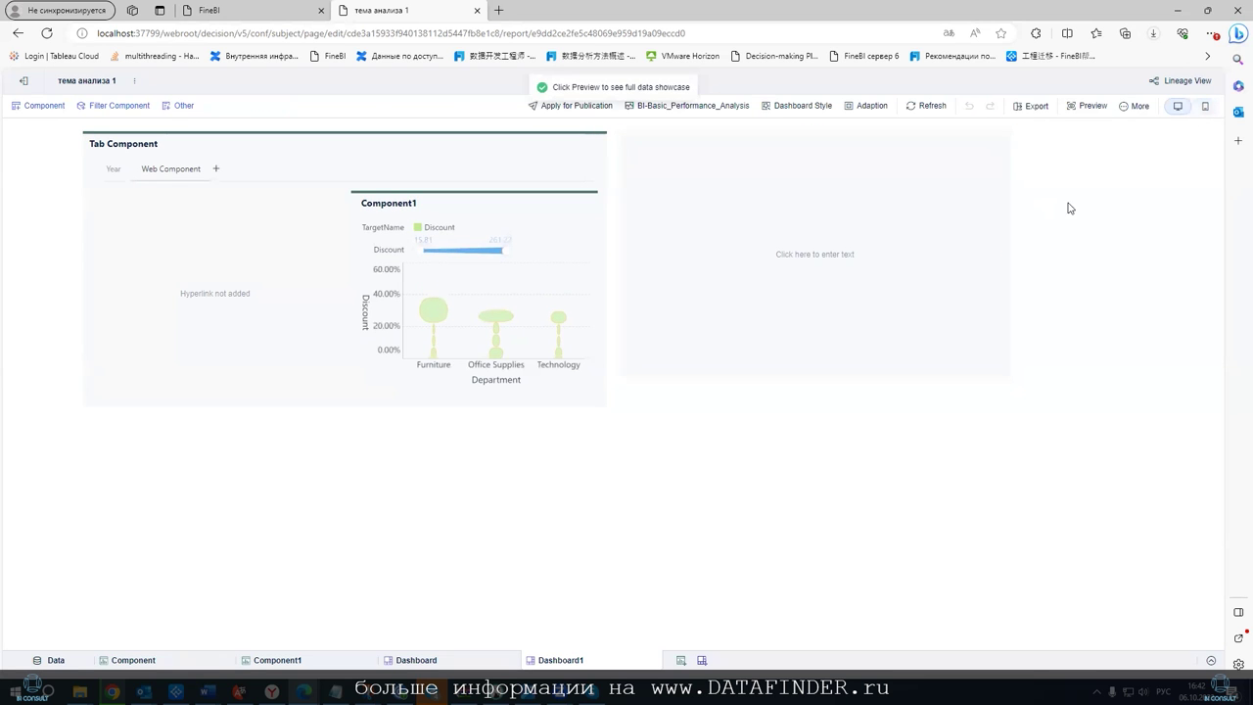
Turn on timed preview refresh for the dashboard, leaving Senseless Refresh off
click(1126, 107)
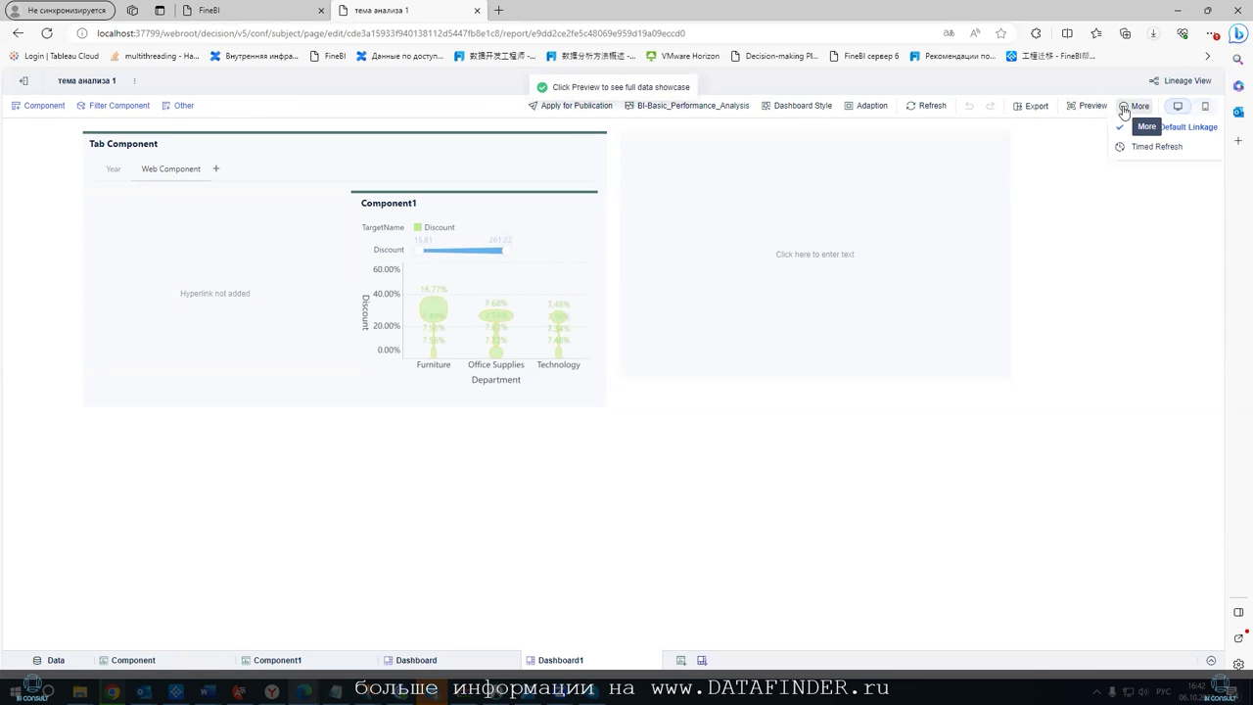
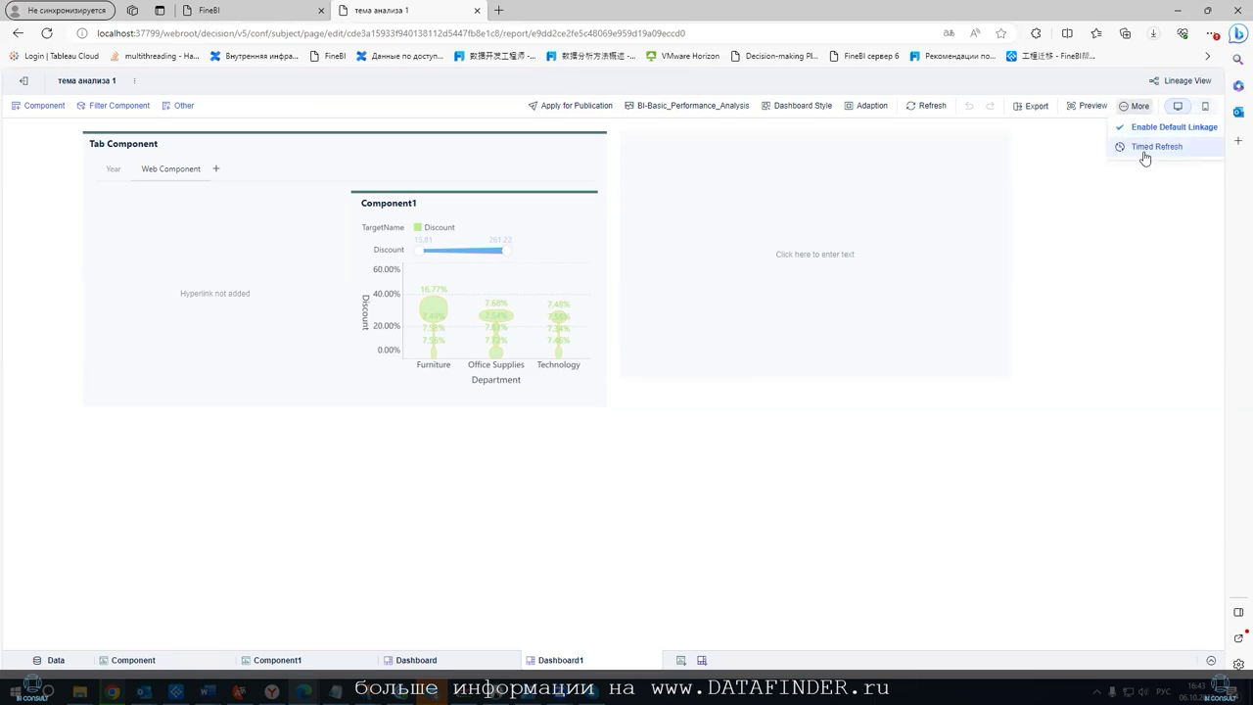
click(1144, 149)
click(489, 376)
click(490, 353)
click(503, 376)
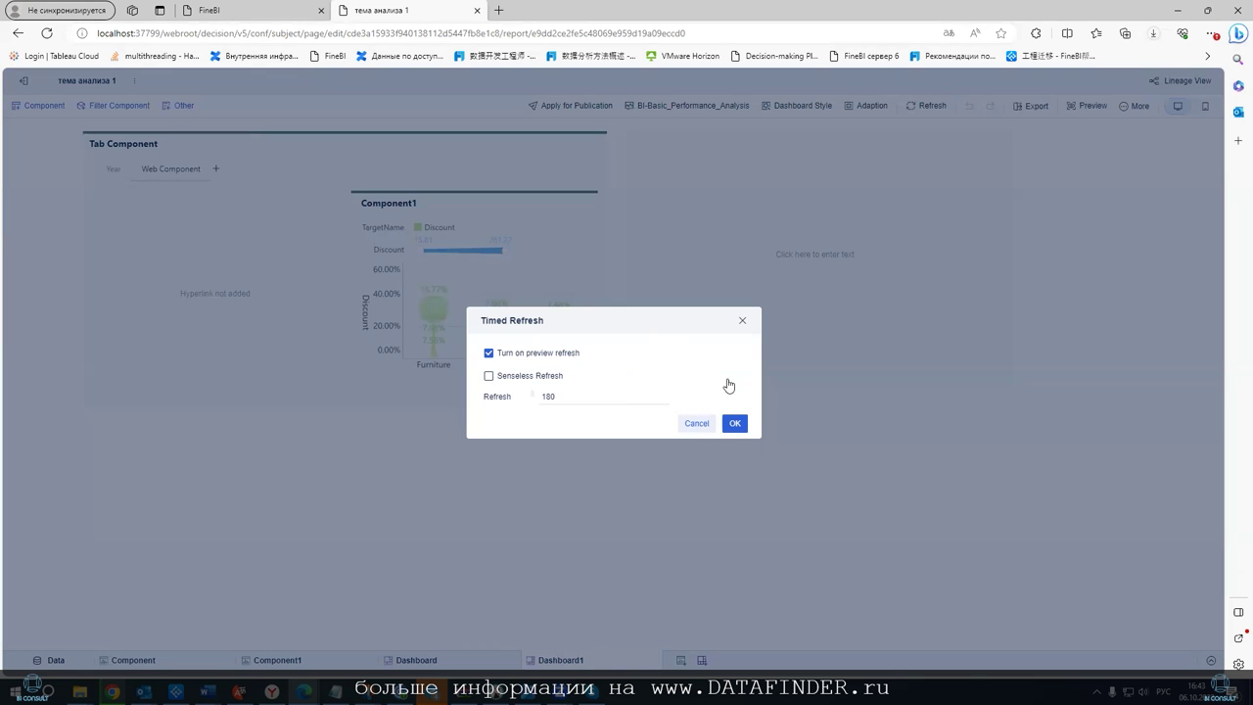
click(736, 425)
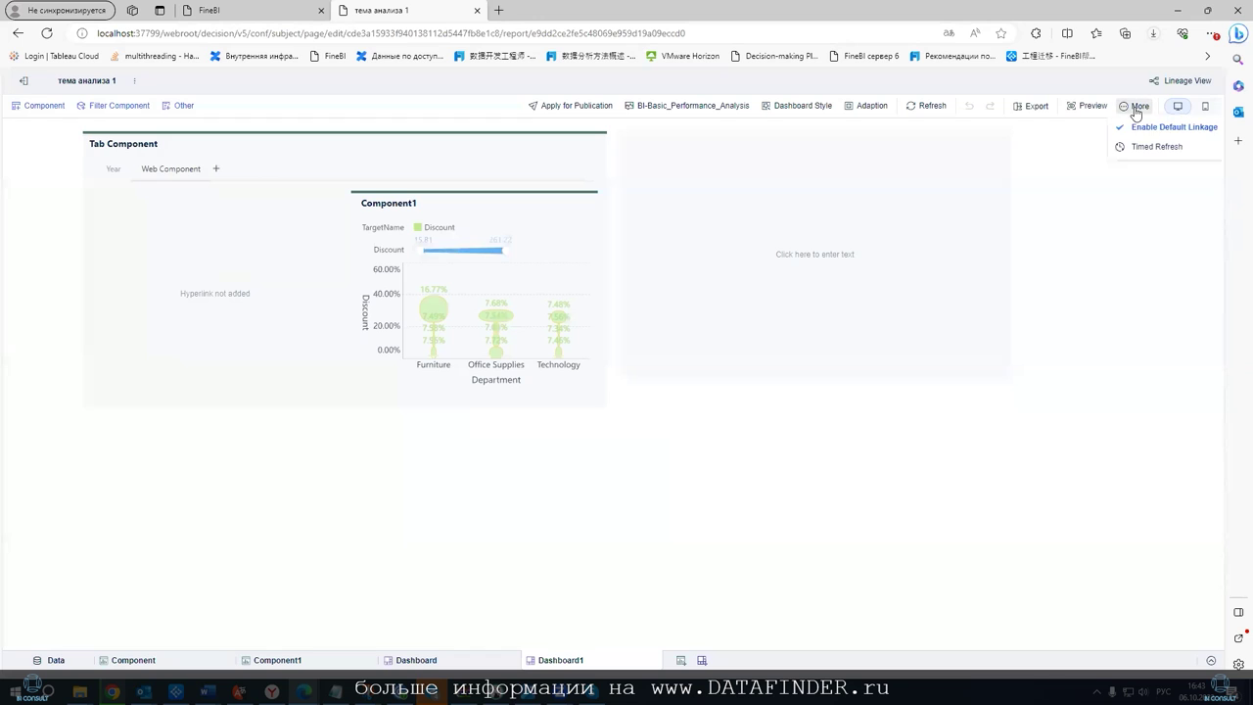
Examine the dashboard's mobile layout, including the tab component's Year tab, and return to the desktop layout
click(1205, 107)
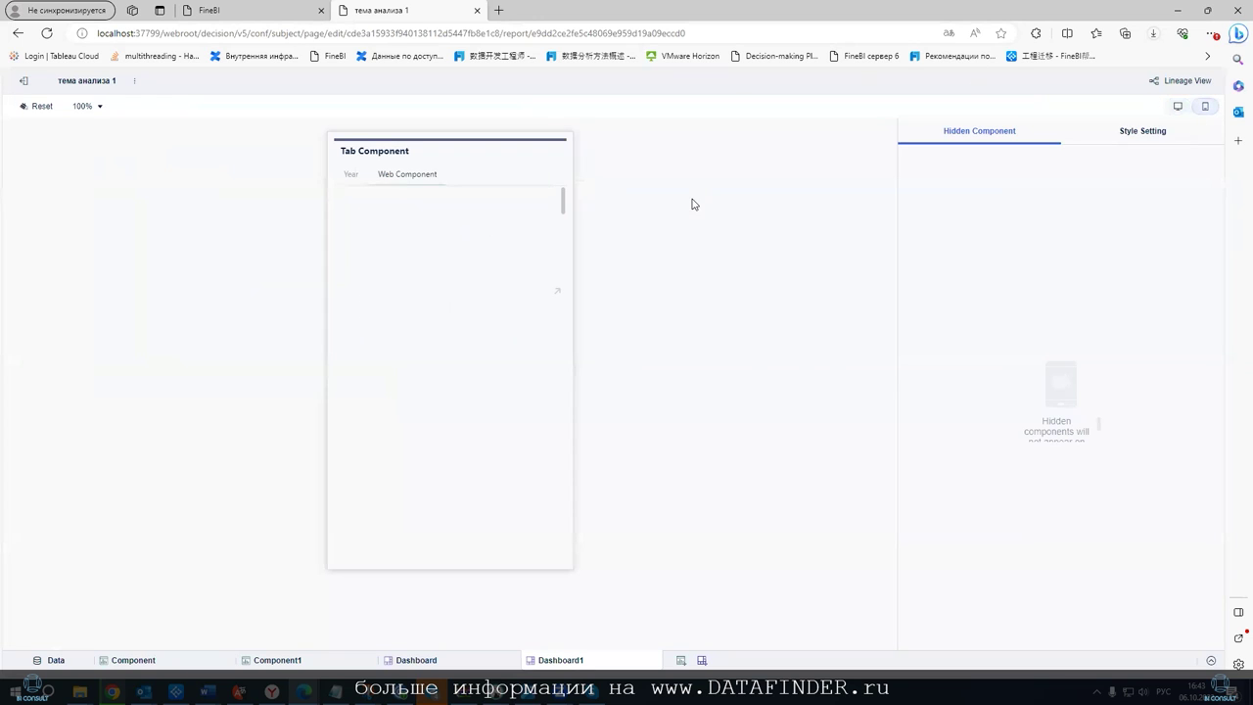
click(347, 175)
drag(402, 266, 461, 358)
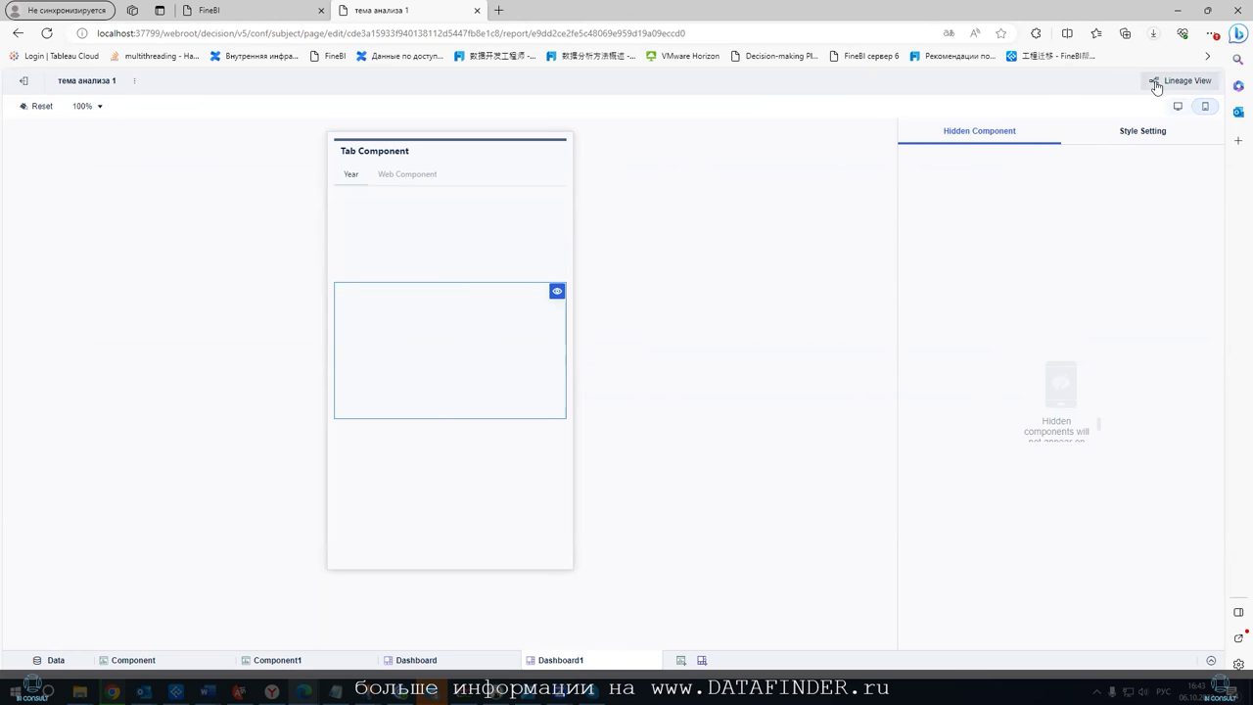
click(1176, 108)
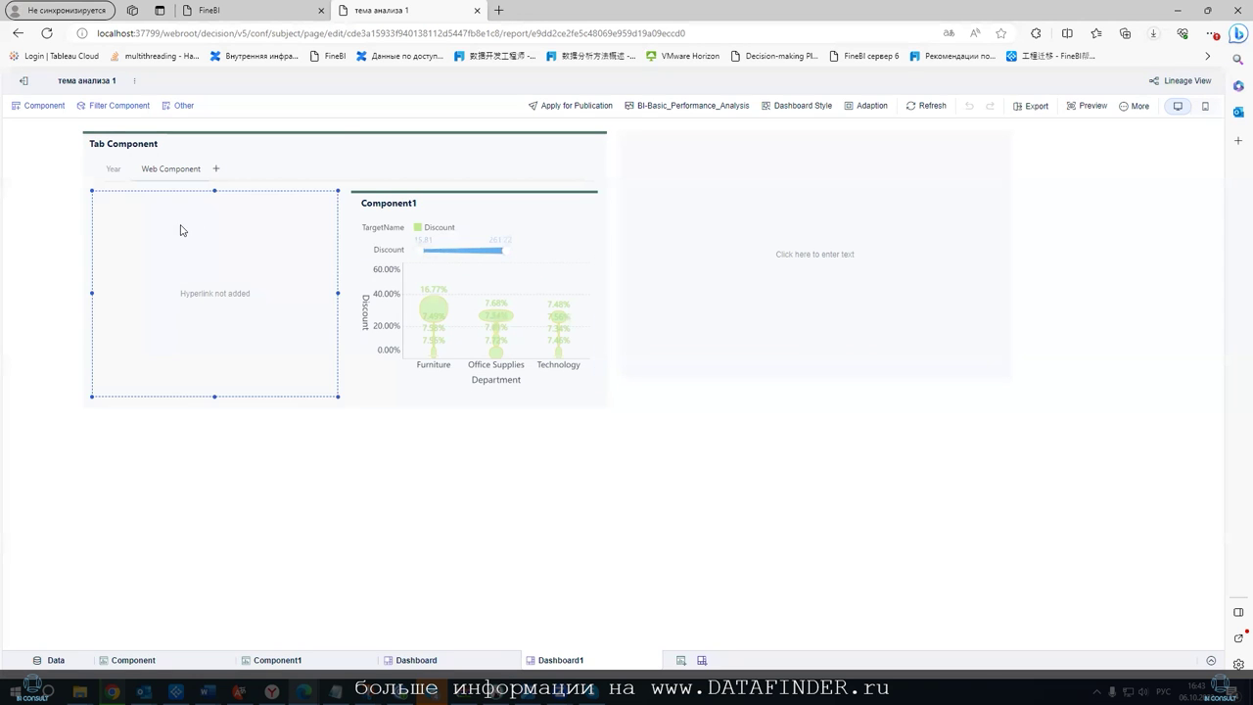
Apply to publish Dashboard1 to the Manage Directory/Обучение V6 folder for PC, tablet and mobile
click(541, 106)
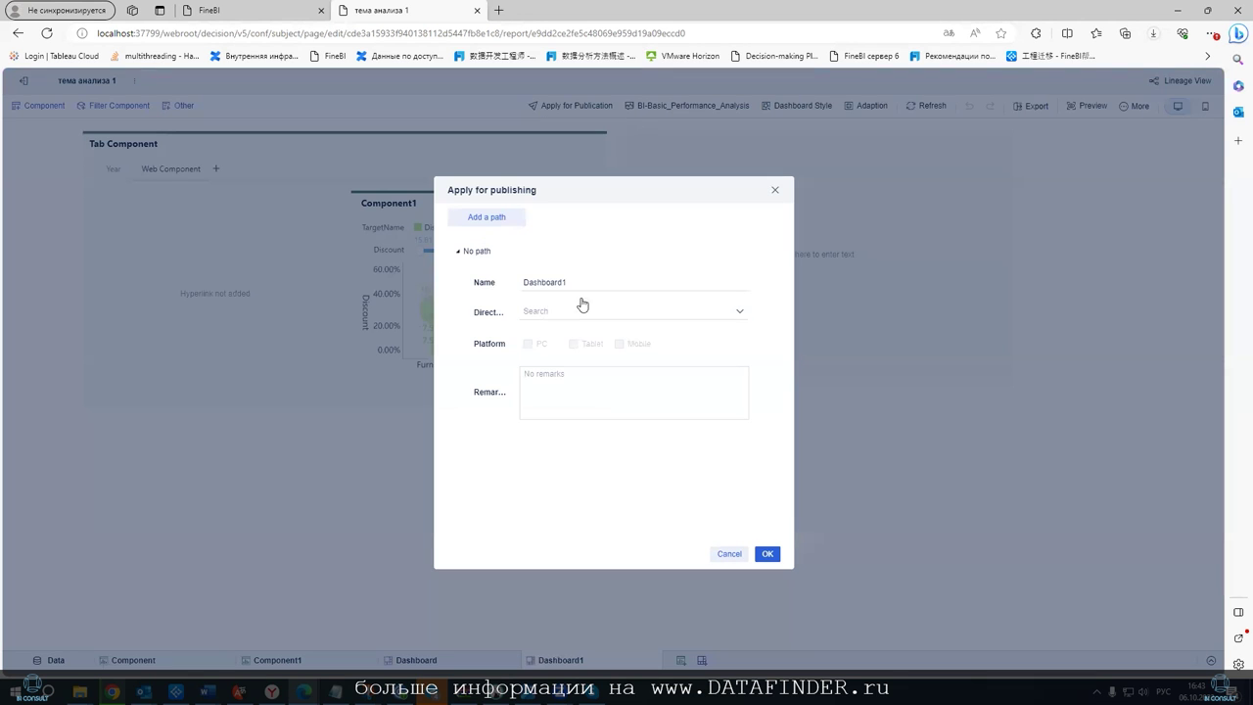
click(686, 309)
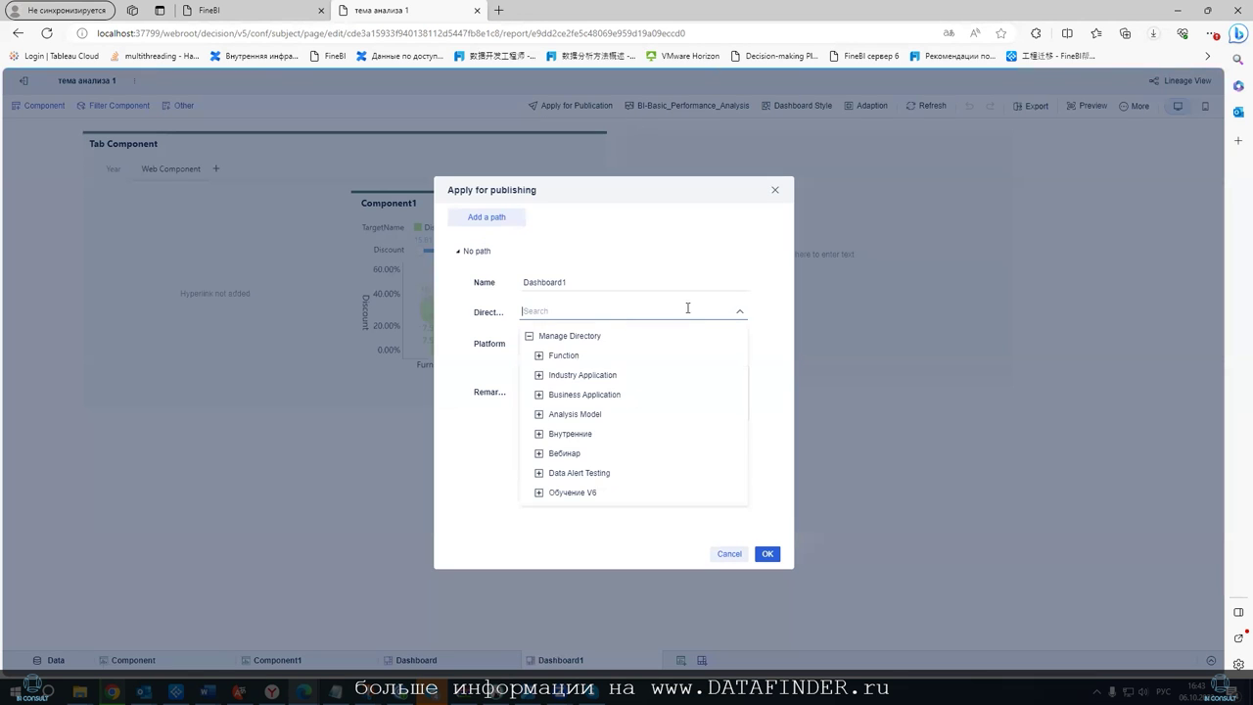
click(573, 493)
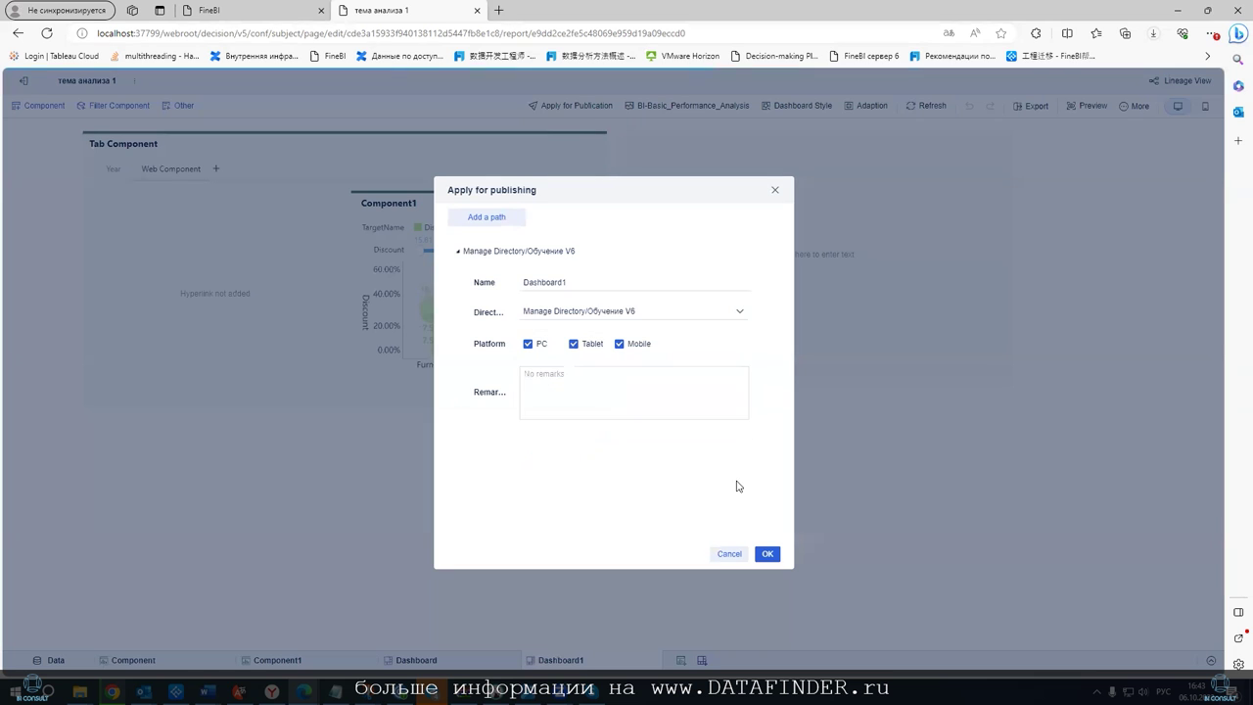
click(768, 554)
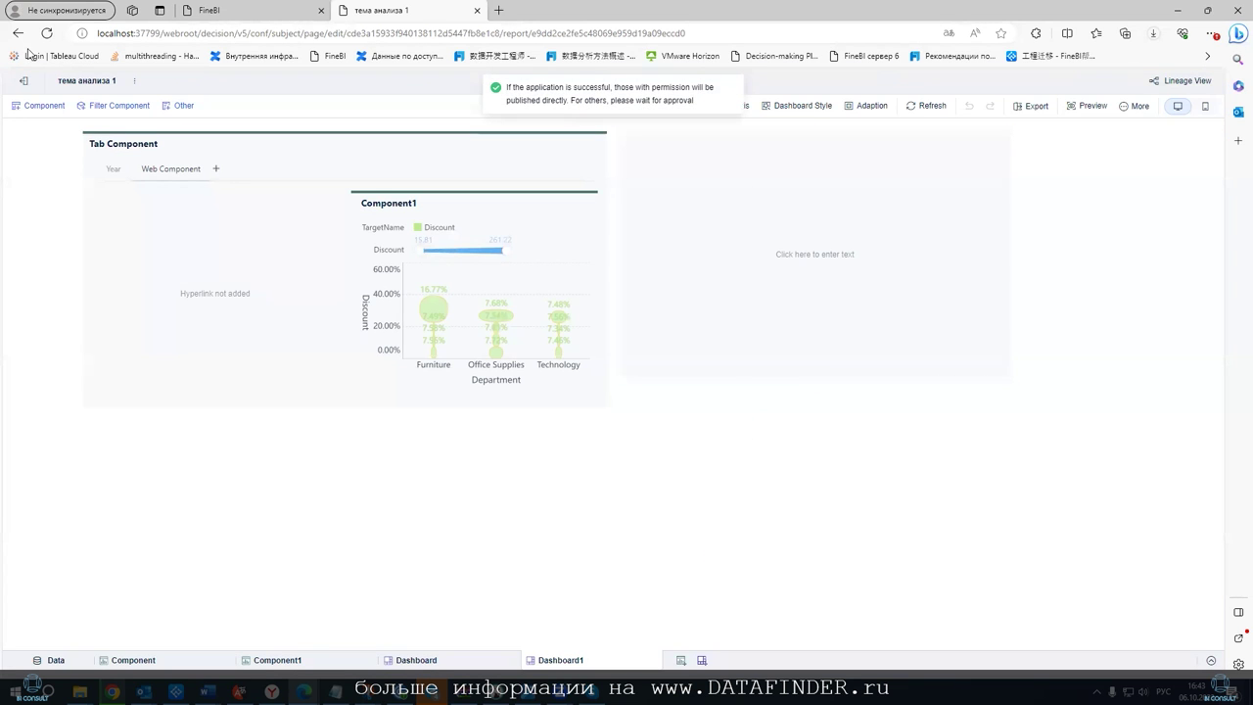
Leave the subject editor, log out of the developer account and log in with the administrator's username and password
click(24, 80)
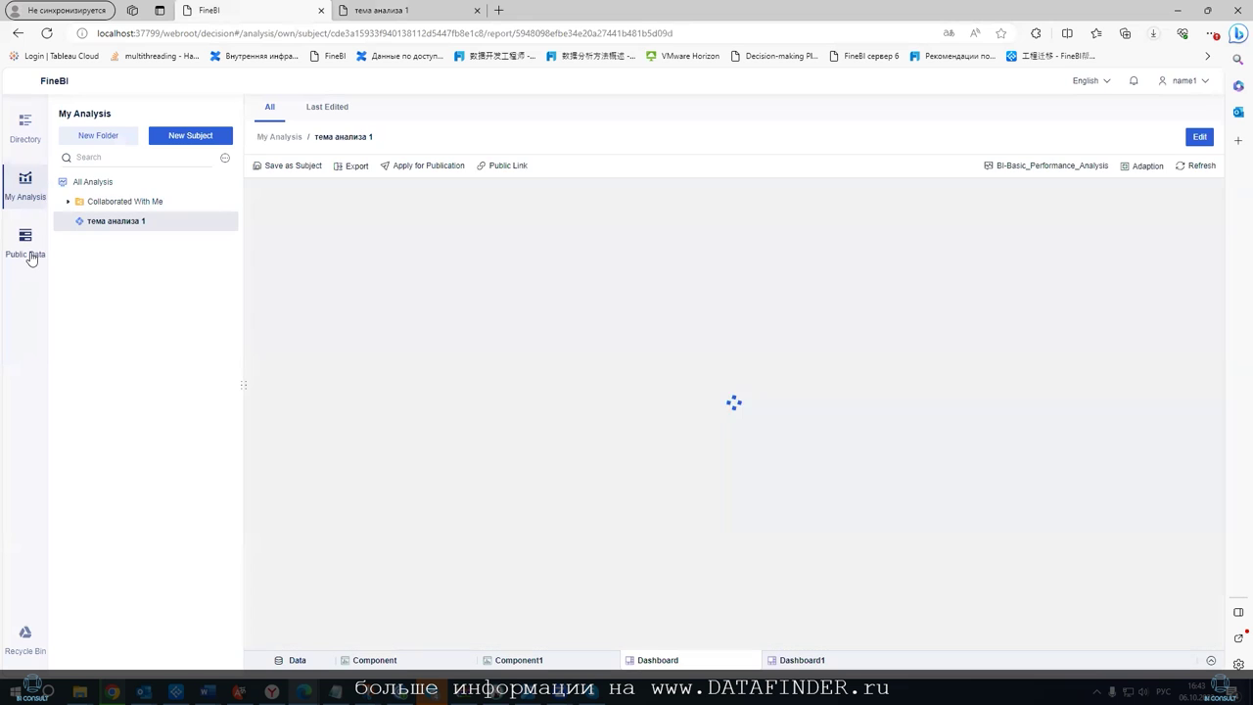
click(25, 126)
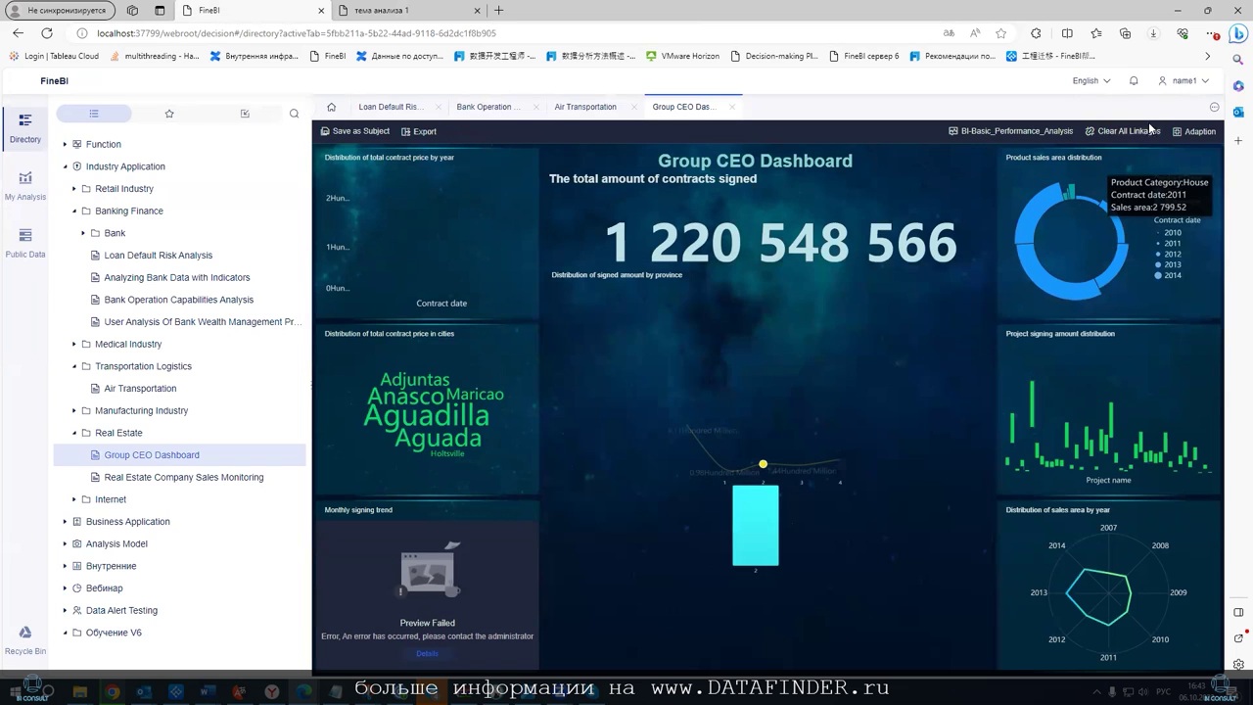
click(1182, 80)
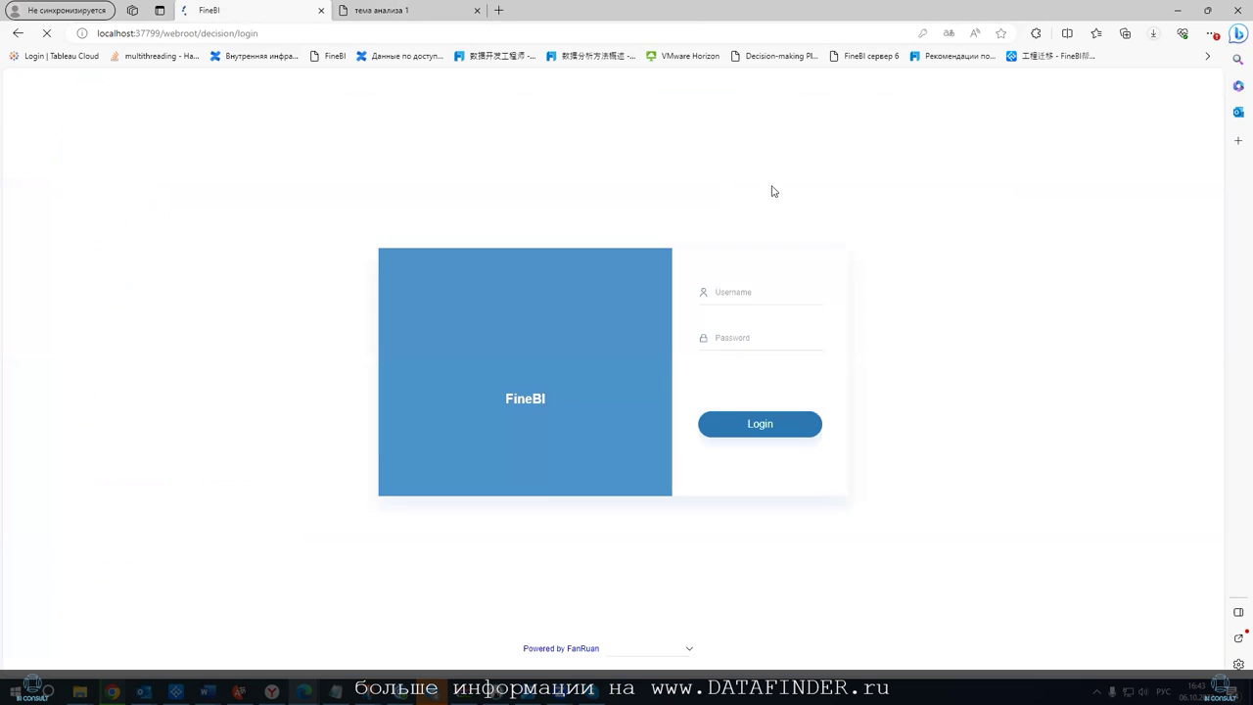
click(759, 293)
click(763, 384)
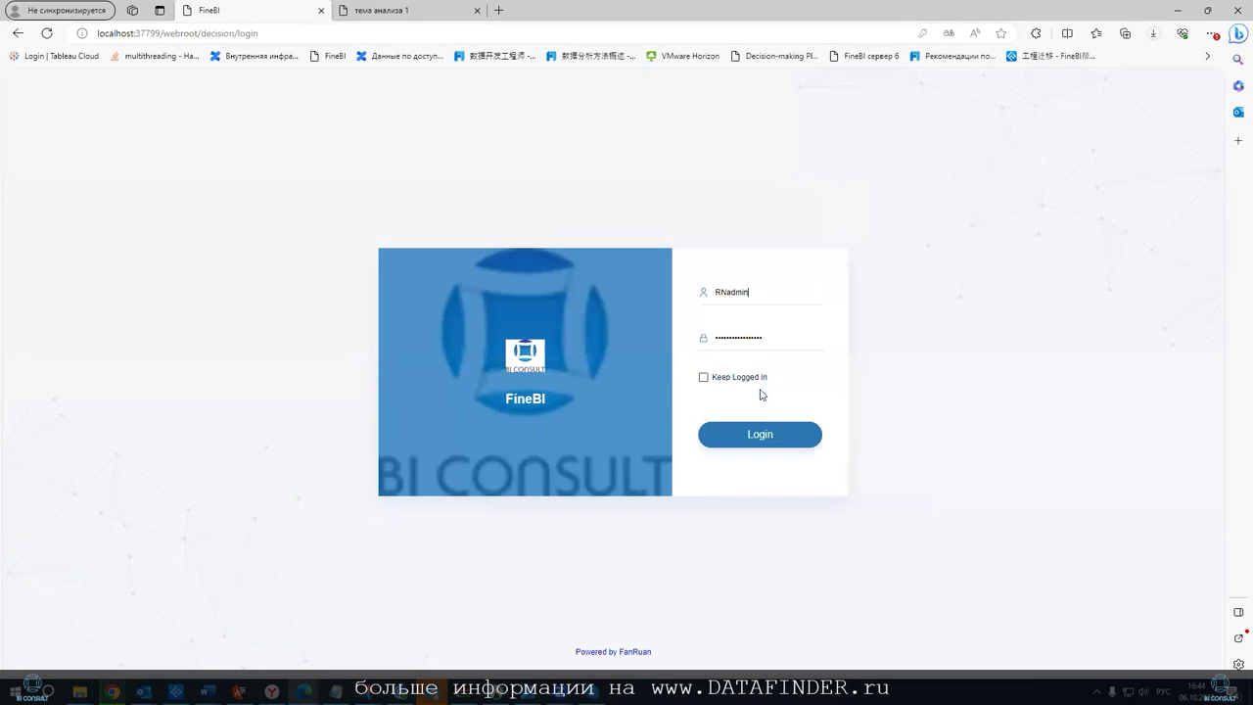
click(803, 428)
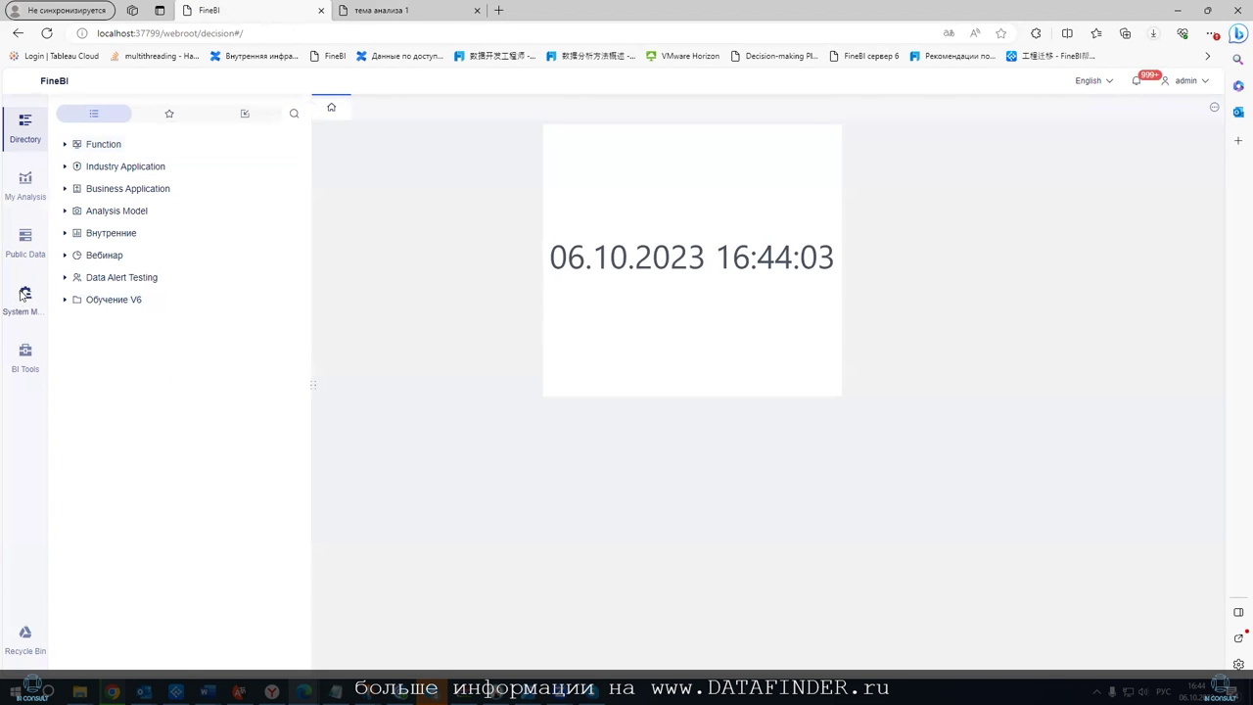
Approve Dashboard1's pending application in Publication Management by agreeing to publish it under Обучение V6
click(25, 294)
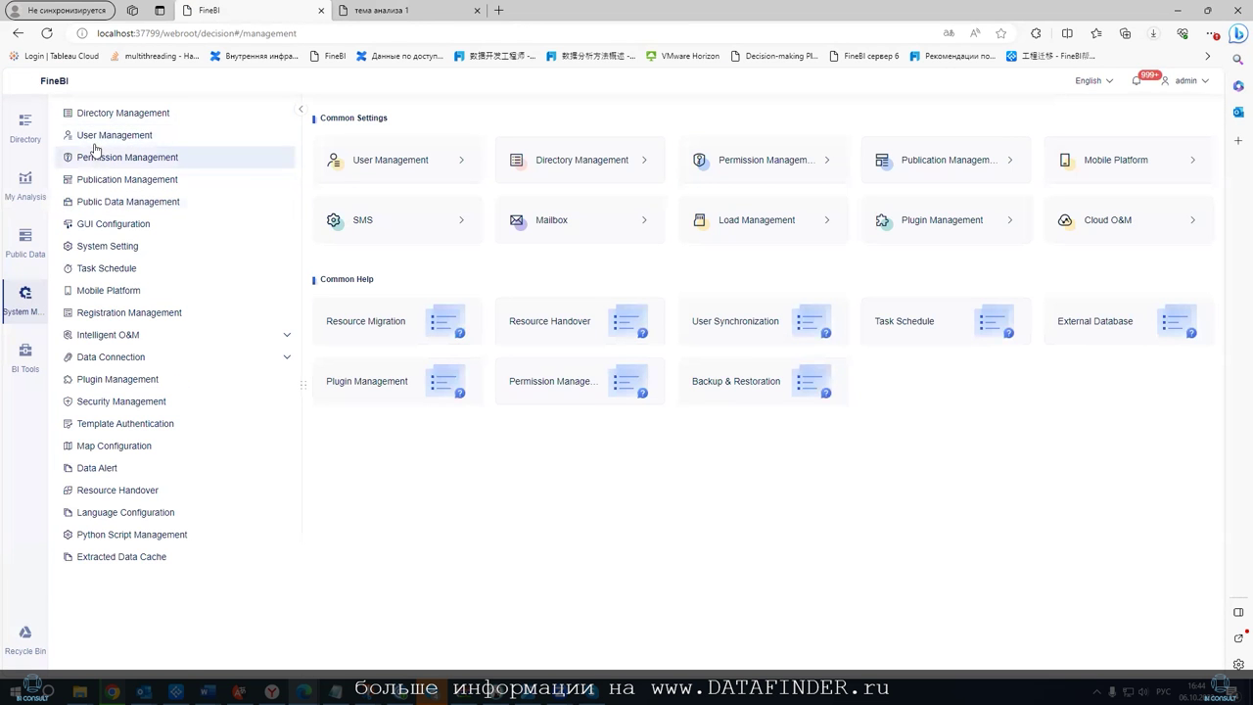
click(108, 182)
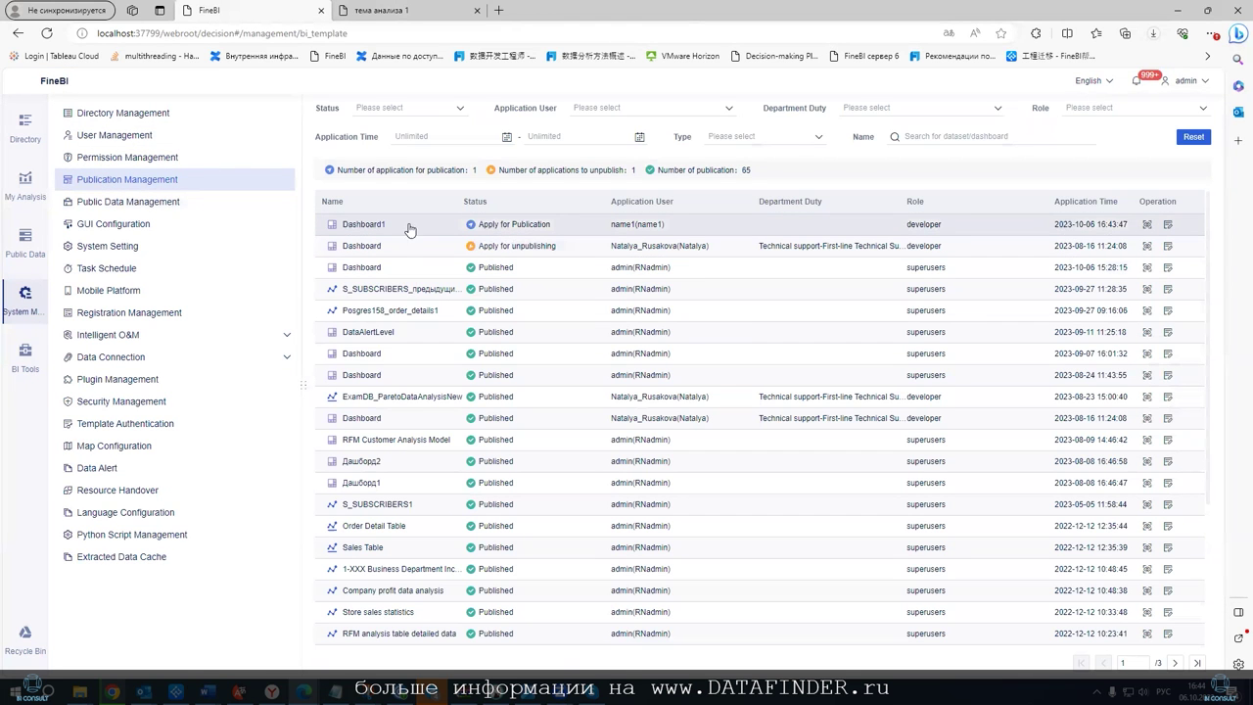
click(1168, 224)
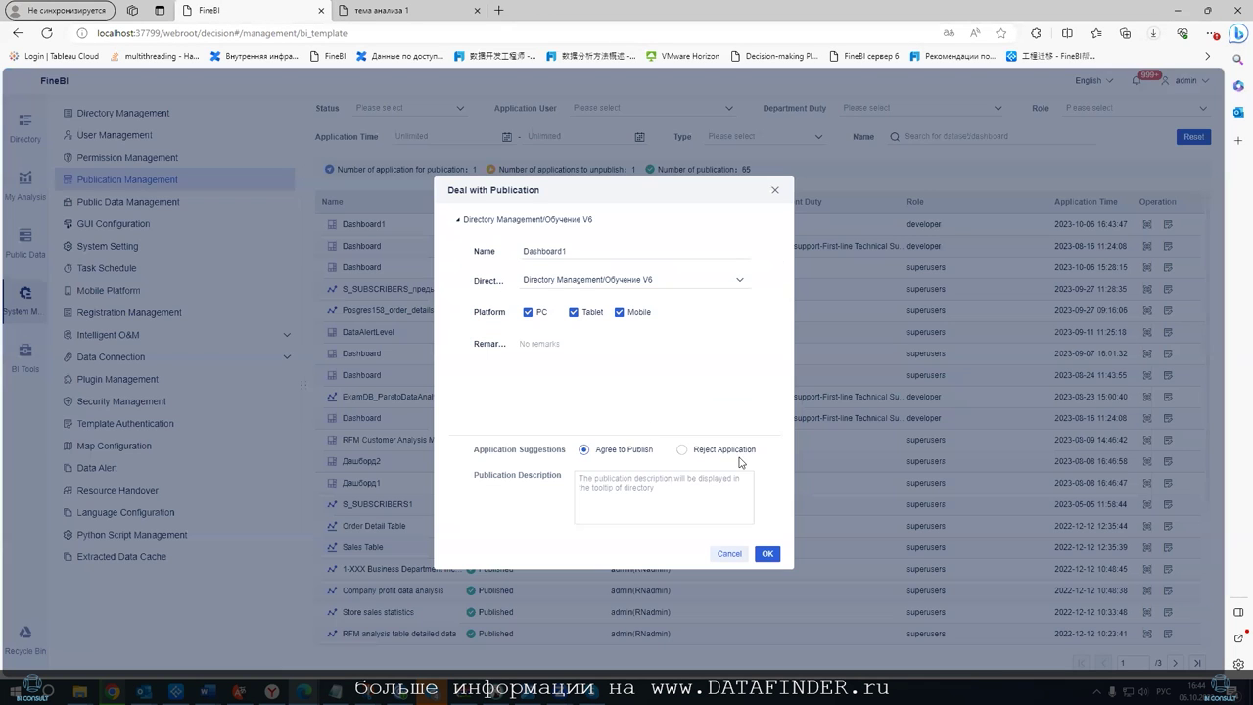
click(768, 553)
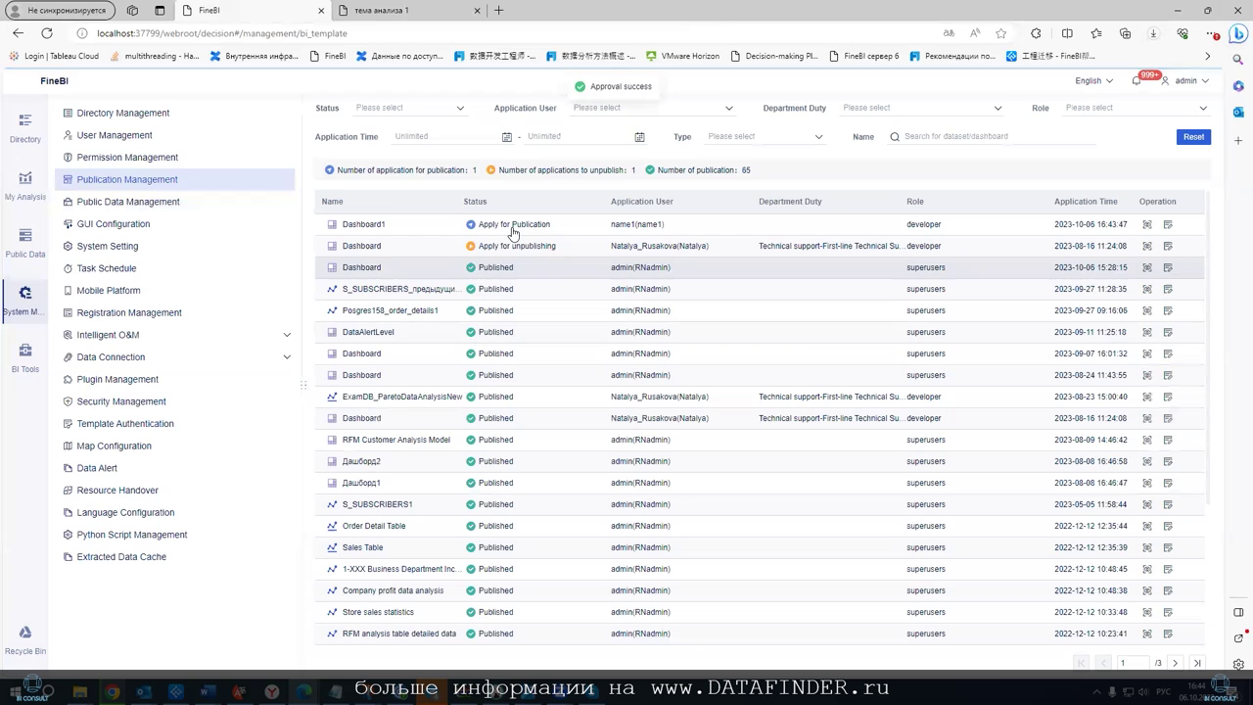
View the published Dashboard1 in the directory's Обучение V6 folder
click(26, 128)
click(98, 302)
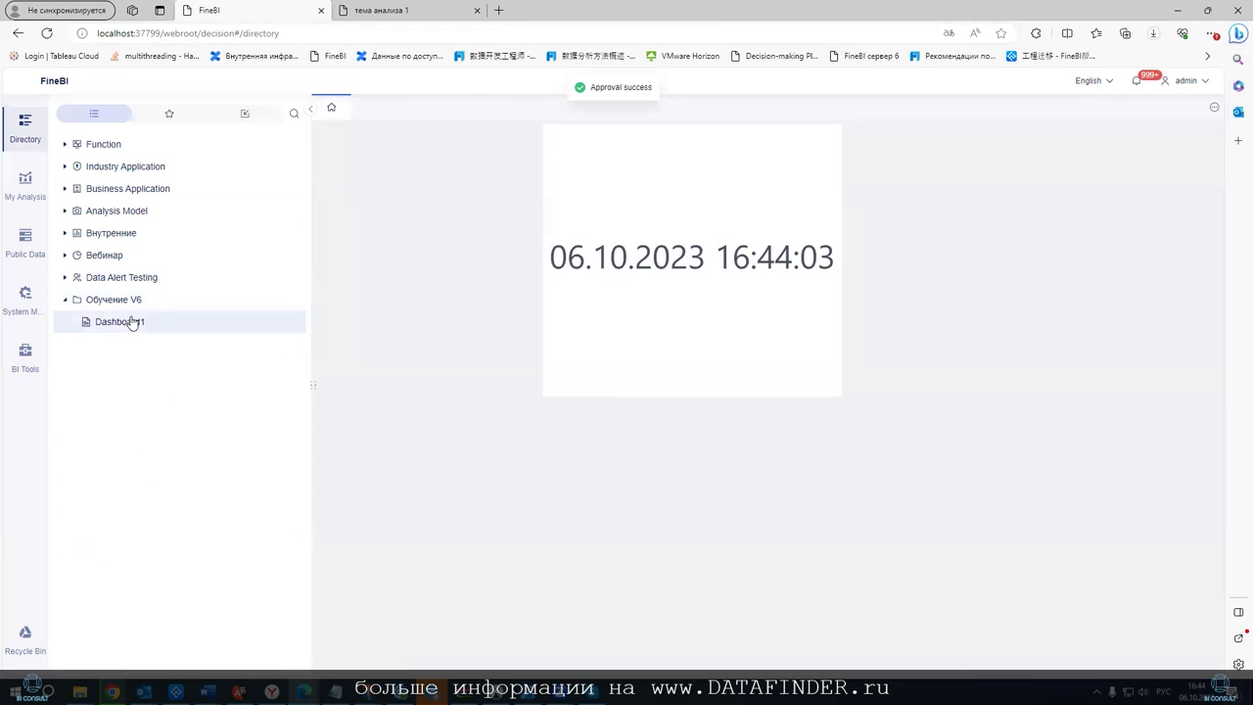
click(127, 322)
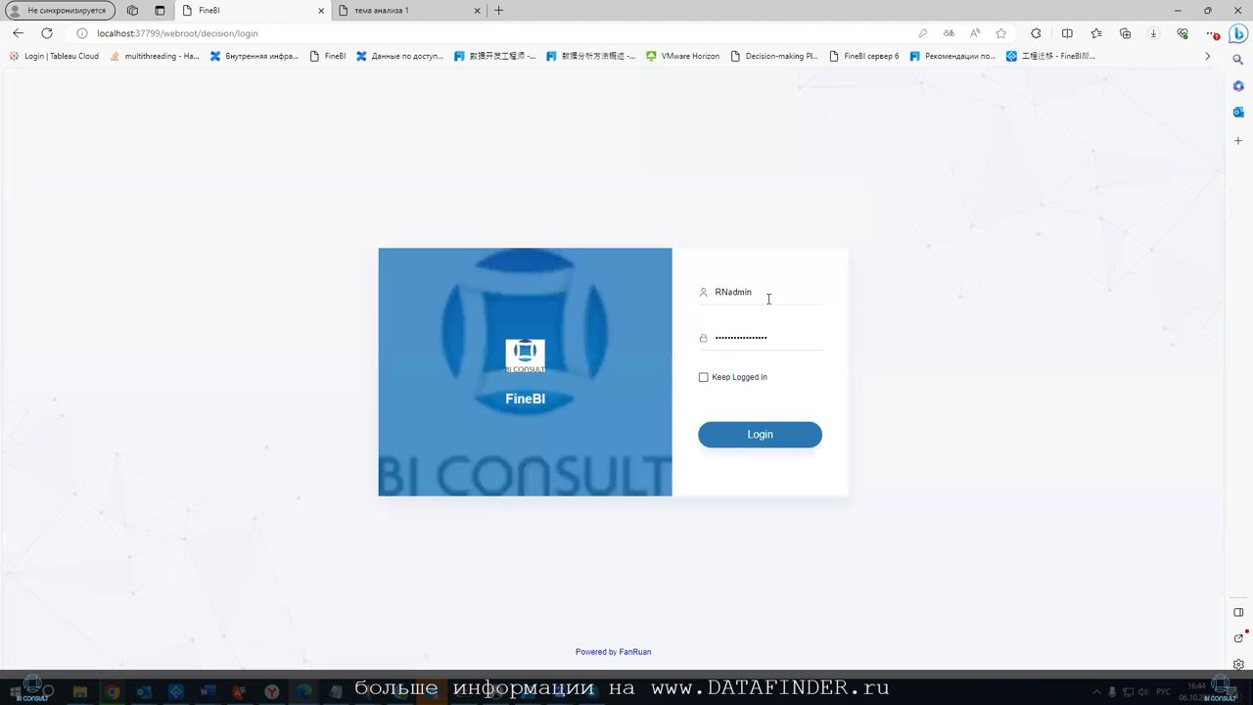
Log back in with the developer account's username and password
click(770, 294)
click(752, 371)
click(739, 437)
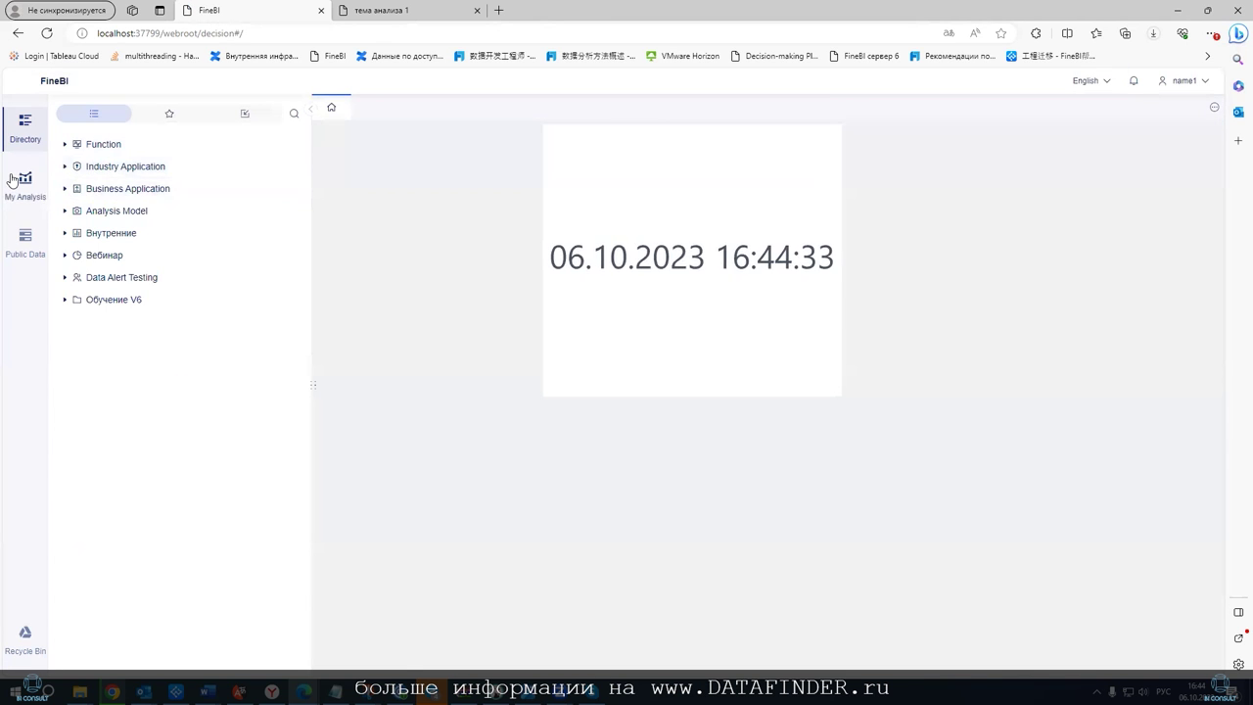
Open the analysis subject тема анализа 1 for editing
click(12, 179)
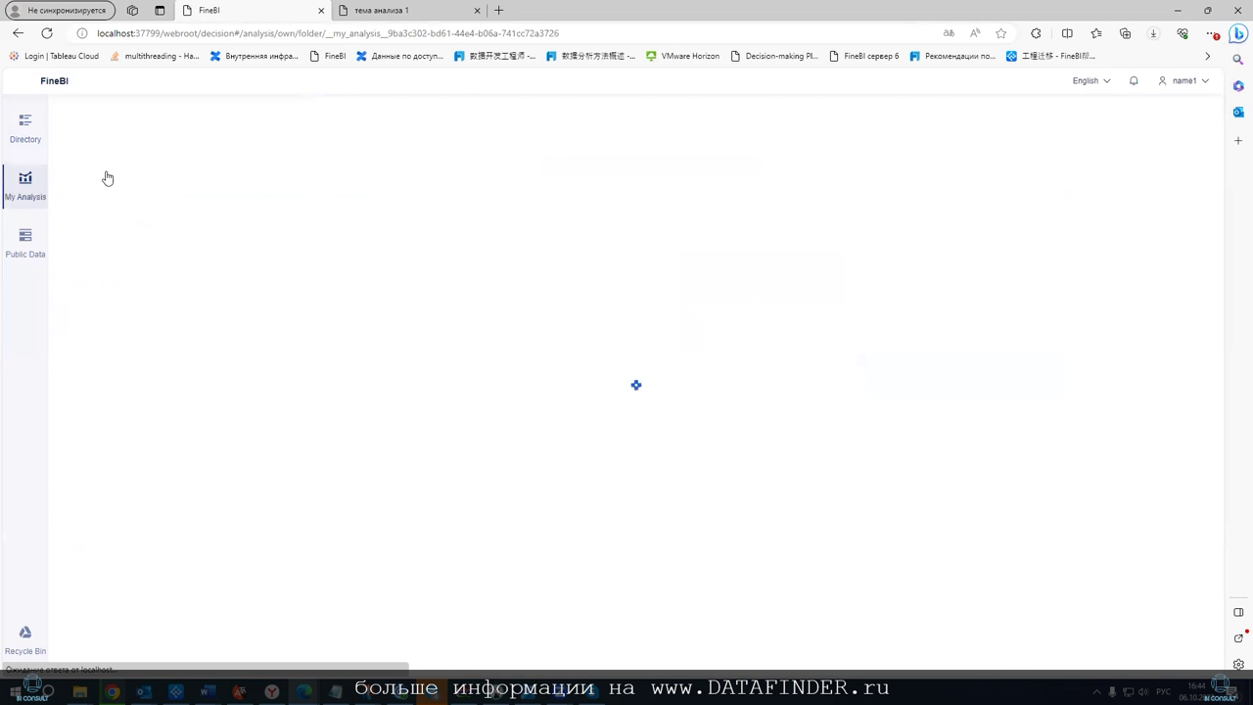
click(116, 221)
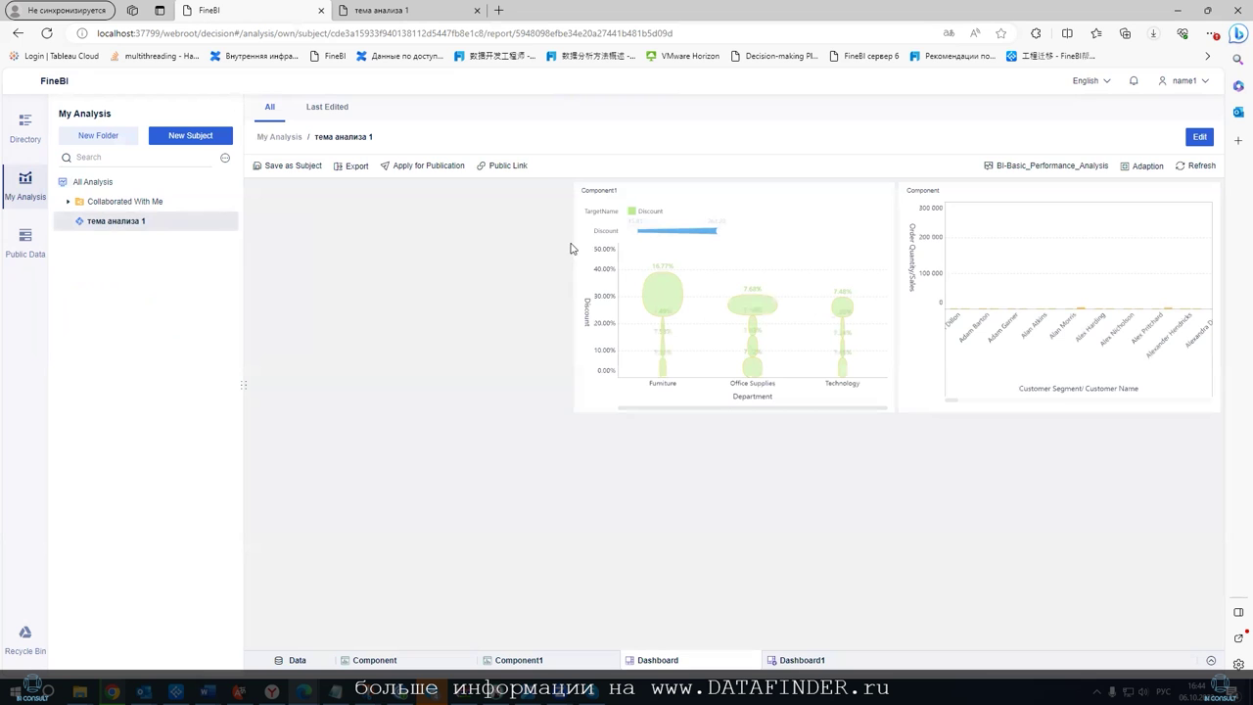
click(1200, 136)
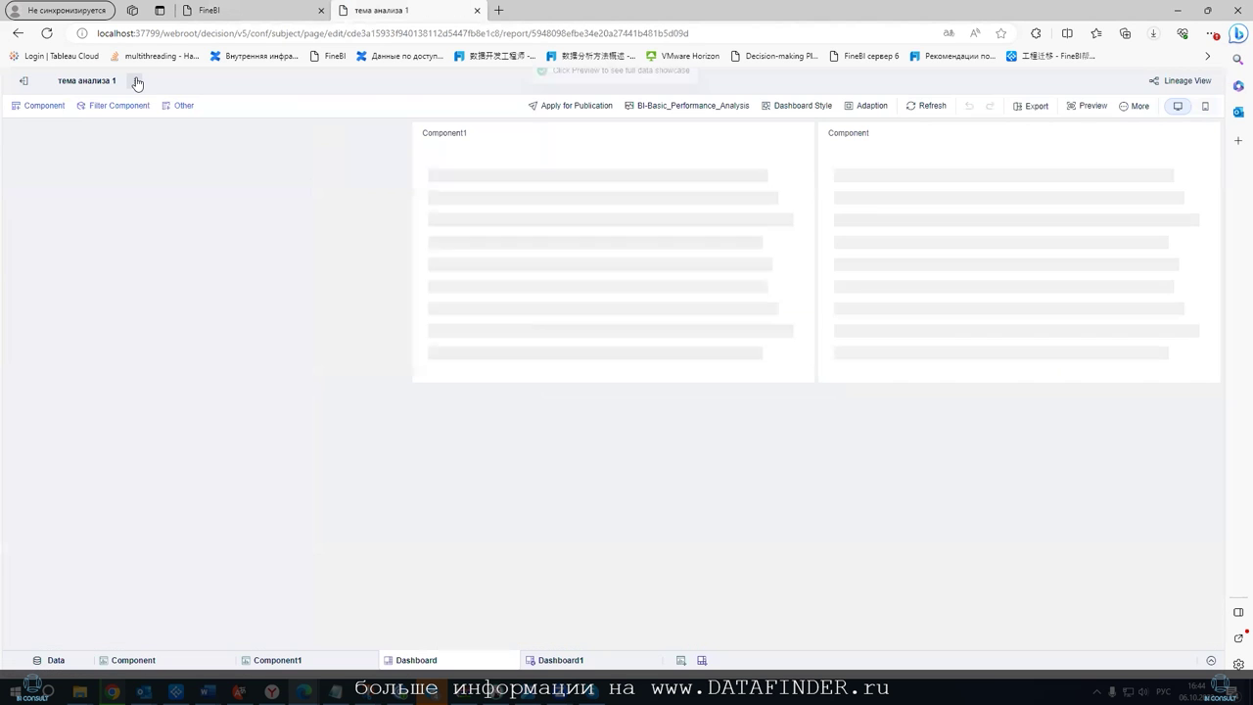
Add the administrator as a collaborator on тема анализа 1 with both Use and Edit permissions
click(137, 83)
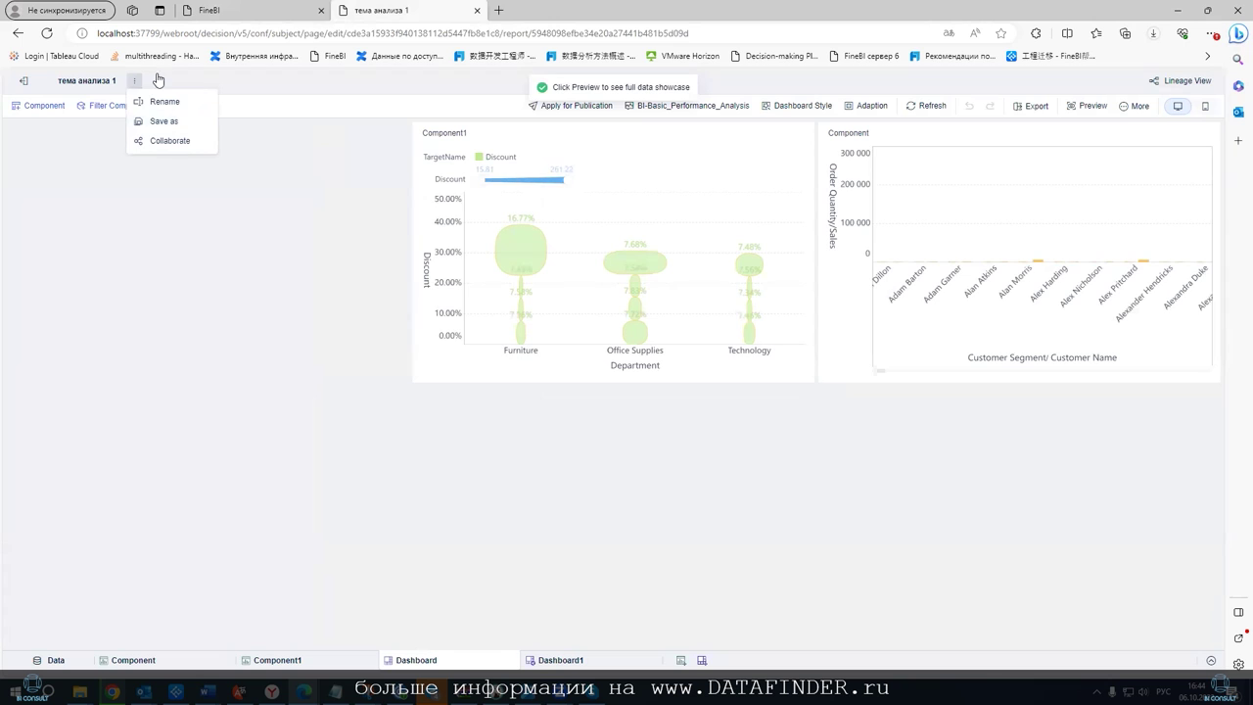
click(168, 141)
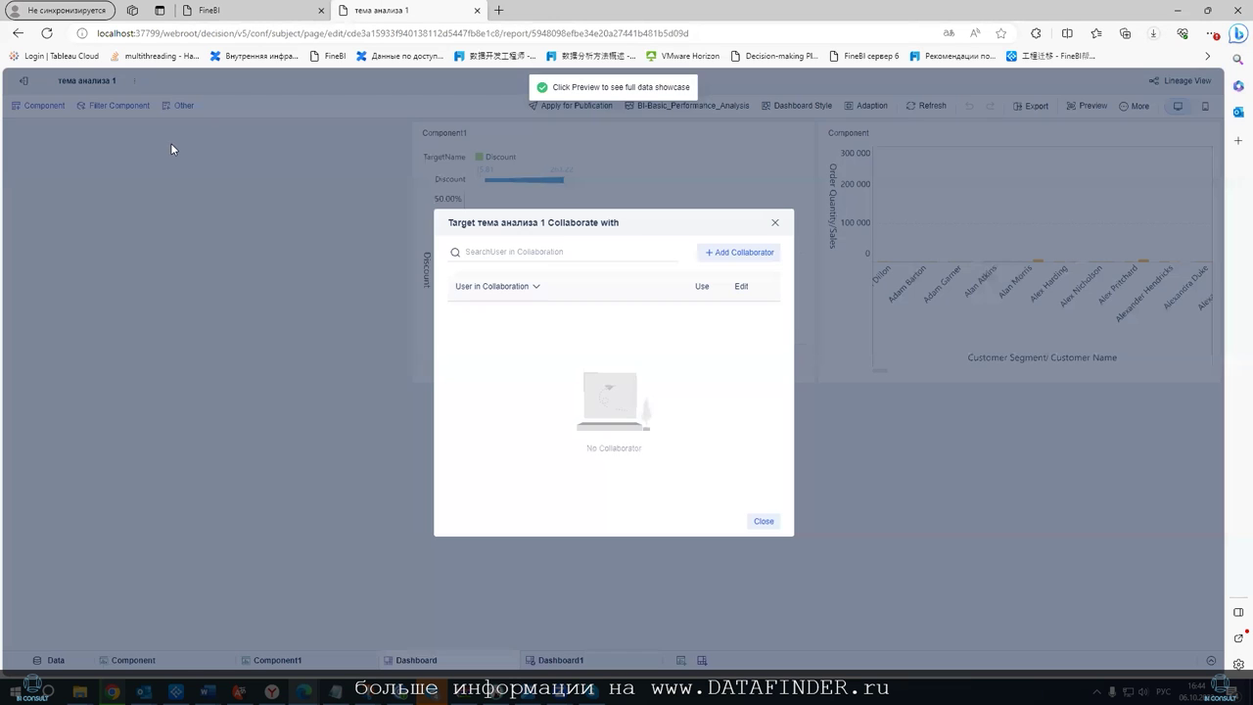
click(709, 255)
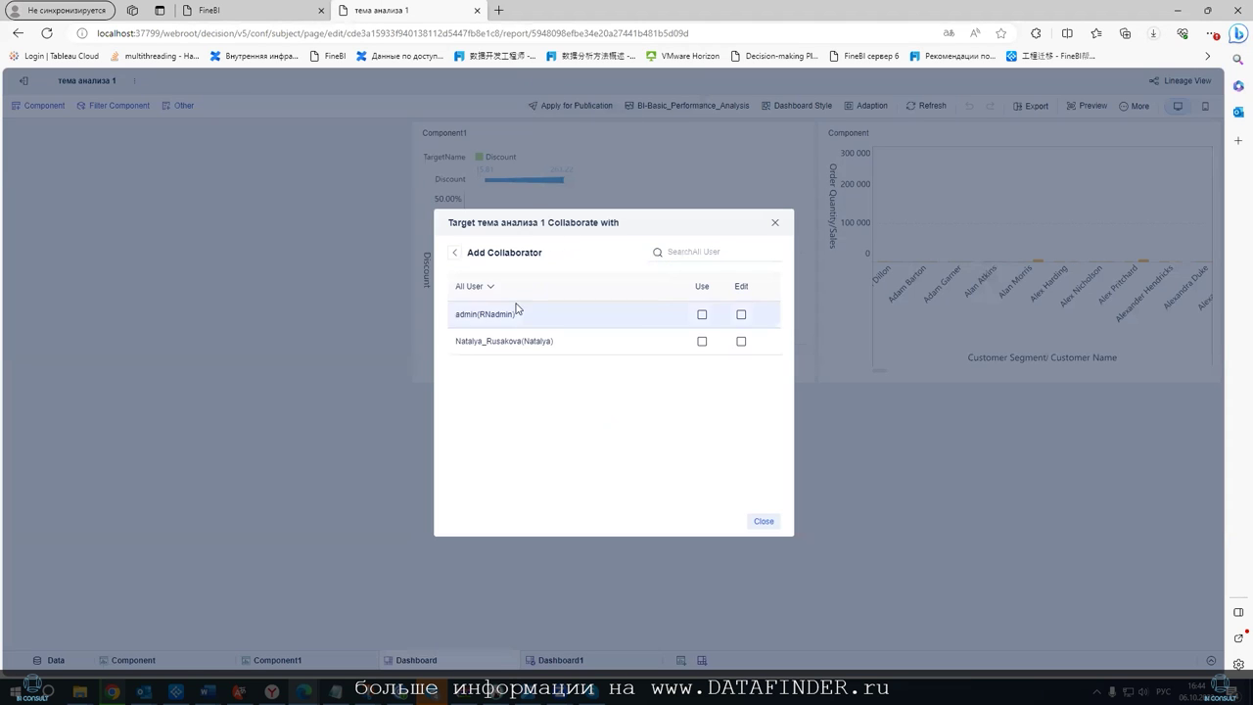
click(702, 340)
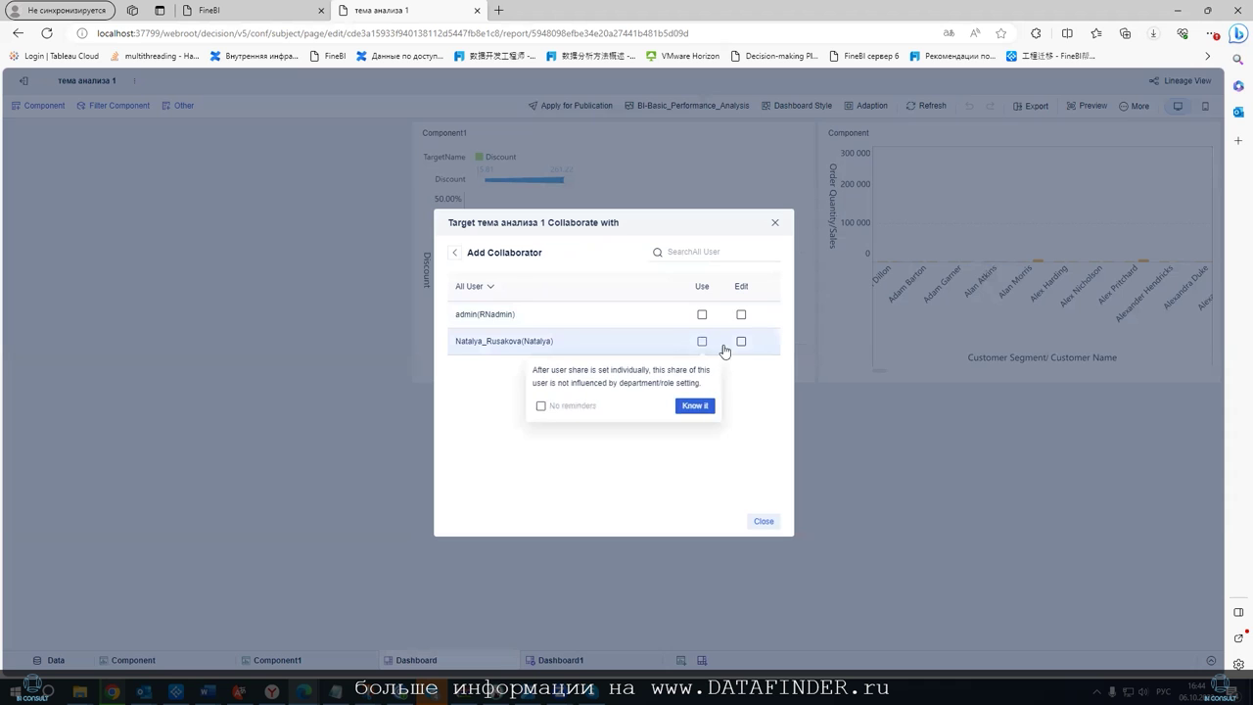
click(703, 374)
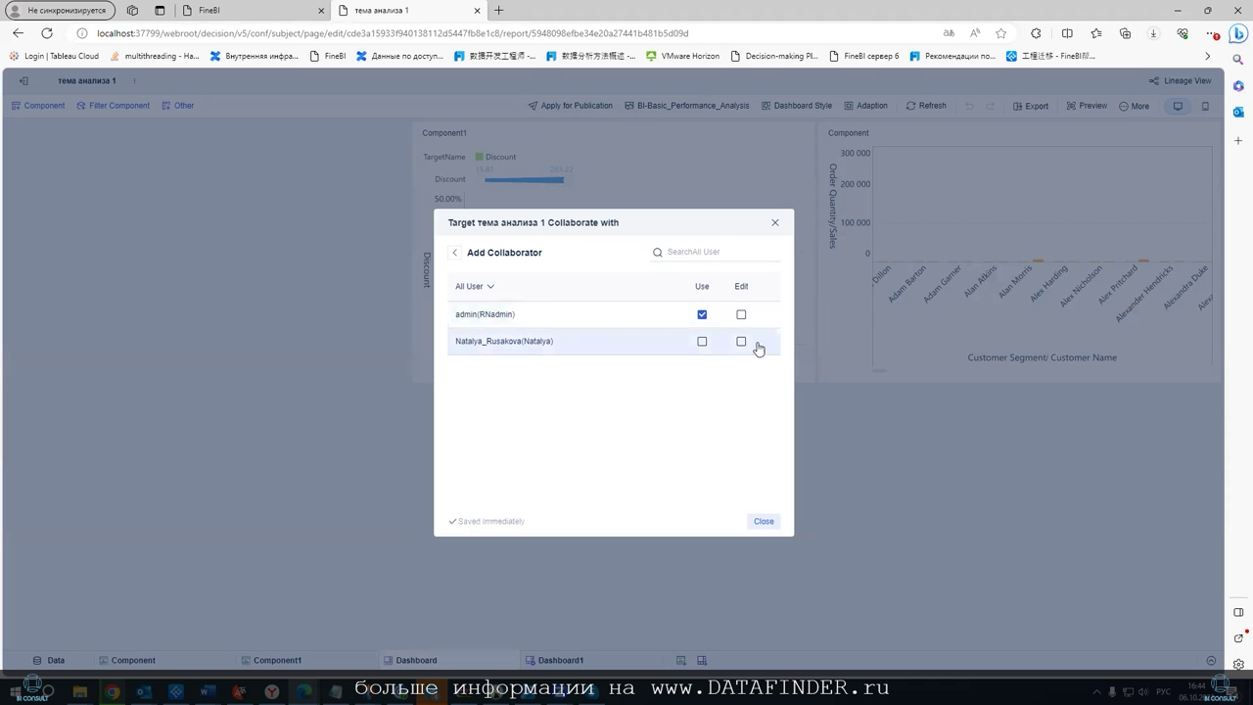
click(741, 314)
click(769, 380)
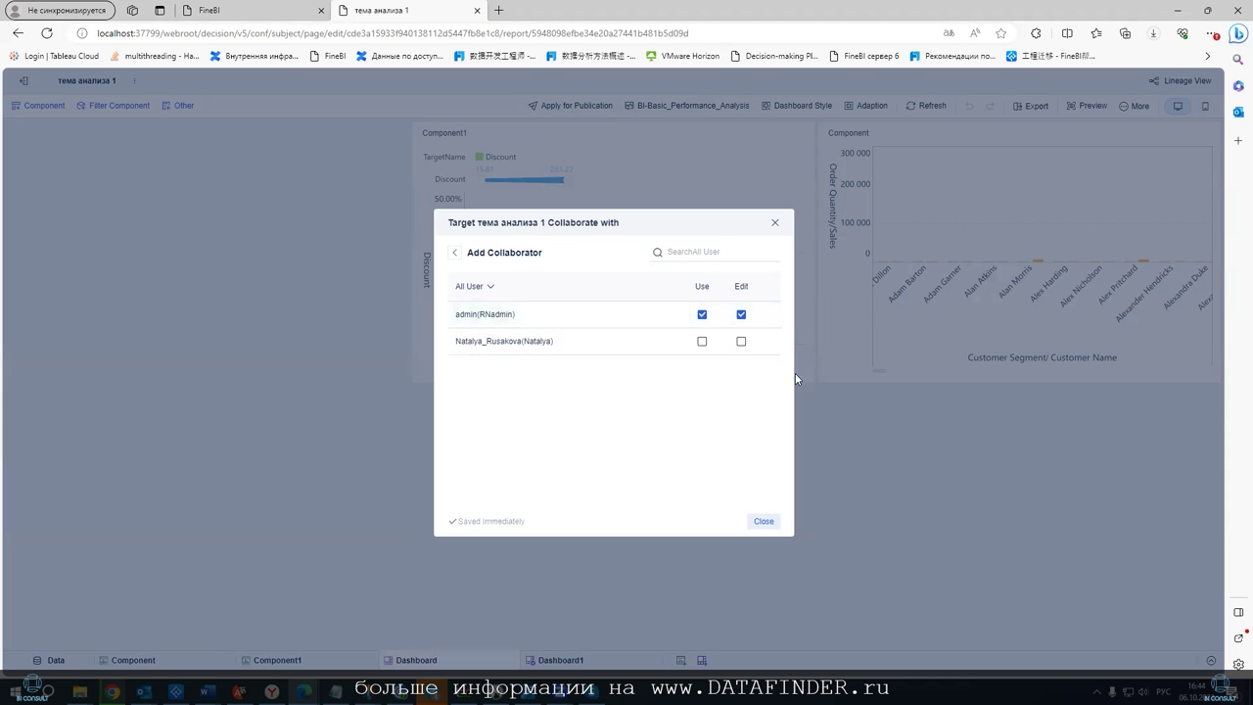
click(764, 522)
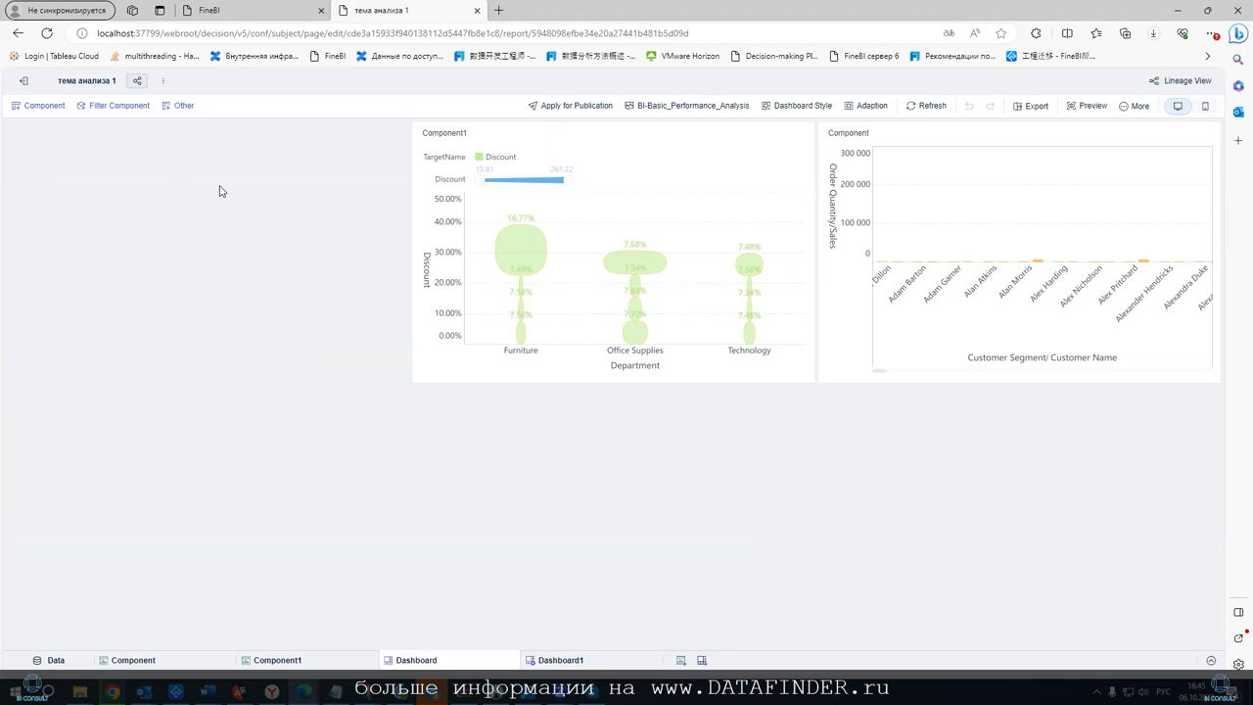
Review the subject's dashboards and Orders data, and examine the Returns, Users and Orders fields in Component
click(554, 660)
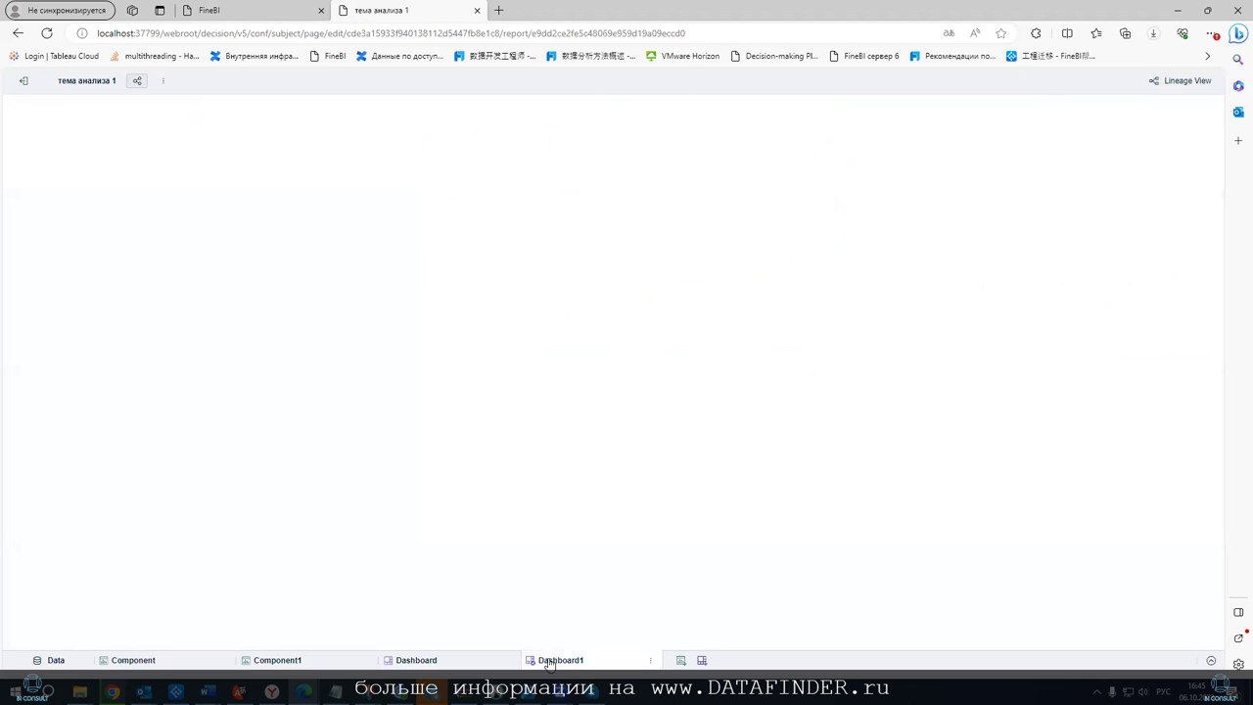
click(427, 660)
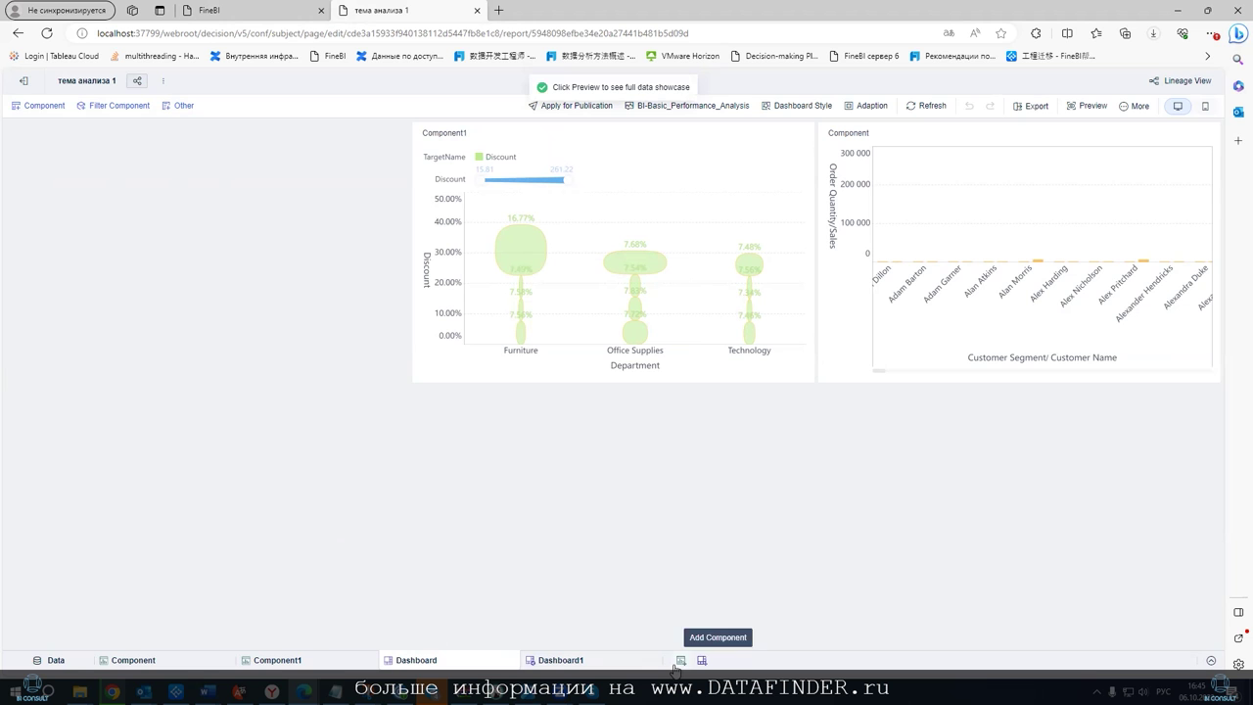
click(29, 662)
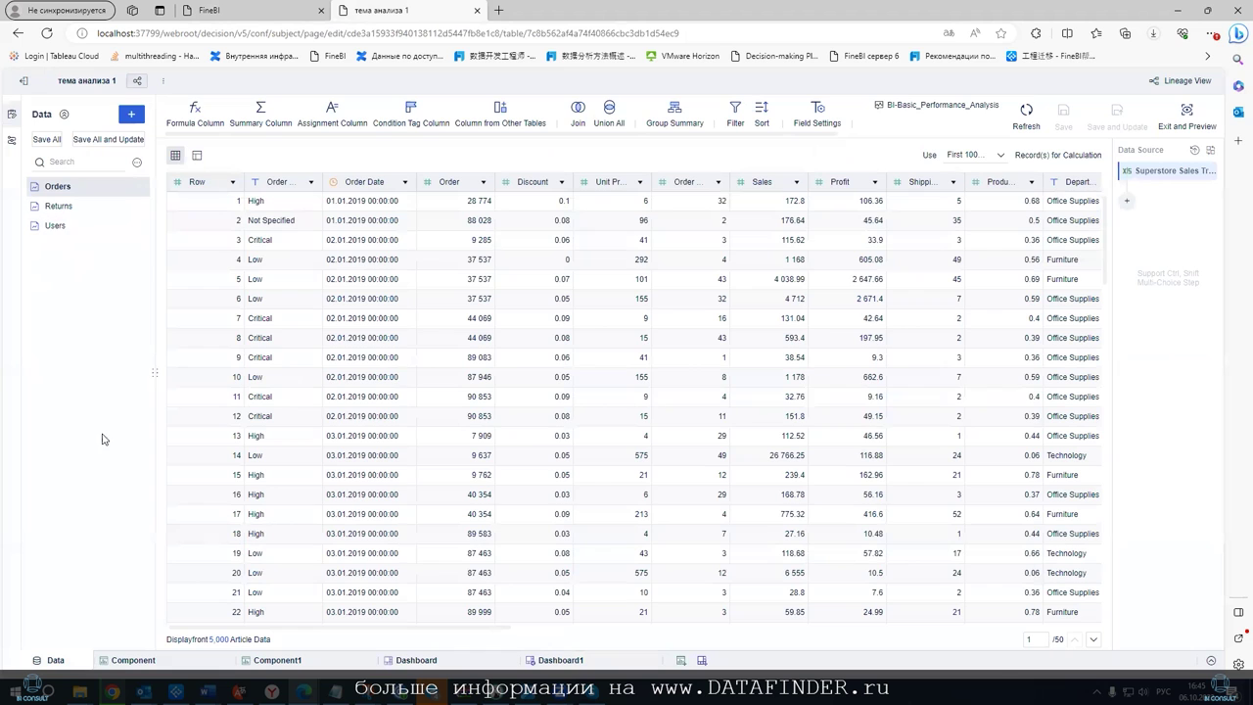
click(130, 660)
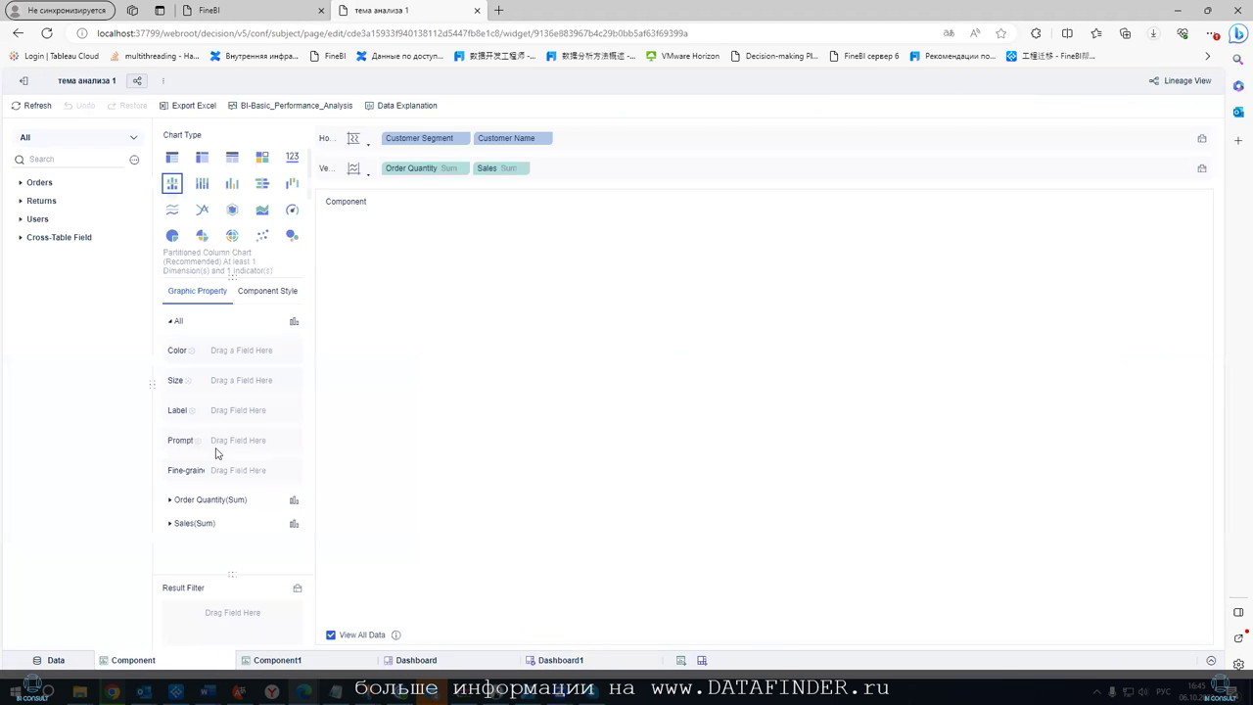
click(21, 201)
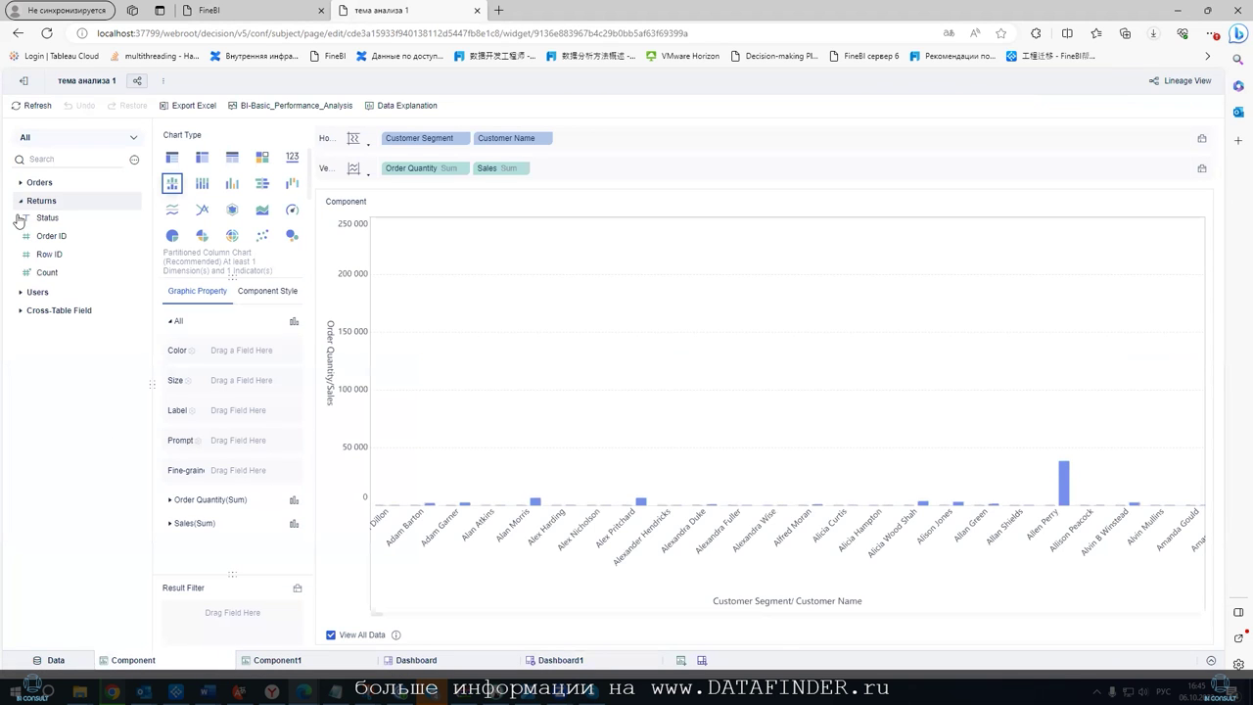
click(22, 292)
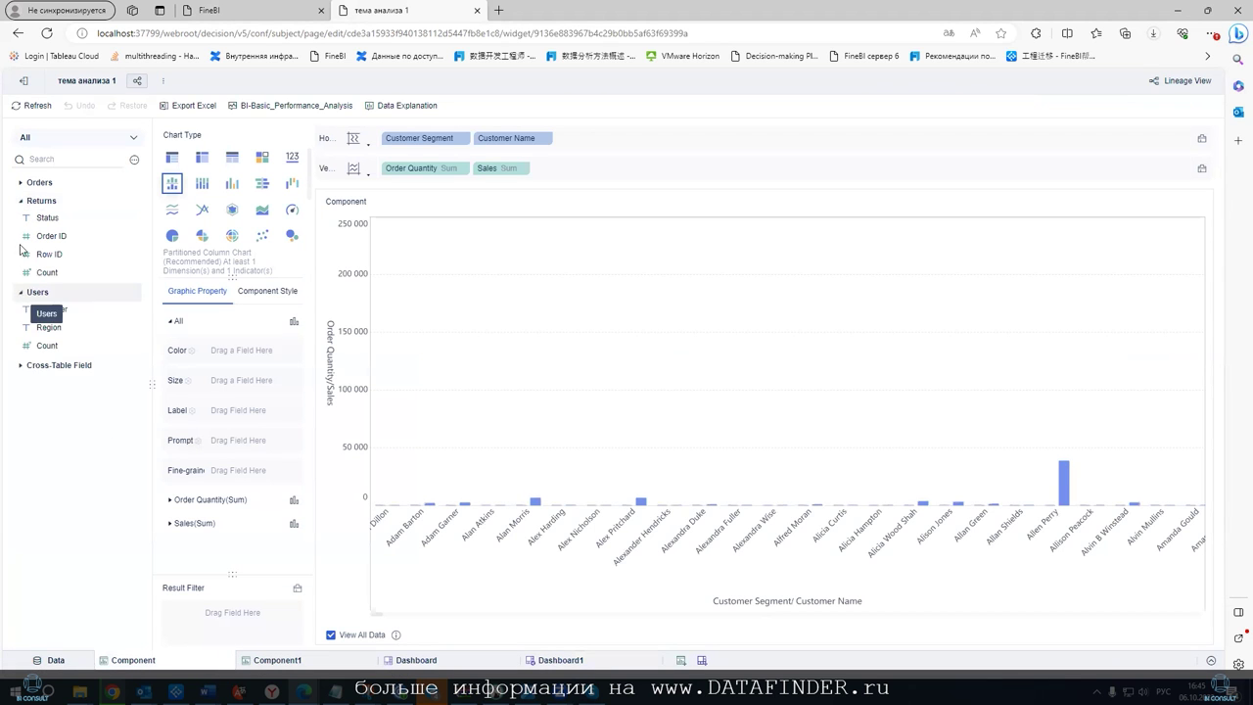
click(20, 182)
scroll(147, 304, down, 3)
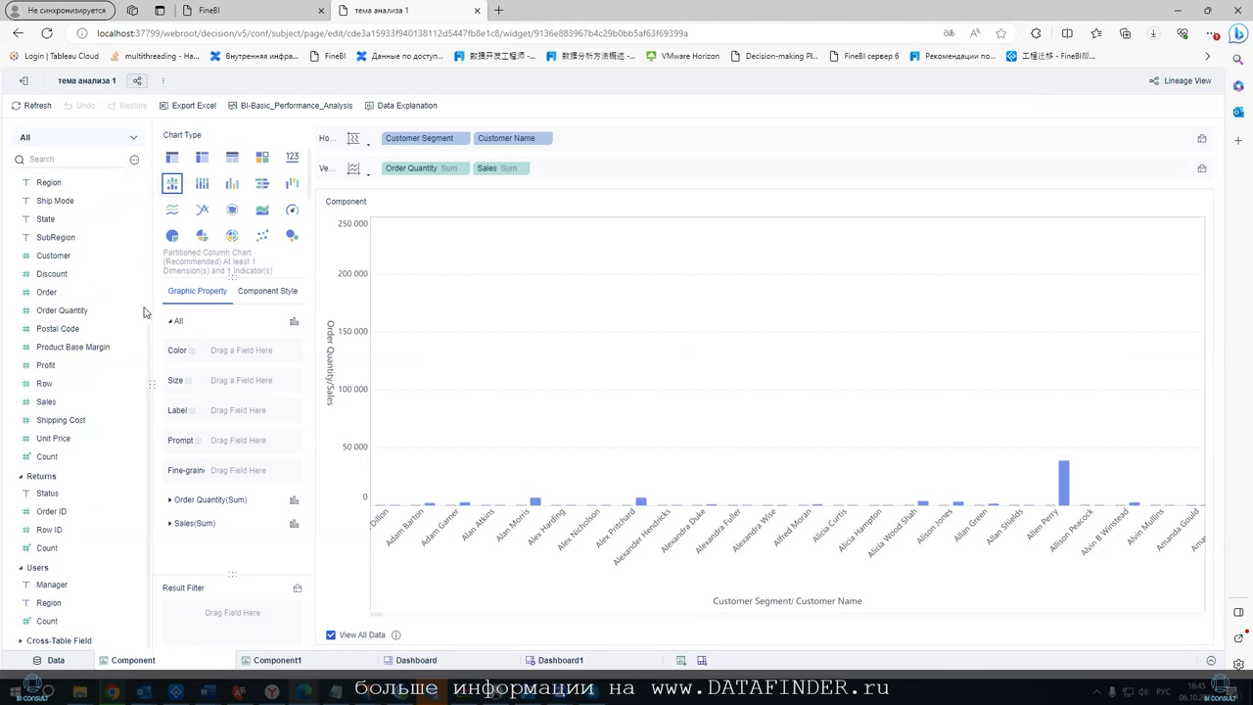
Add a Value-type parameter named Parameter with a default value of 1000
click(134, 160)
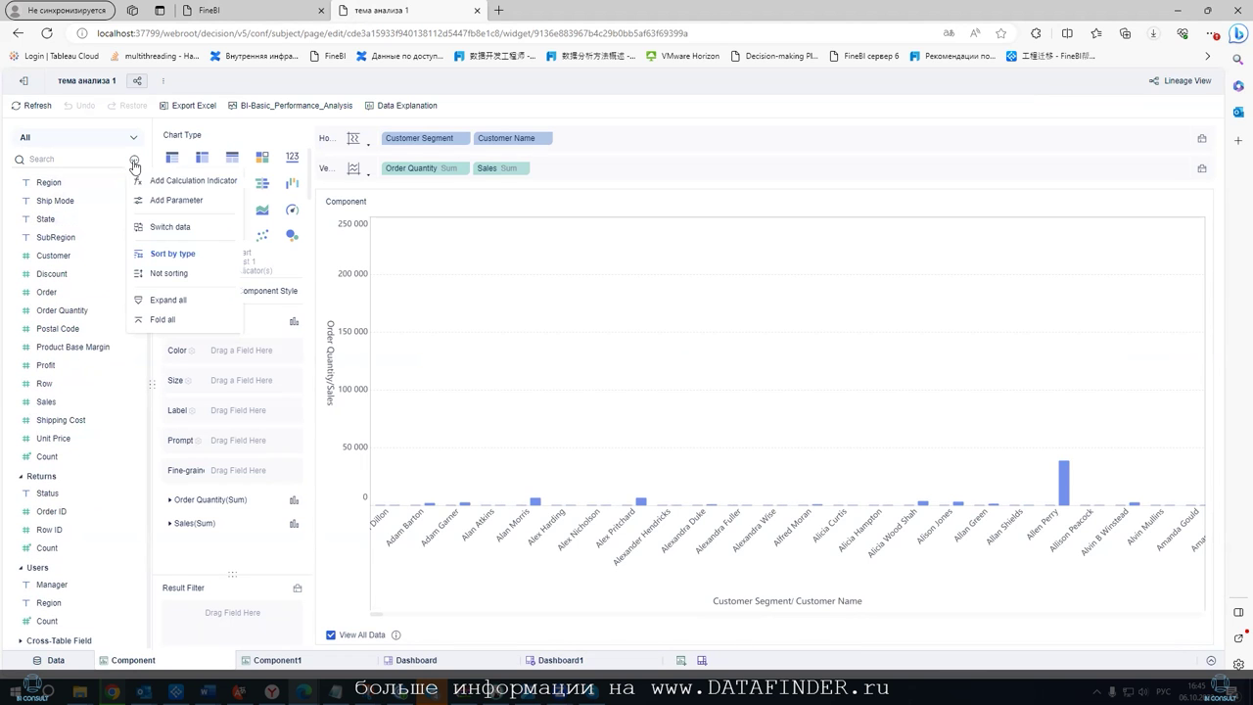
click(167, 201)
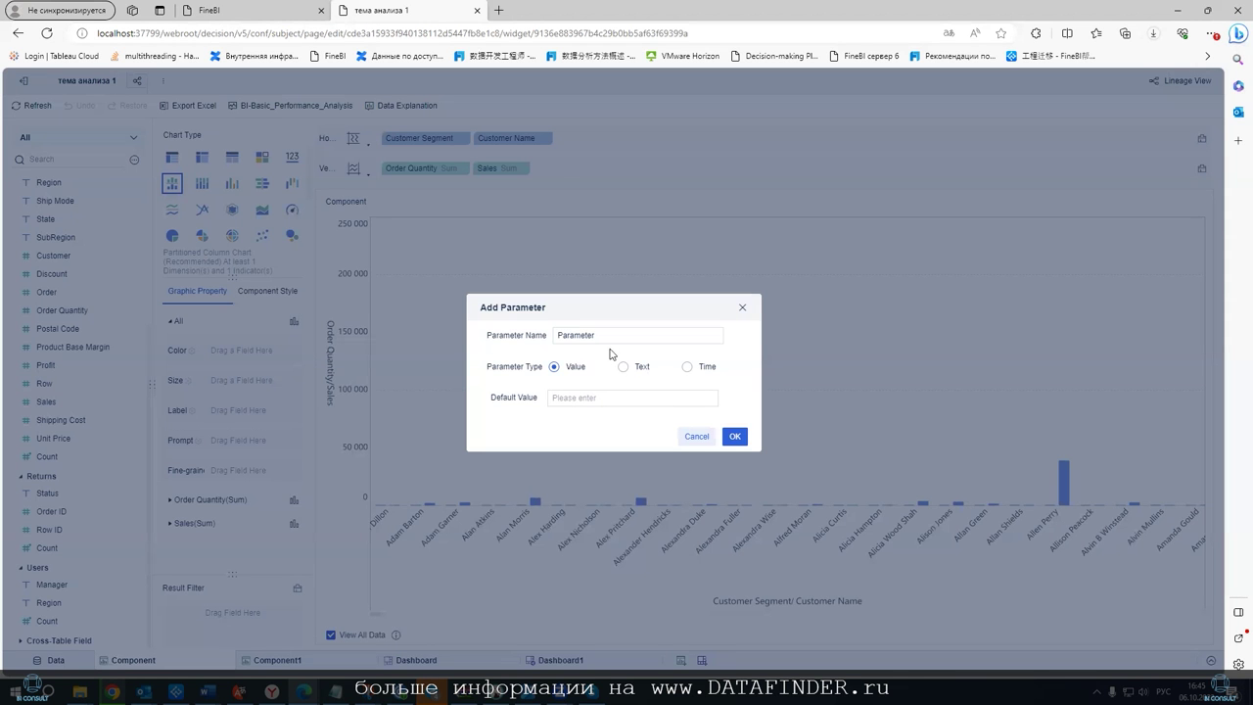
text(1000)
click(735, 437)
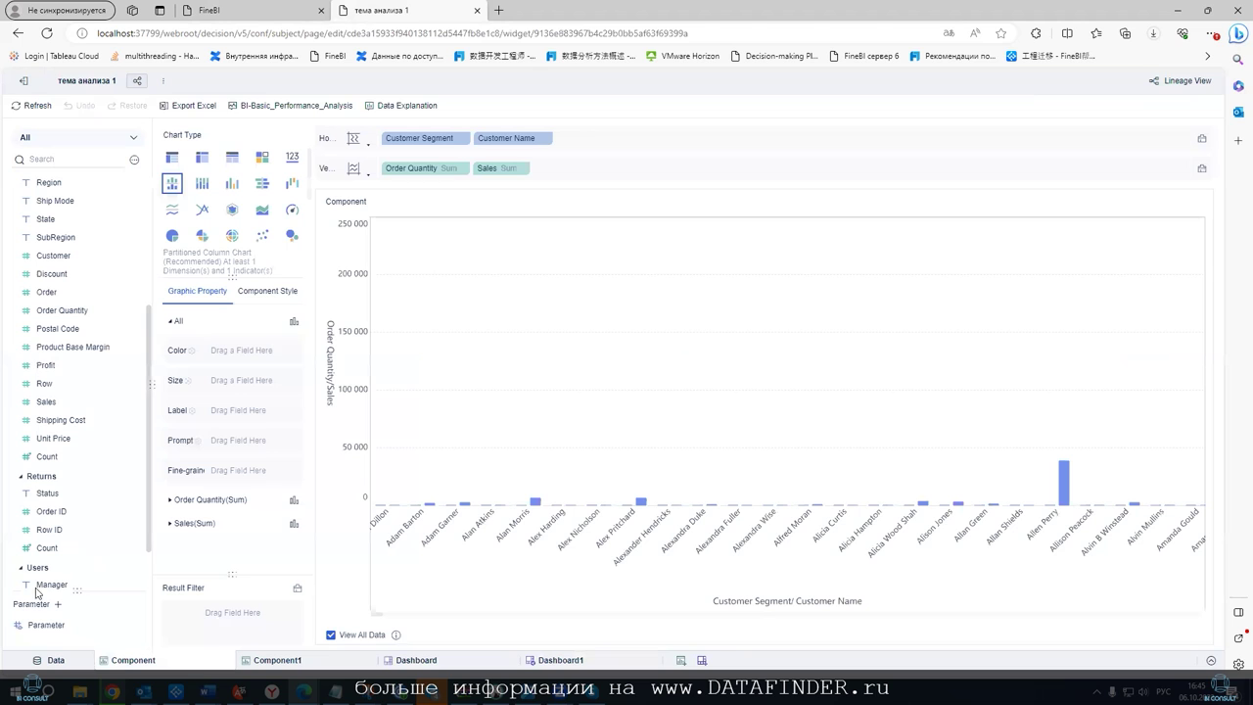
Add a new blank component to the analysis subject and view the options for its field list
click(680, 662)
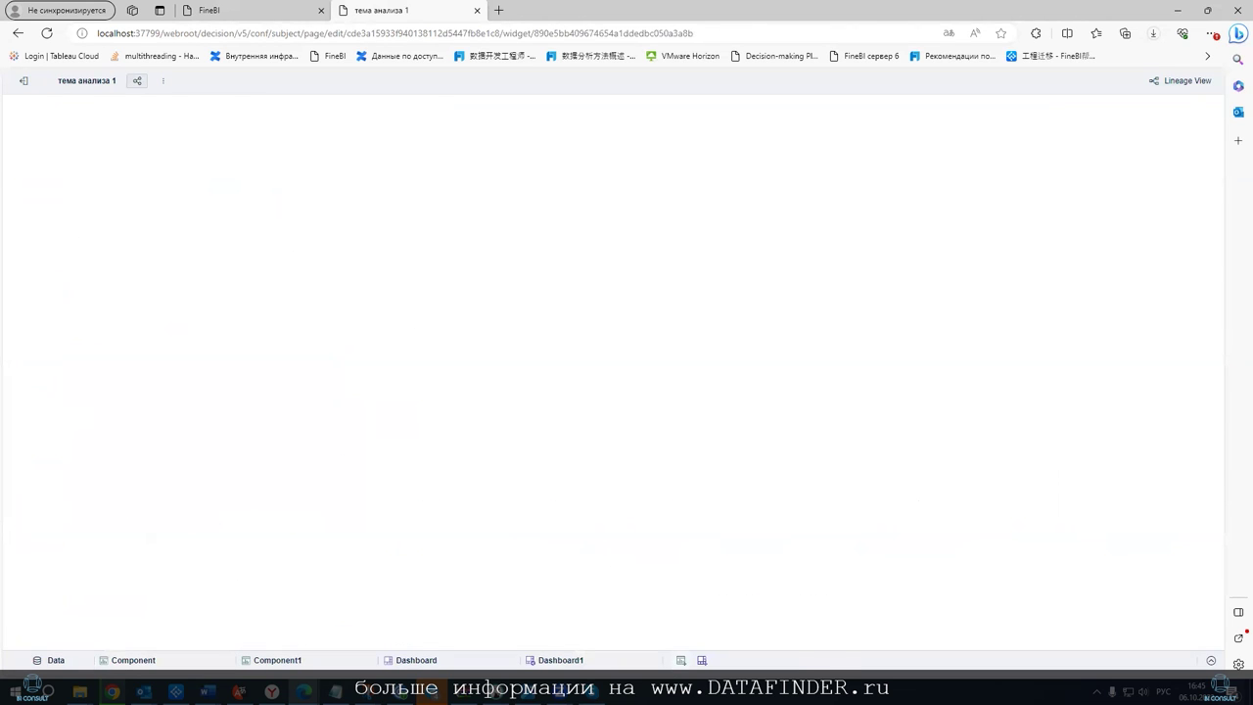
scroll(121, 555, down, 1)
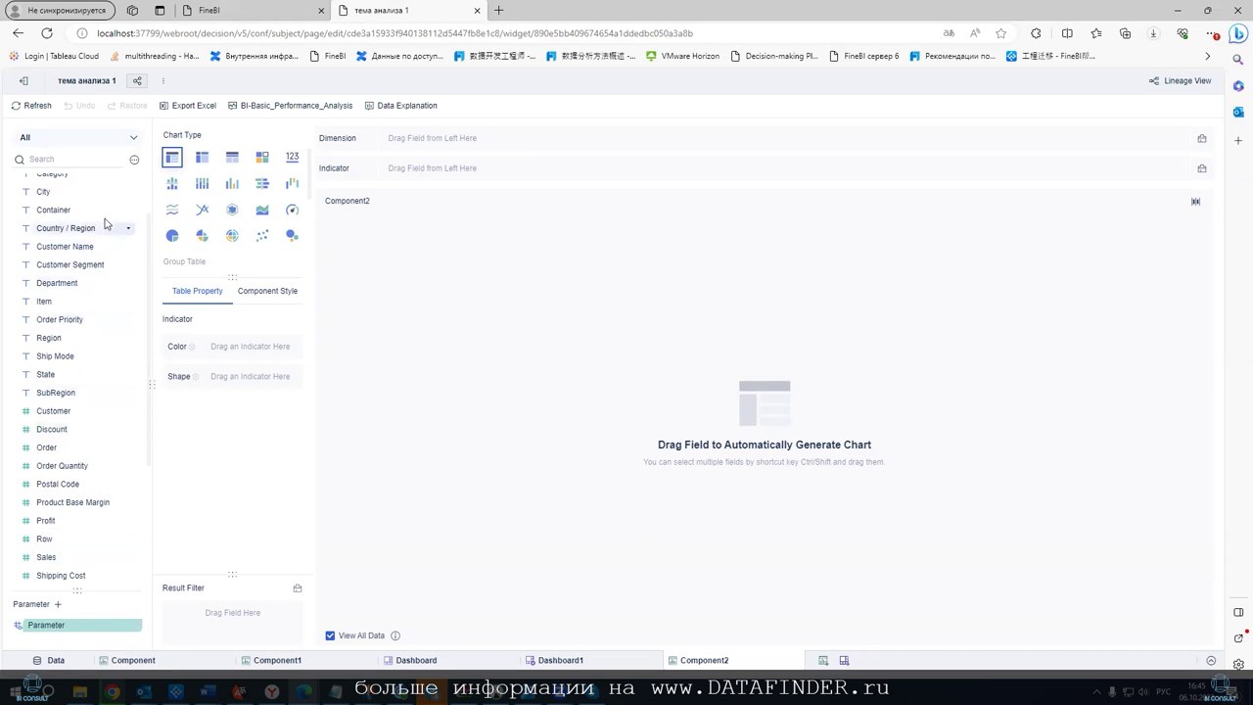
click(135, 160)
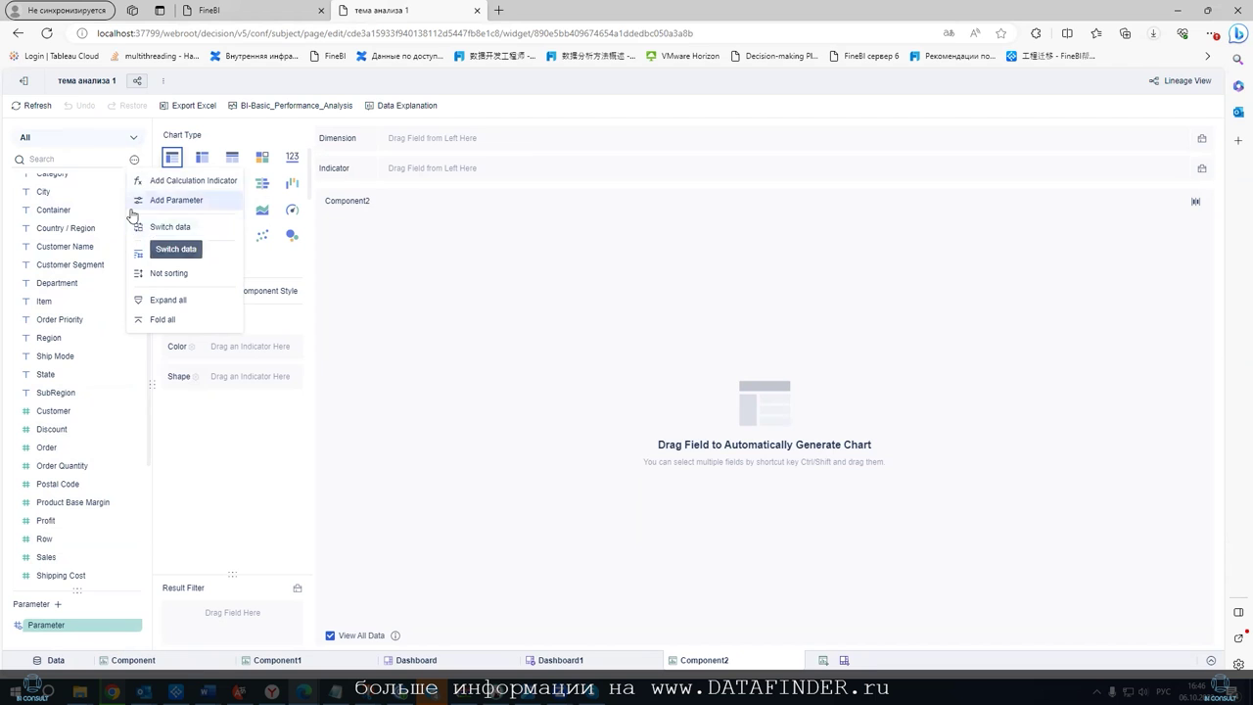
click(74, 160)
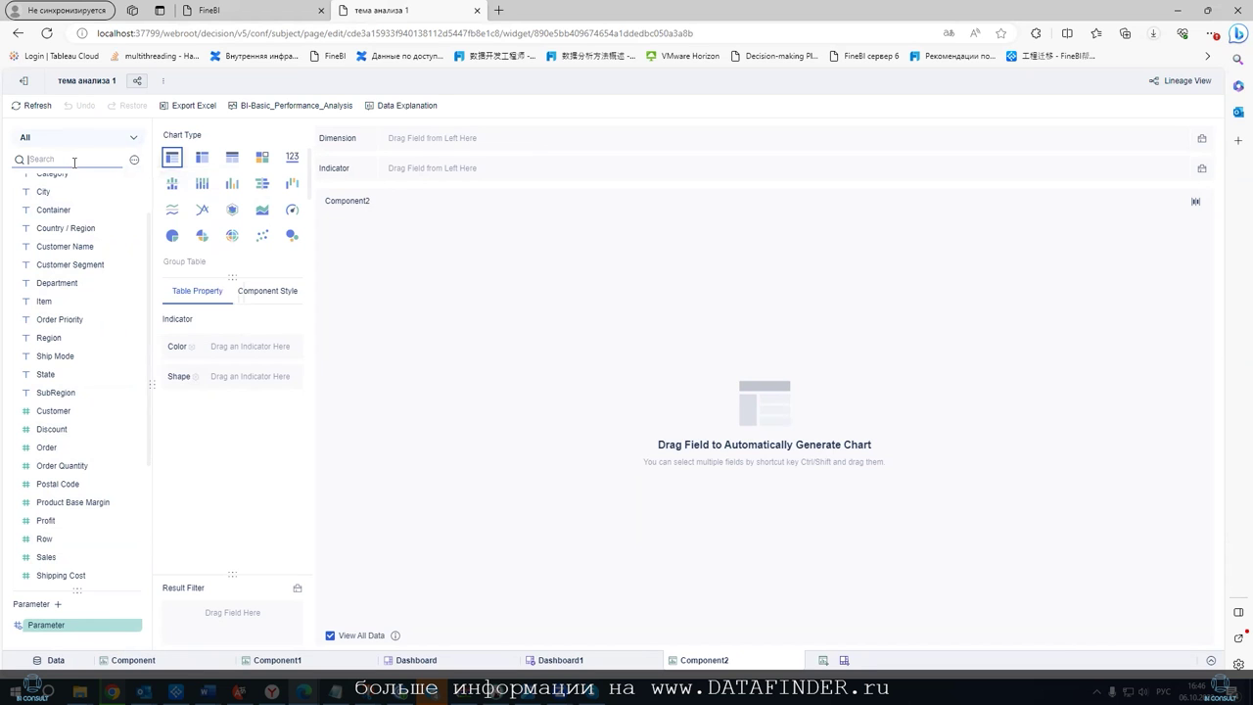
Examine the Add Calculation Indicator formula editor and leave it without adding an indicator
click(134, 160)
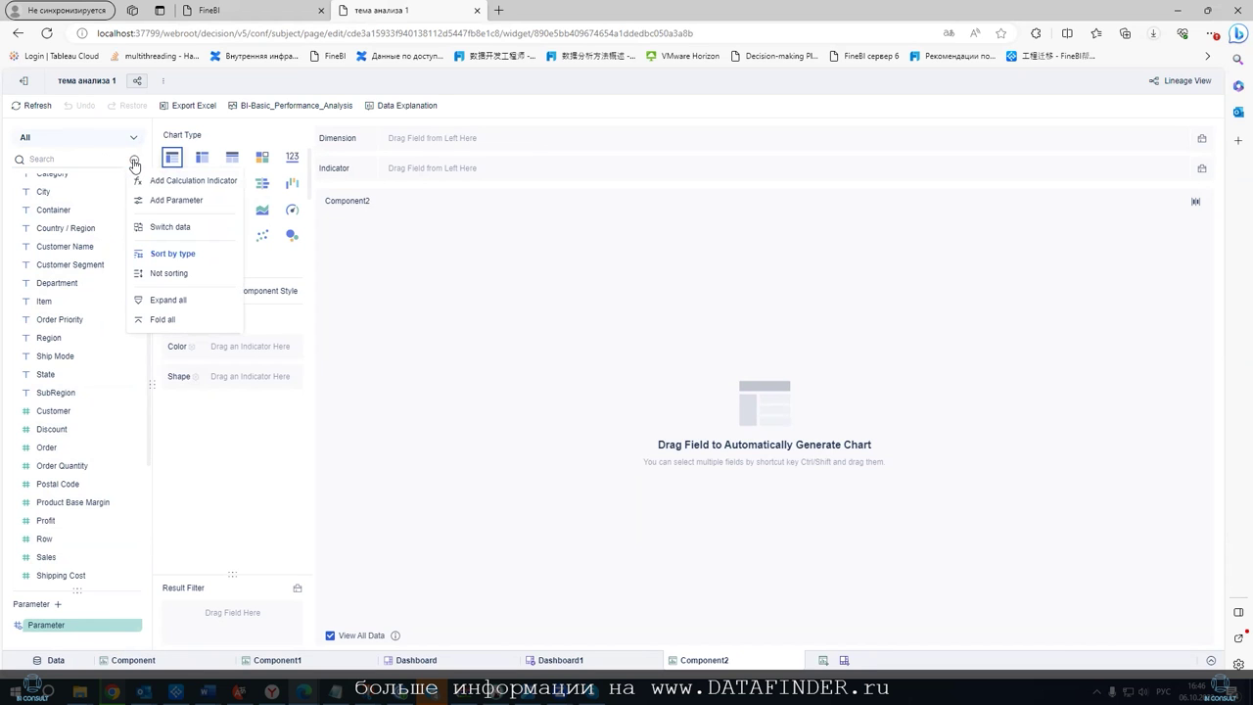
click(151, 183)
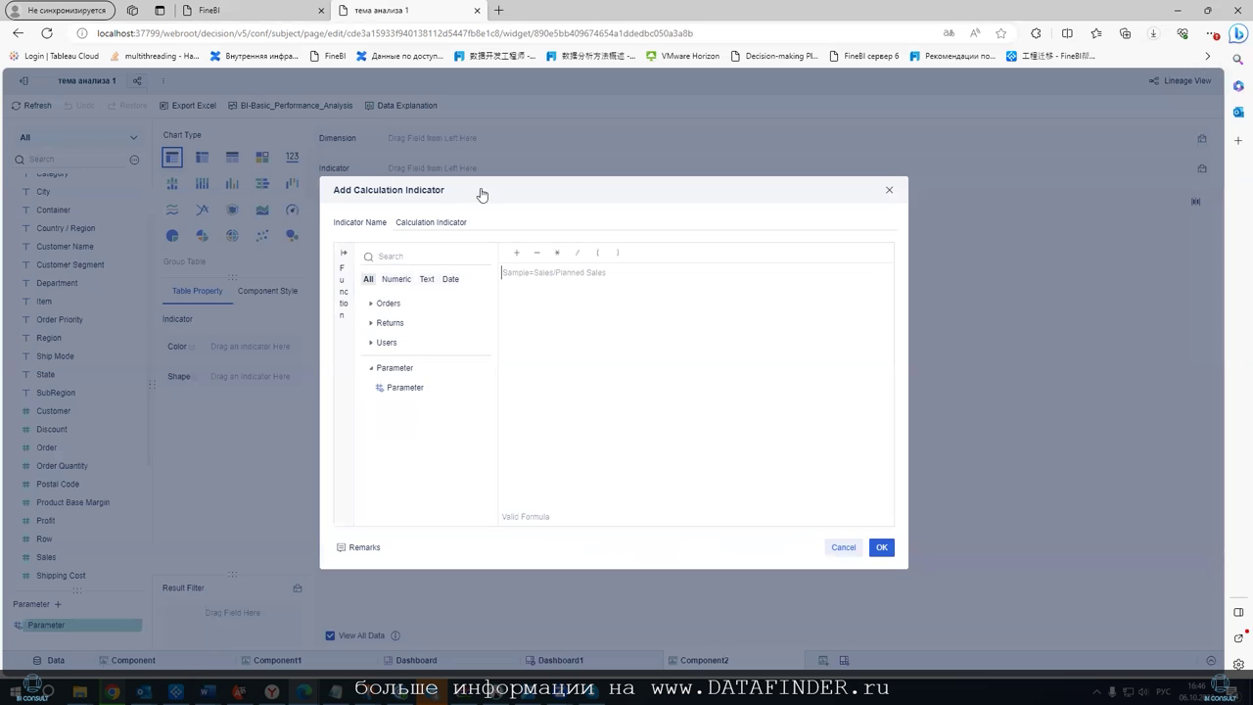
click(883, 545)
click(843, 547)
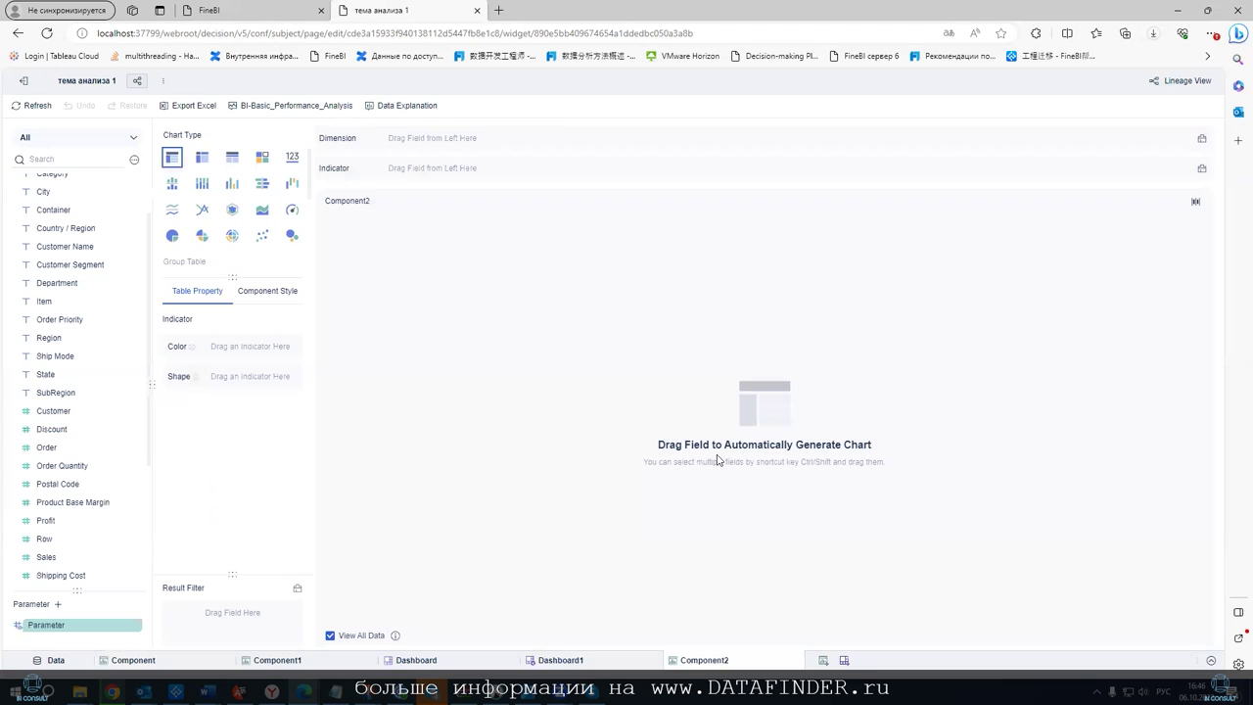
Preview the Orders table and its field matching in Switch data, and close it without switching the component's data
click(134, 159)
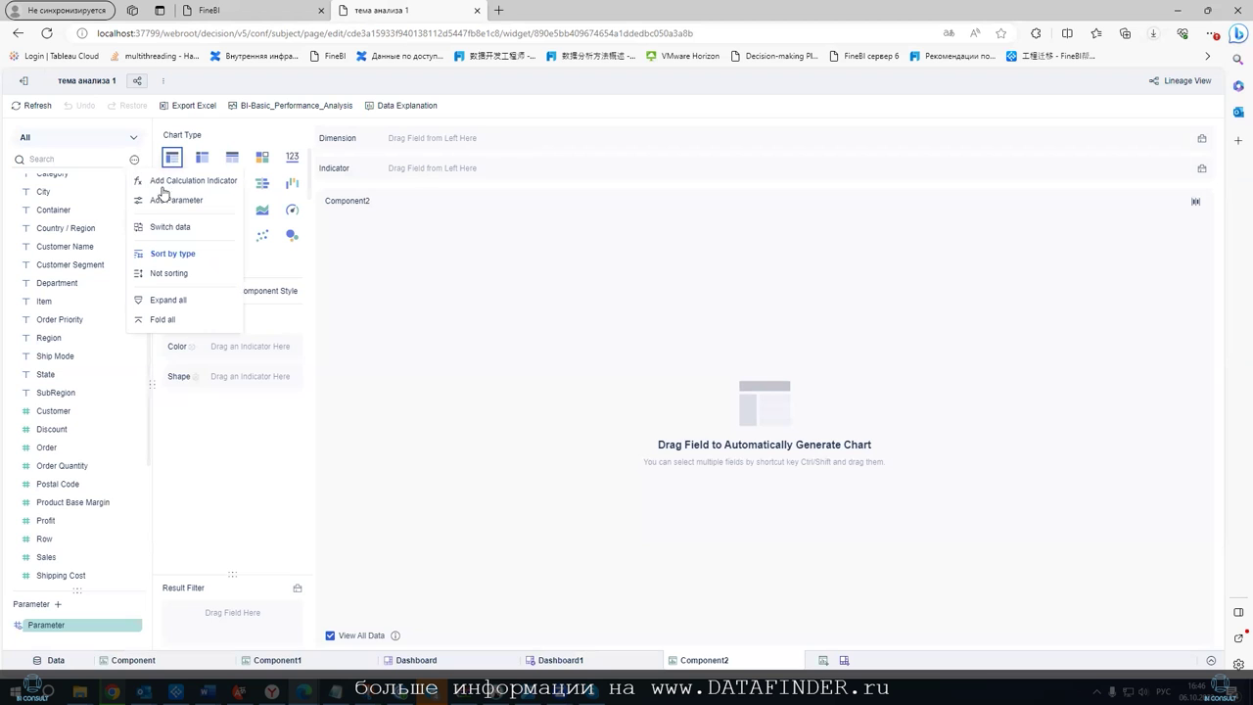
click(142, 228)
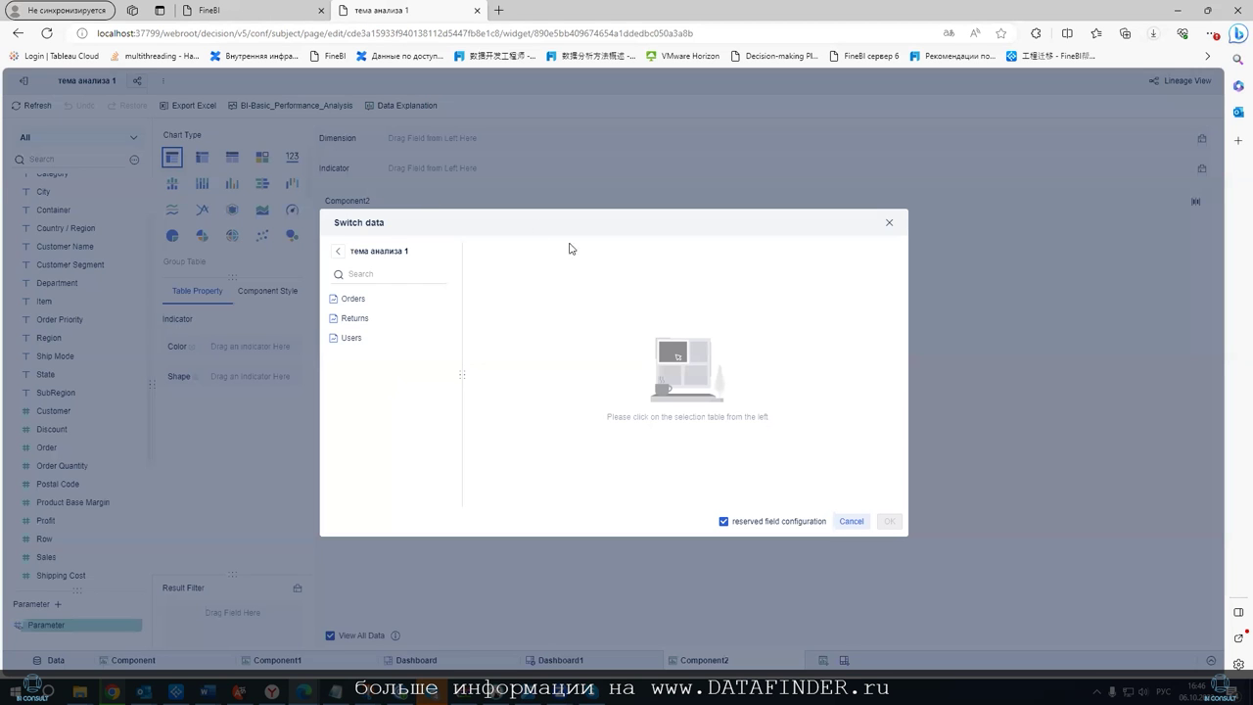
click(407, 304)
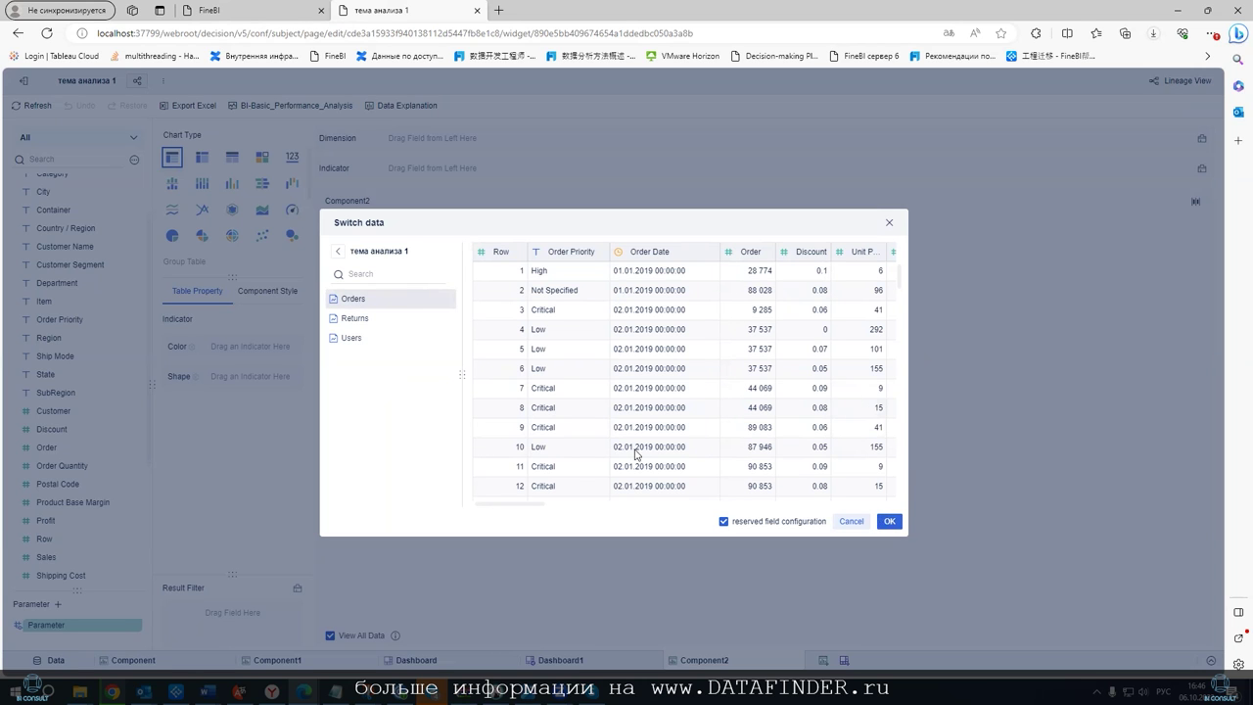
drag(480, 503, 839, 496)
scroll(840, 490, left, 10)
click(890, 521)
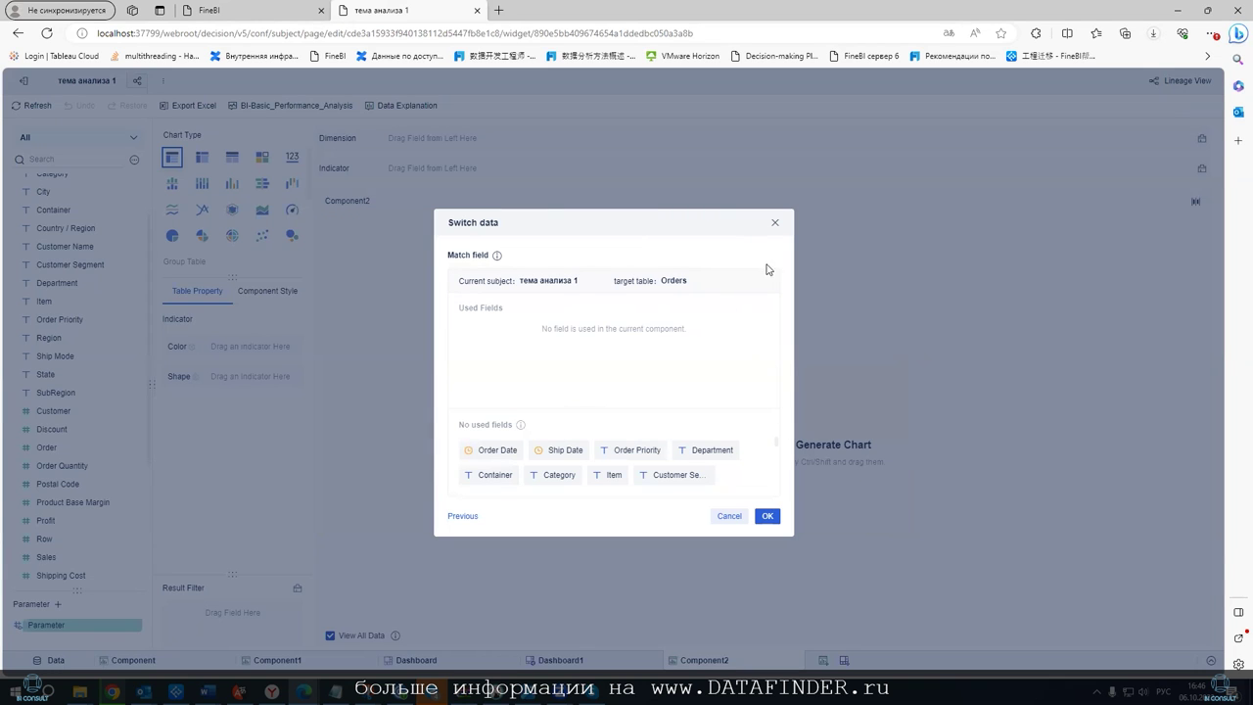
click(775, 224)
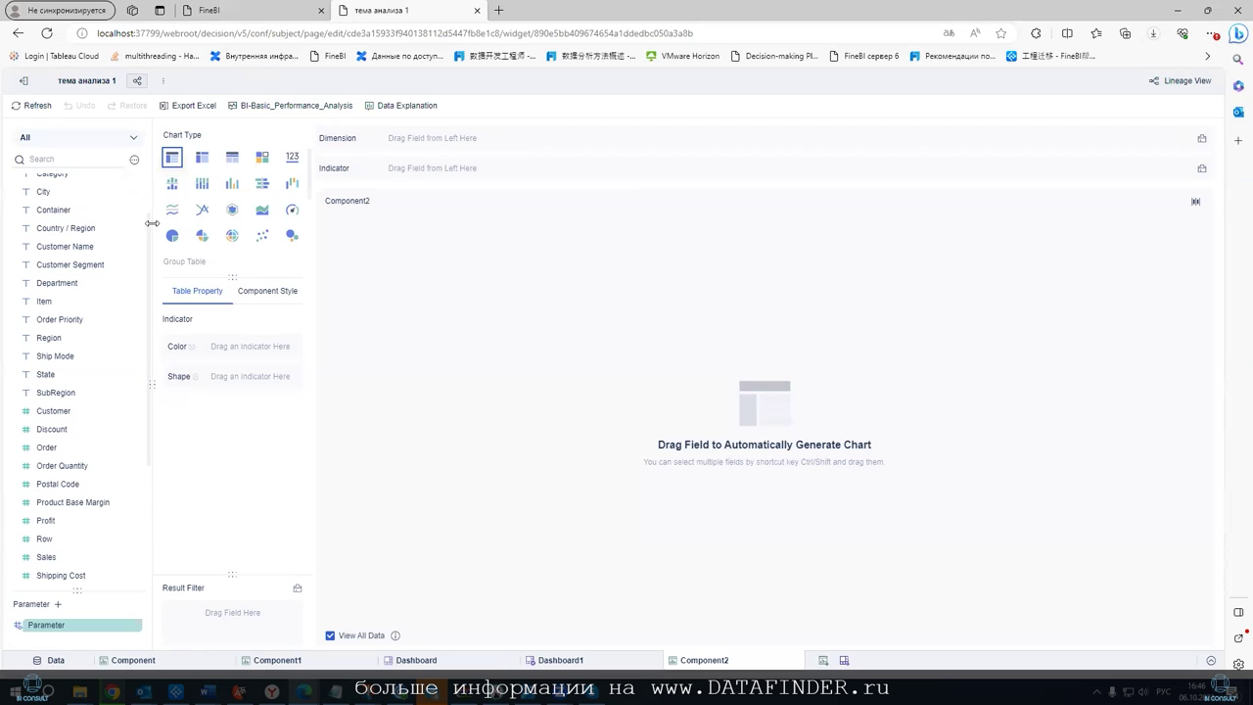
Fold all tables in the new component's field list
scroll(148, 241, up, 2)
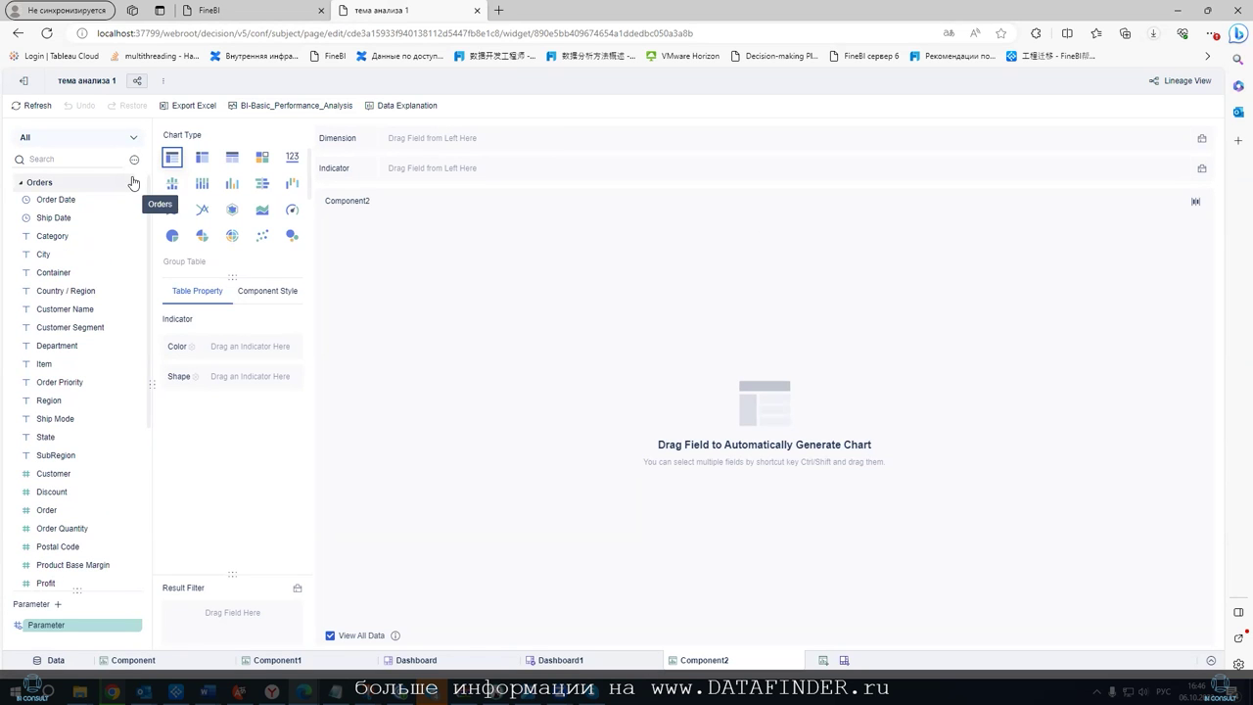
click(134, 158)
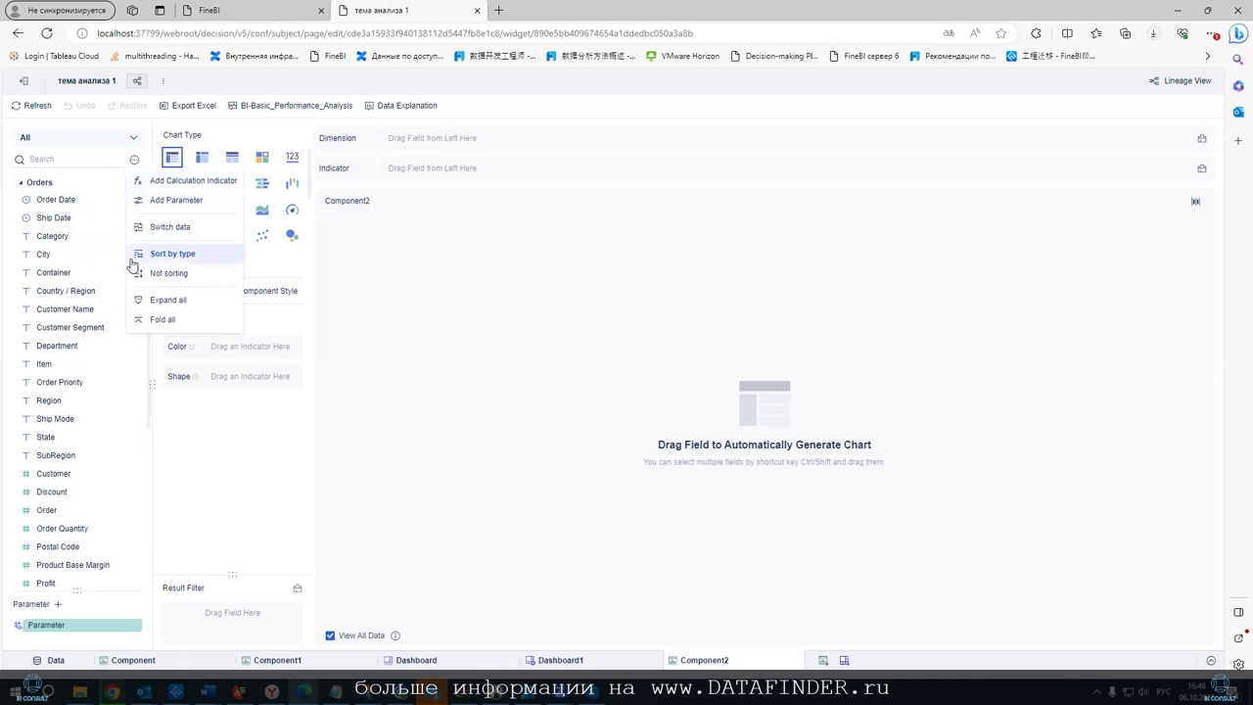
click(181, 318)
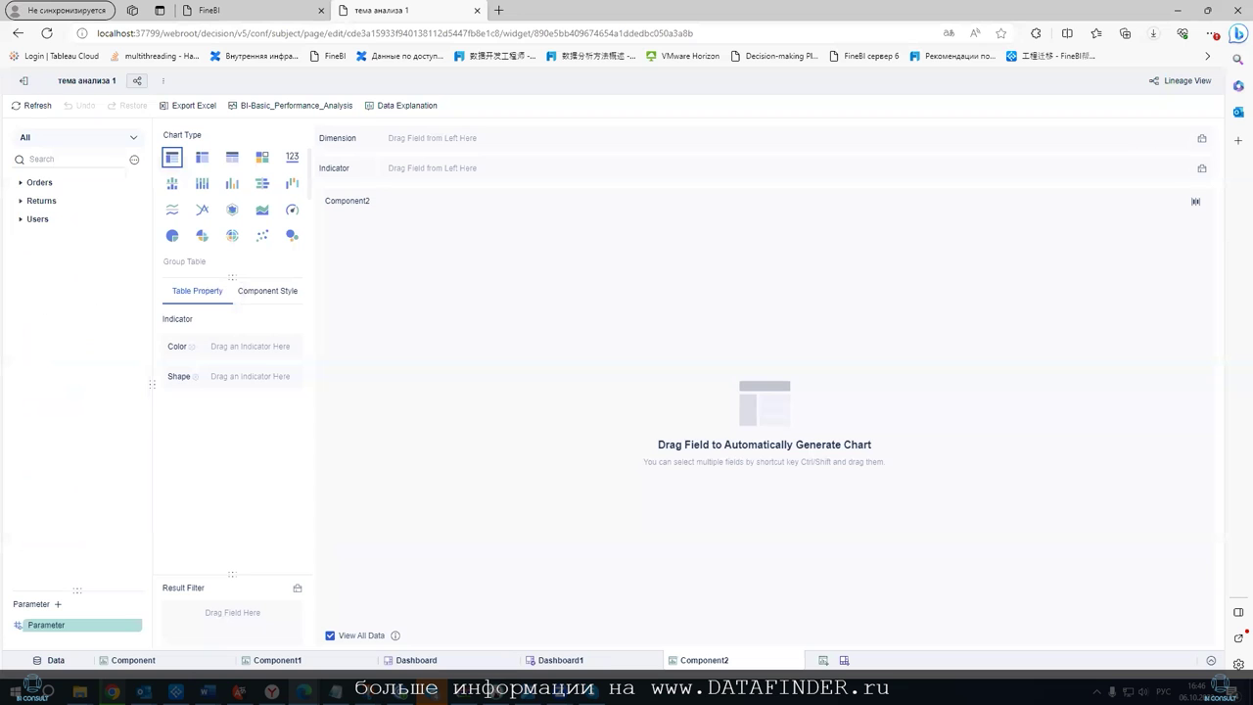
Go to My Analysis and filter the items by Cooperated, Published, and Has been shared to directory in turn
click(254, 10)
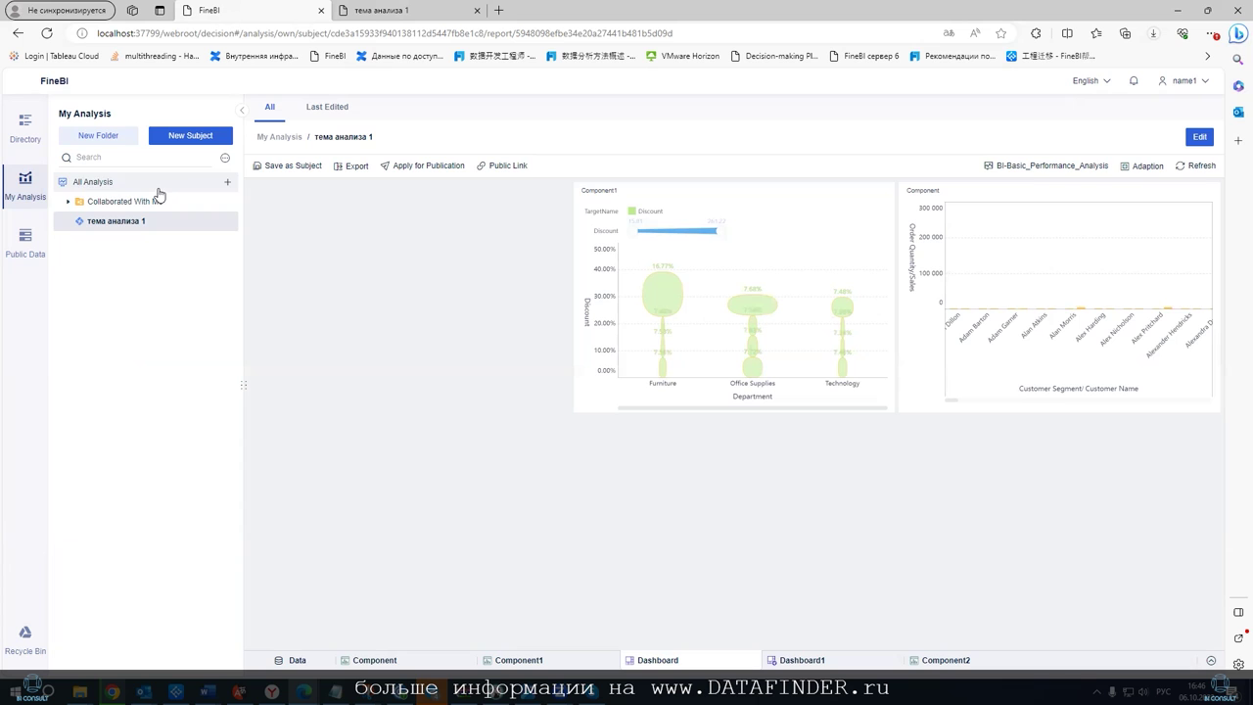
click(224, 158)
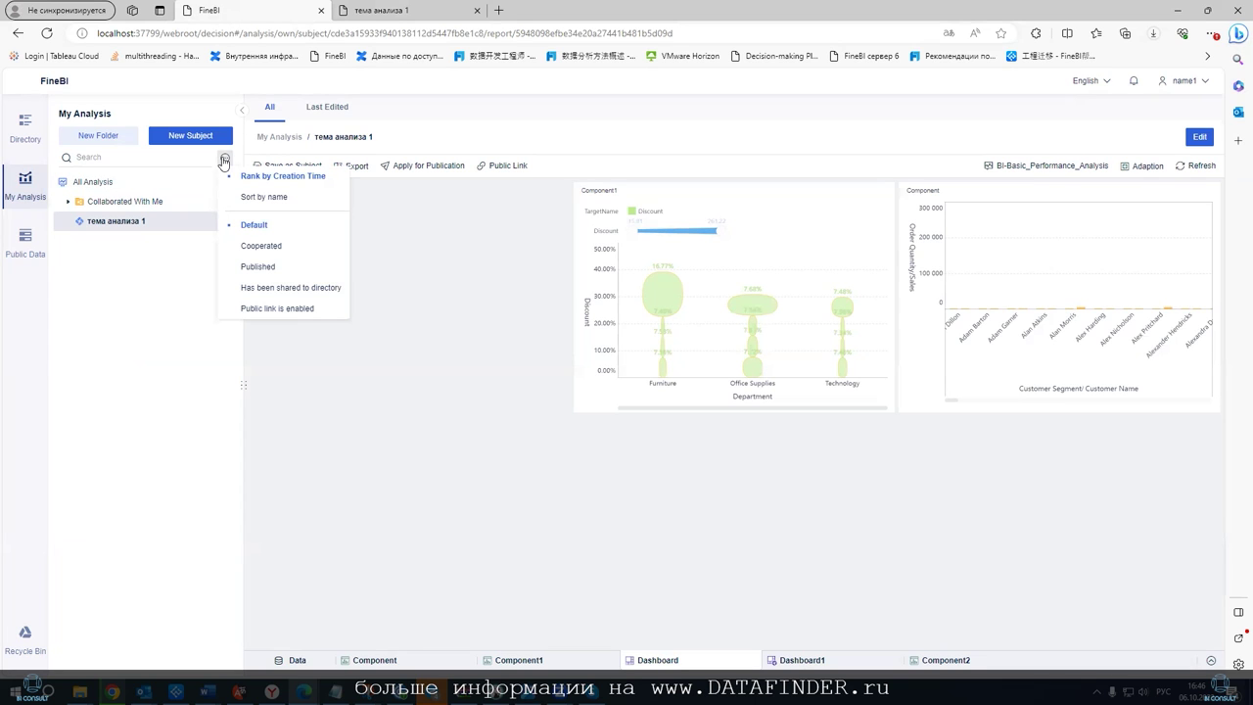
click(291, 252)
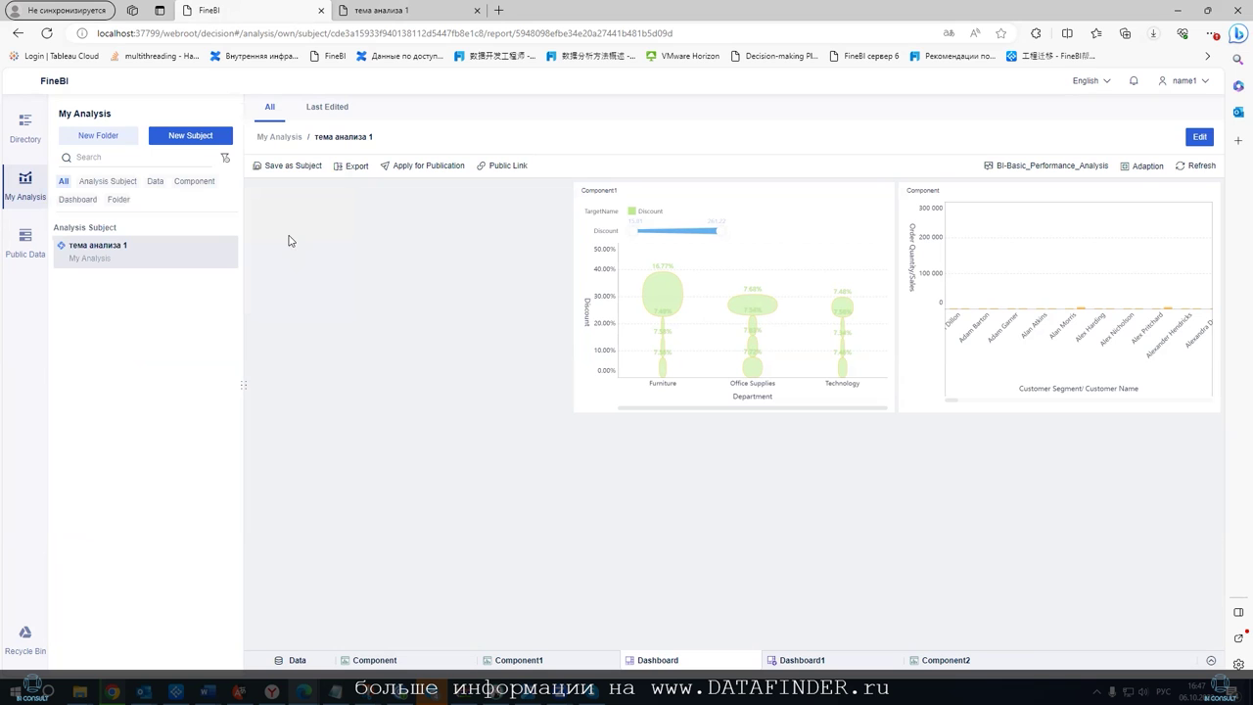
click(226, 157)
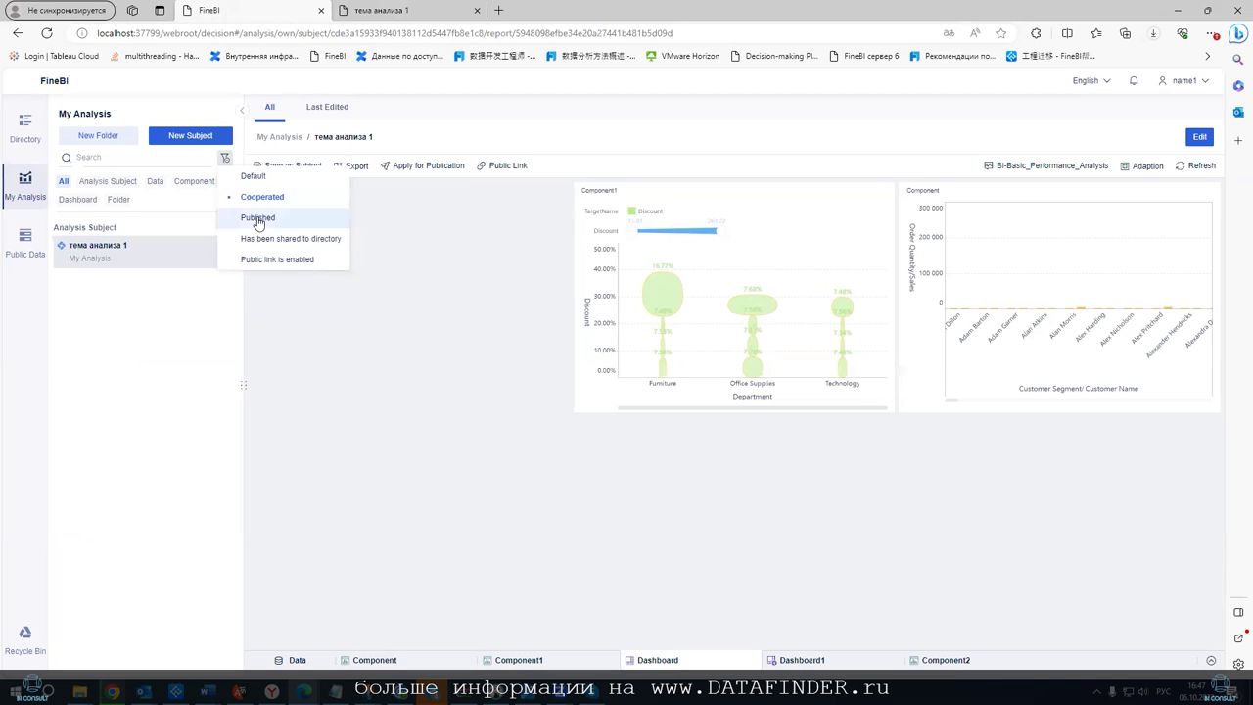
click(258, 219)
click(226, 158)
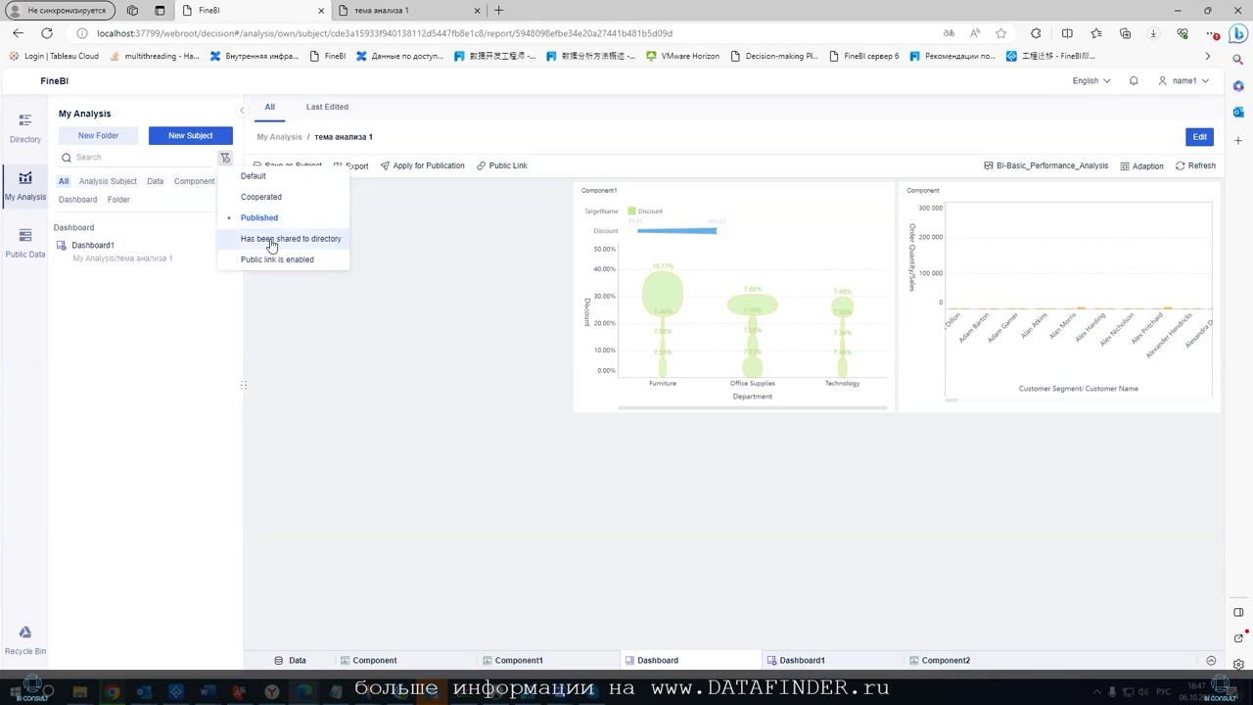
click(272, 242)
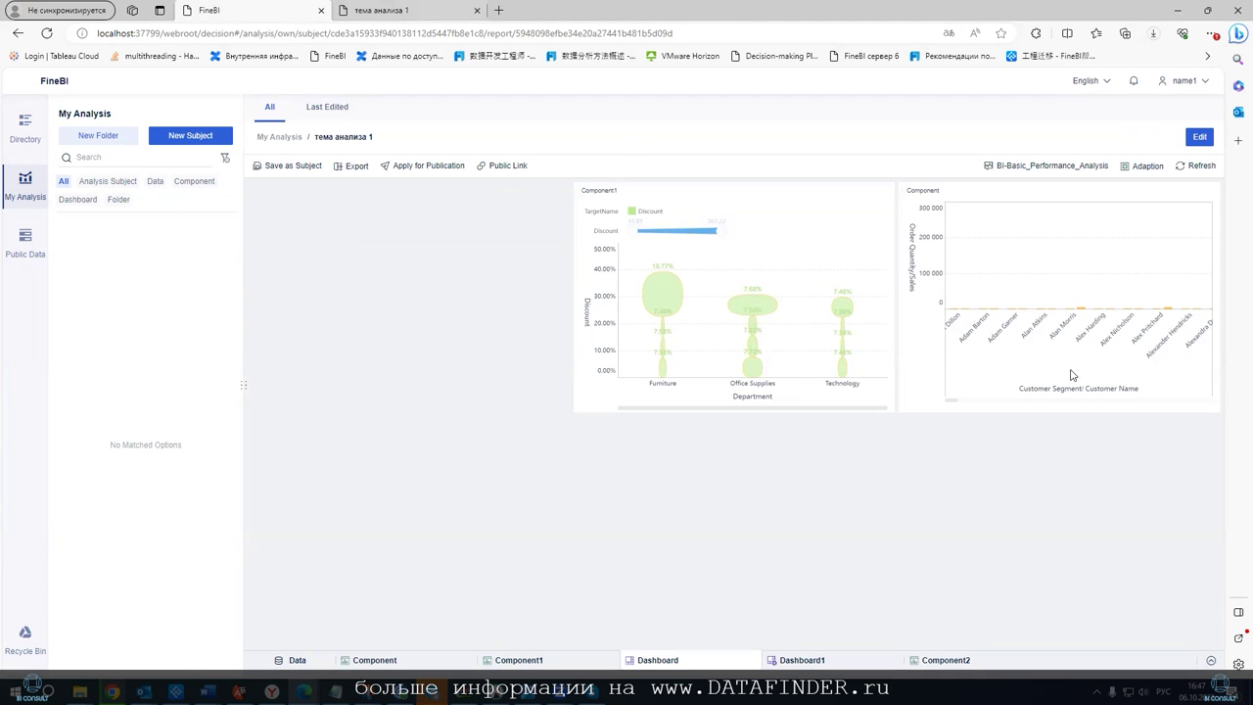
Open Dashboard1 in the subject editor and start sharing it to the directory, showing the available roles as targets
click(1199, 136)
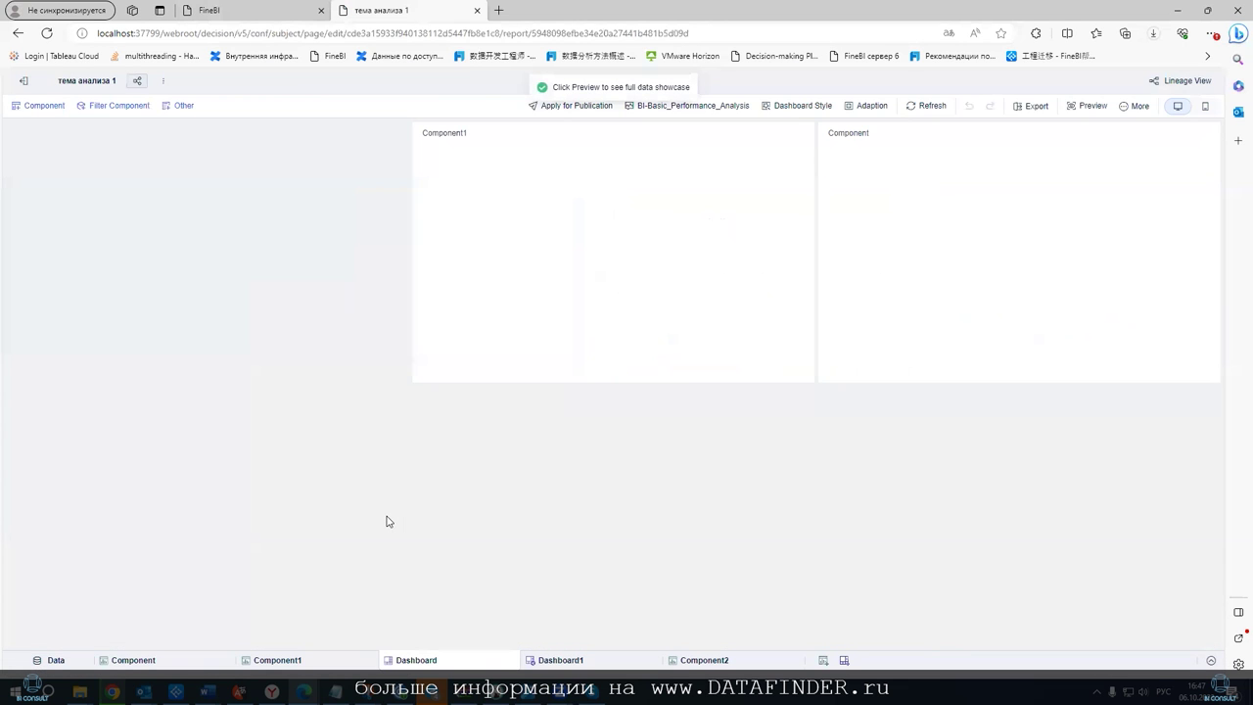
click(610, 664)
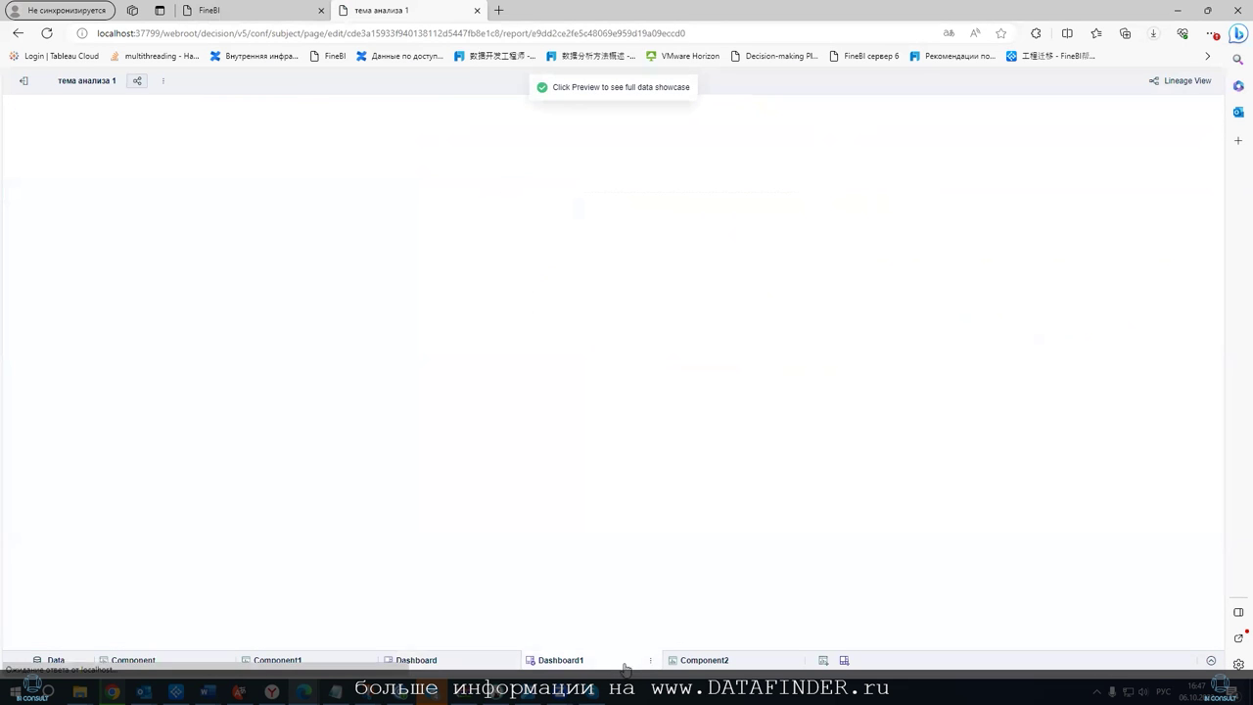
click(650, 662)
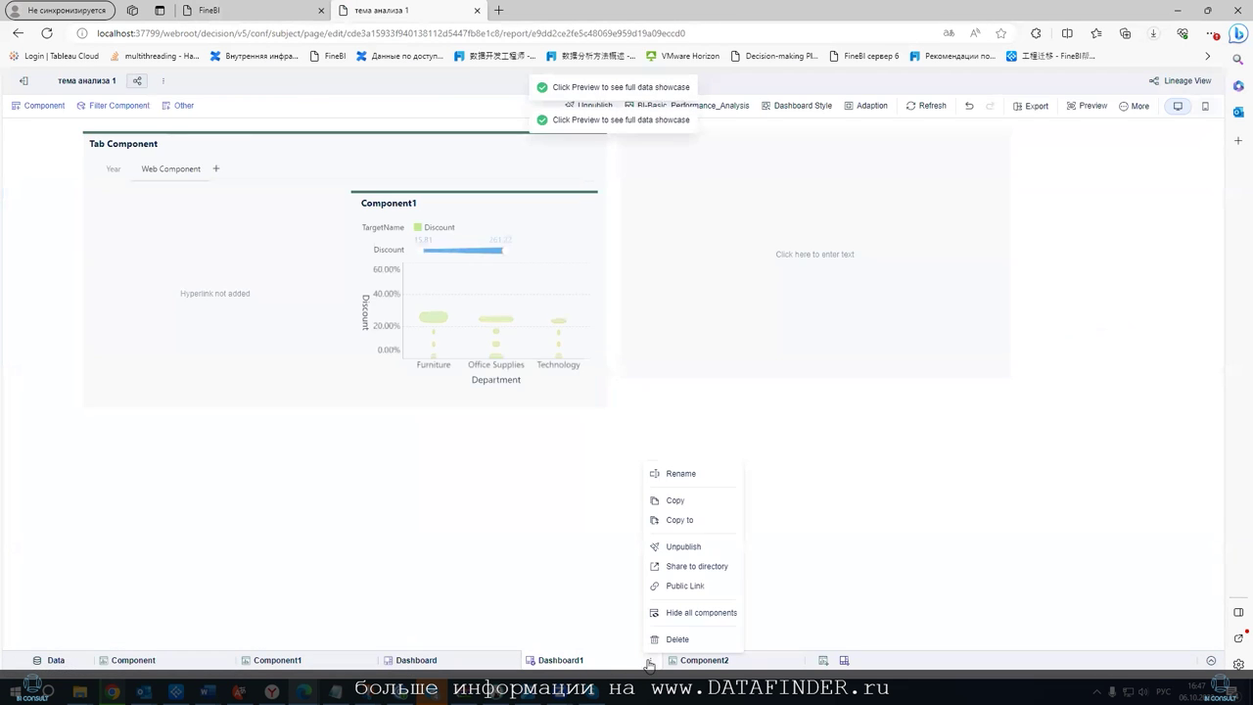
click(698, 566)
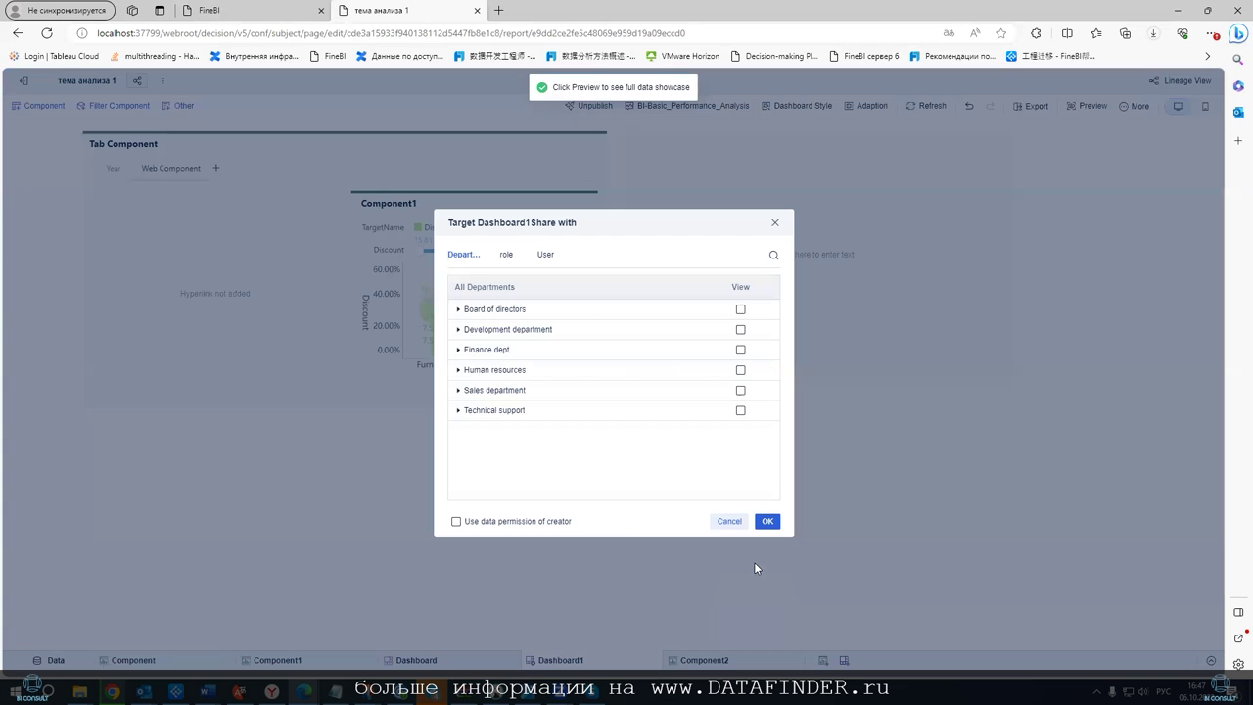
click(508, 258)
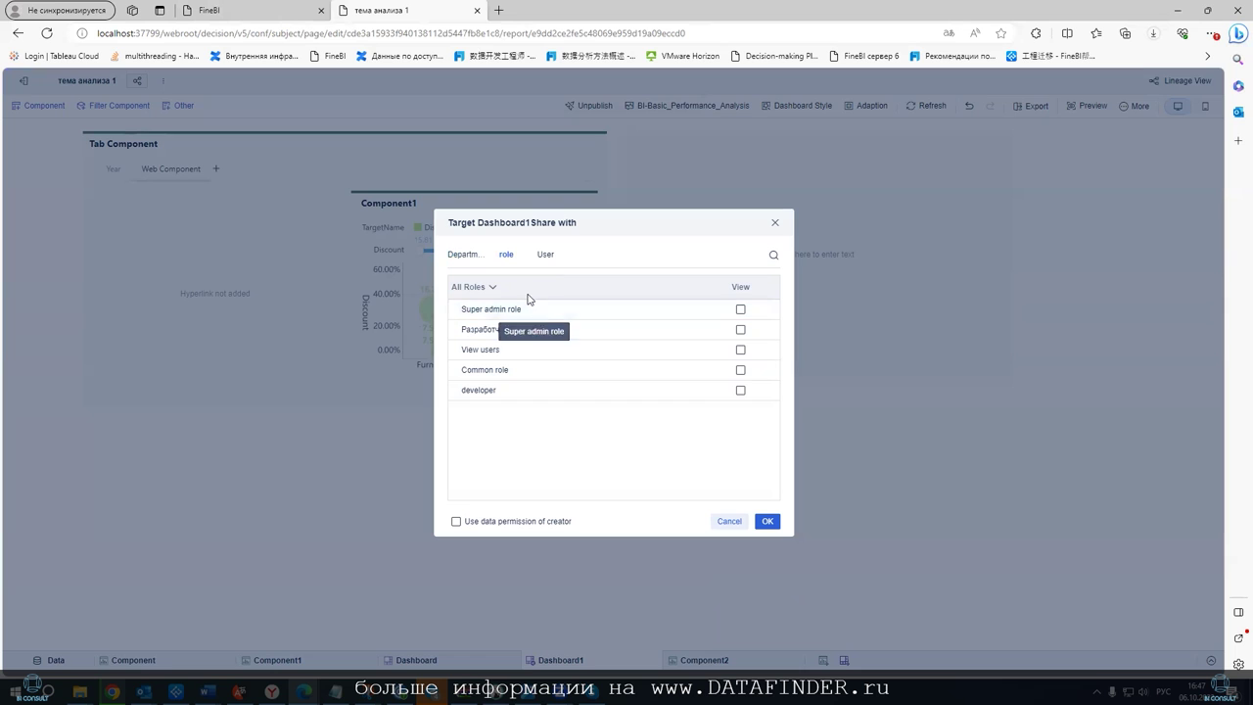
Share Dashboard1 individually with the user ldapuser, trying to grant View permission, and confirm the sharing settings
click(462, 256)
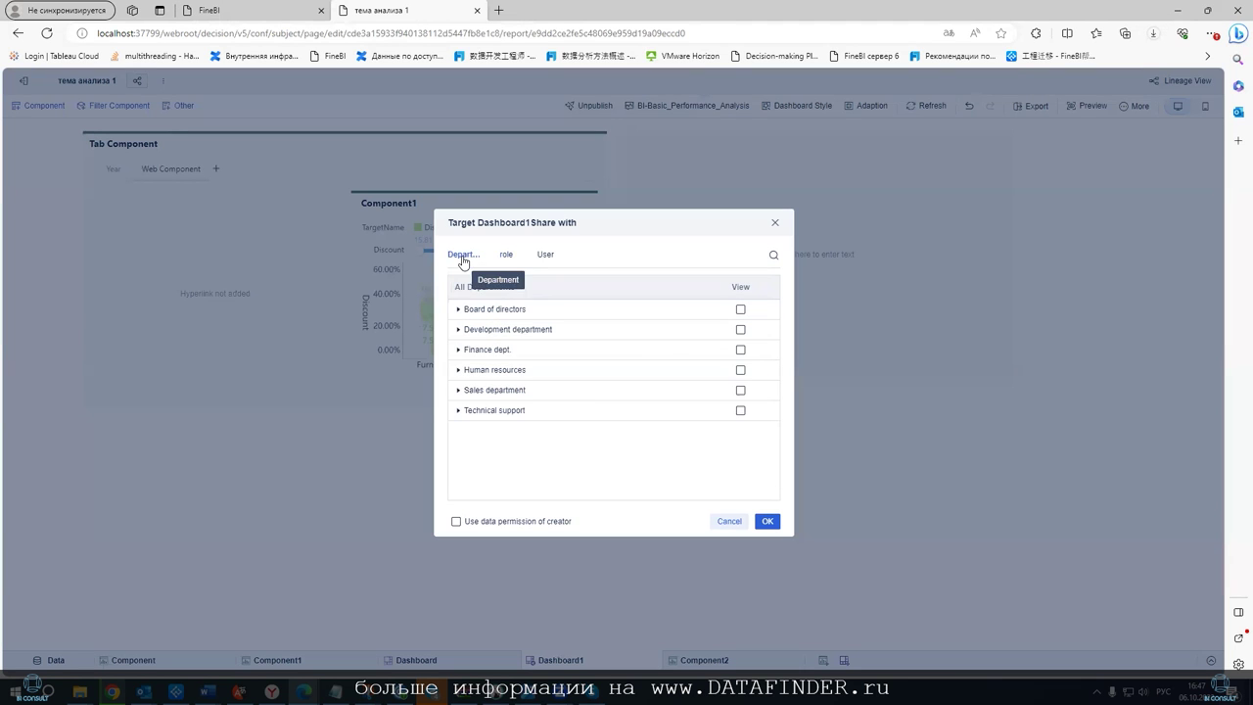
click(546, 257)
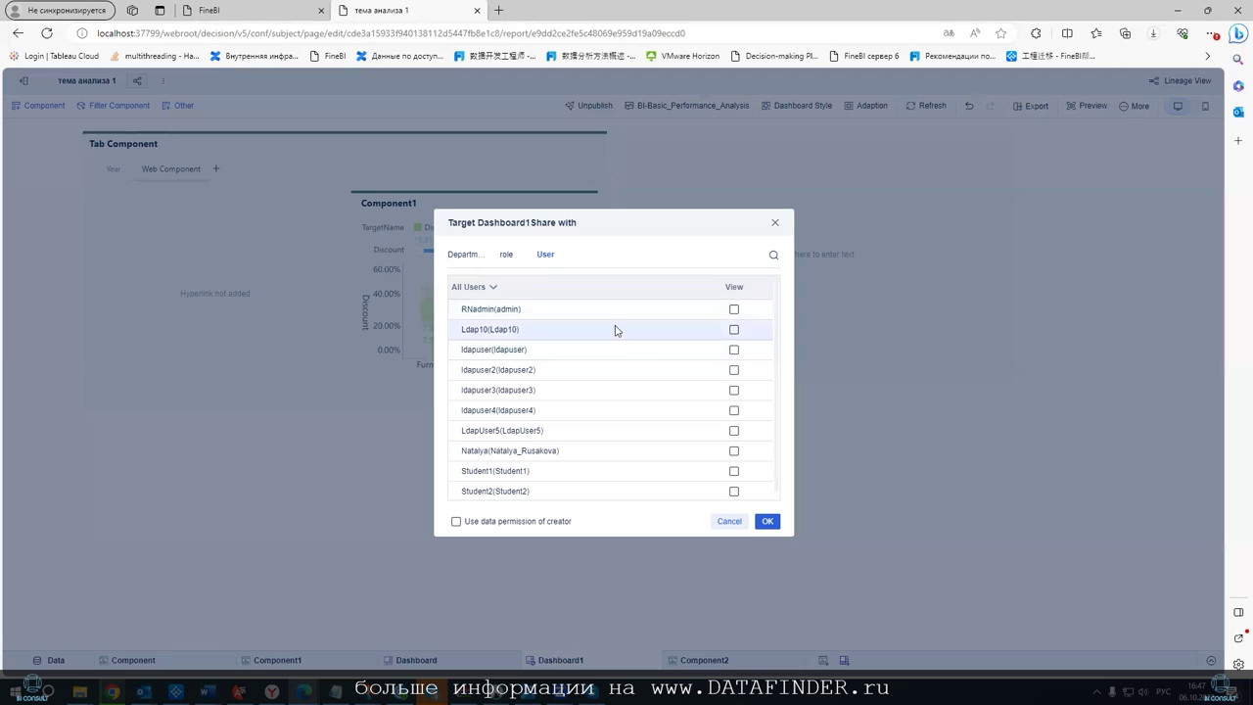
click(734, 351)
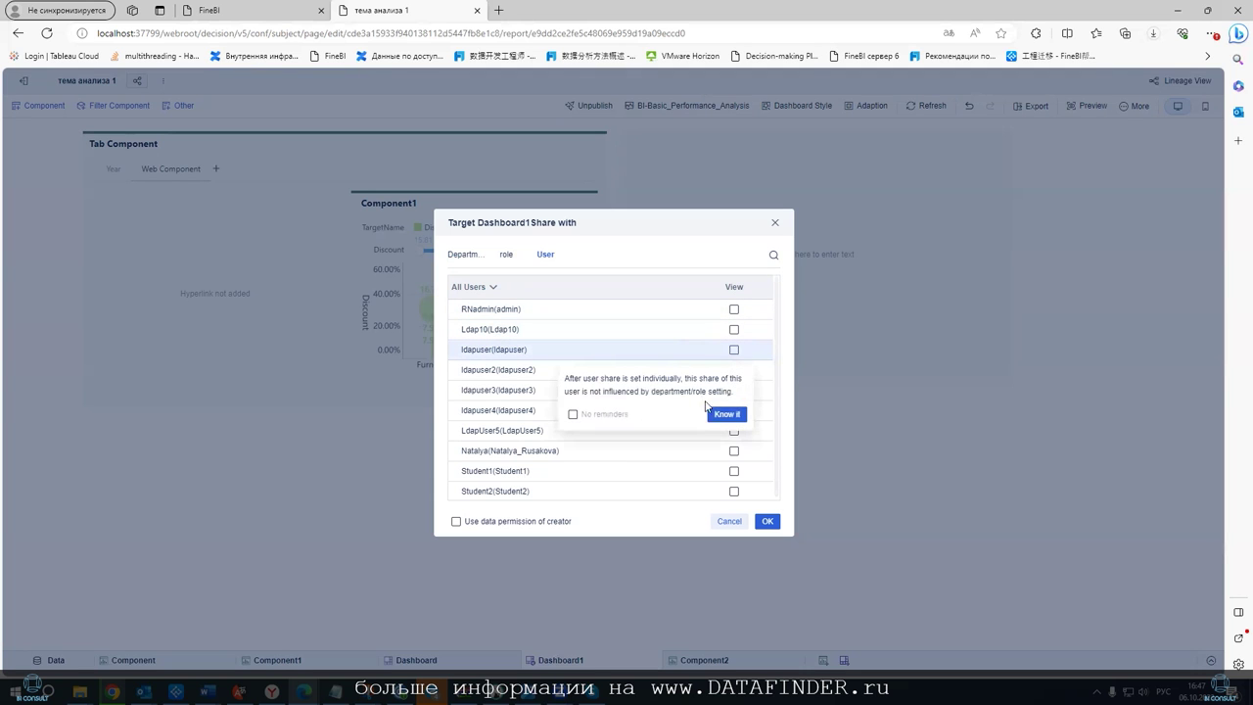
click(724, 413)
click(767, 521)
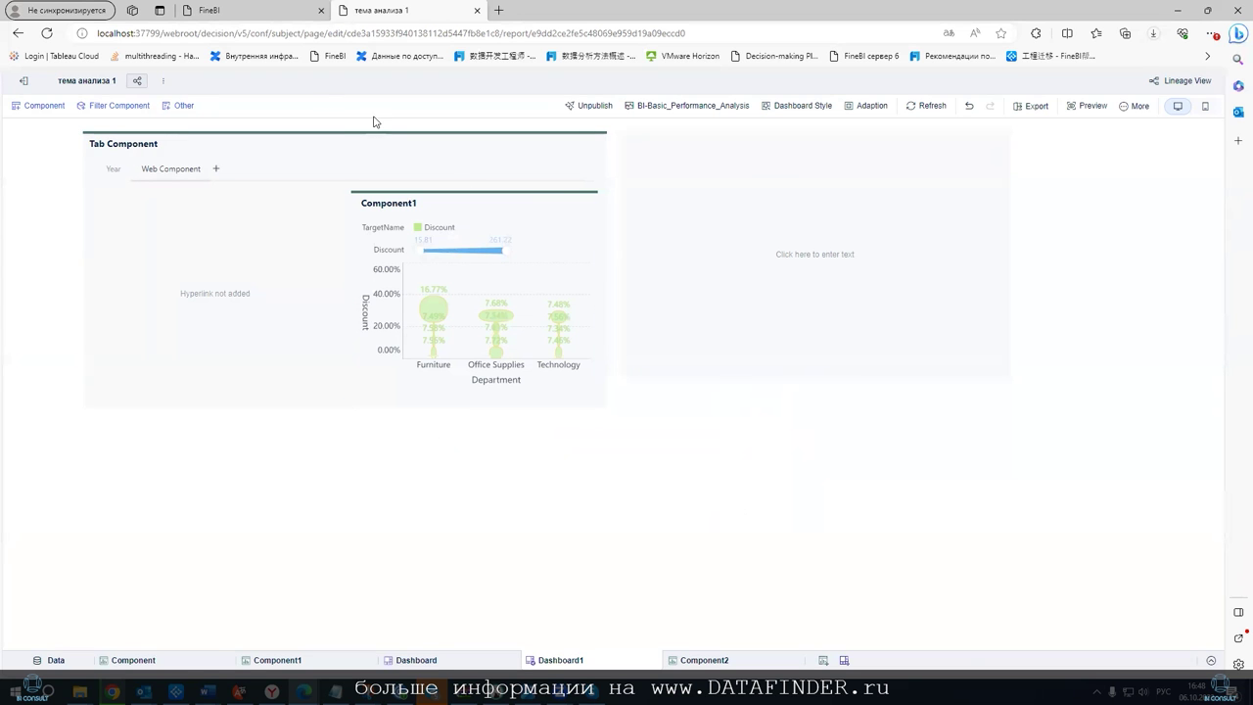
Log out of the current account and sign in as ldapuser with the saved username and password
click(253, 9)
click(1203, 82)
click(1171, 133)
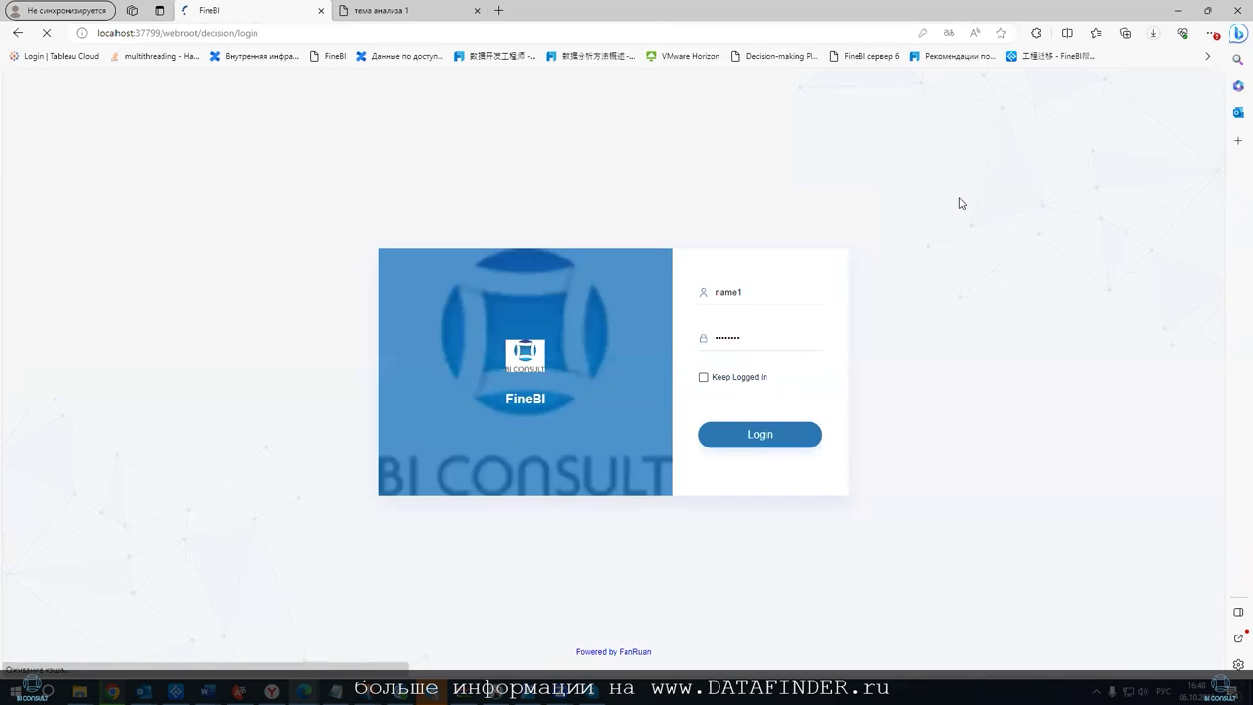
click(786, 284)
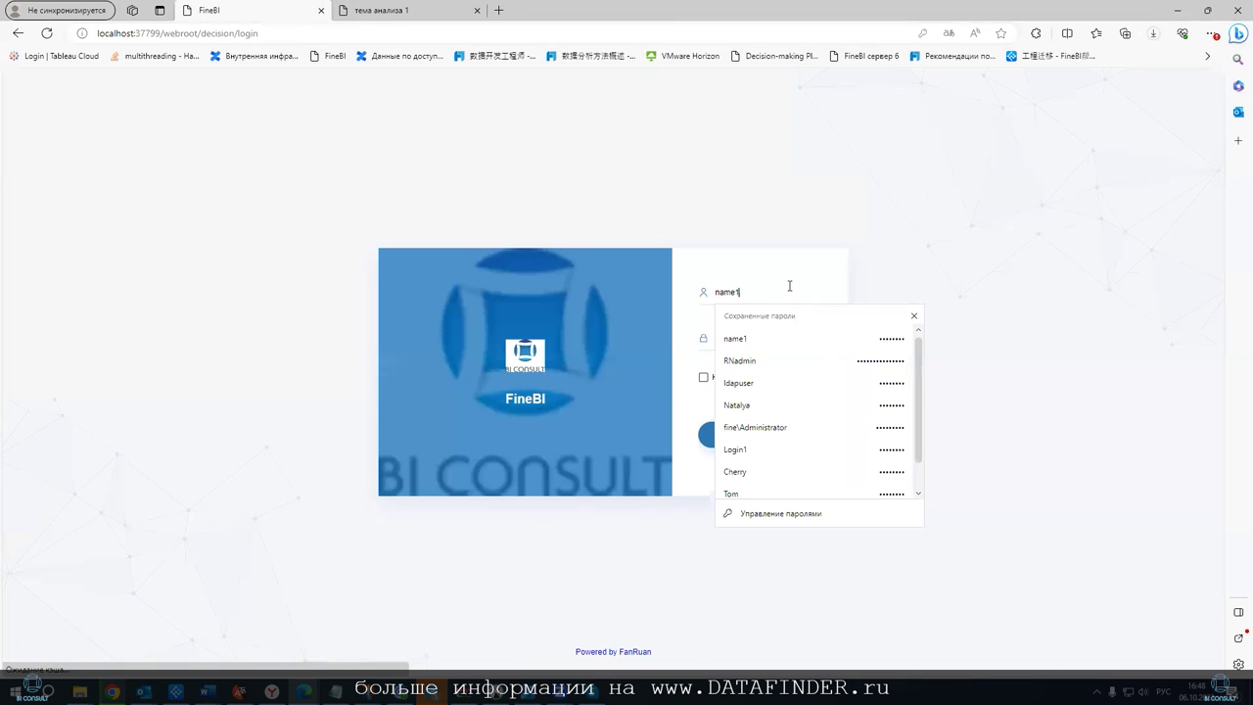
click(751, 385)
key(Return)
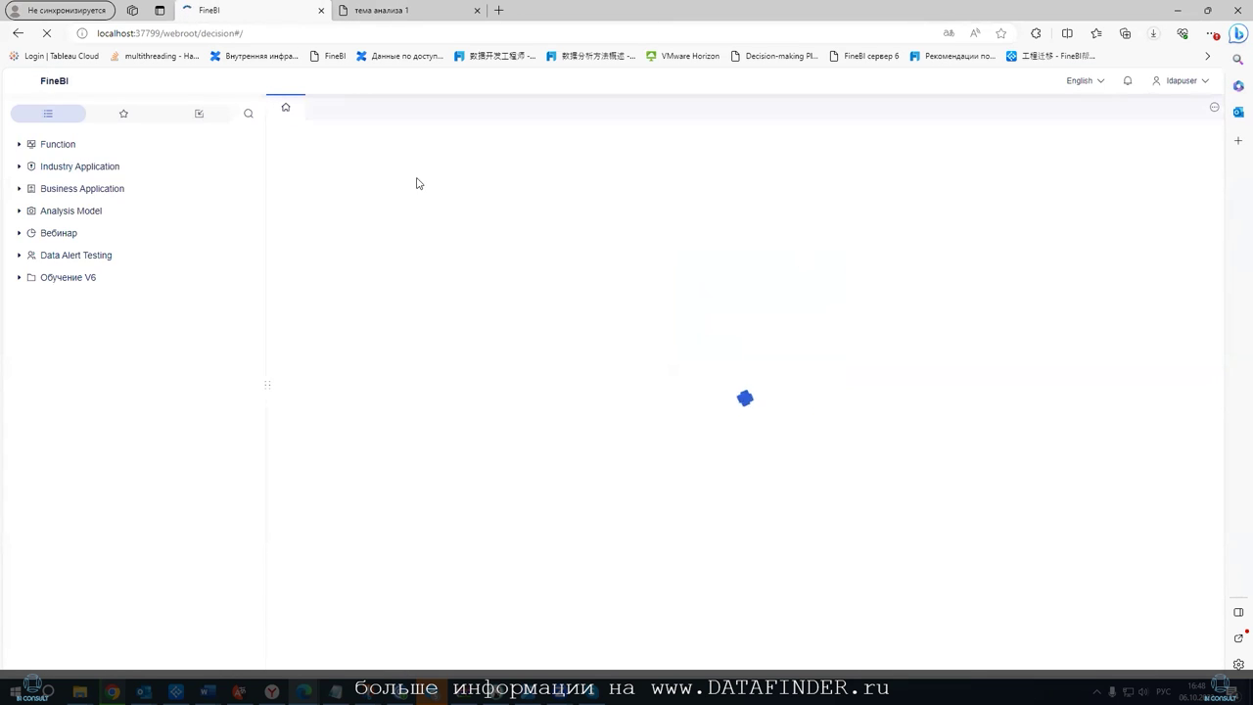
Open the Dashboard1 that name1 shared, from the Share with Me list
click(197, 115)
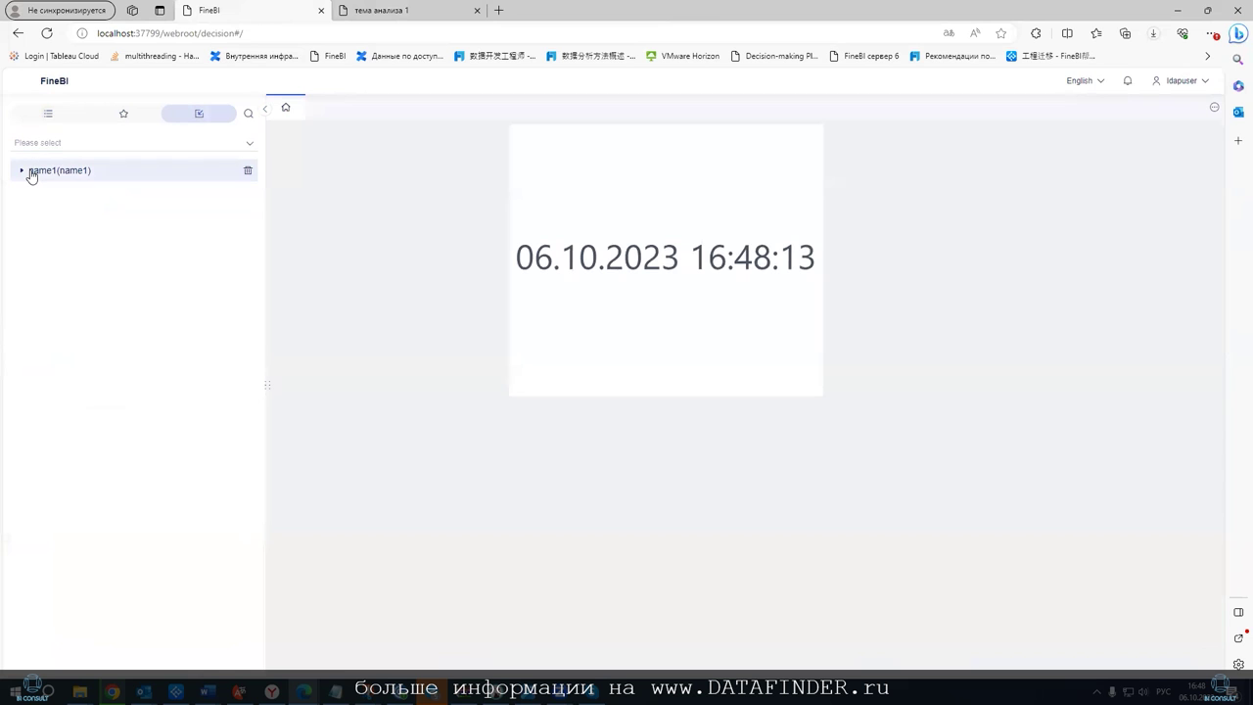
click(78, 170)
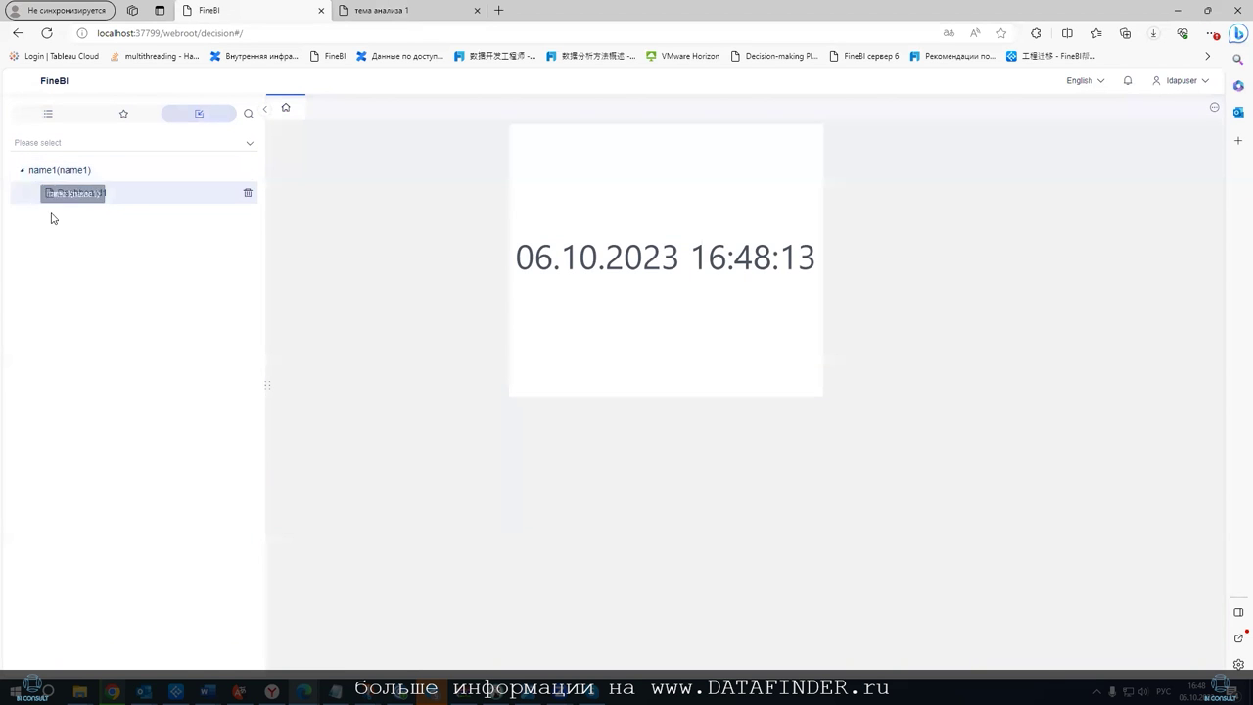
click(79, 202)
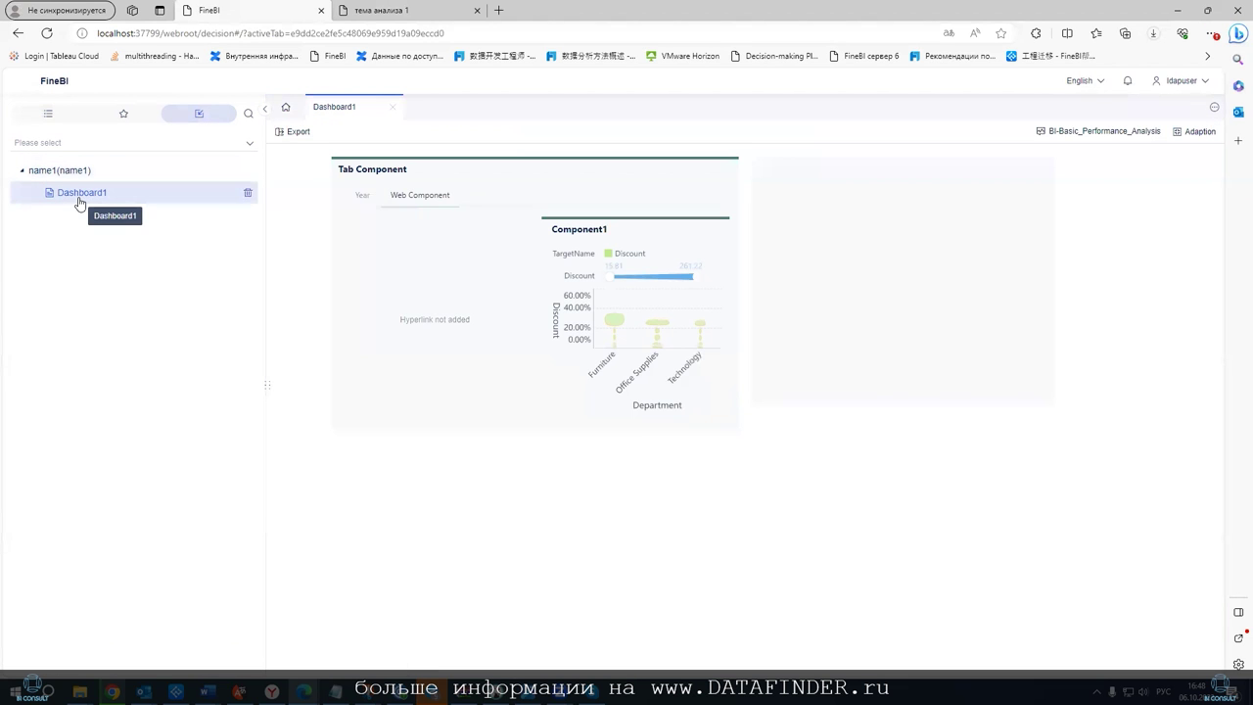
View the published Dashboard1 in the Обучение V6 directory folder and return to the shared copy under Share with Me
click(50, 116)
click(19, 277)
click(81, 306)
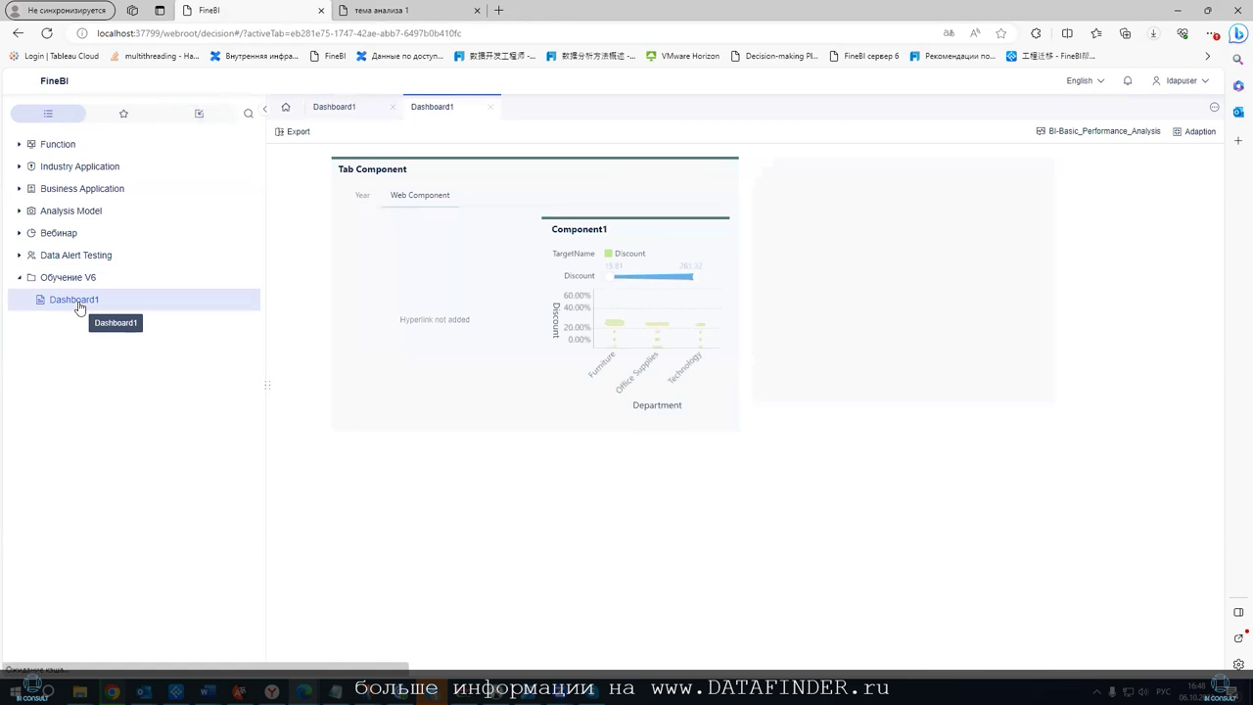
click(199, 115)
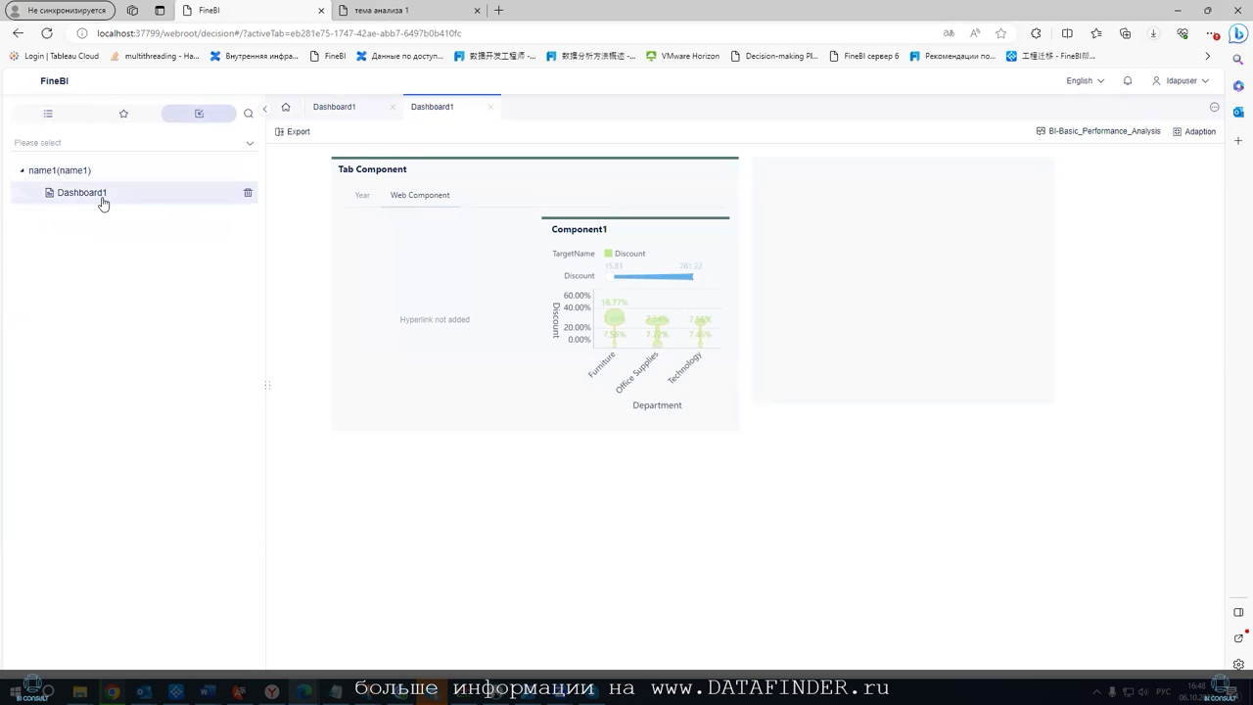
click(98, 195)
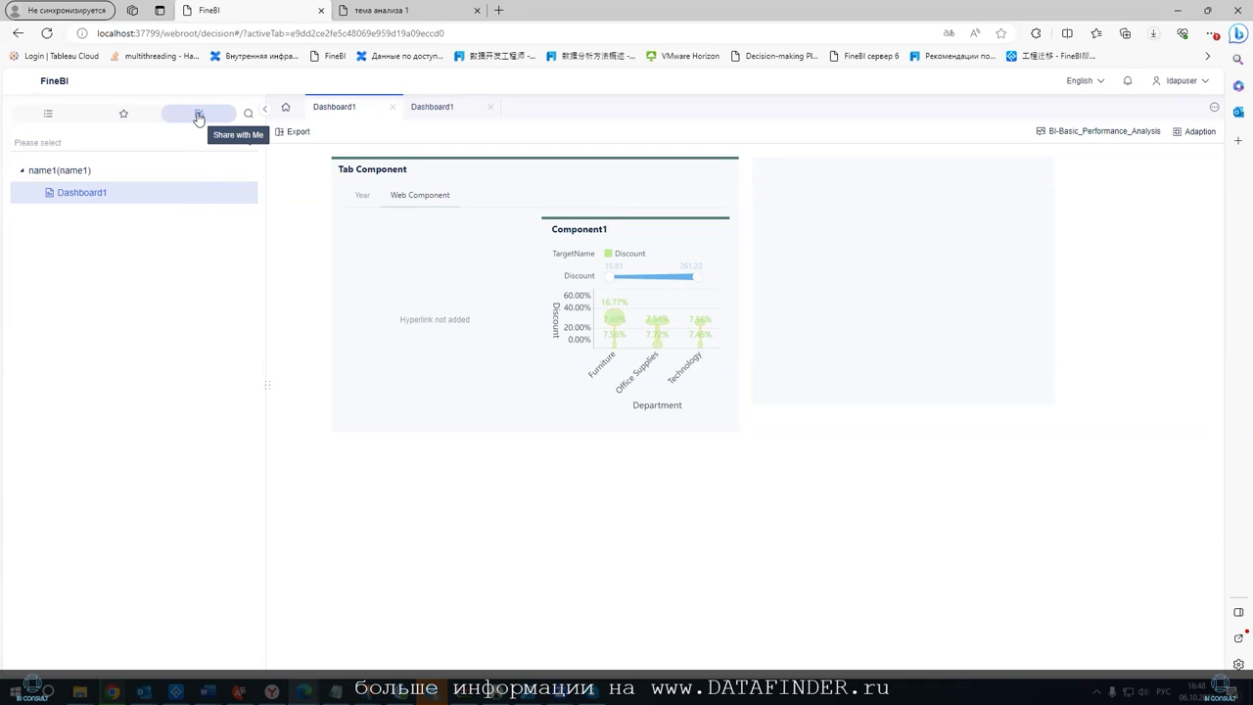
Log out of ldapuser and sign back in as name1 with the saved username and password
mouse_move(1180, 80)
click(1165, 125)
click(787, 285)
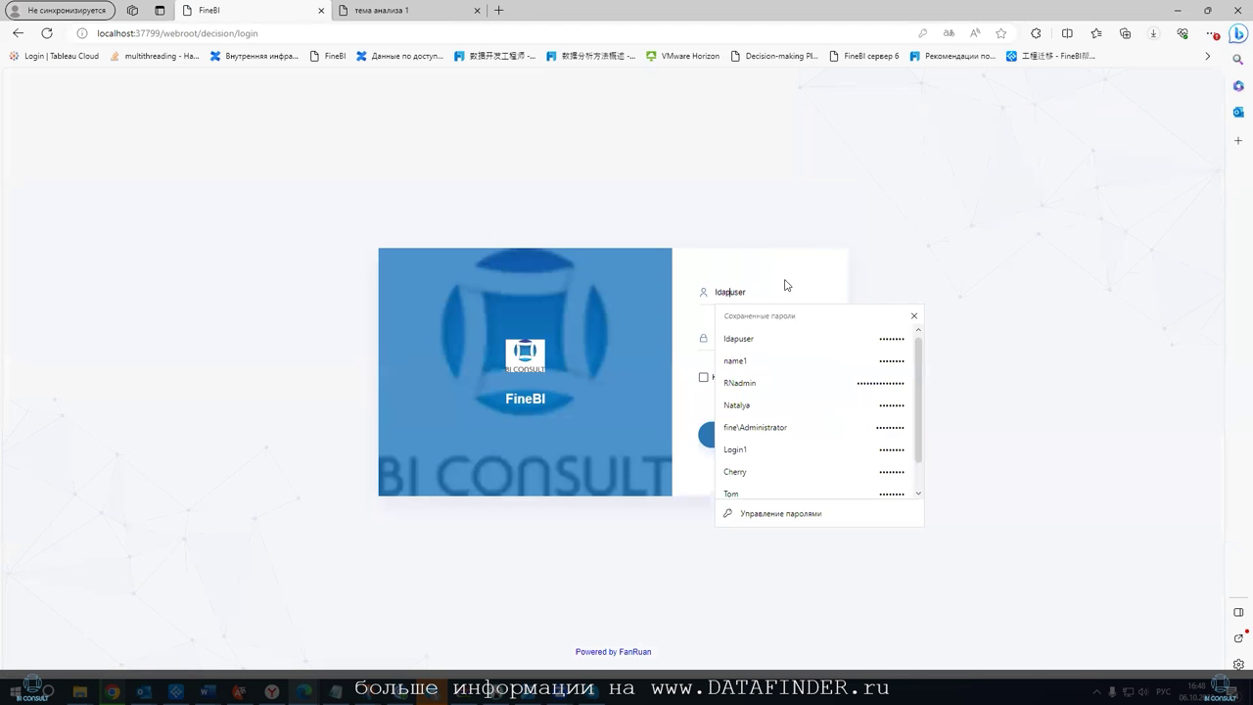
click(763, 362)
click(766, 440)
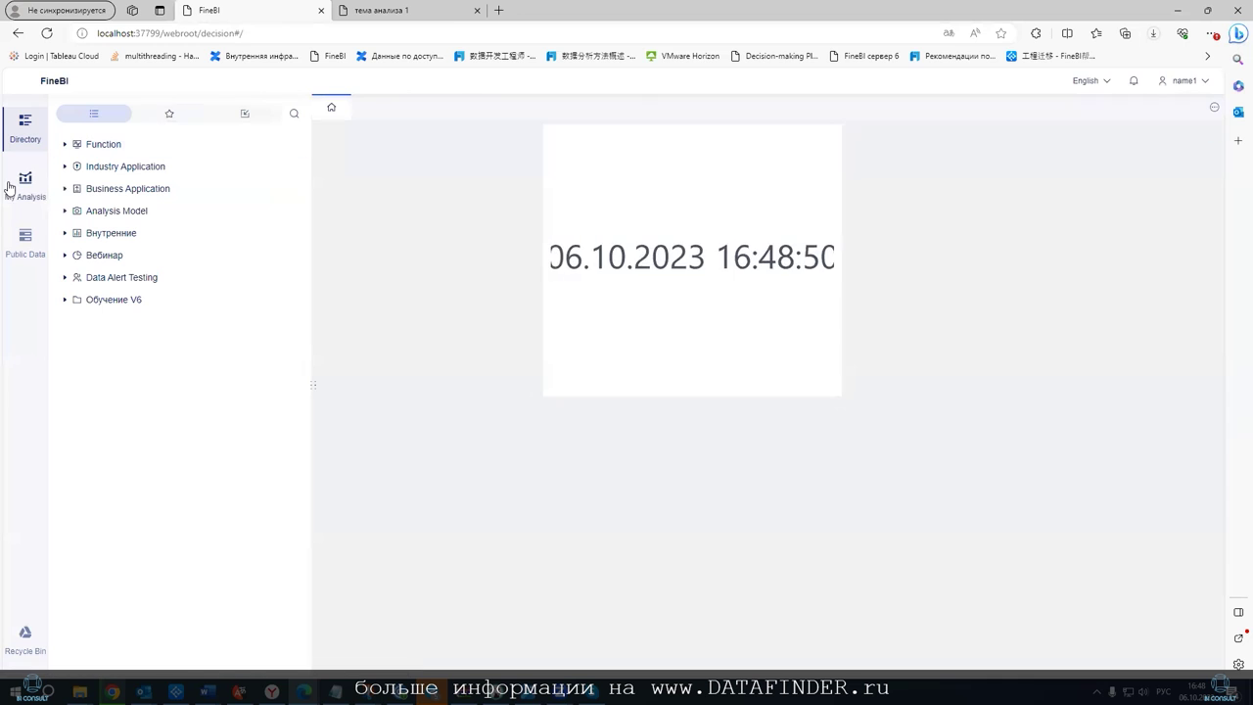
Filter the My Analysis list to items whose public link is enabled
click(14, 189)
click(225, 158)
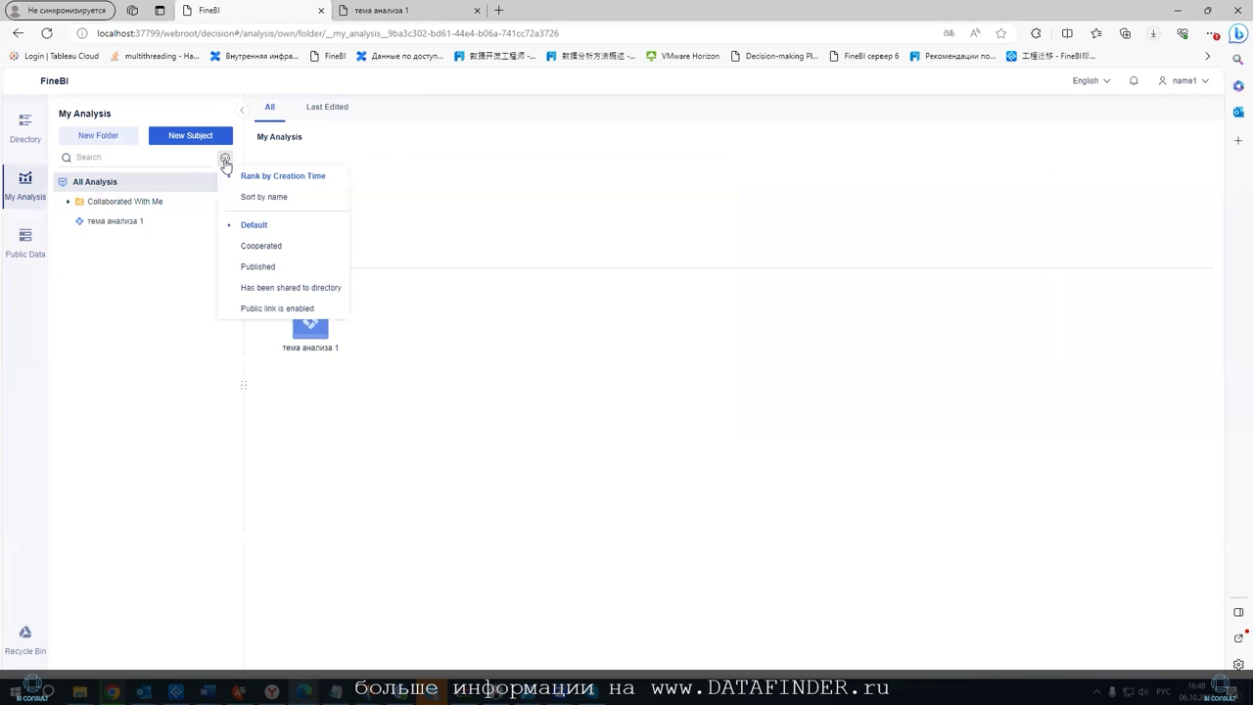
click(251, 309)
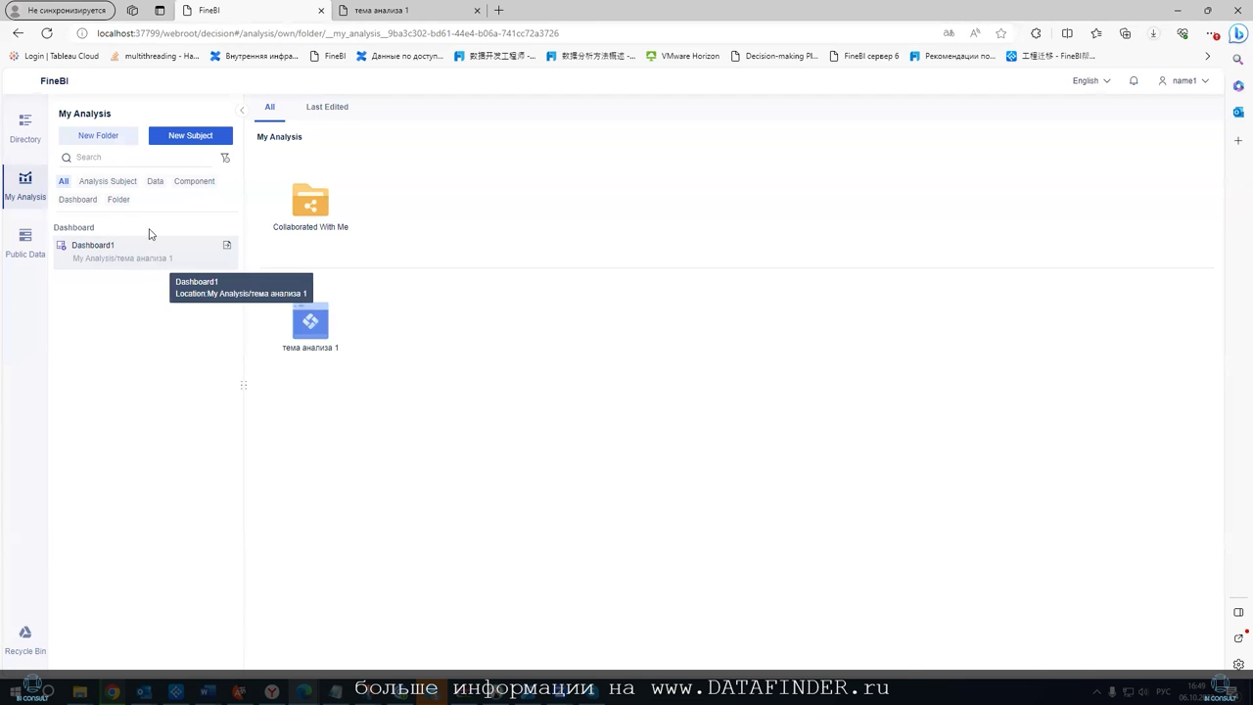
Create a new folder with the default name under All Analysis and open the Collaborated With Me folder
click(86, 136)
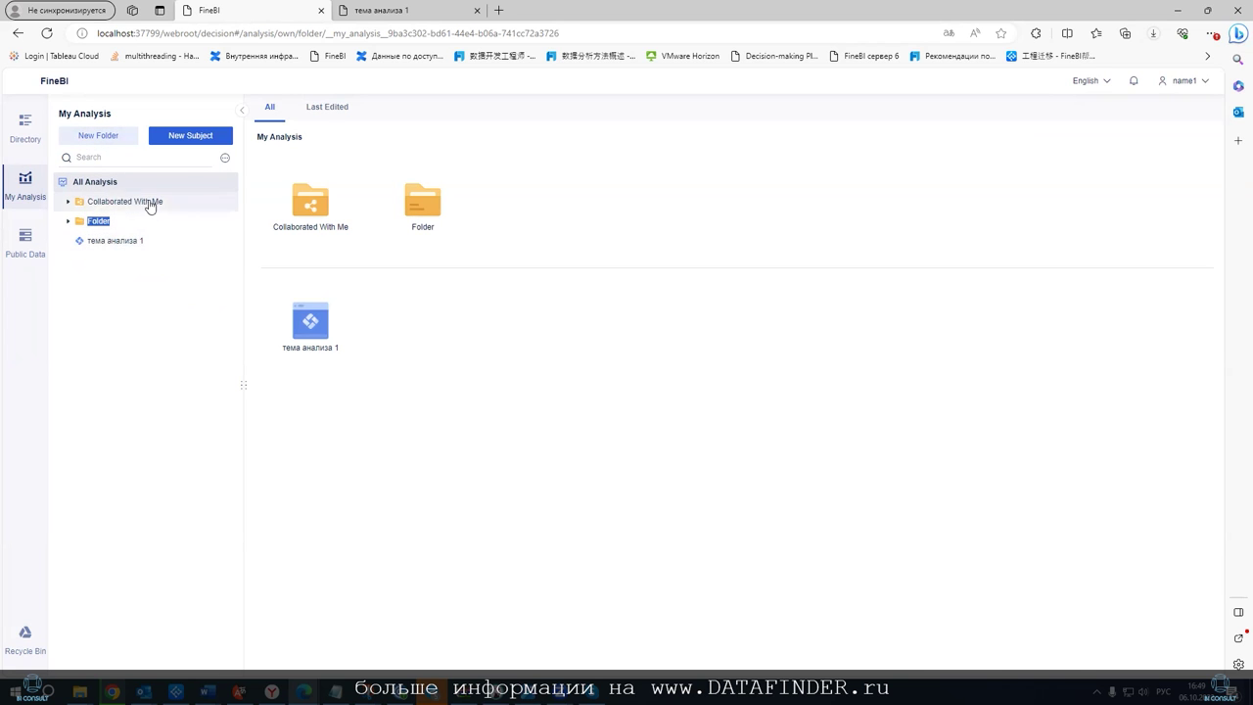
click(211, 226)
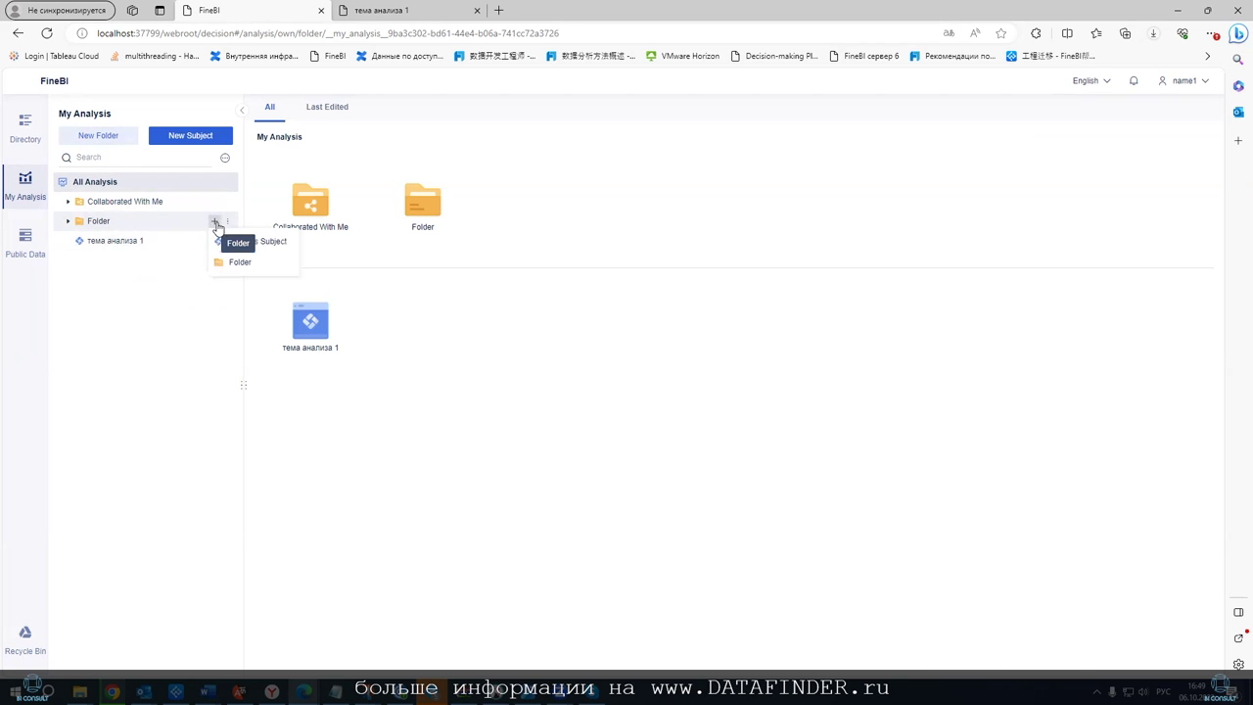
click(152, 342)
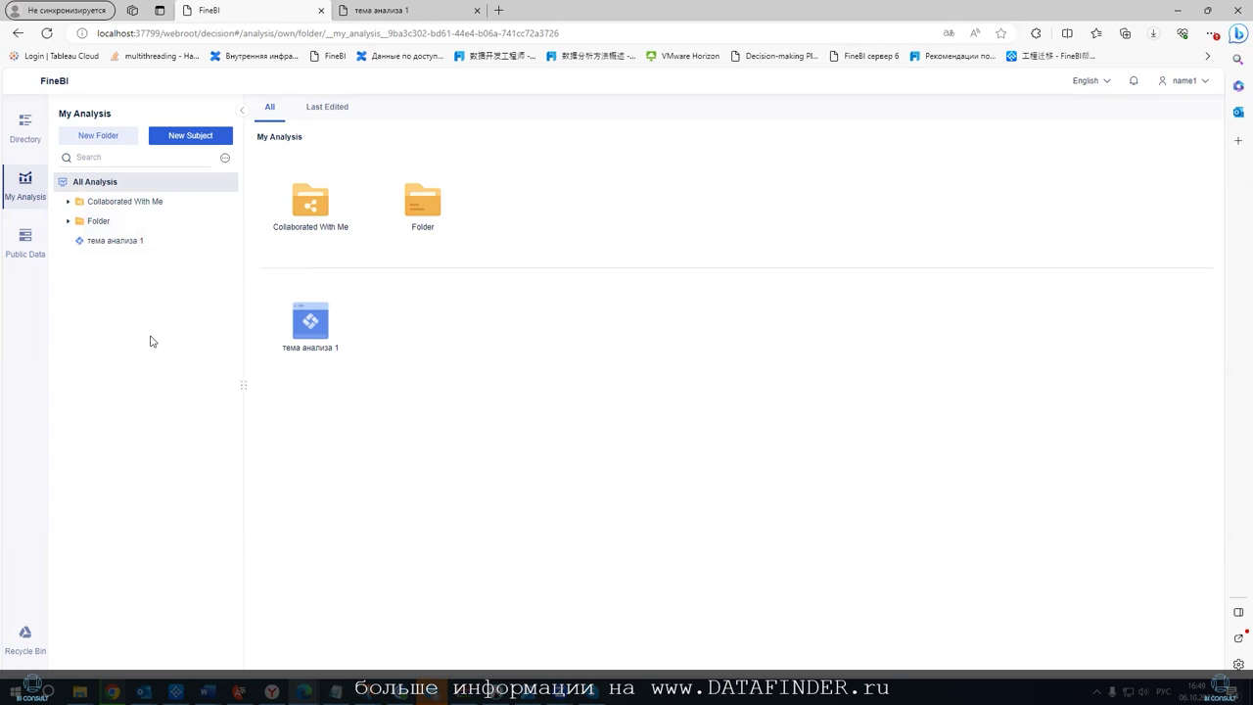
click(96, 203)
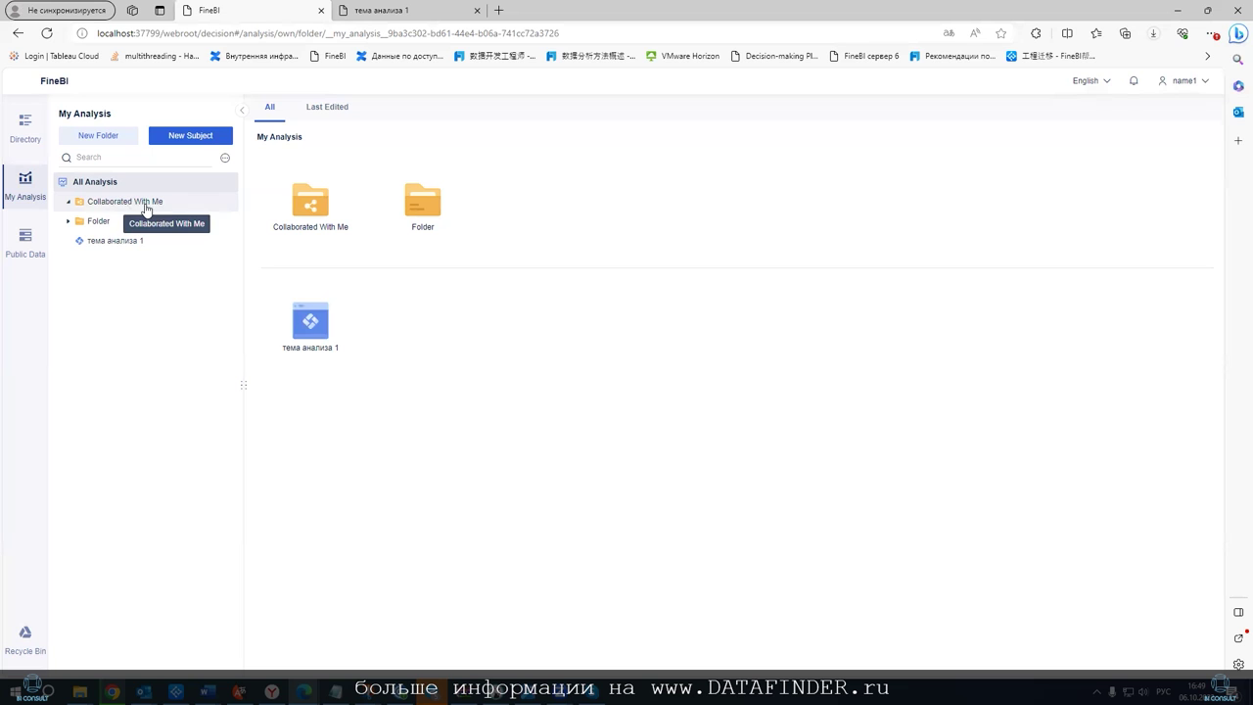
click(225, 204)
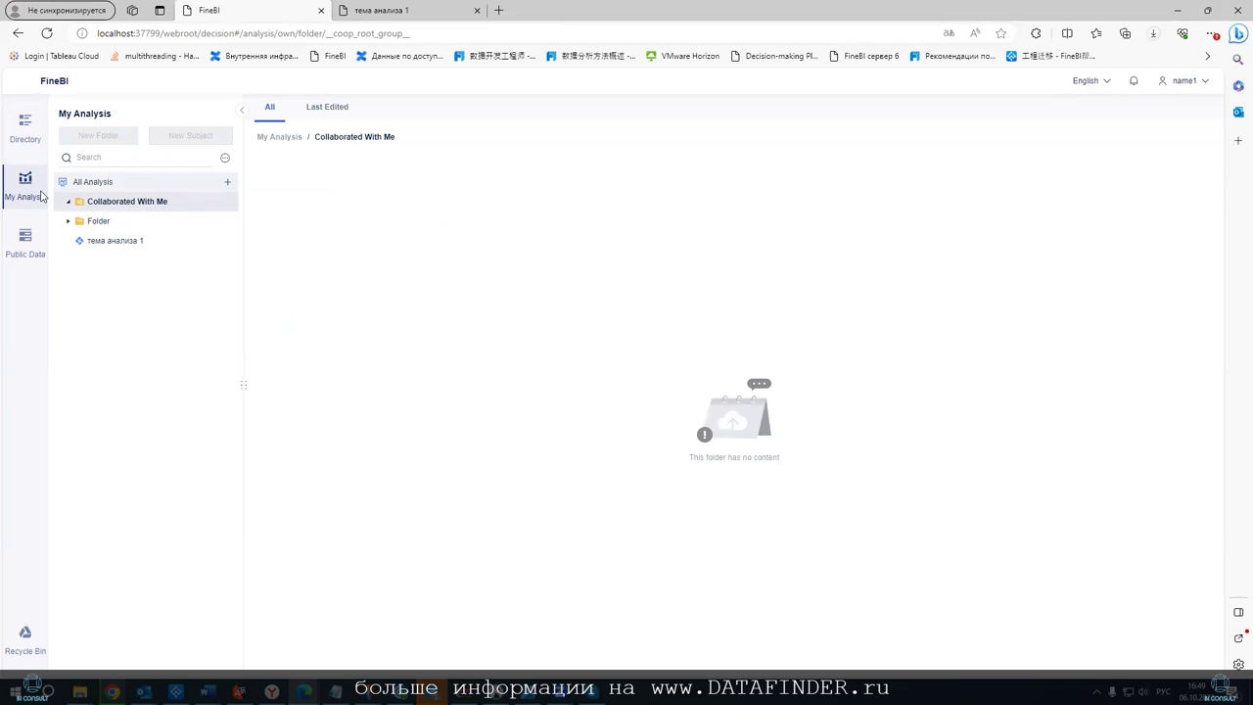
Examine the FCP folder in Public Data and the dataset types that can be added to its subfolder
click(23, 240)
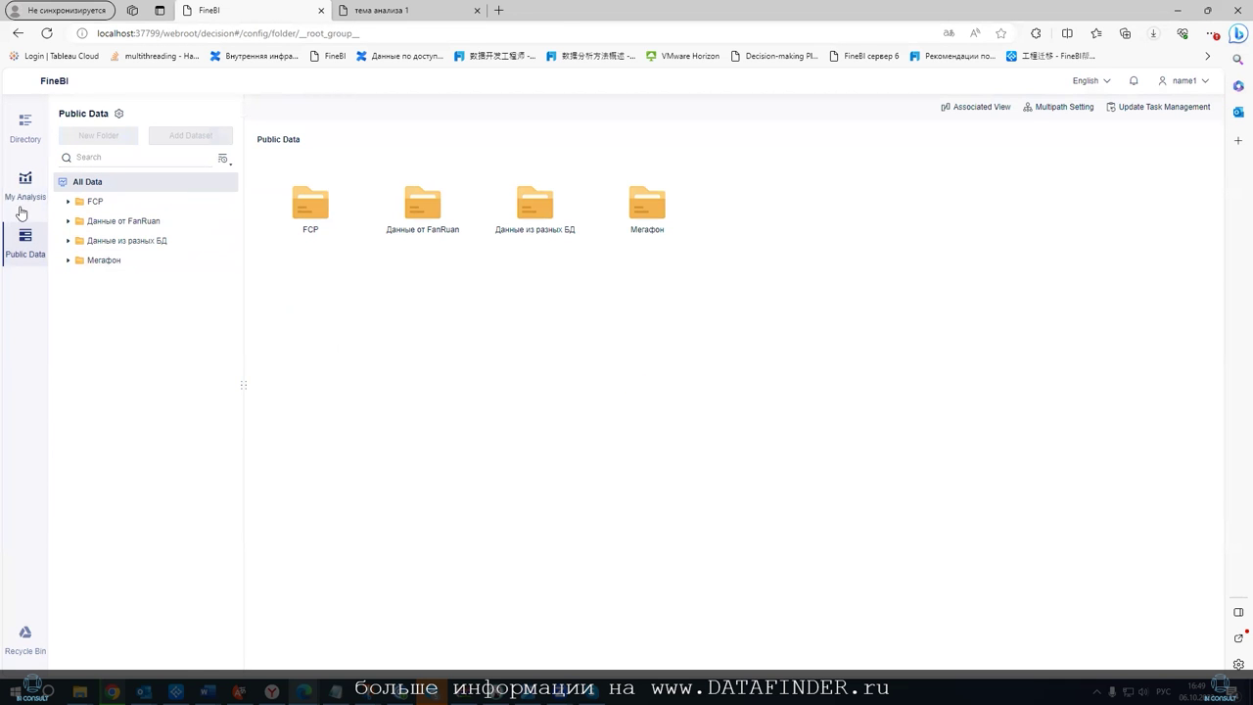
click(68, 203)
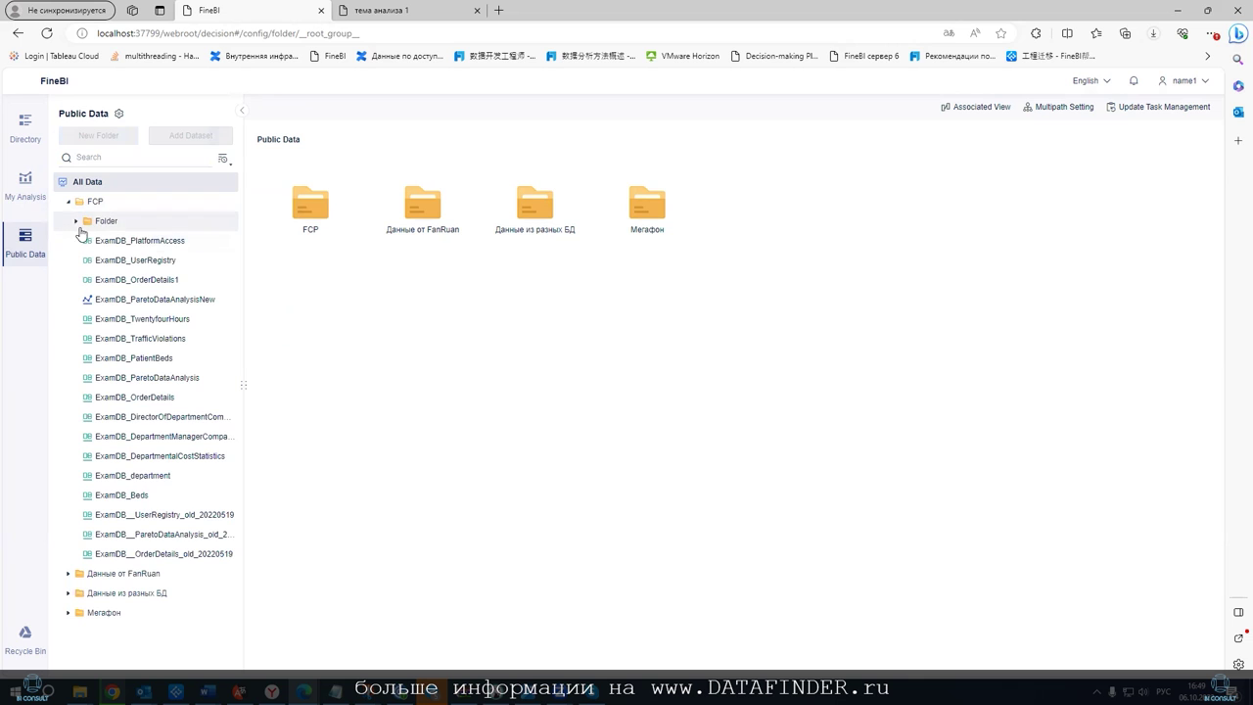
click(73, 224)
click(215, 222)
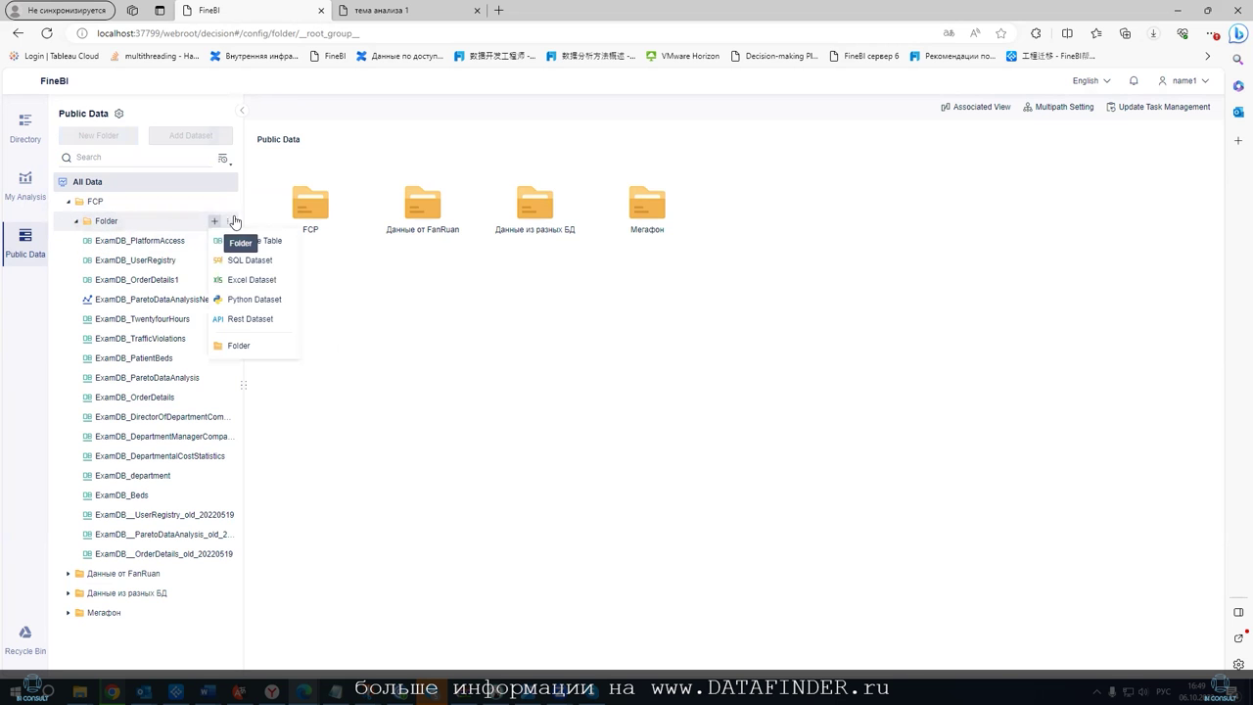
click(399, 311)
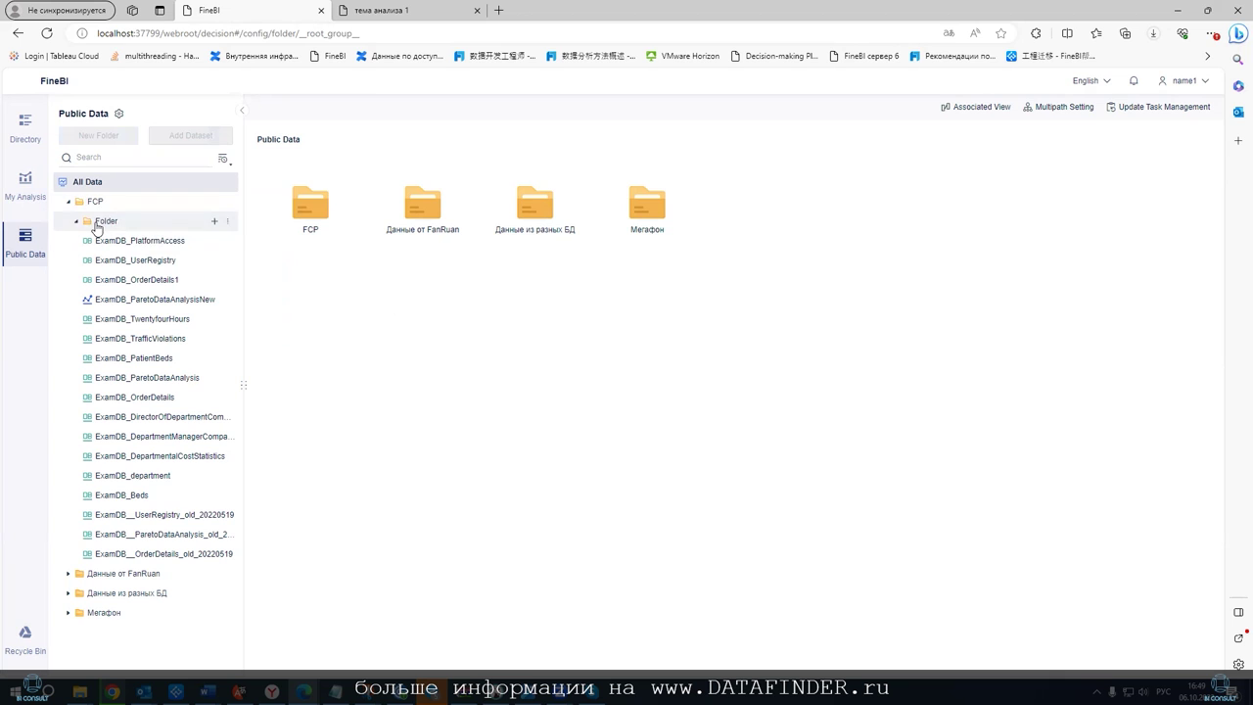
click(68, 202)
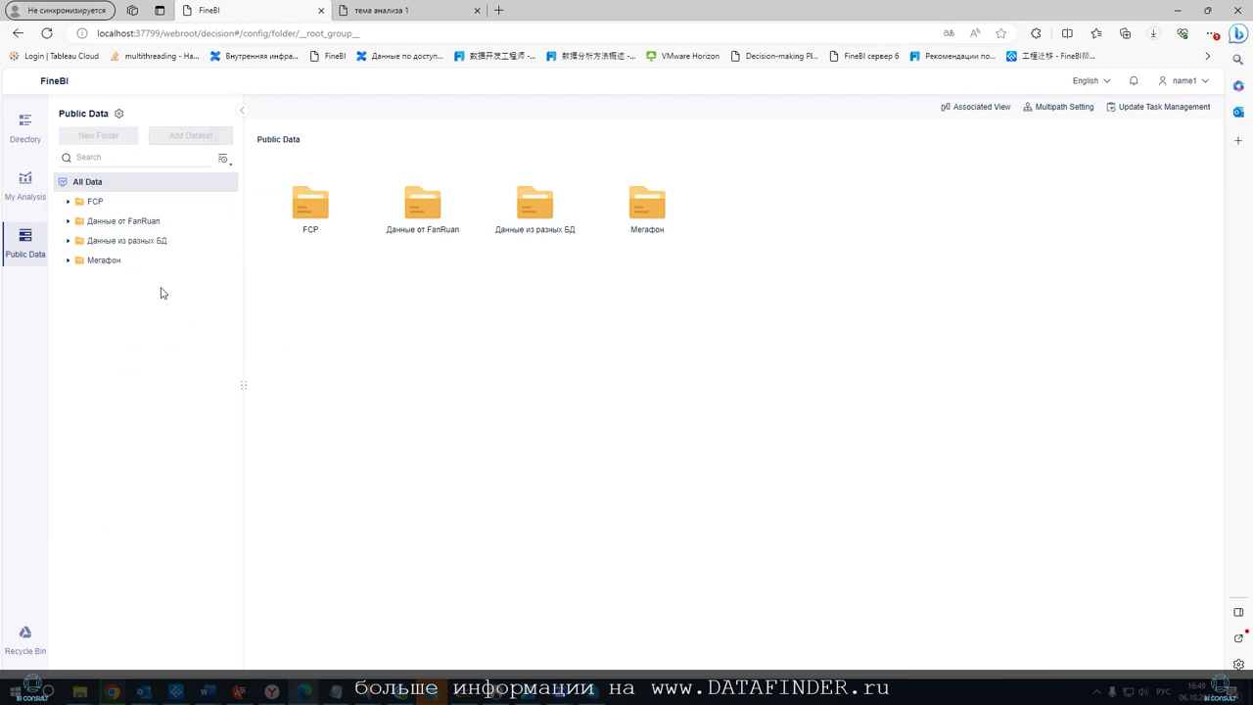
Search Public Data for "ИВА" and clear the search
click(228, 173)
click(153, 159)
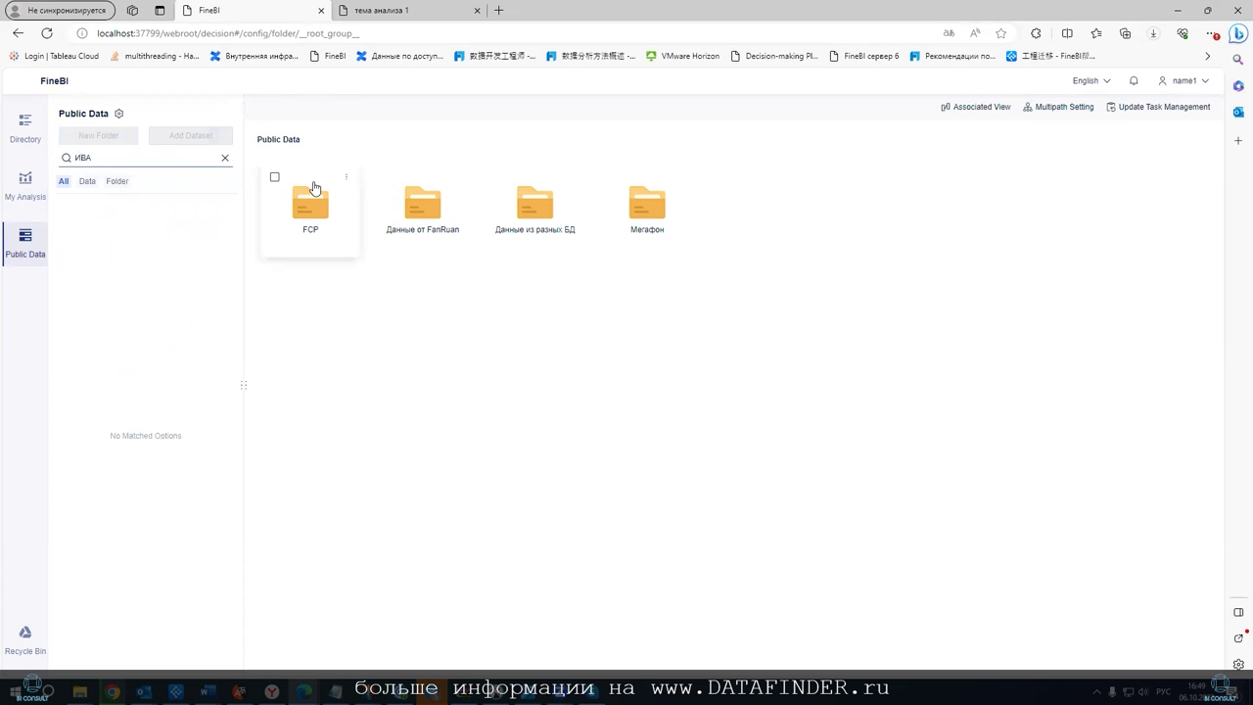
key(BackSpace)
key(BackSpace)
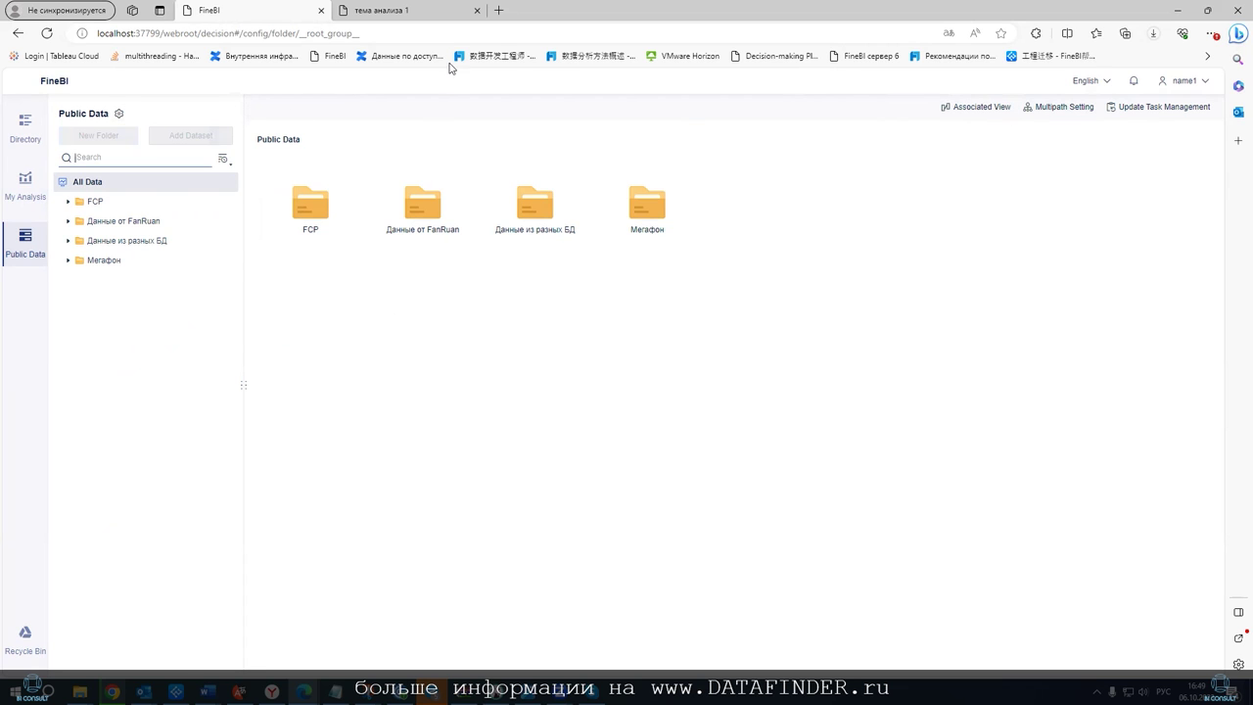
Compare the All and Last Edited lists in My Analysis and return to the Directory section
click(25, 127)
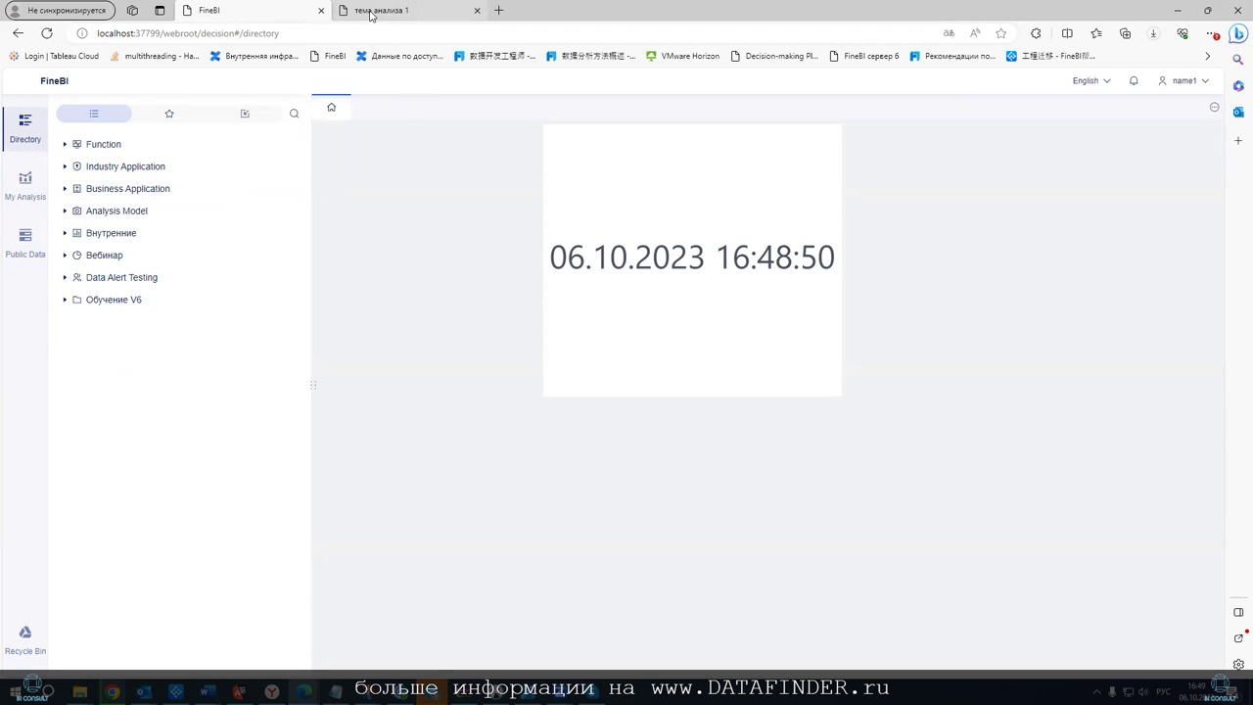
click(25, 183)
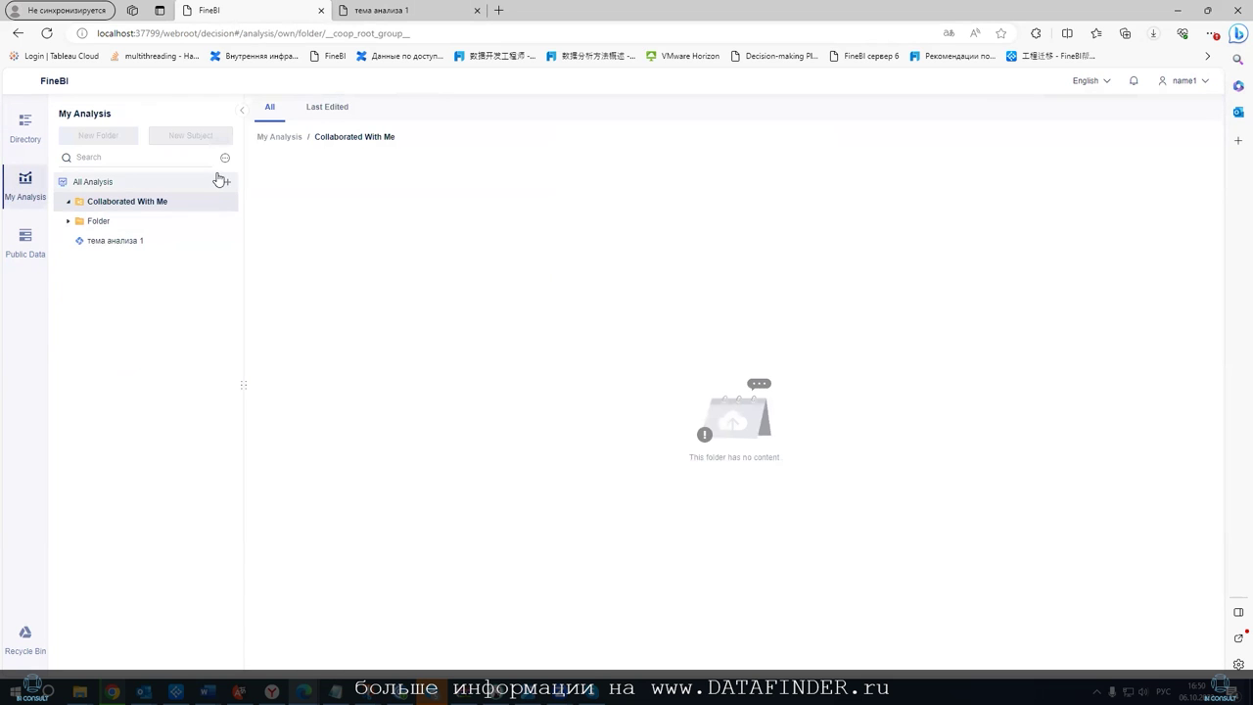
click(331, 109)
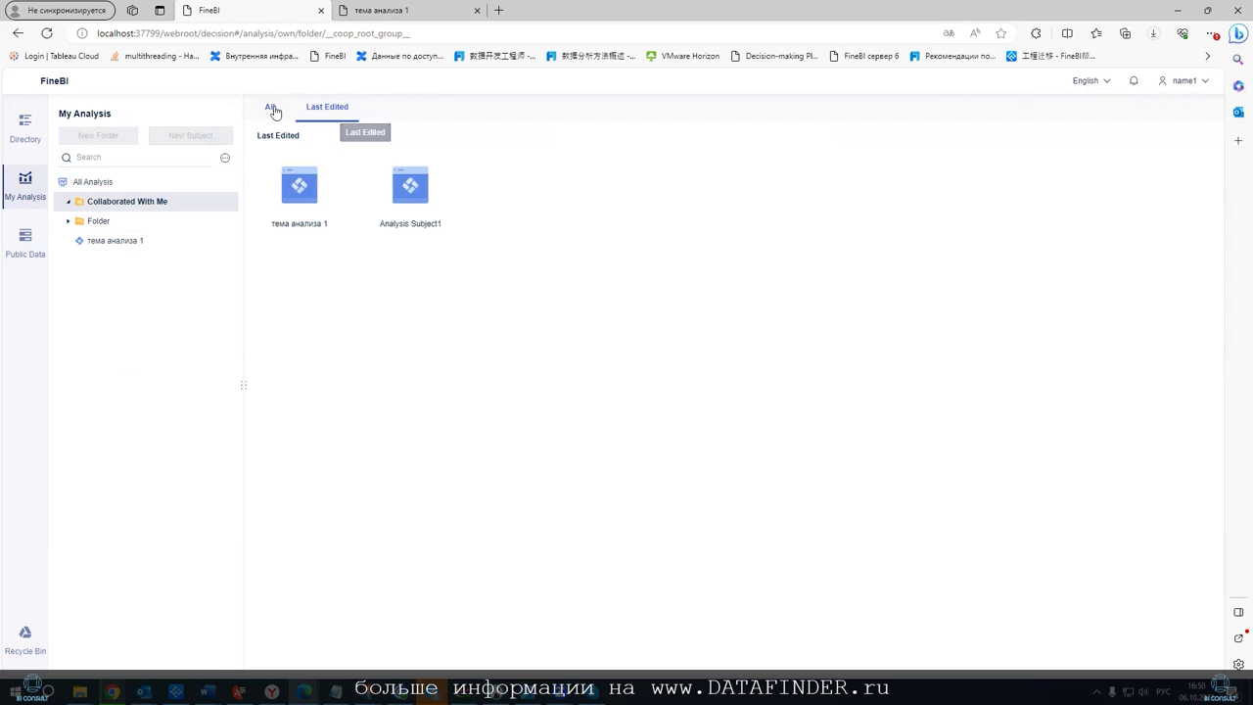
click(273, 111)
click(338, 111)
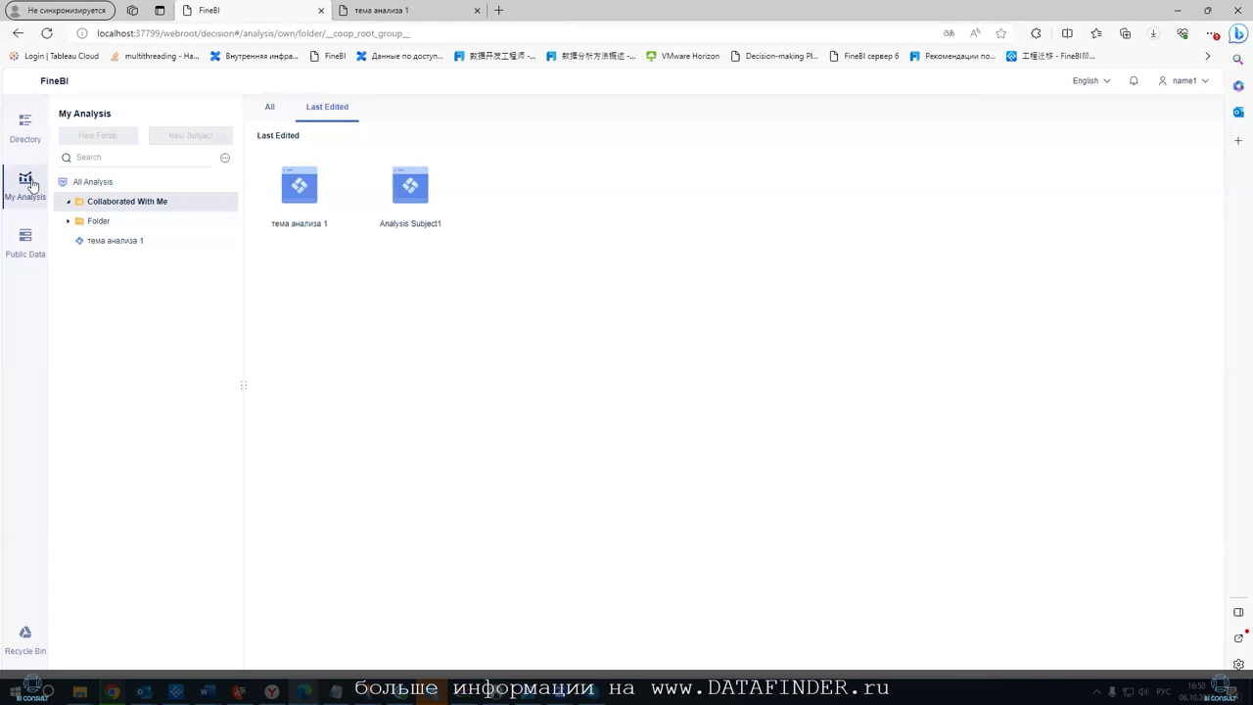
click(28, 123)
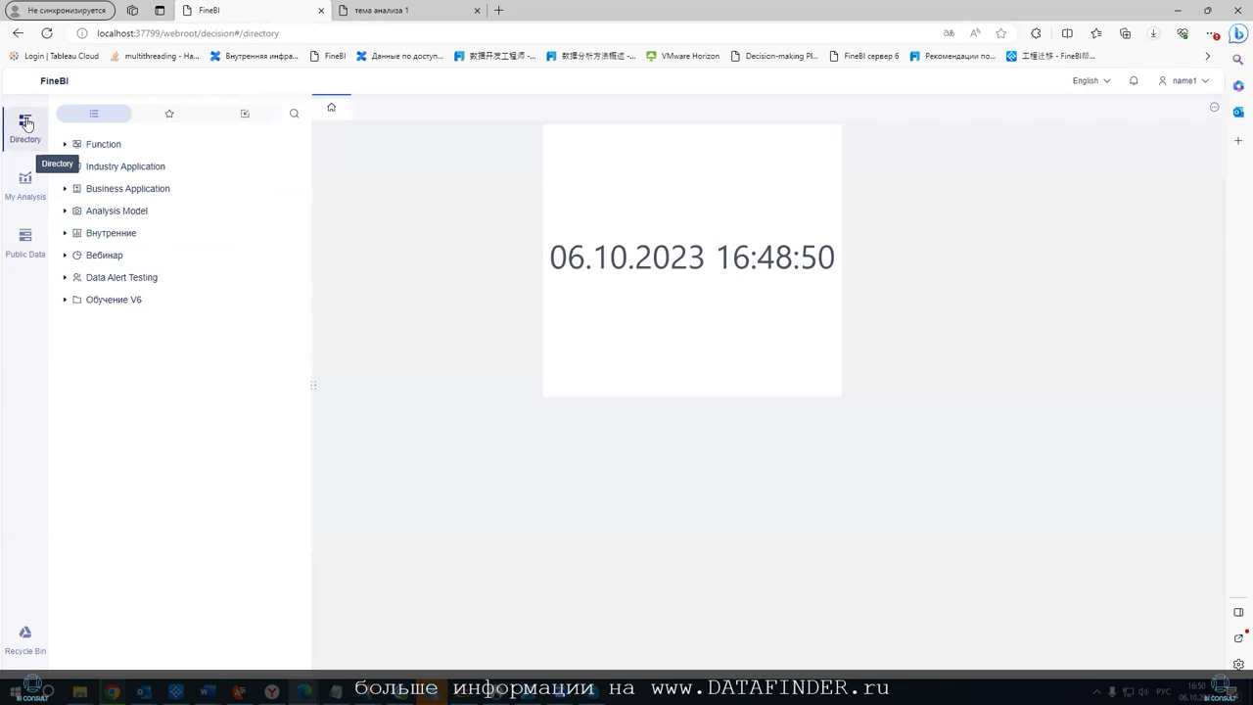
click(25, 236)
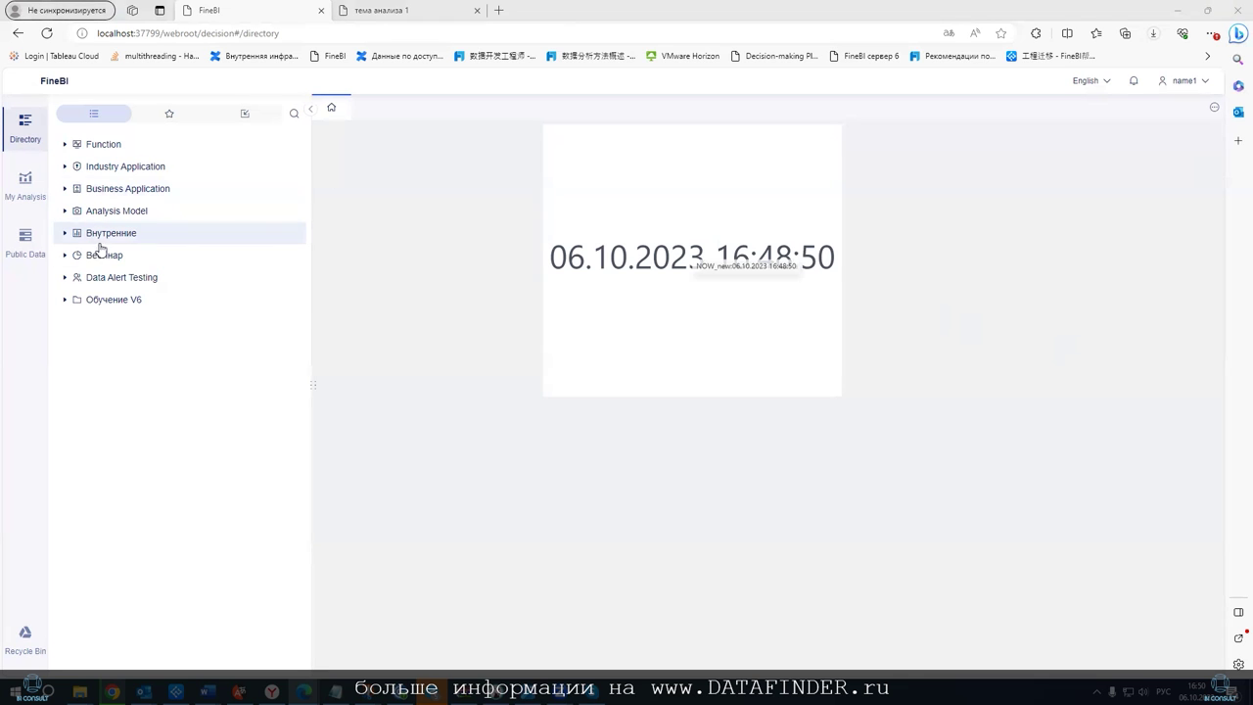
Open Dashboard1 from the Обучение V6 folder in the Directory
click(98, 299)
click(135, 332)
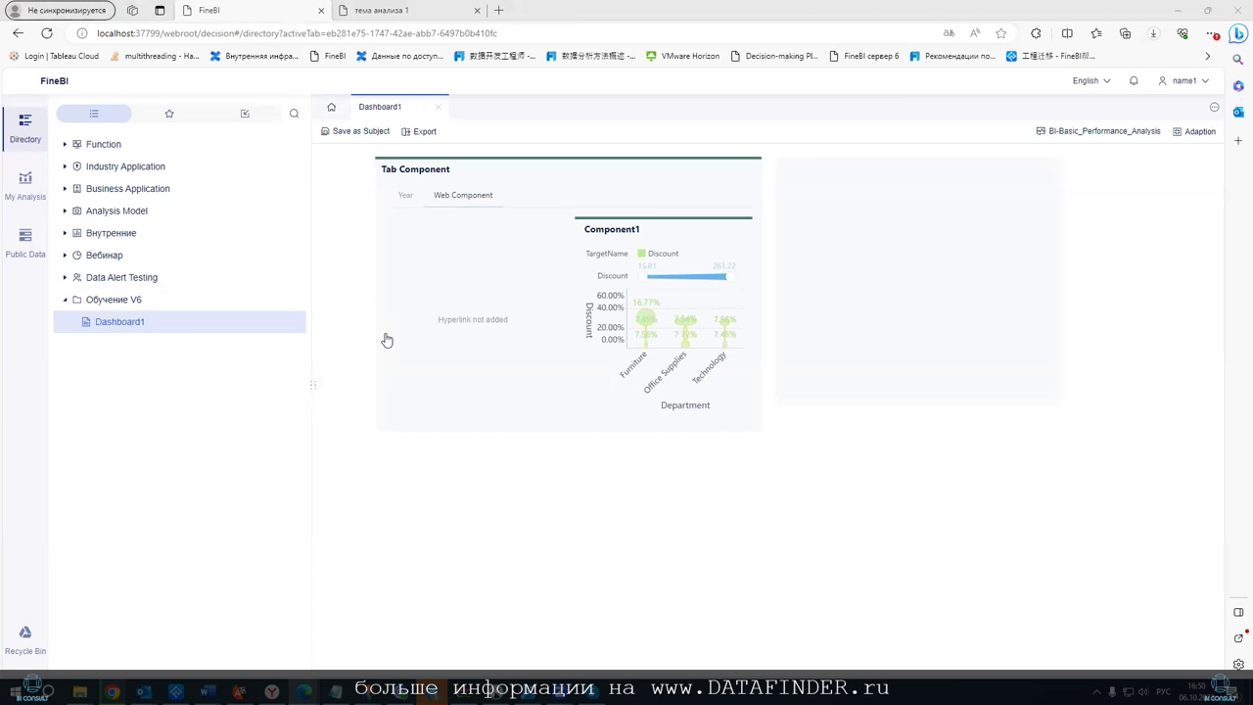
Open the subject тема анализа 1 from My Analysis for editing
click(25, 185)
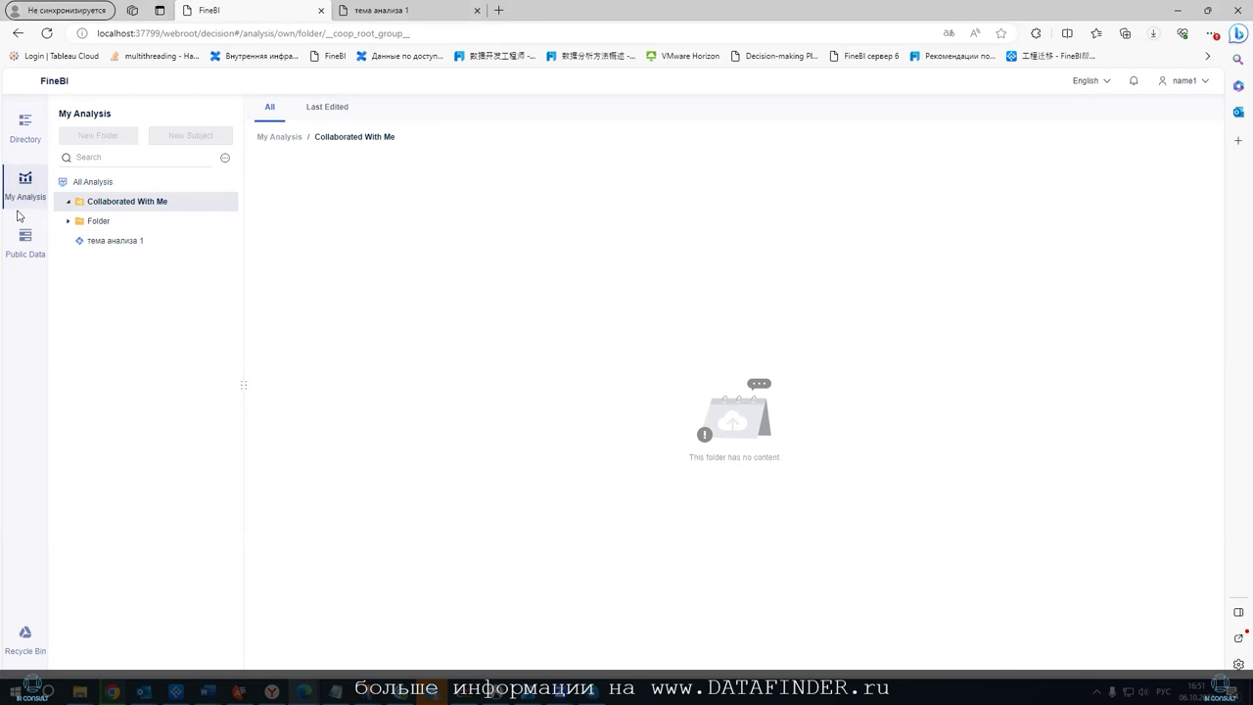
click(101, 242)
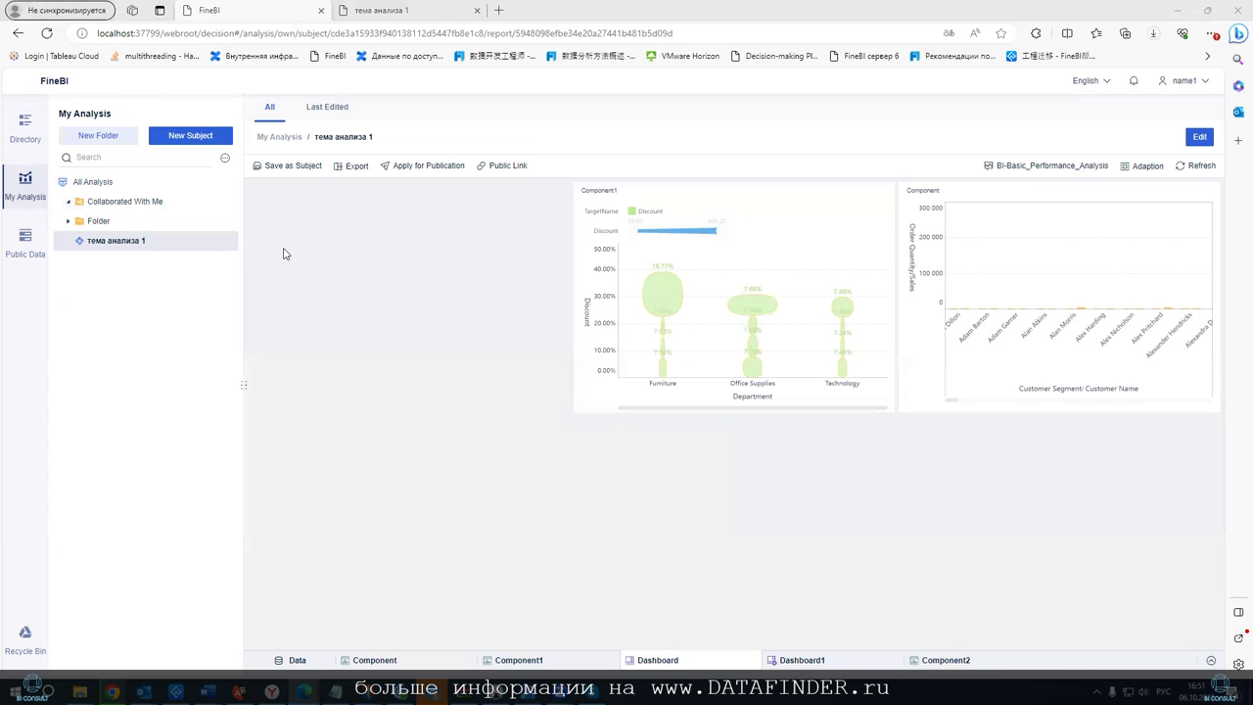
click(1199, 137)
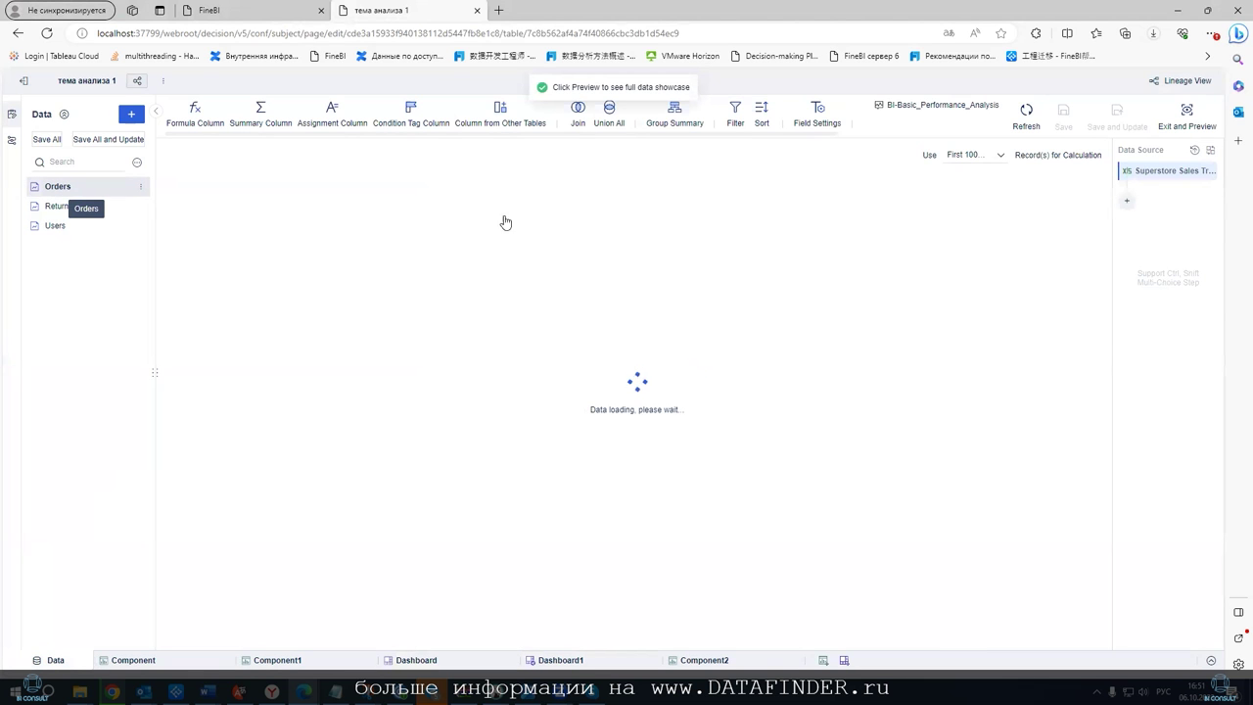
Examine the sorting and filtering options of the Order Date column in the Orders table
click(365, 186)
click(403, 183)
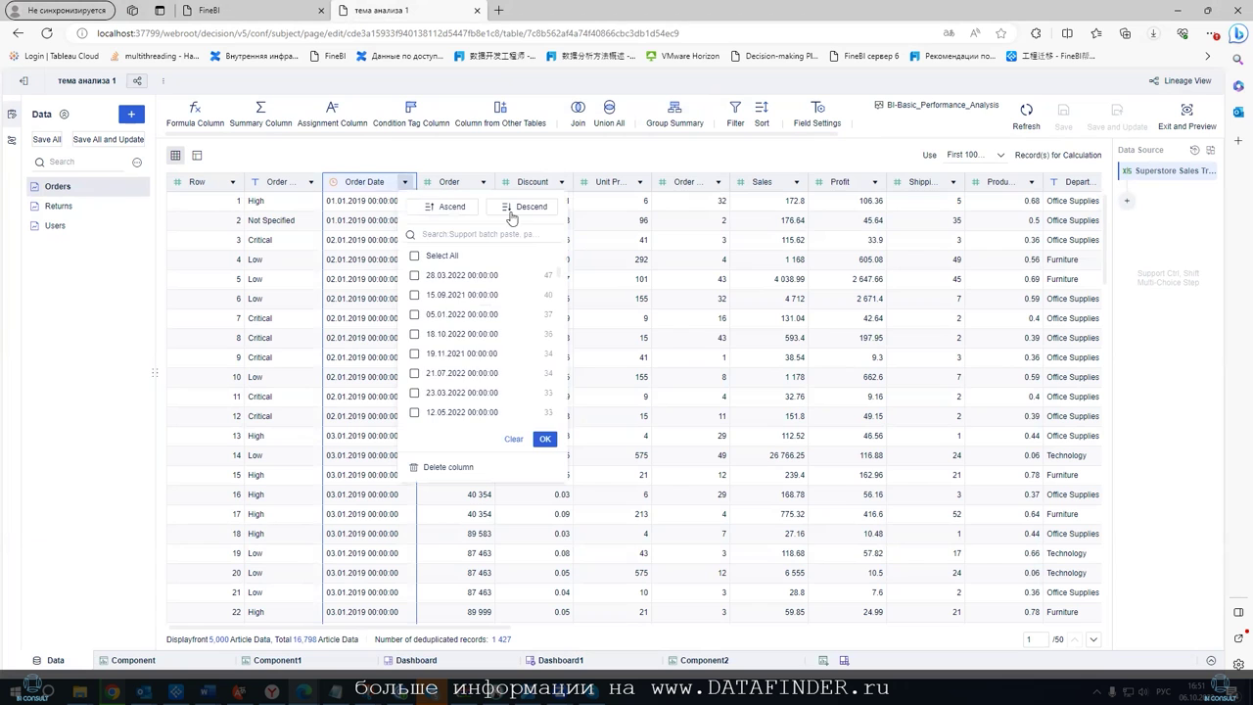
click(1174, 253)
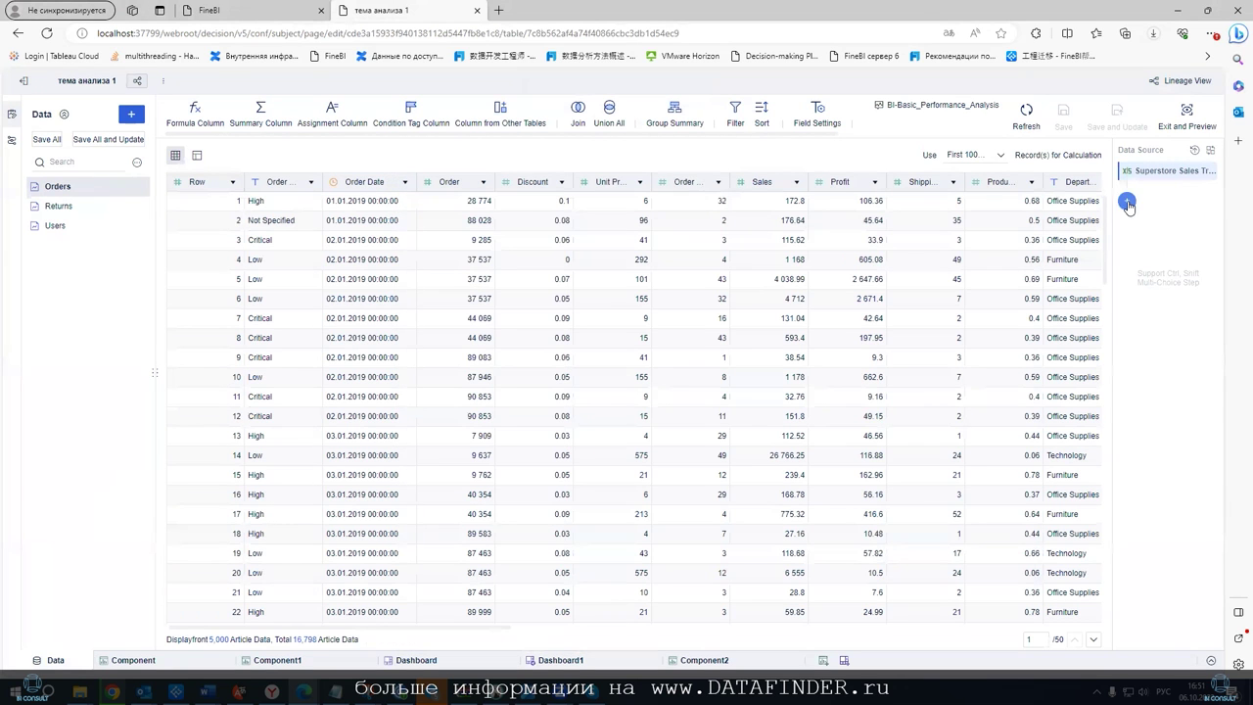
Add a Field Settings step to the Orders table and rename the Order Date field as "Дата заказа"
click(1127, 200)
click(1153, 447)
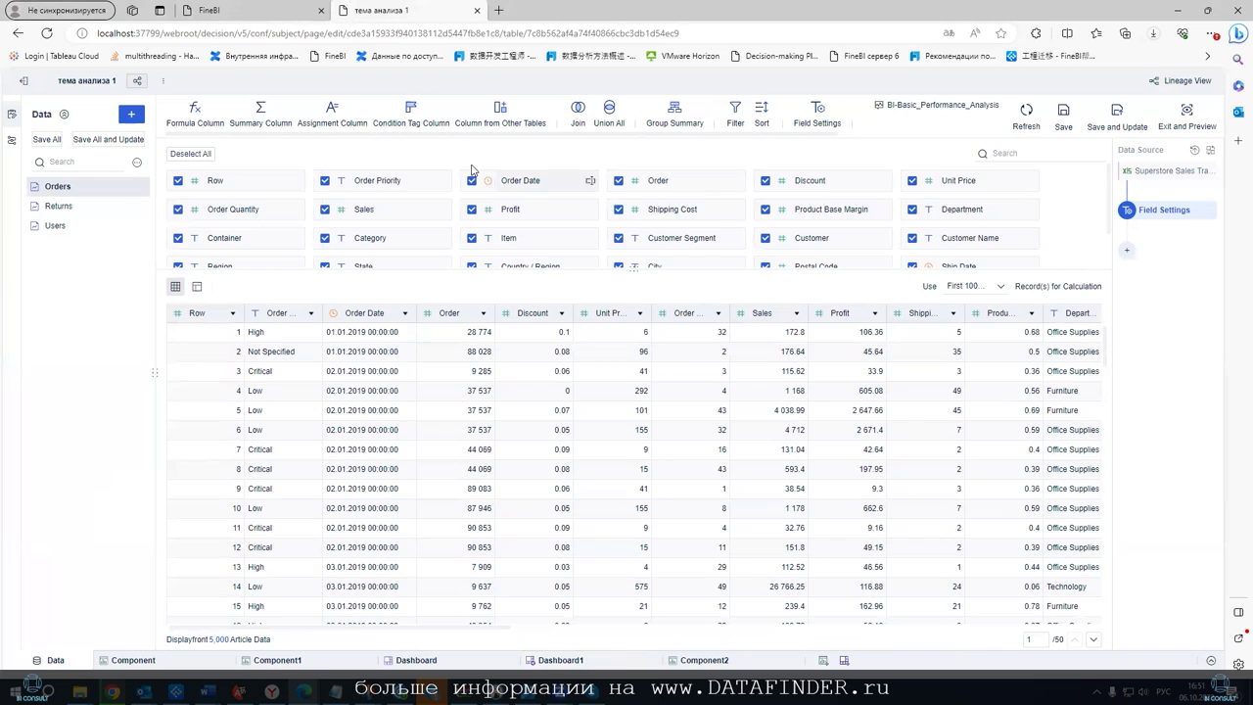
double_click(511, 181)
text(Дата заказа)
key(Return)
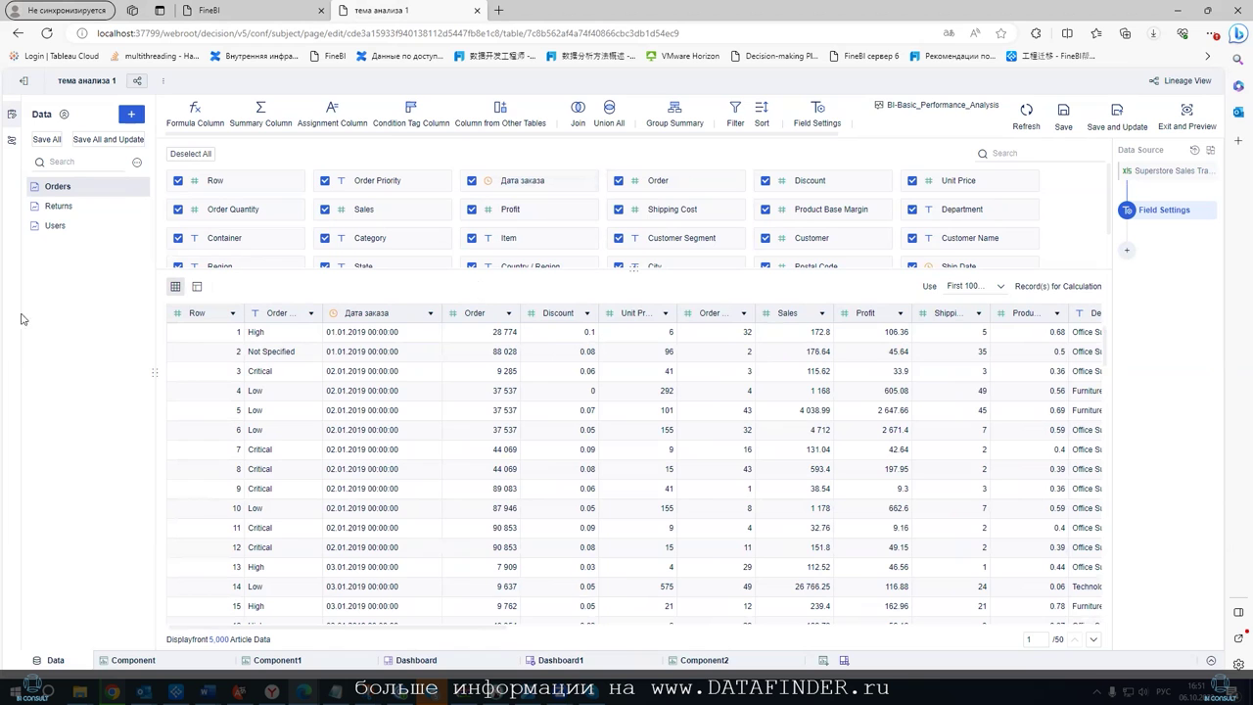
Examine the Model View relationships and the field structure of the Orders table
click(12, 140)
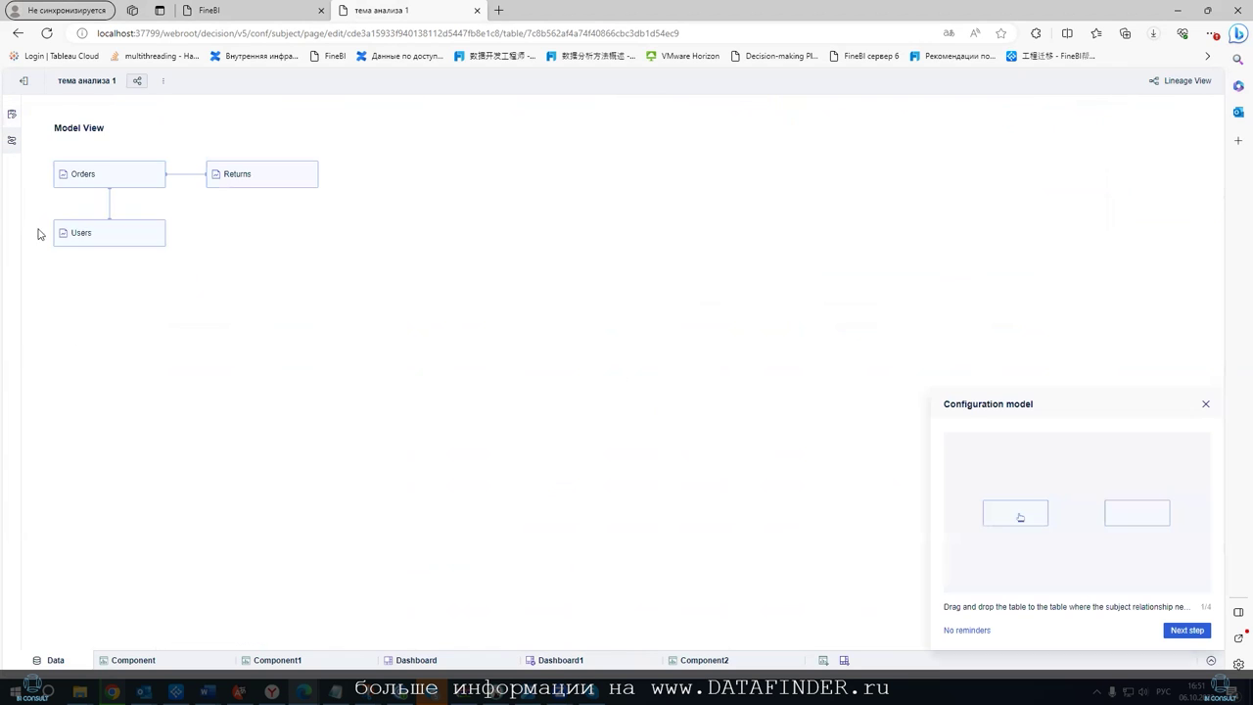
click(134, 171)
double_click(1040, 270)
shift+click(1068, 304)
click(1082, 315)
drag(1084, 319, 1034, 315)
click(1040, 315)
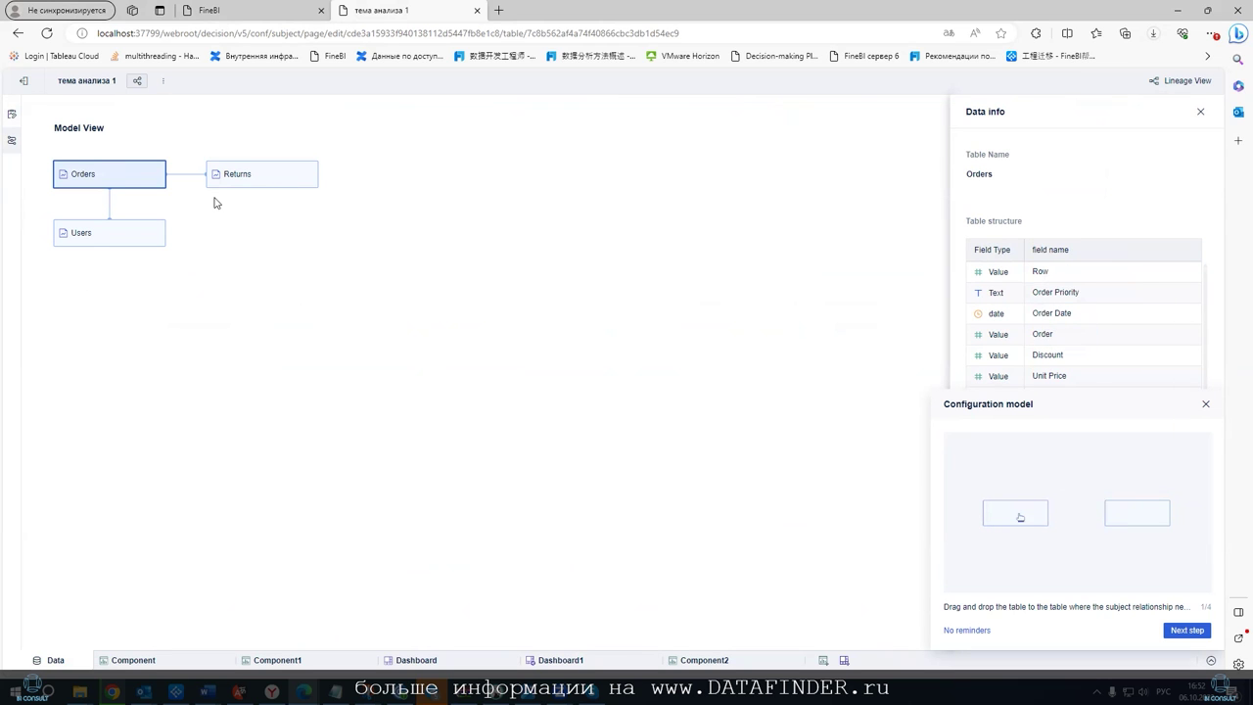
Exit the subject editor, reopen тема анализа 1 for editing and stay on the page with its unsaved changes
click(23, 80)
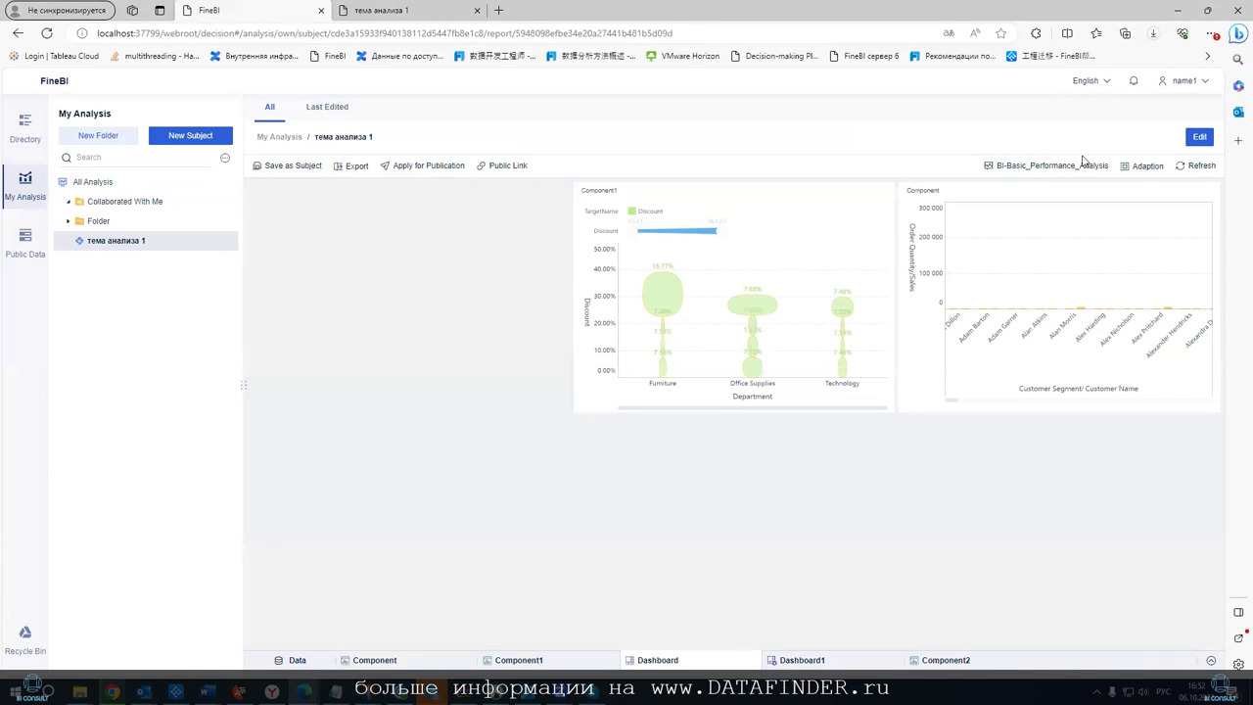
click(1199, 138)
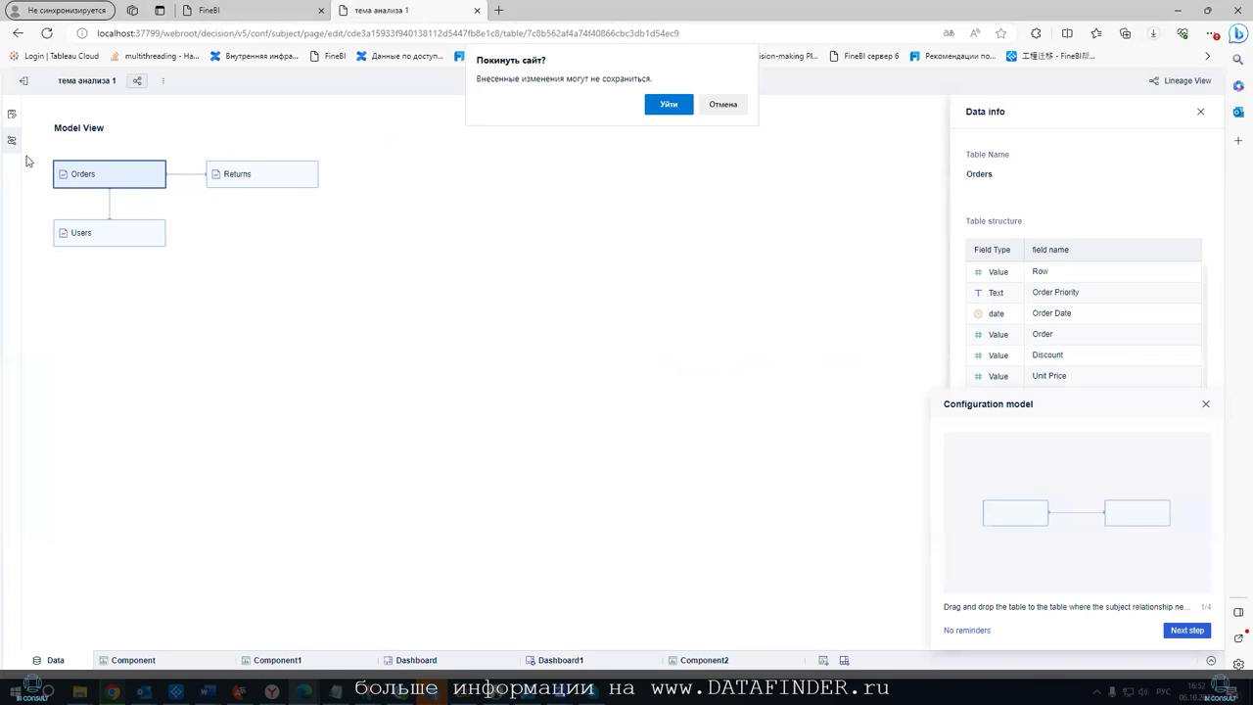
click(725, 104)
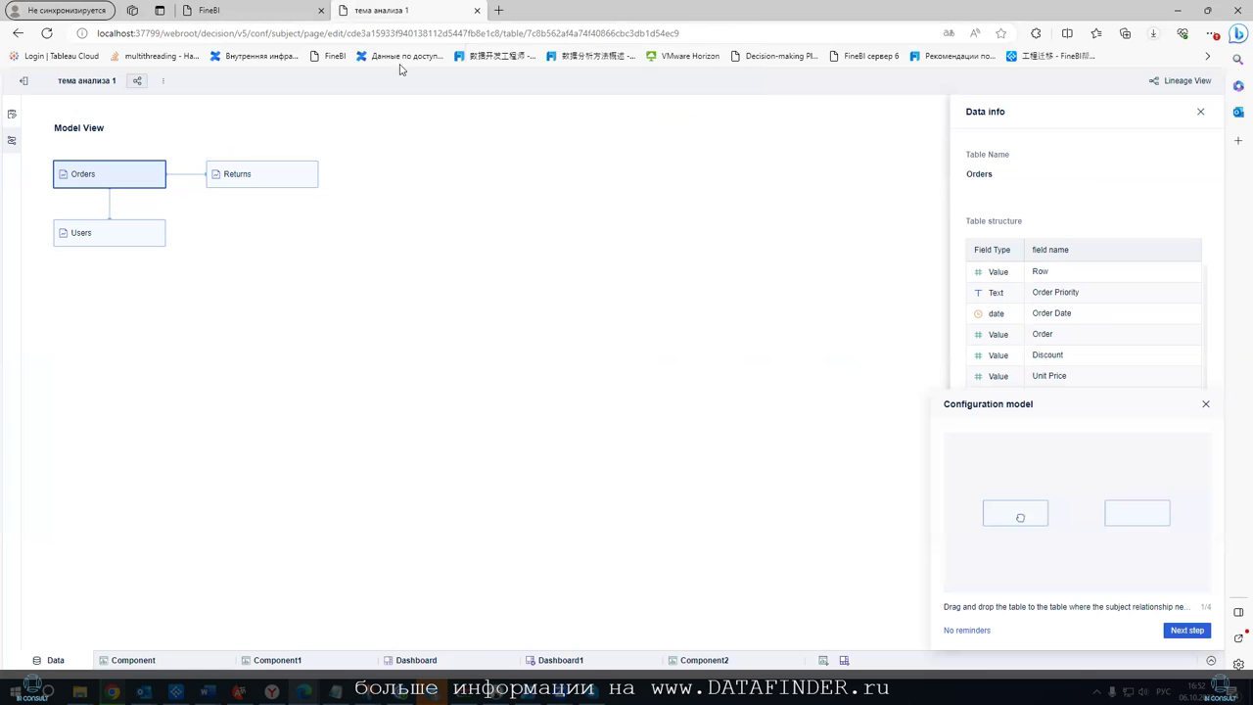
Return from the model to the Orders table data and show the table's available operations
click(12, 115)
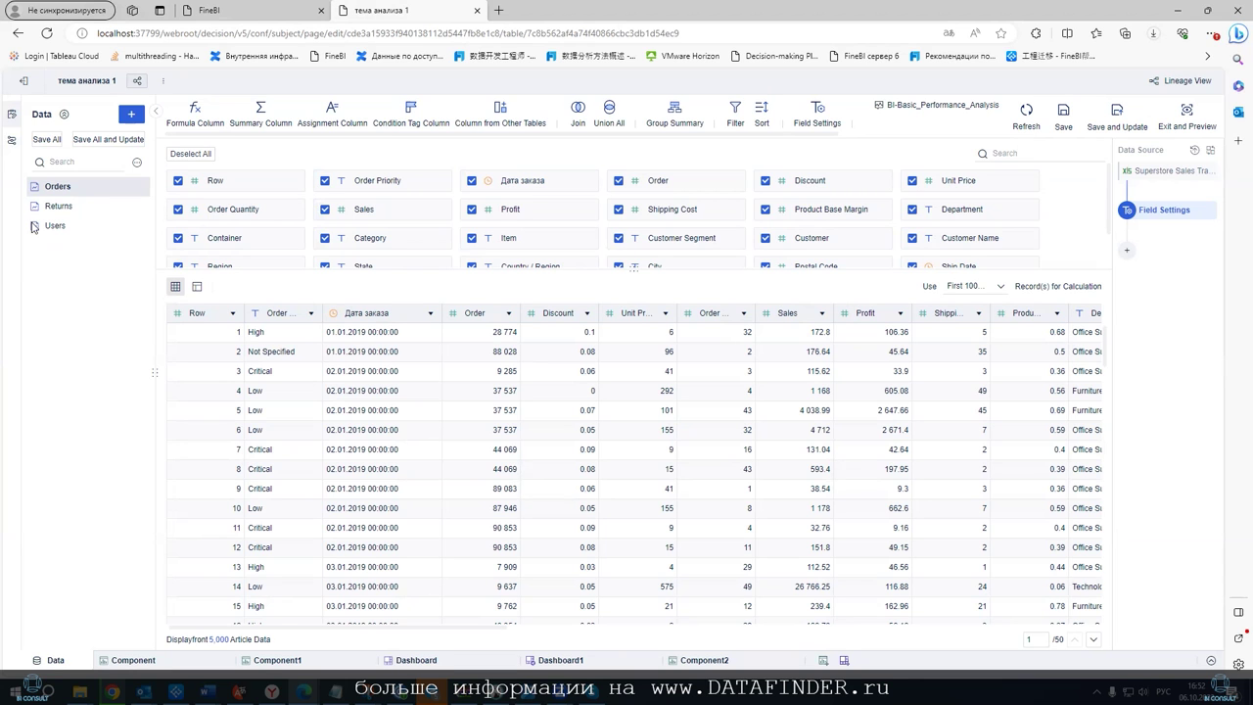
click(140, 186)
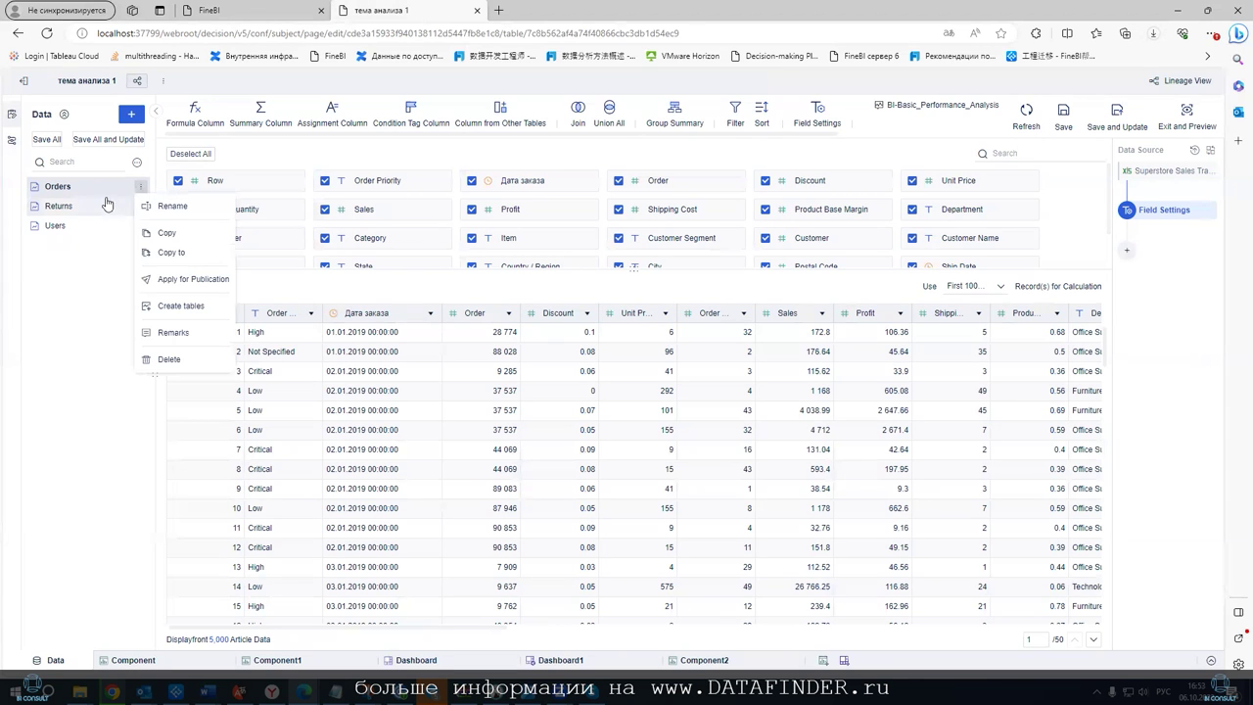
Preview the data of тема анализа 1 in My Analysis, checking the Returns field structure and the Orders rows
click(215, 14)
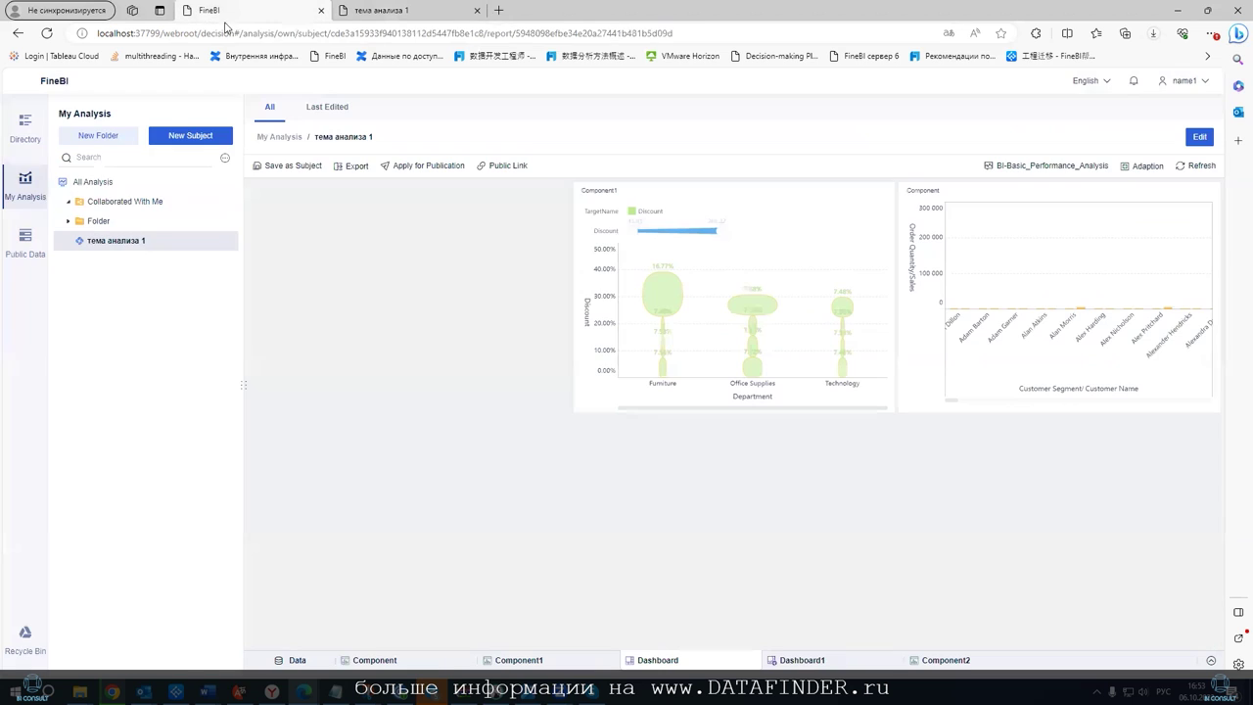
click(305, 656)
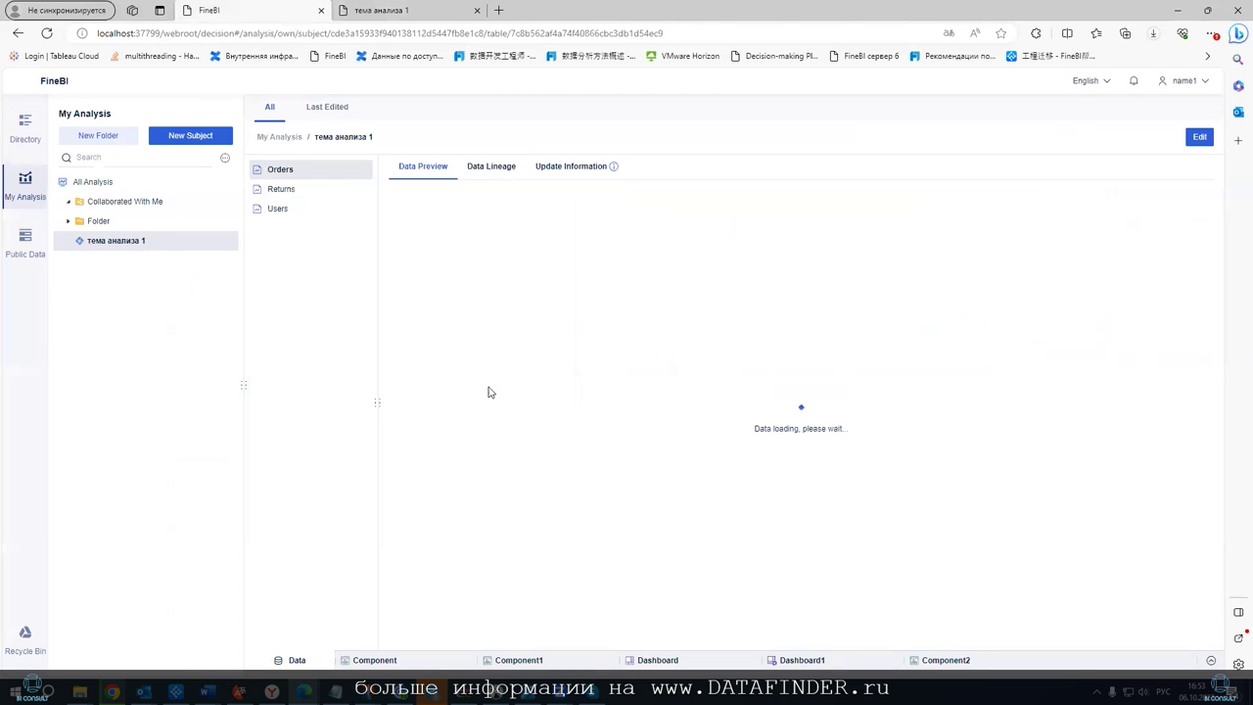
click(284, 190)
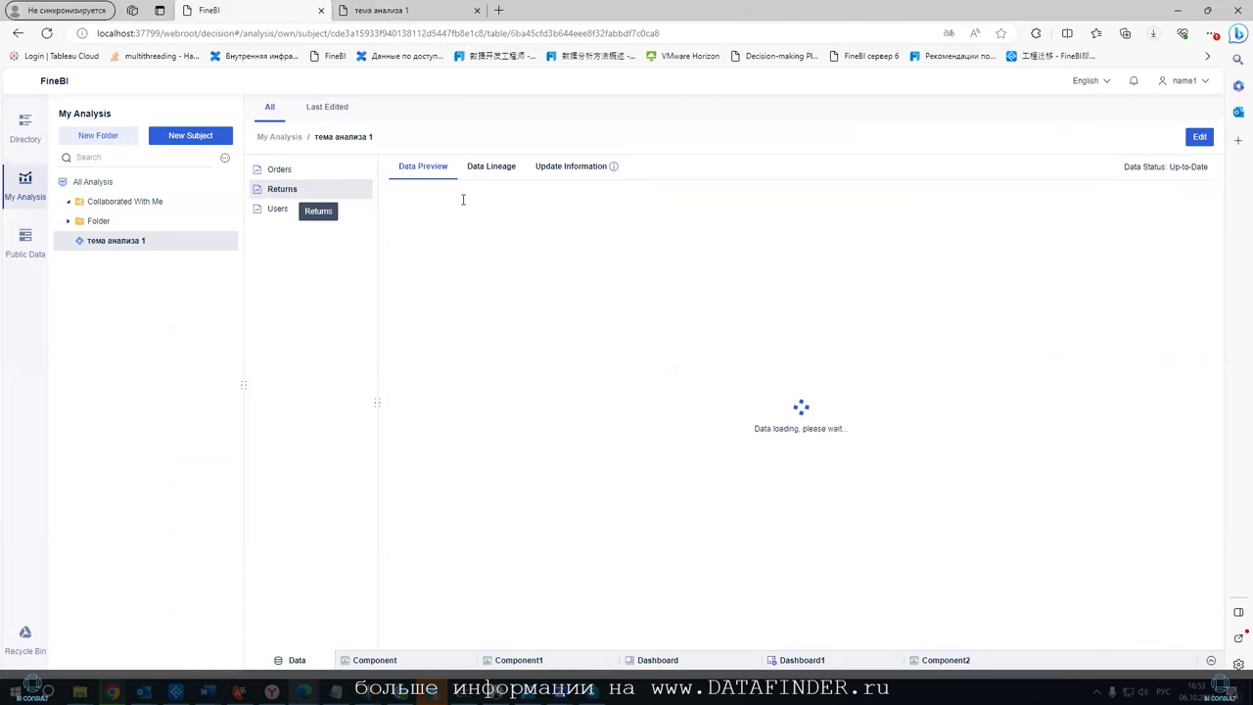
click(419, 197)
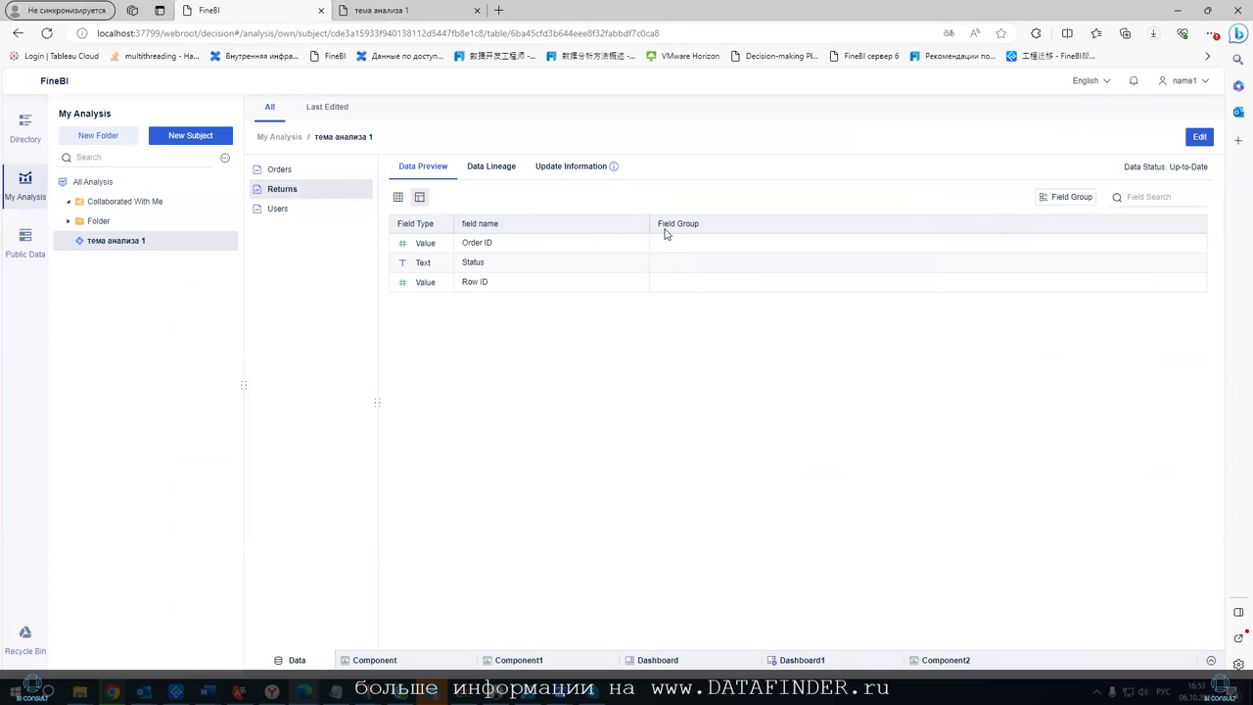
click(281, 173)
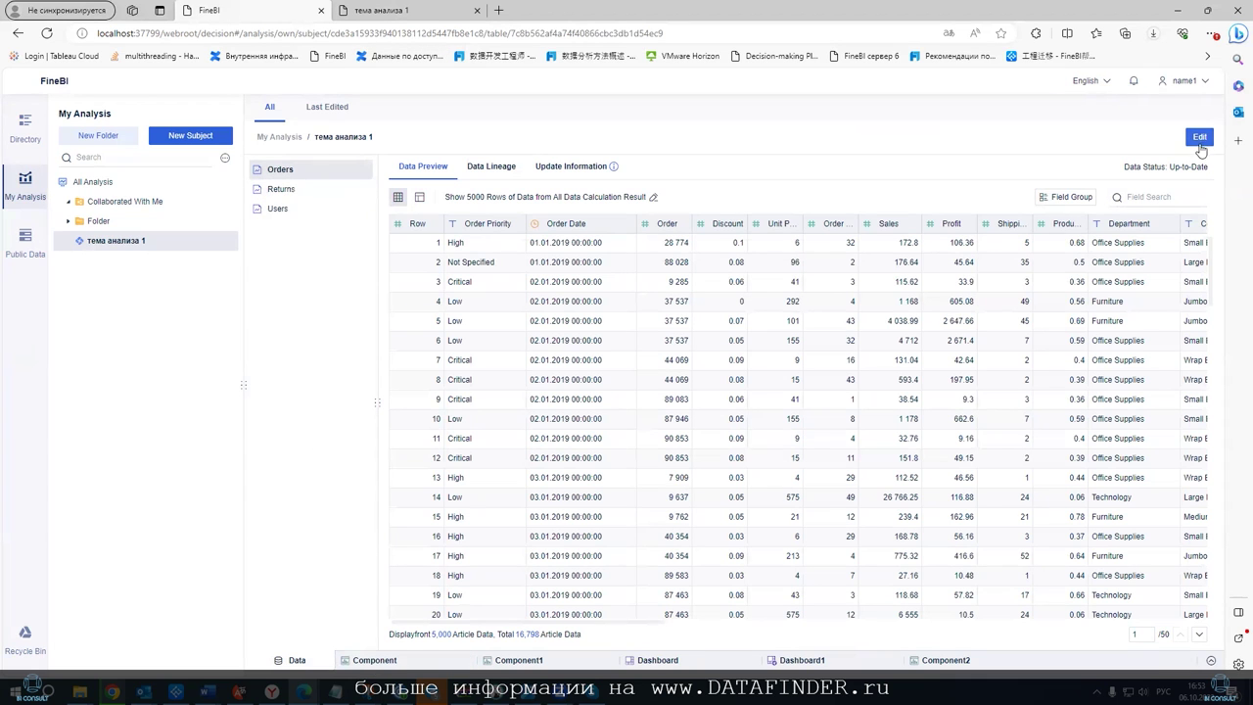
Return to the subject editor and examine the Orders fields and the Discount field's options in Component
click(421, 12)
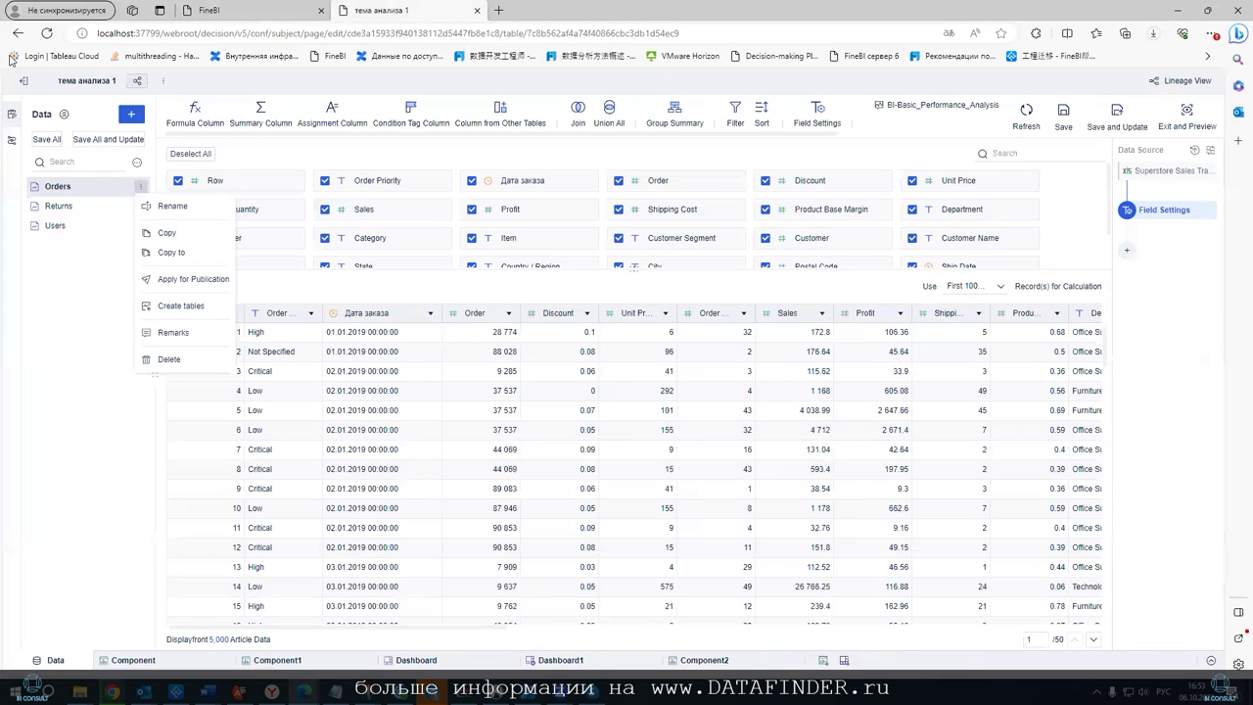
click(67, 313)
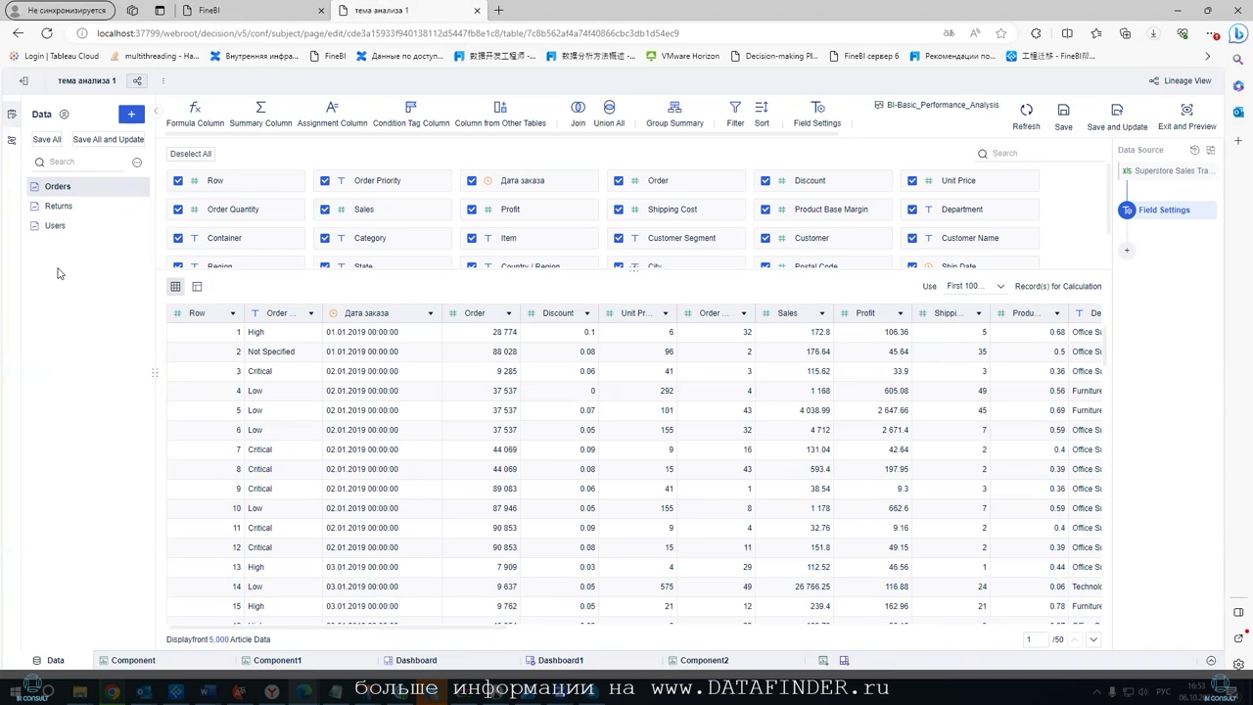
click(133, 660)
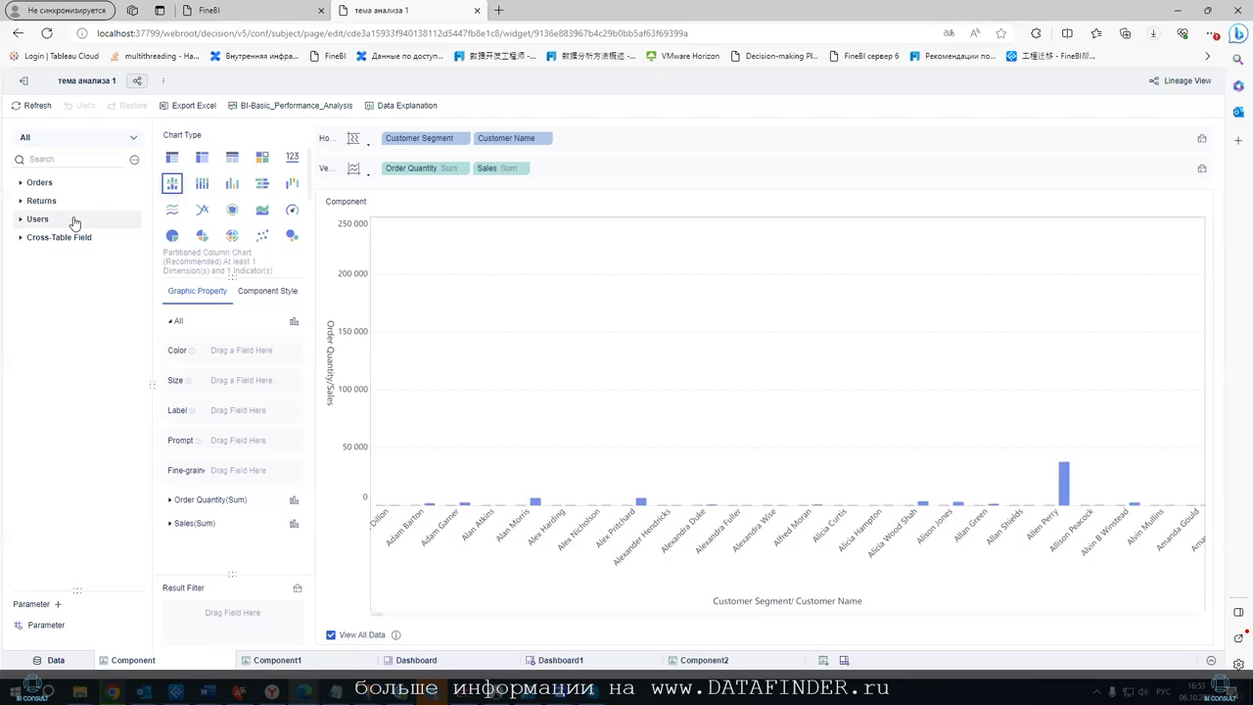
click(22, 184)
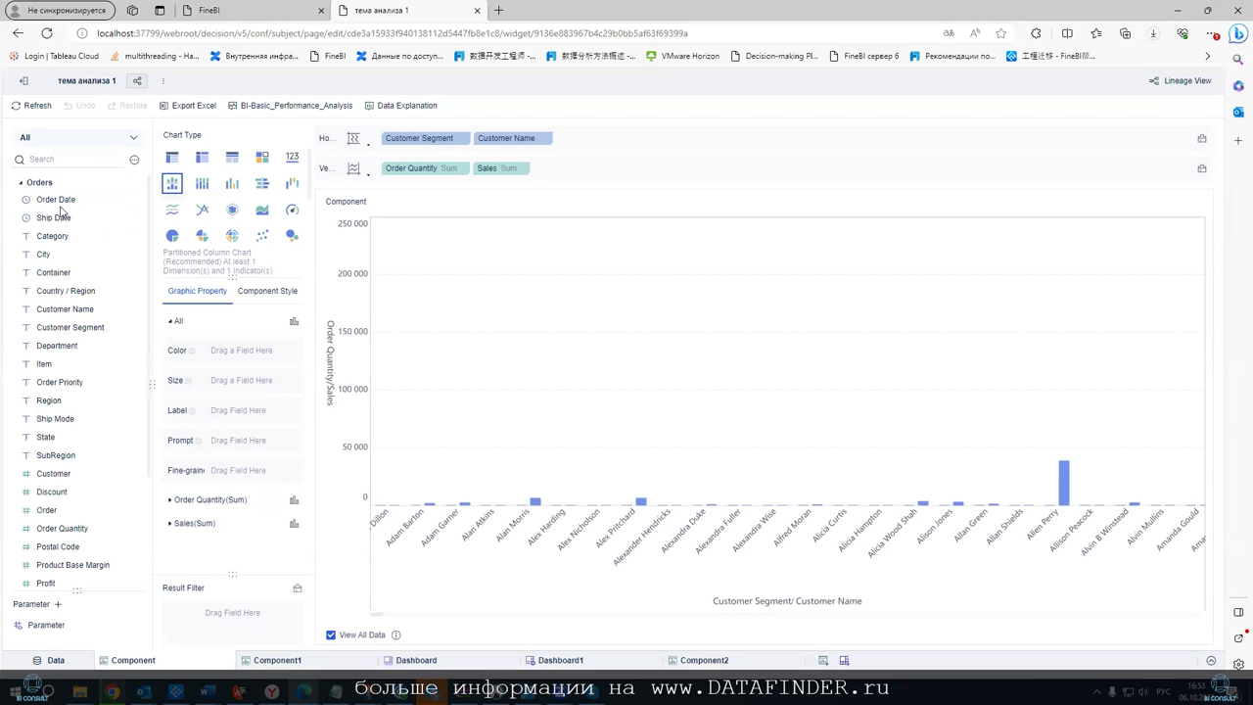
click(127, 491)
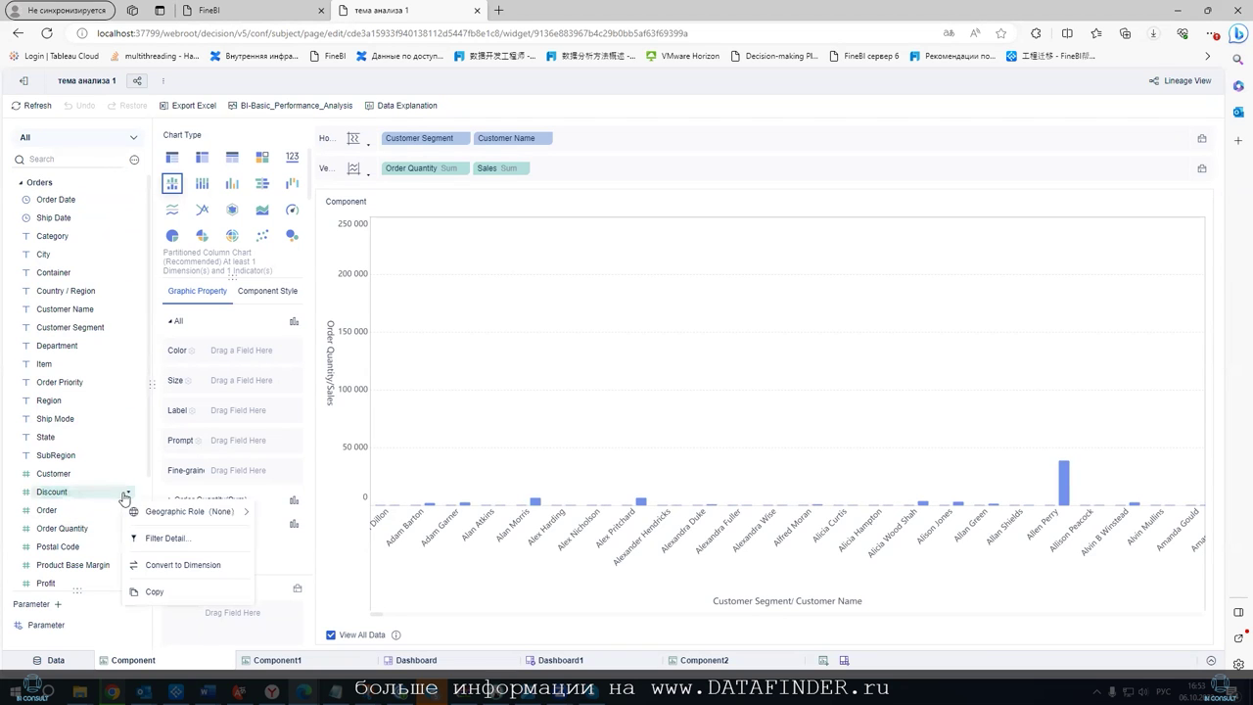
Compare Component1 with Component and examine the options of the Customer Segment field in Component
click(274, 661)
click(133, 660)
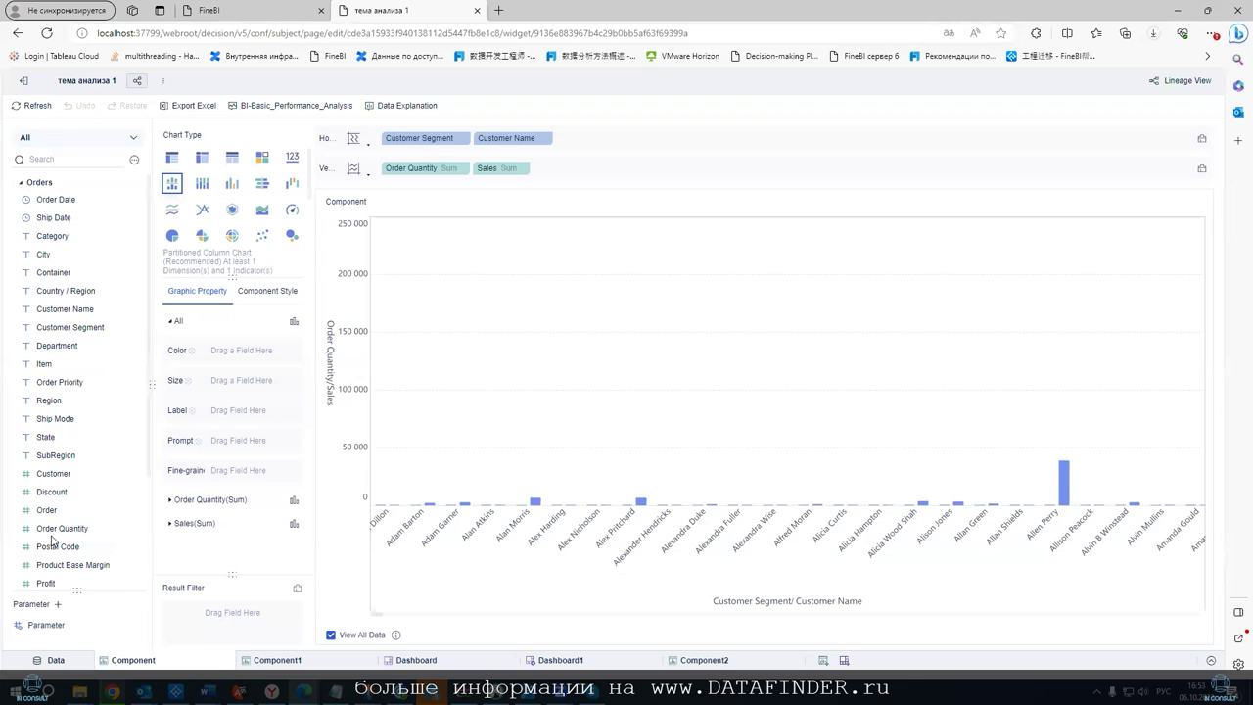
scroll(60, 531, down, 3)
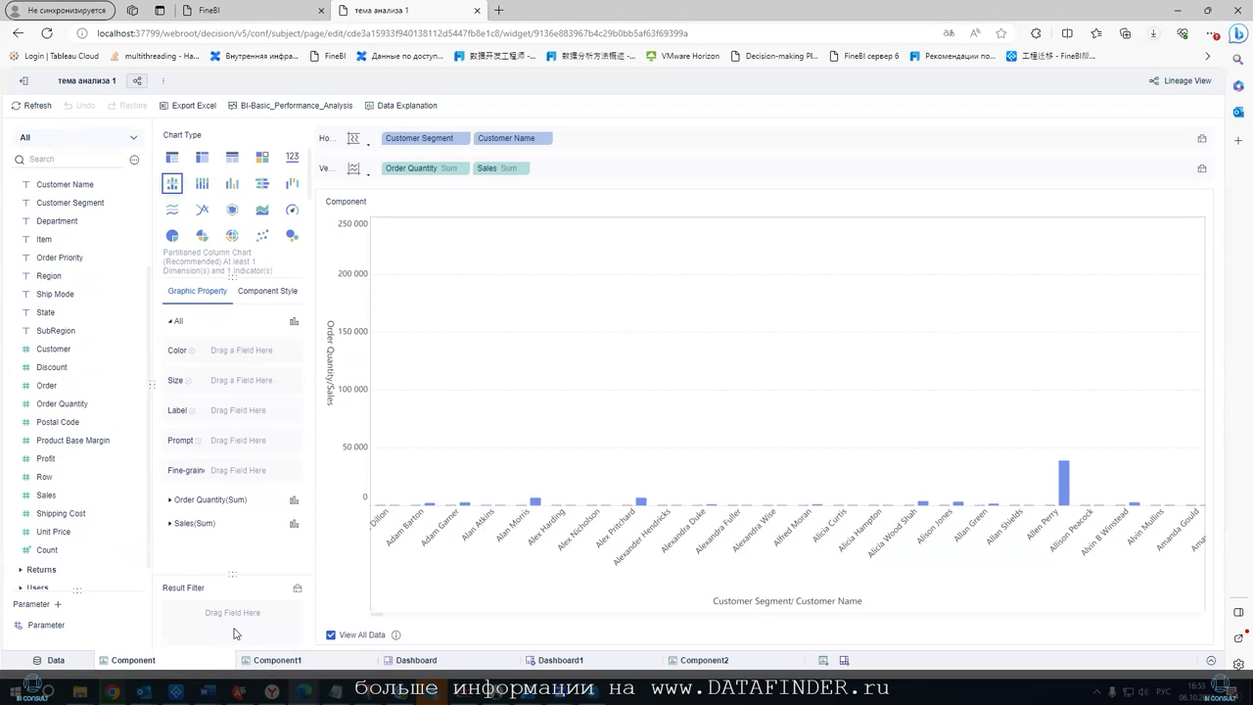
click(128, 204)
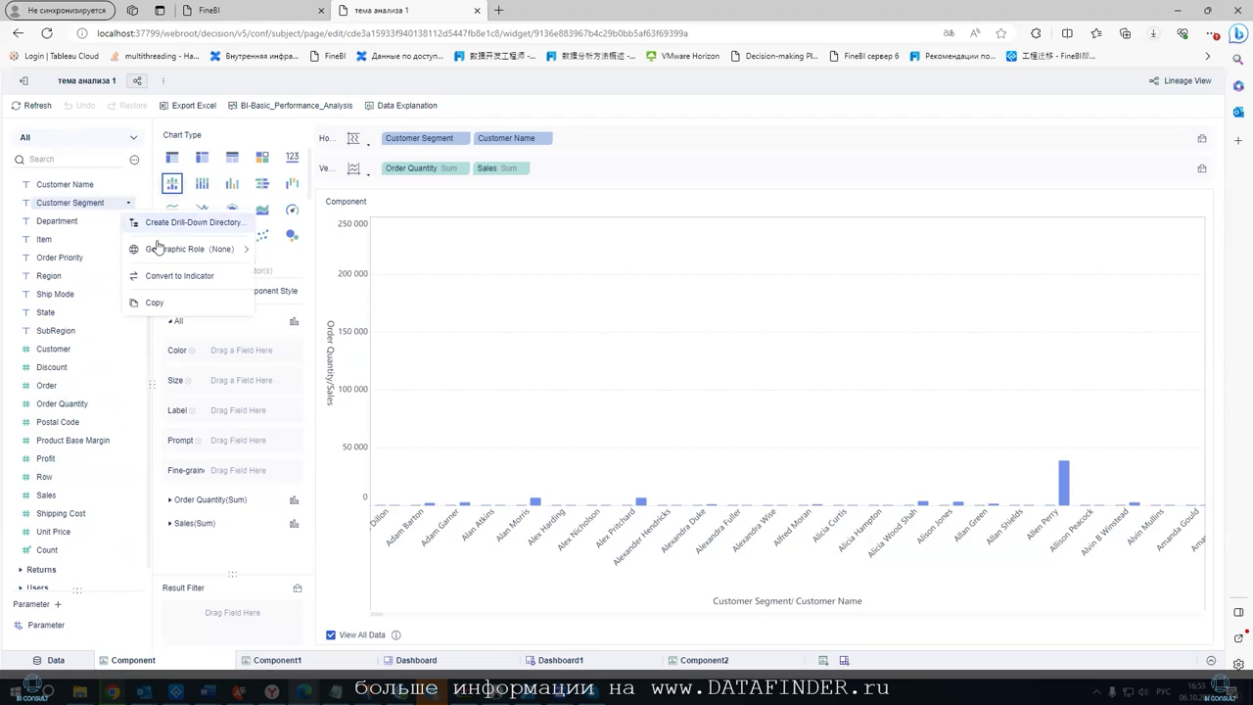
click(88, 206)
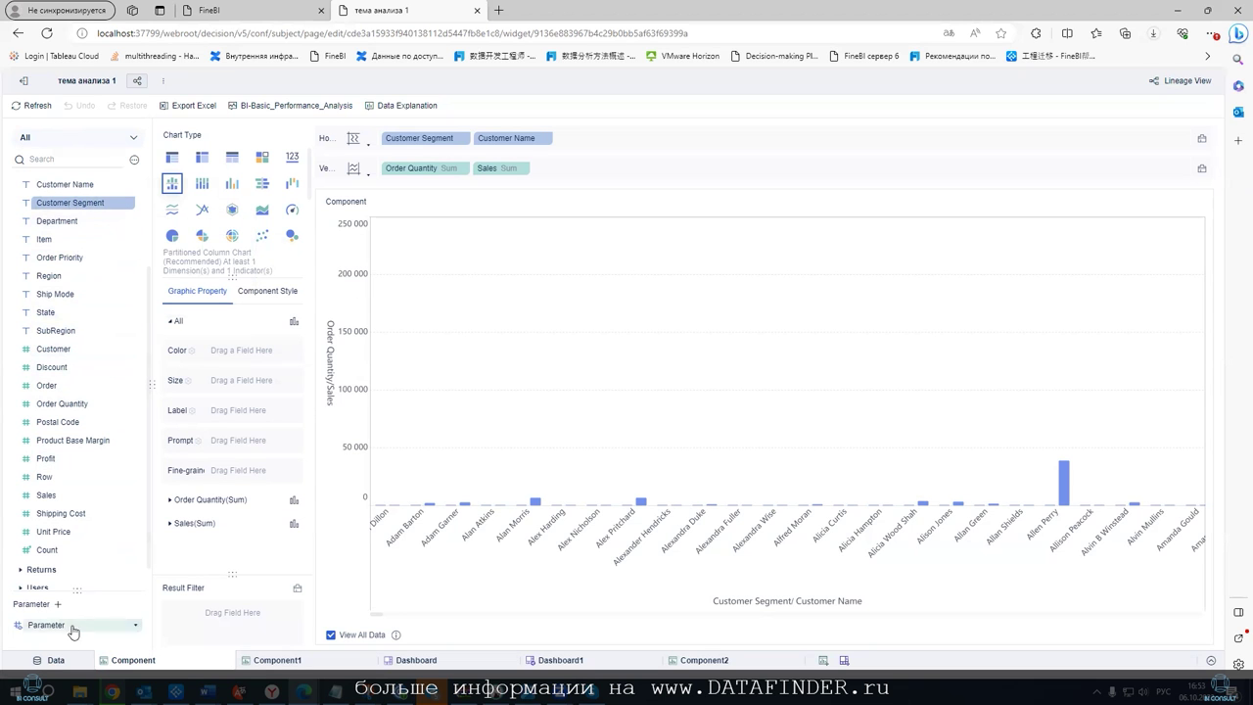
Compare the Orders table's fields with Component's field list and refresh Component to check the Order Date name
click(39, 662)
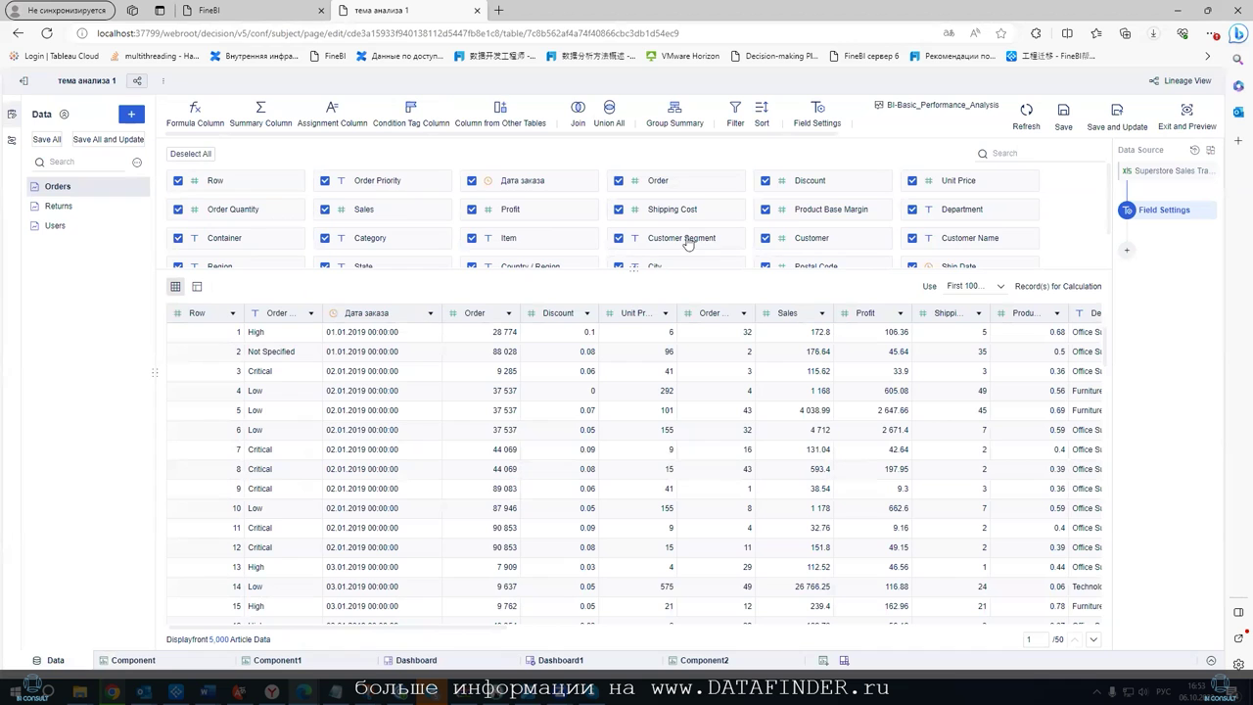
click(133, 660)
scroll(93, 245, up, 3)
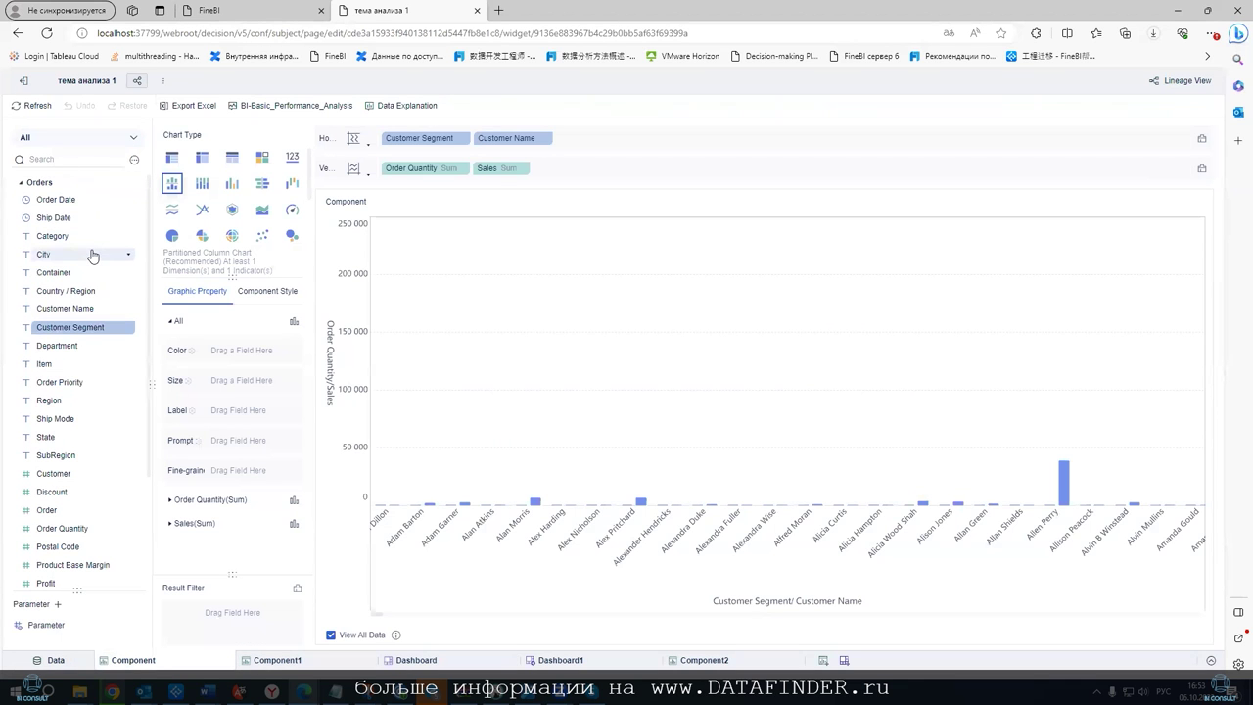
click(36, 105)
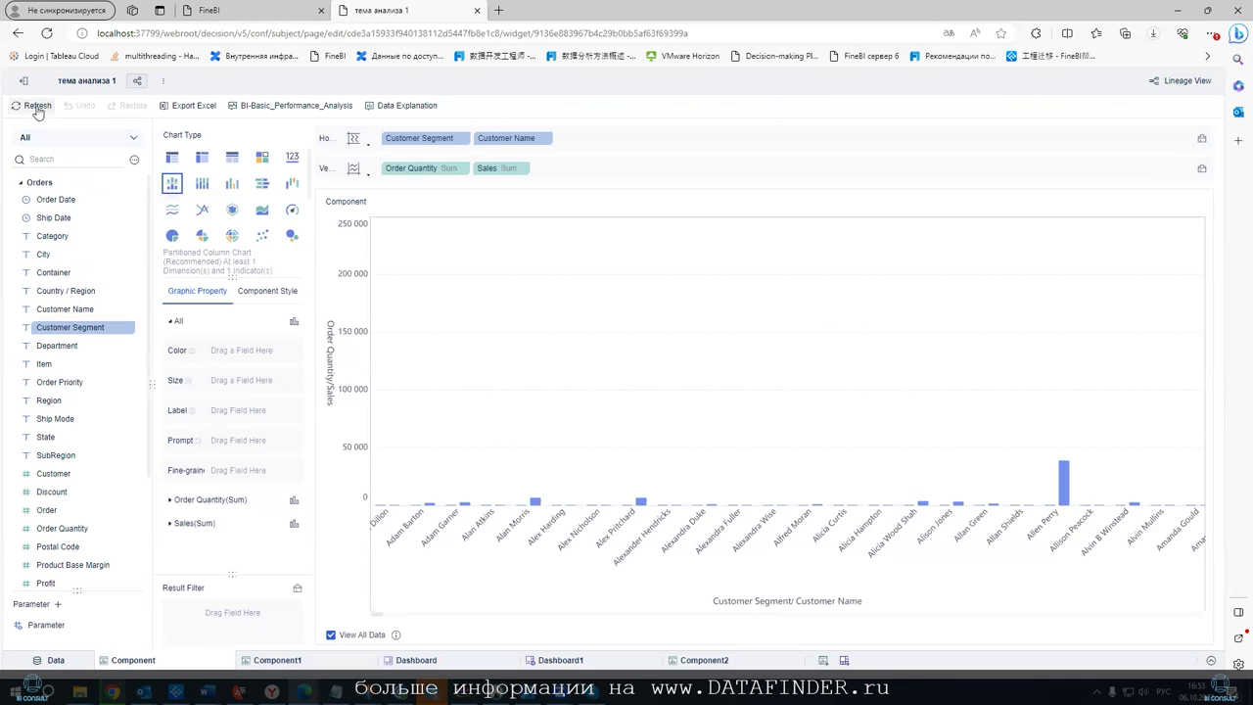
click(64, 200)
Save the Orders table changes and refresh Component to load the renamed "Дата заказа" field
click(35, 662)
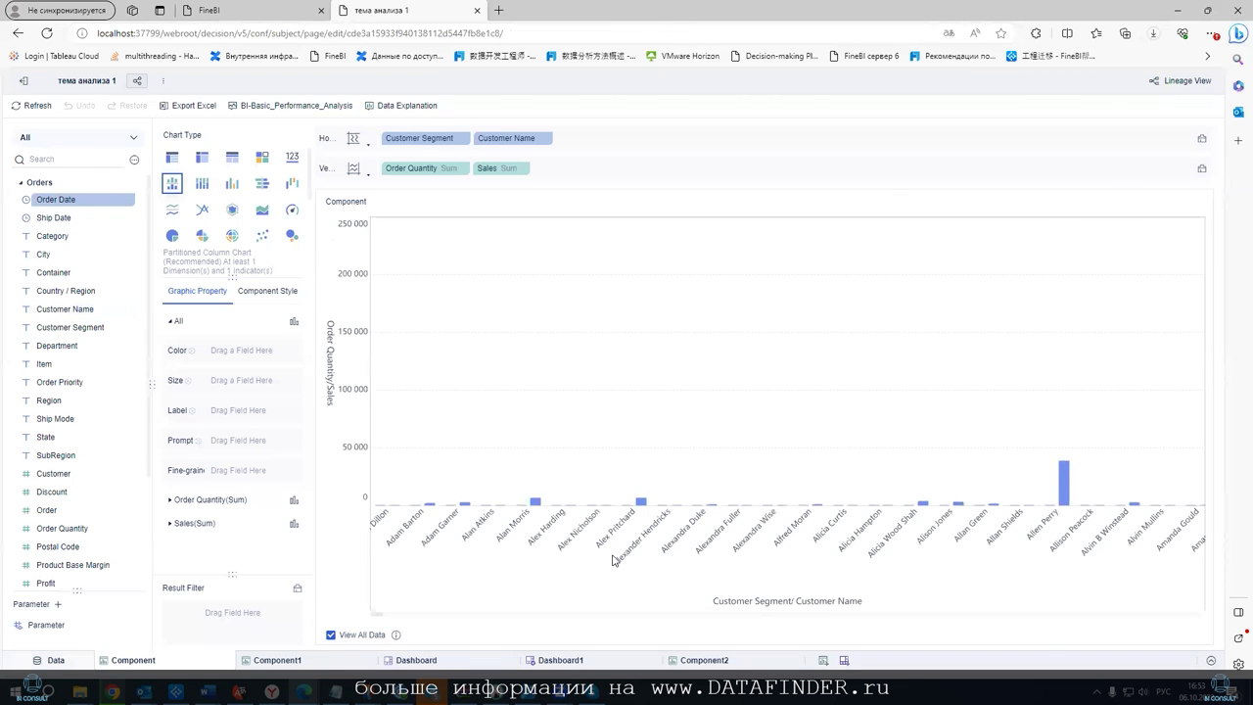
key(ctrl+s)
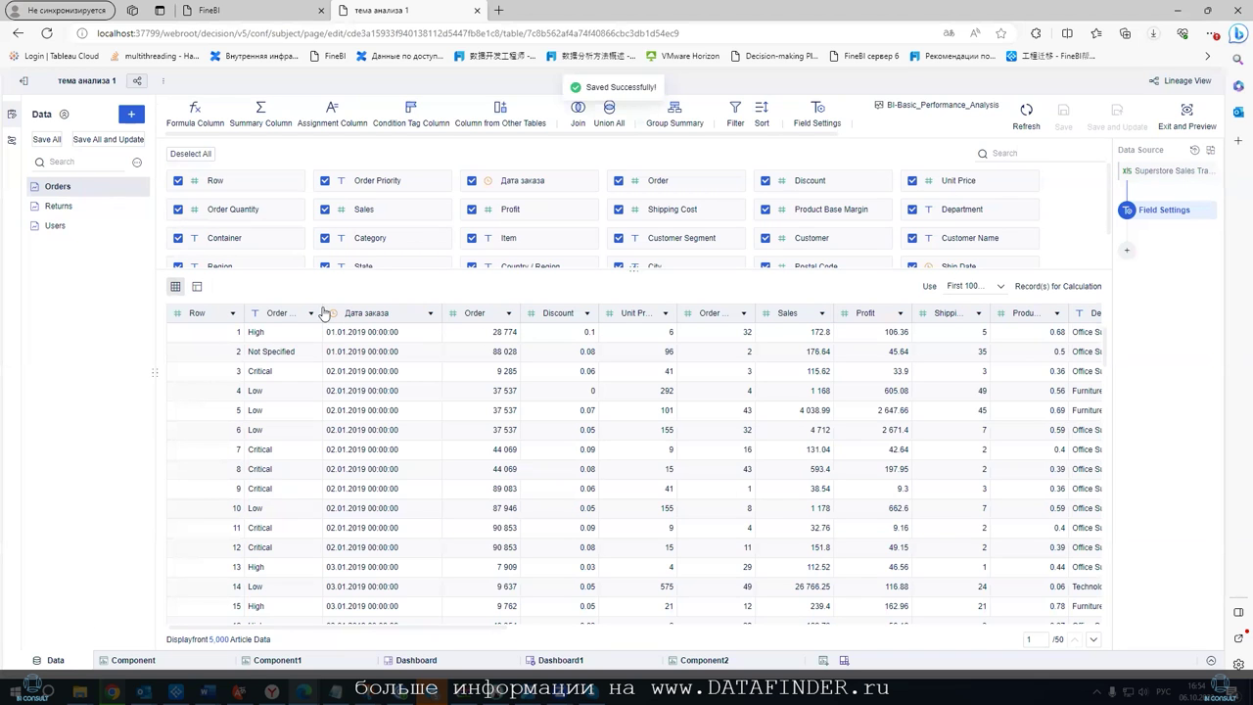
click(133, 660)
click(29, 106)
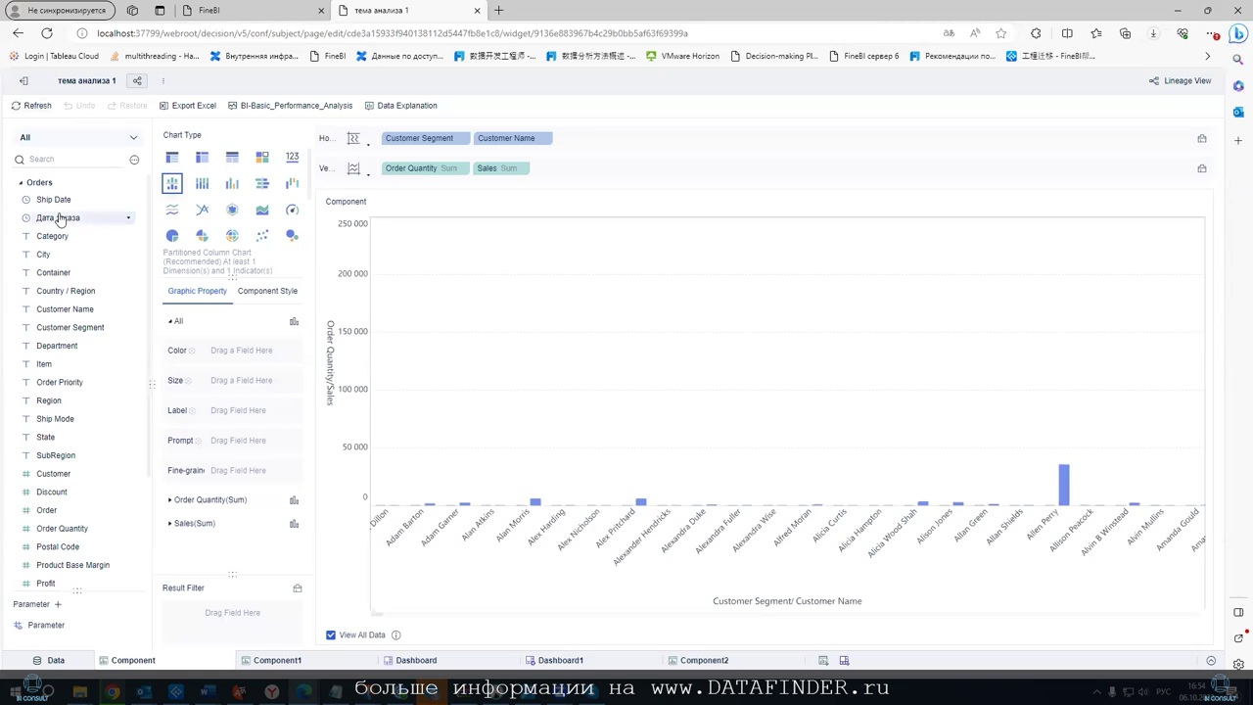
Create a new component and add the "Дата заказа" field as its dimension
click(284, 662)
click(704, 660)
click(137, 661)
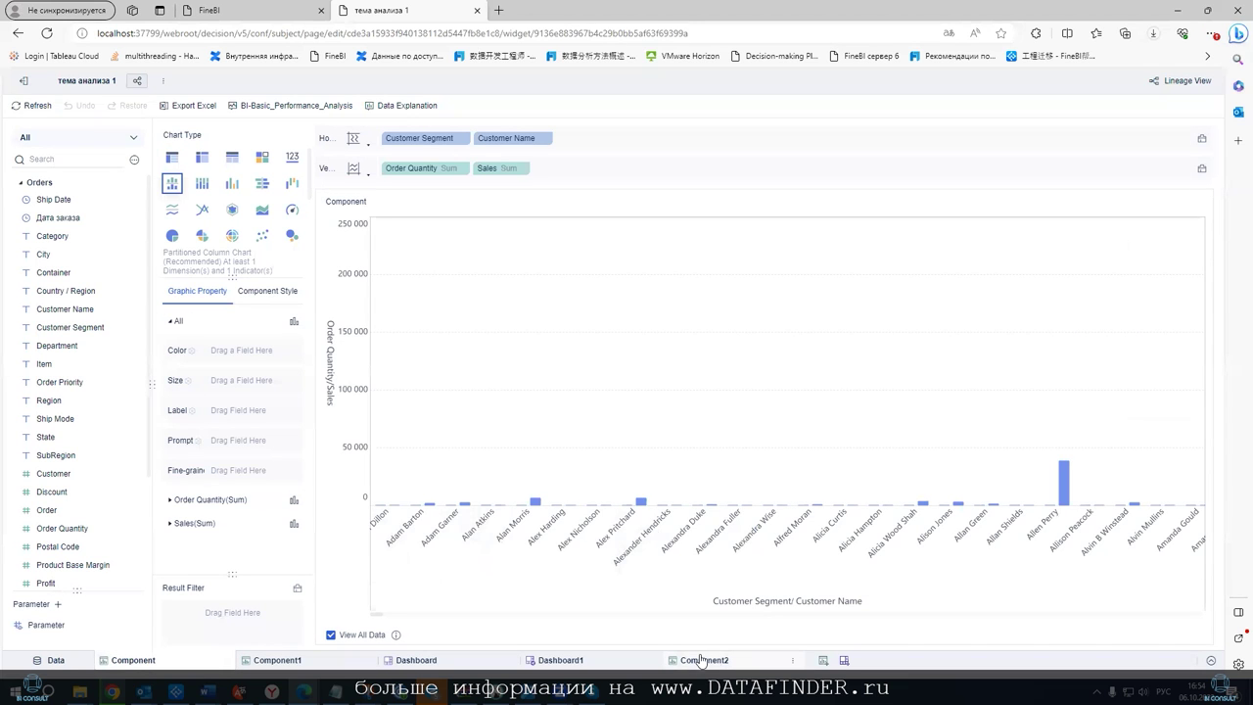
click(823, 660)
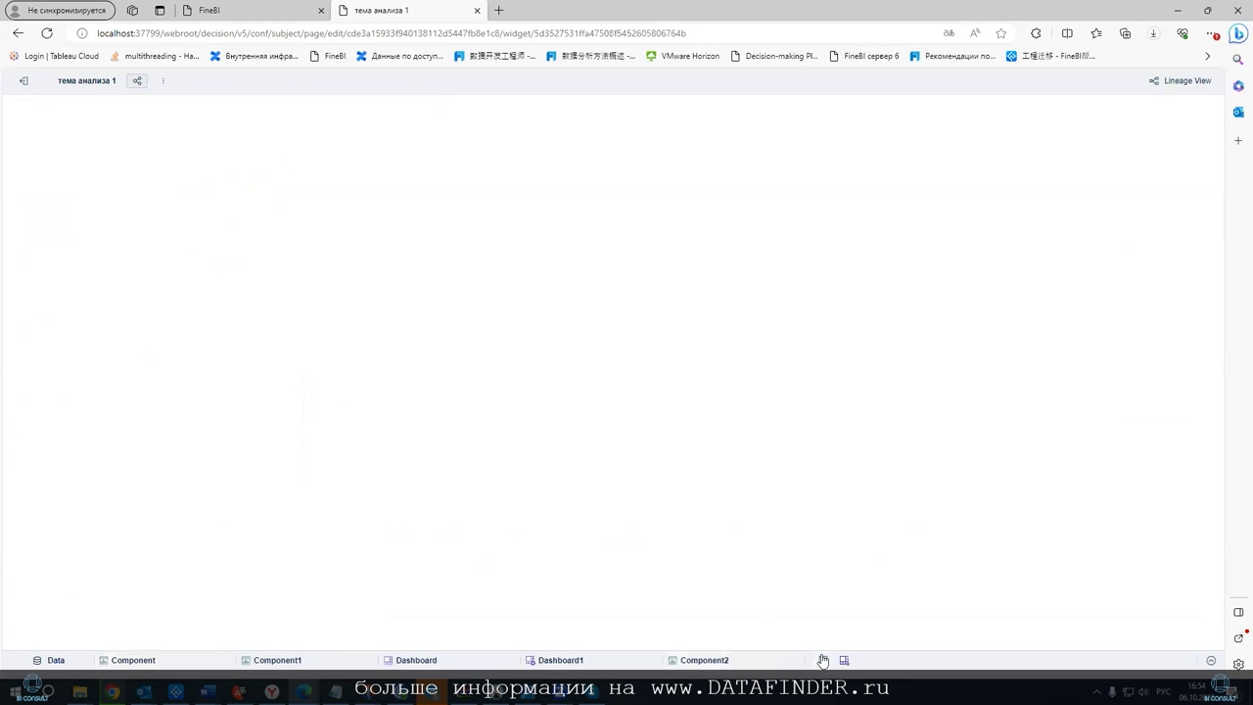
drag(60, 219, 436, 140)
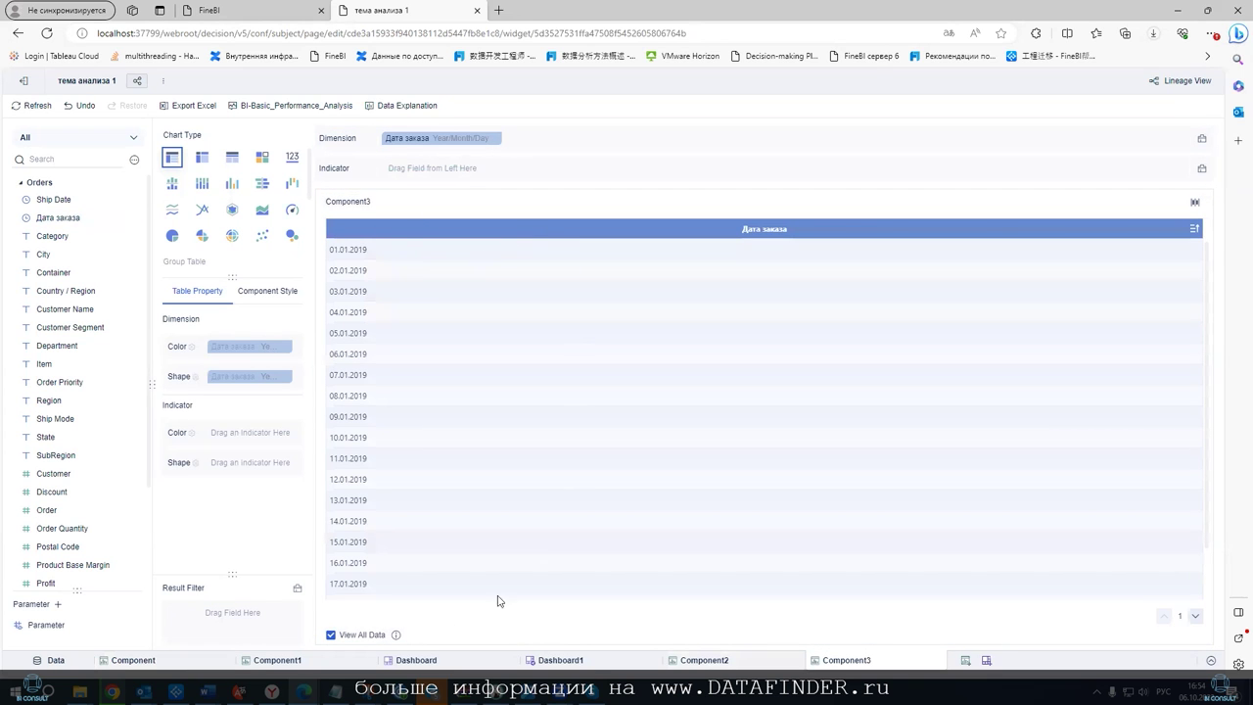
Examine Component1 in the editor, and the Orders table, Component and Component1 in the subject's preview under My Analysis
click(277, 660)
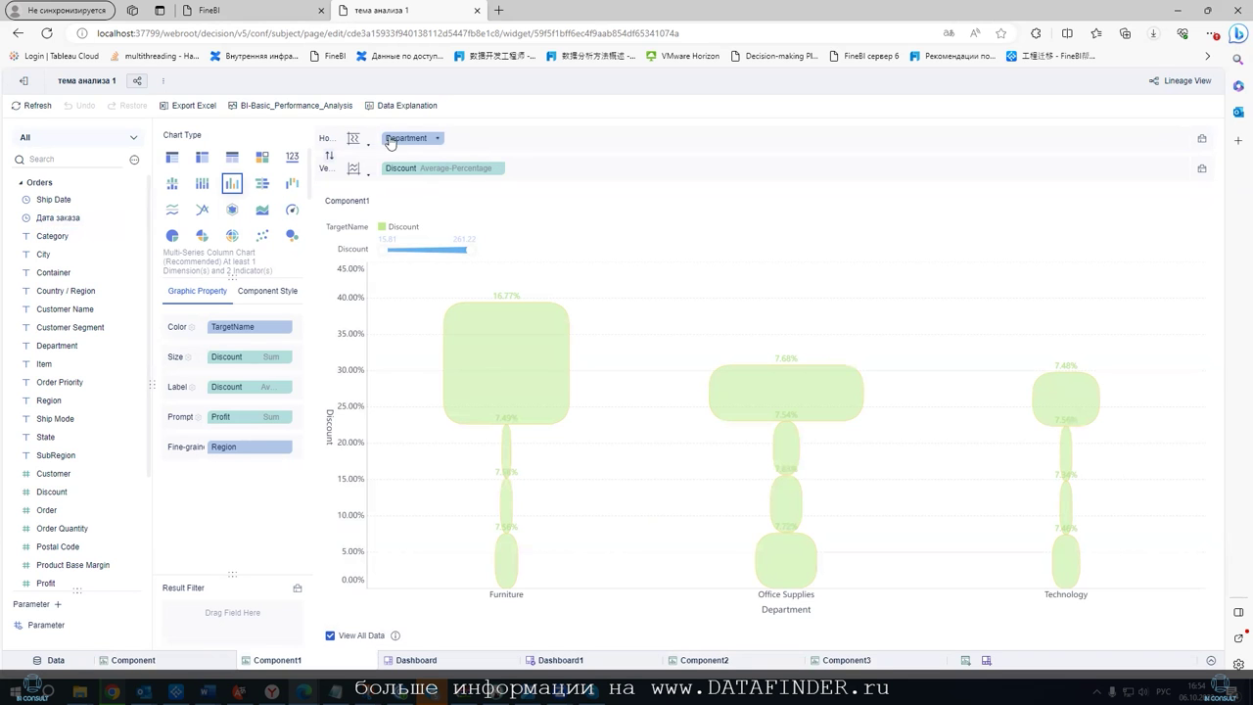
click(253, 12)
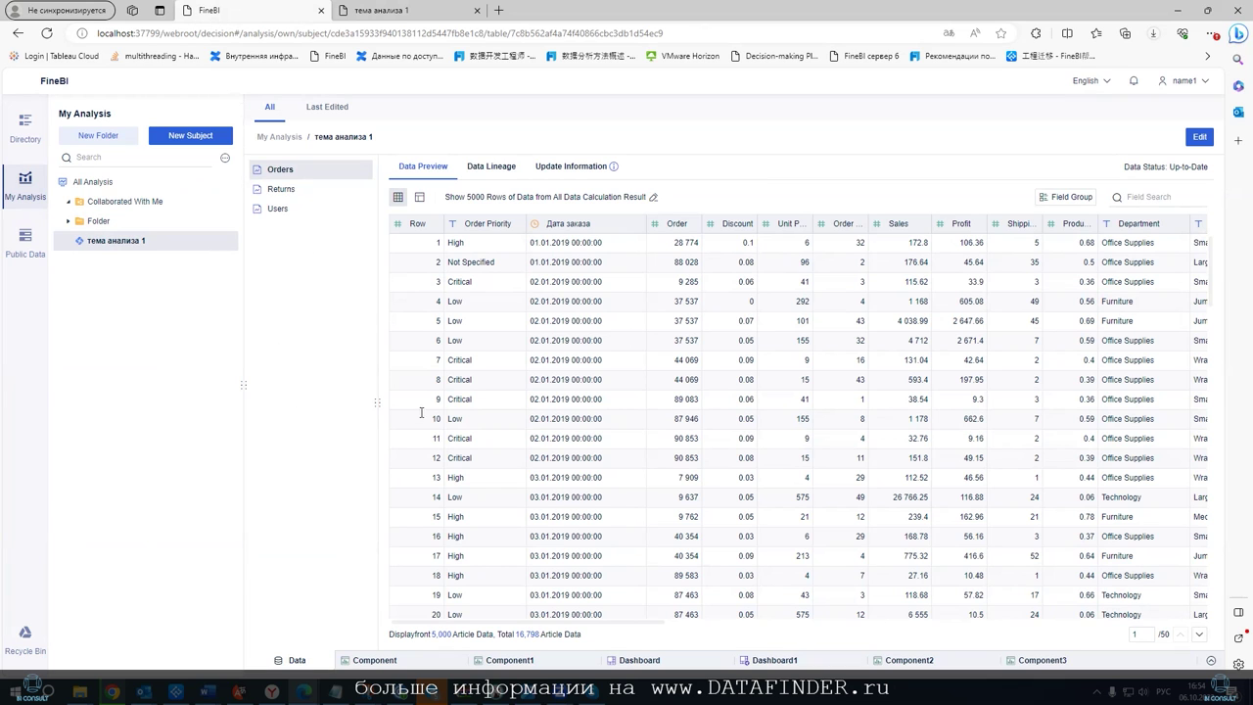
click(382, 660)
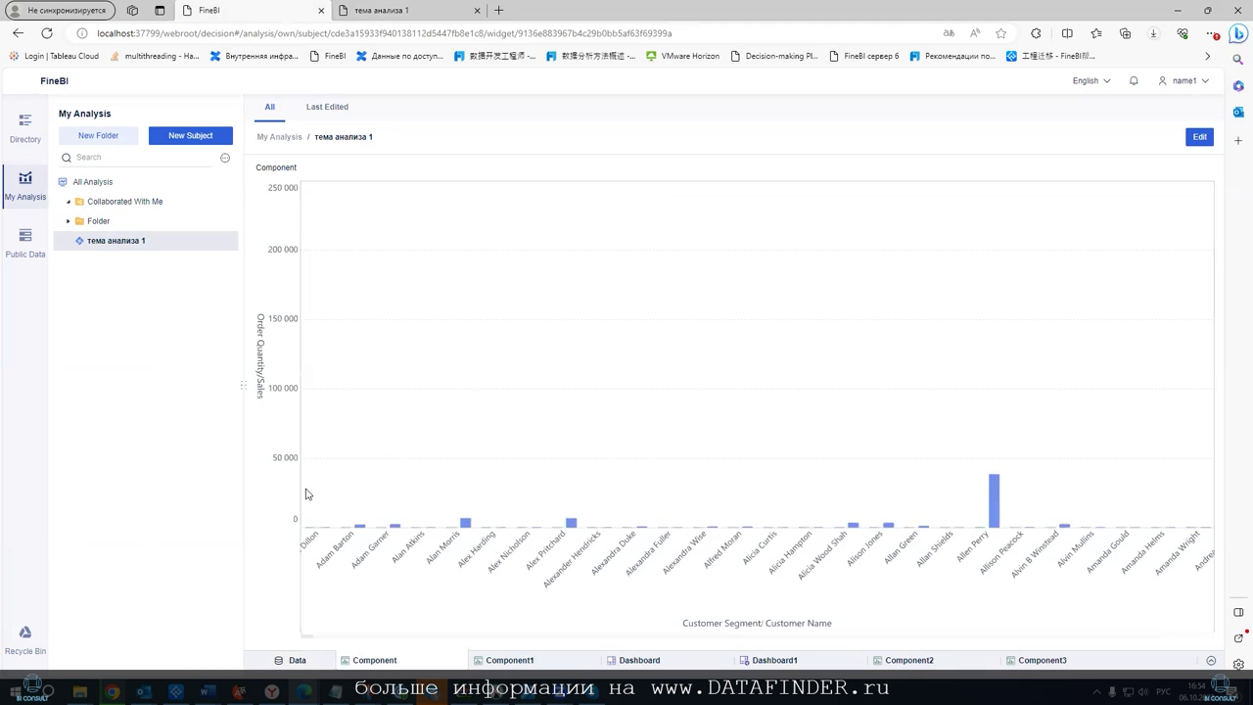
click(519, 659)
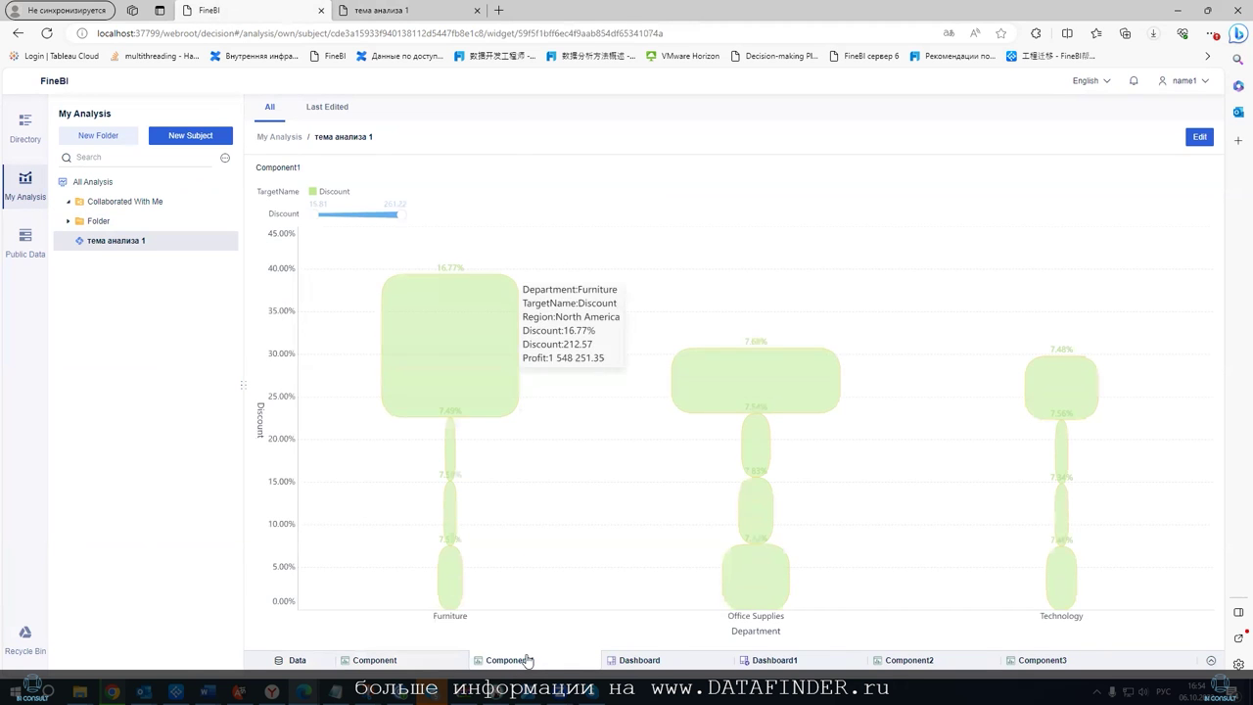
Return to the subject editor and add Category after Department on Component1's horizontal axis
click(348, 12)
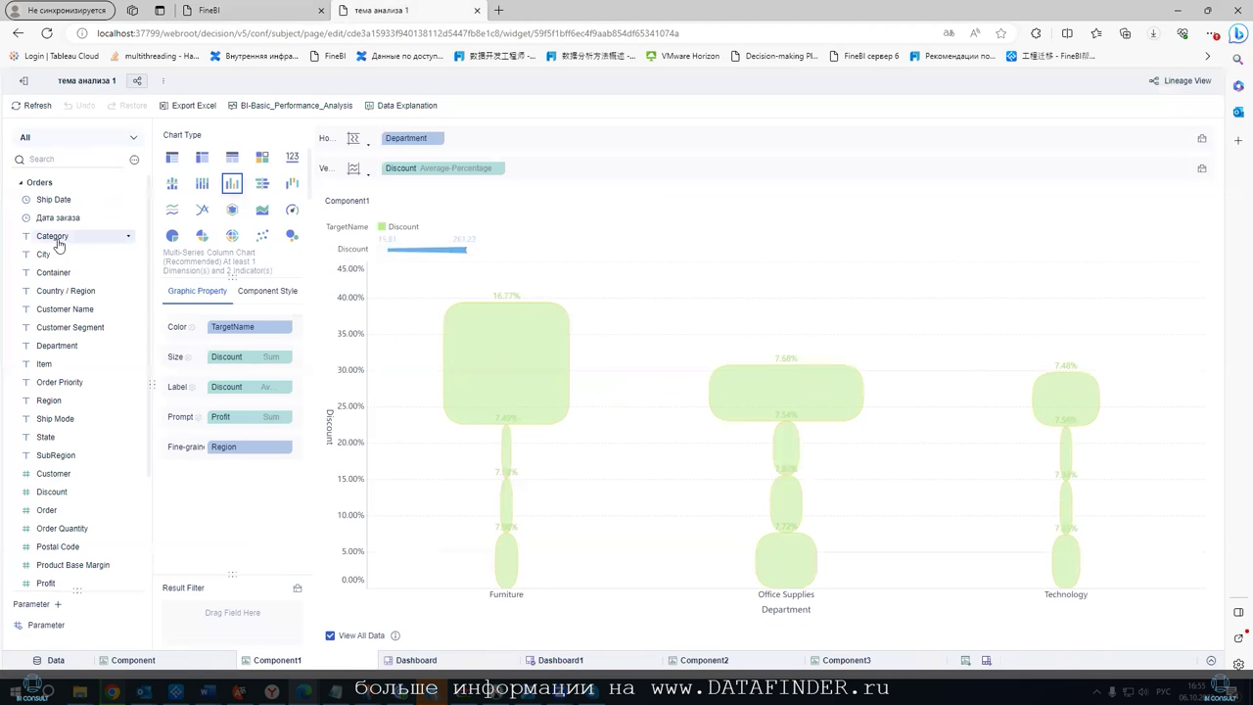
drag(73, 236, 472, 138)
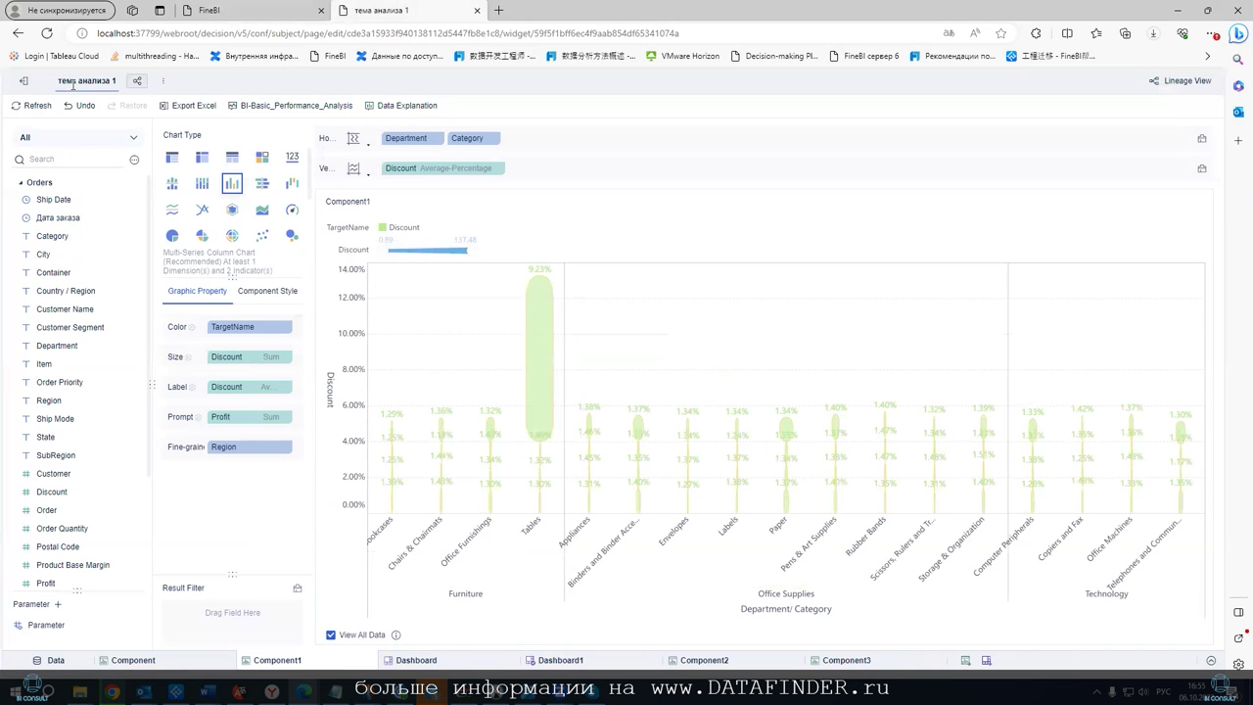
Rename the Category field of the Orders table to "Категория"
click(57, 660)
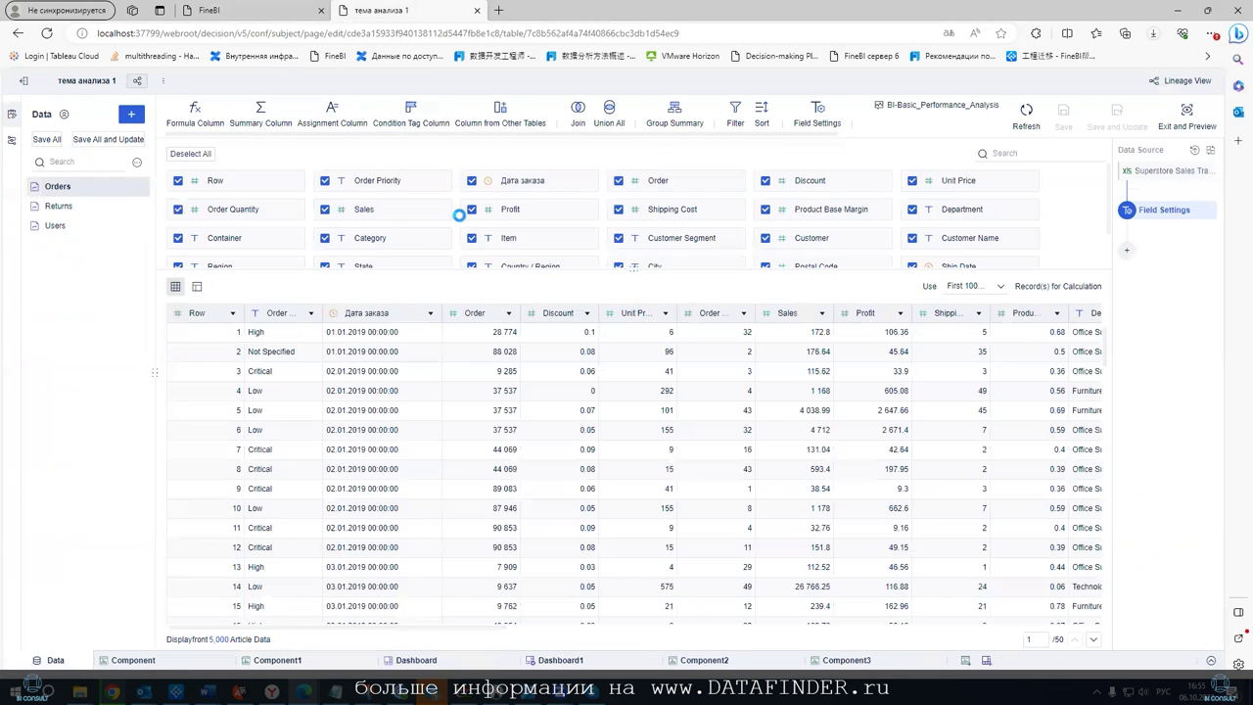
scroll(823, 225, down, 1)
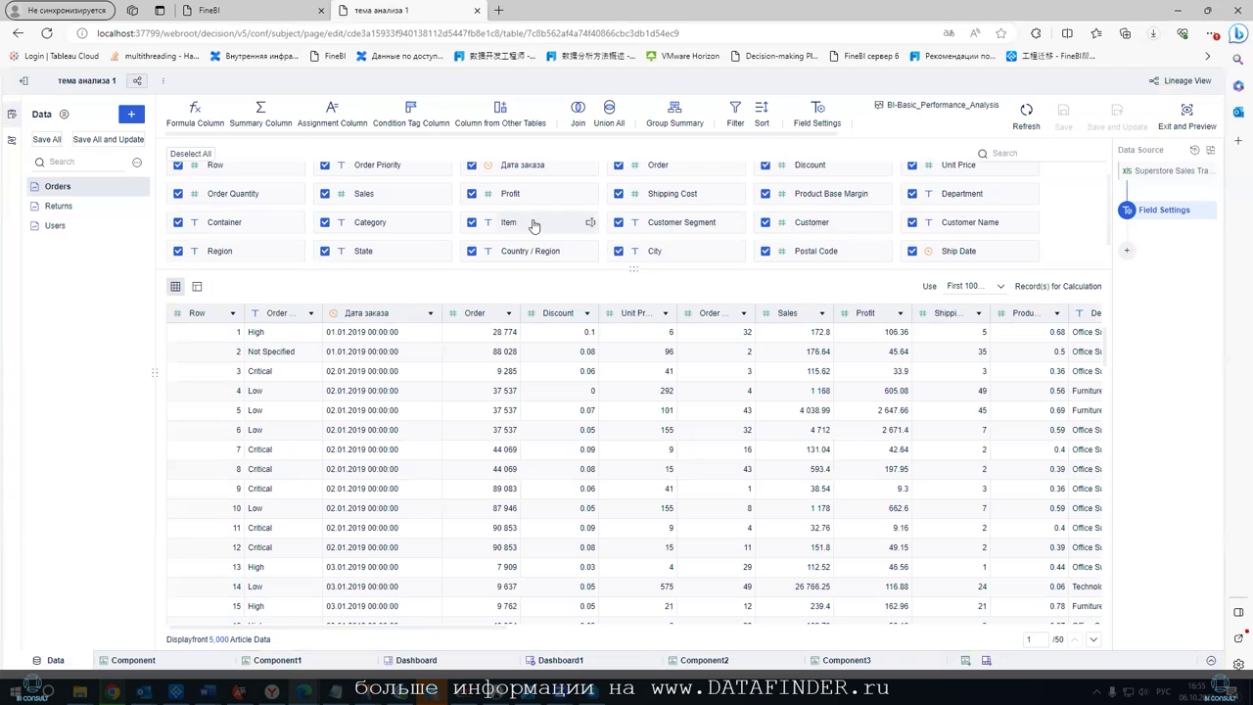
double_click(382, 223)
text(Категория)
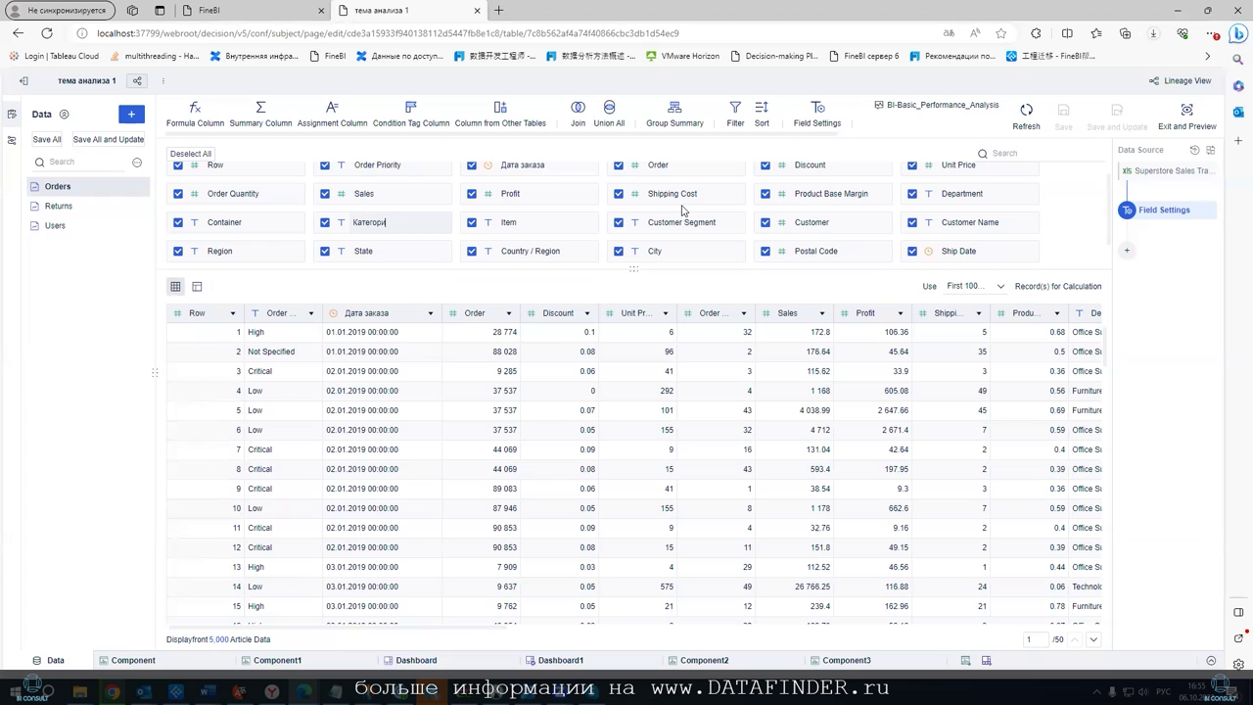
click(1165, 269)
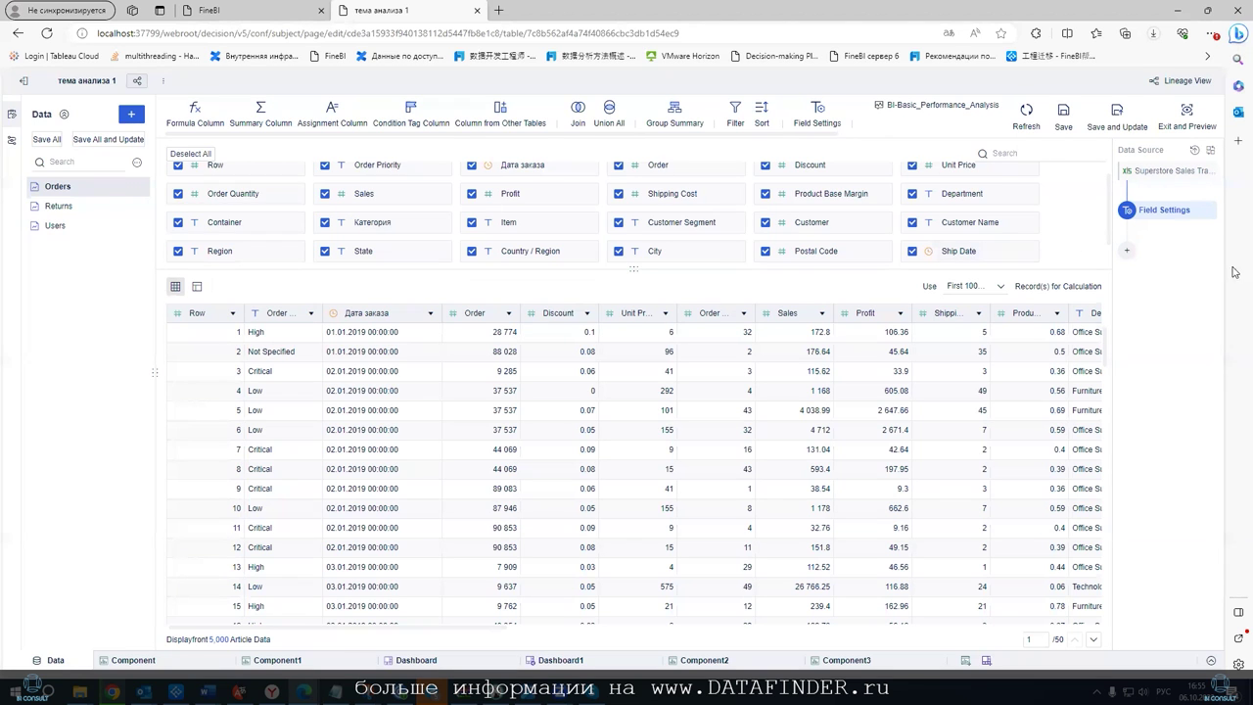
Add Category as the second dimension in Component3, and save and update the Orders table
click(852, 662)
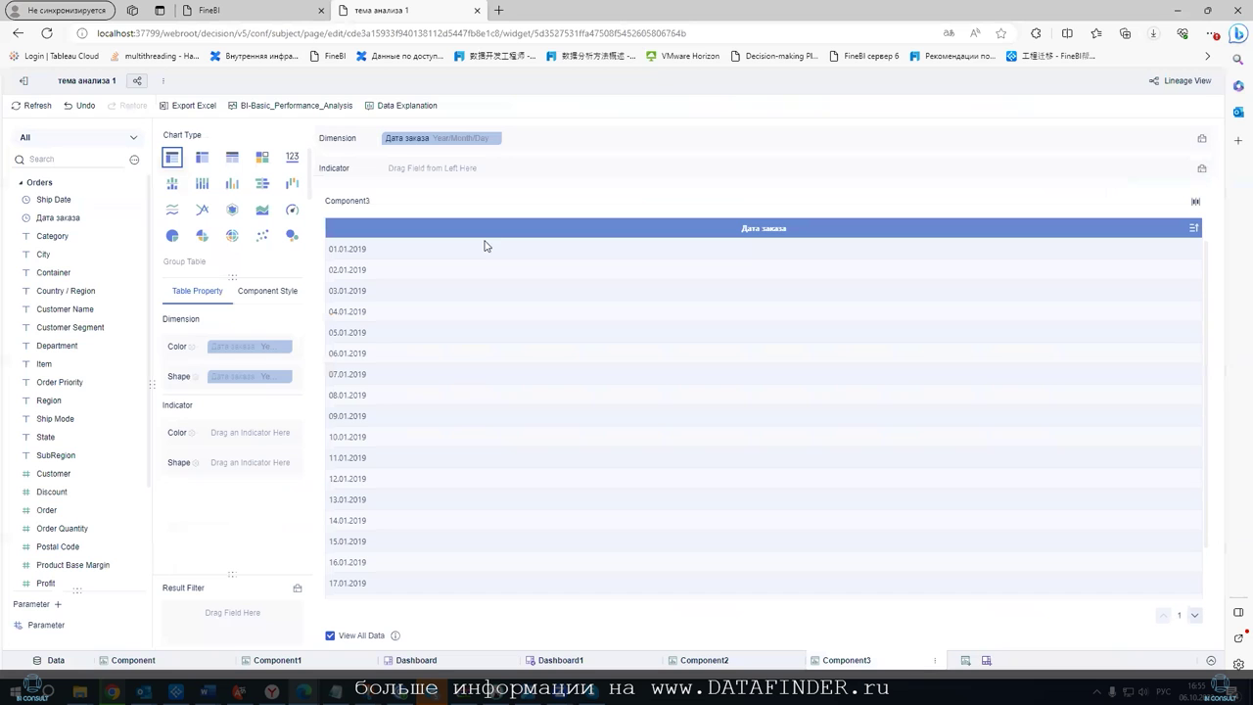
drag(59, 236, 544, 145)
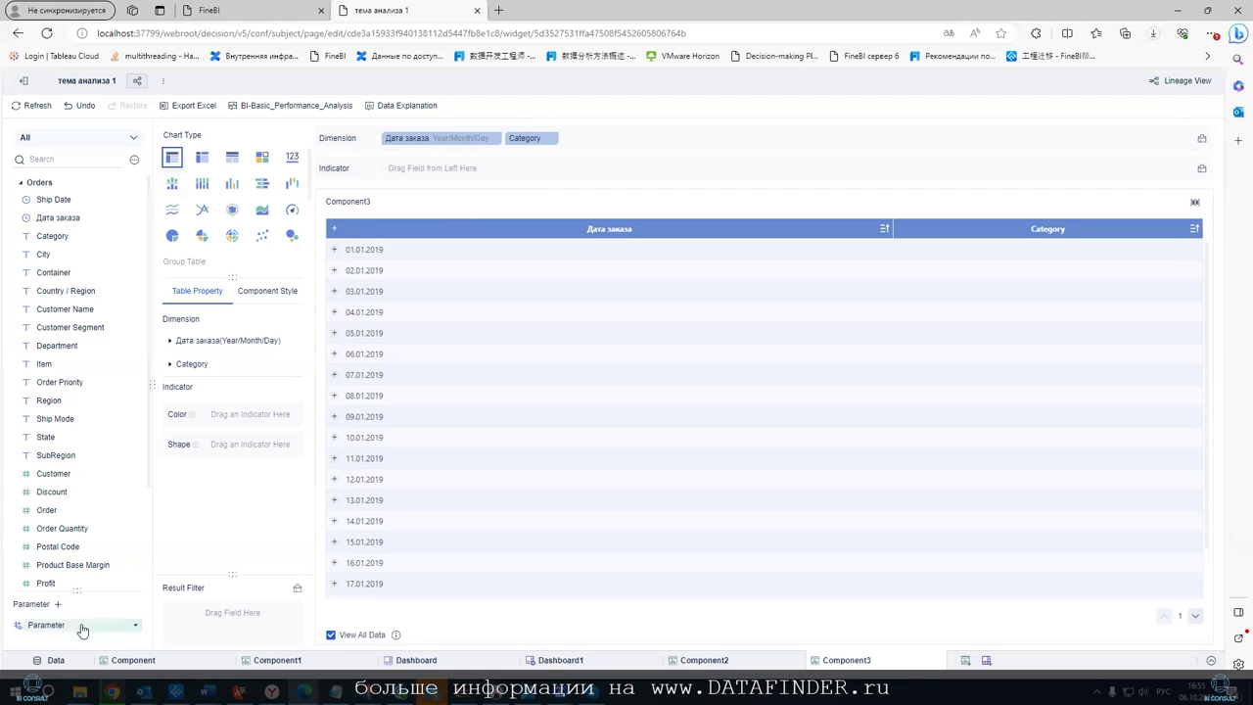
click(34, 662)
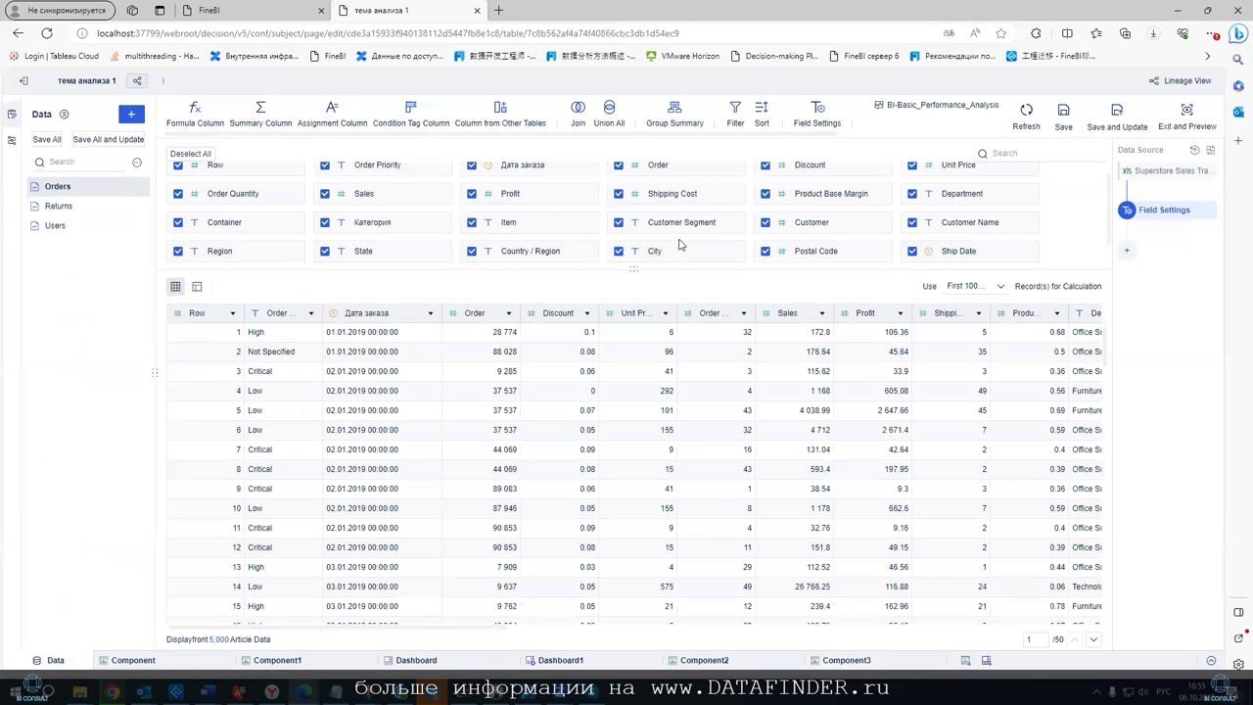
click(1116, 114)
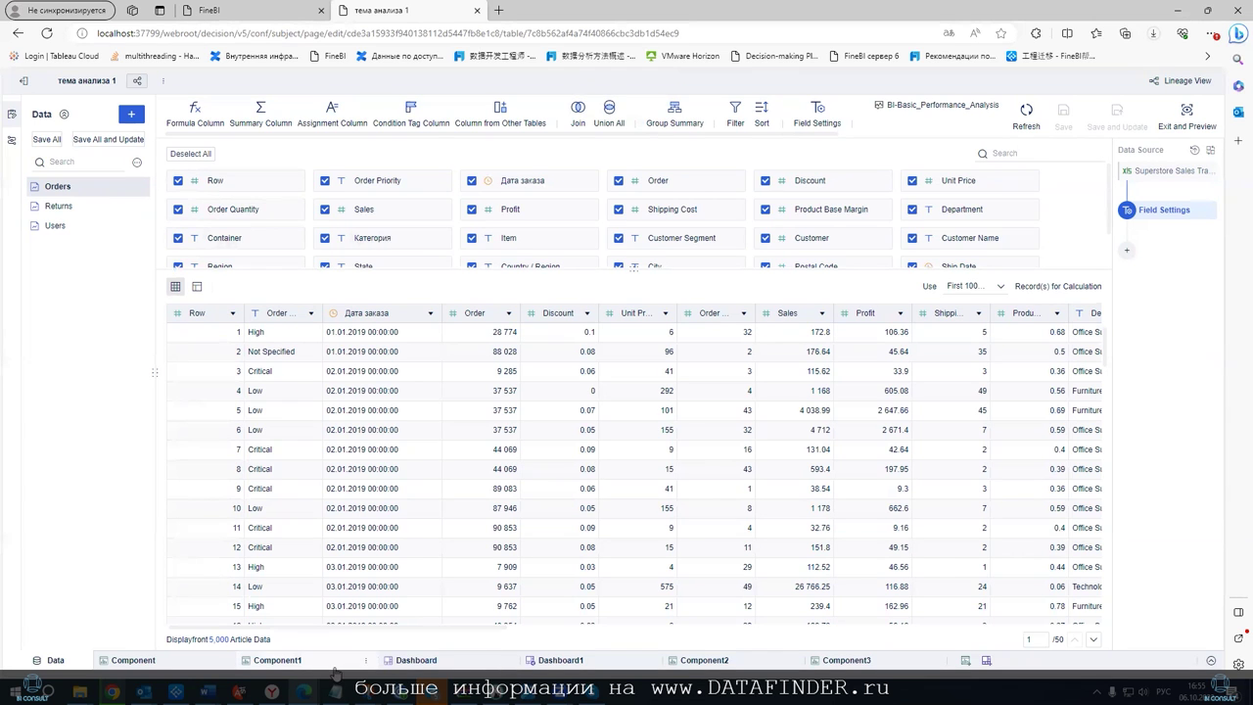
Rename the "Категория" field on Component1's horizontal axis to "Категория1"
click(279, 660)
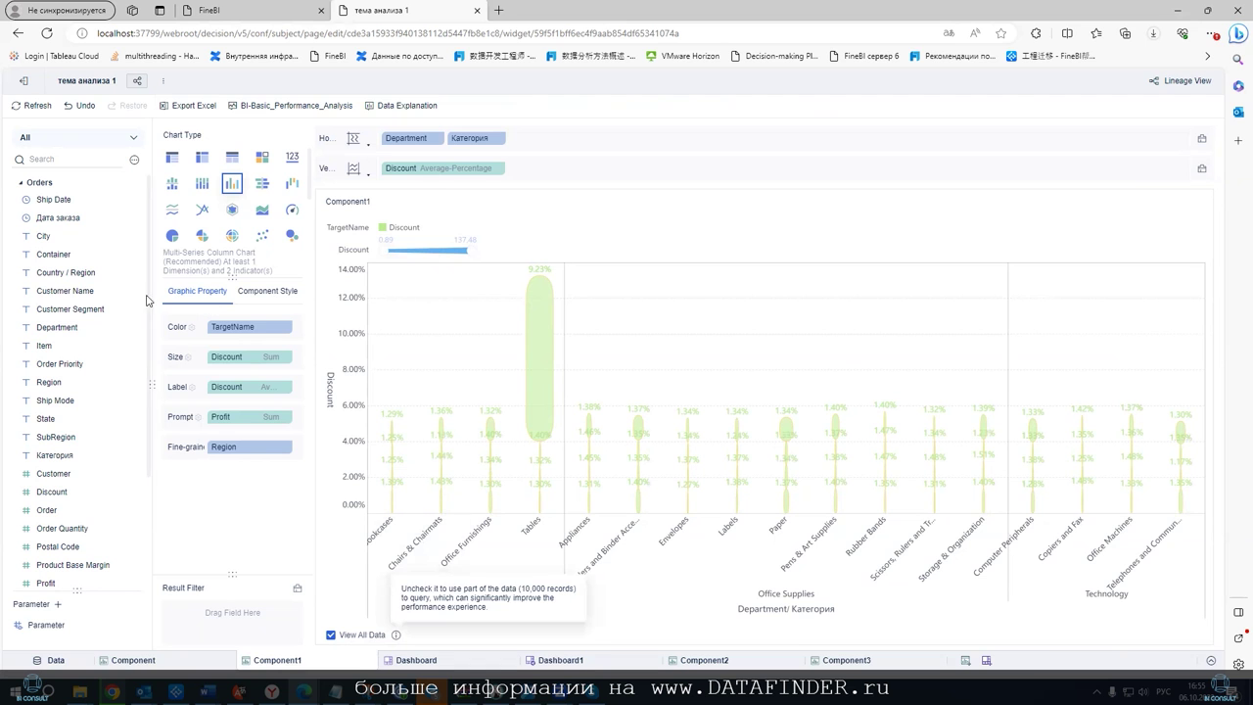
drag(45, 344, 68, 335)
click(683, 422)
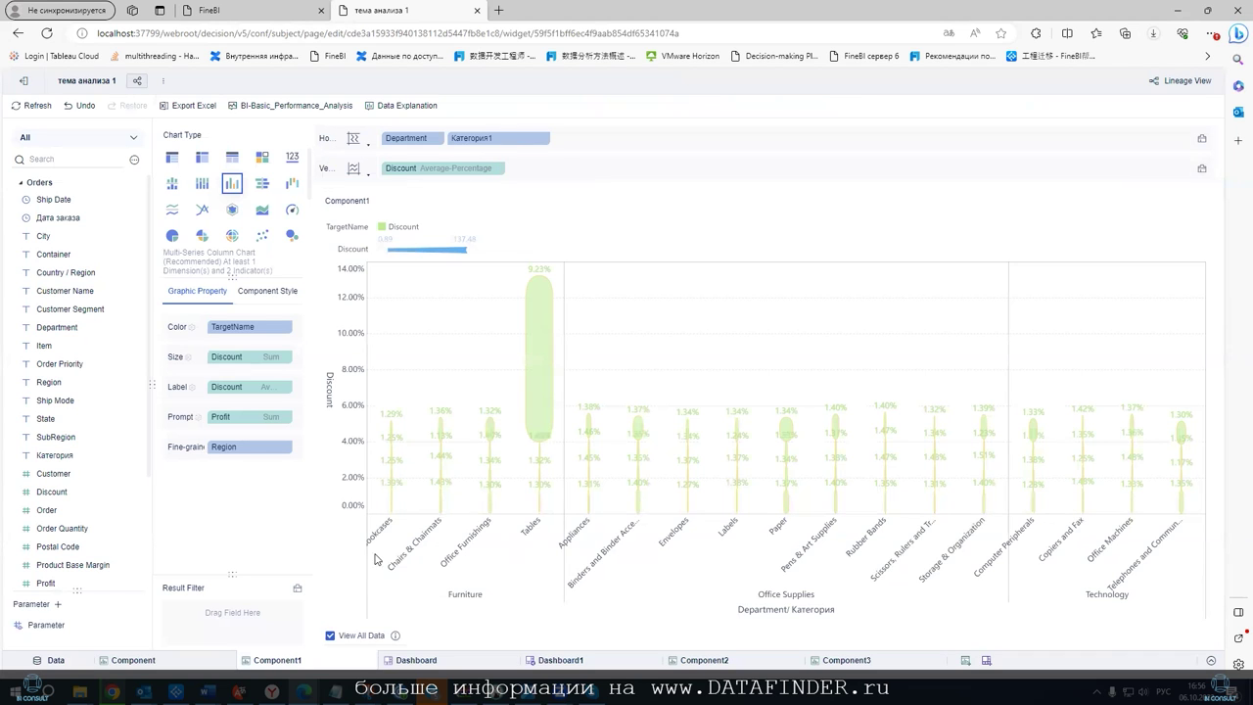
Rename the "Категория" dimension in Component3 to "Категория 1"
click(858, 661)
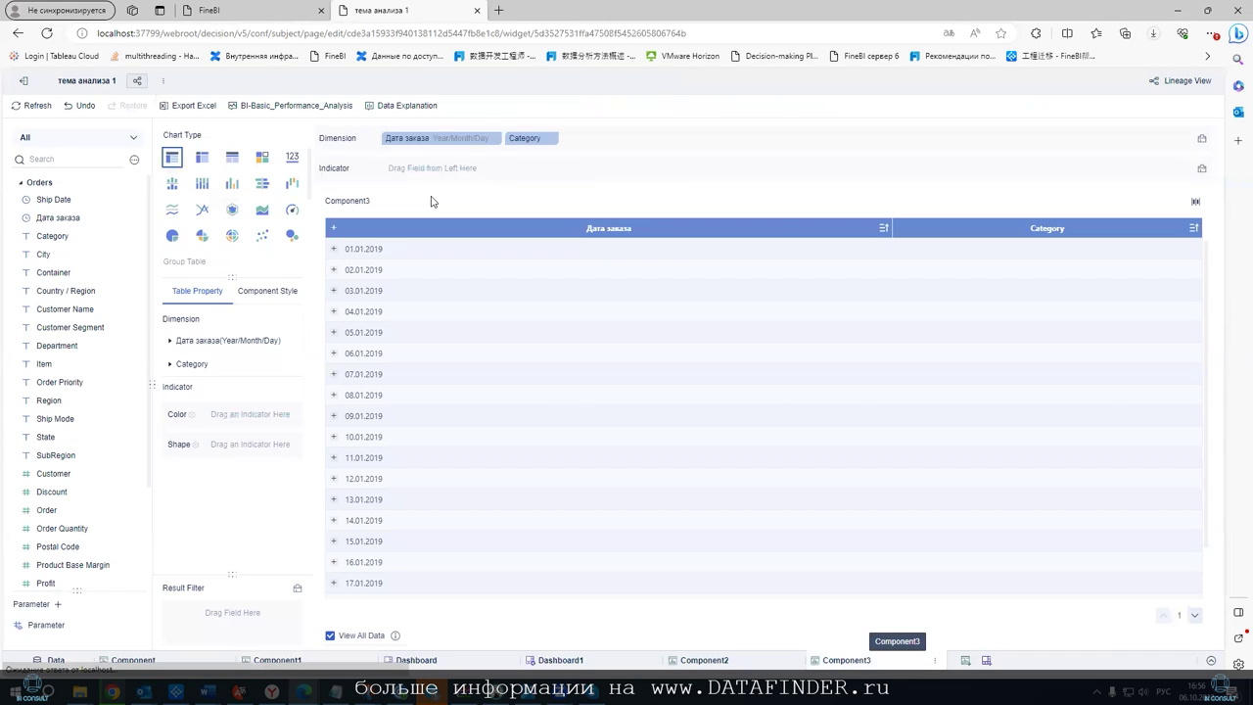
double_click(534, 138)
click(563, 140)
text(1)
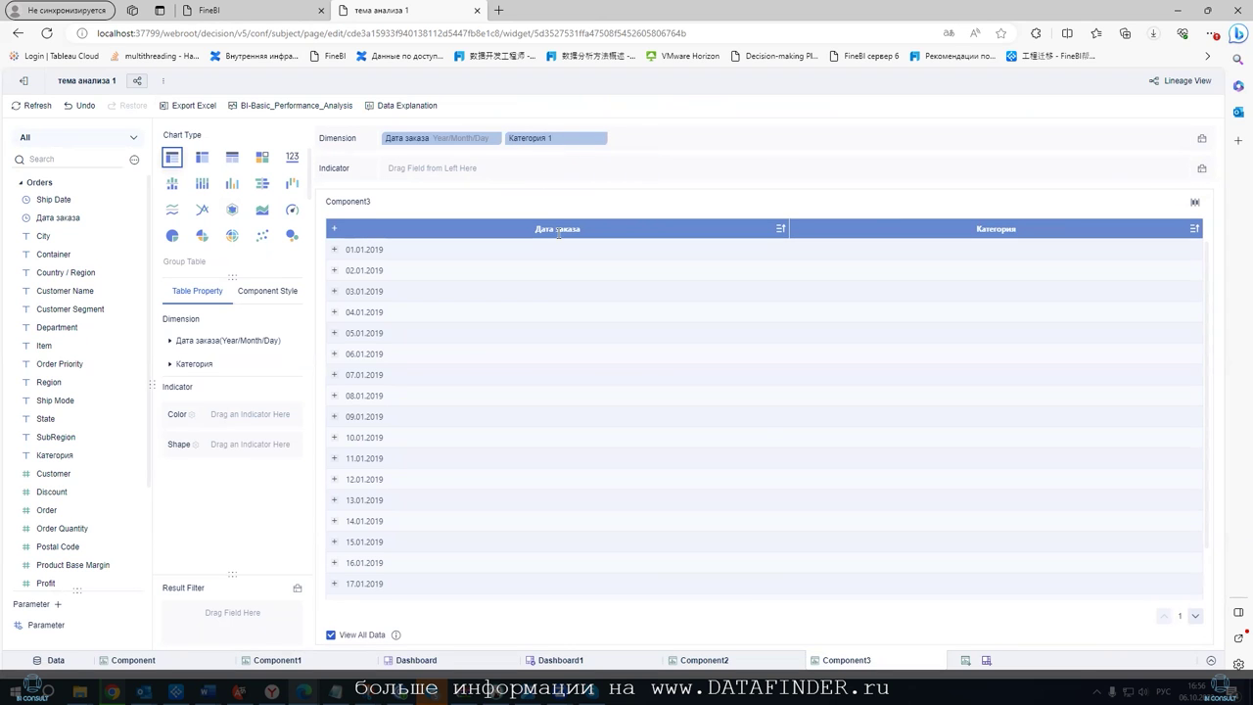
click(764, 154)
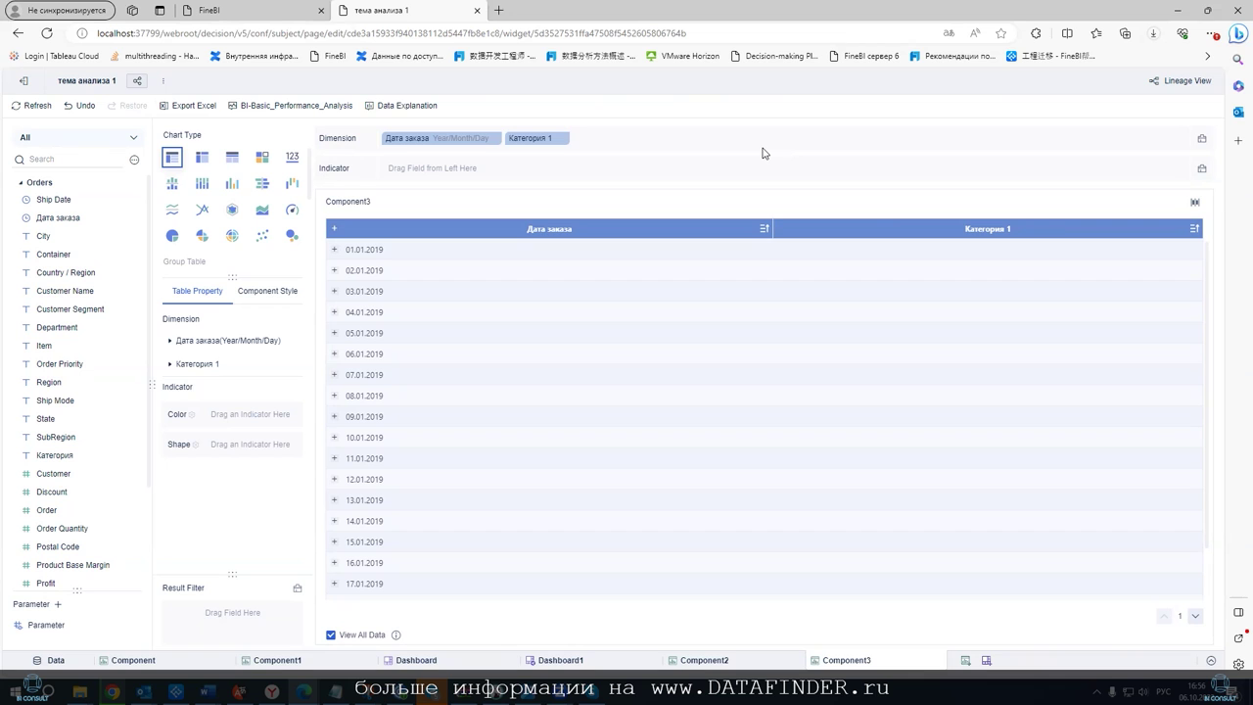
Open custom grouping for Component3's "Категория 1" dimension and add two groups with their default names
click(563, 139)
mouse_move(662, 167)
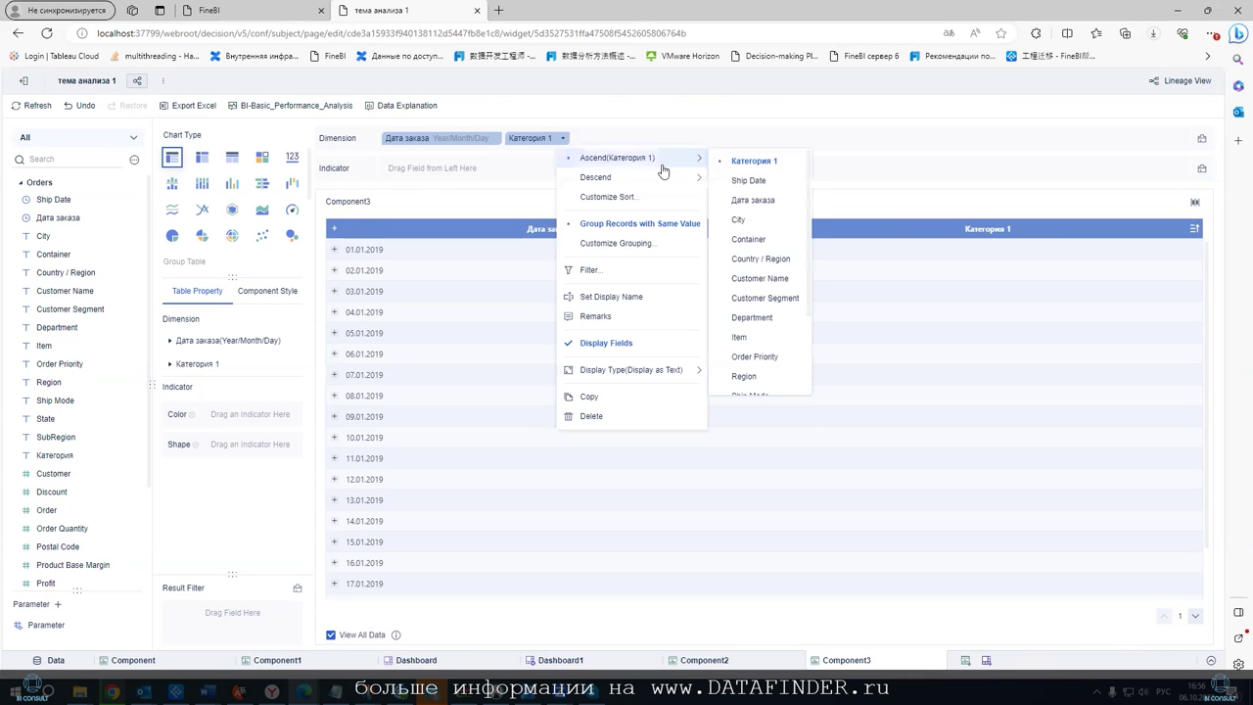
click(613, 245)
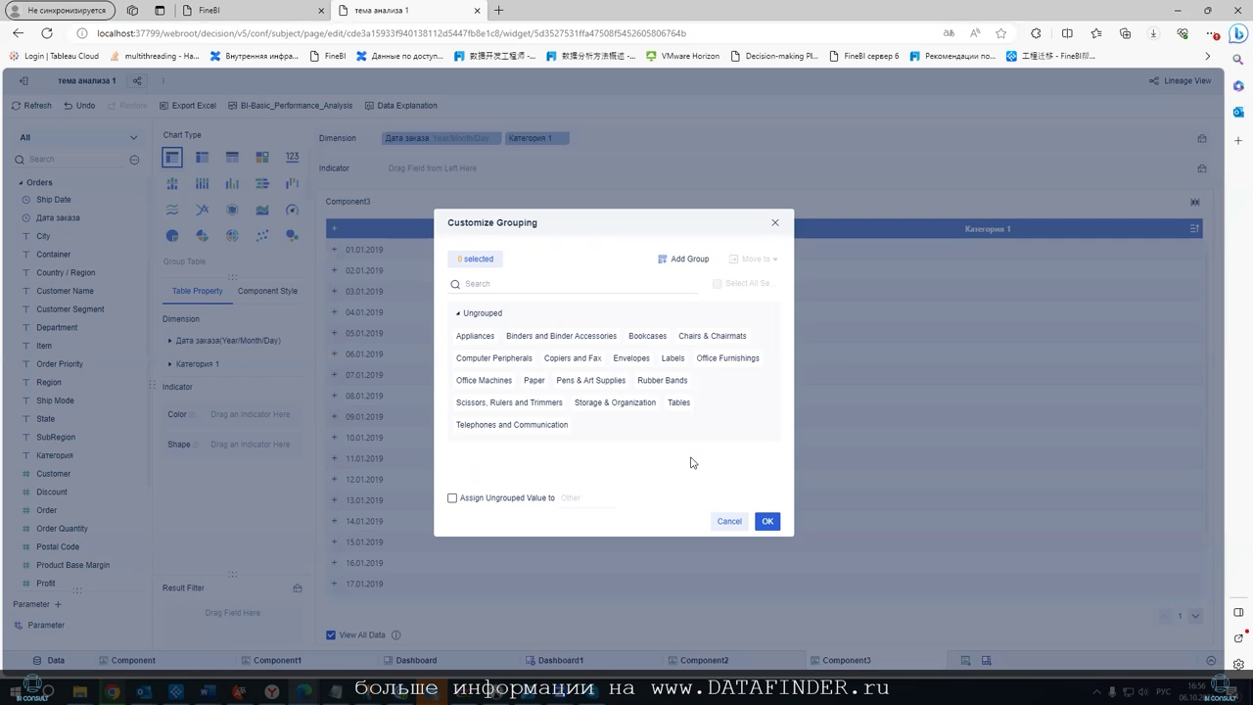
click(690, 261)
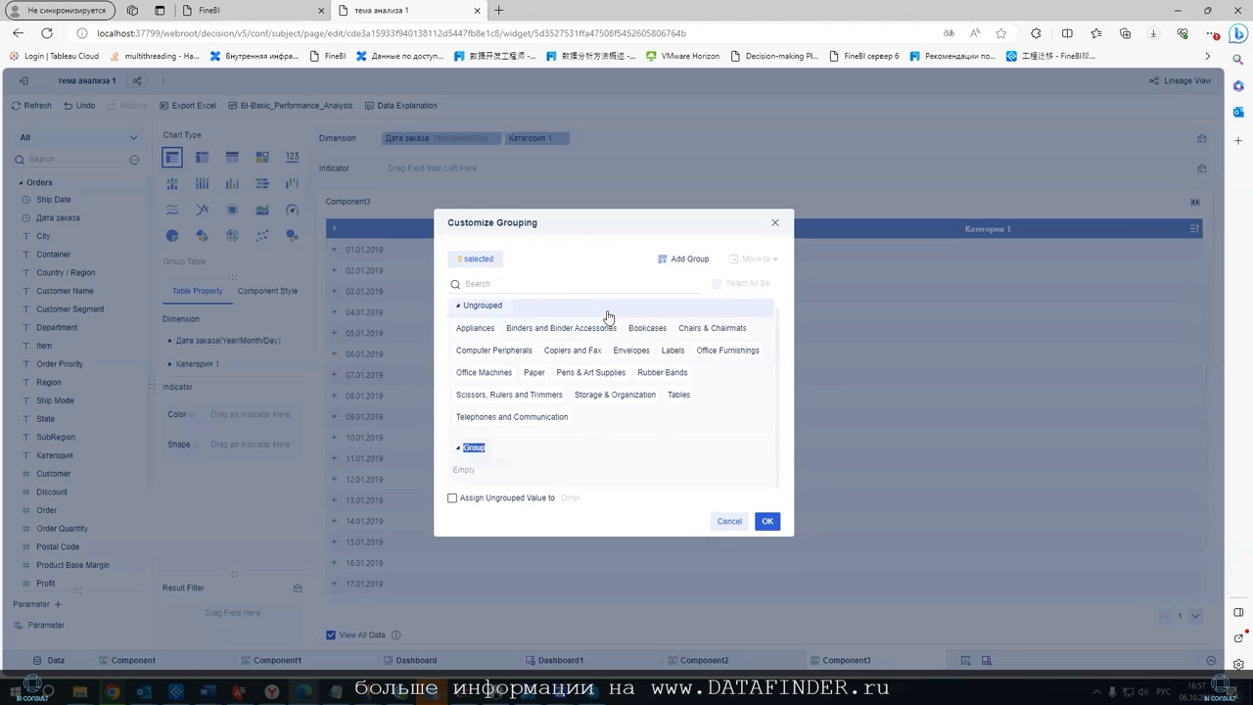
click(456, 455)
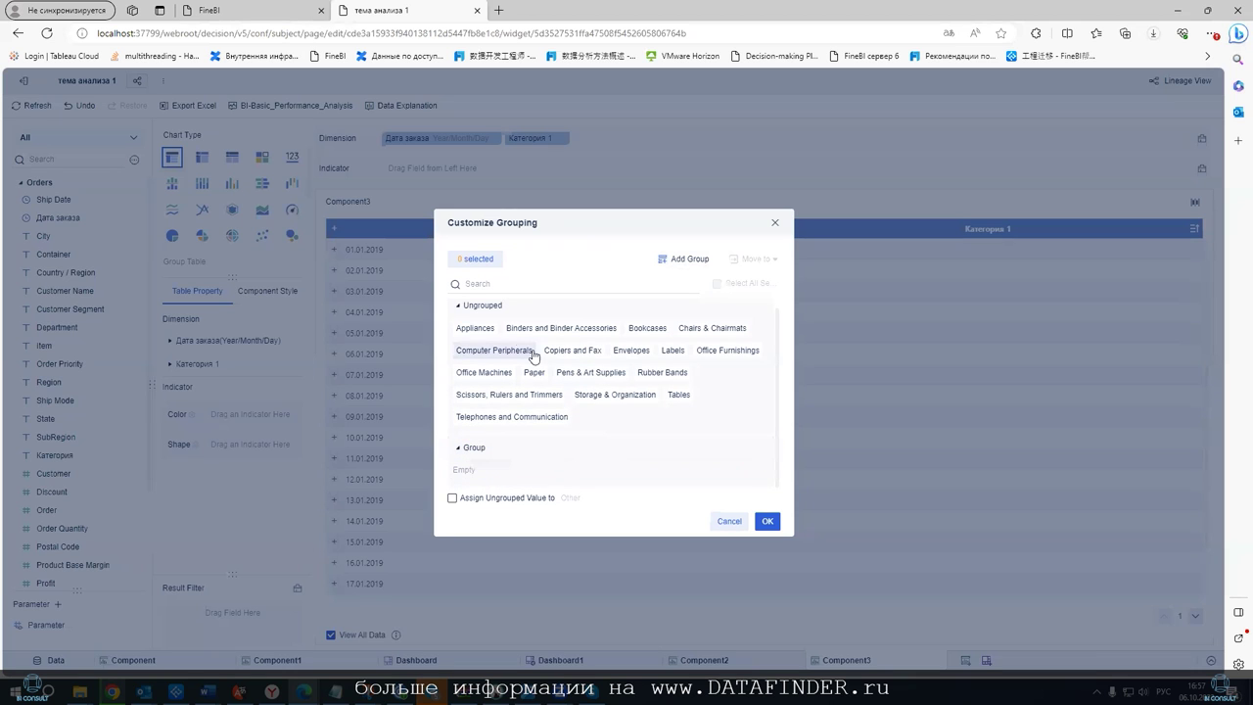
click(662, 258)
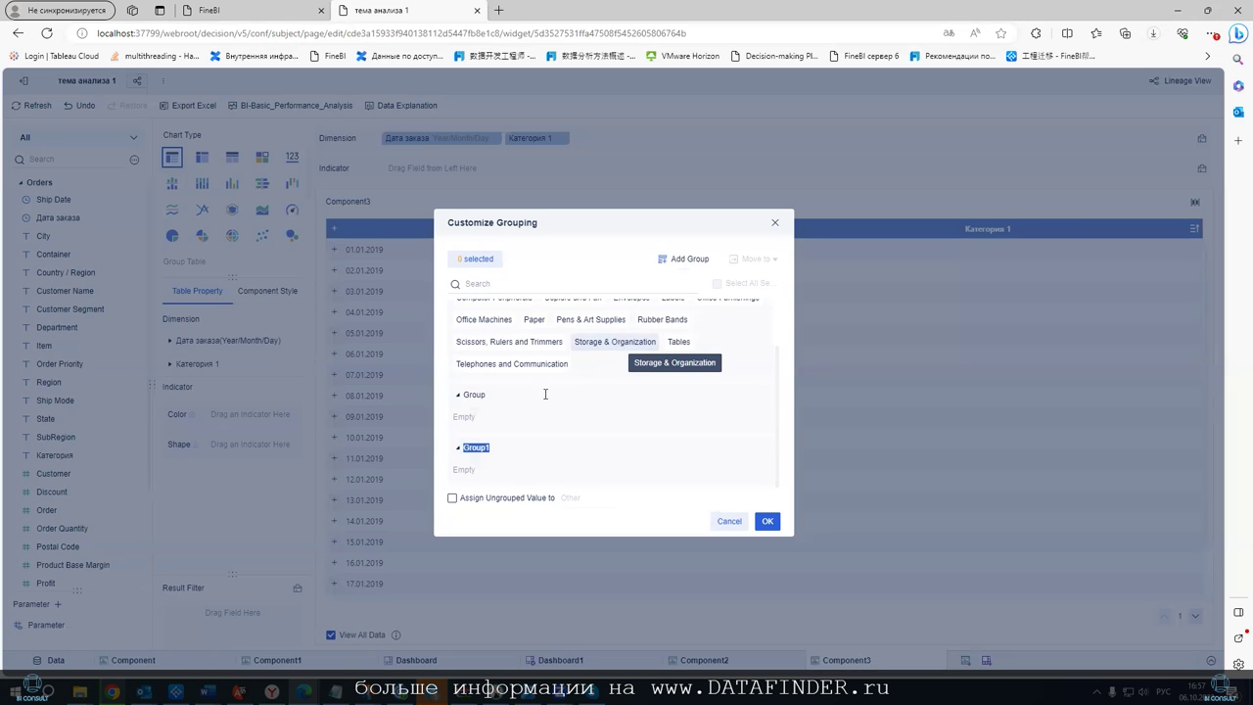
click(495, 447)
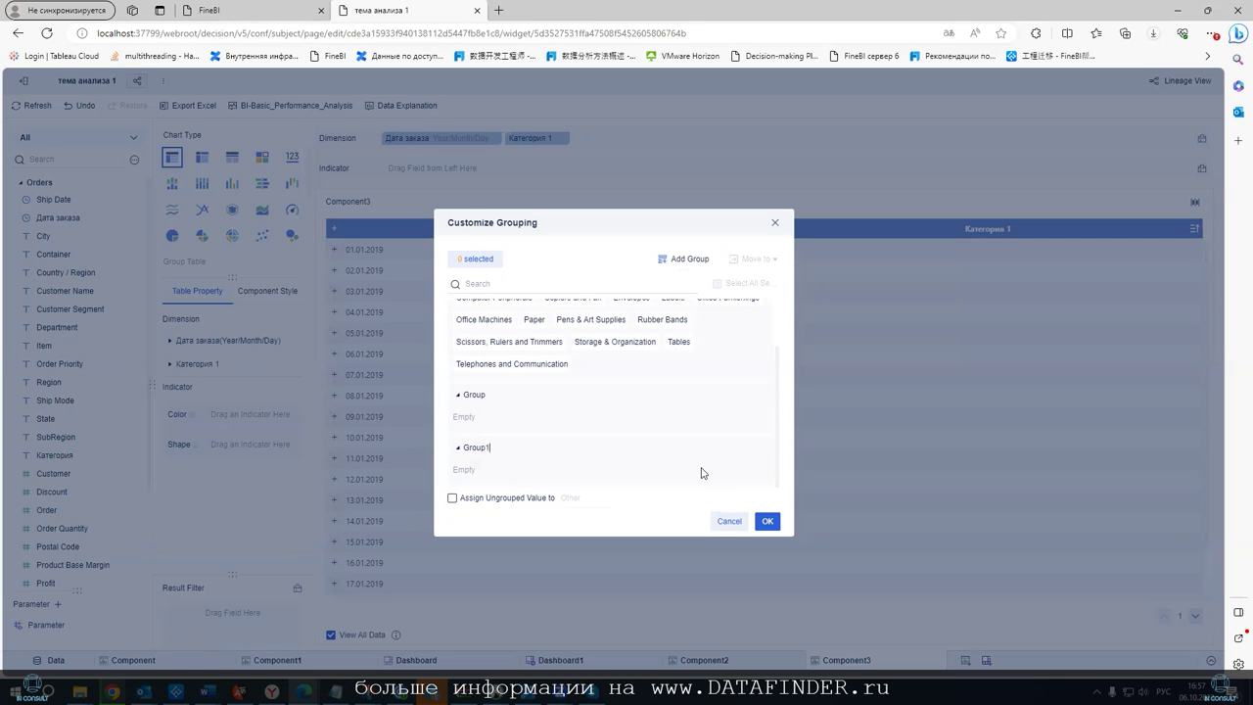
Move the Paper value into Group1 and discard the custom grouping
click(535, 324)
click(751, 259)
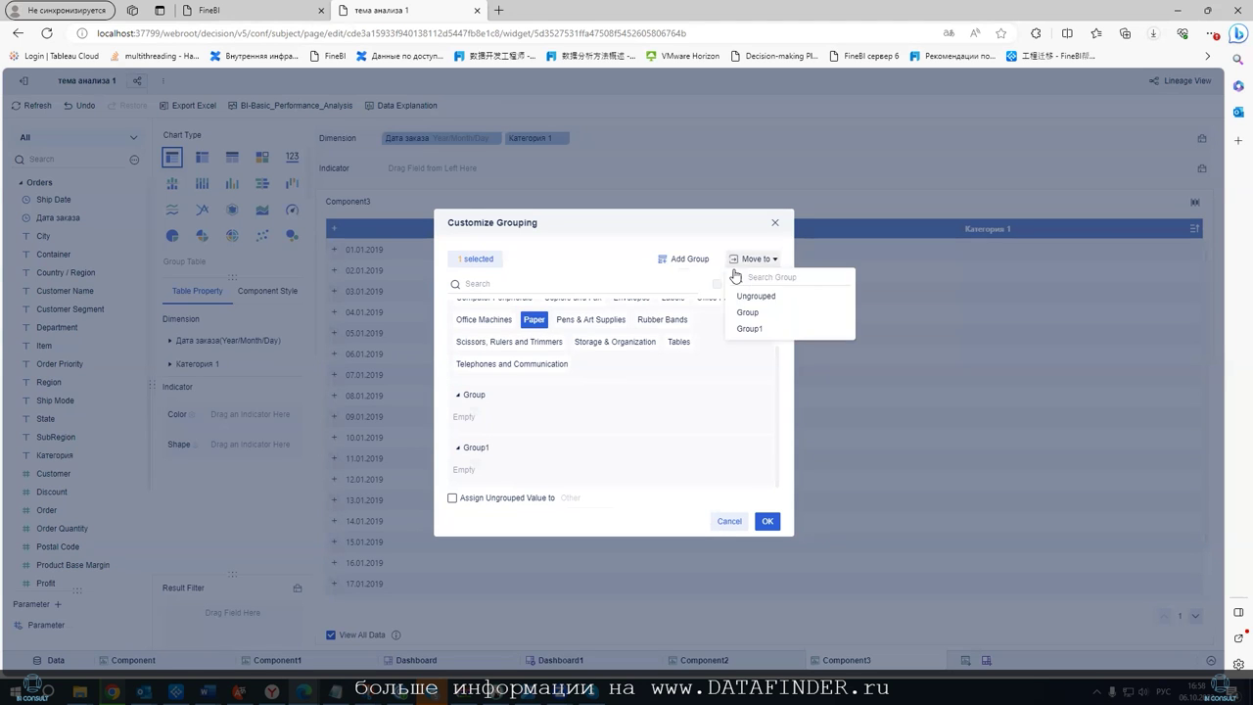
click(750, 328)
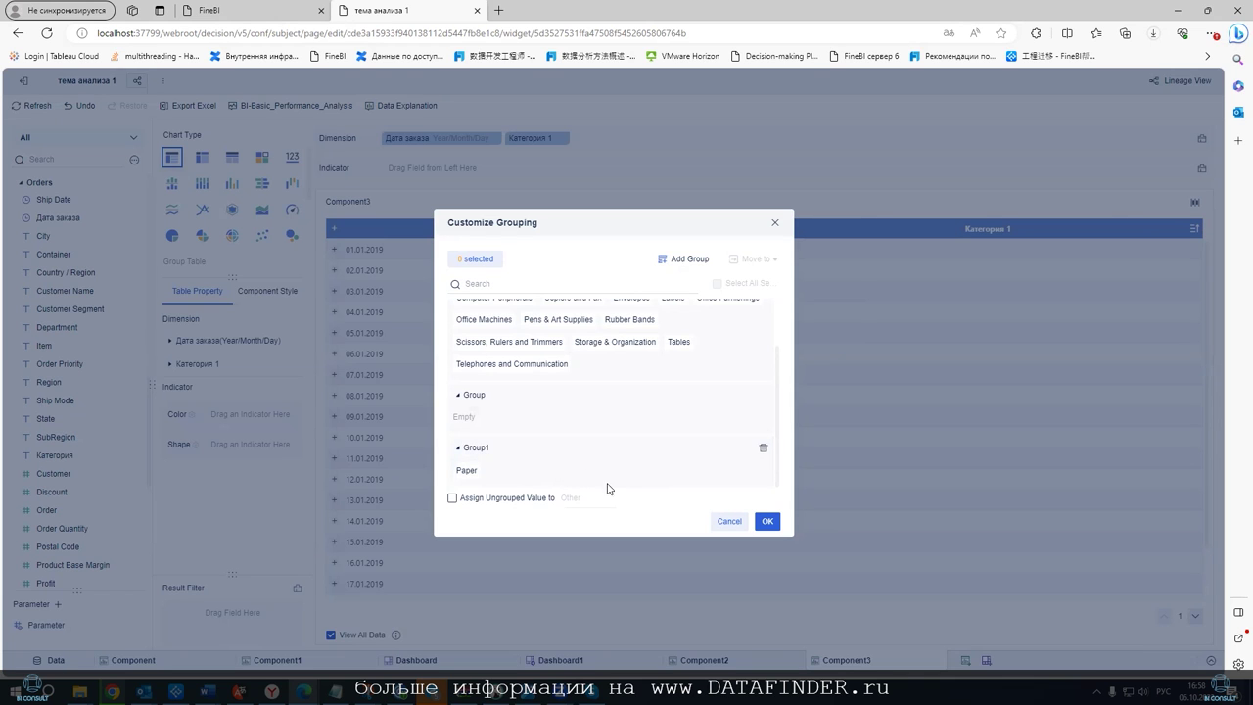
click(730, 521)
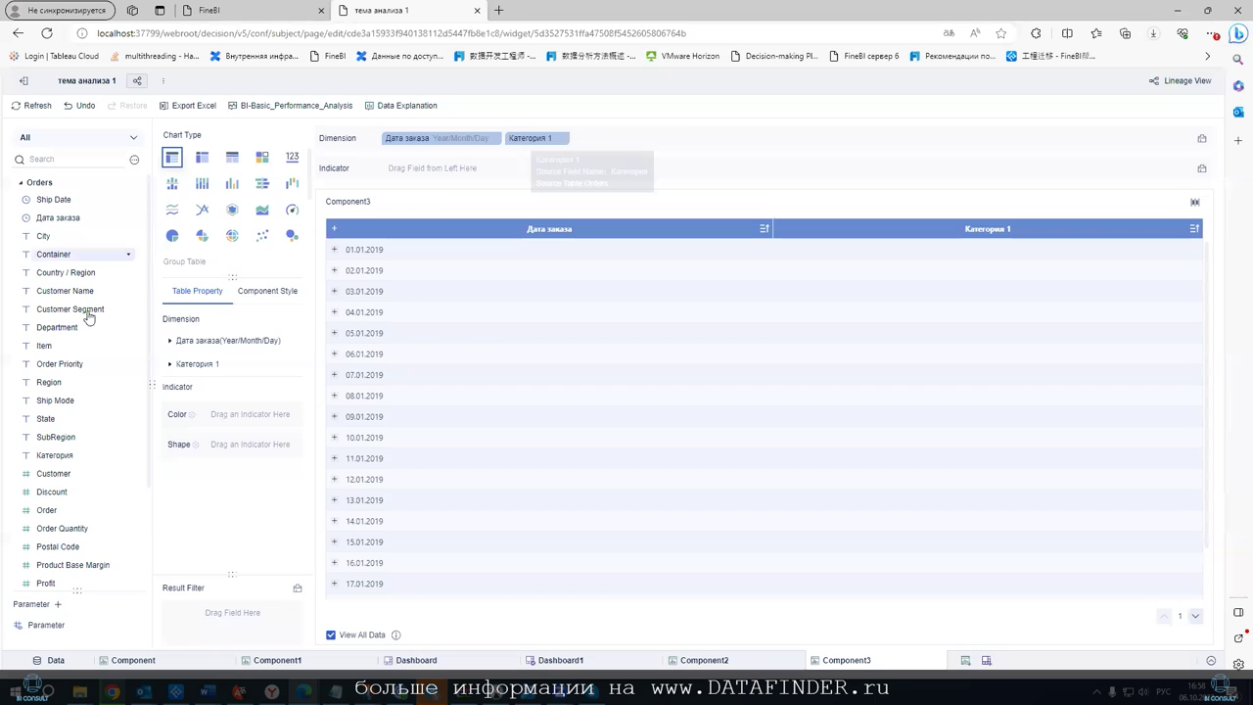
Examine the options of the "Категория 1" dimension in Component3, view Component1 and open Dashboard1
click(564, 141)
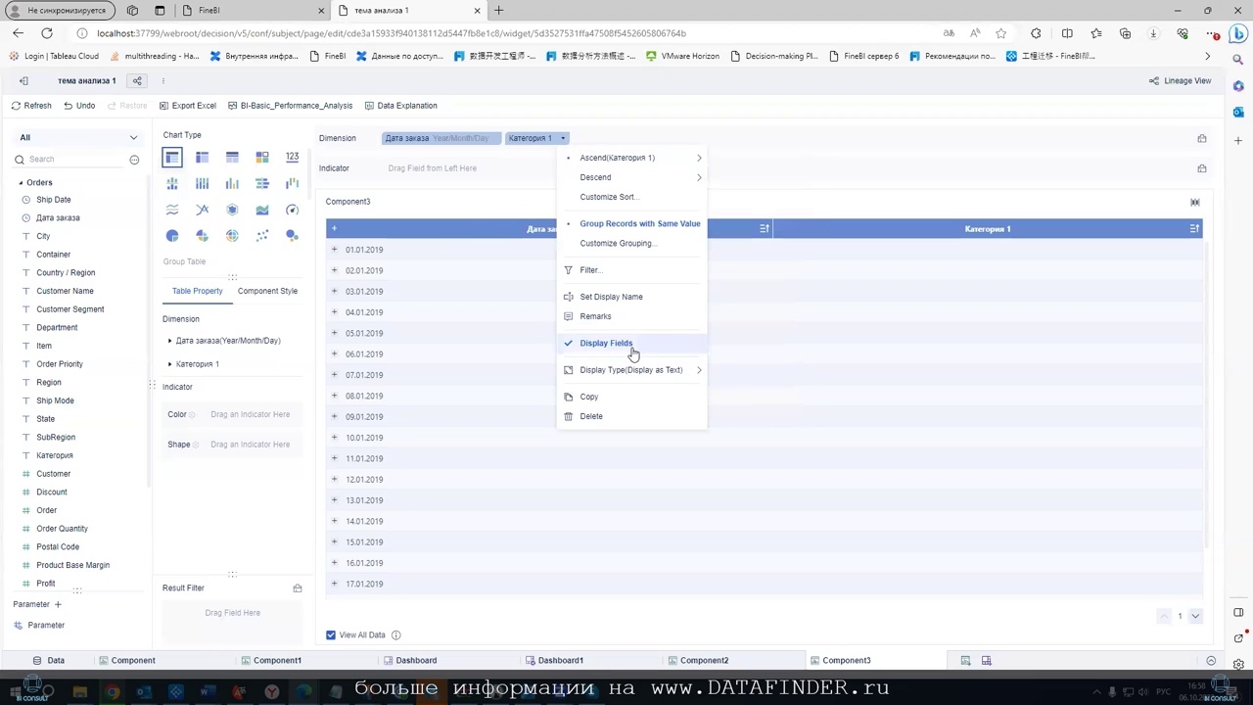
mouse_move(625, 376)
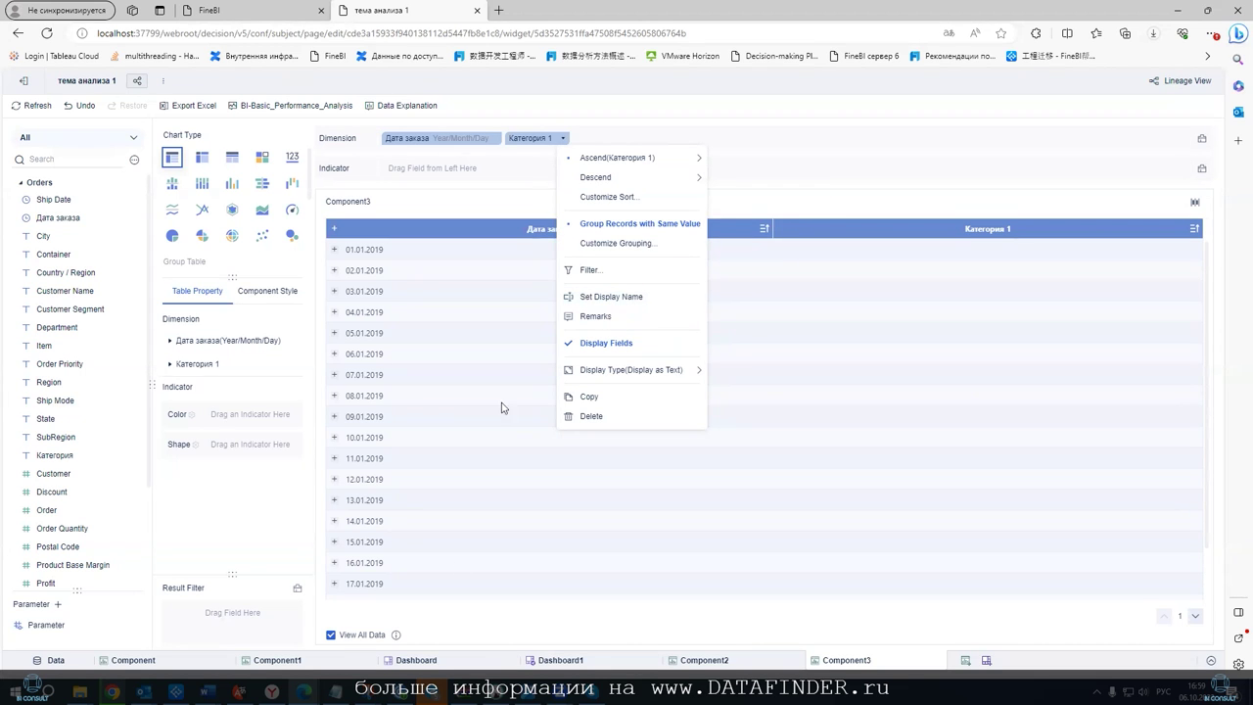
click(277, 660)
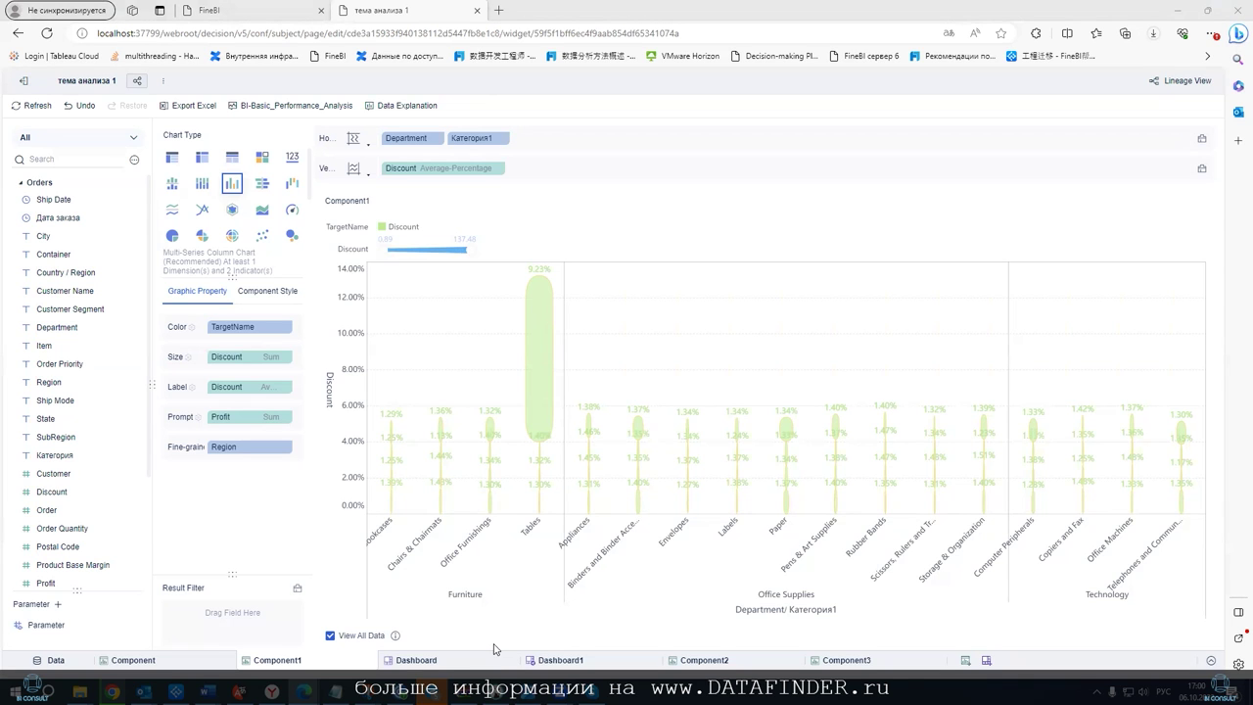
click(549, 663)
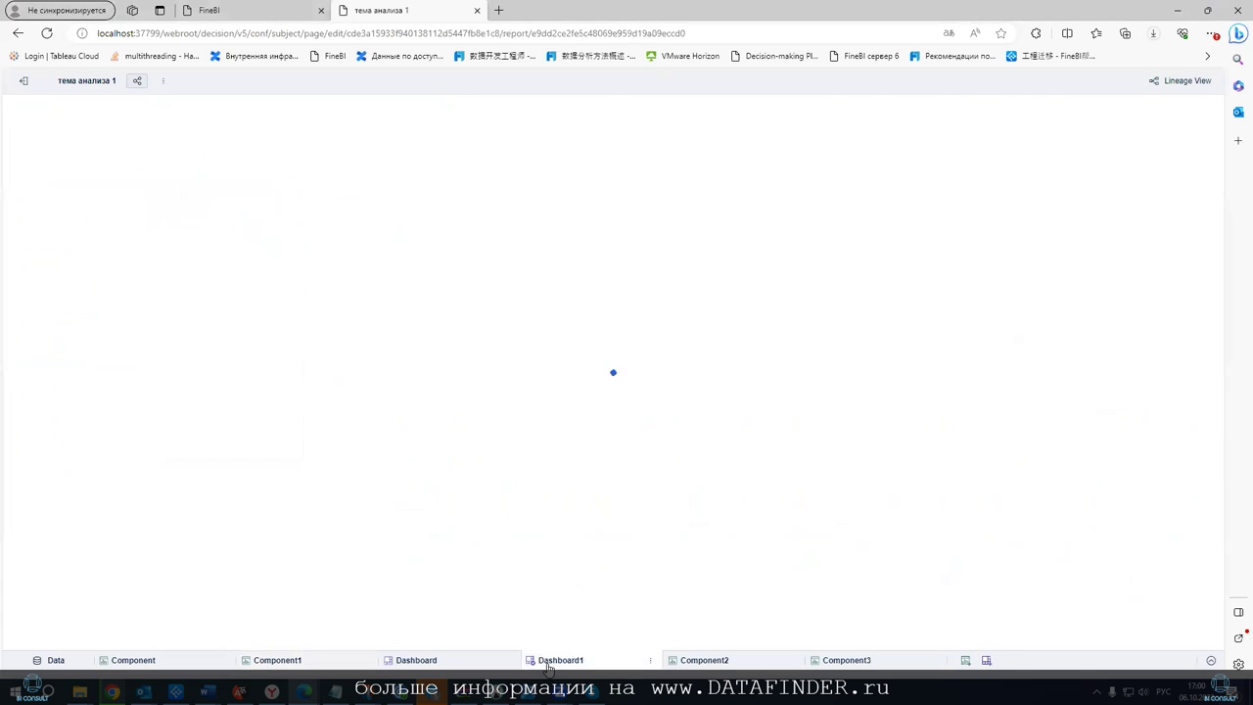
Select Component1 inside Dashboard1's tab component and open it for editing
click(235, 379)
click(732, 326)
click(730, 323)
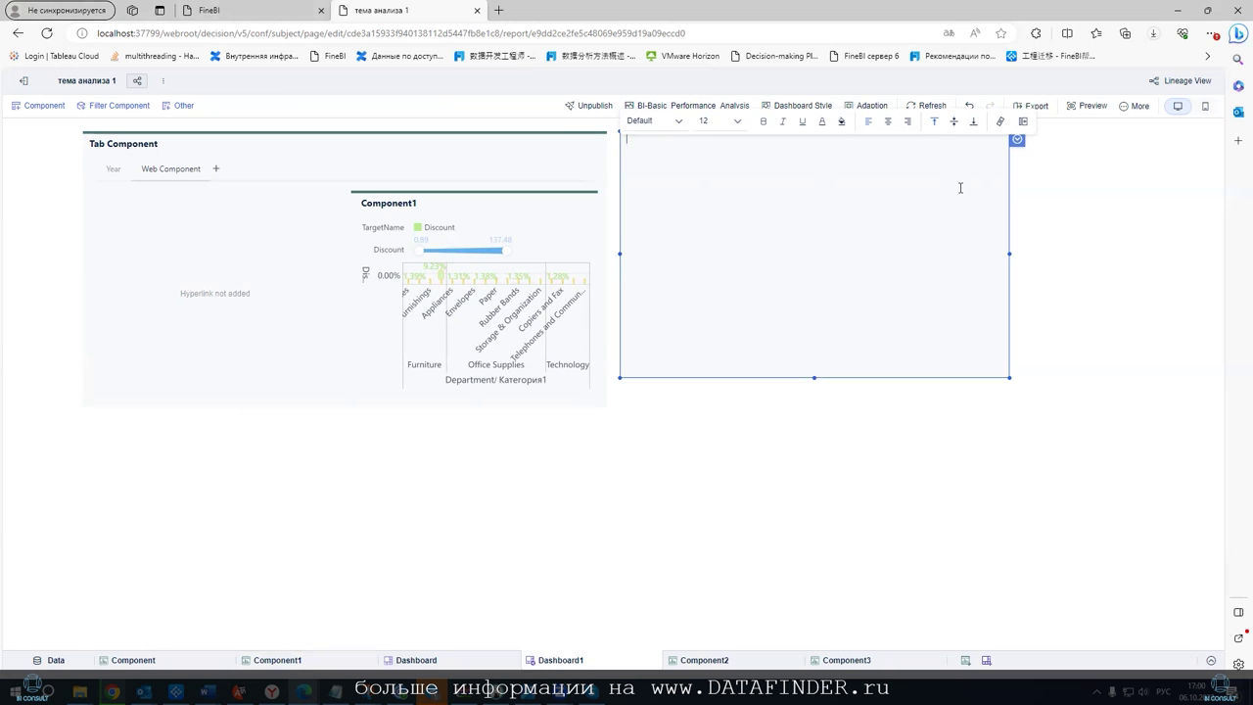
click(319, 148)
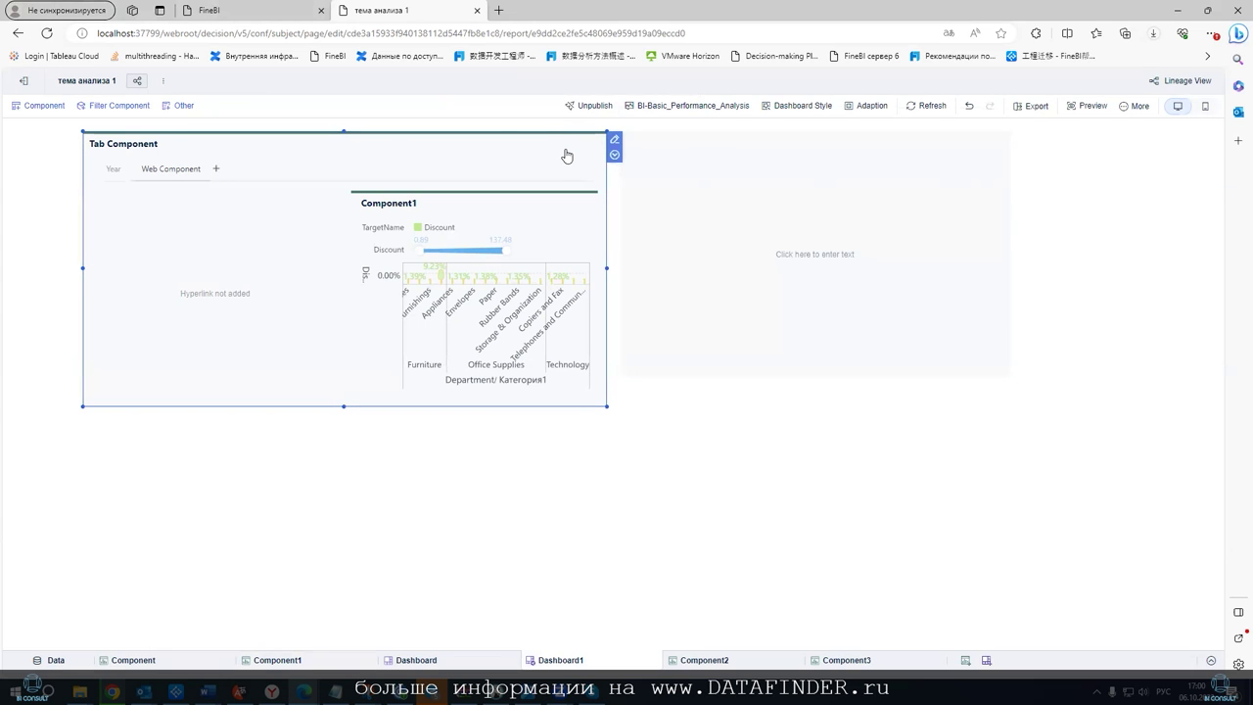
click(628, 146)
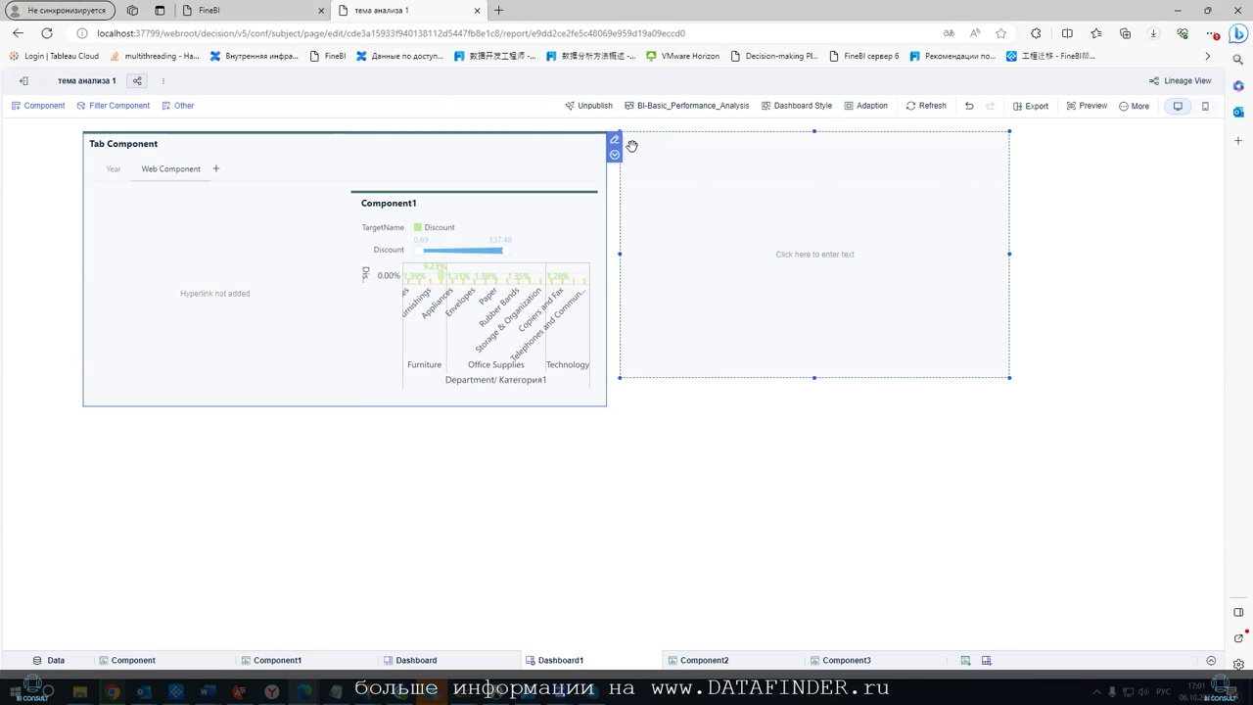
click(439, 247)
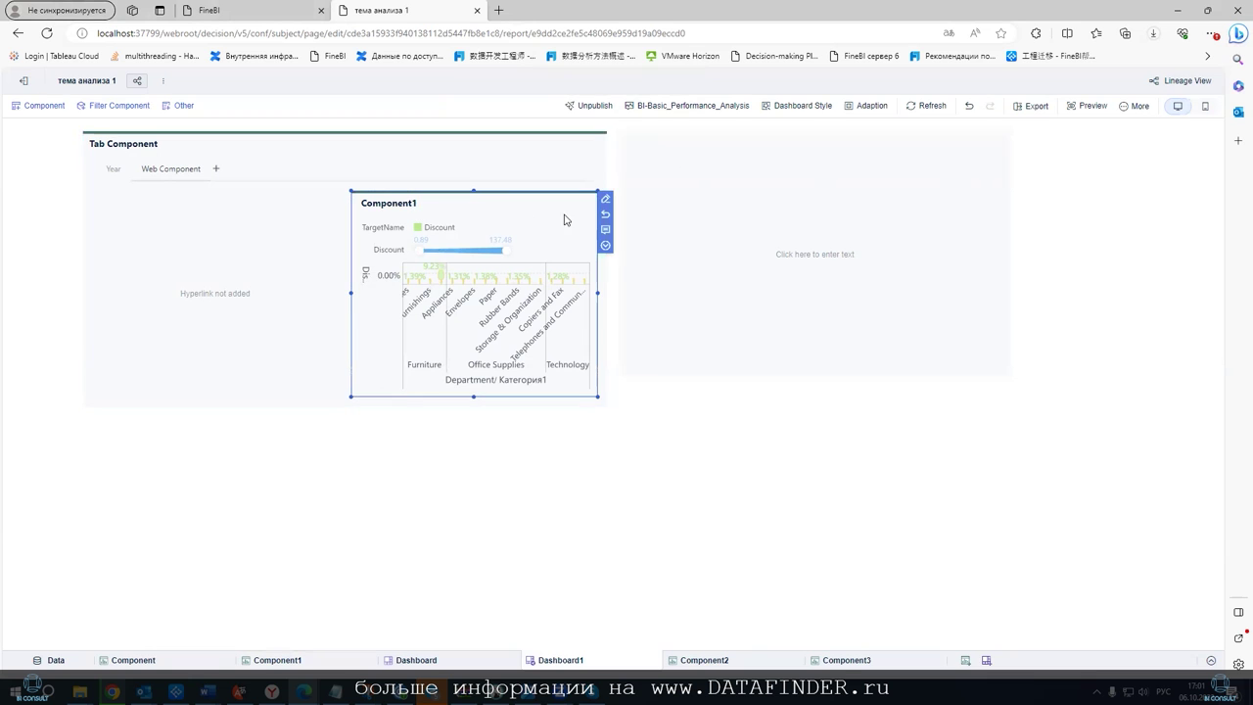
click(605, 207)
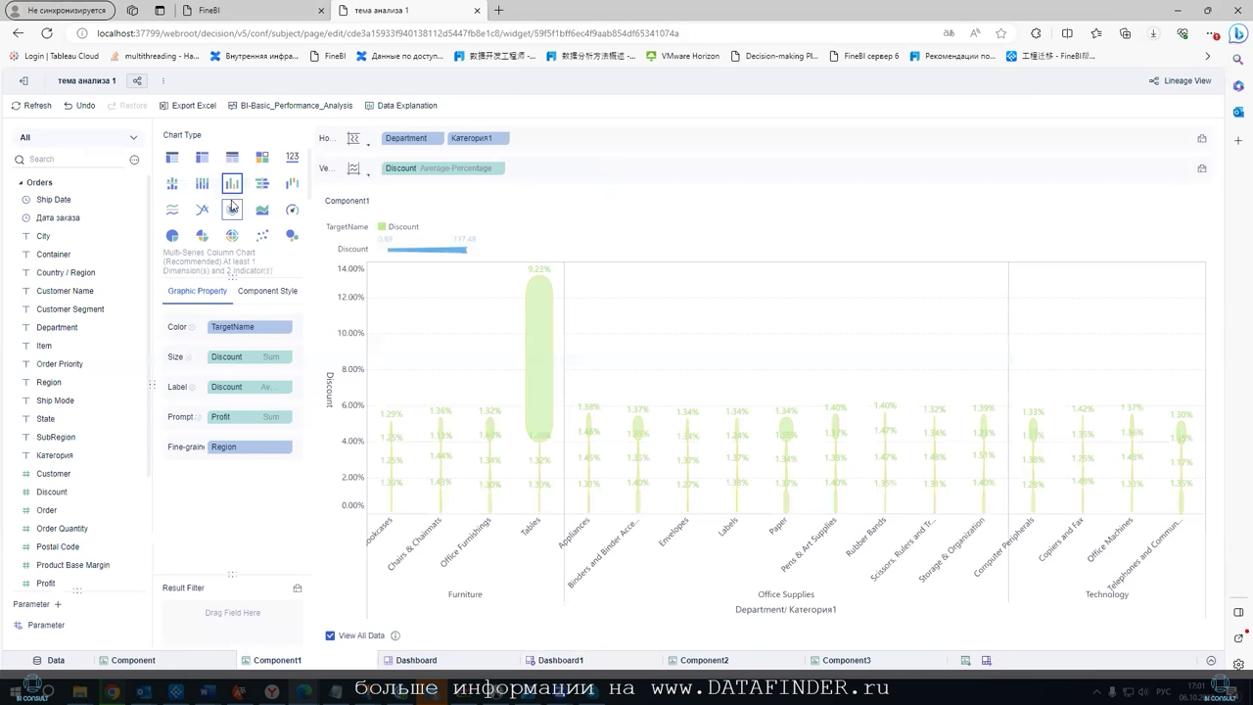
Change Component1 to a line chart and clear all fields from its horizontal and vertical axes
click(172, 210)
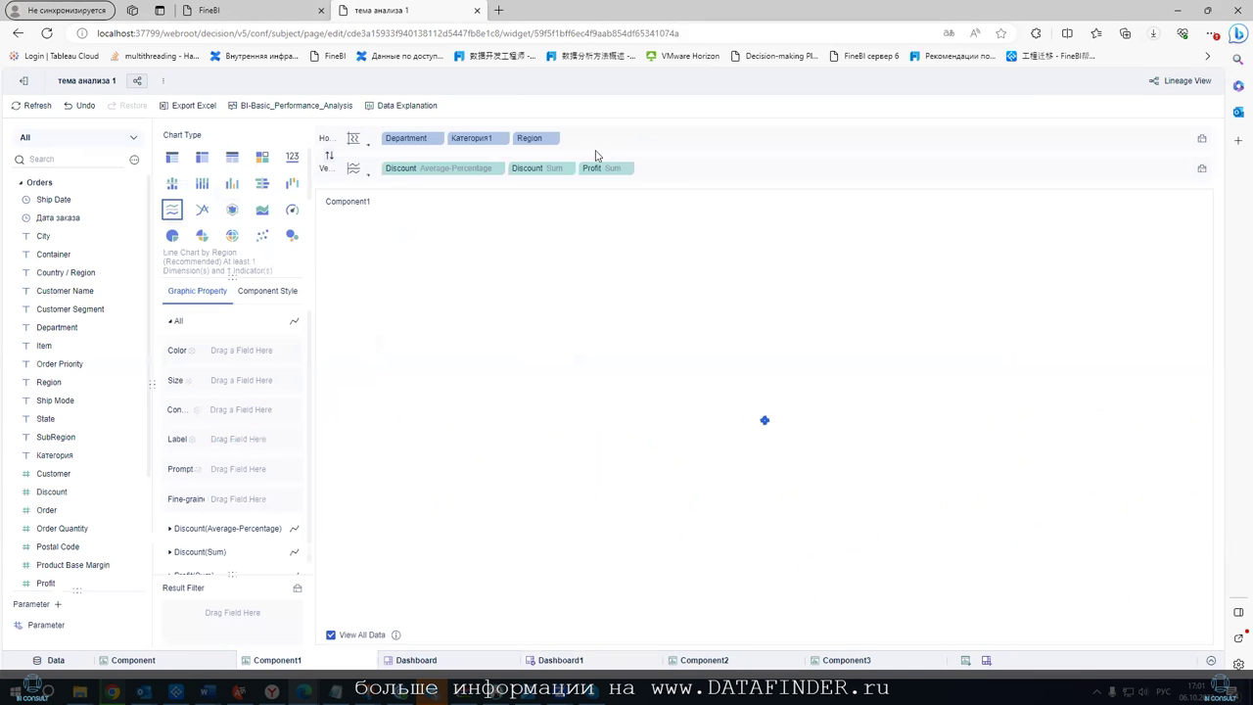
click(1202, 138)
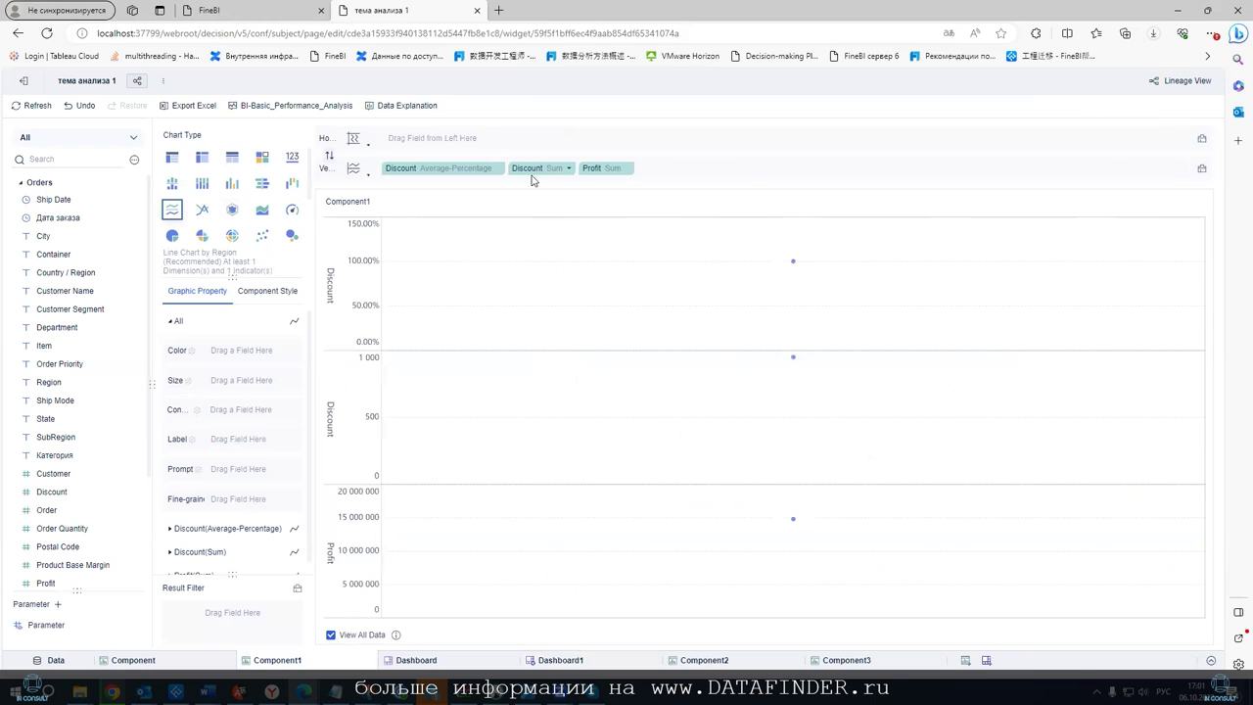
click(1203, 168)
Plot Sales on Component1's vertical axis against Дата заказа on the horizontal axis
drag(57, 218, 409, 147)
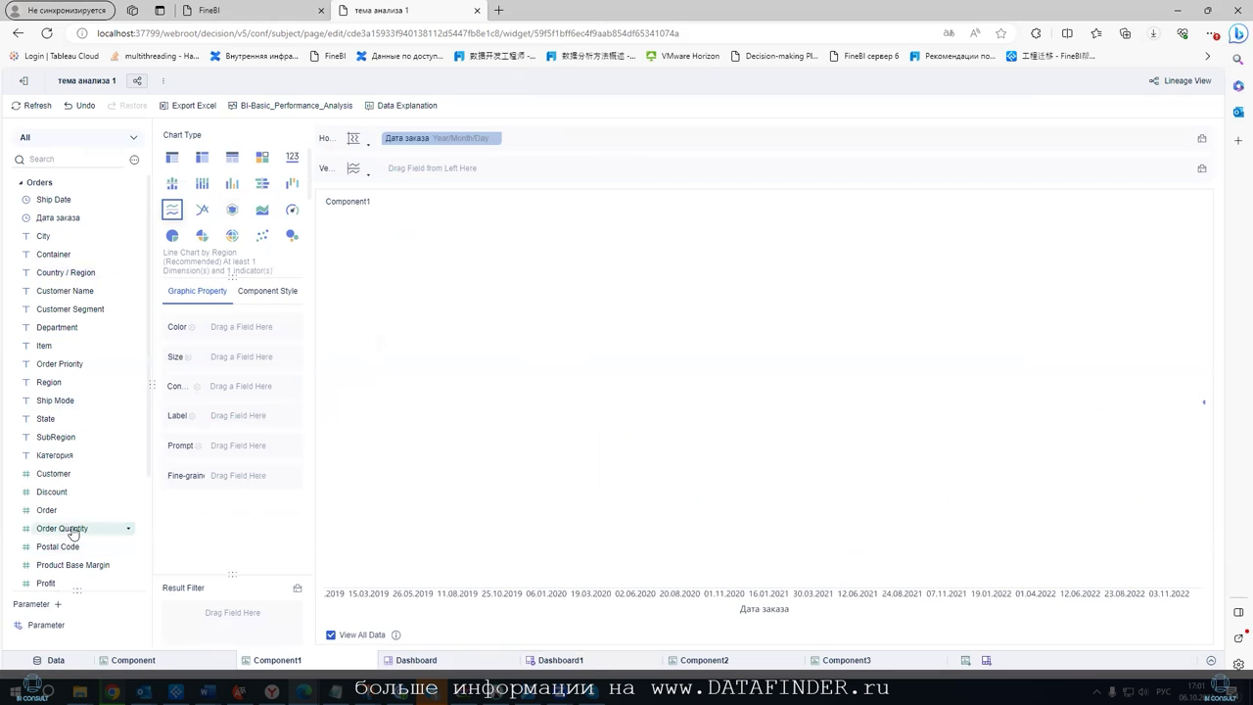
mouse_move(76, 509)
mouse_down()
mouse_move(171, 449)
mouse_move(79, 508)
mouse_up()
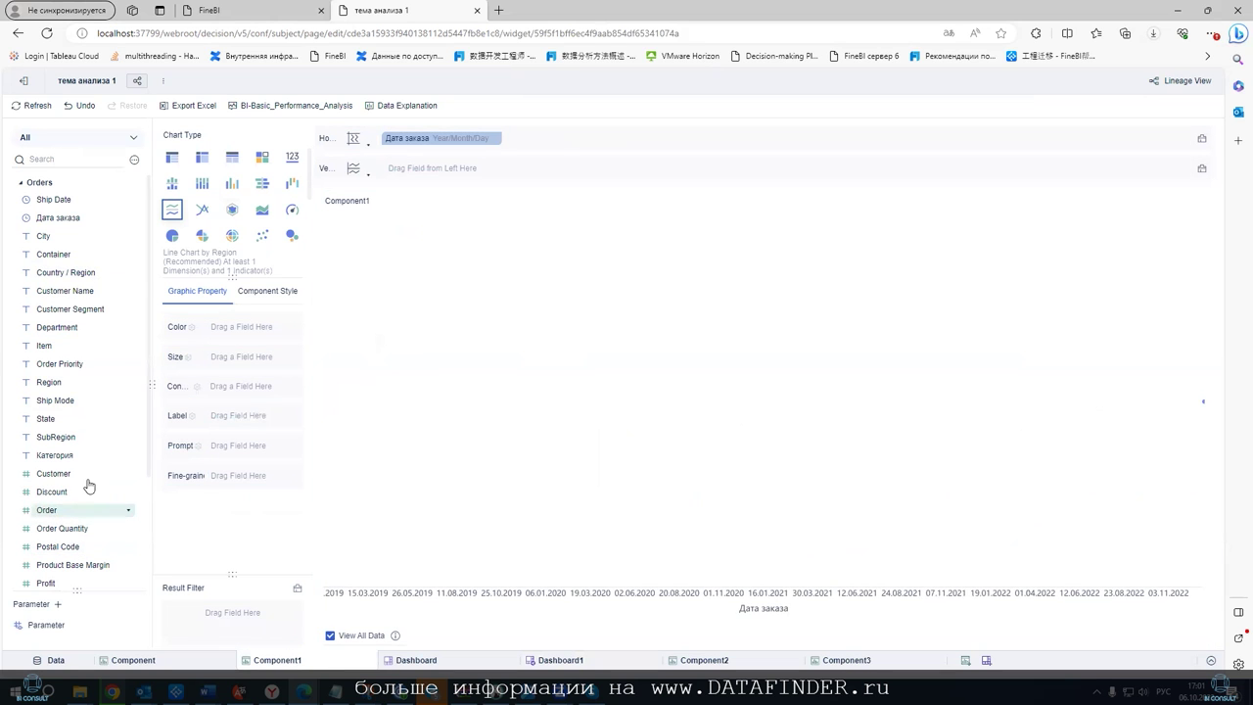
scroll(88, 487, down, 3)
drag(66, 477, 436, 172)
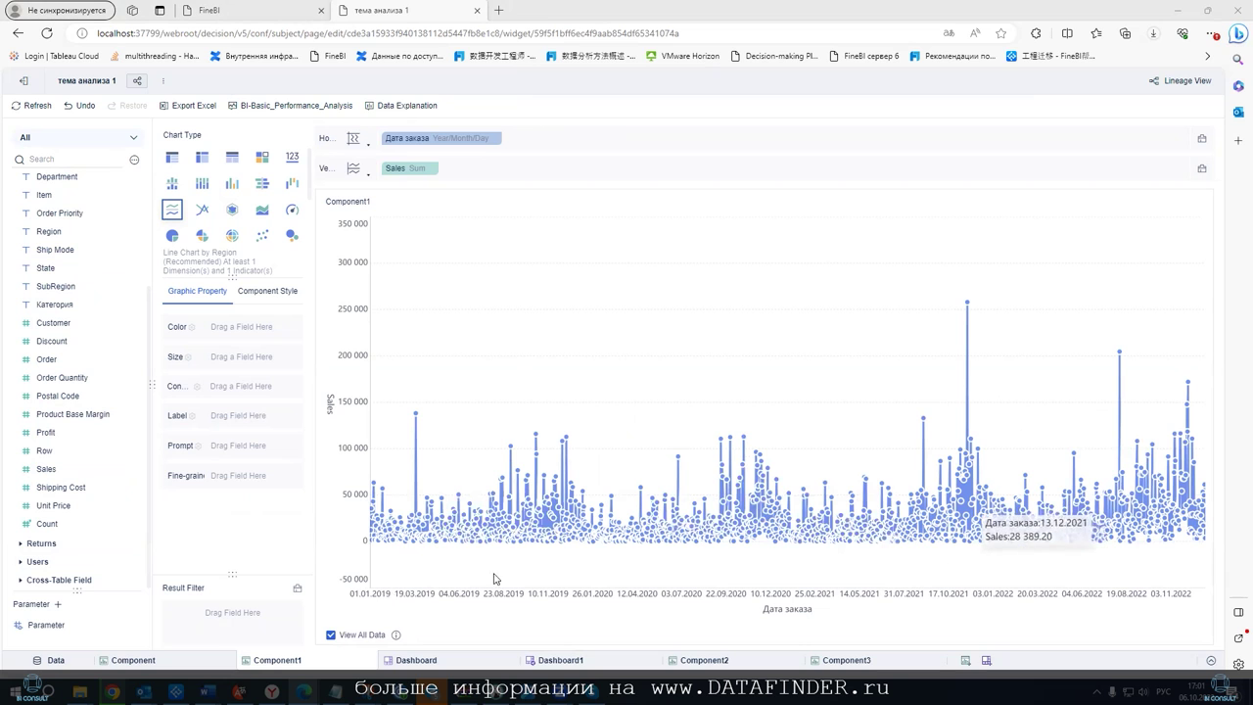
Set Component1's adaption display to Standard Adaptation and look through the chart's dates
click(269, 293)
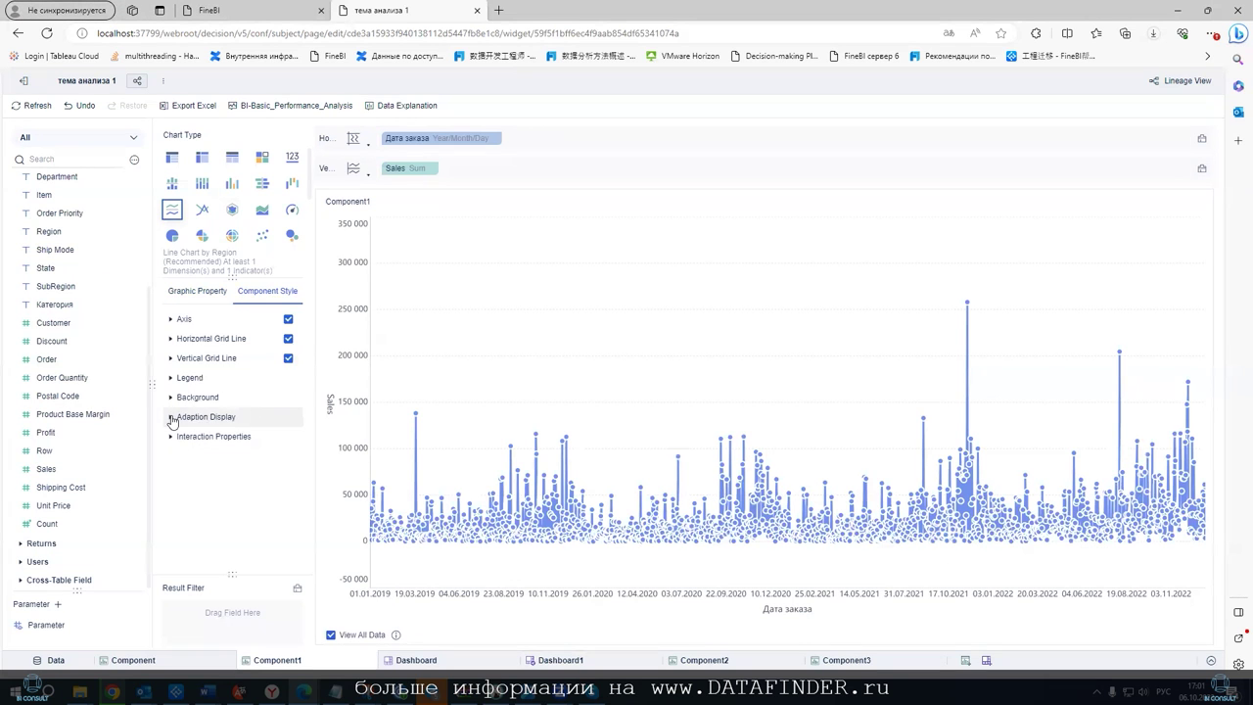
click(174, 418)
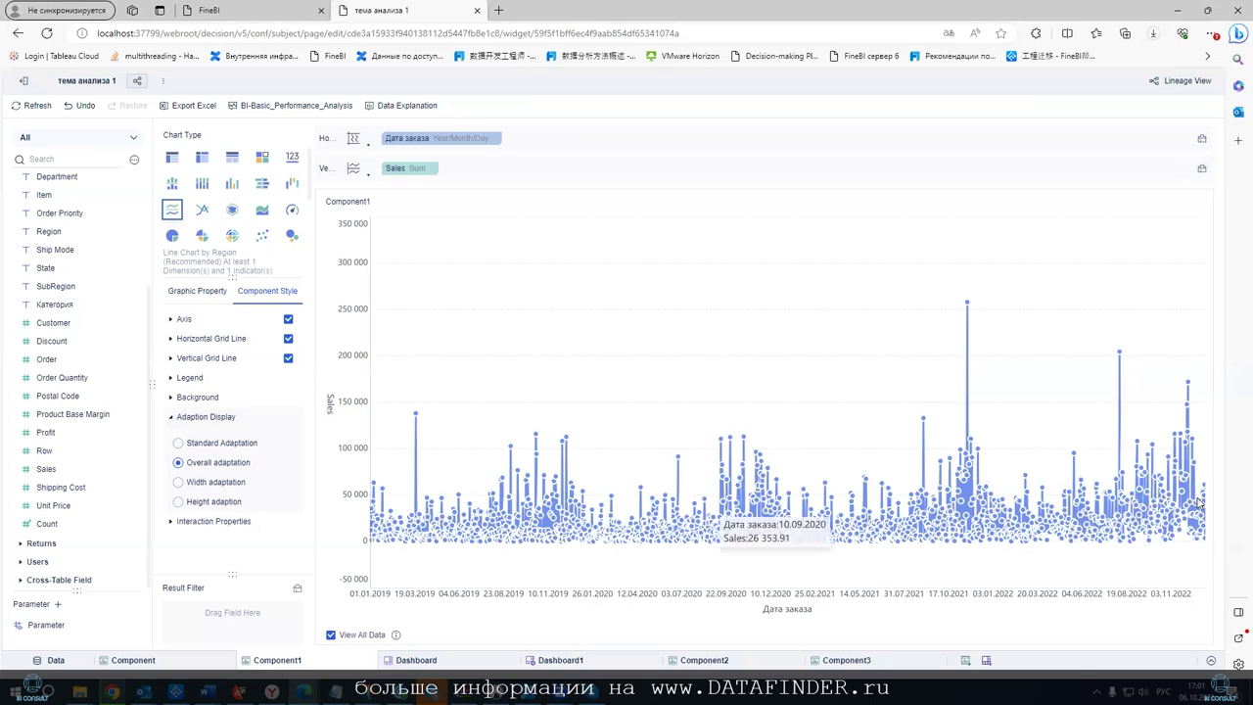
click(187, 444)
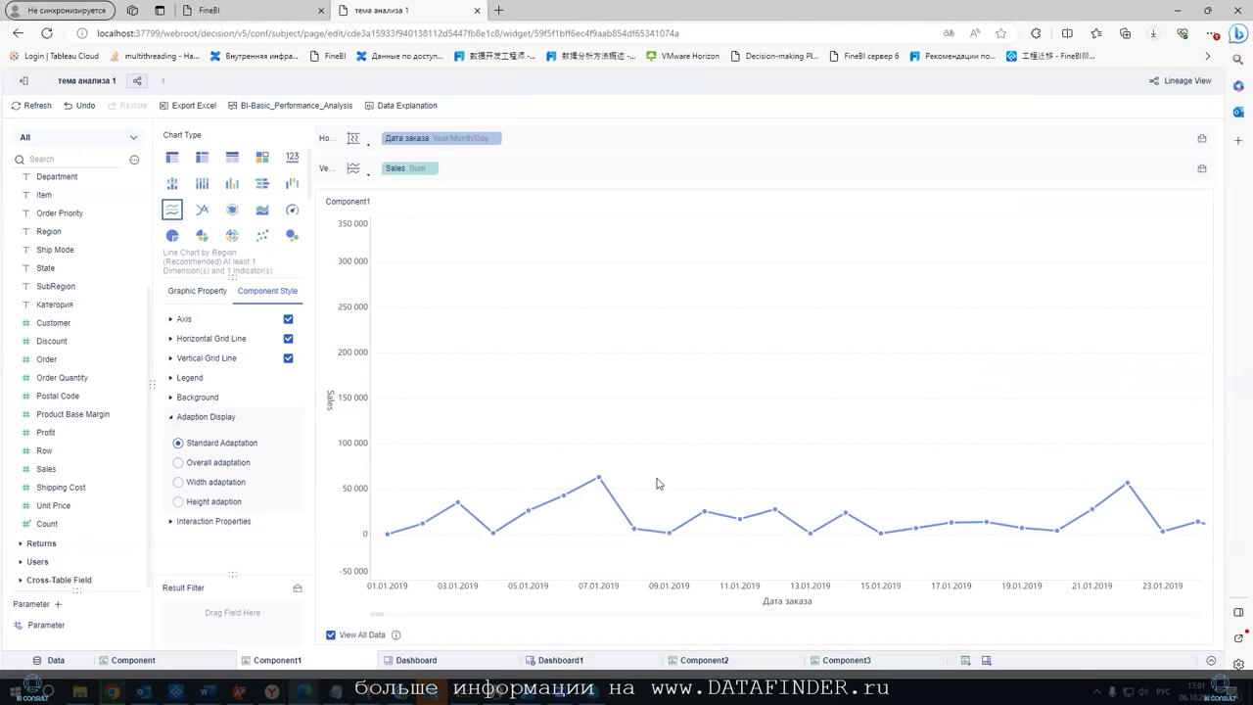
drag(381, 616, 406, 615)
click(523, 616)
click(587, 616)
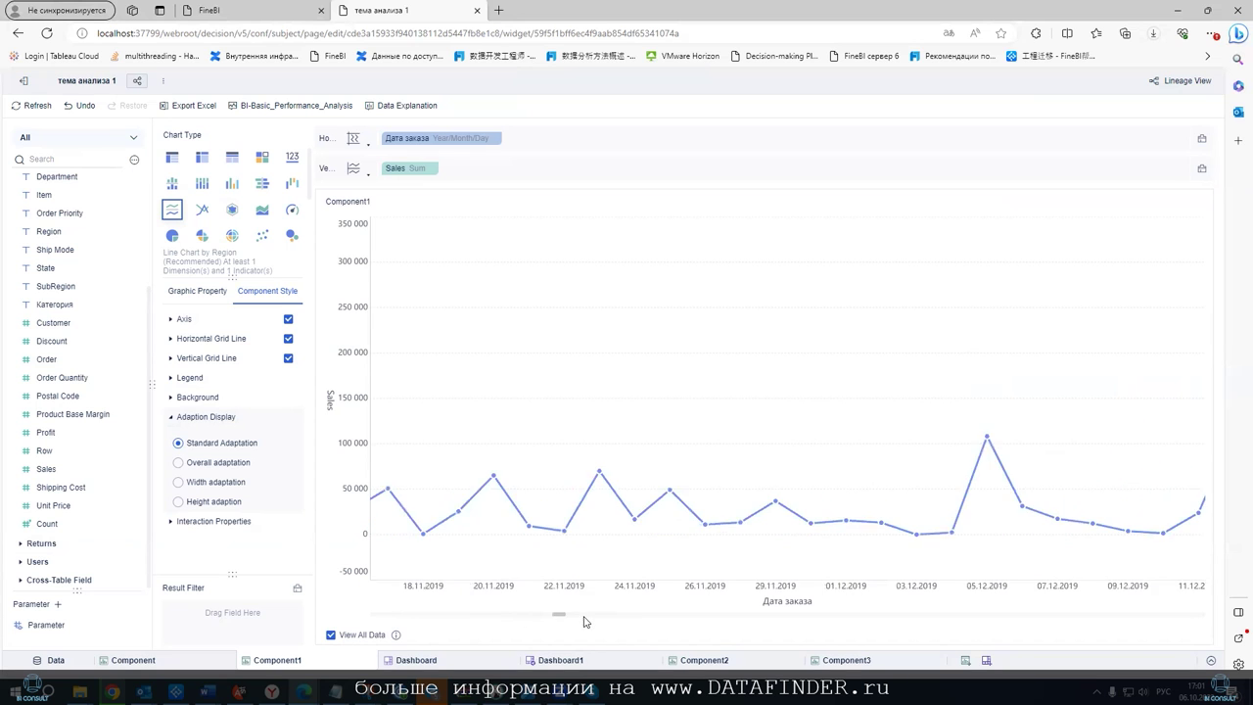
scroll(627, 572, up, 3)
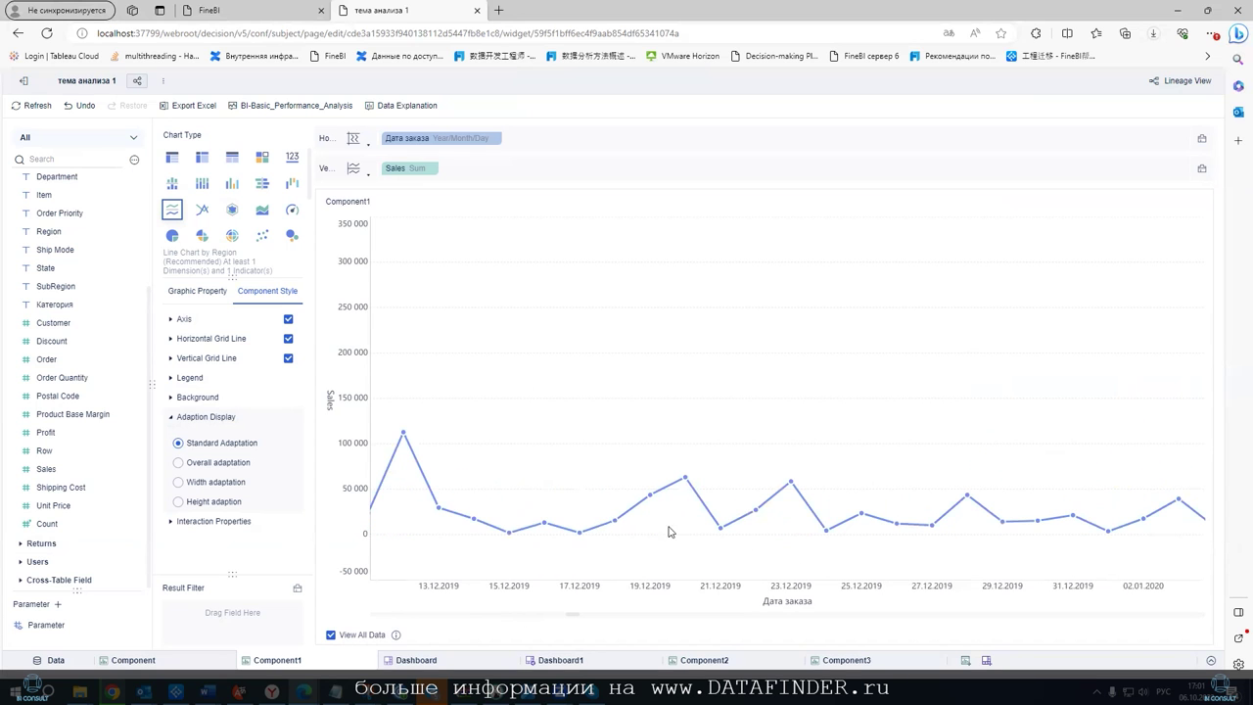
click(381, 616)
Label Component1's line with Profit, choosing automatic position adjustment and allowing the tags to overlap
click(186, 294)
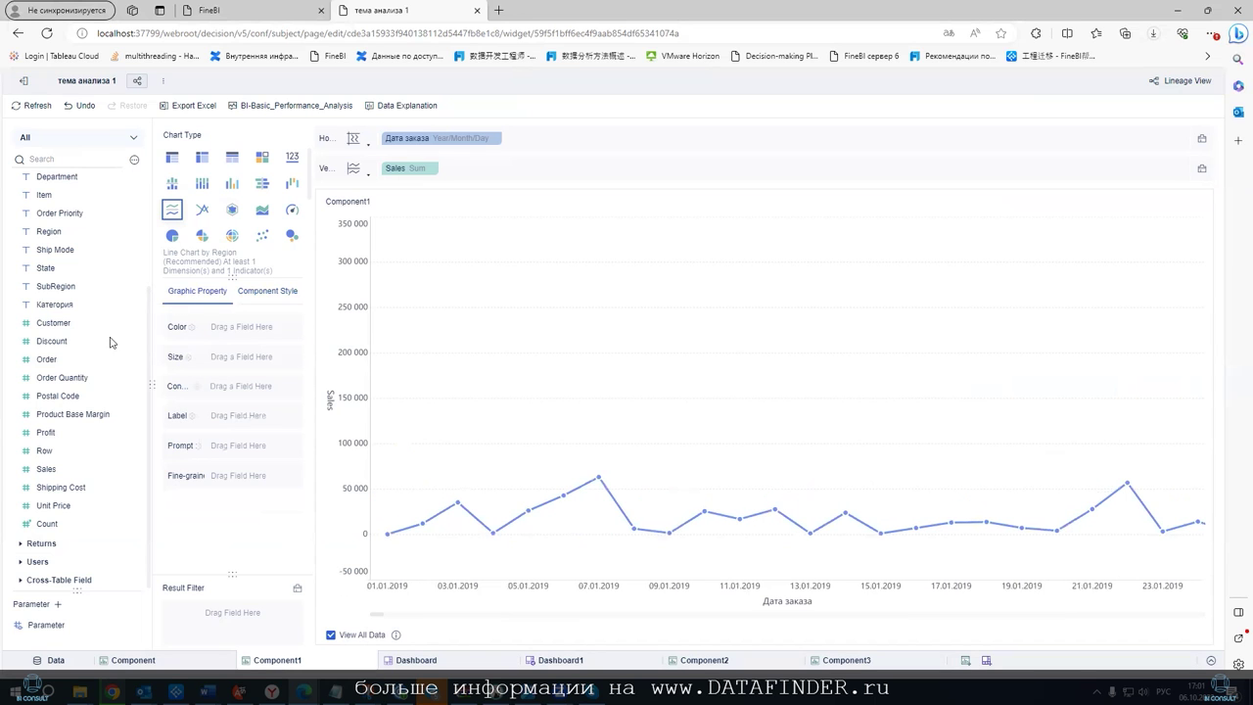
drag(46, 431, 235, 418)
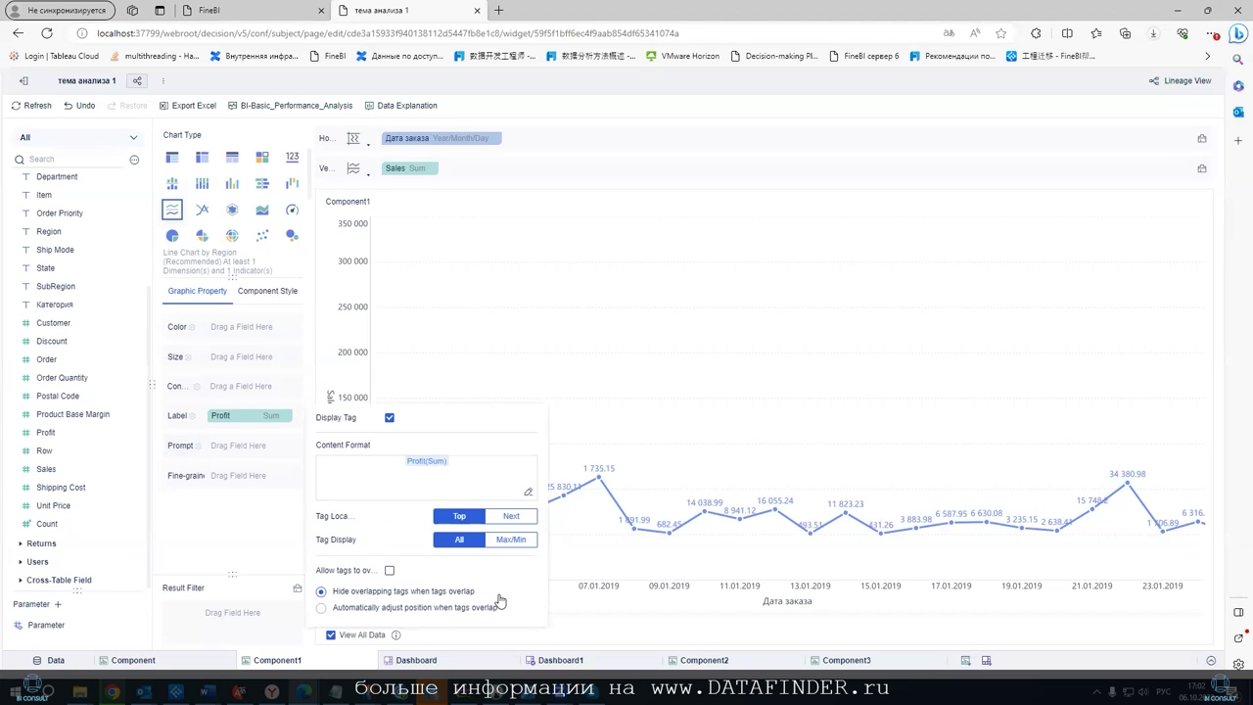
click(386, 610)
click(390, 570)
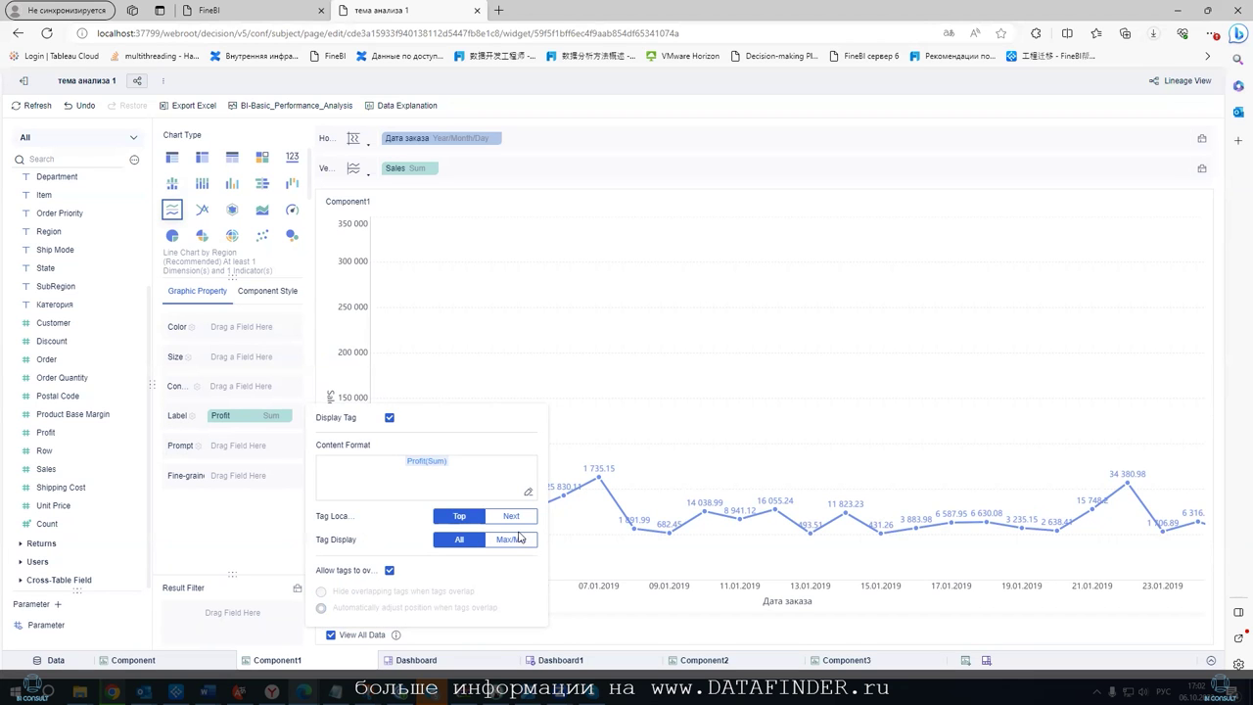
mouse_move(606, 498)
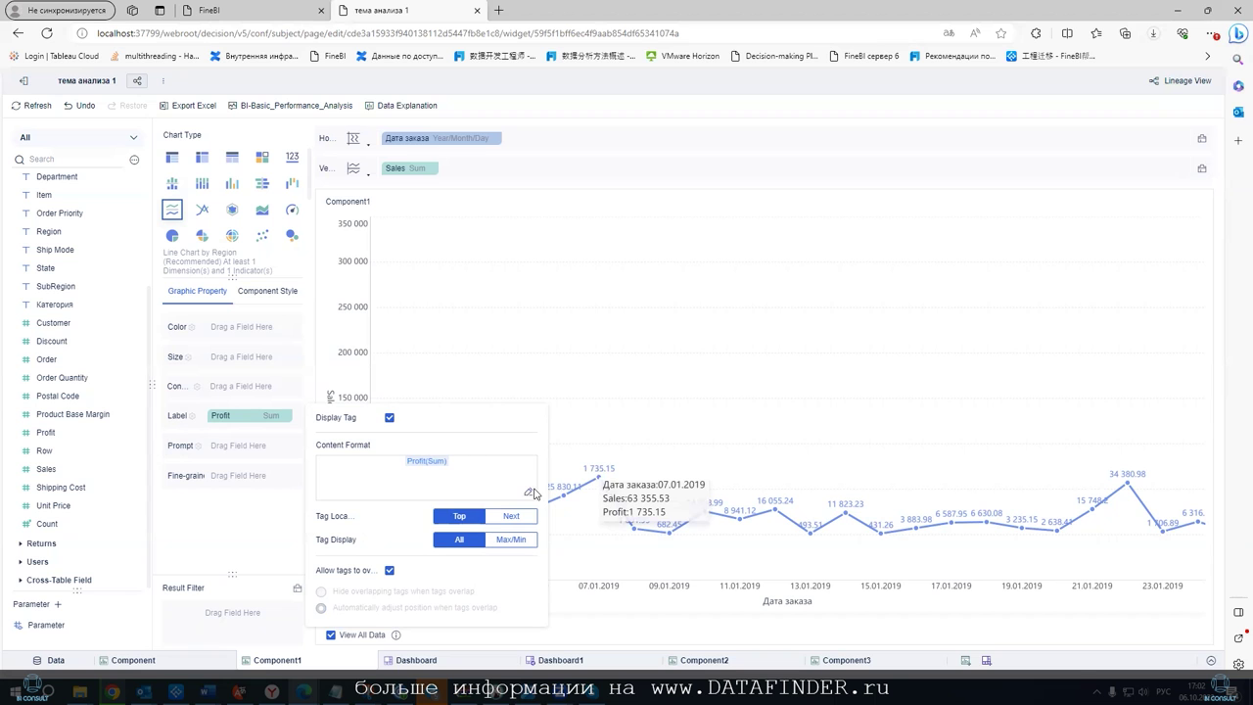
click(654, 407)
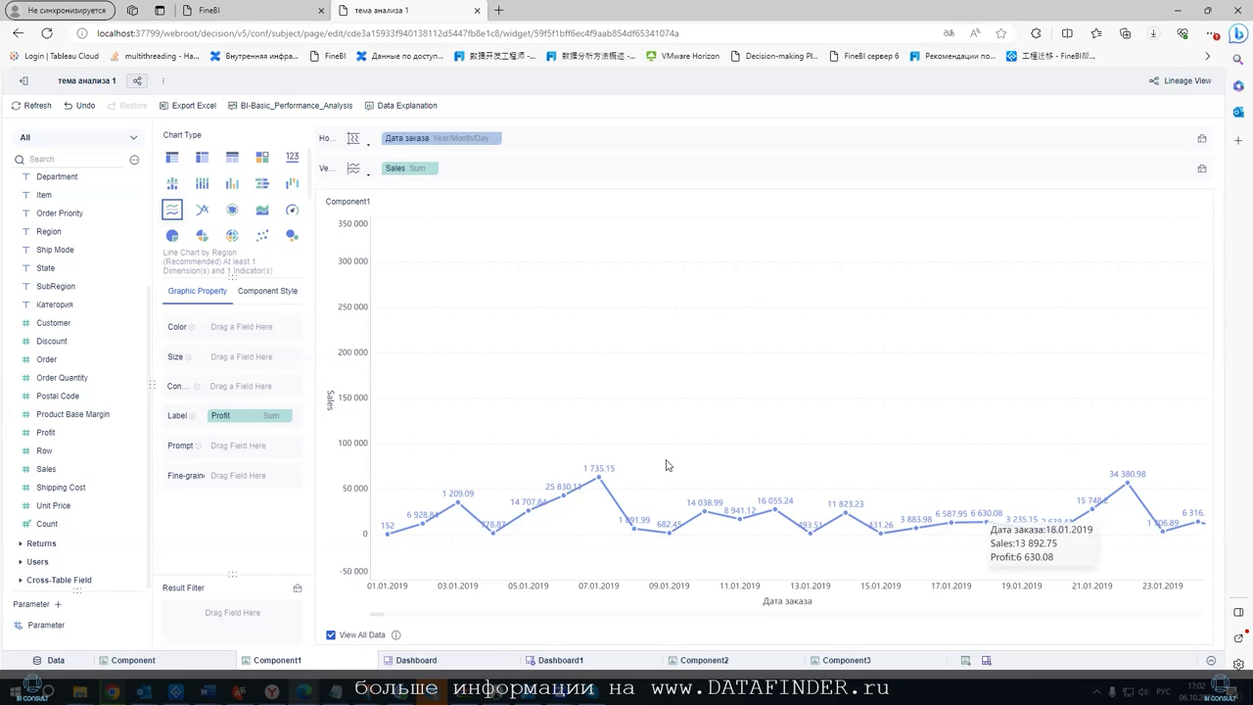
Set Component1 to Overall adaptation and its Дата заказа category axis to interval display with a custom number of 10
click(250, 294)
click(282, 456)
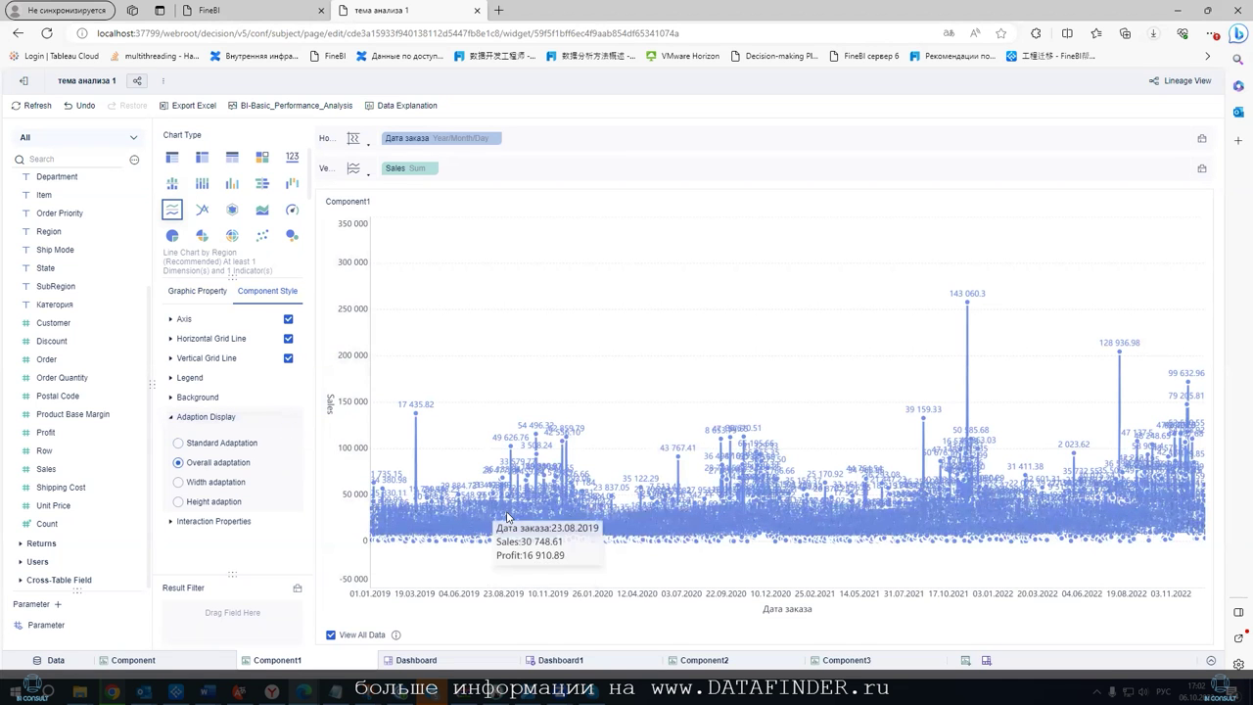
click(496, 138)
mouse_move(560, 160)
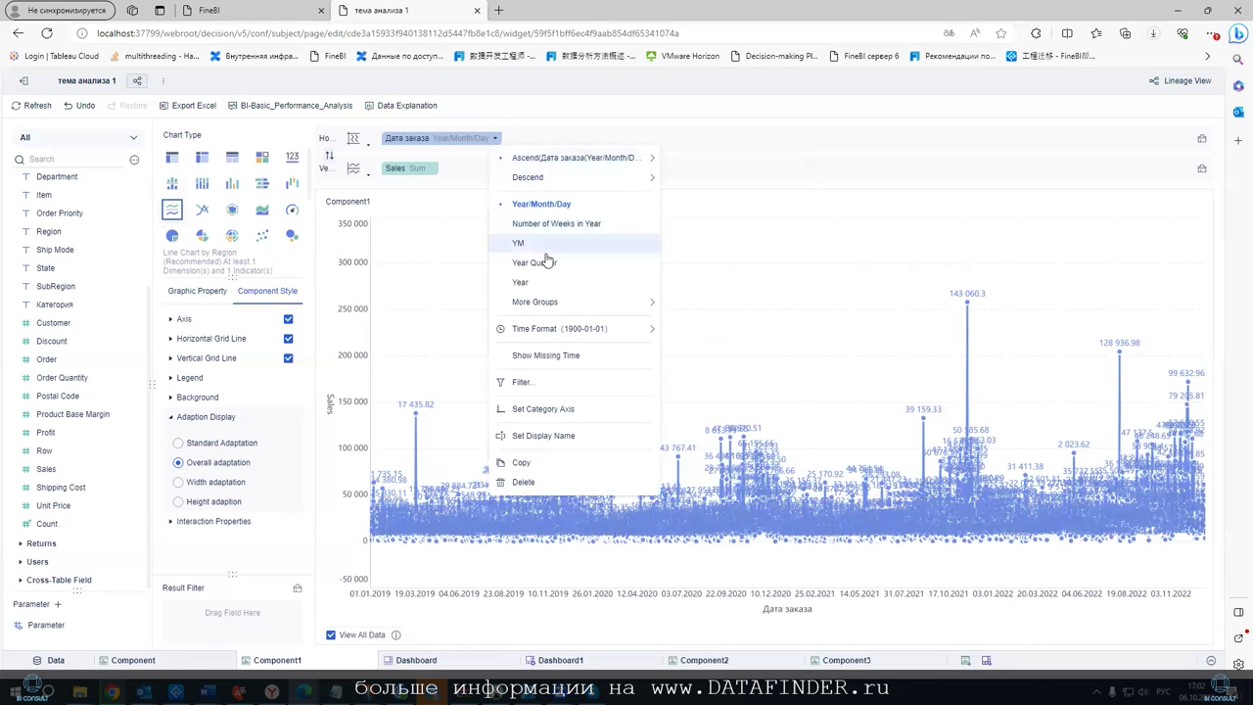
click(532, 409)
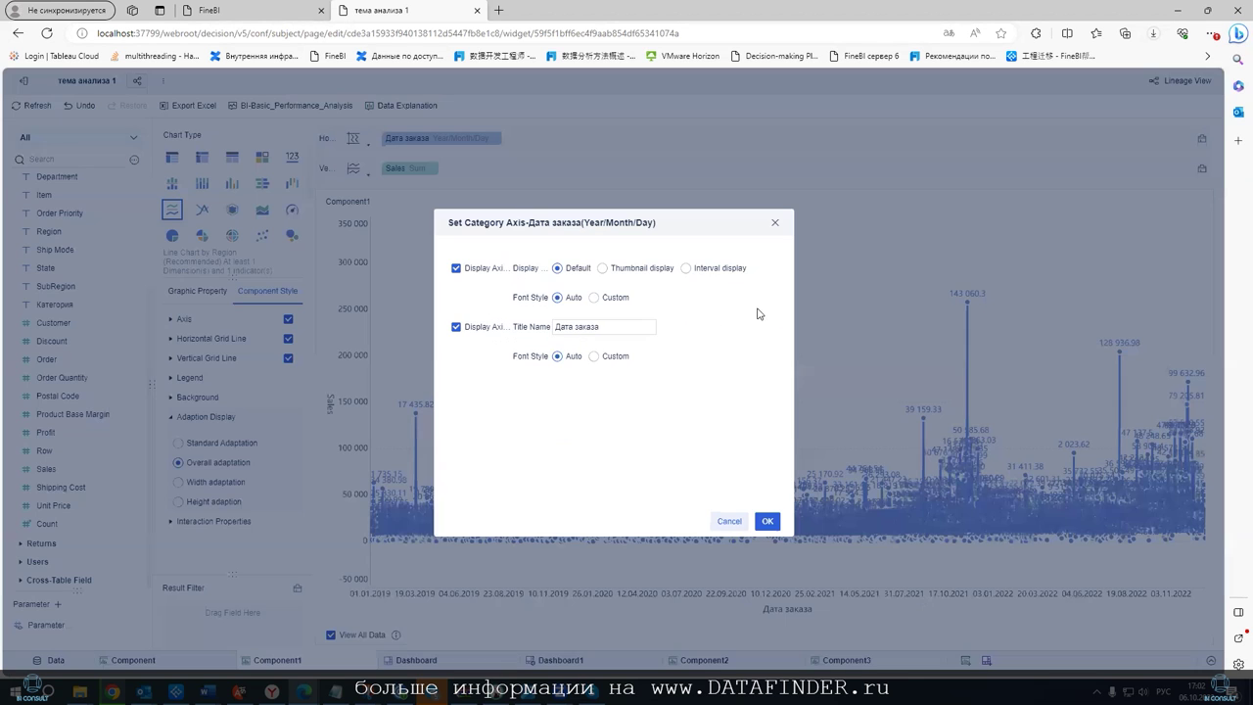
click(686, 269)
click(628, 320)
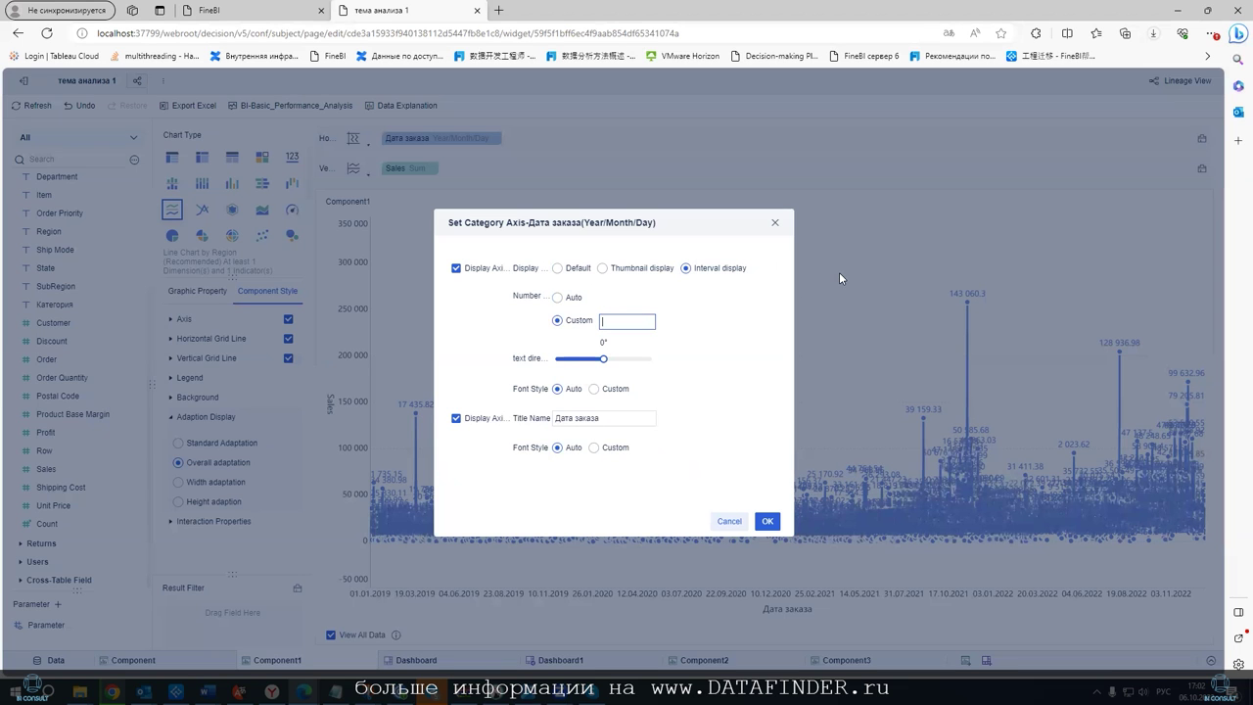
text(10)
click(767, 521)
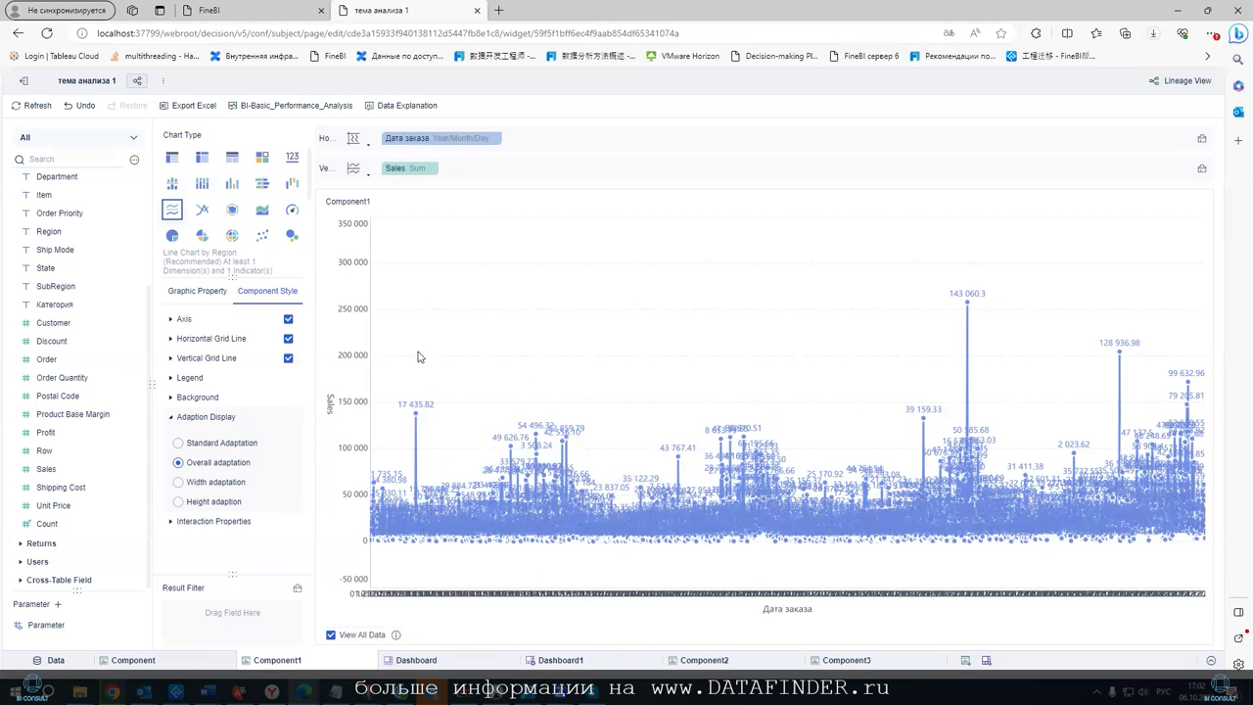
Limit the Profit labels to Max/Min, trying the Next tag location before returning it to Top
click(496, 143)
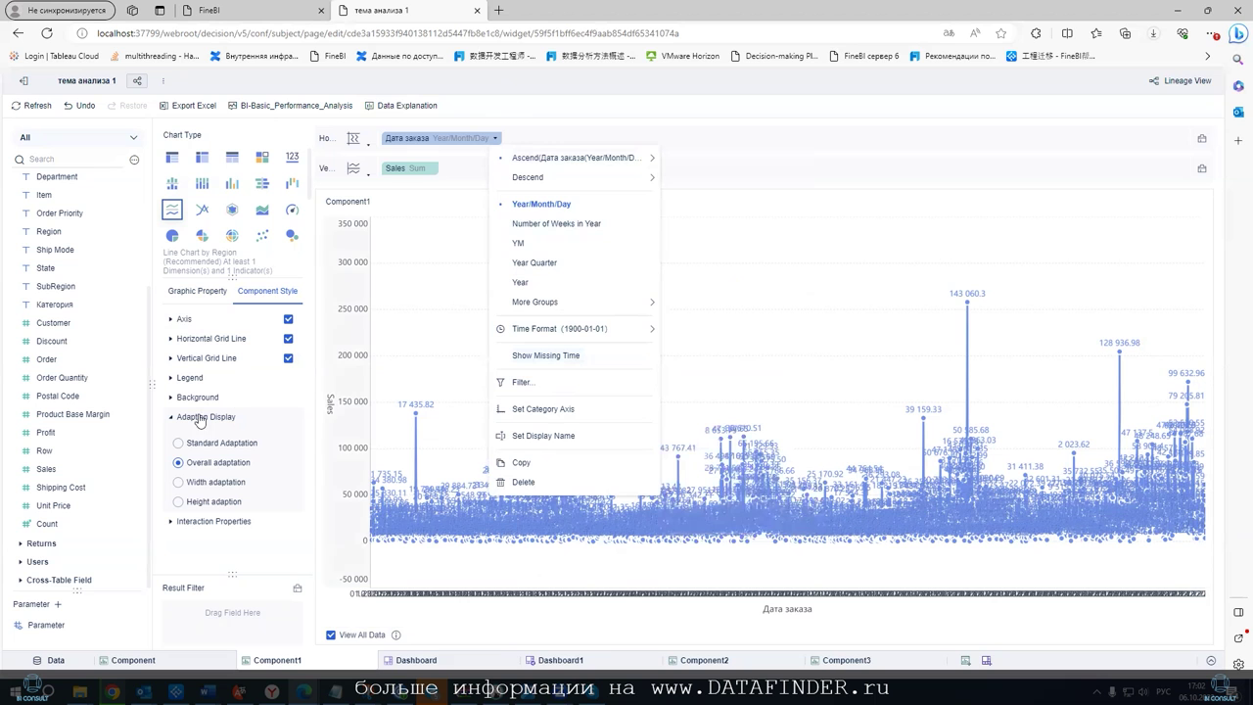
click(199, 299)
click(199, 292)
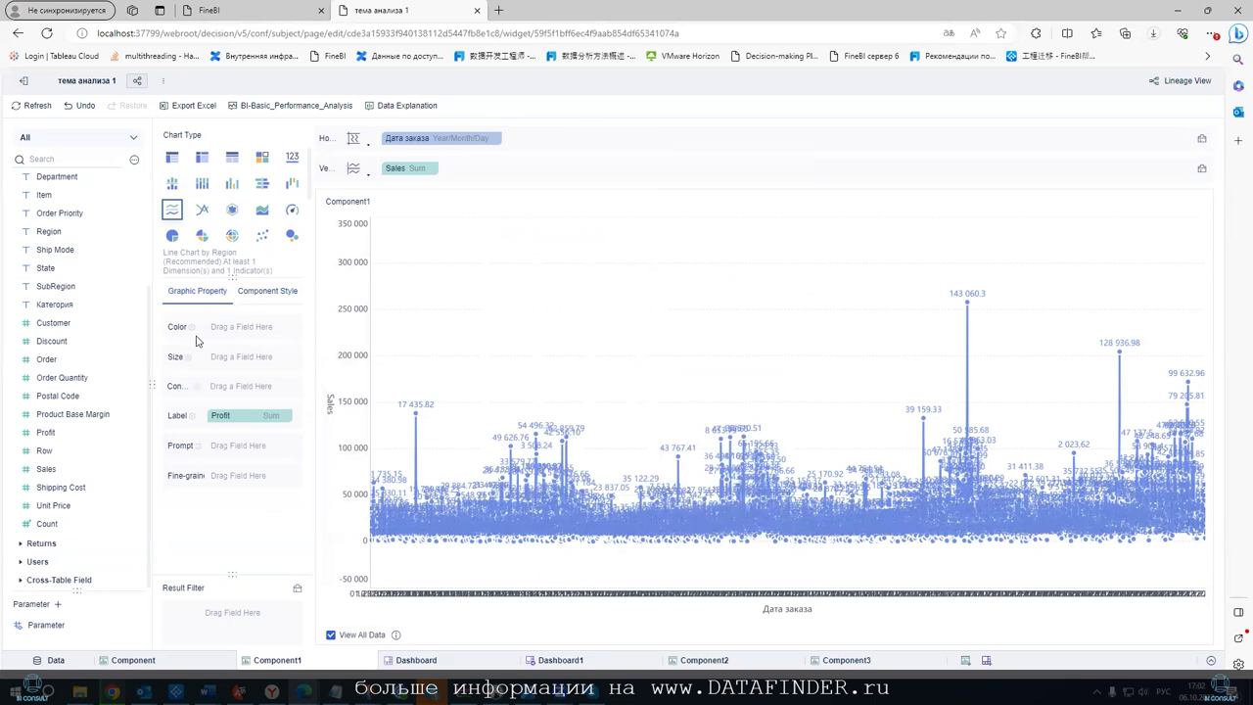
click(191, 415)
click(502, 542)
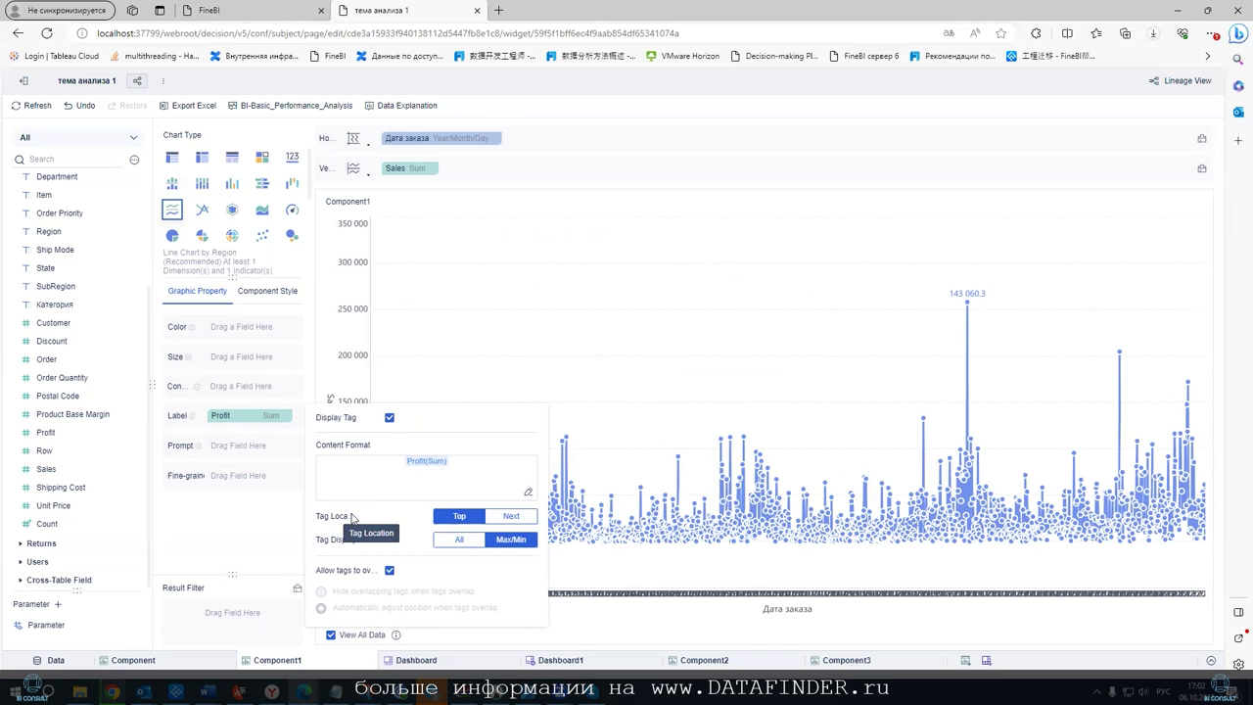
click(511, 516)
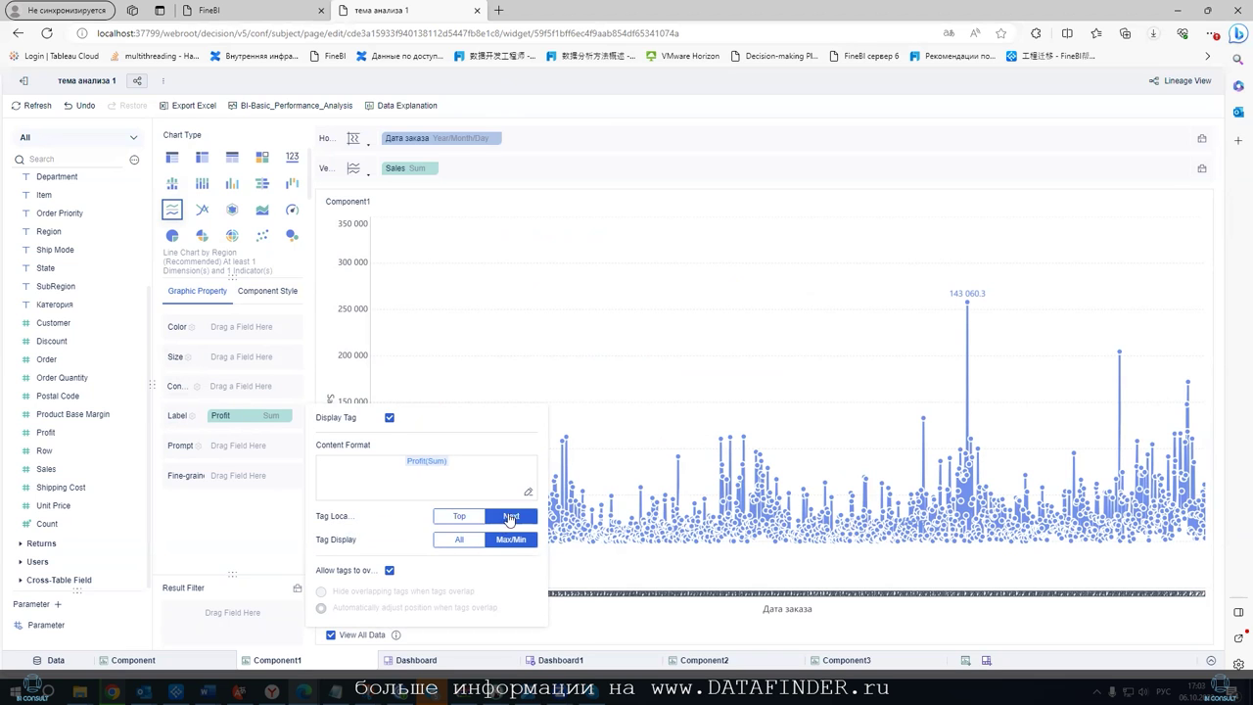
click(452, 519)
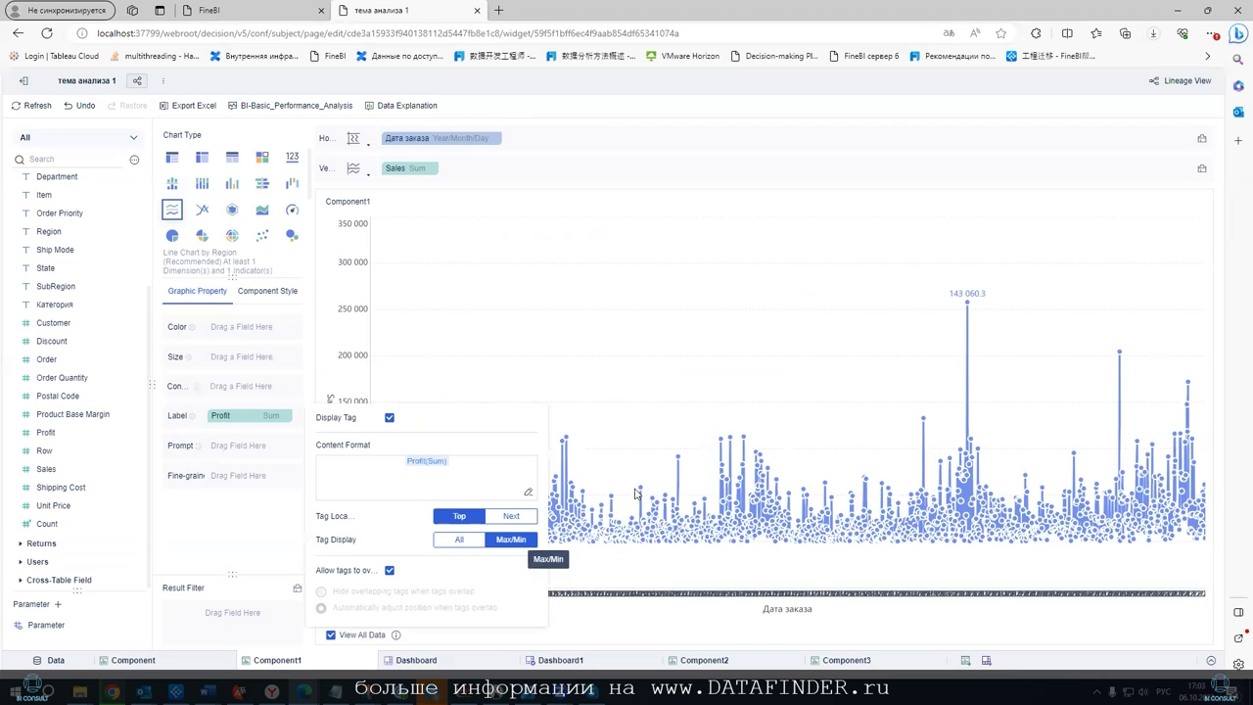
click(638, 390)
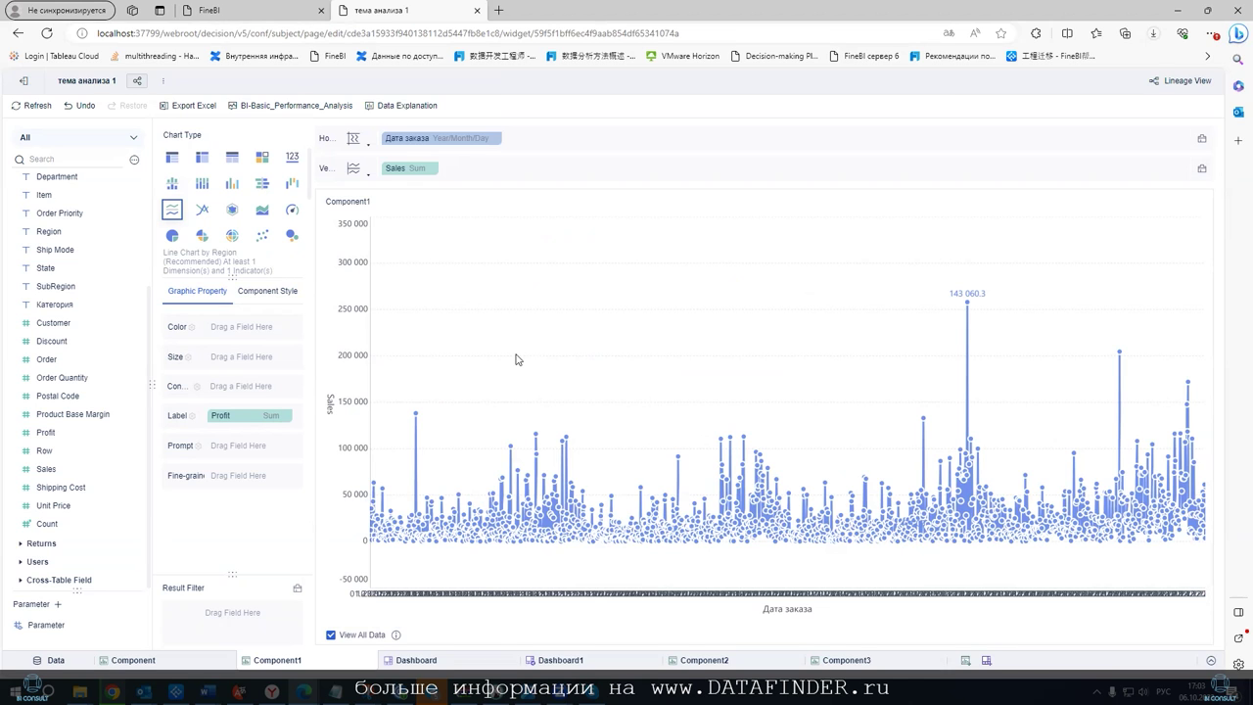
Enlarge Component1 on Dashboard over the empty area beside and below it, and open it for editing
click(417, 660)
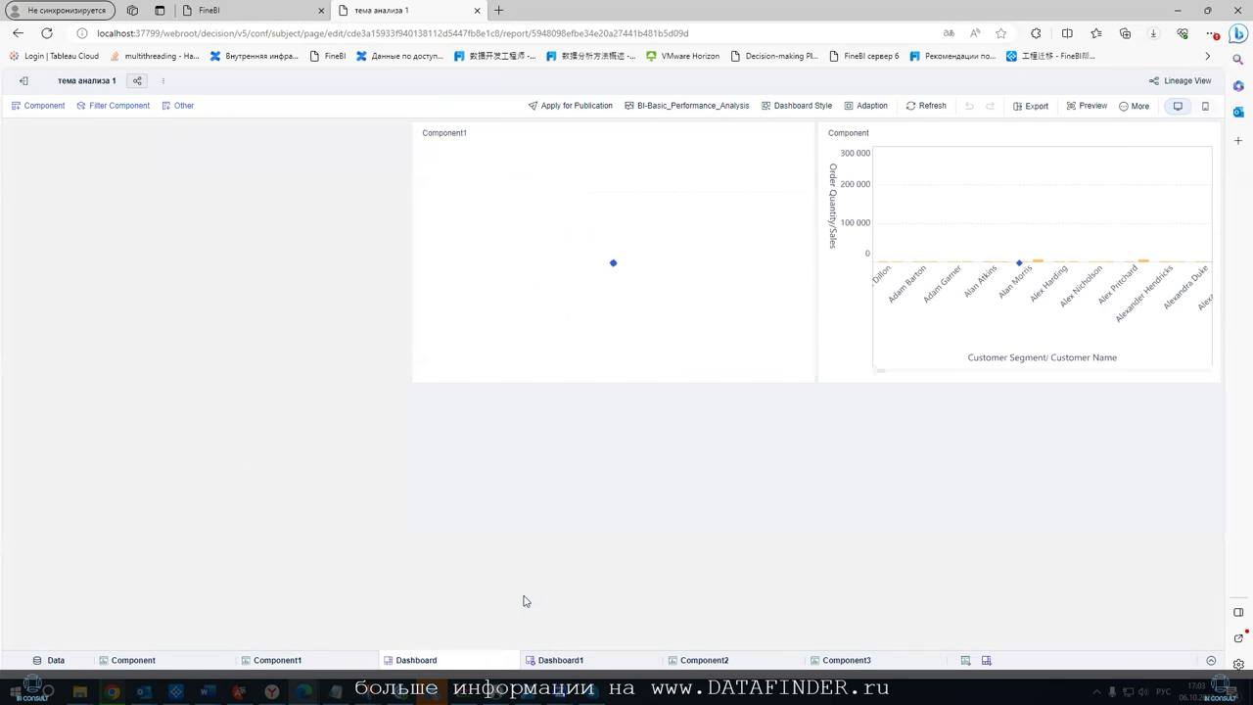
click(555, 661)
click(447, 661)
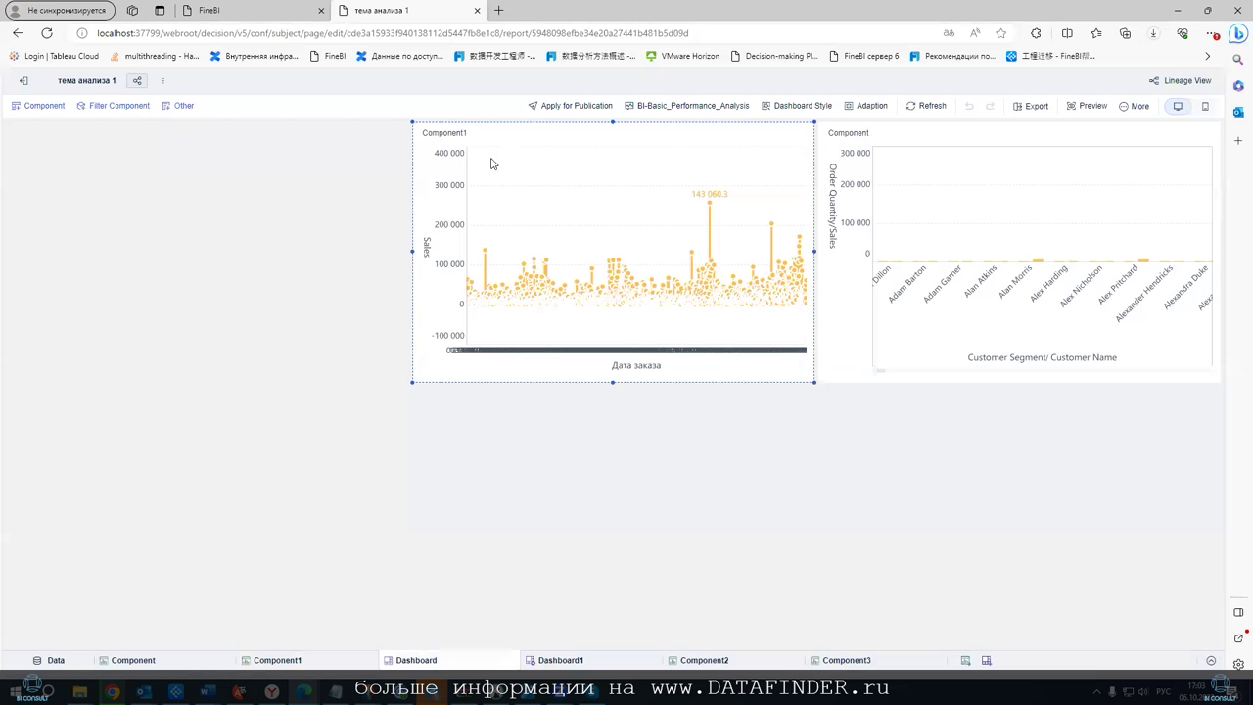
click(449, 191)
drag(411, 383, 14, 484)
drag(450, 429, 439, 408)
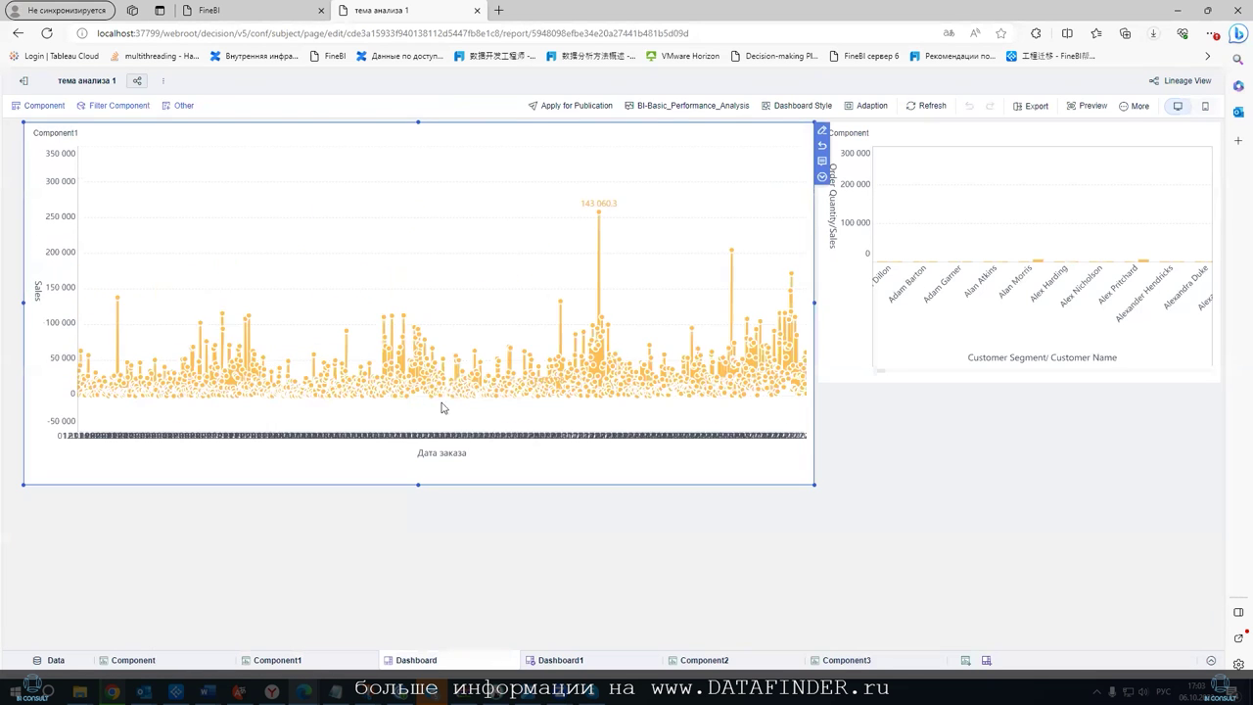
click(822, 132)
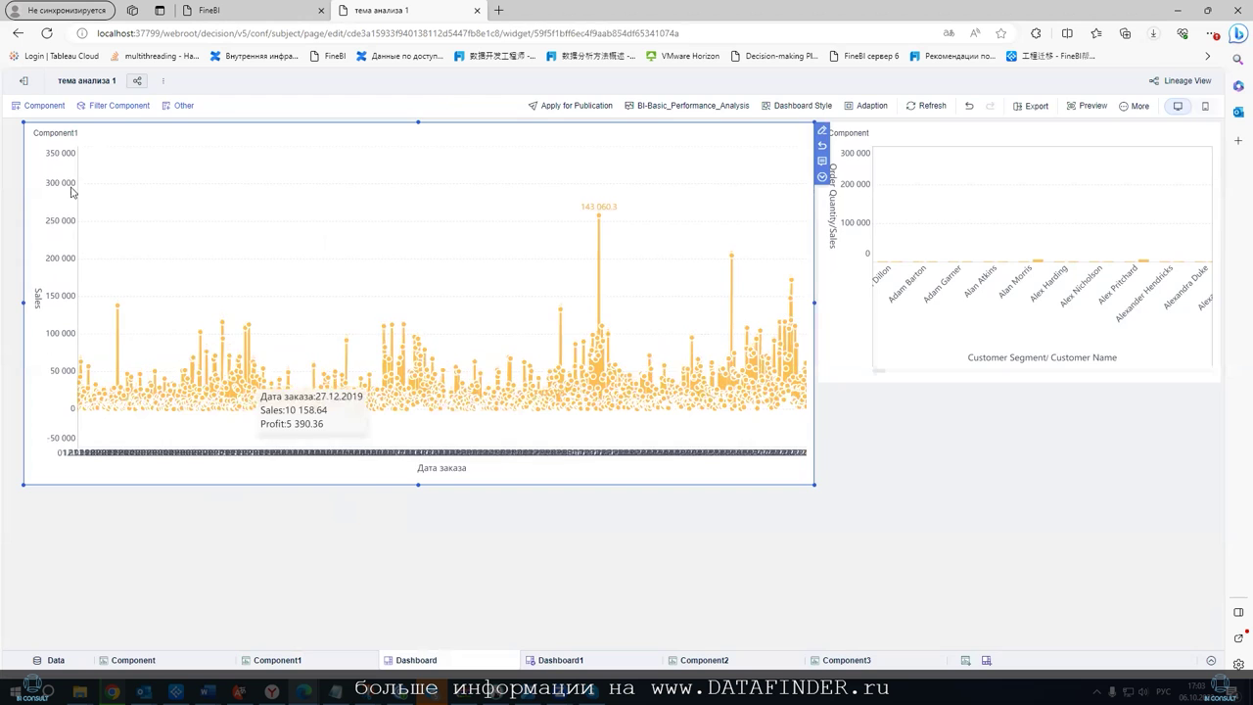
Set Component1's Дата заказа category axis to Thumbnail display and widen the component to Dashboard's left edge
click(495, 138)
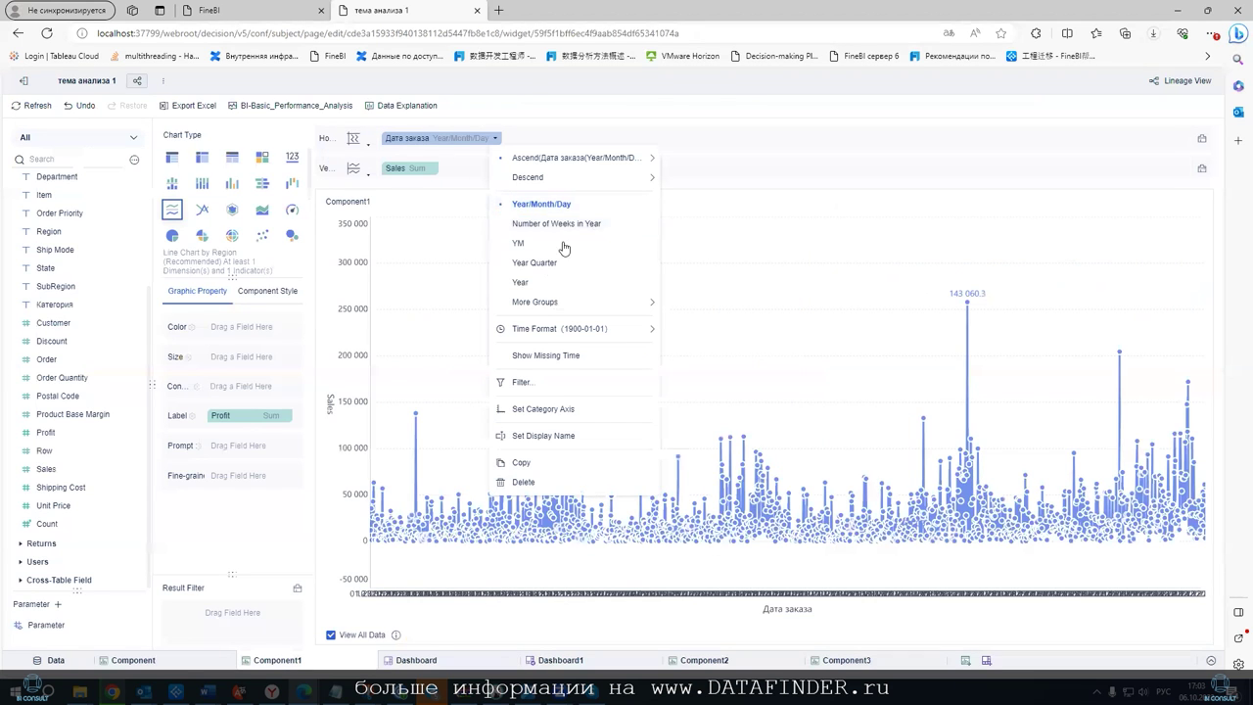
click(537, 409)
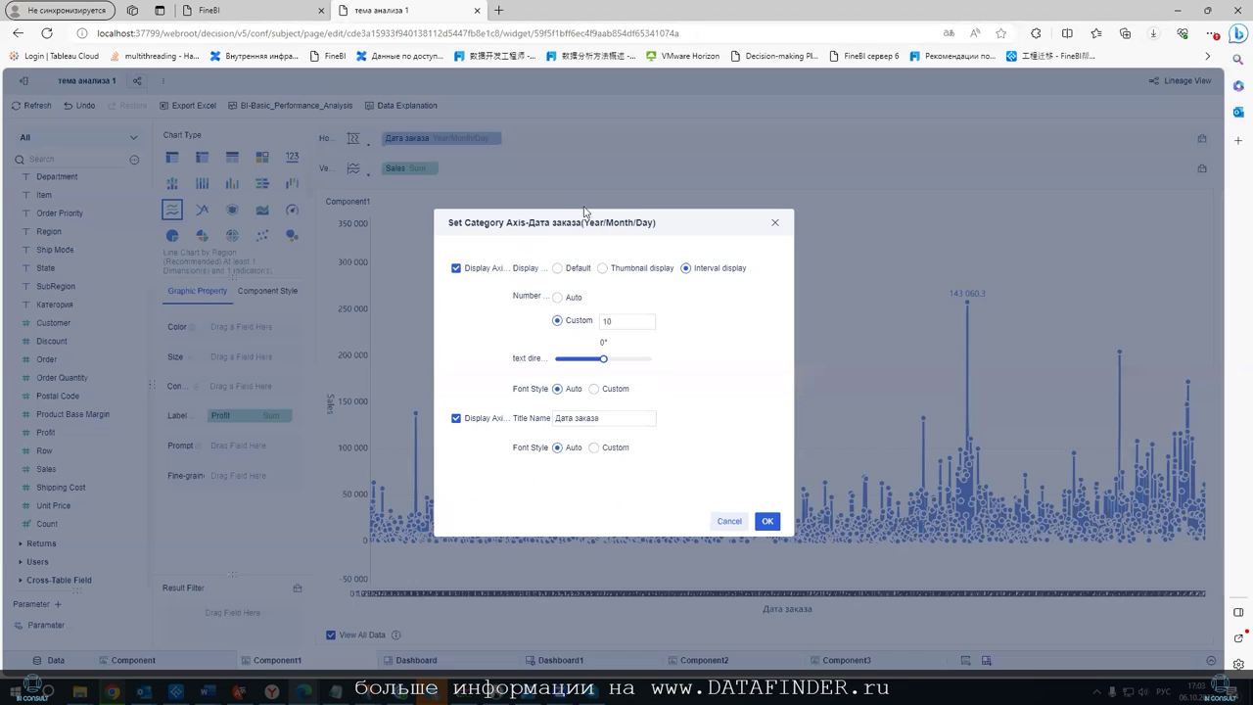
click(627, 269)
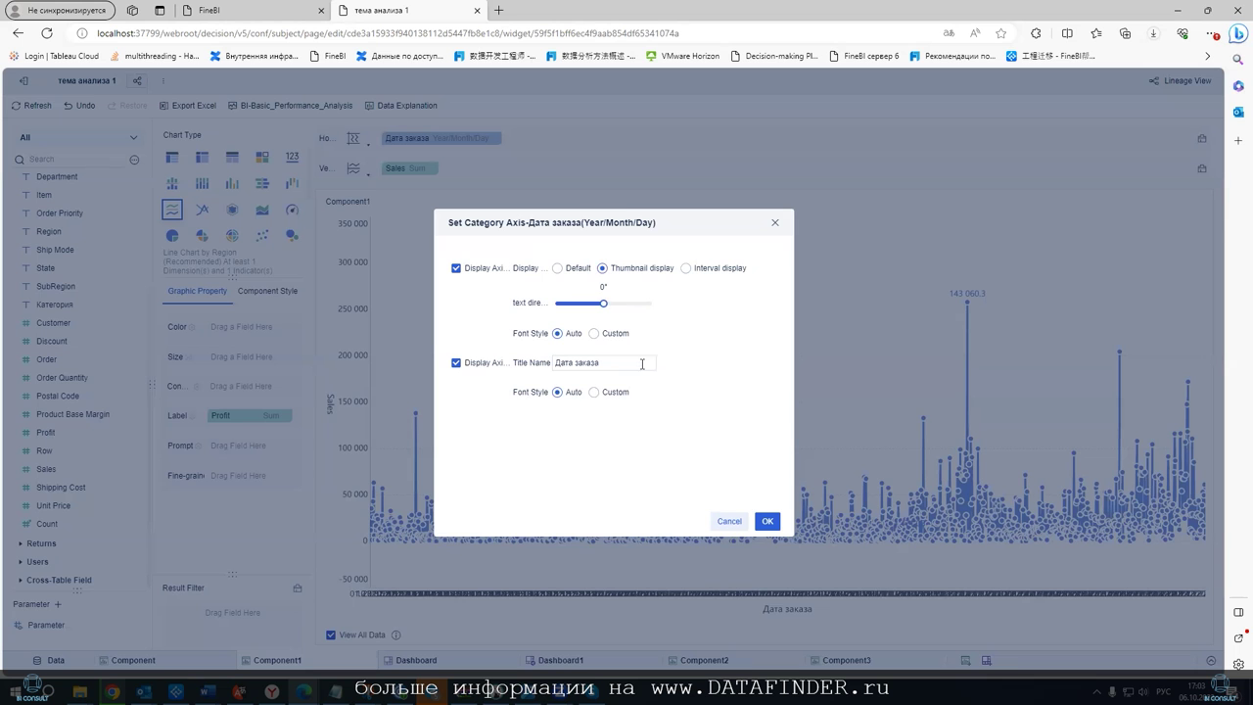
click(767, 521)
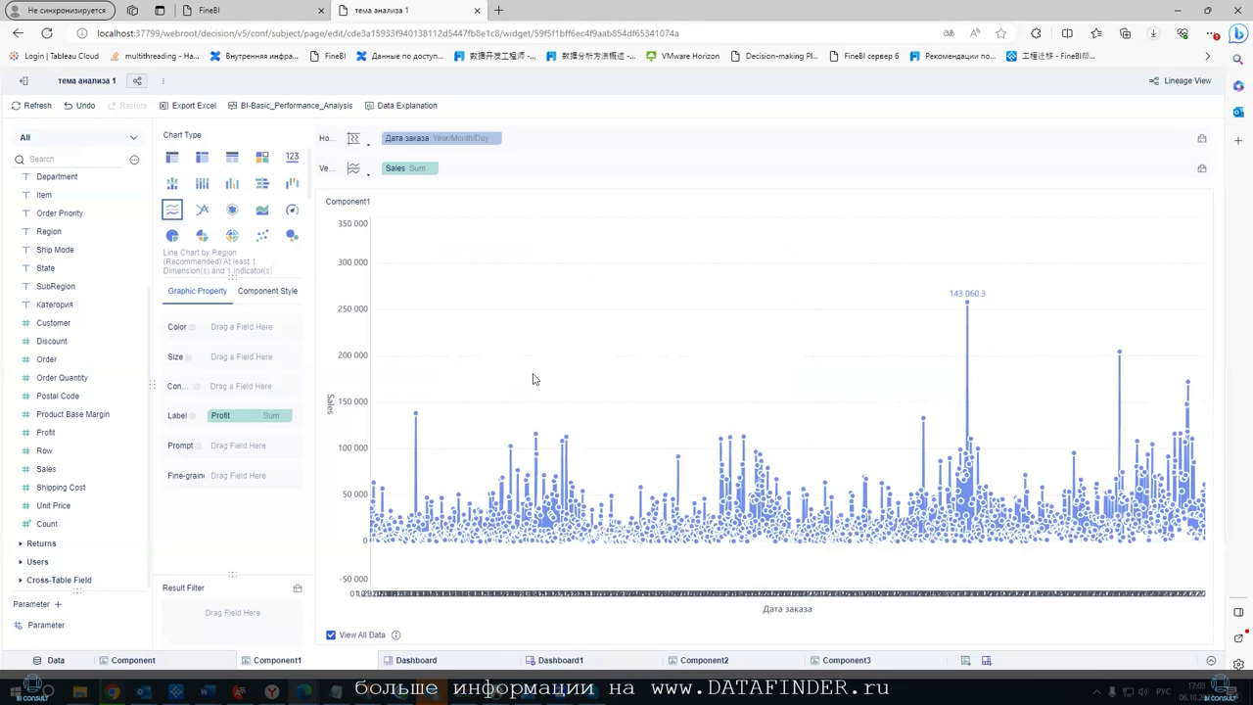
click(441, 661)
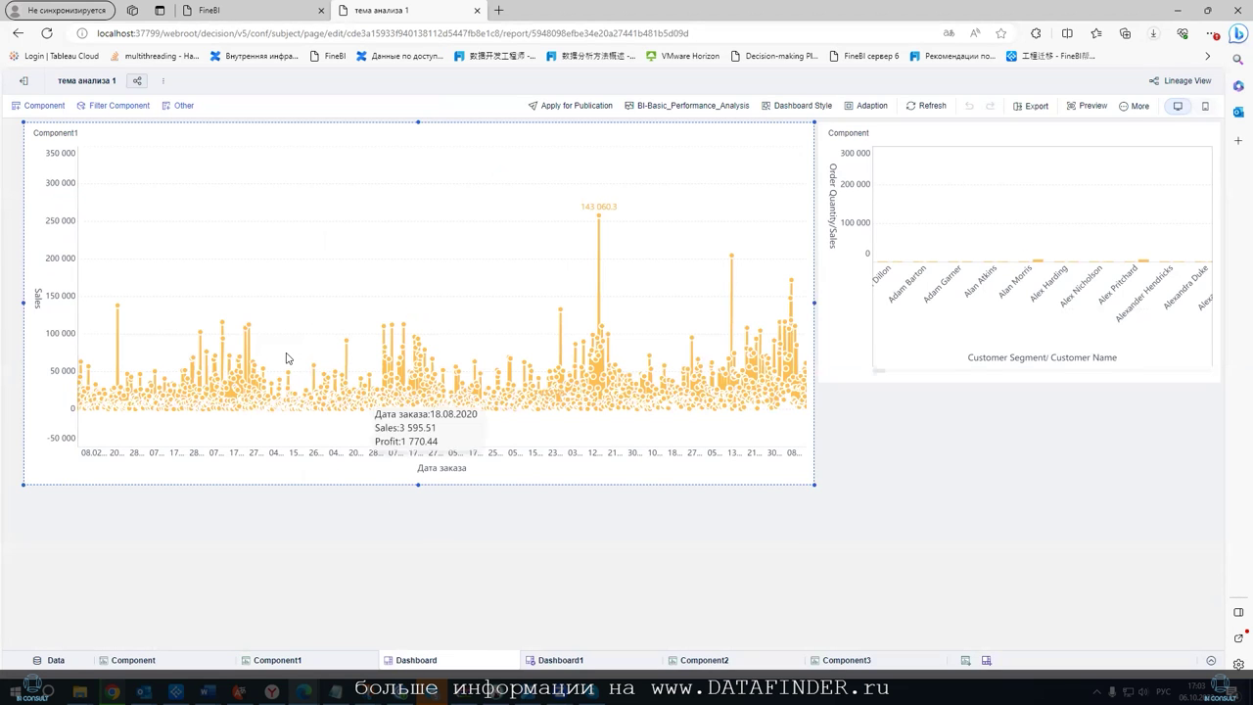
drag(24, 306, 7, 318)
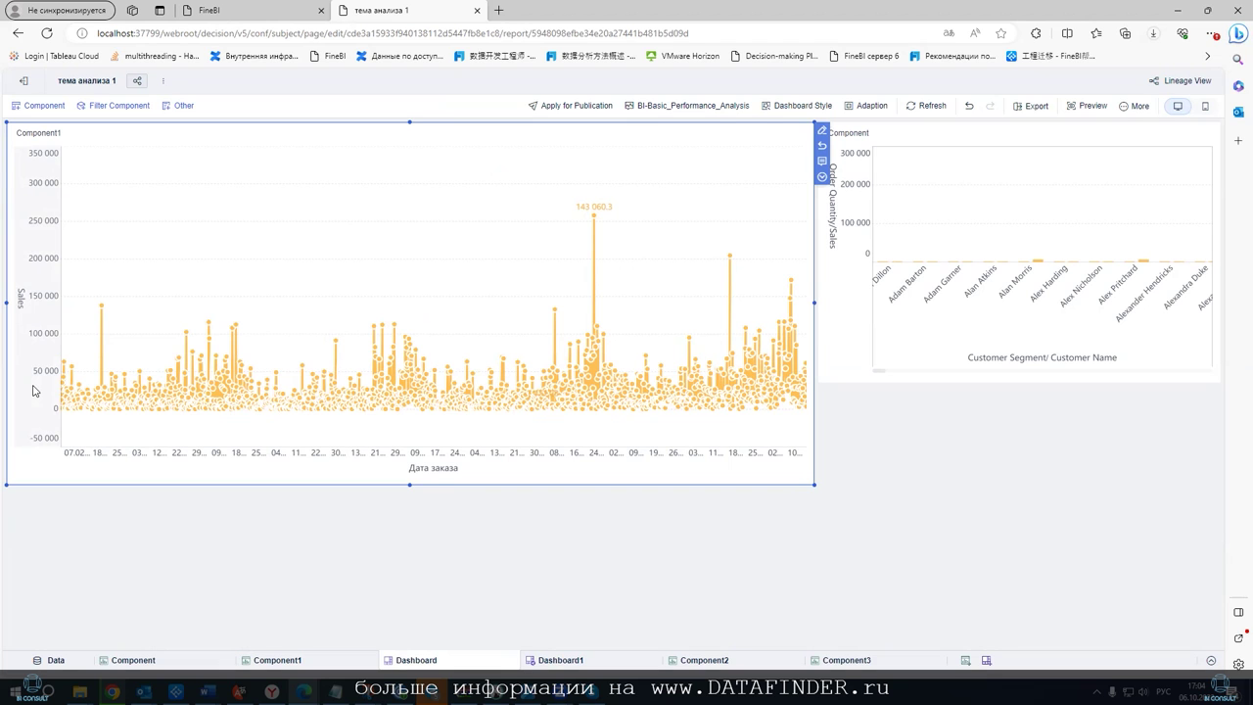
Switch to the FineBI home tab, sign out and log in using the saved administrator username and password
click(294, 11)
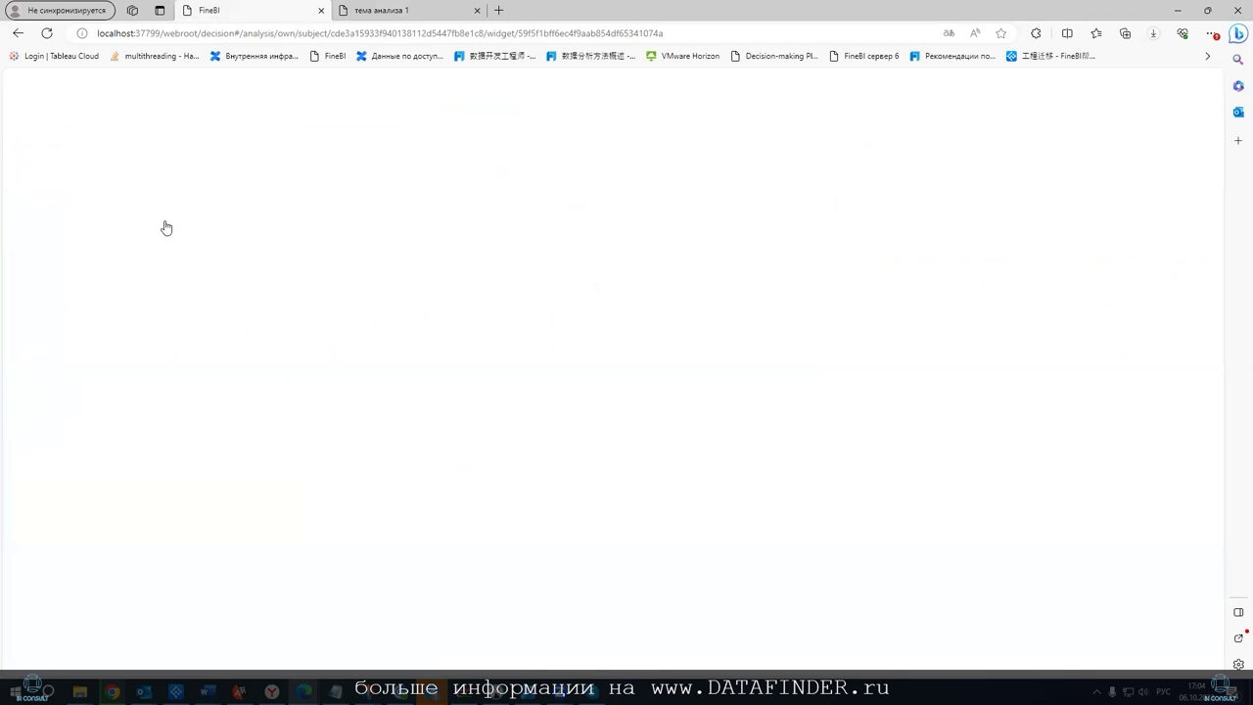
click(24, 240)
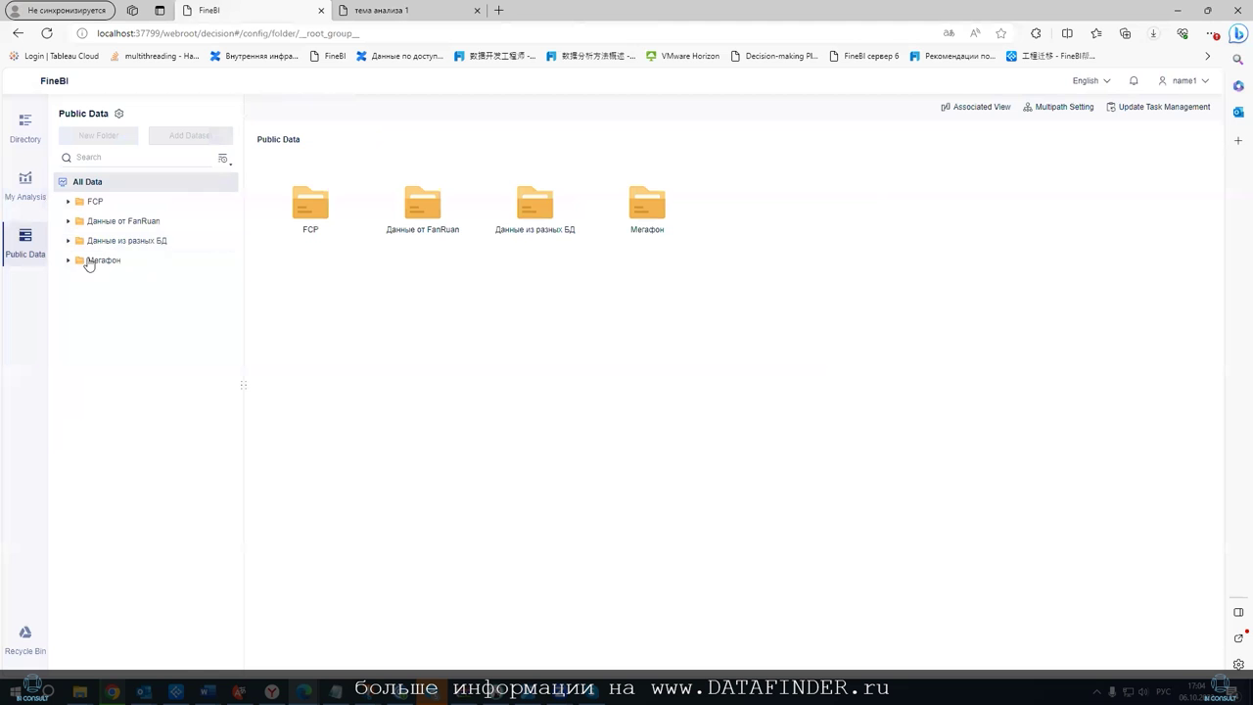
click(1200, 86)
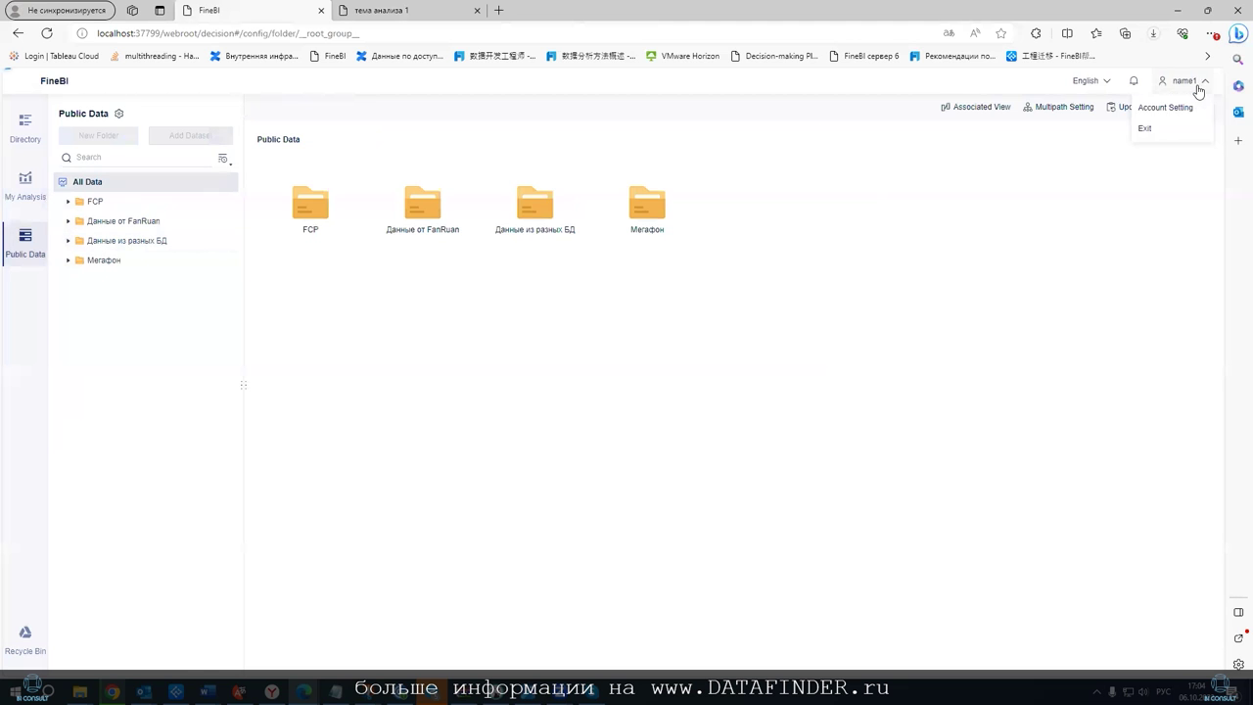
click(1165, 131)
click(740, 294)
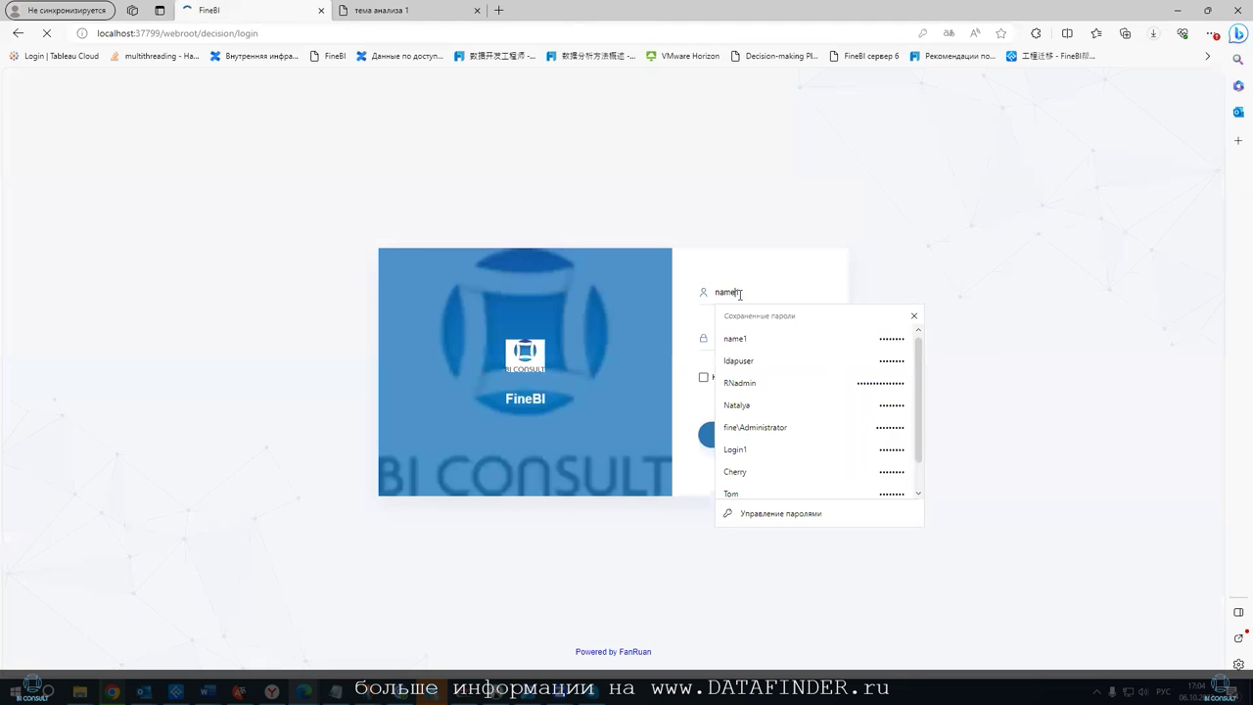
click(746, 383)
click(735, 440)
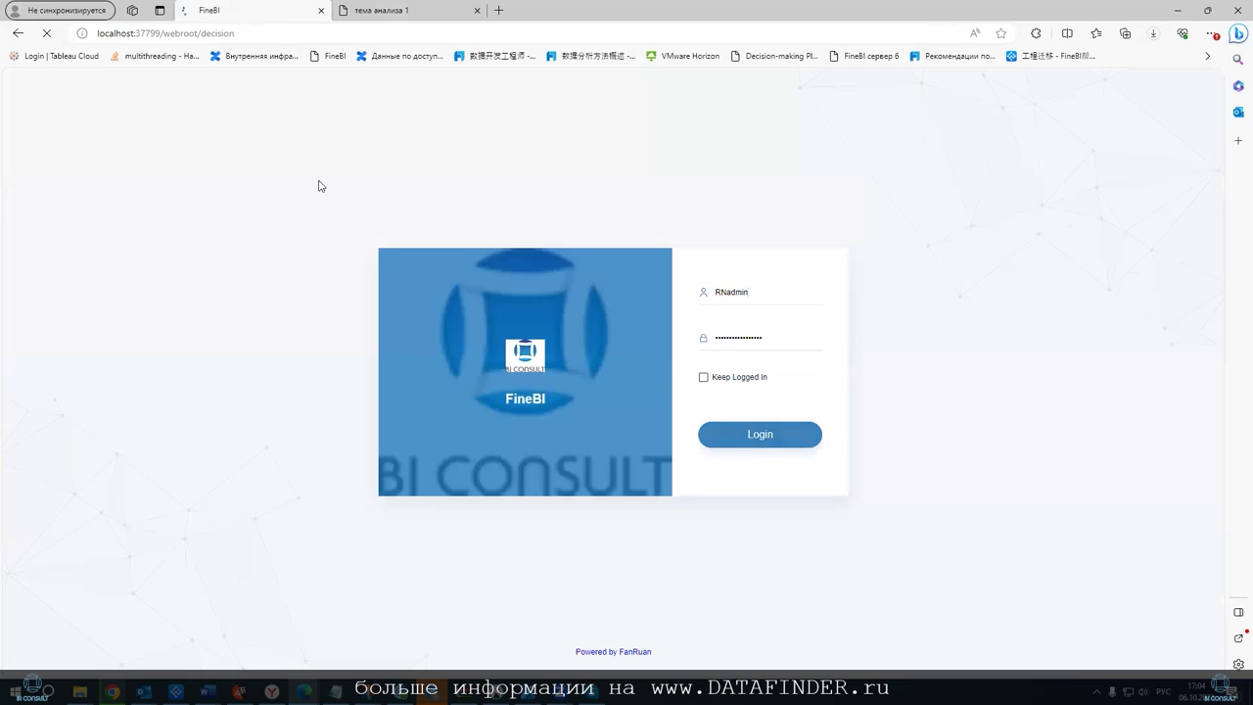
Open Public Data and view the property setting for new basic tables, leaving it without changes
click(23, 241)
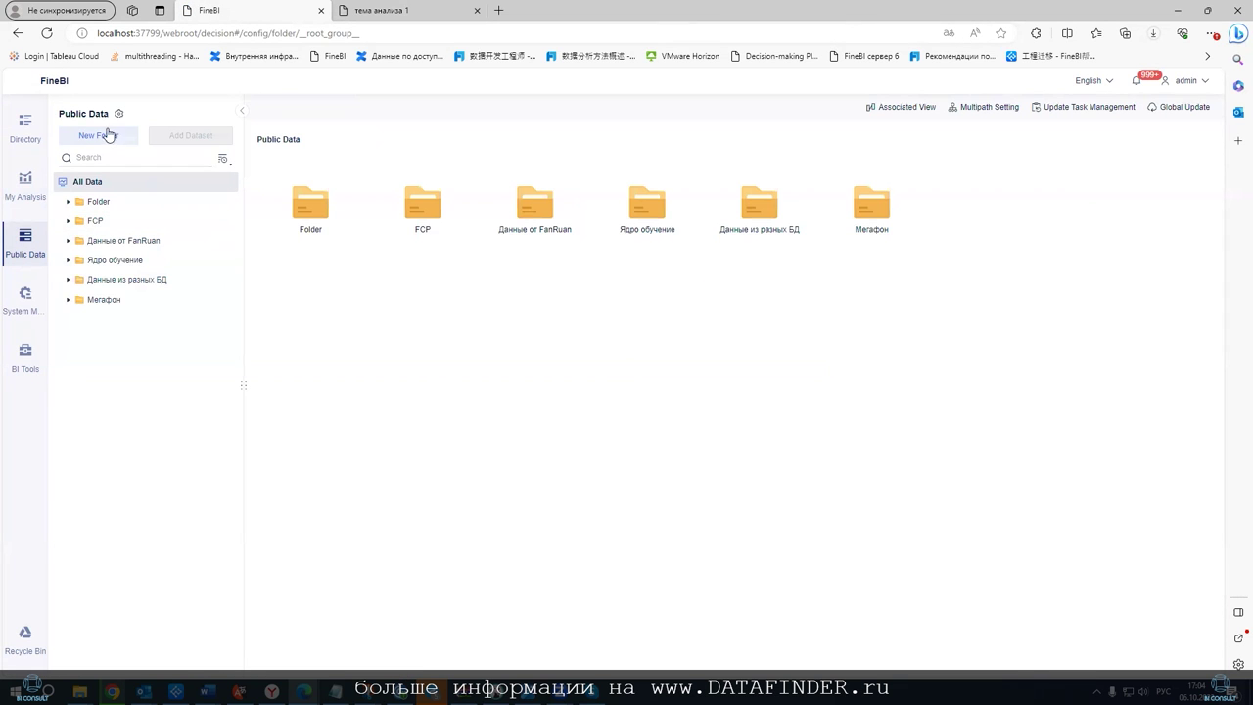
click(119, 114)
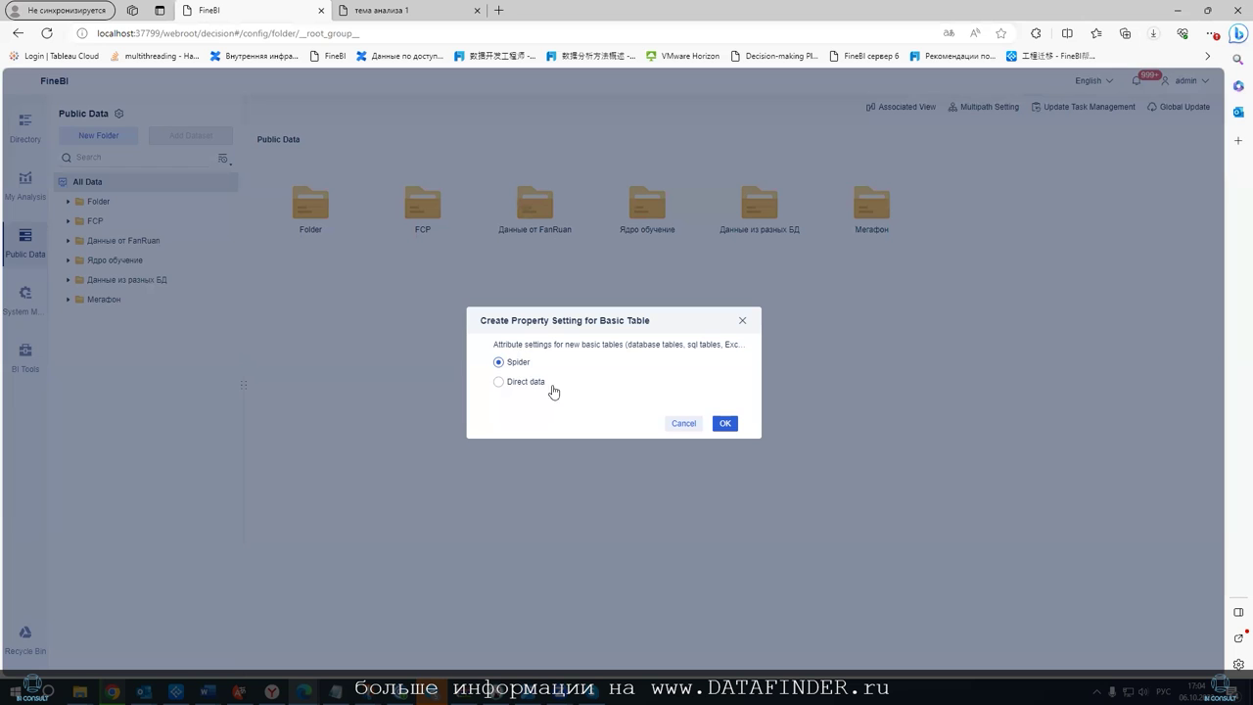
click(683, 423)
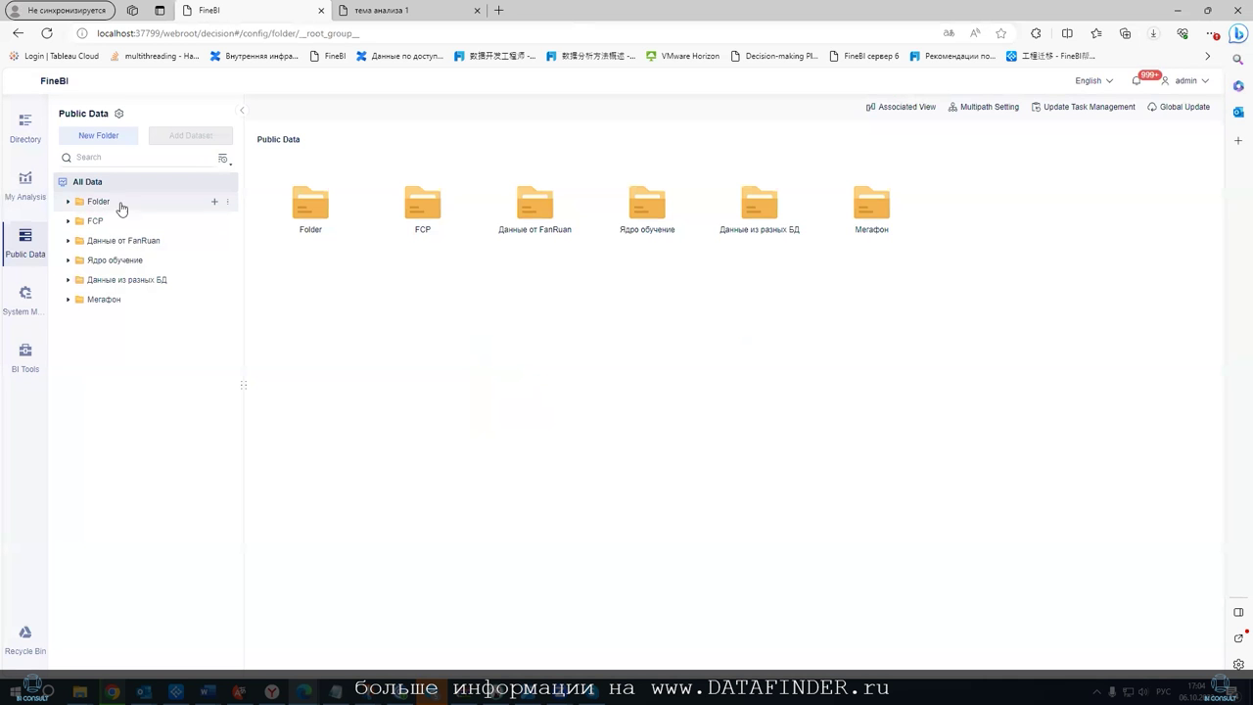
Expand the folder Данные из разных БД and open its Postgres subfolder
click(119, 280)
click(68, 280)
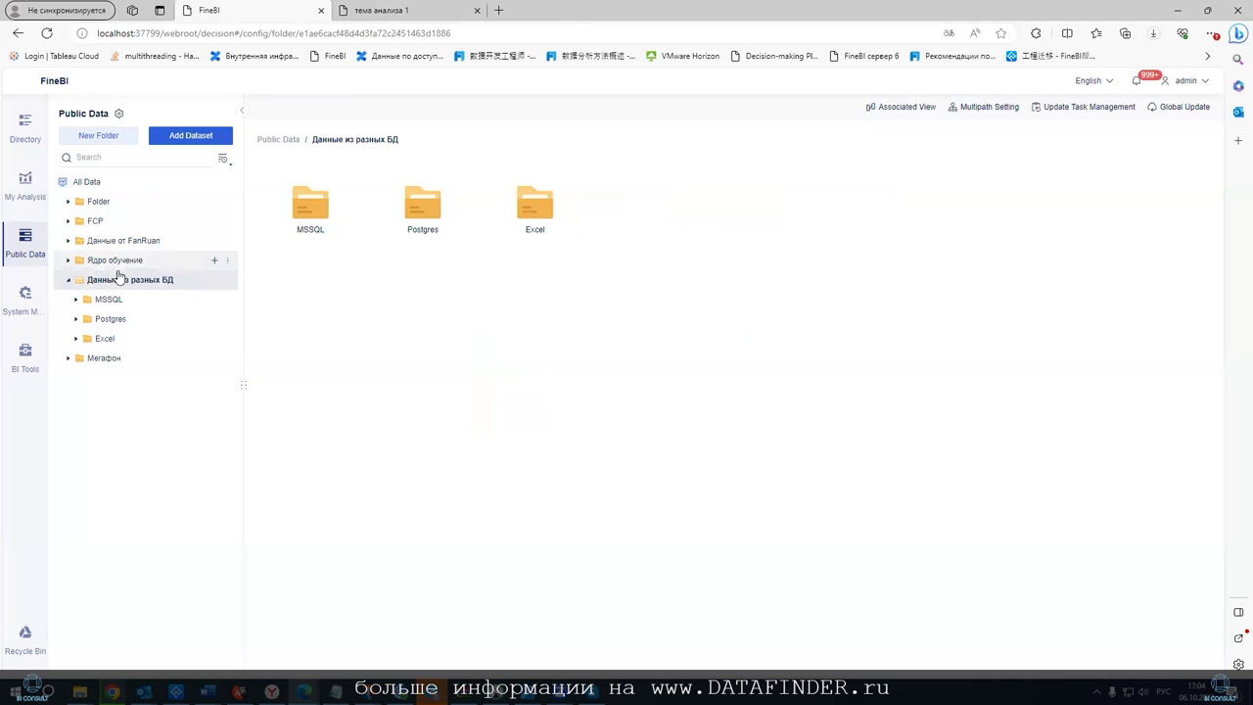
click(110, 319)
Try to add a database table to the Postgres folder from the Postges158_1 and Posgres158 connections
click(186, 137)
click(186, 158)
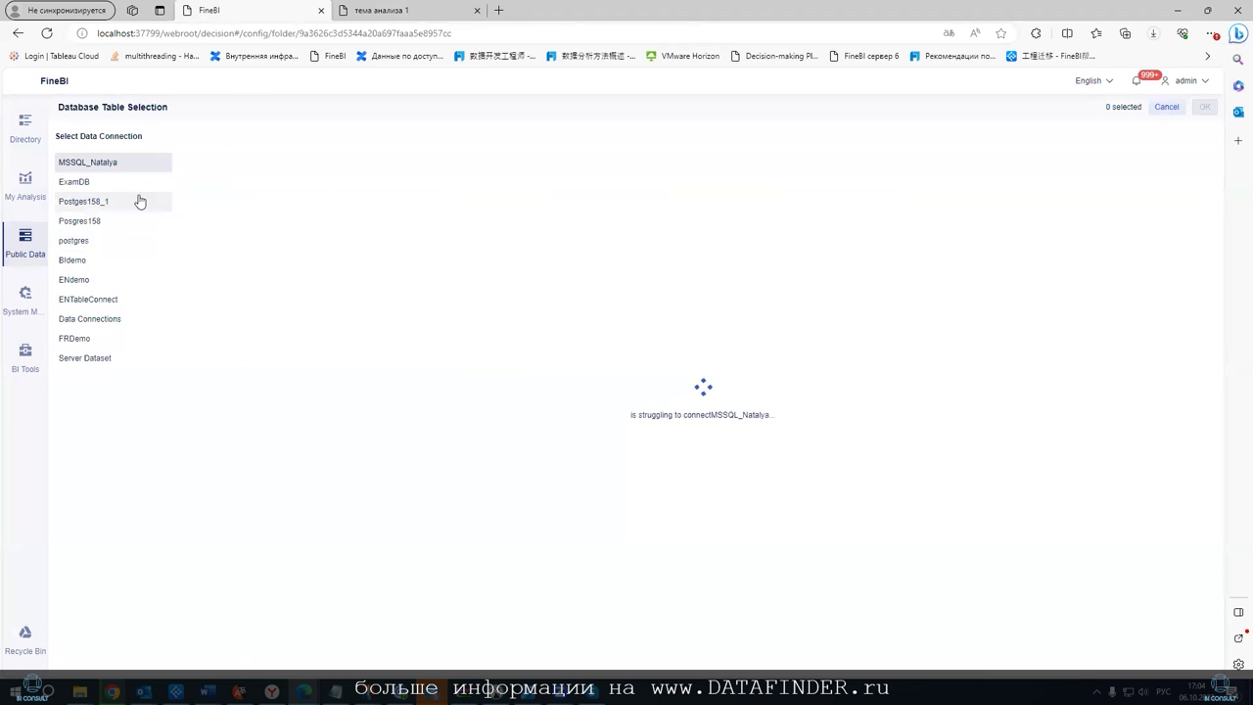
click(92, 202)
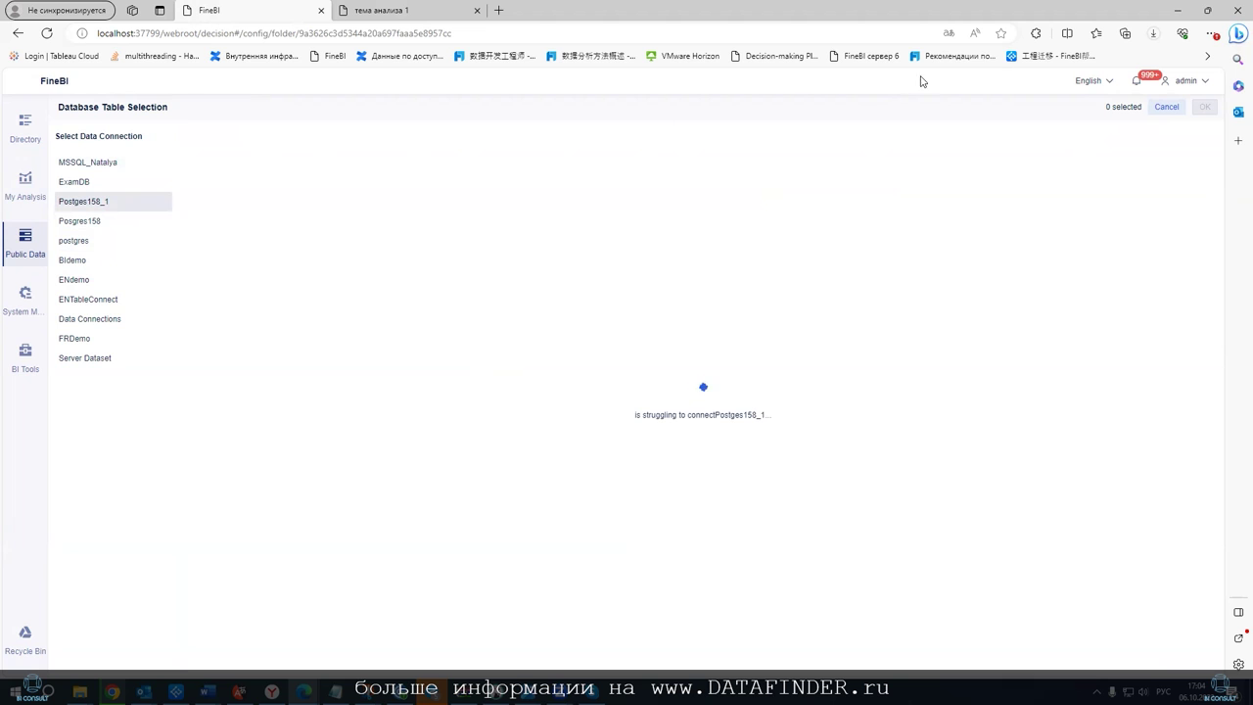
click(107, 221)
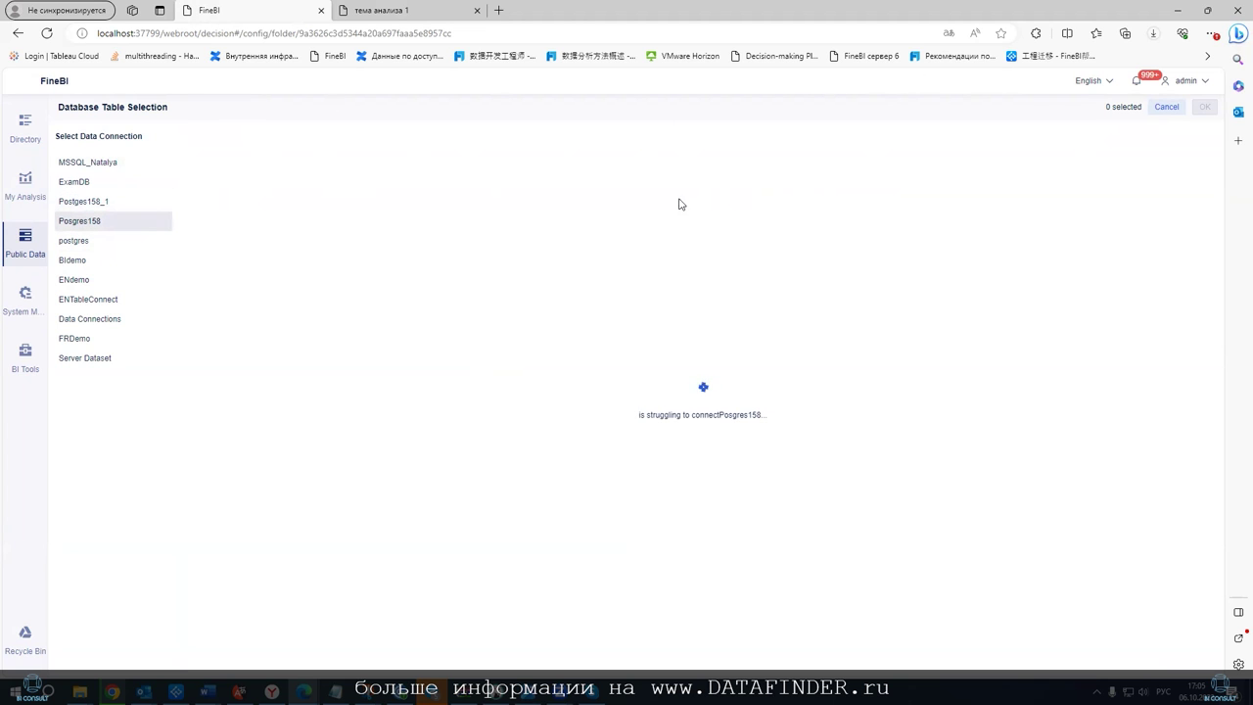
click(1166, 110)
View the form for adding an SQL dataset to the Postgres folder and cancel it
mouse_move(153, 141)
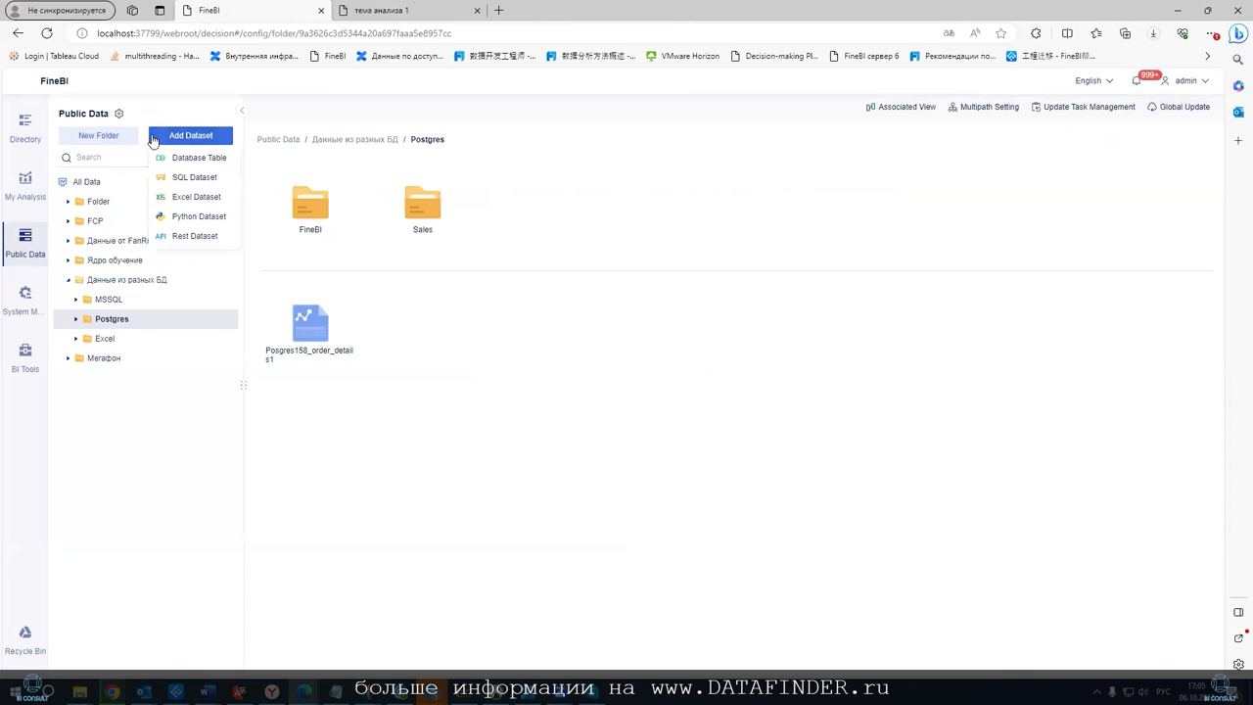
click(198, 177)
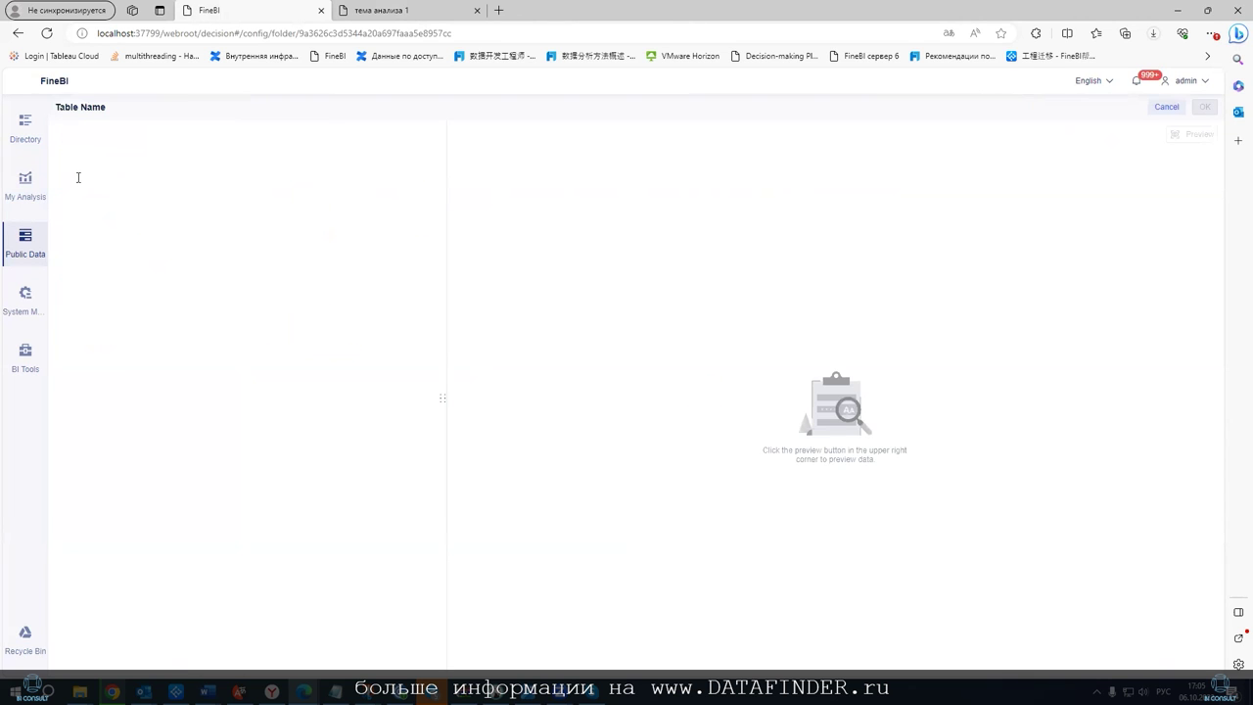
click(1166, 109)
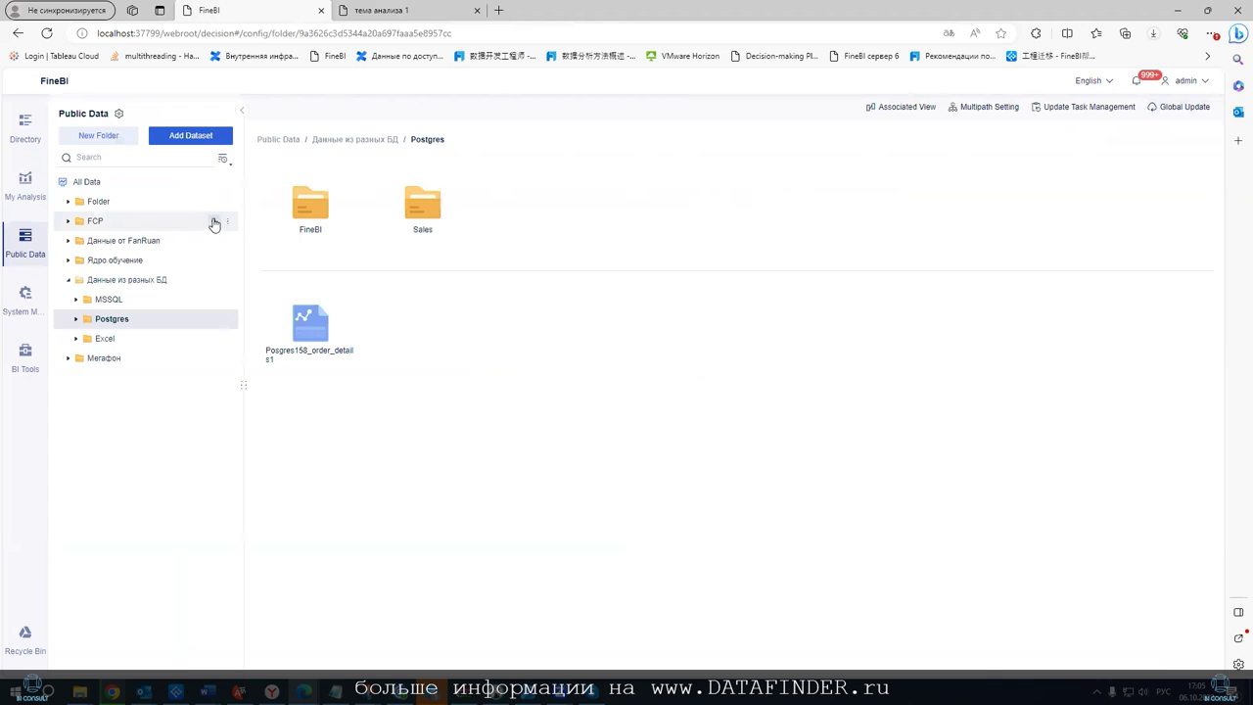
Open the single-table update settings of Posgres158_orders_fine, stored in the FineBI subfolder of Postgres
click(77, 320)
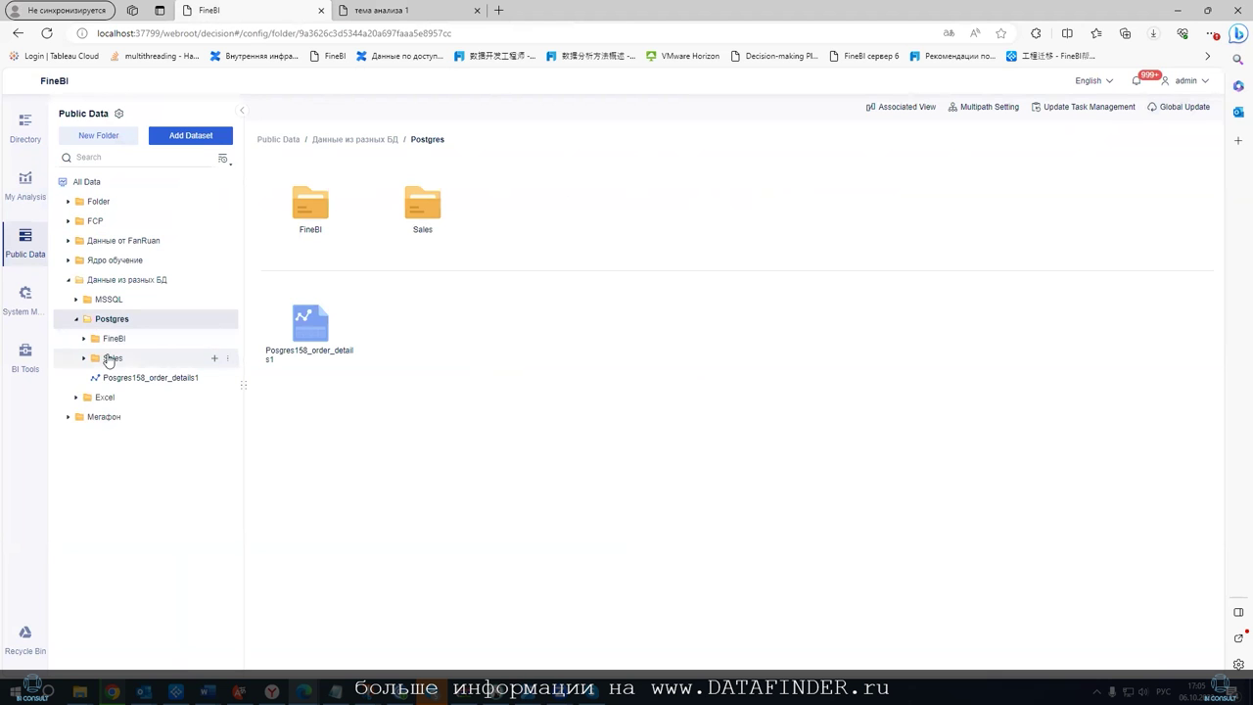
click(85, 337)
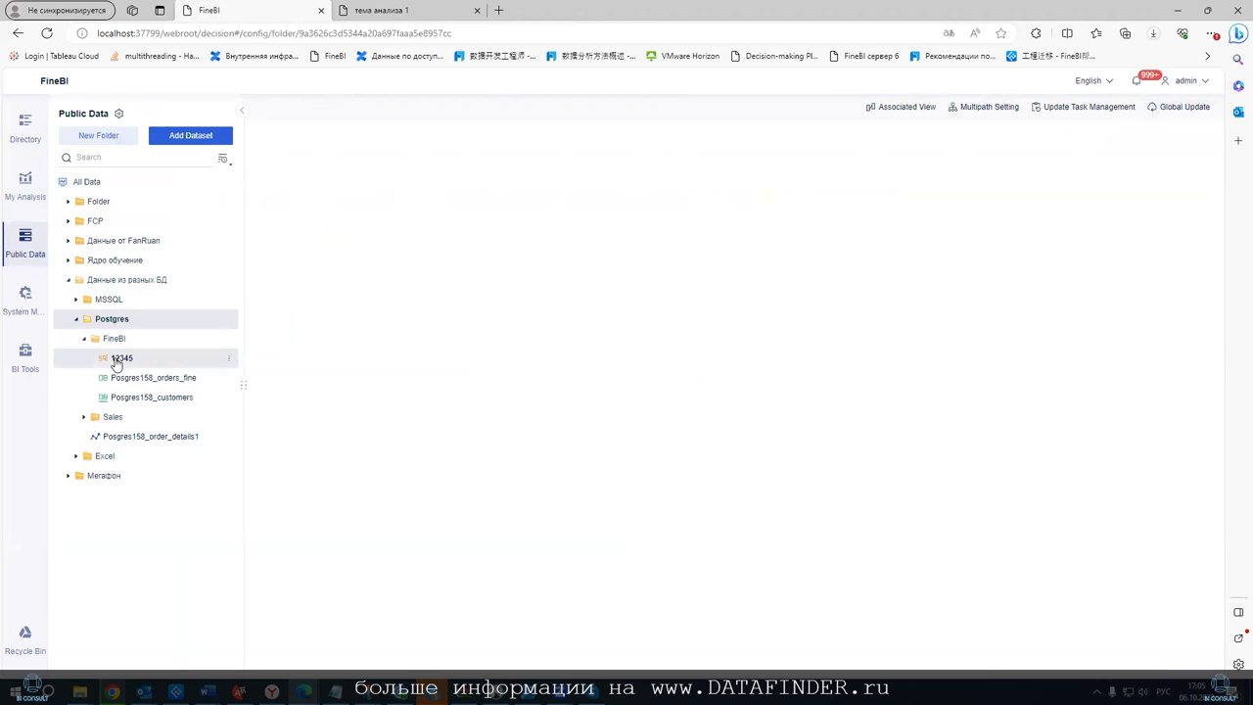
click(147, 378)
click(528, 195)
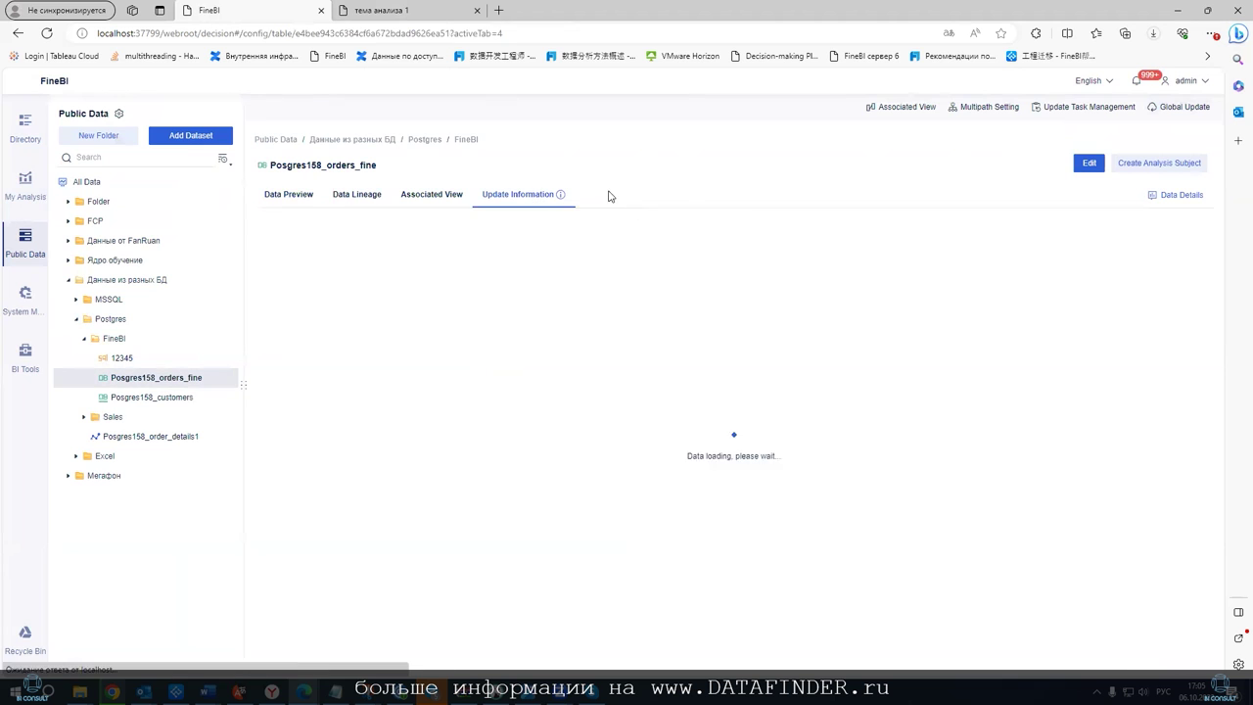
click(284, 225)
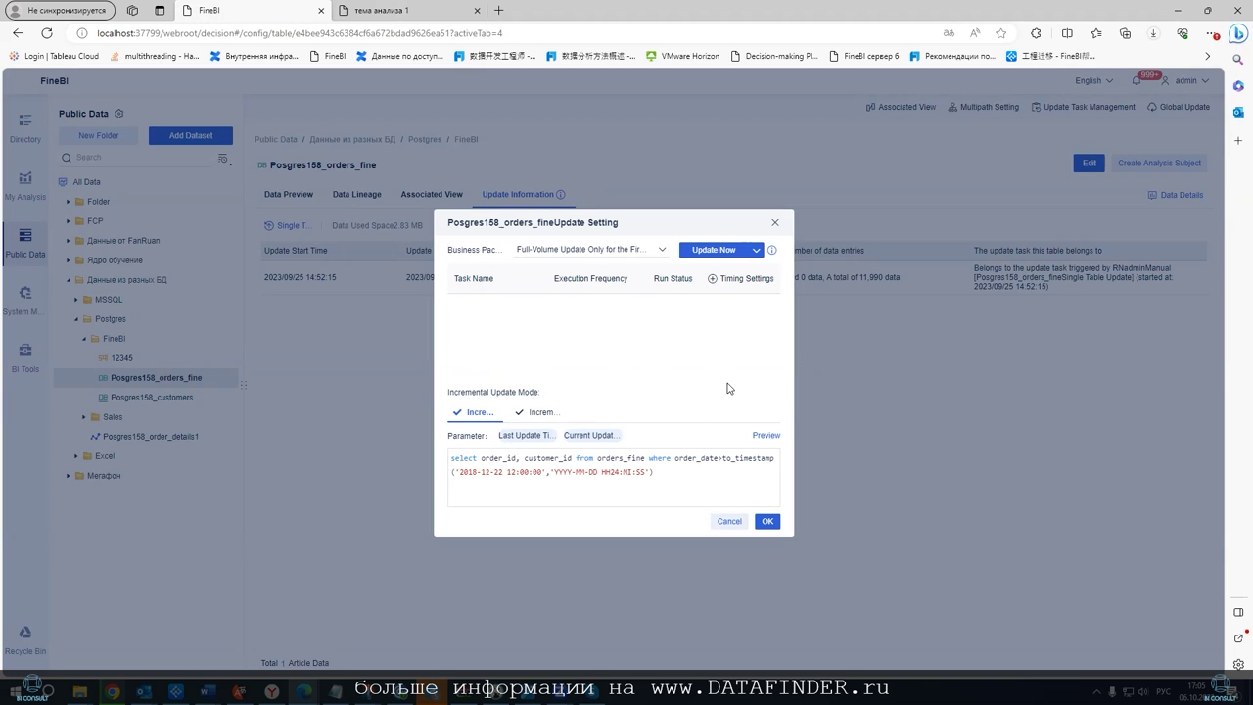
Try adding the Last Update Time parameter to the incremental query, remove it, and open and close the query's preview
click(513, 441)
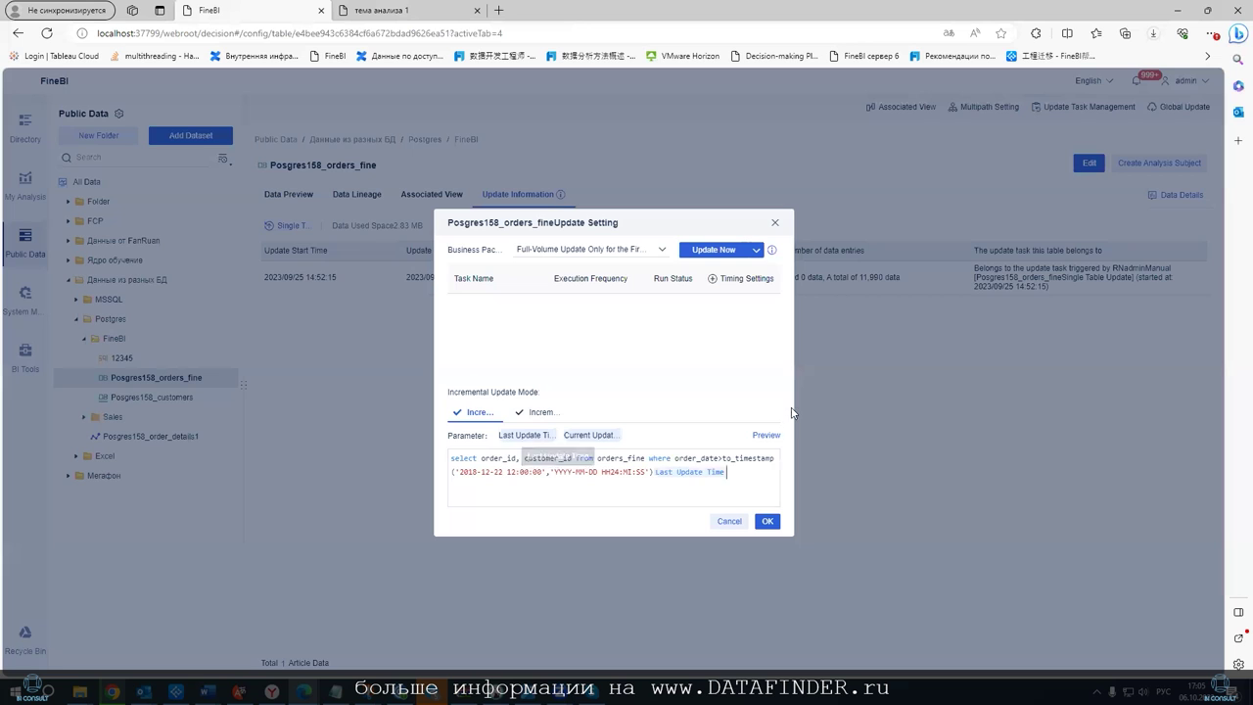
key(BackSpace)
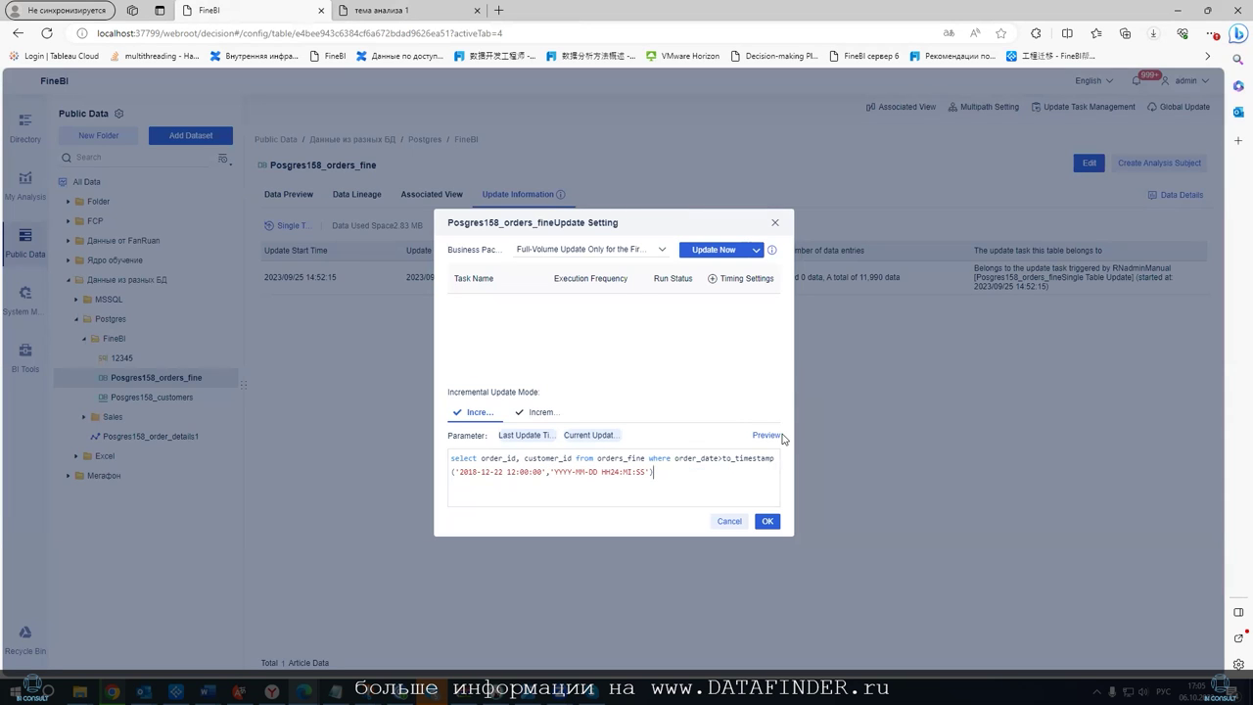
click(780, 437)
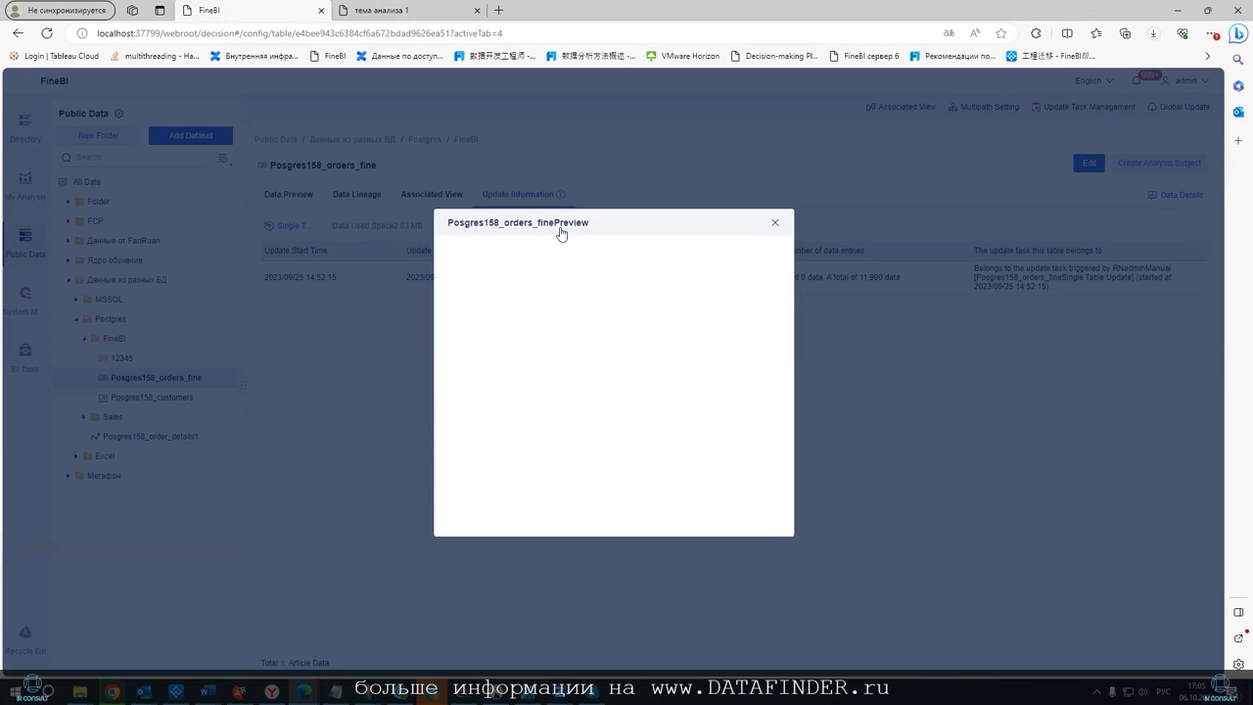
click(775, 227)
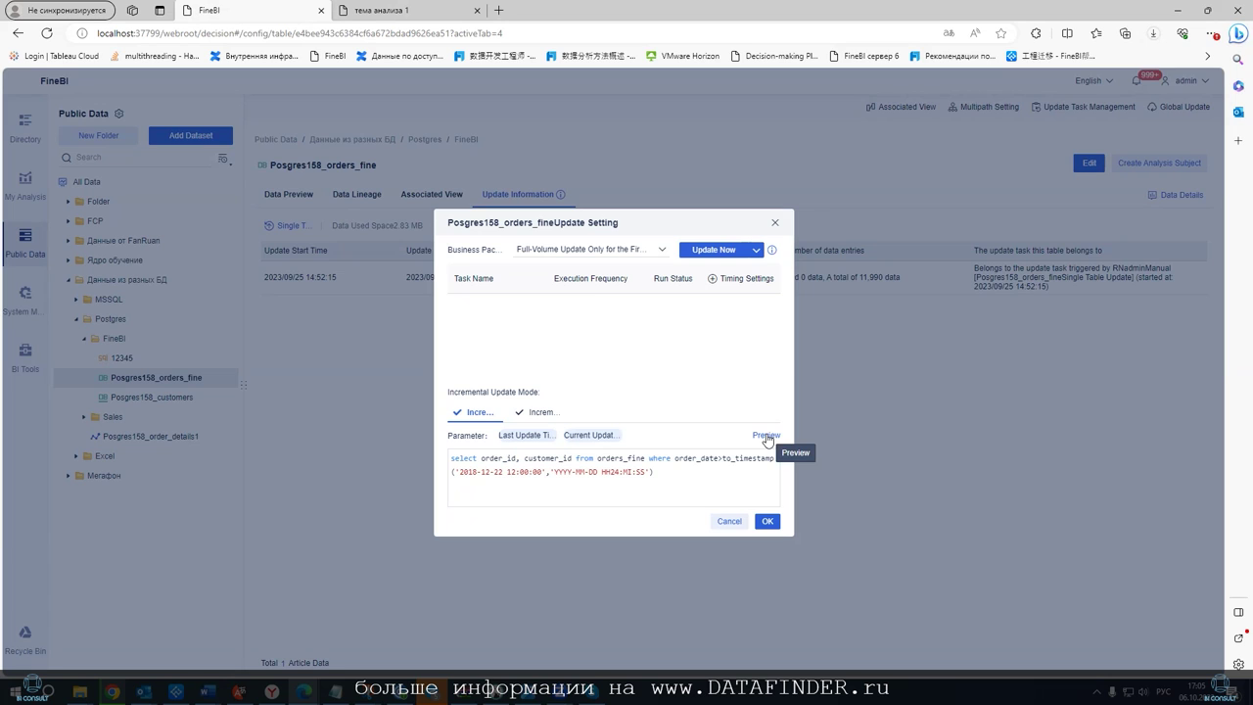
Examine the incremental query's order_date and to_timestamp condition, then close the update settings without saving
drag(662, 473, 437, 461)
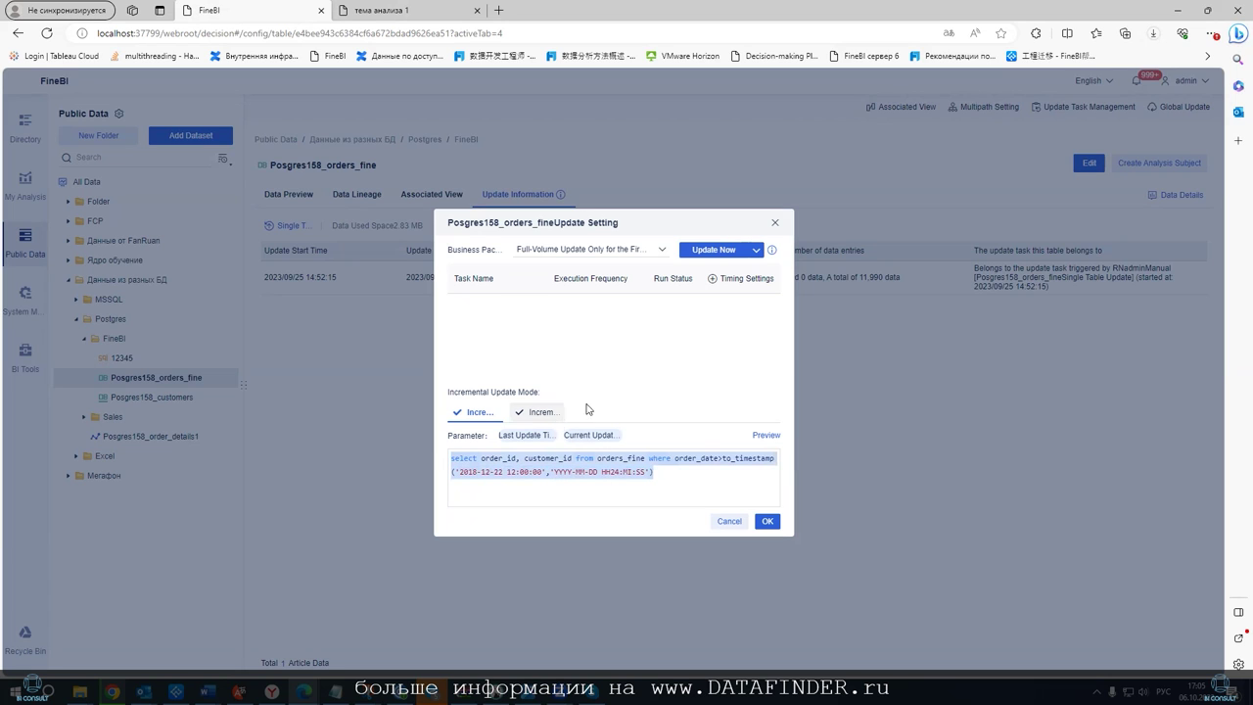
click(654, 473)
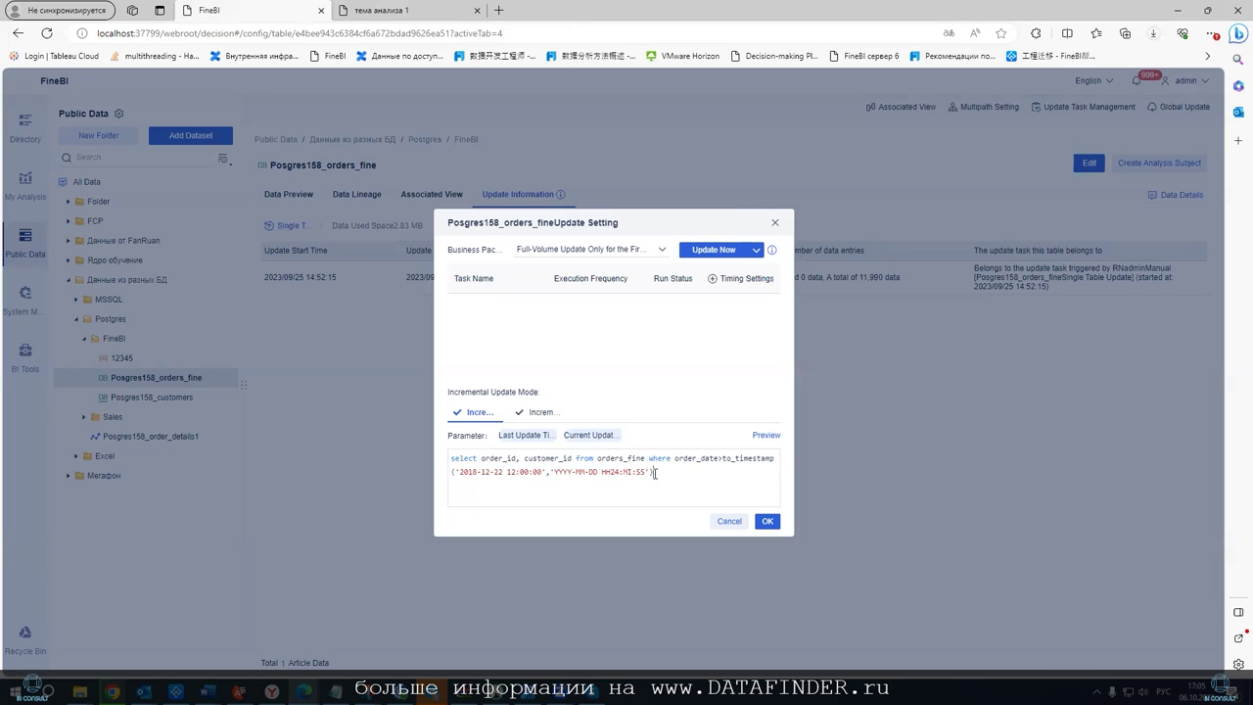
drag(654, 473, 439, 475)
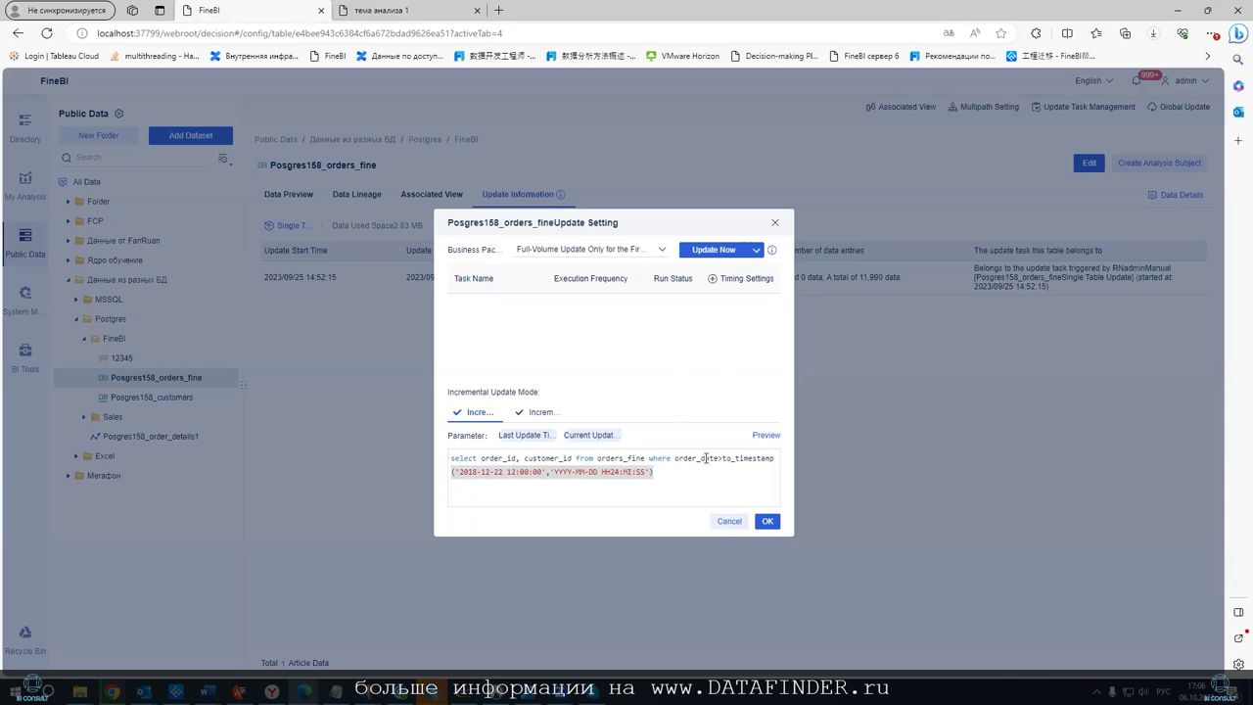
click(732, 522)
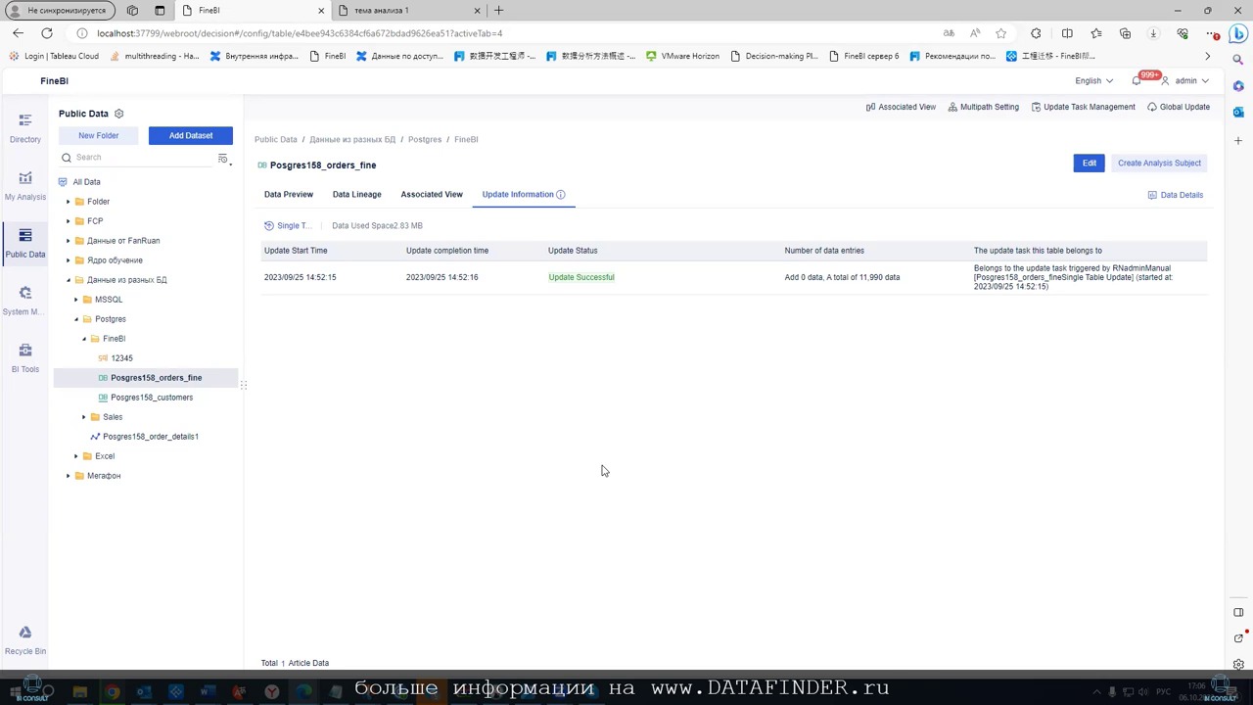
Compare the two incremental update queries of Posgres158_orders_fine, then close the update settings without saving
click(292, 226)
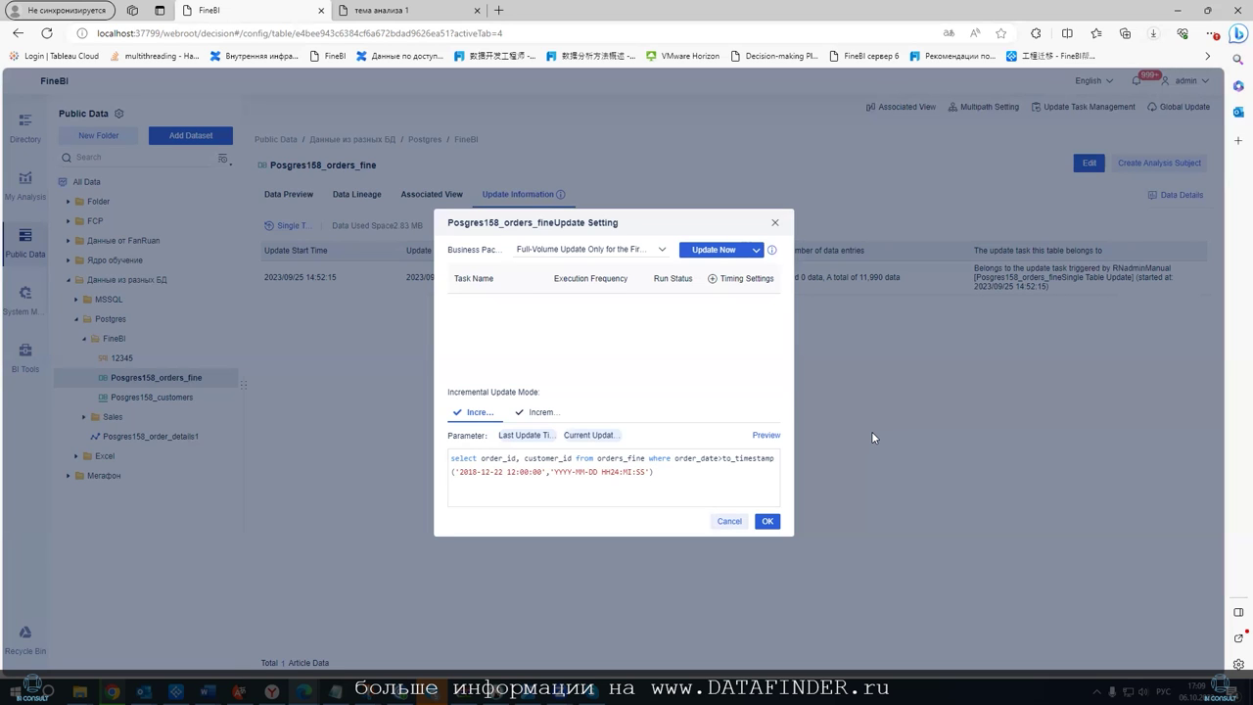
click(542, 412)
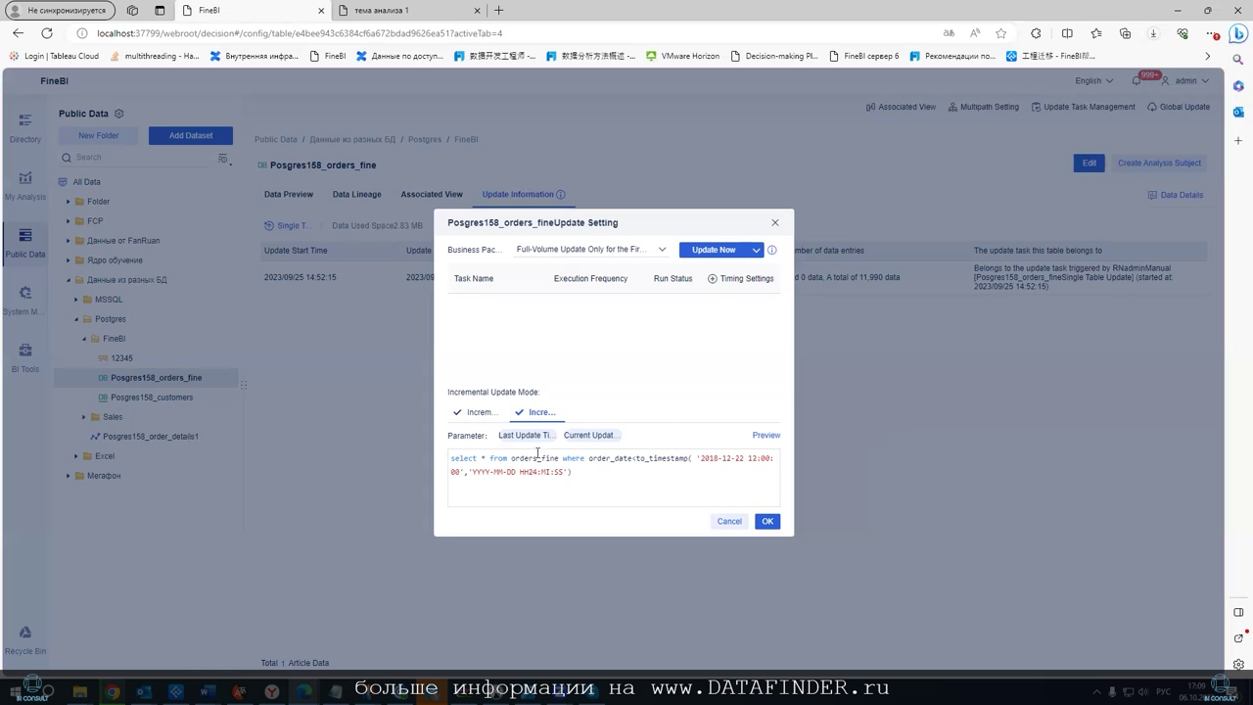
key(ctrl+a)
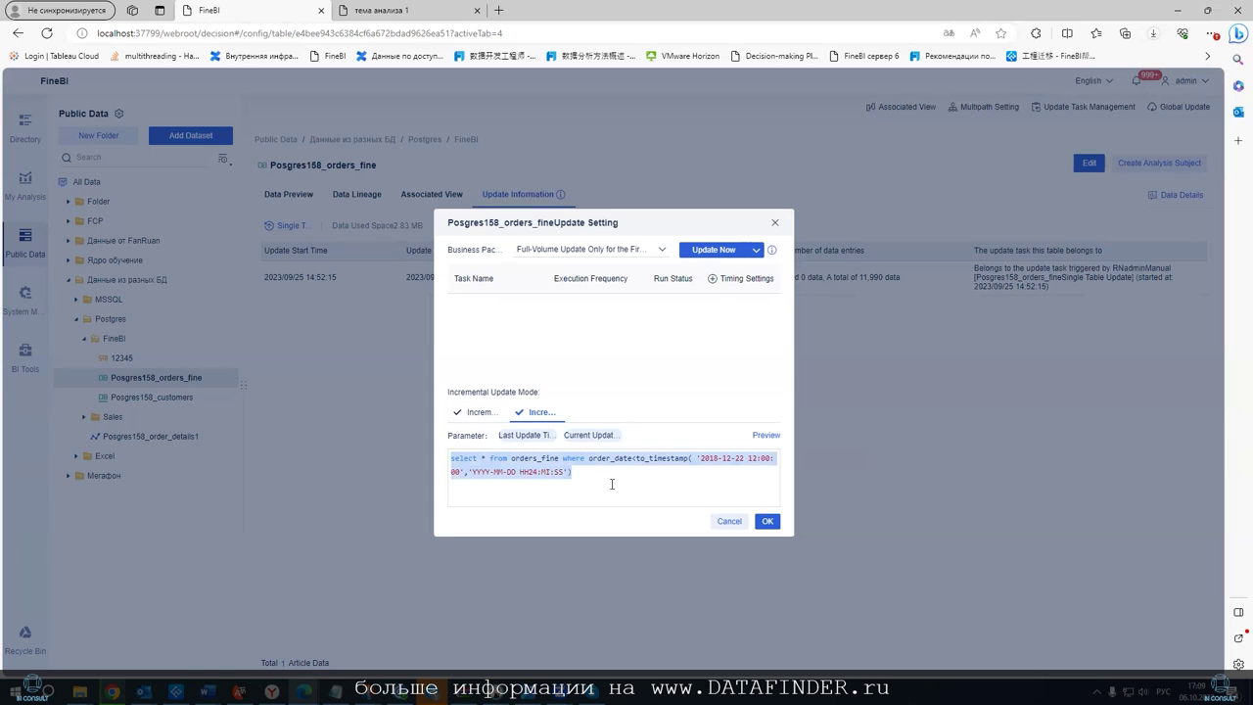
click(475, 412)
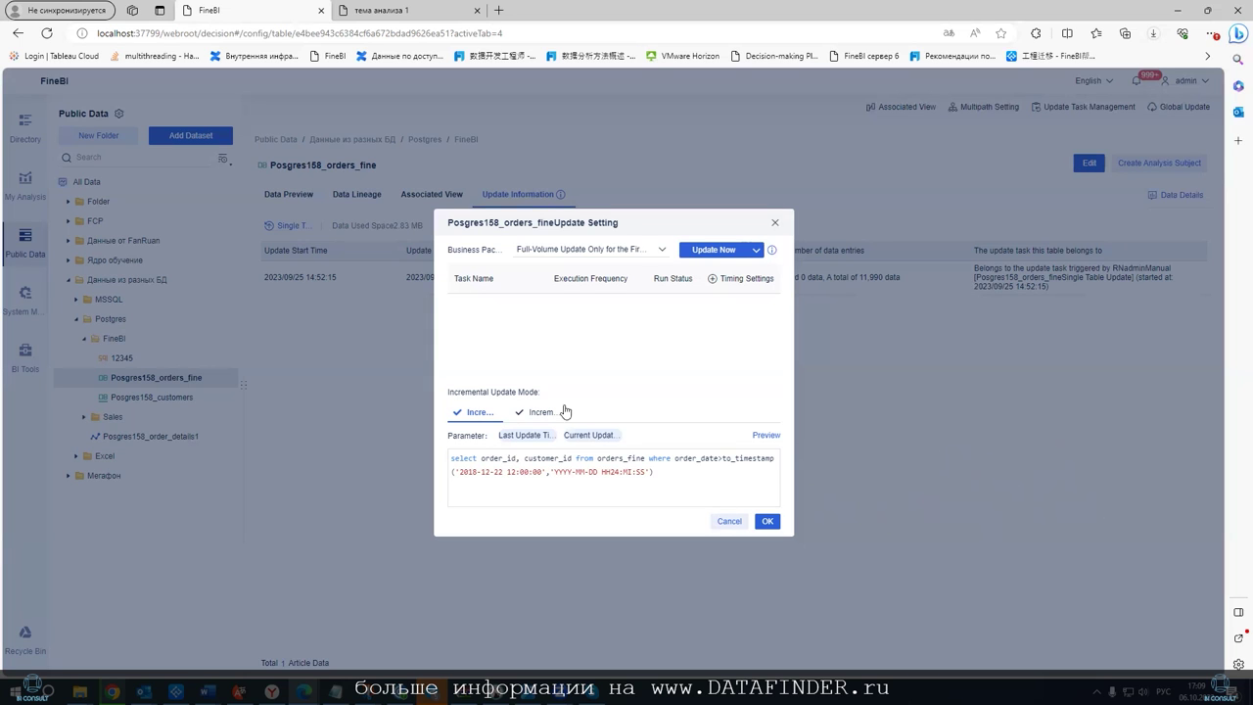
drag(446, 393, 547, 405)
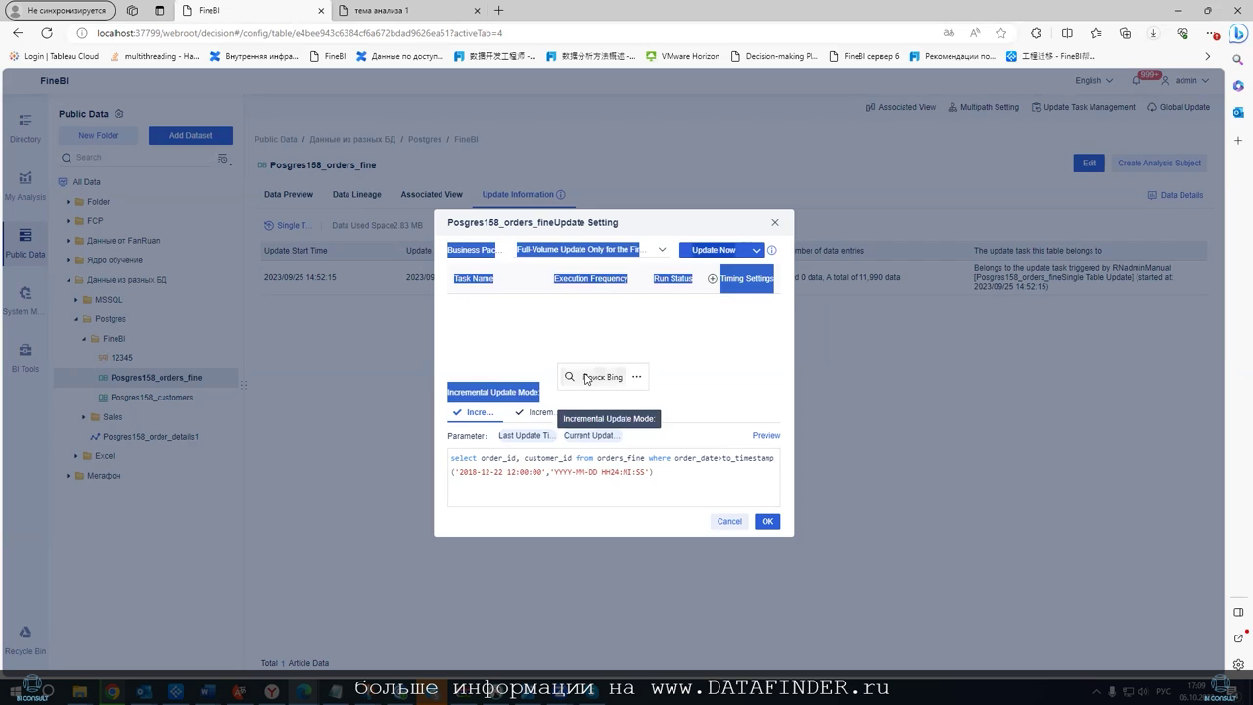
click(565, 377)
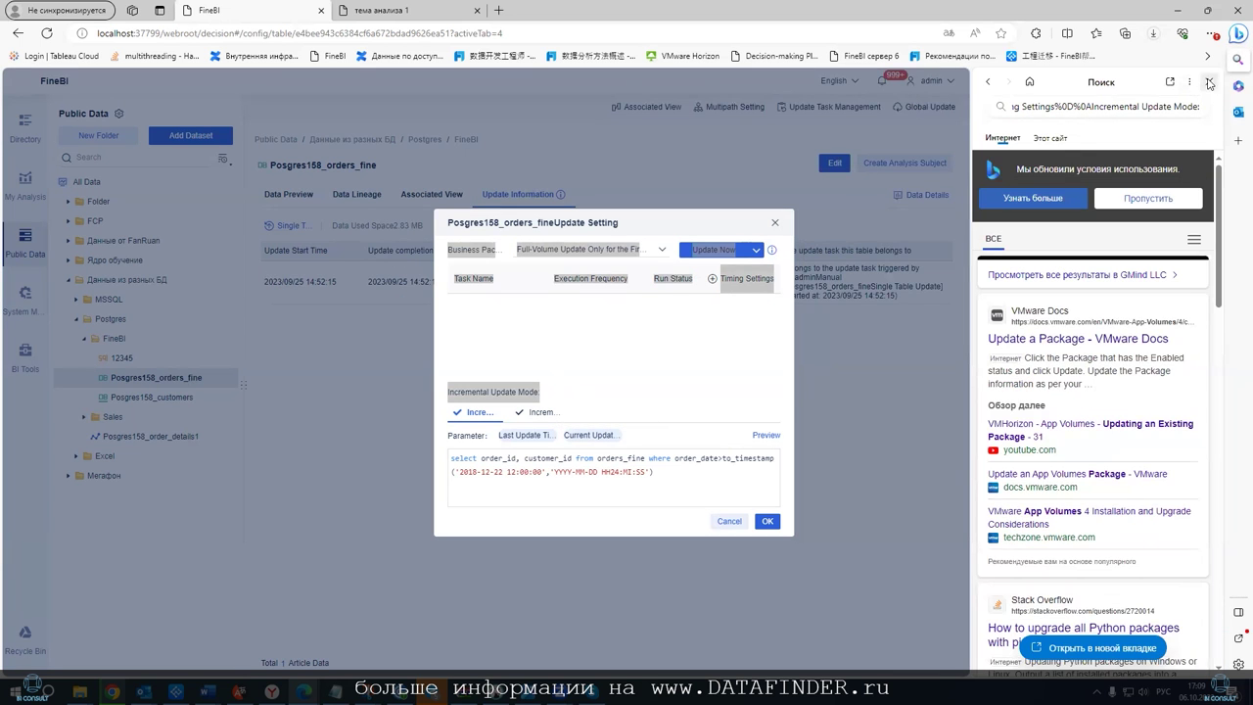
click(1209, 81)
click(665, 350)
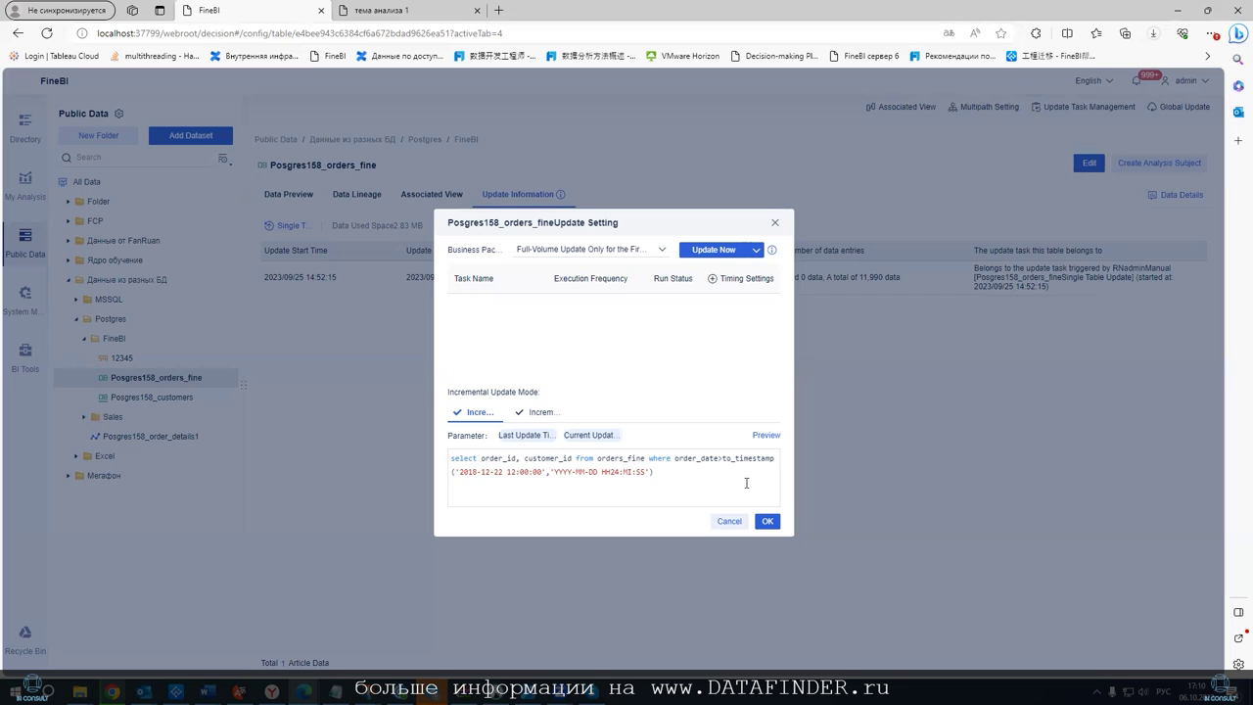
click(731, 521)
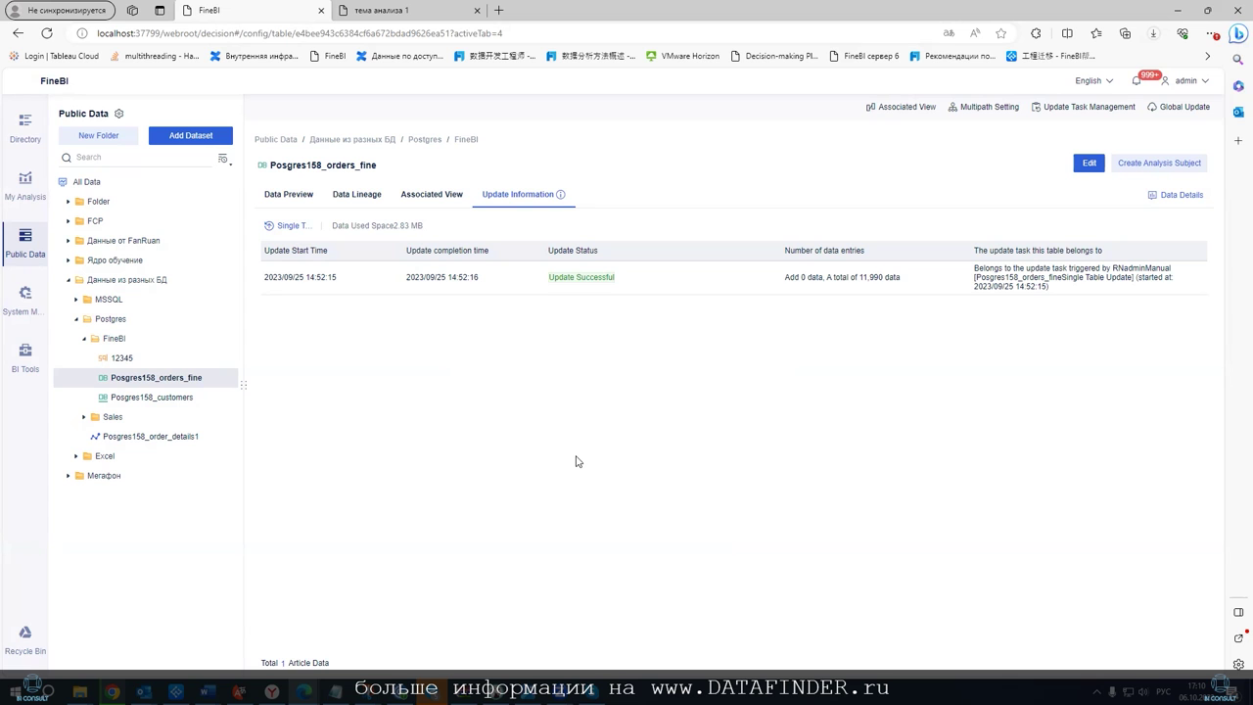
Return to the тема анализа 1 dashboard and slightly reduce the height of the Component1 chart
click(373, 14)
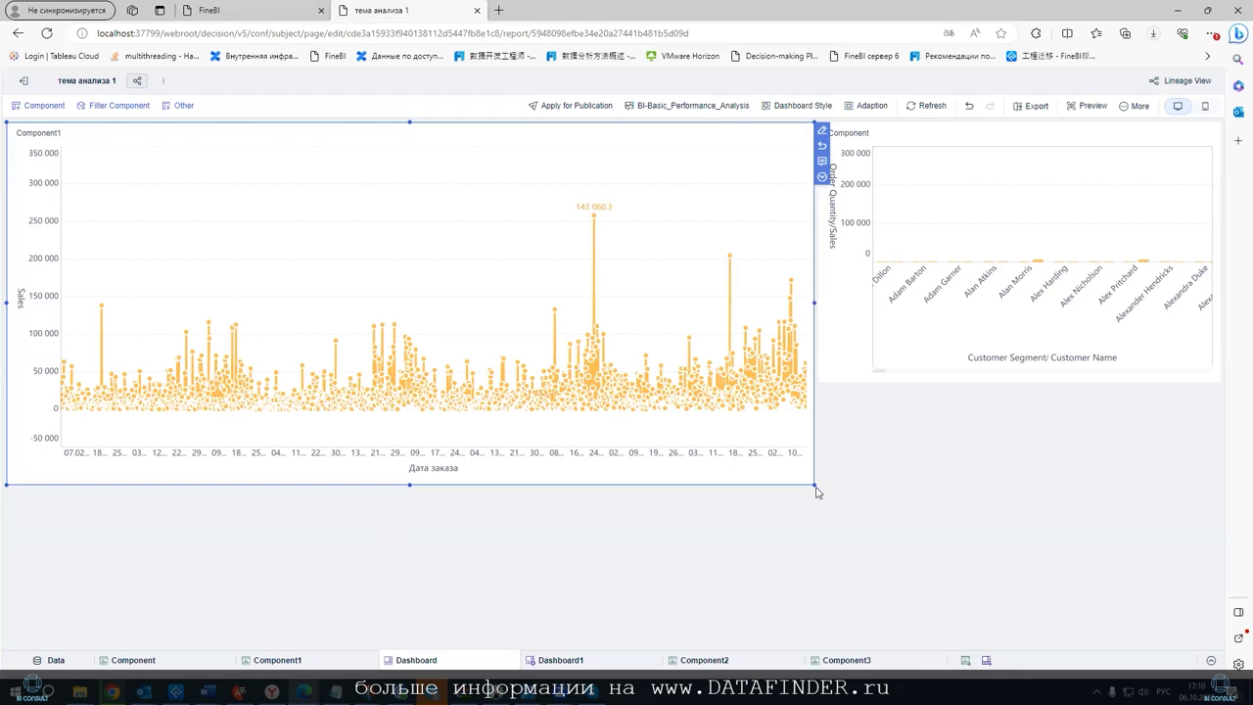
drag(815, 484, 807, 511)
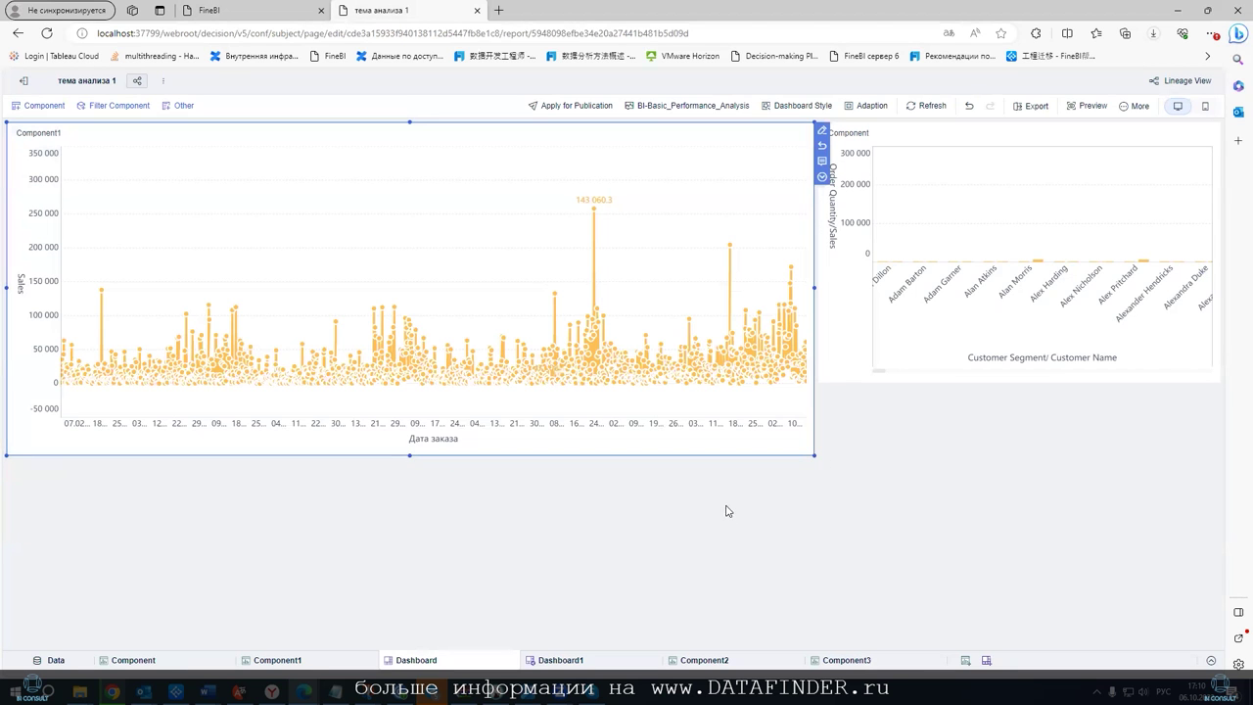
Filter Component by a data point on the Component1 chart, then turn off the dashboard's default linkage
click(1131, 107)
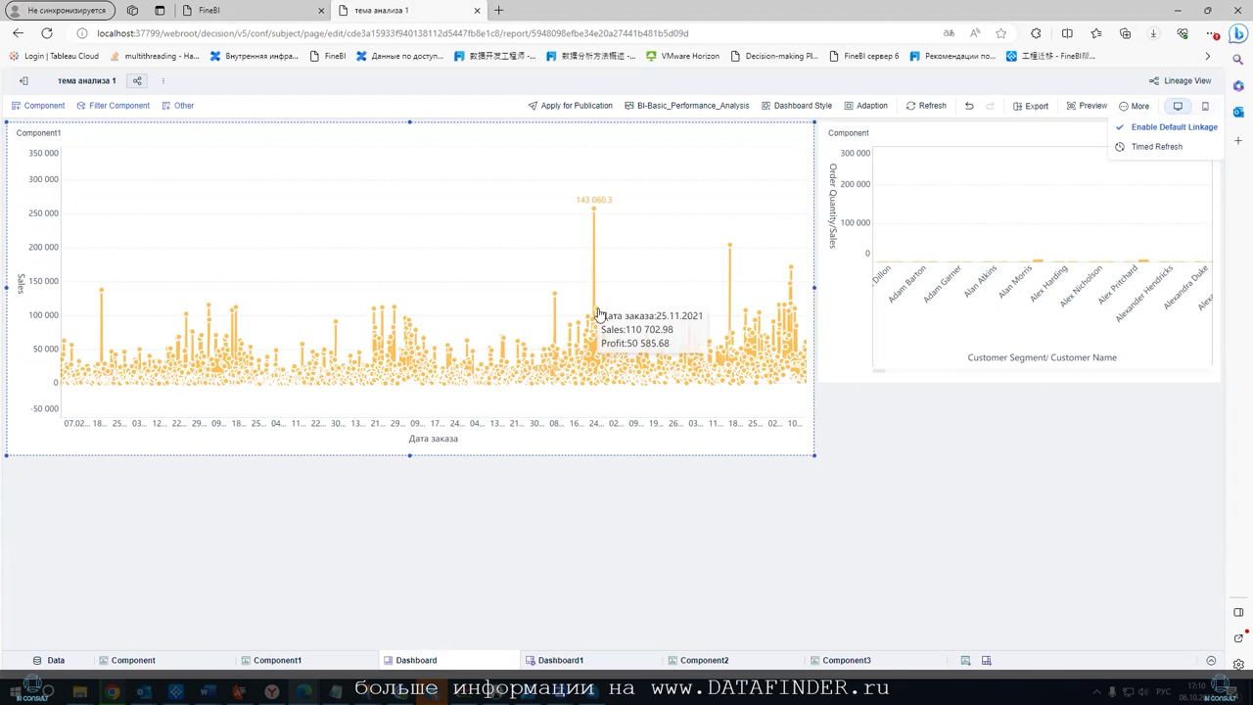
click(595, 343)
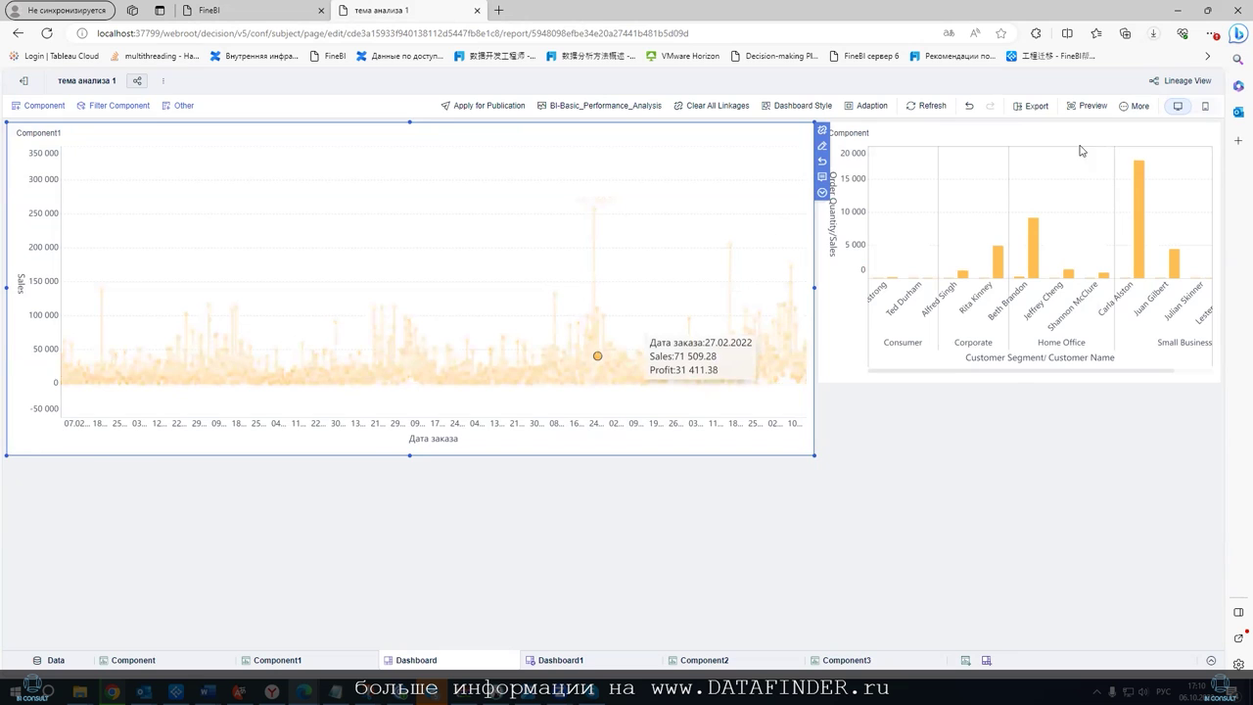
click(1136, 107)
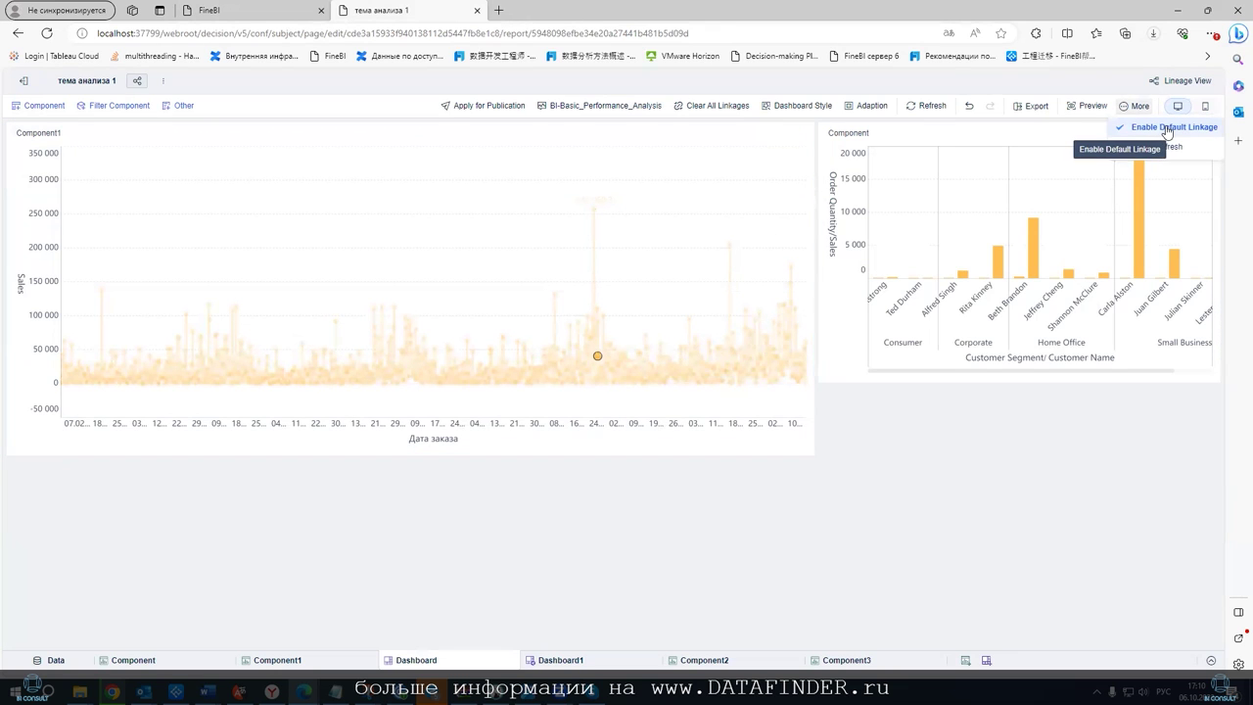
click(1167, 132)
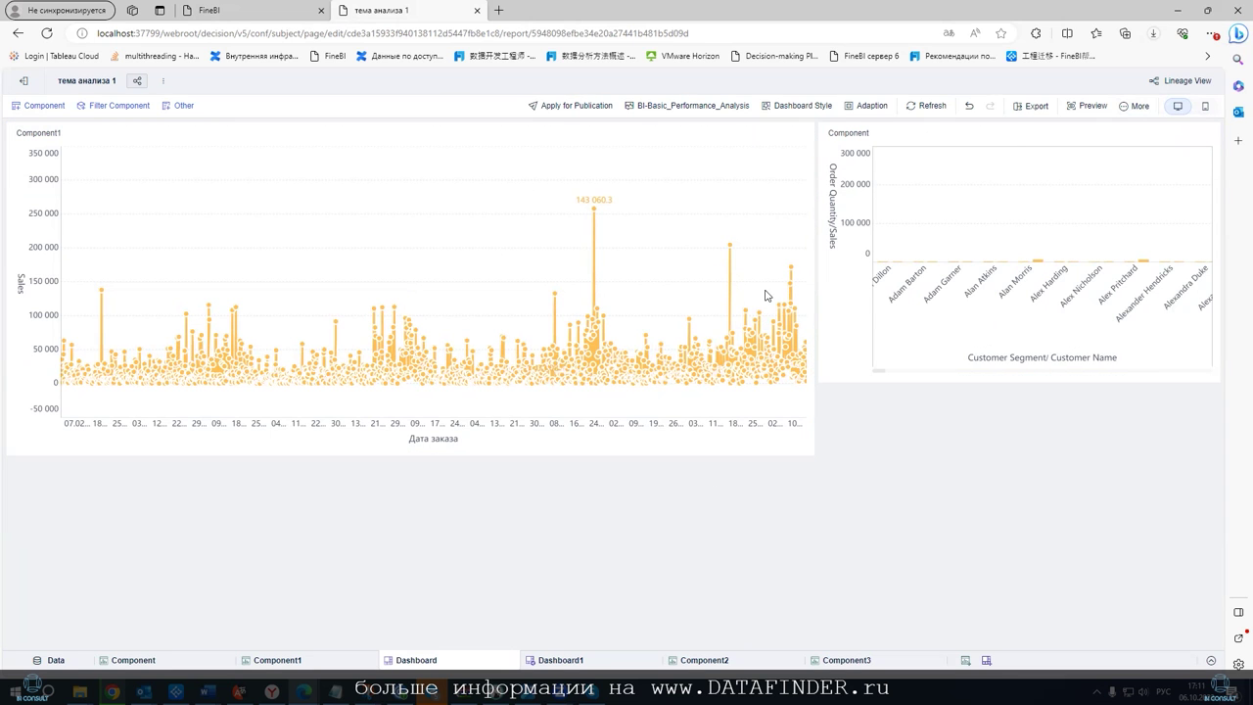
View the custom linkage settings from Component1 to Component, then cancel the linkage setup
click(711, 195)
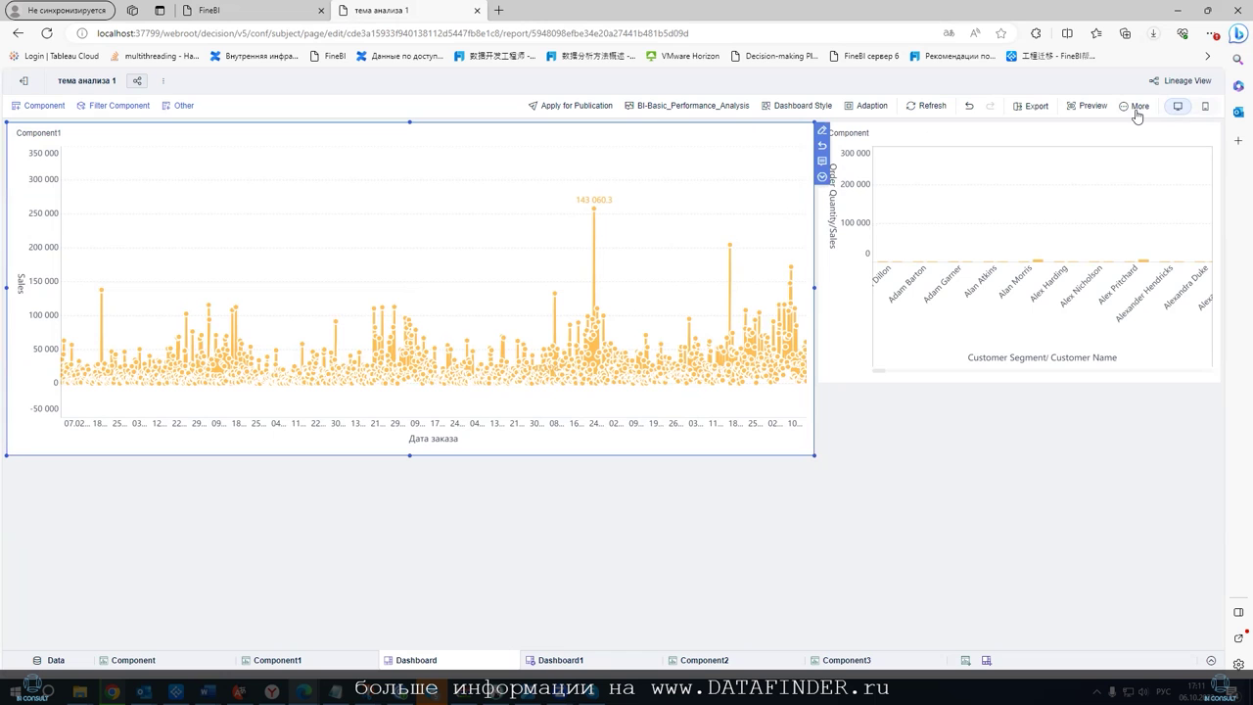
click(823, 179)
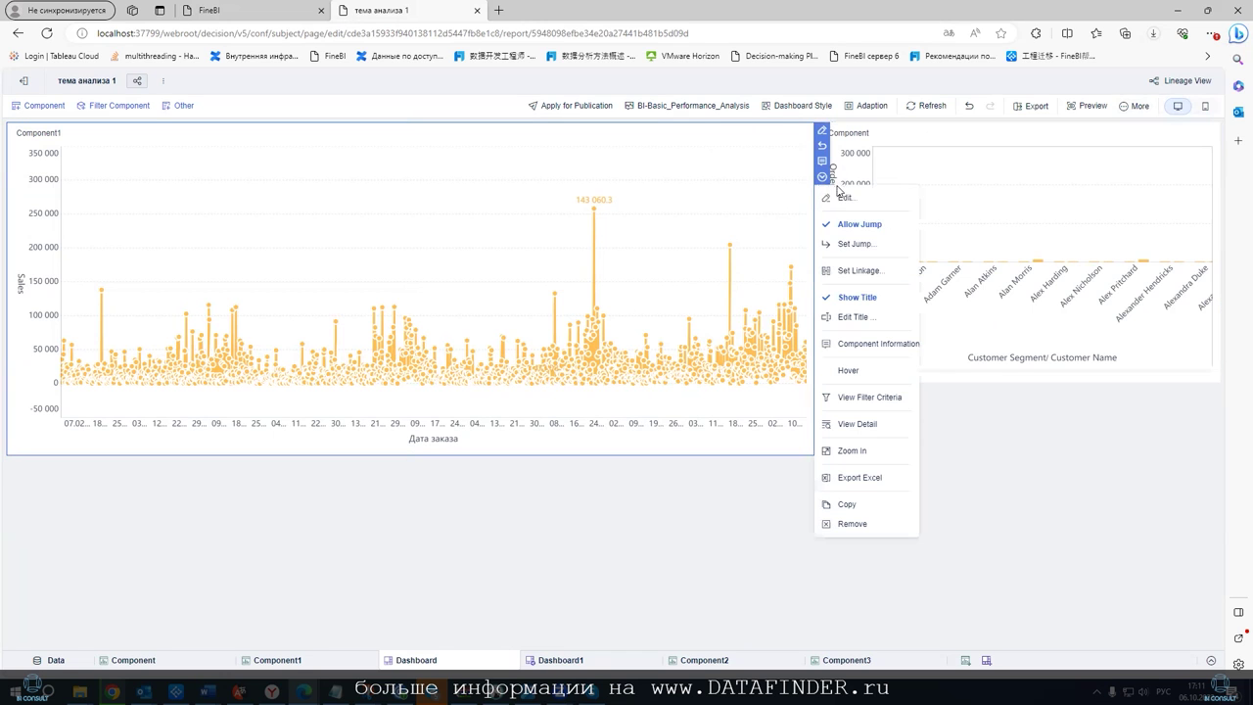
click(886, 268)
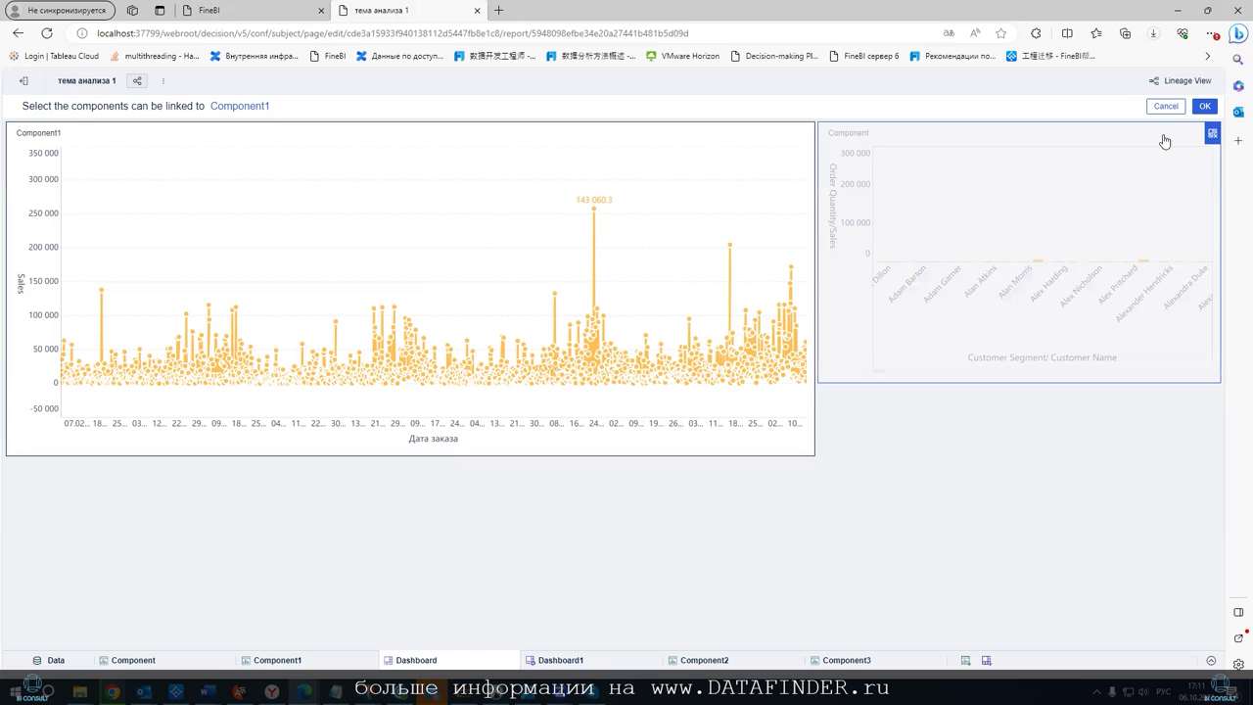
click(1213, 135)
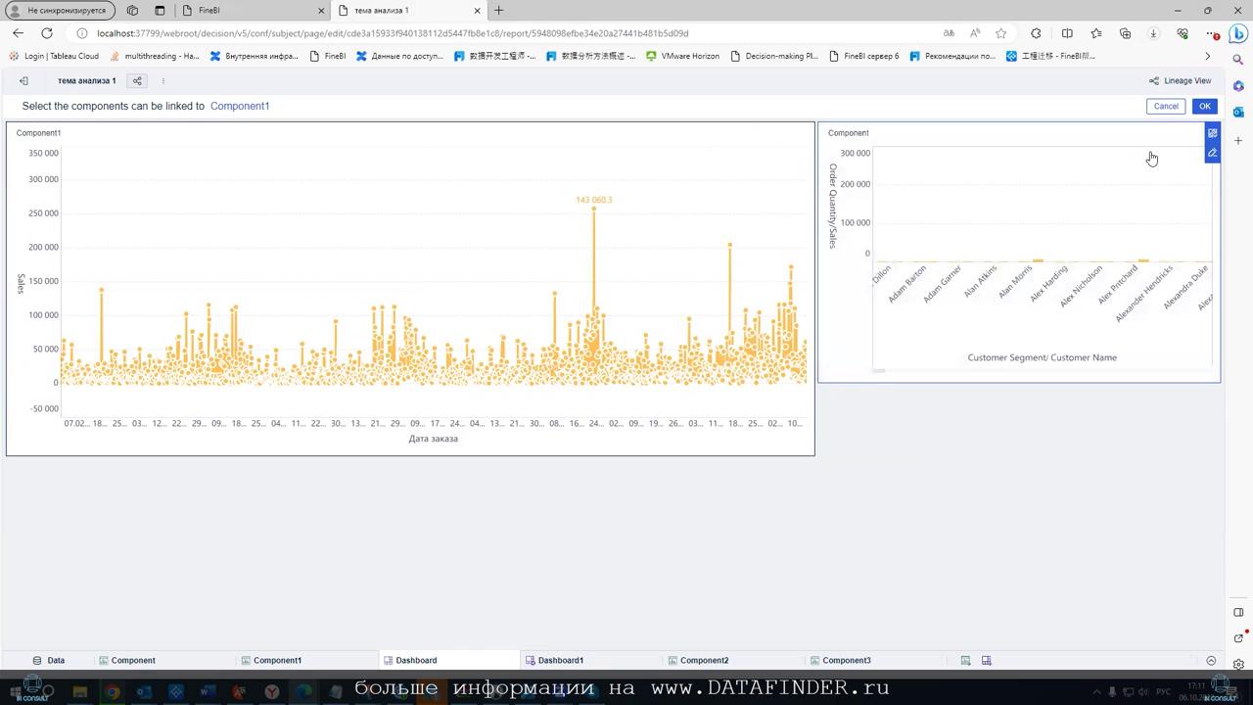
click(1213, 155)
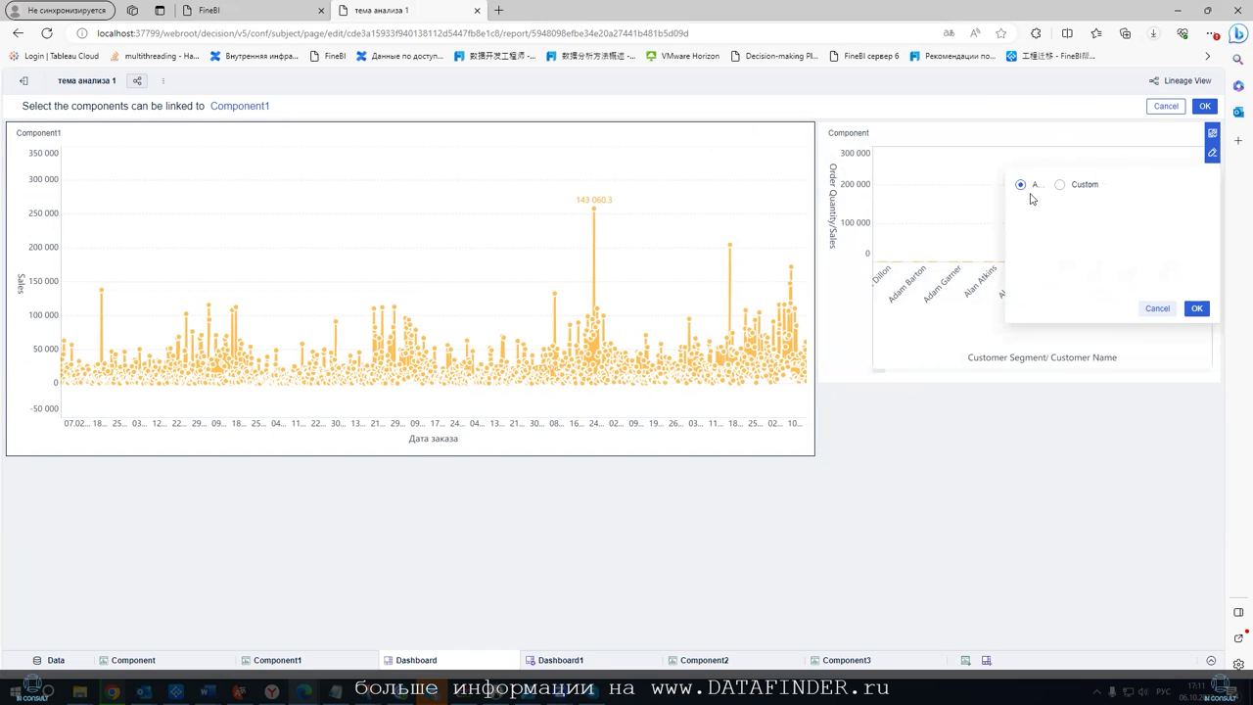
click(1093, 185)
click(1095, 235)
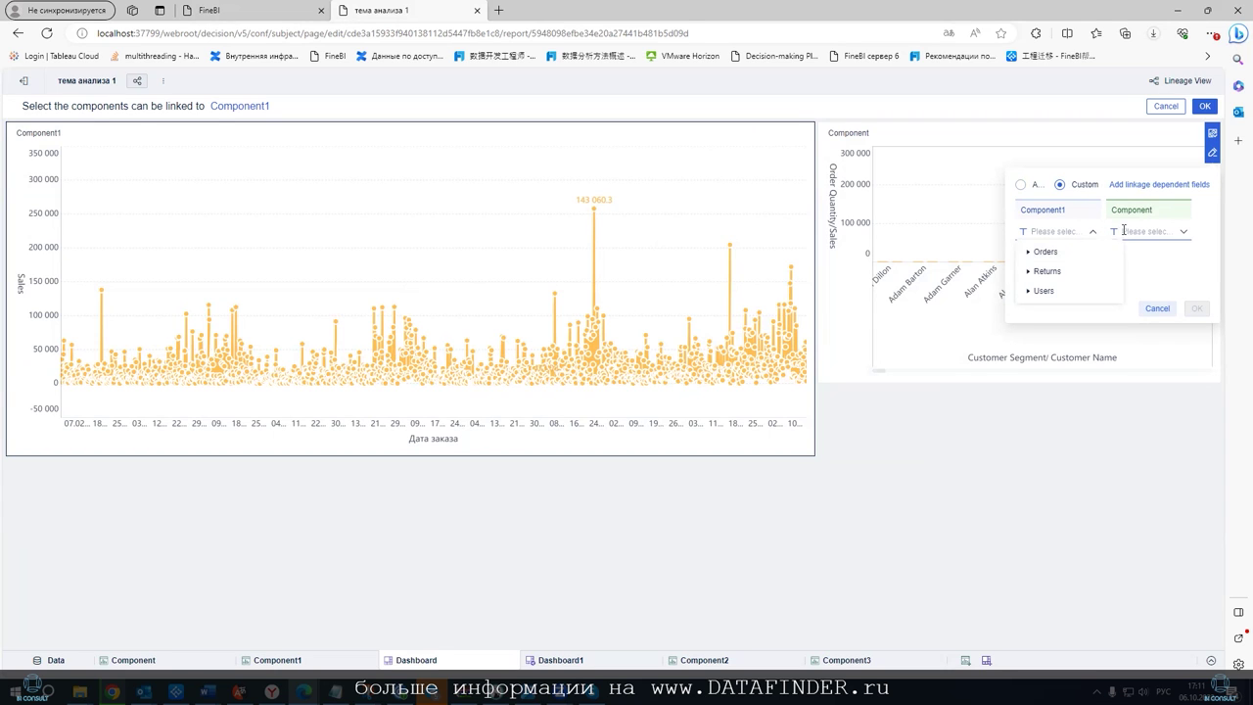
click(1155, 266)
click(1152, 309)
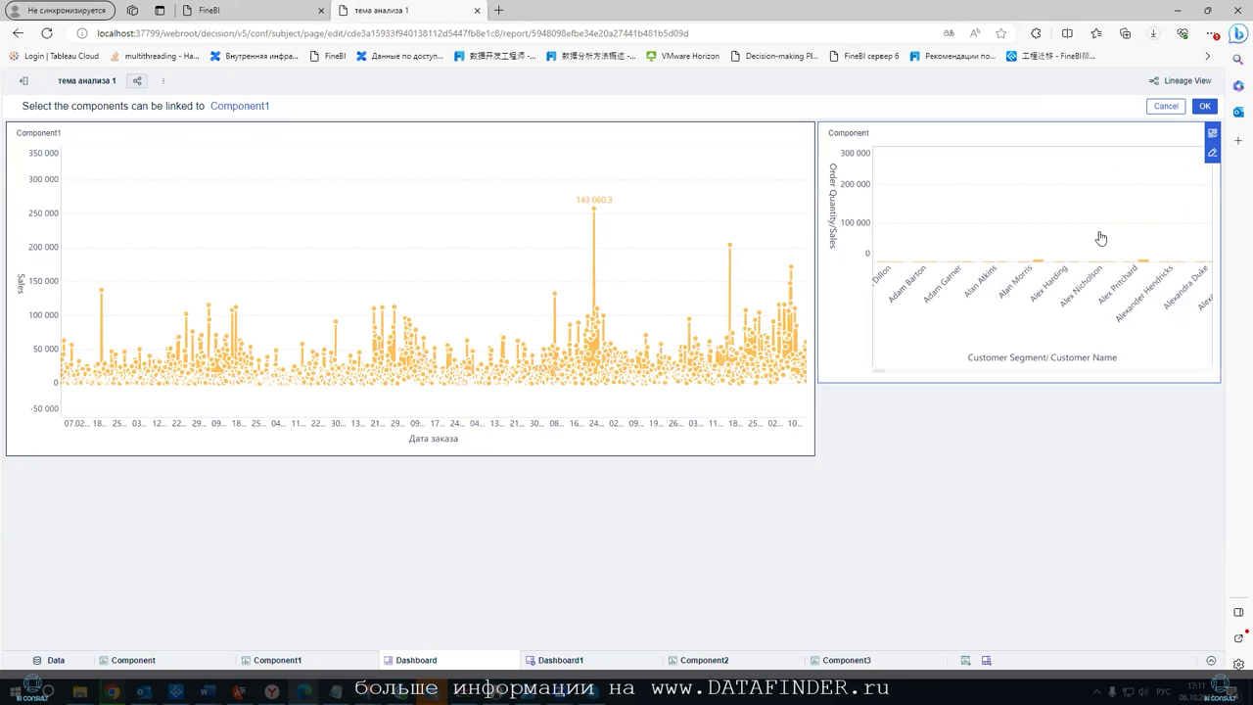
click(1166, 106)
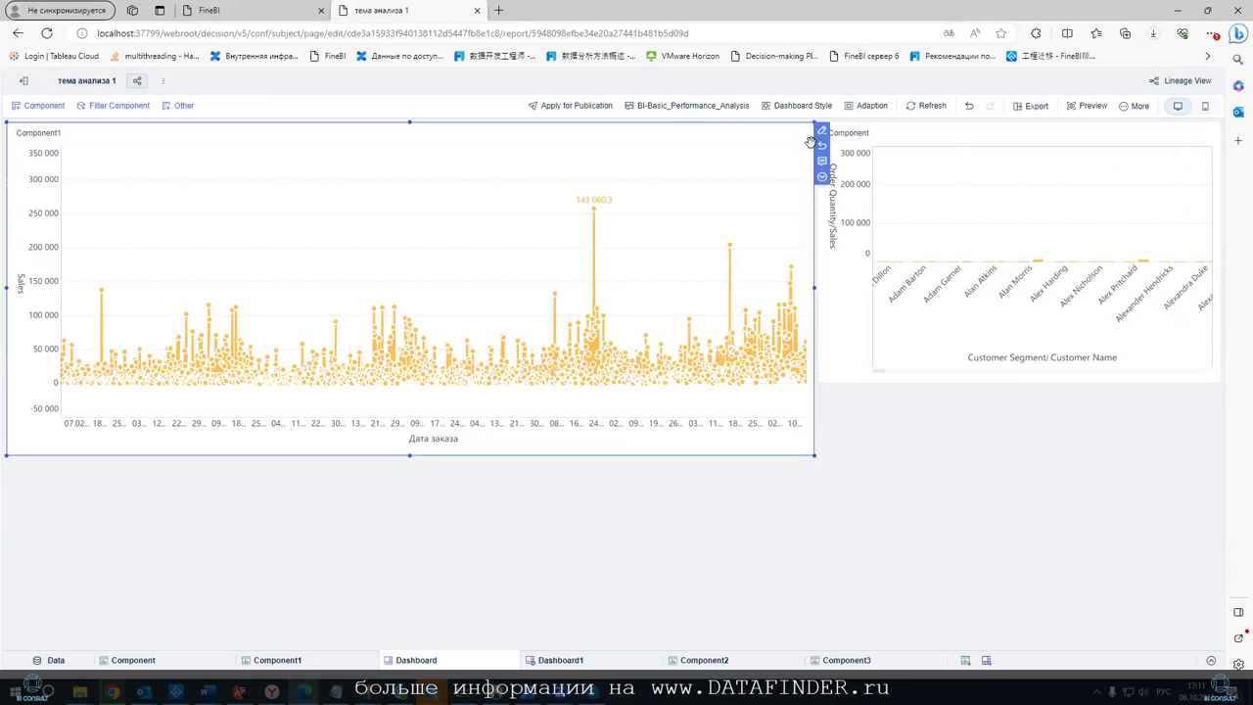
Browse the Orders and Returns fields available for a custom linkage between Component1 and Component, then cancel the linkage setup
click(823, 176)
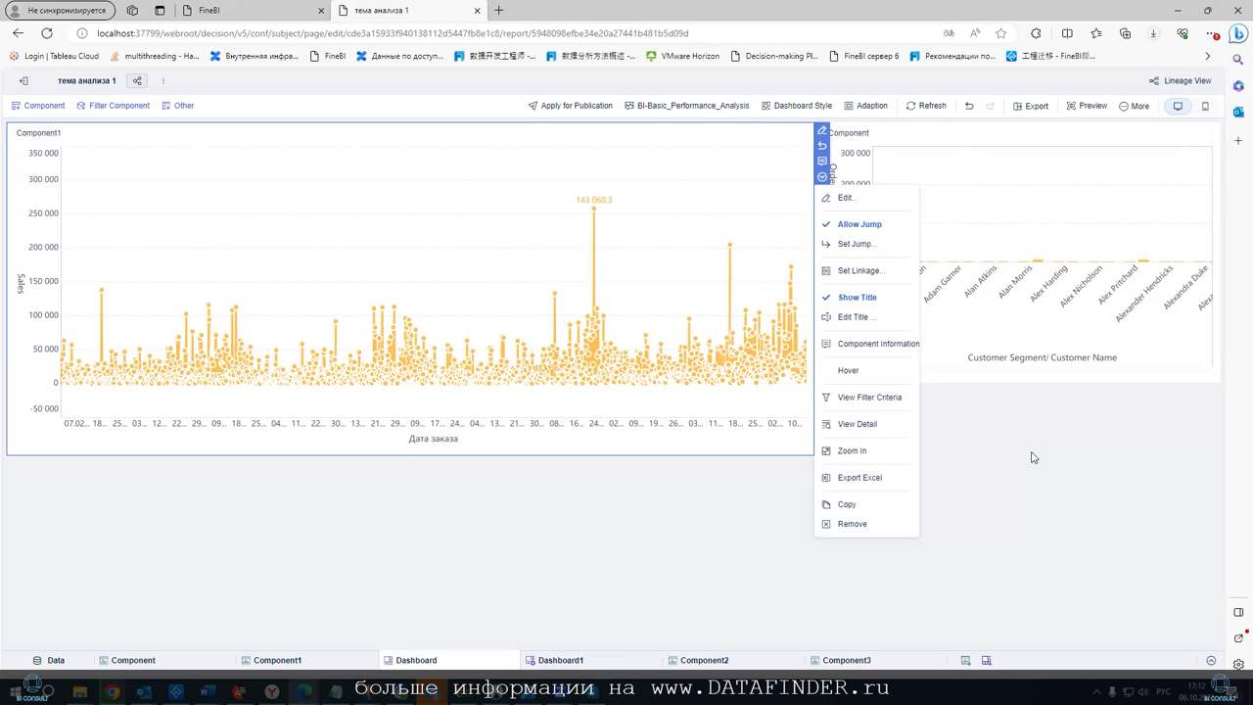
click(859, 270)
click(1183, 160)
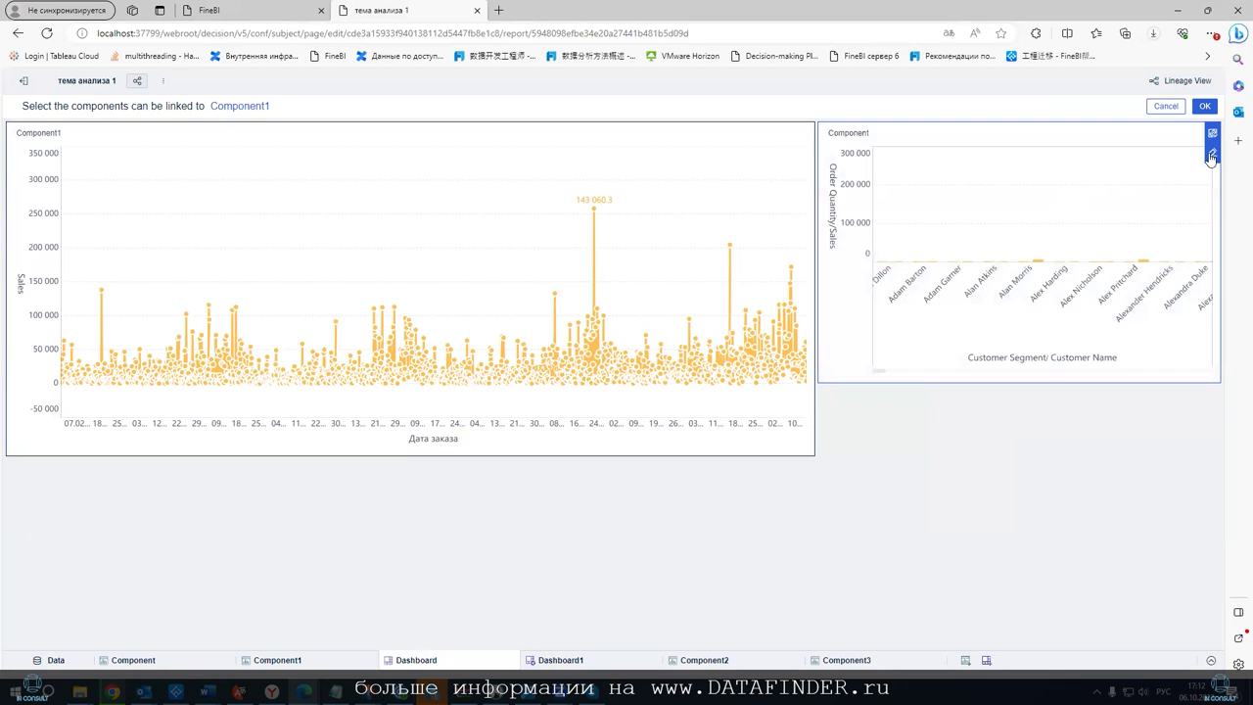
click(1213, 156)
click(1077, 191)
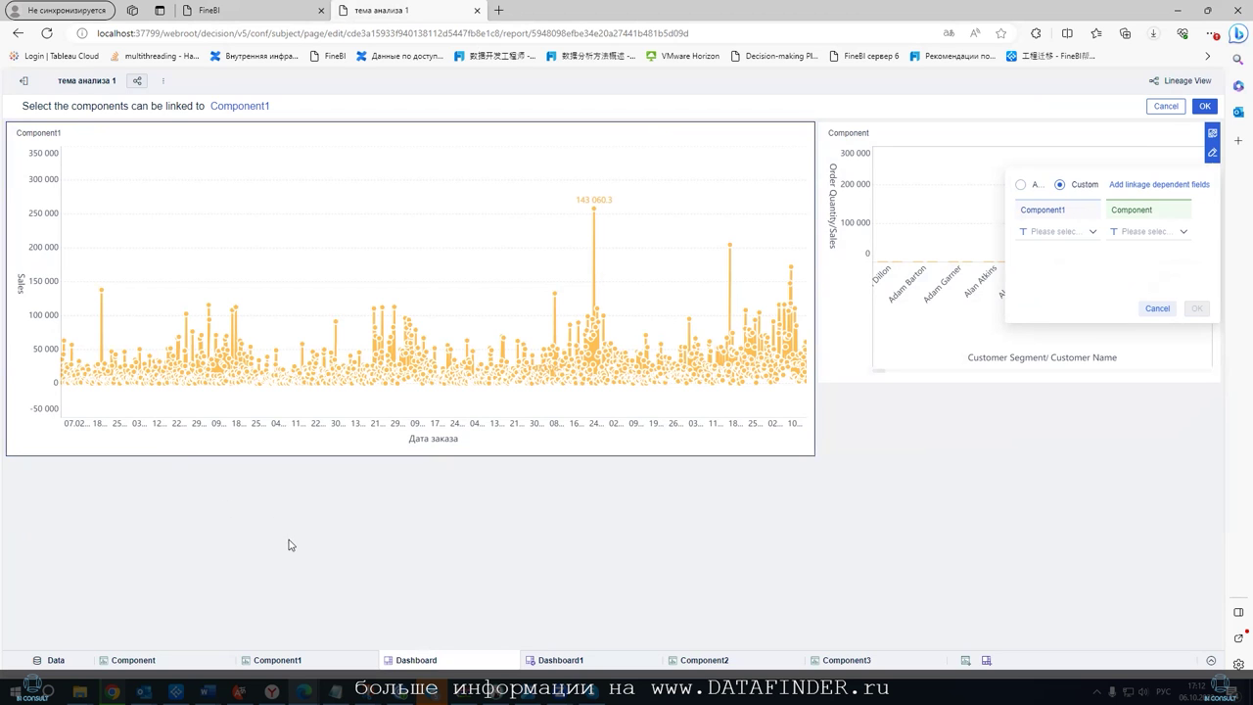
click(1086, 235)
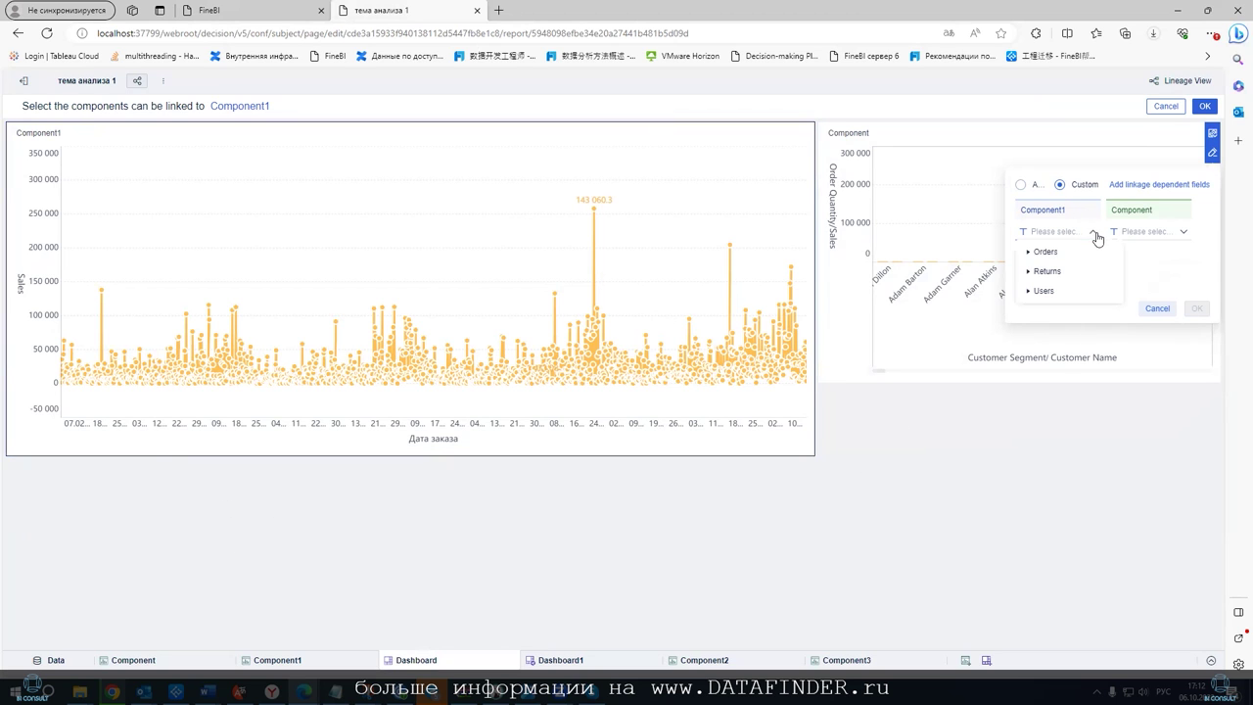
click(1029, 257)
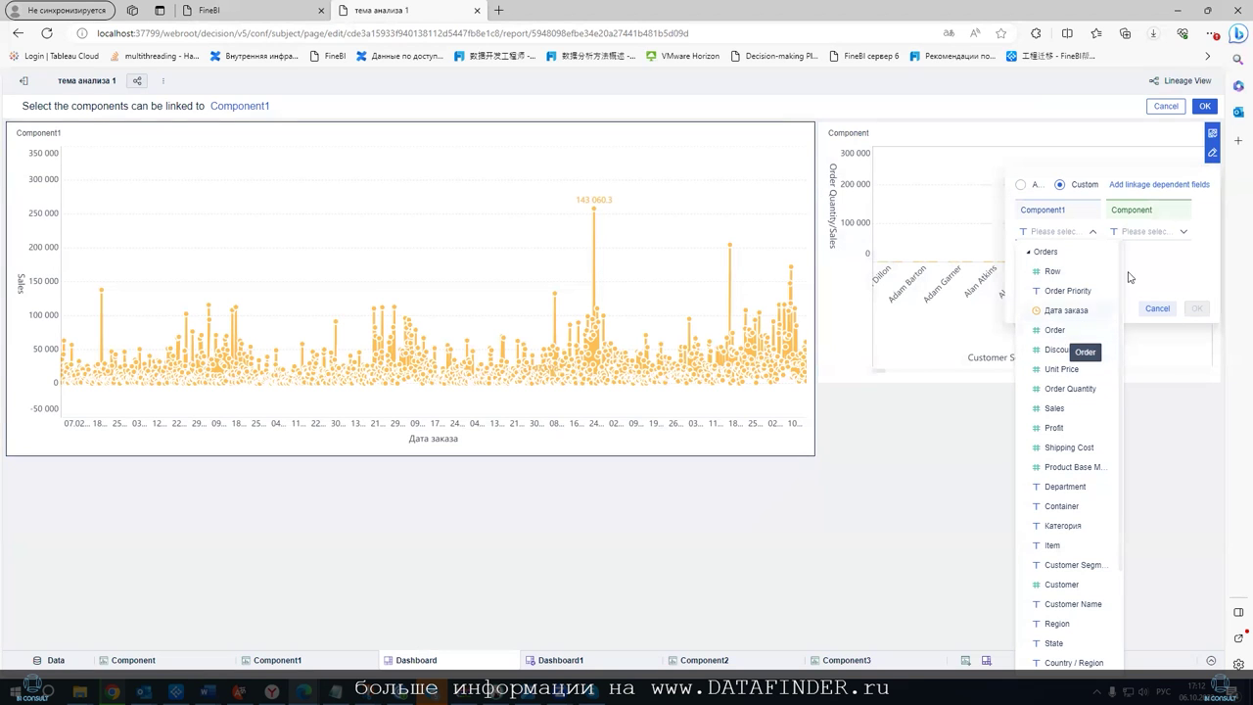
click(1179, 233)
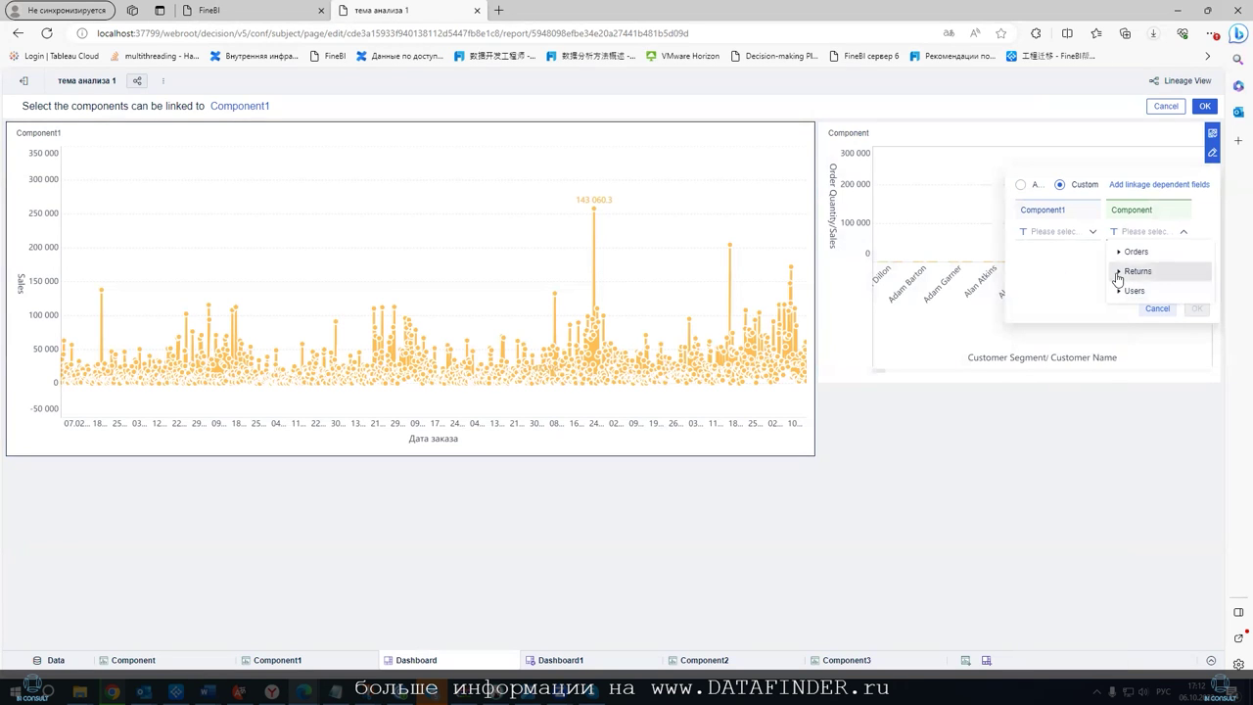
click(1117, 272)
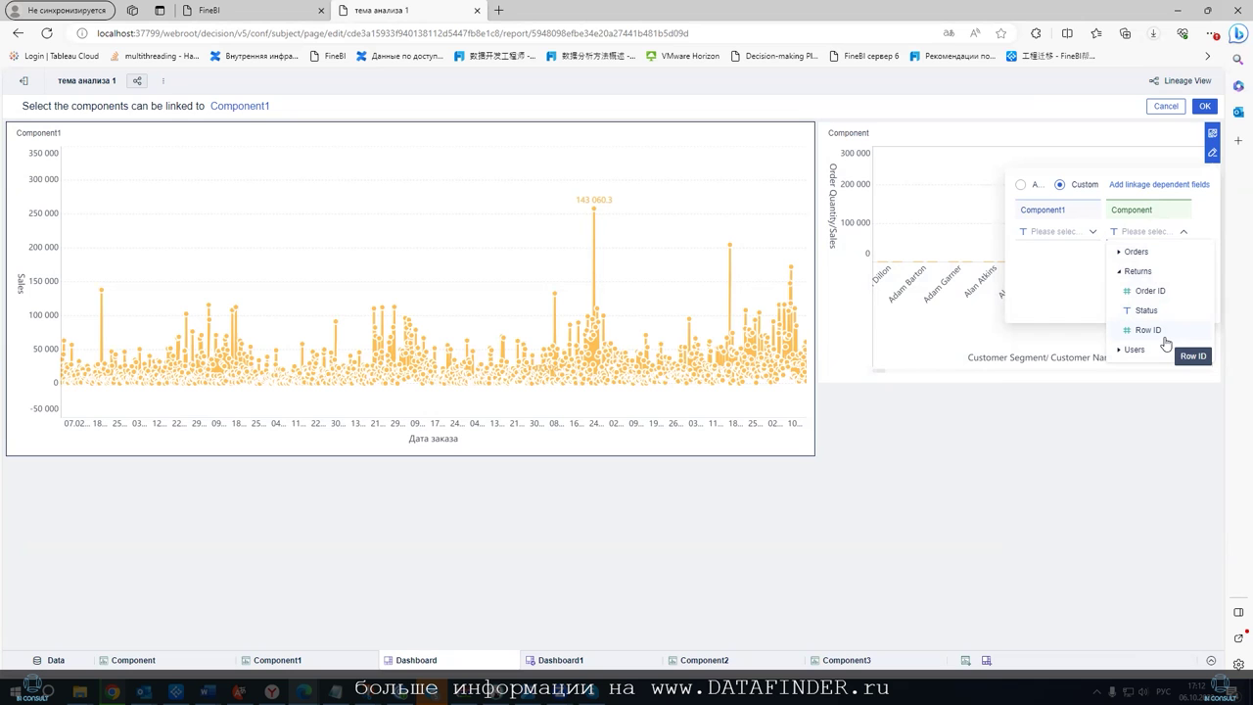
click(1161, 107)
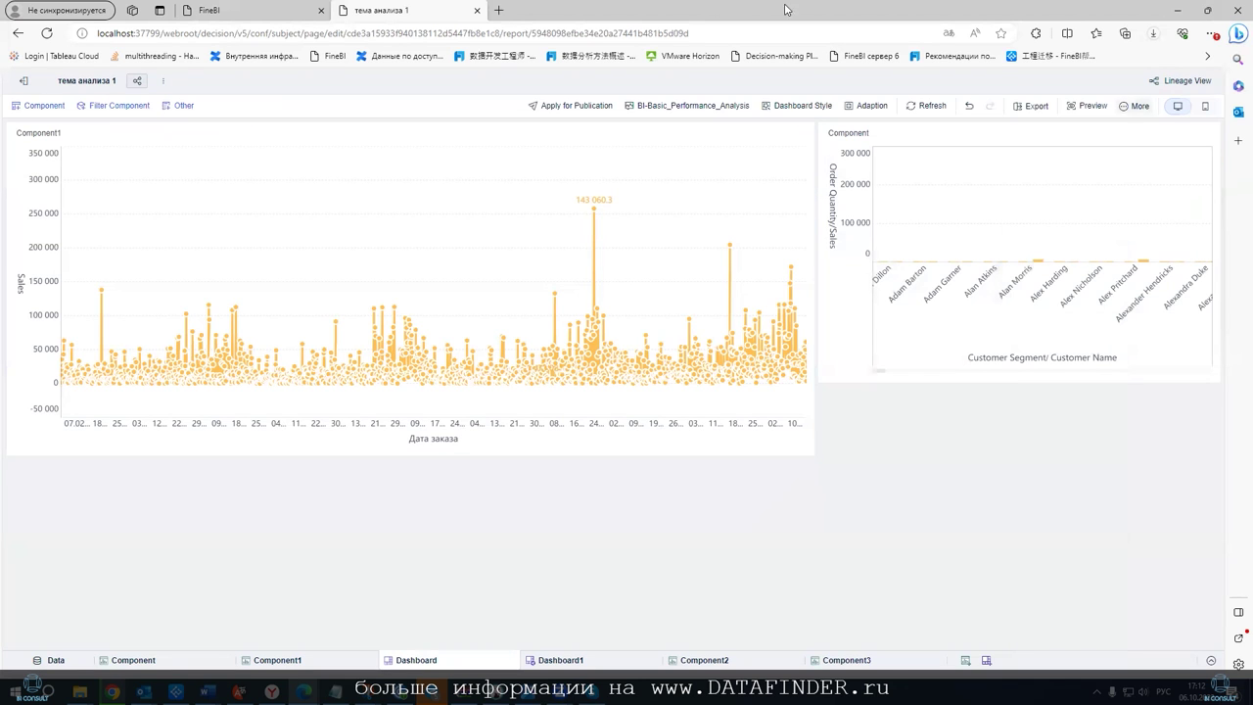
Open the published Dashboard1 from the Обучение V6 folder in the FineBI directory
click(975, 355)
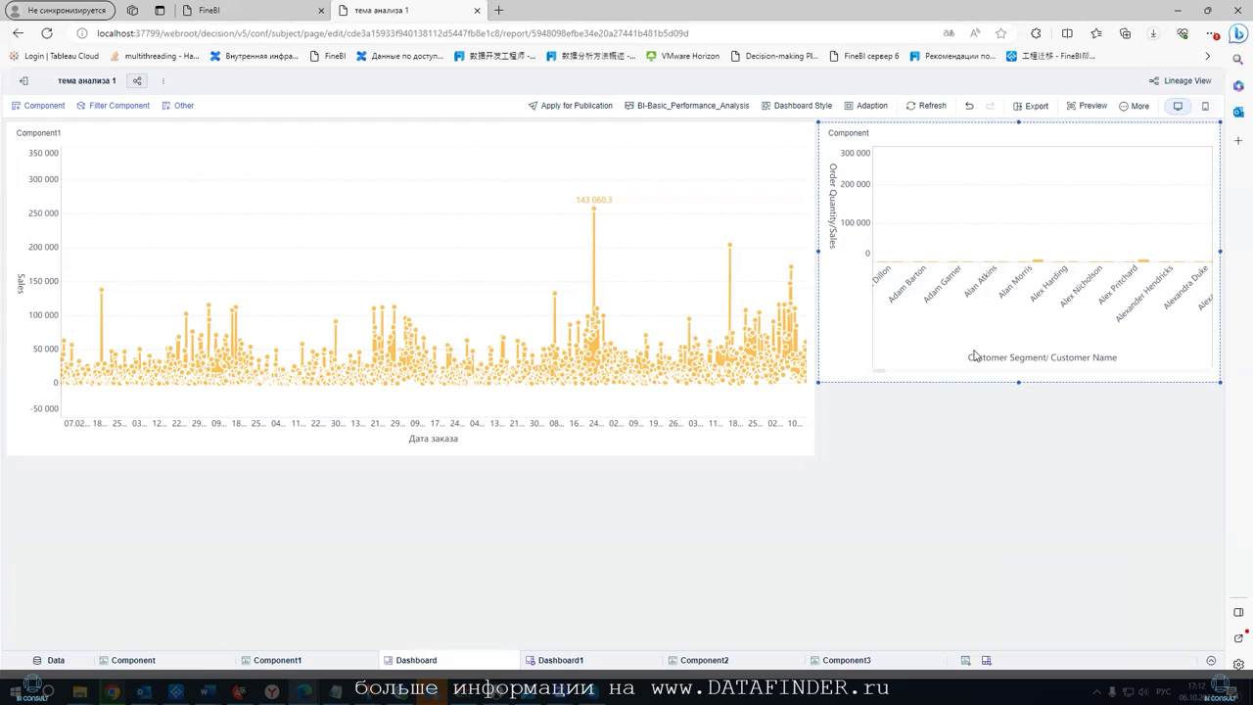
click(206, 10)
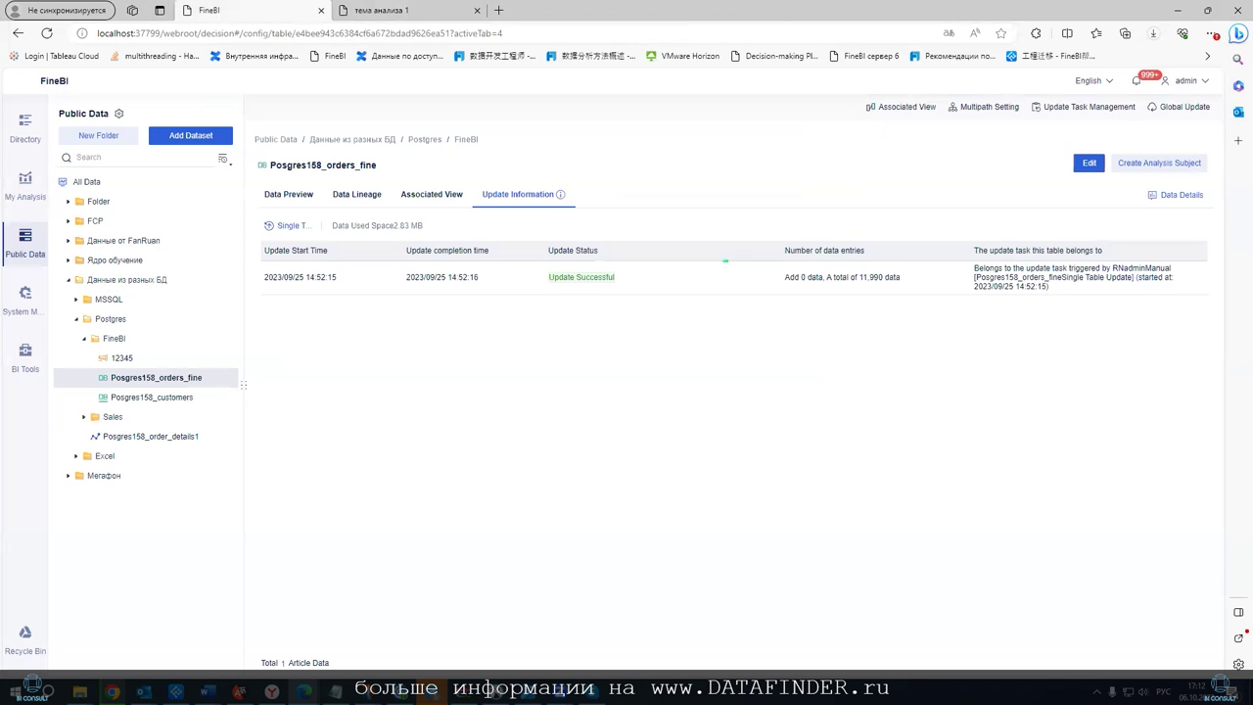
click(25, 127)
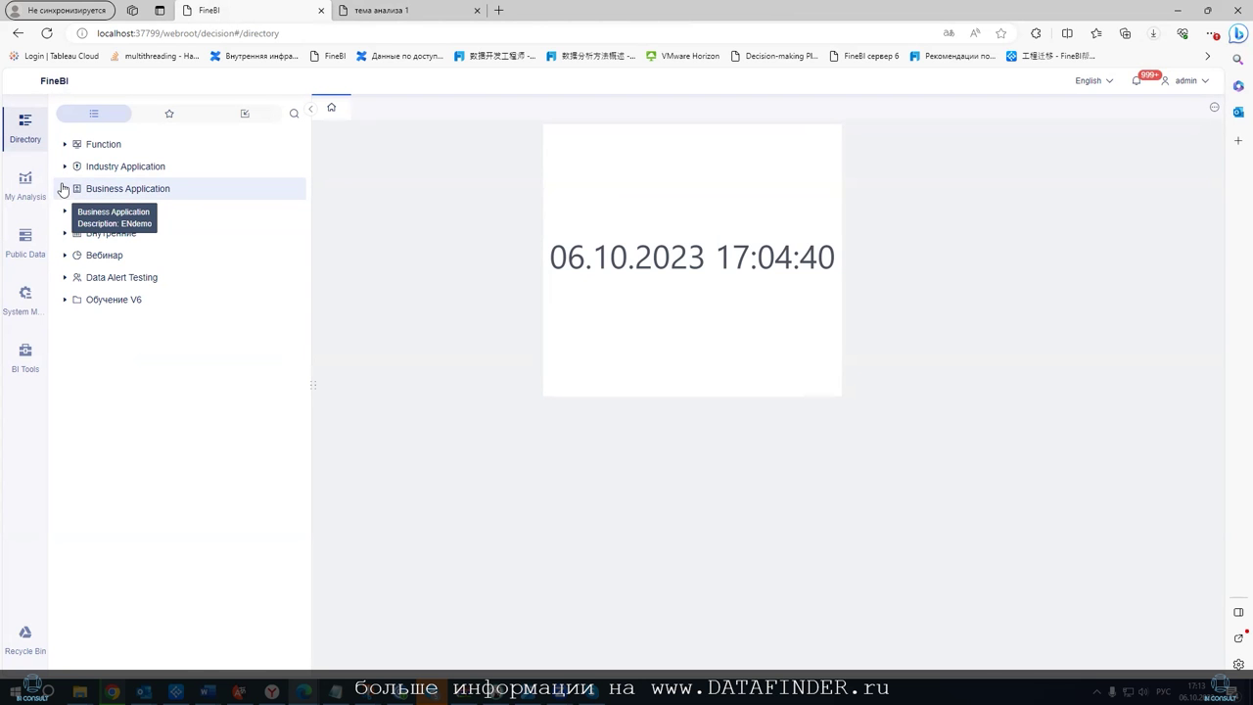
click(391, 9)
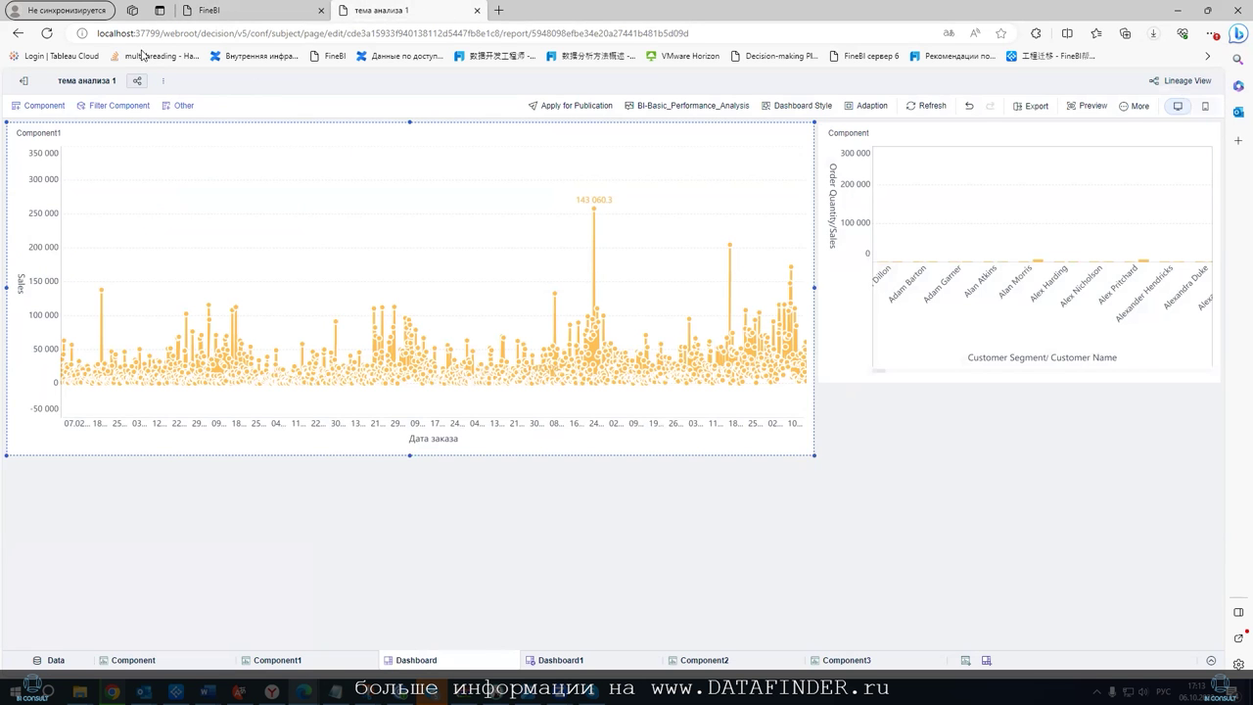
click(250, 10)
click(69, 299)
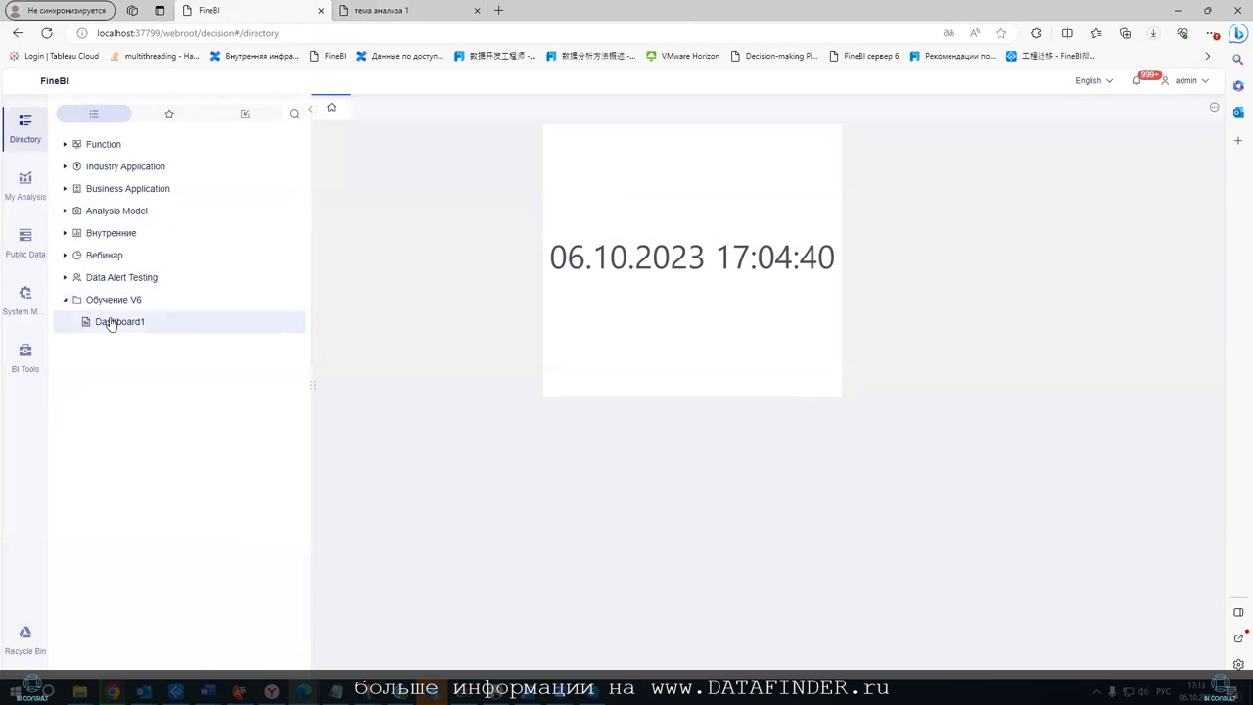
click(111, 324)
Return to the тема анализа 1 dashboard and submit it for publication as Dashboard with no directory path
key(ctrl+Tab)
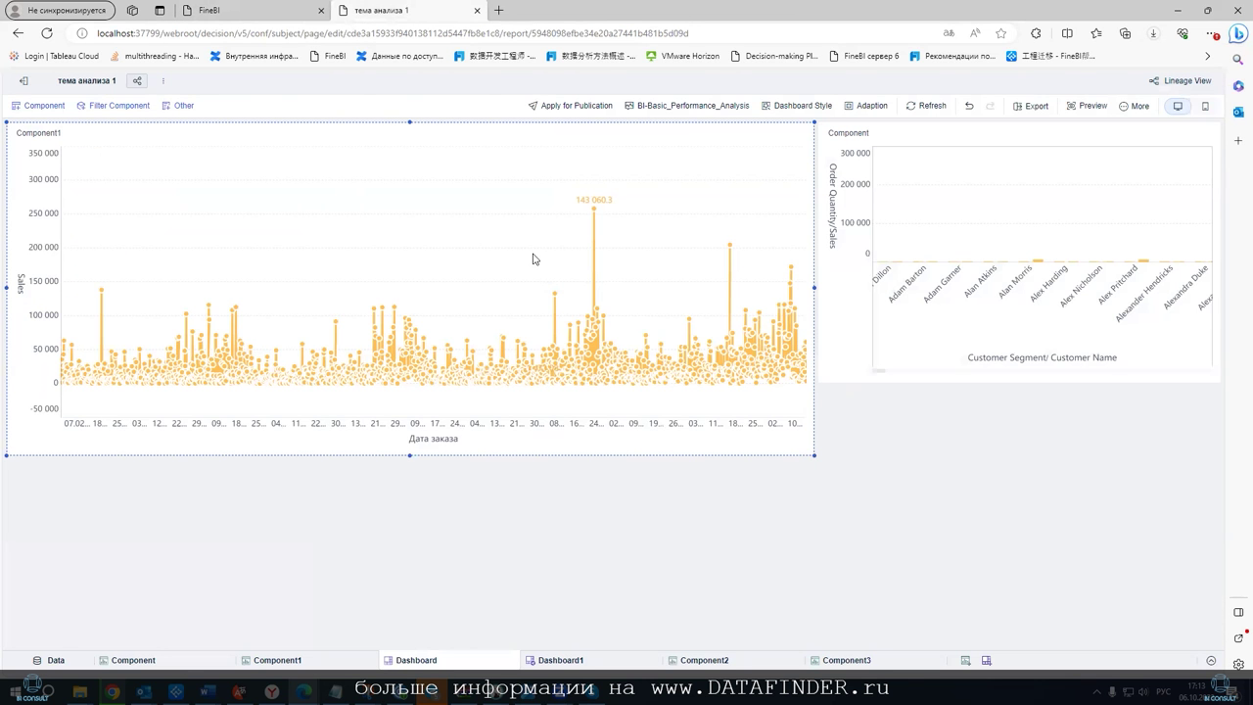
click(690, 119)
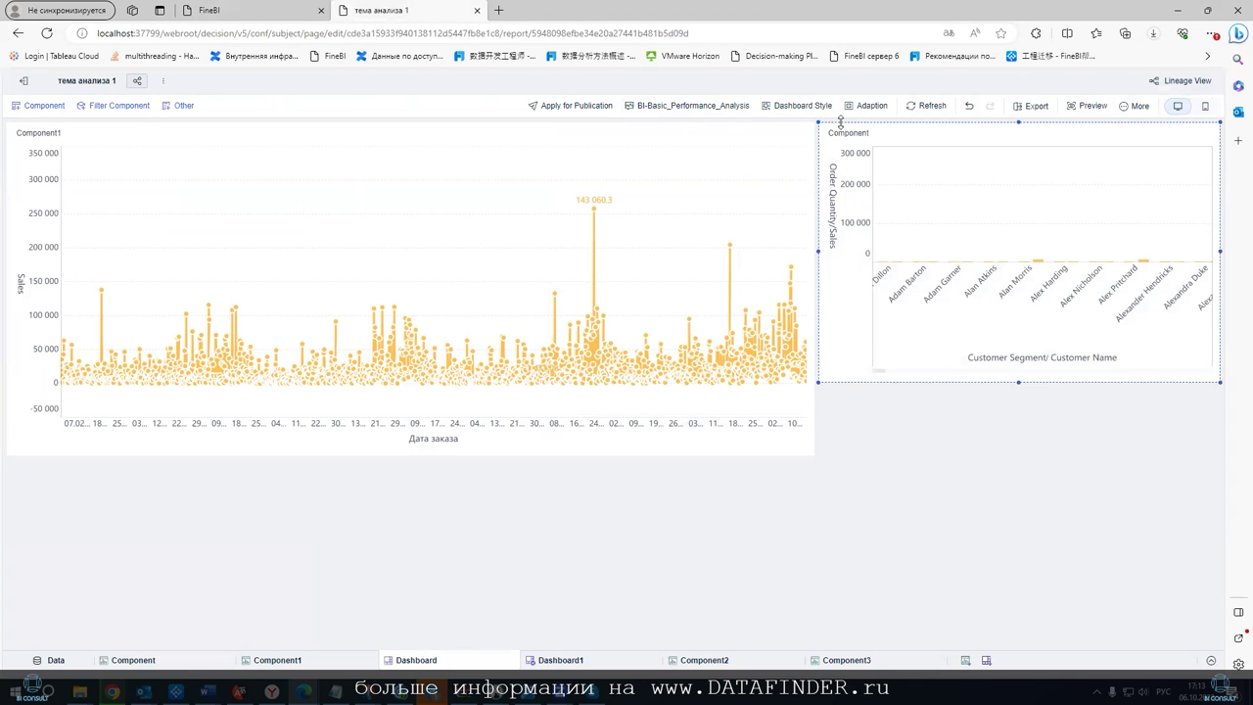
click(577, 106)
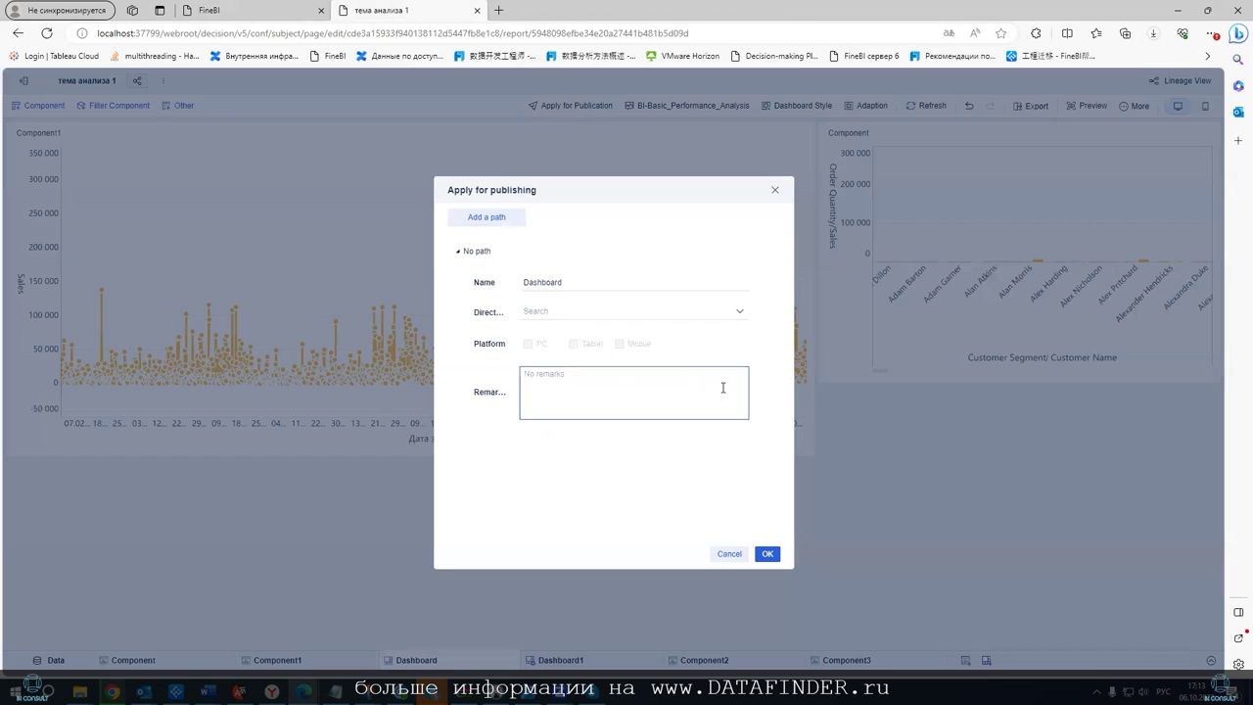
click(768, 554)
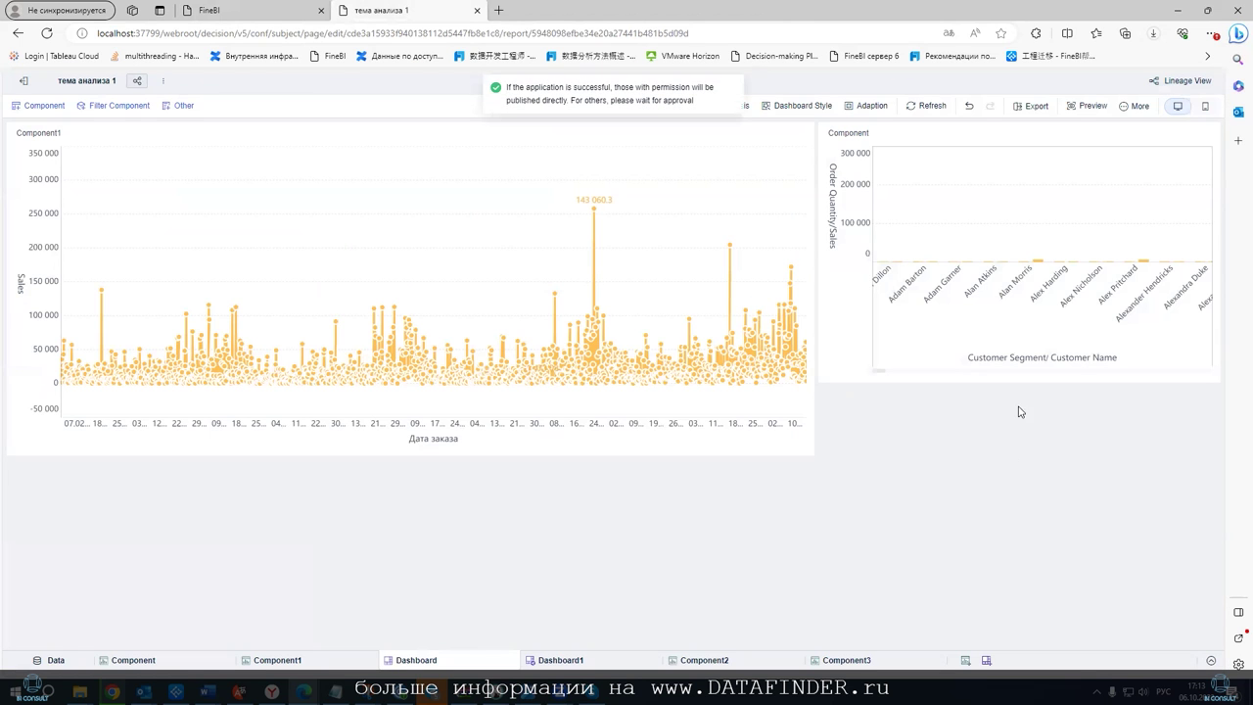
Check the contents of the Обучение V6 folder in the directory after the publication request
click(245, 10)
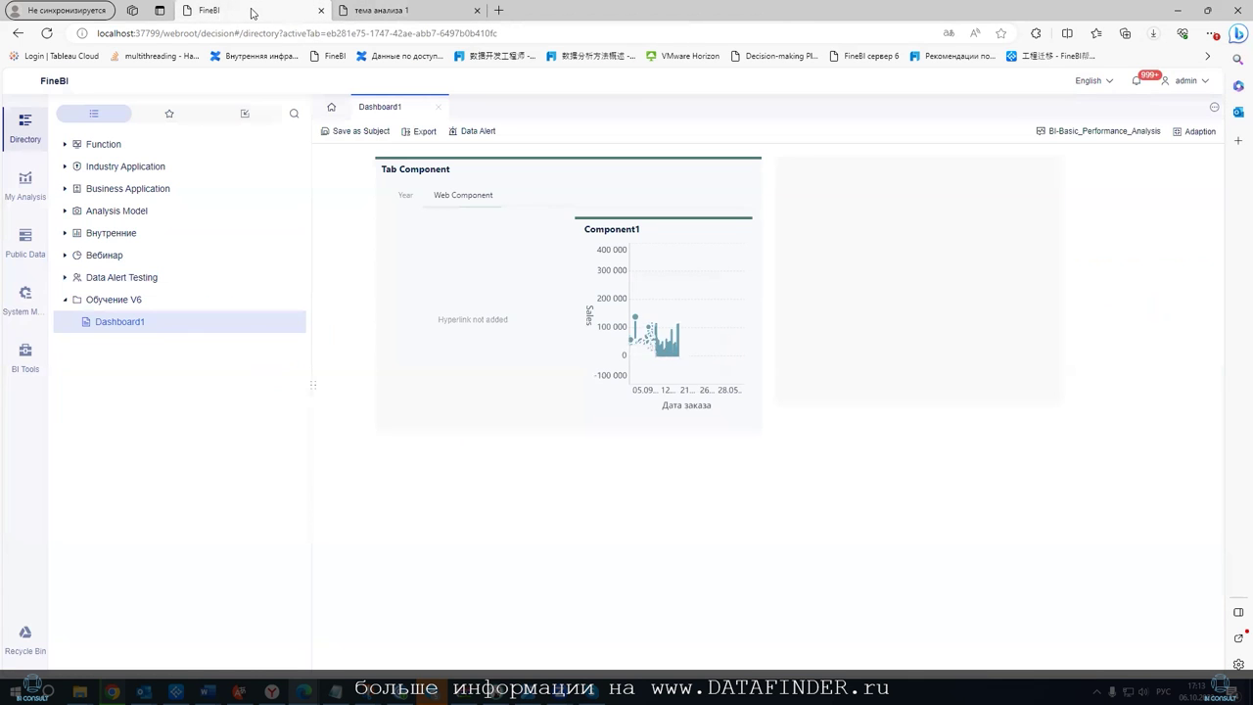
click(64, 300)
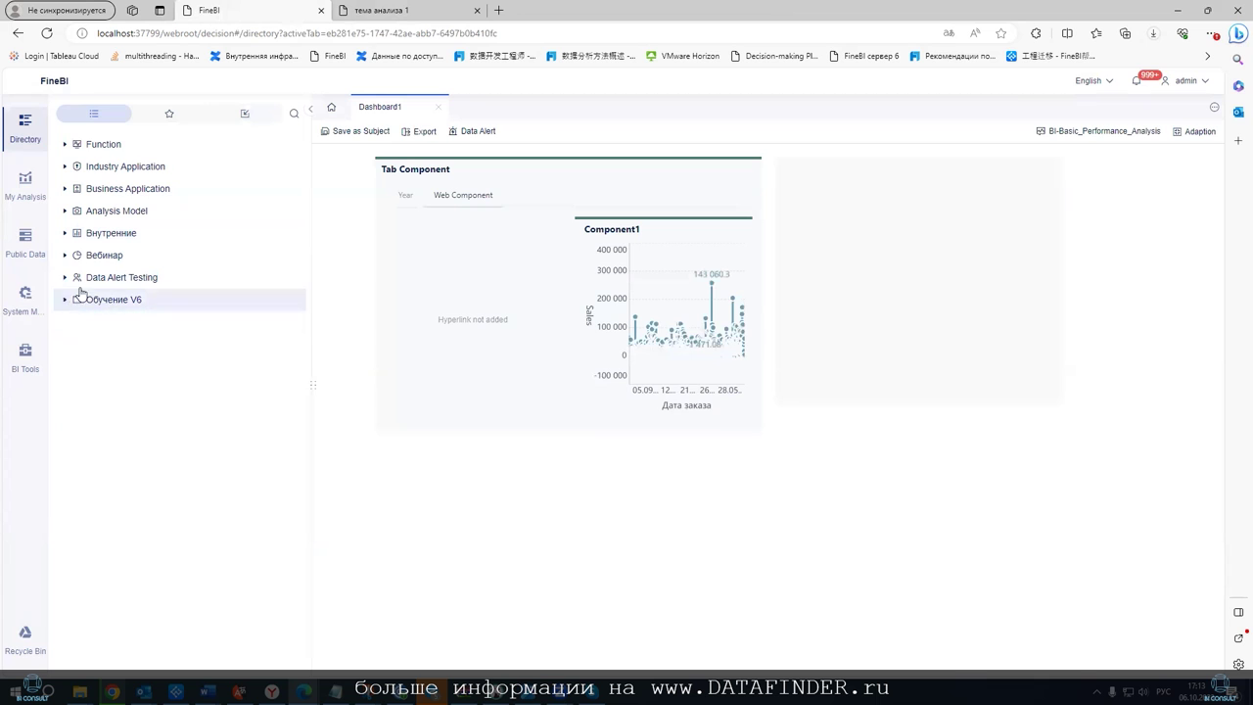
click(46, 32)
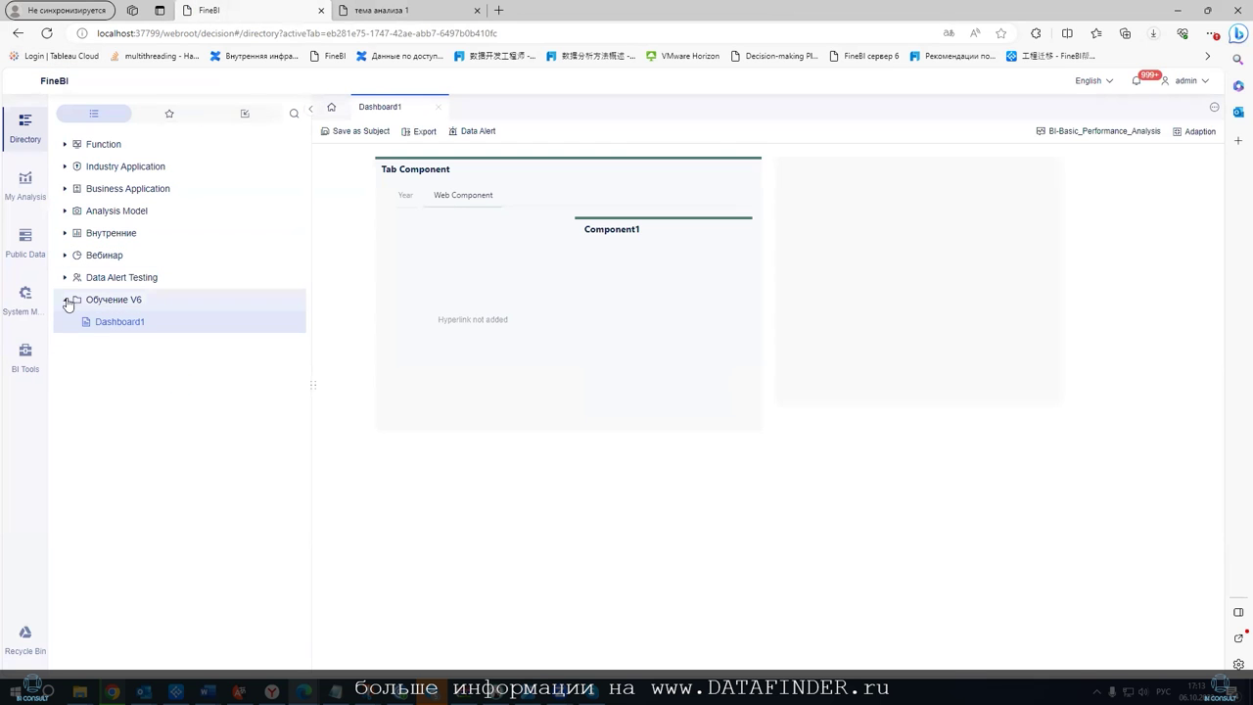
click(145, 304)
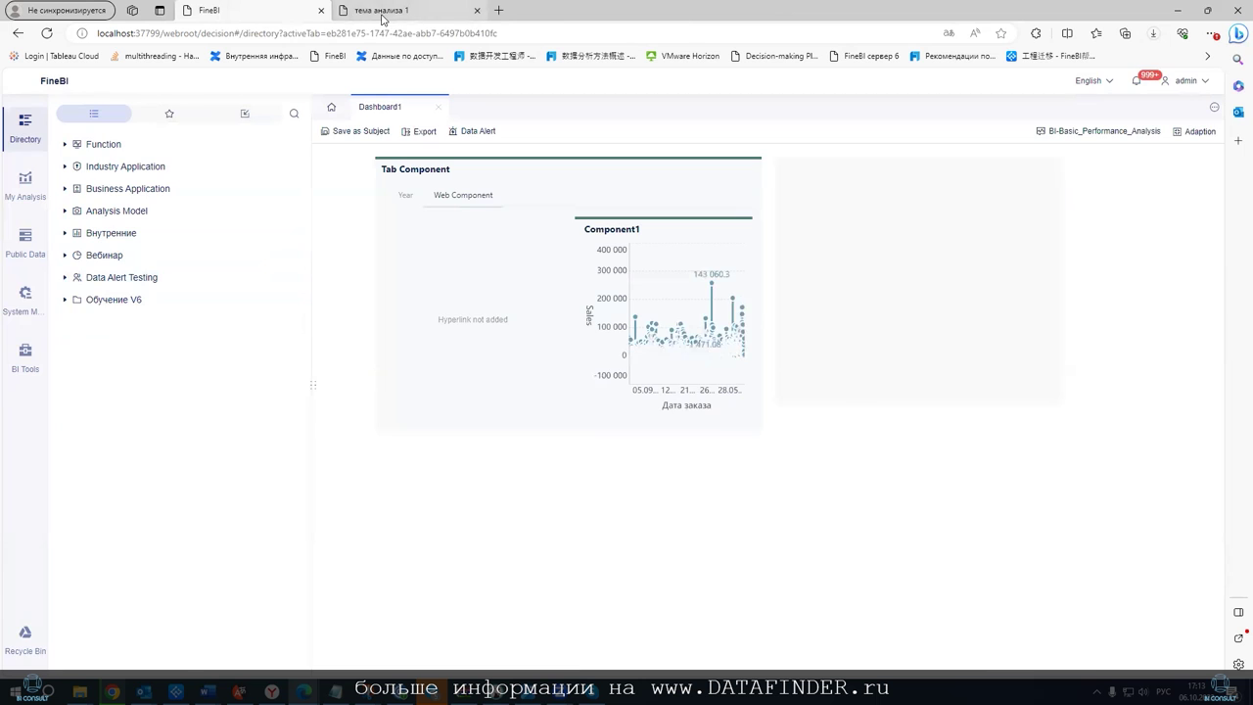
In Component1, set the Sales summary mode to Minimum and add Profit to the vertical axis as a multi-series column chart
click(380, 12)
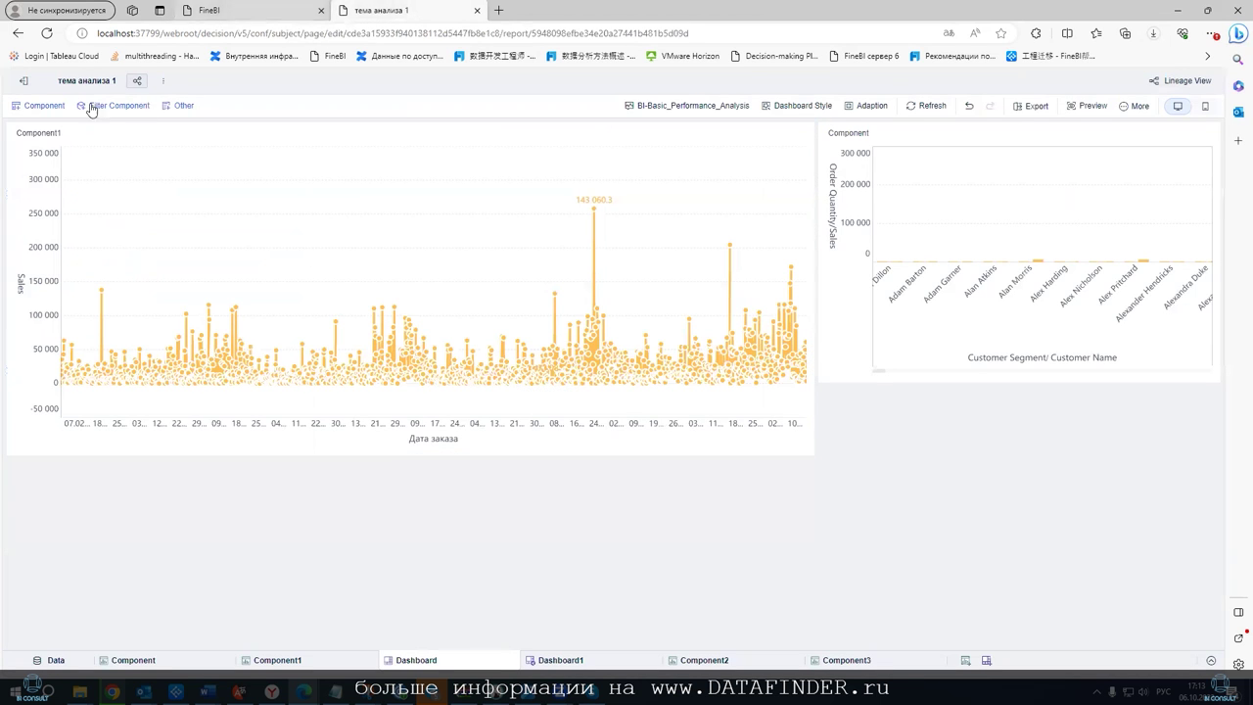
click(554, 660)
click(405, 212)
click(499, 168)
click(470, 198)
click(604, 200)
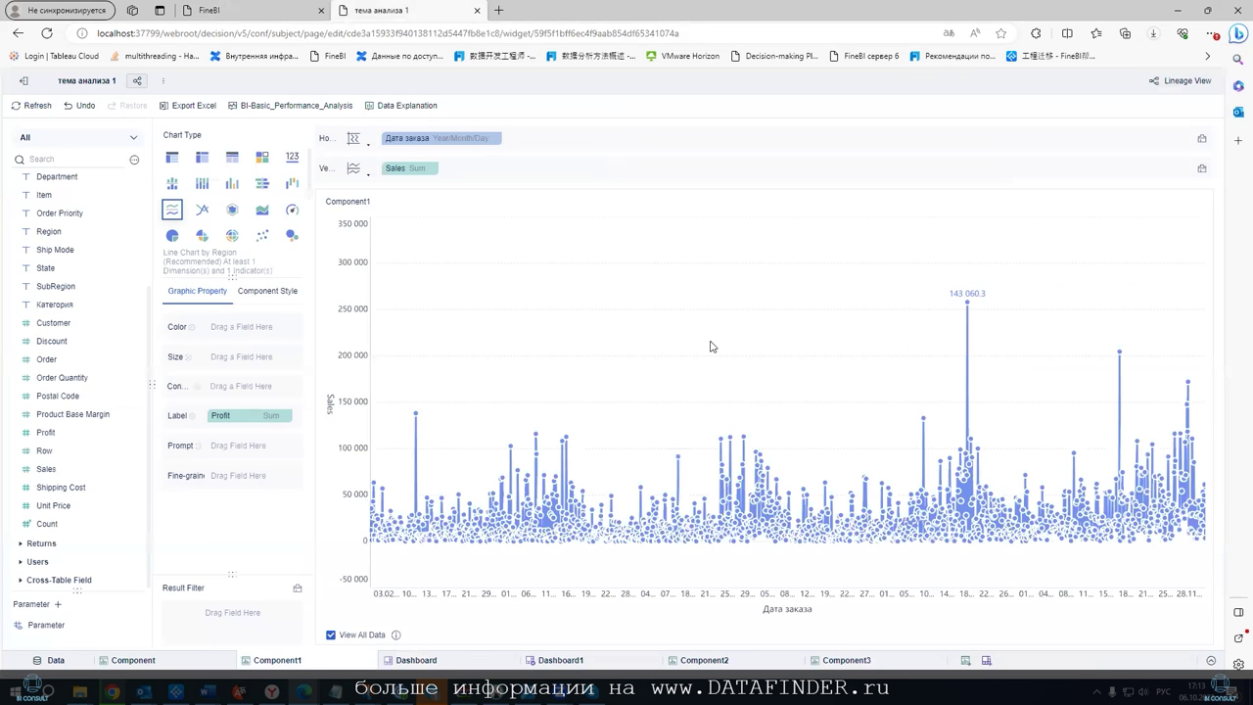
click(431, 168)
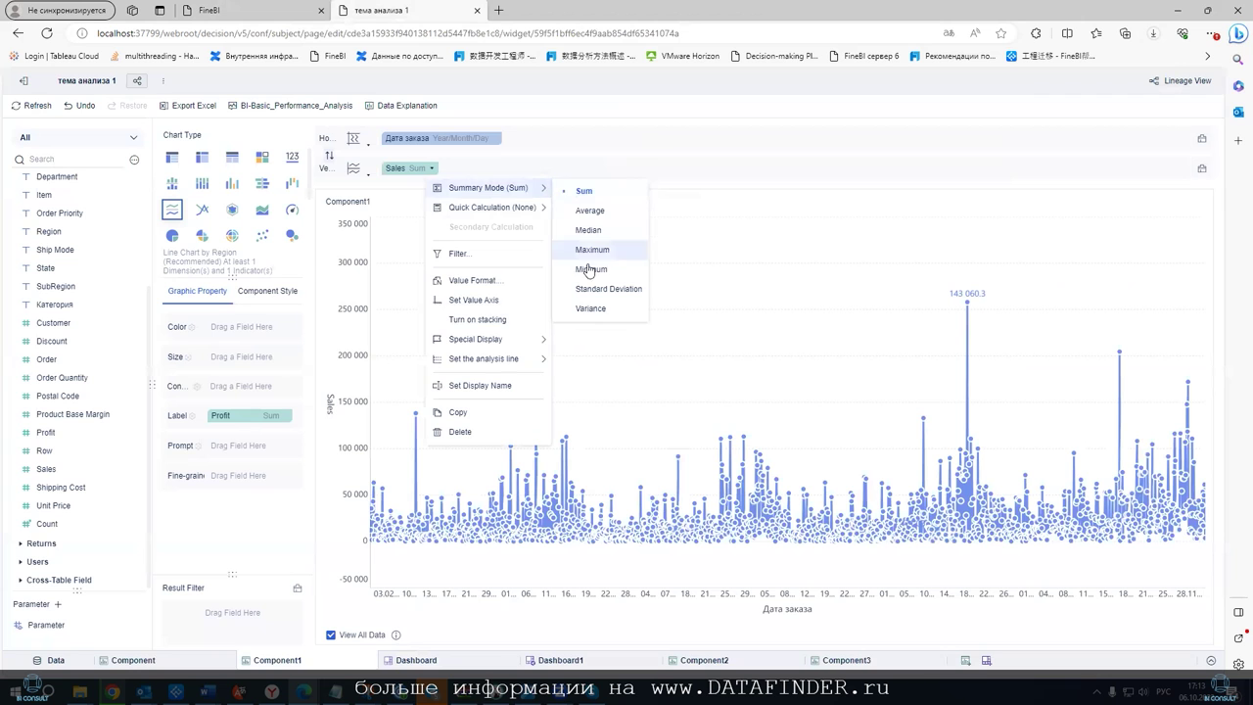
click(591, 270)
click(202, 210)
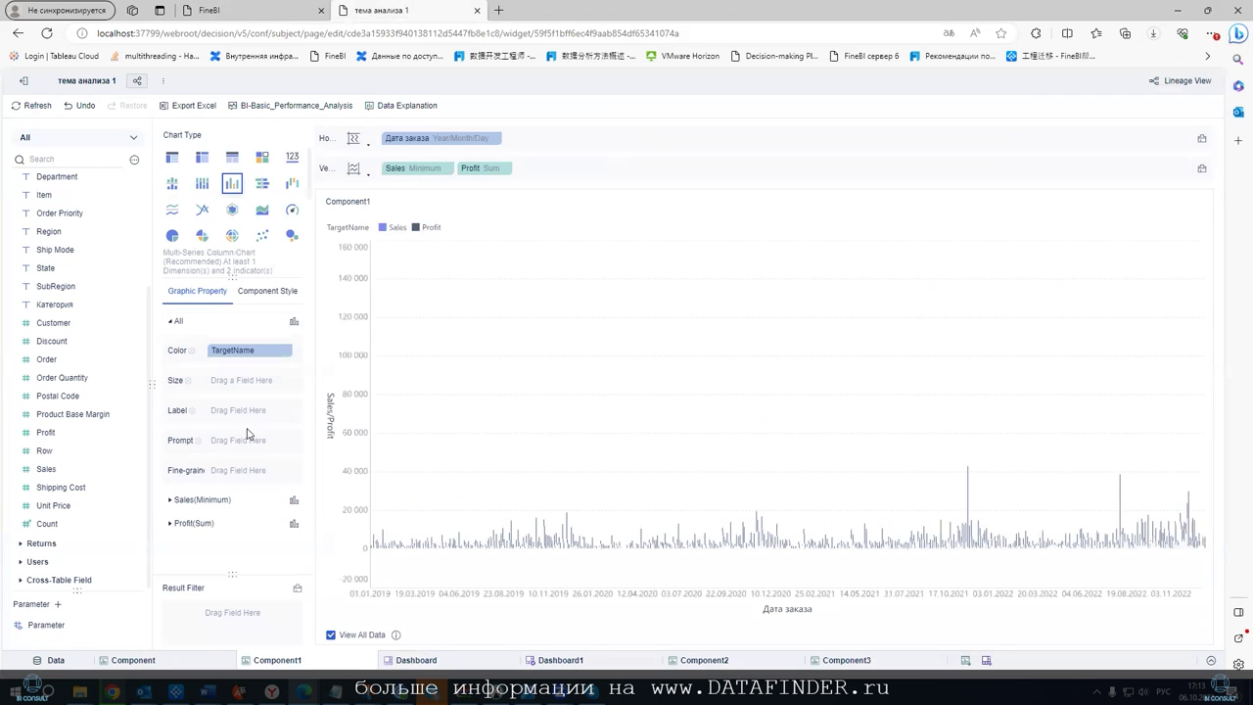
Inspect the edited Component1 chart on the published Dashboard1 in Обучение V6 and refresh the dashboard
click(239, 18)
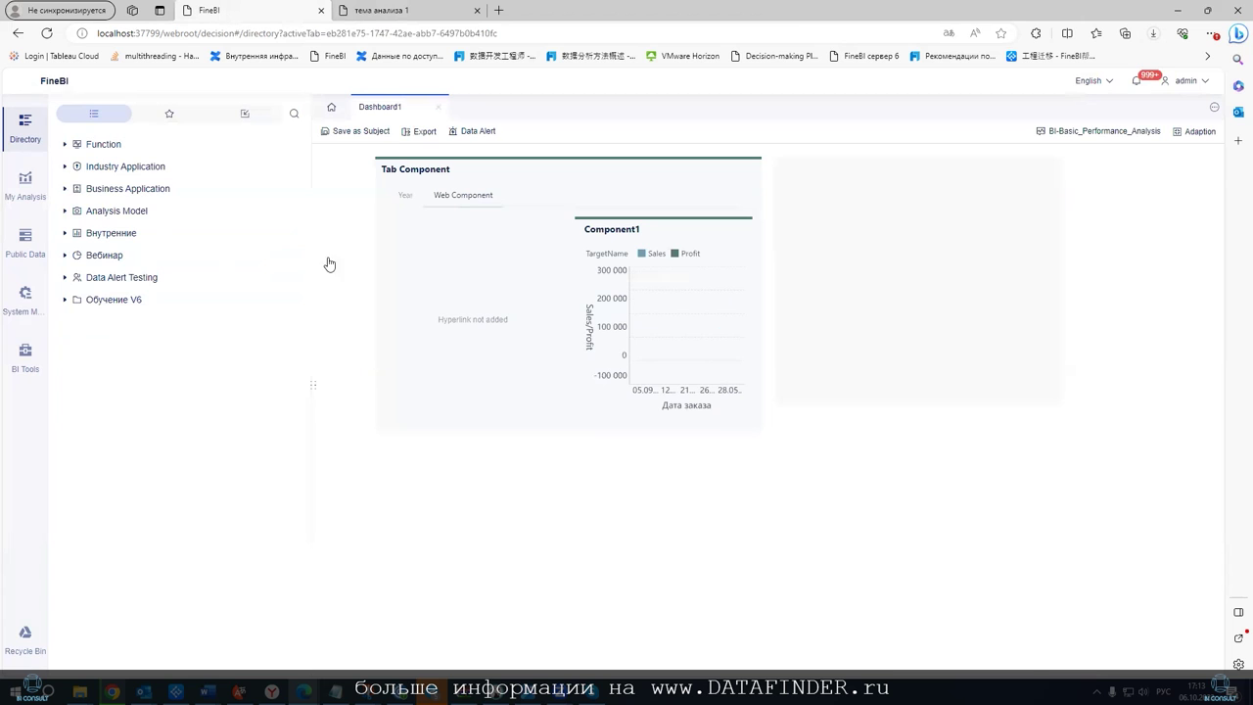
click(114, 300)
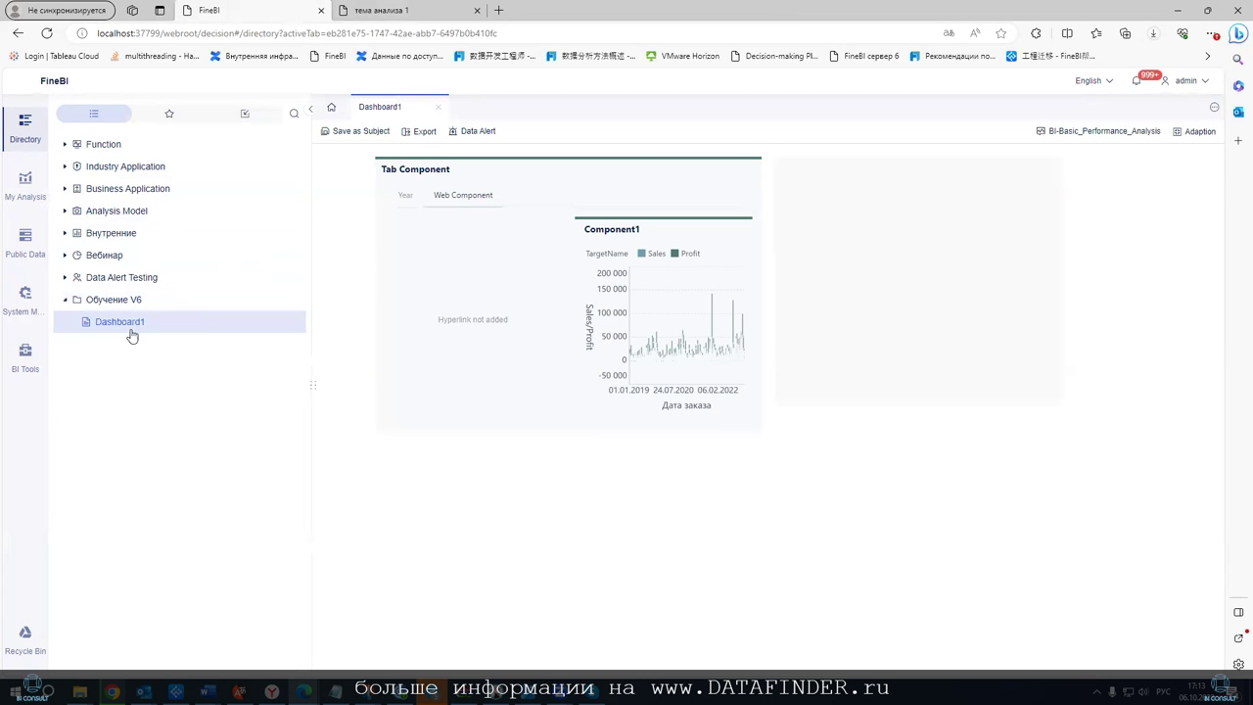
click(363, 157)
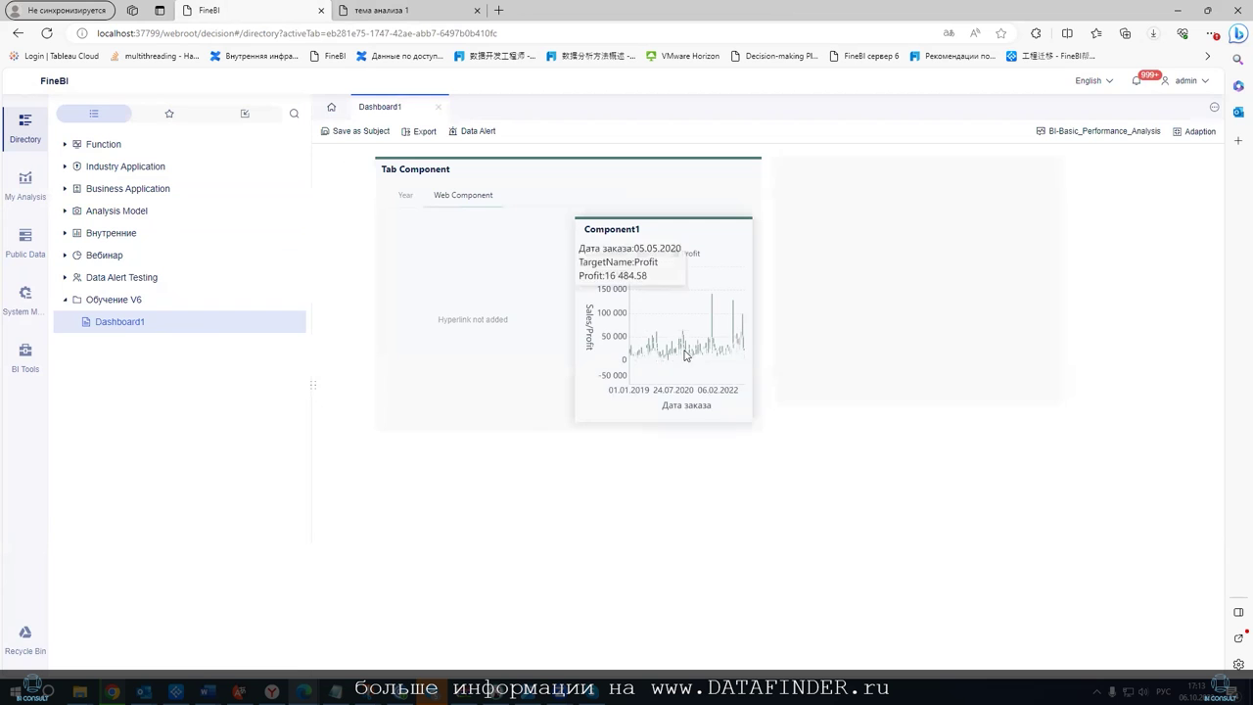
mouse_move(743, 351)
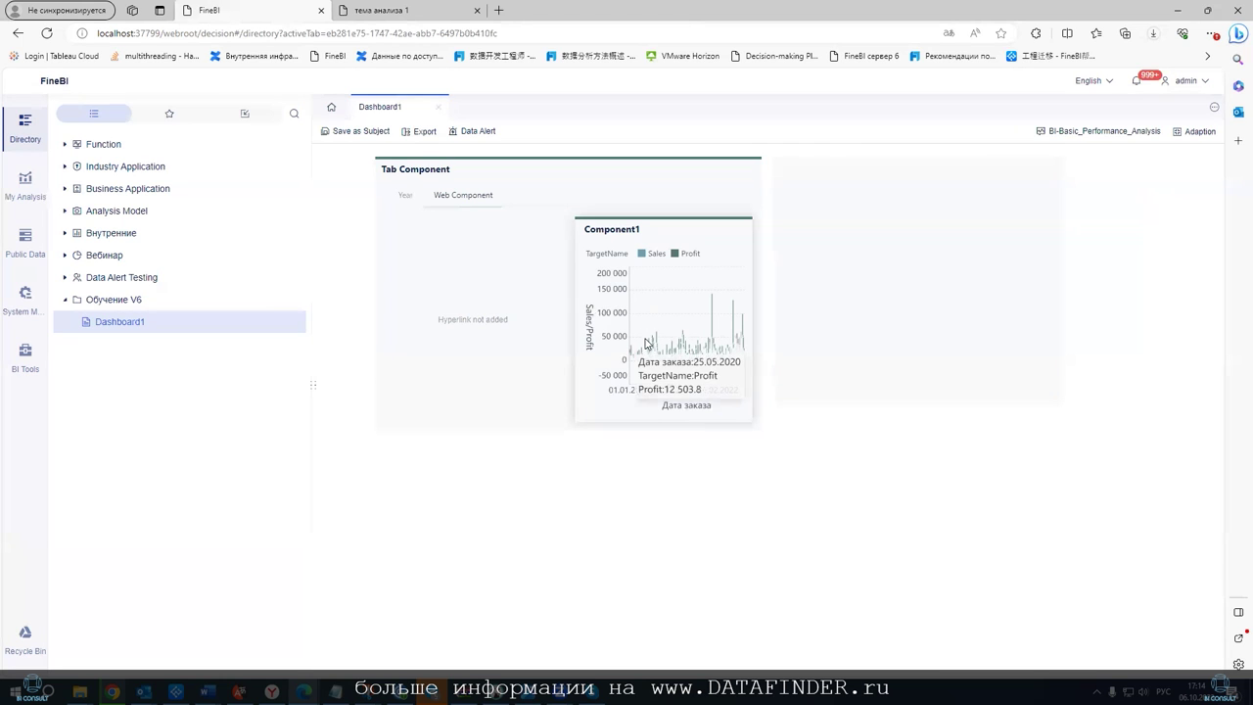
mouse_move(656, 353)
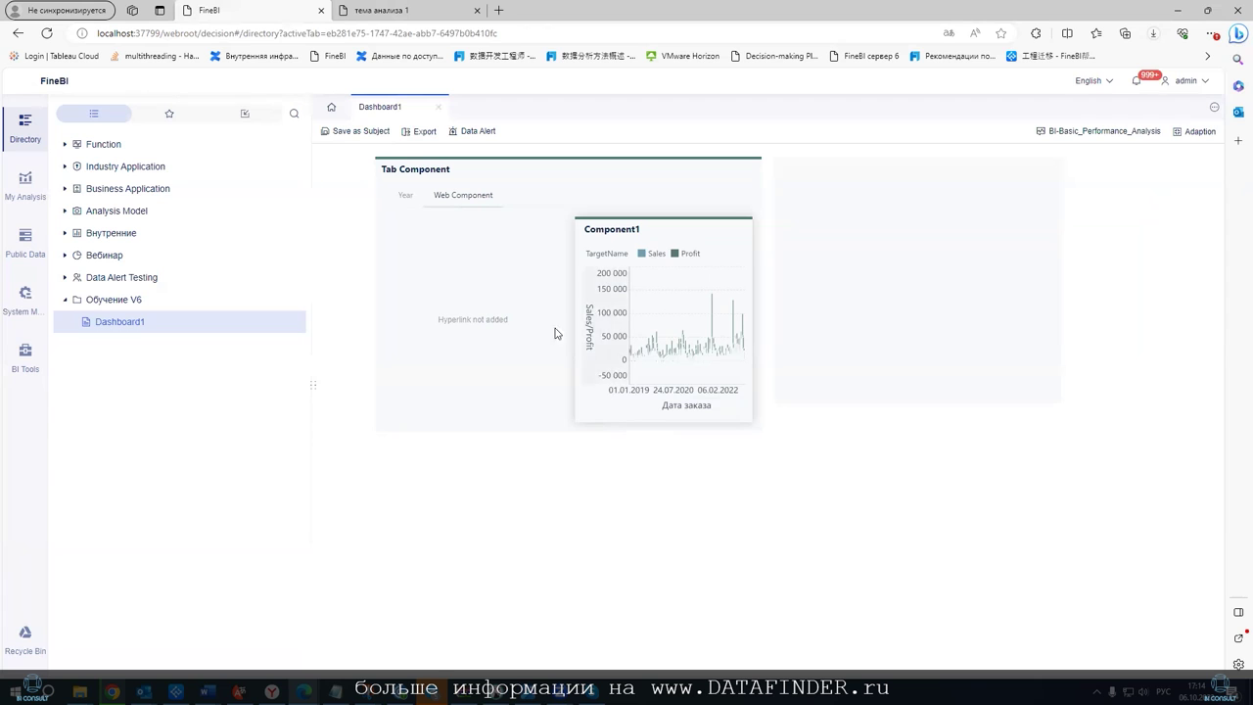
mouse_move(397, 115)
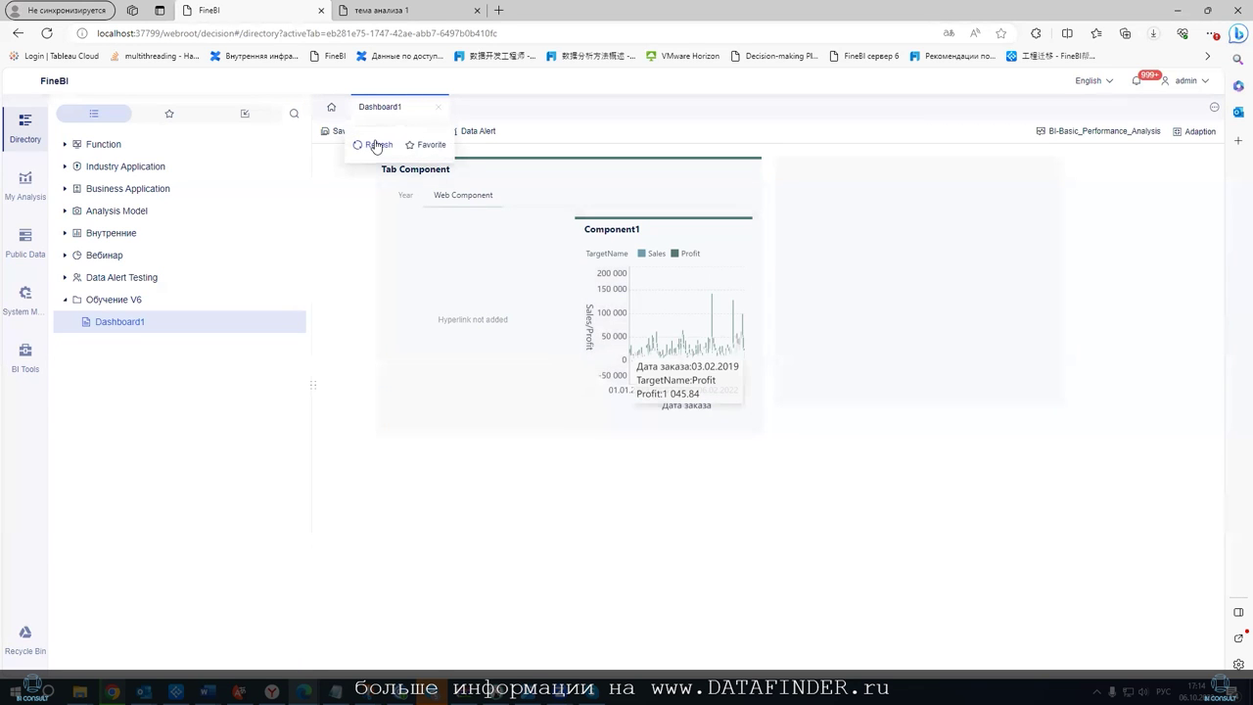
click(375, 145)
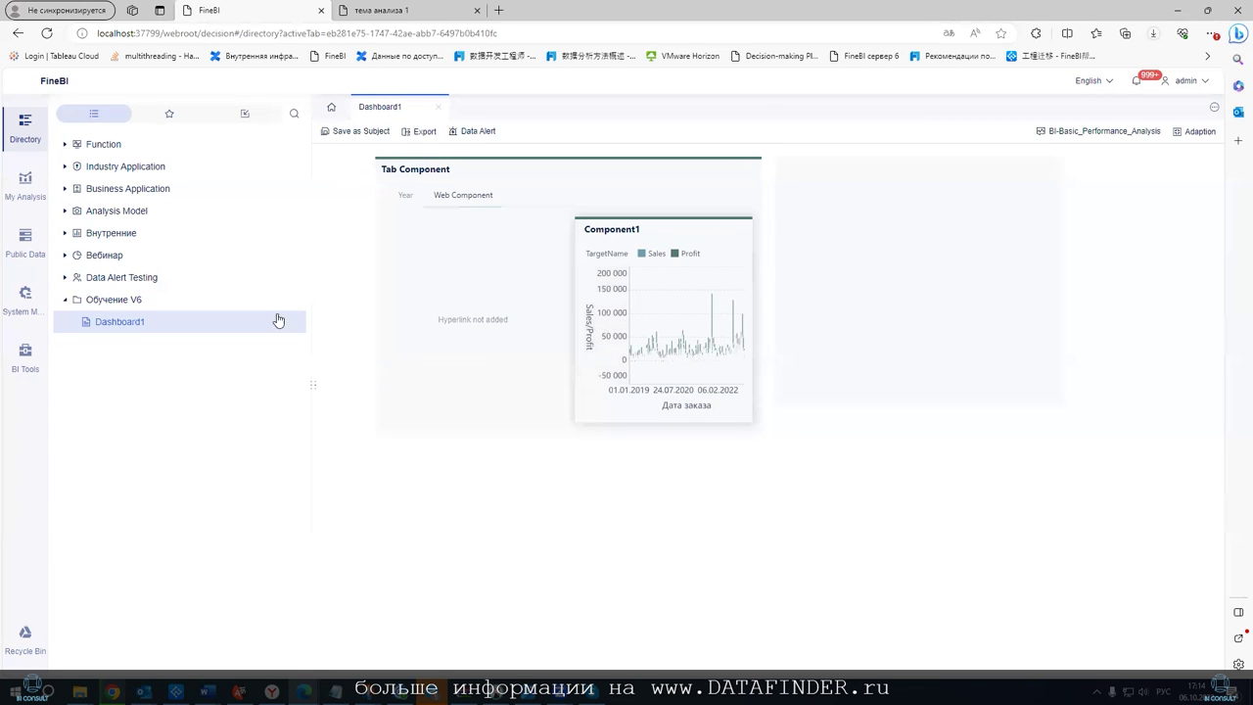
mouse_move(645, 391)
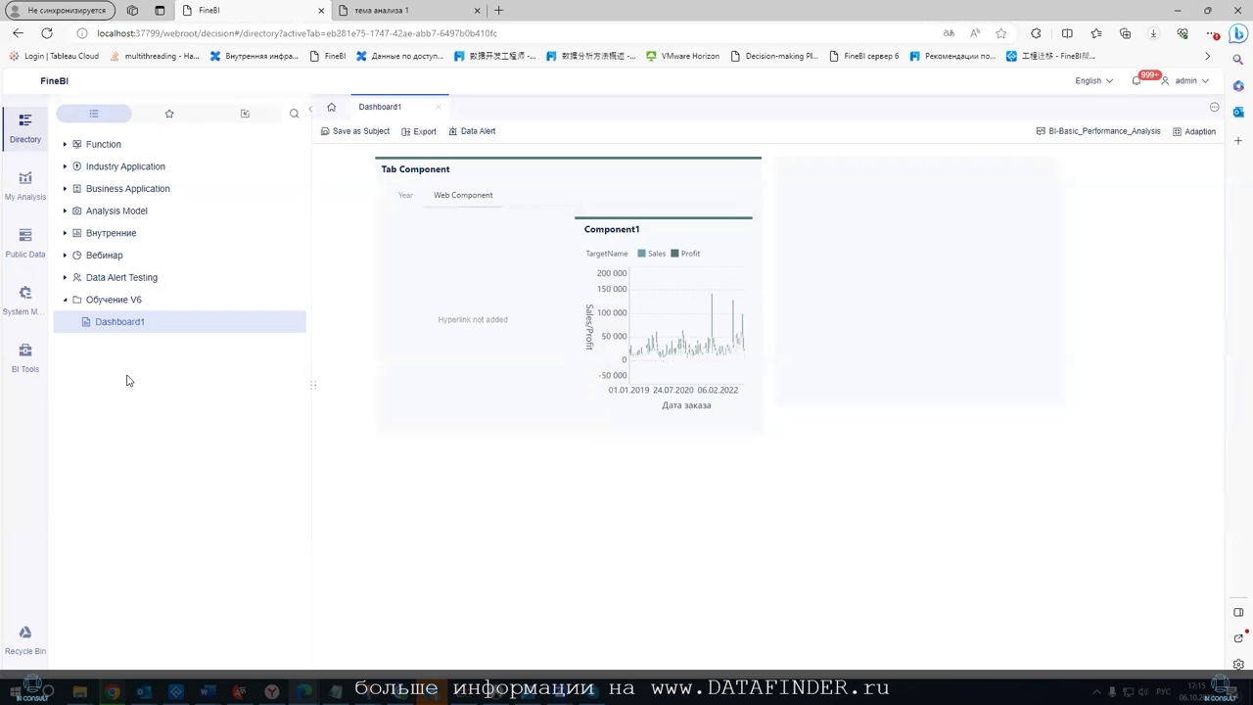
Open Directory Management in the system management section and expand the Обучение V6 folder
click(27, 296)
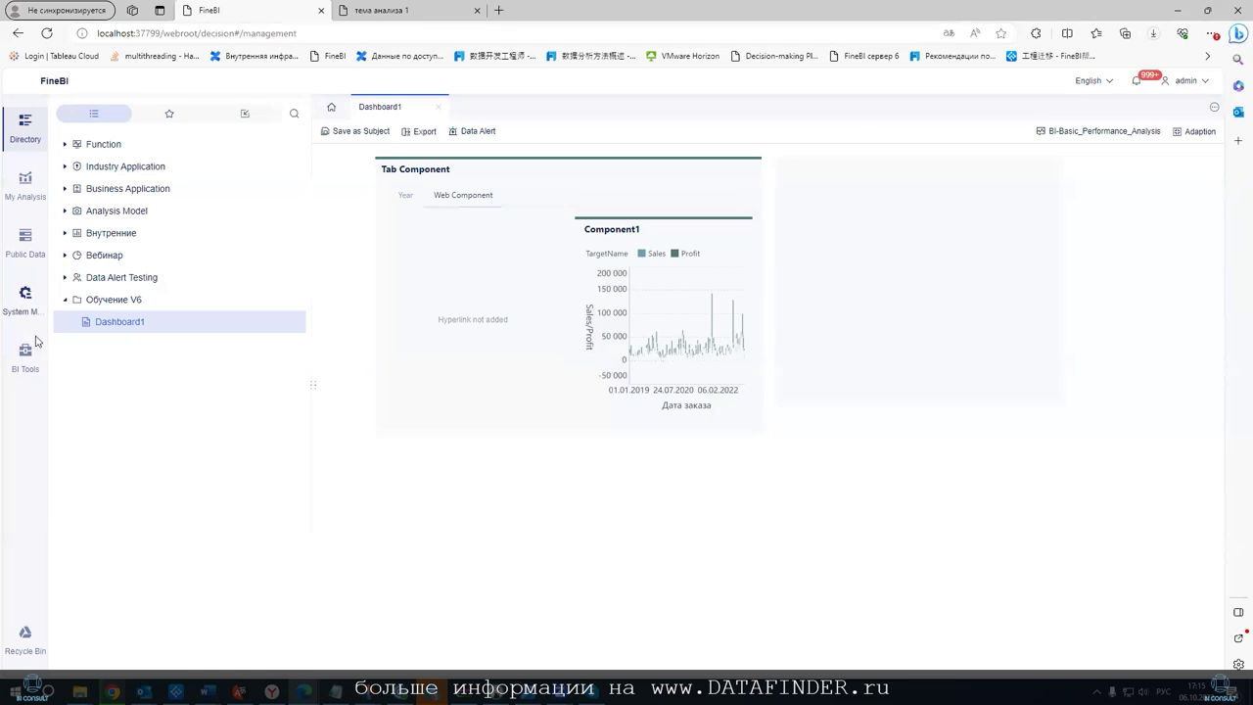
click(126, 114)
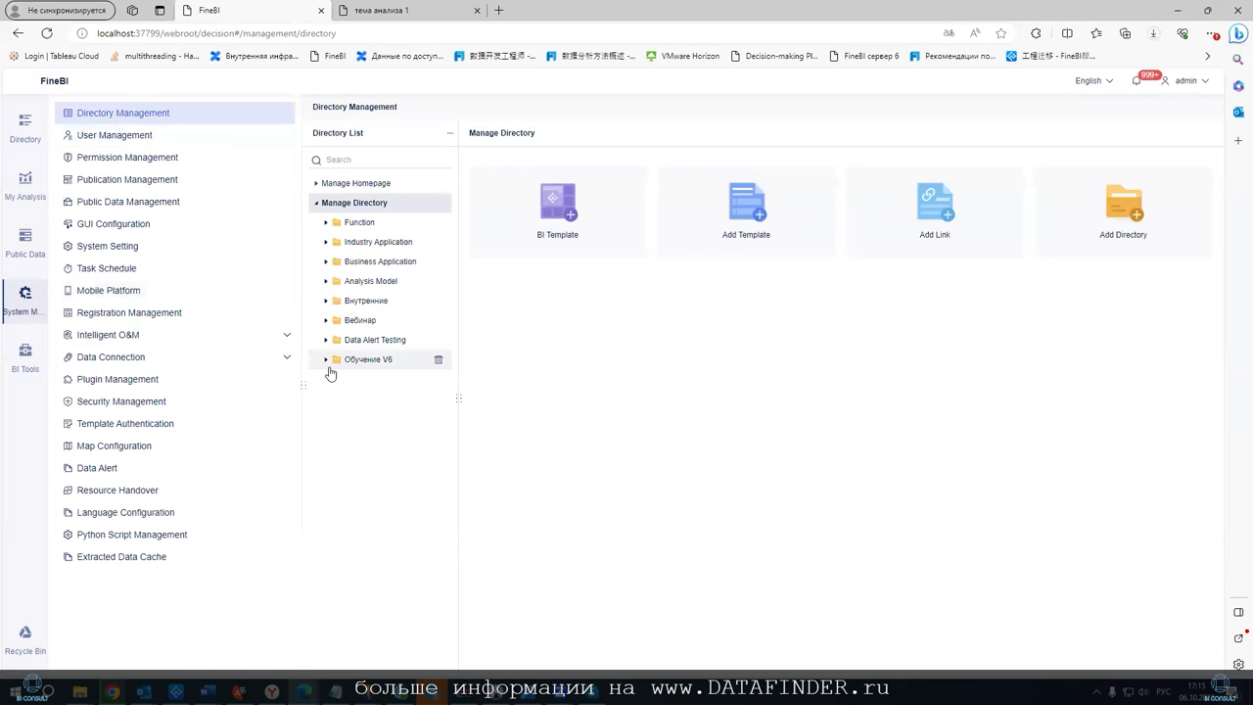
click(329, 360)
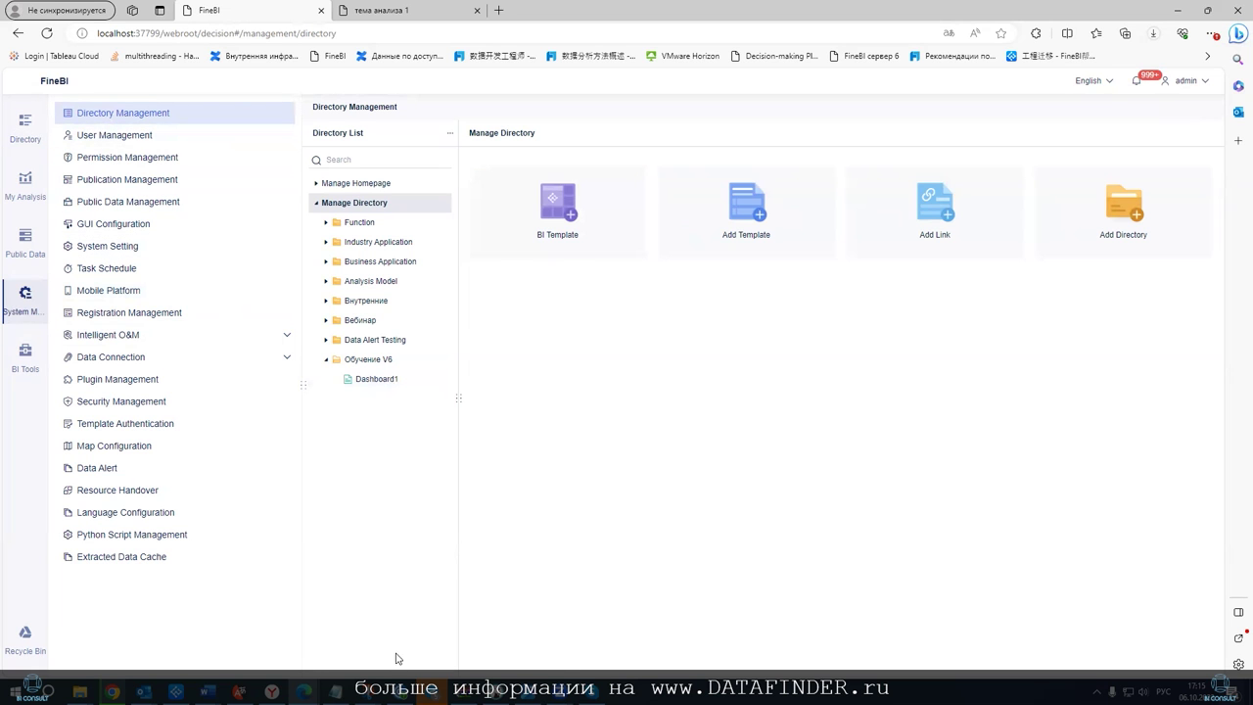
Return to the тема анализа 1 subject and view the Tab Component on Dashboard1
click(422, 17)
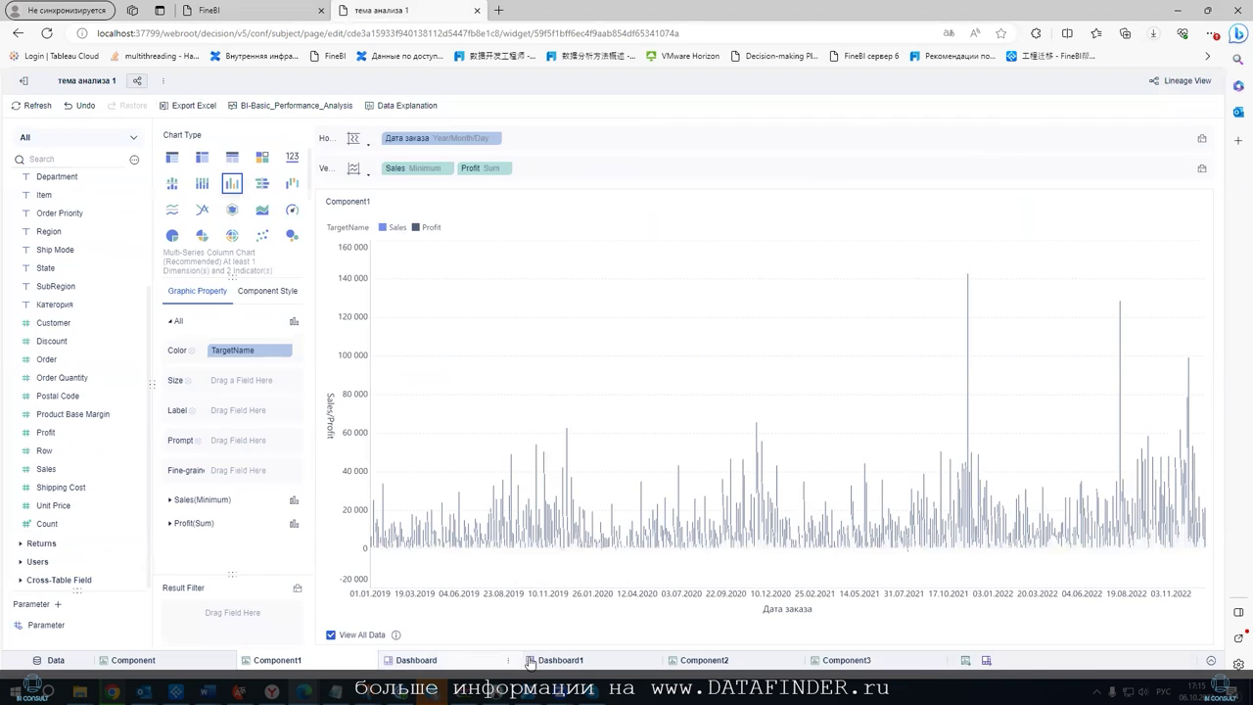
click(416, 660)
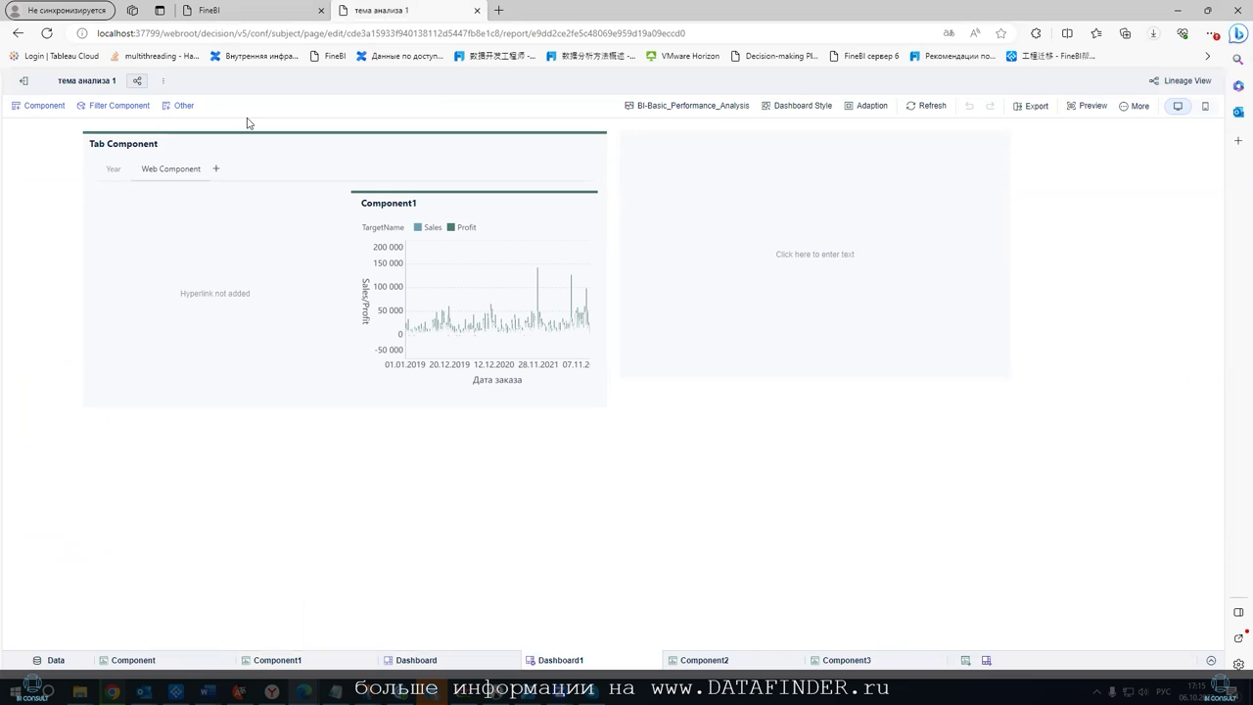
click(254, 133)
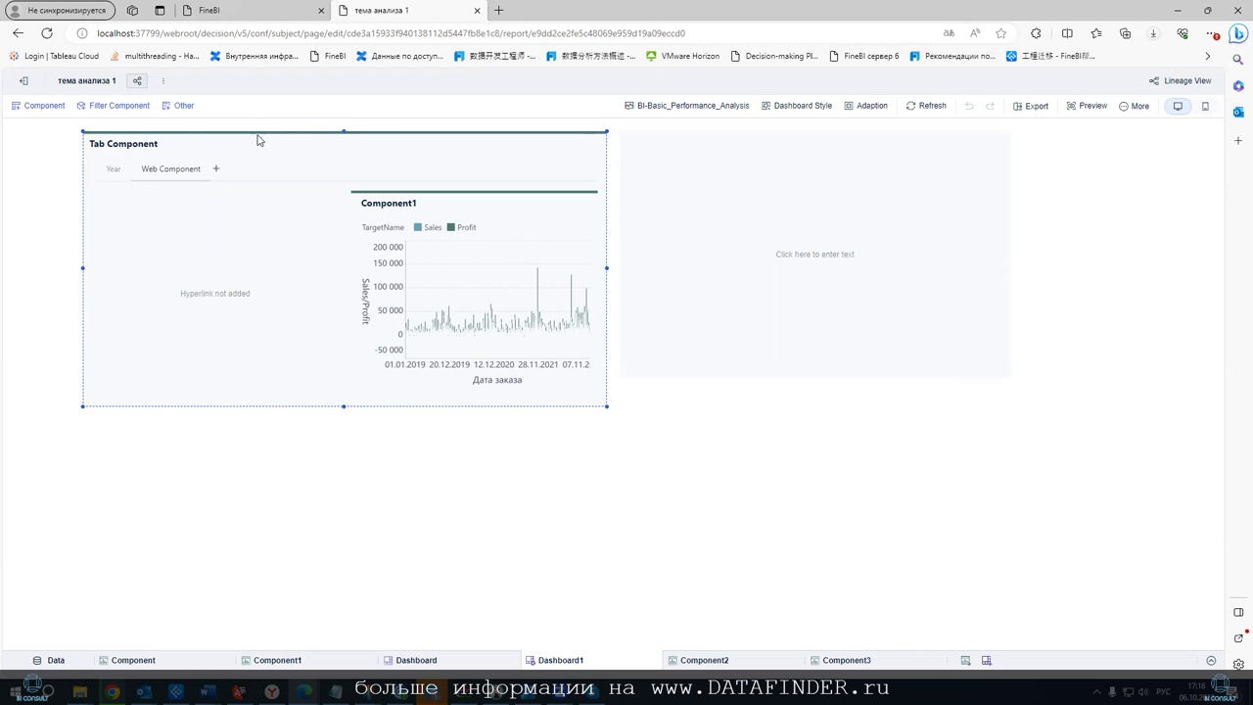
Review the general system settings, including the BI parameters, cache, time format and number format
click(265, 11)
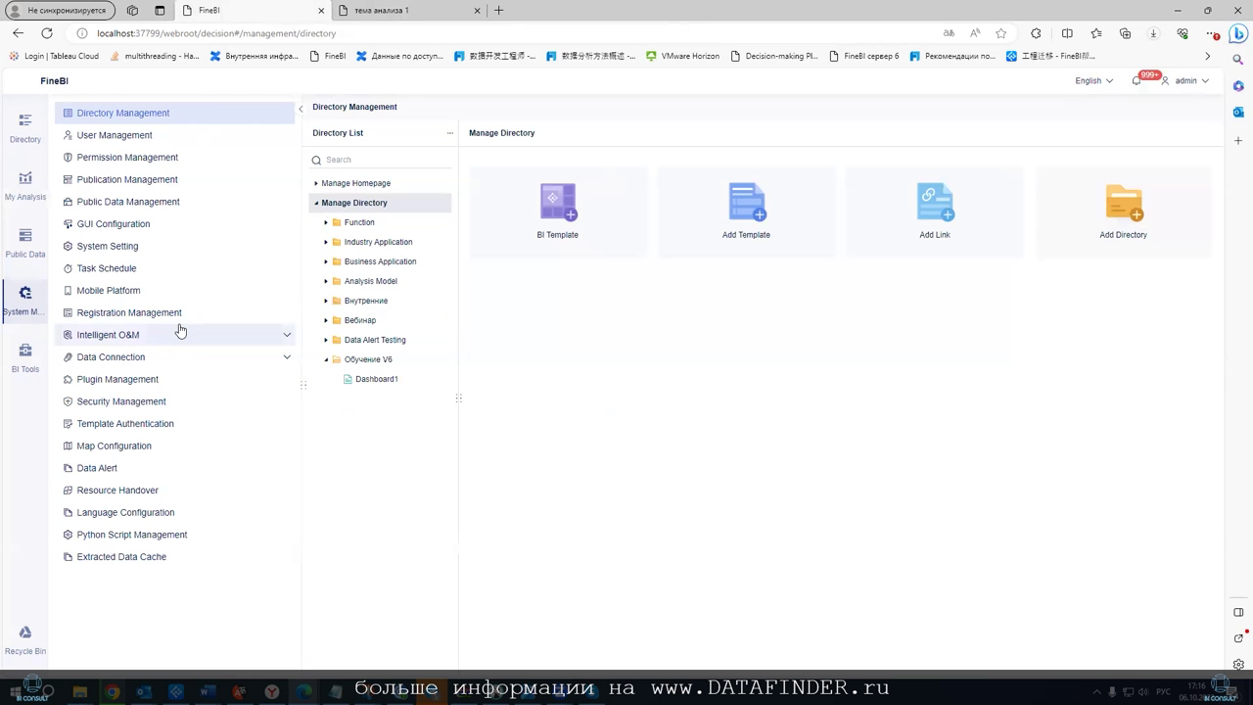
click(177, 253)
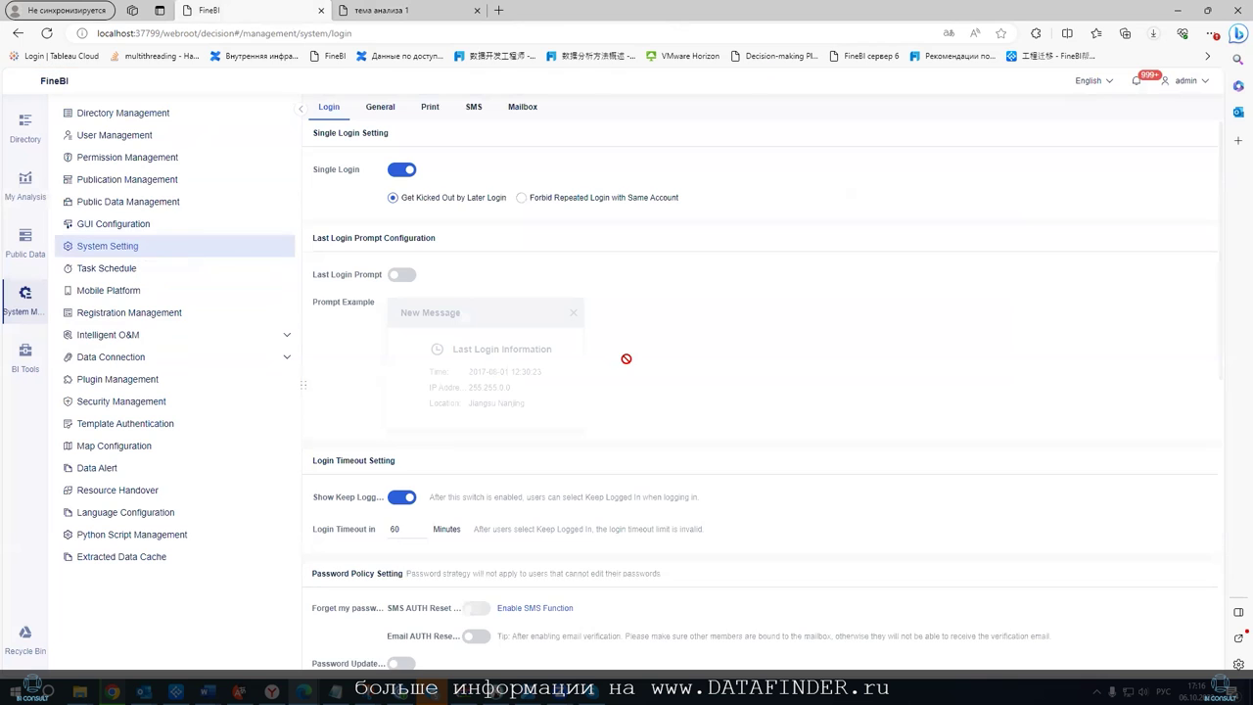
click(379, 106)
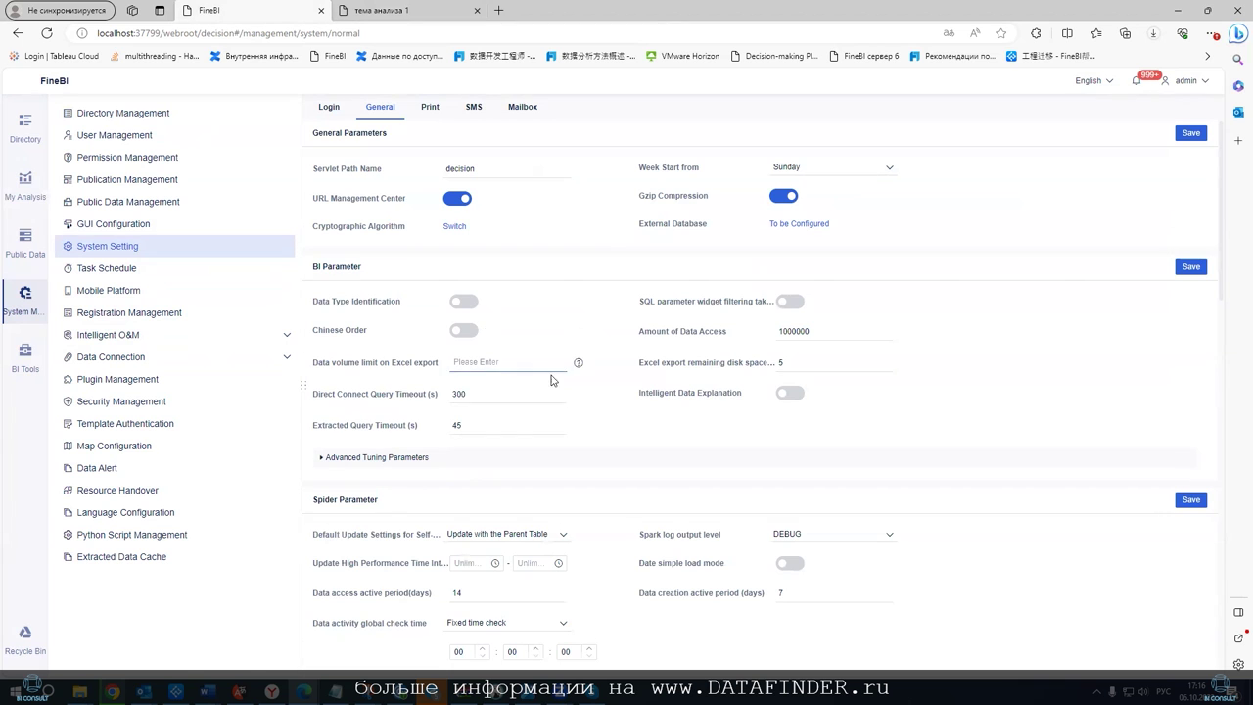
scroll(575, 362, down, 6)
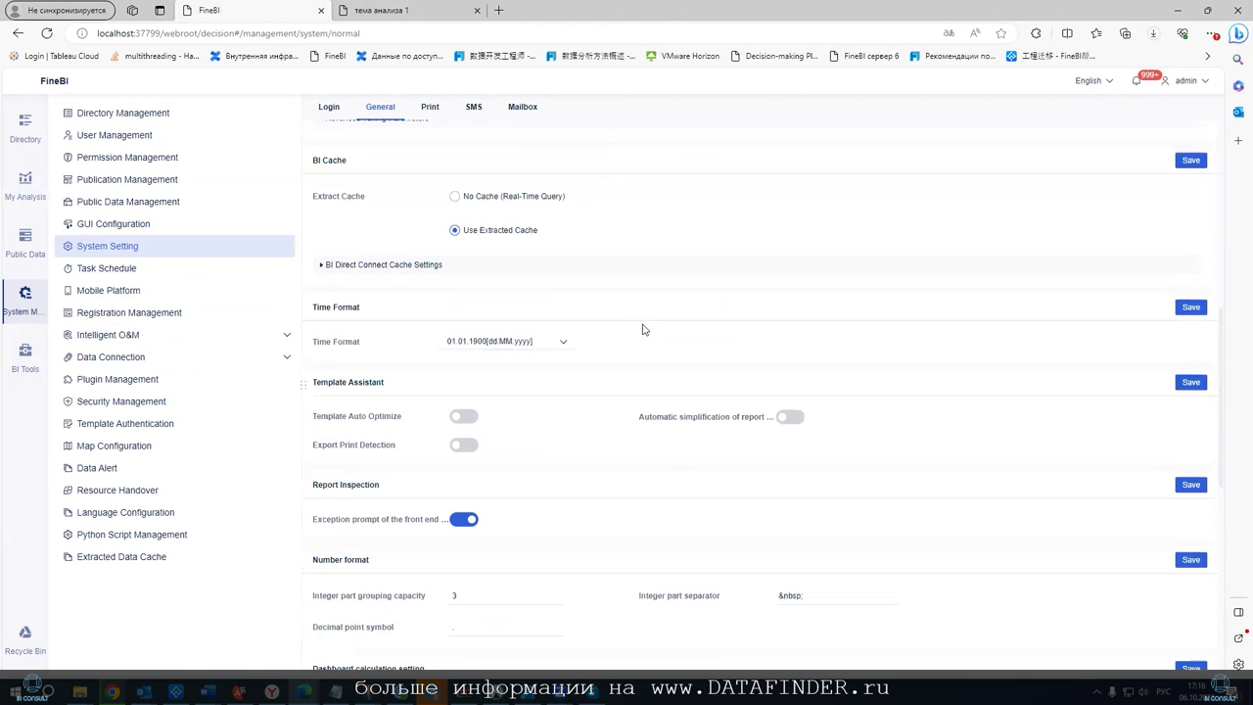
Expand the BI direct connect cache settings, and look over the Public Data and My Analysis folder lists
click(323, 252)
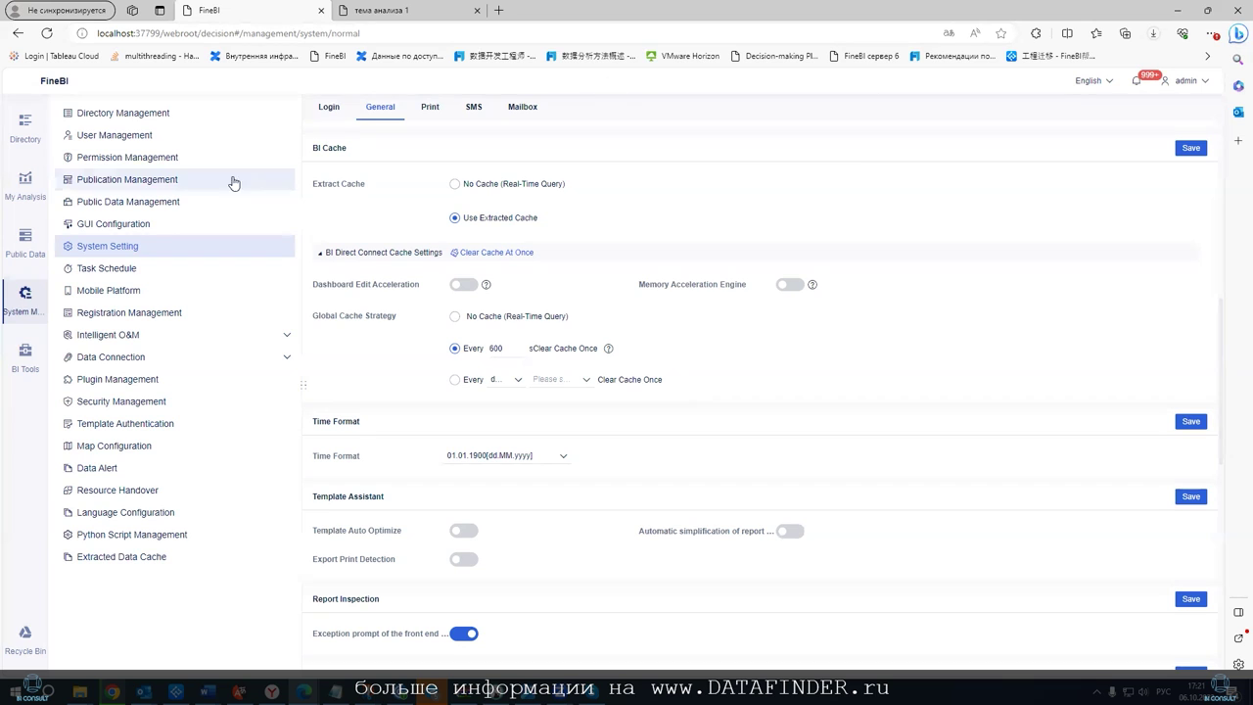
click(26, 243)
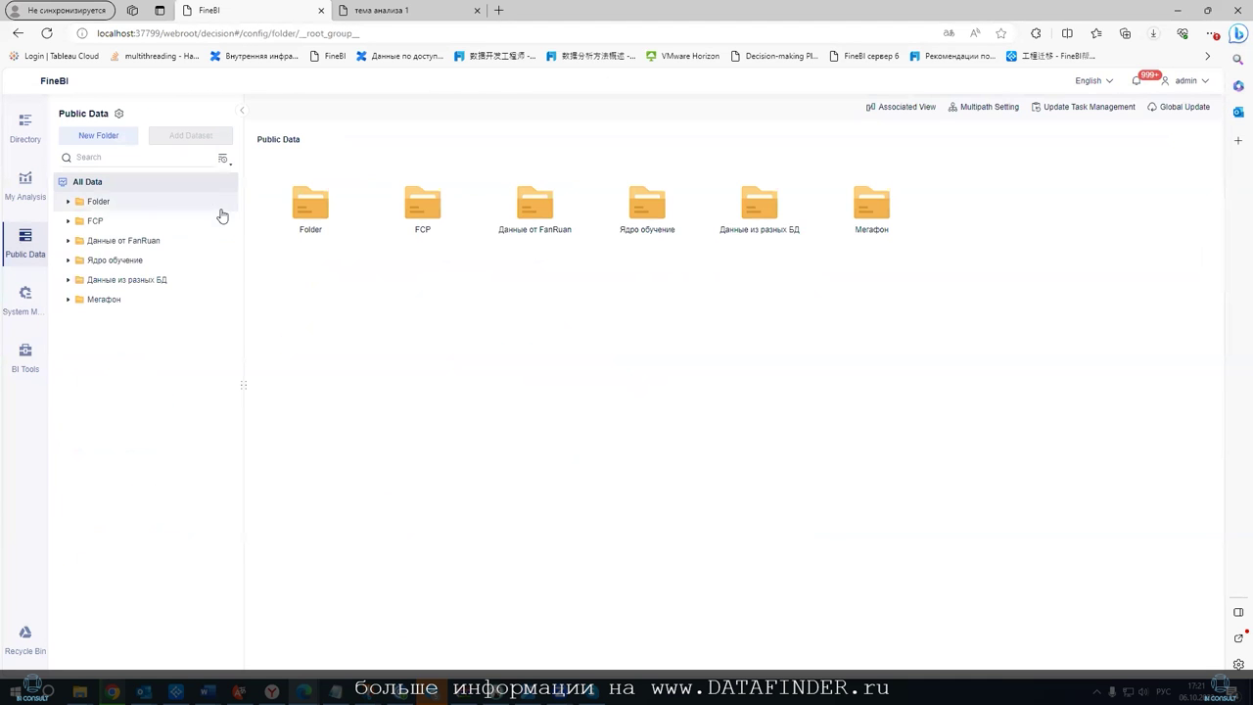
click(26, 188)
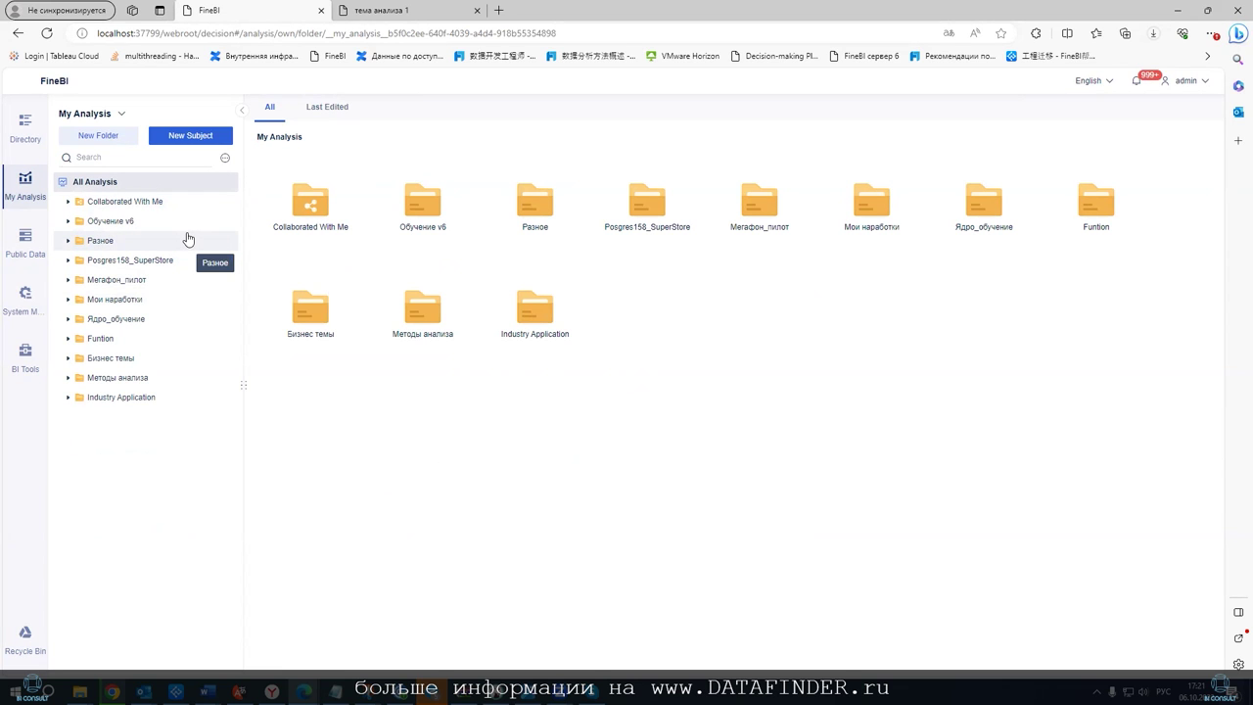
click(27, 242)
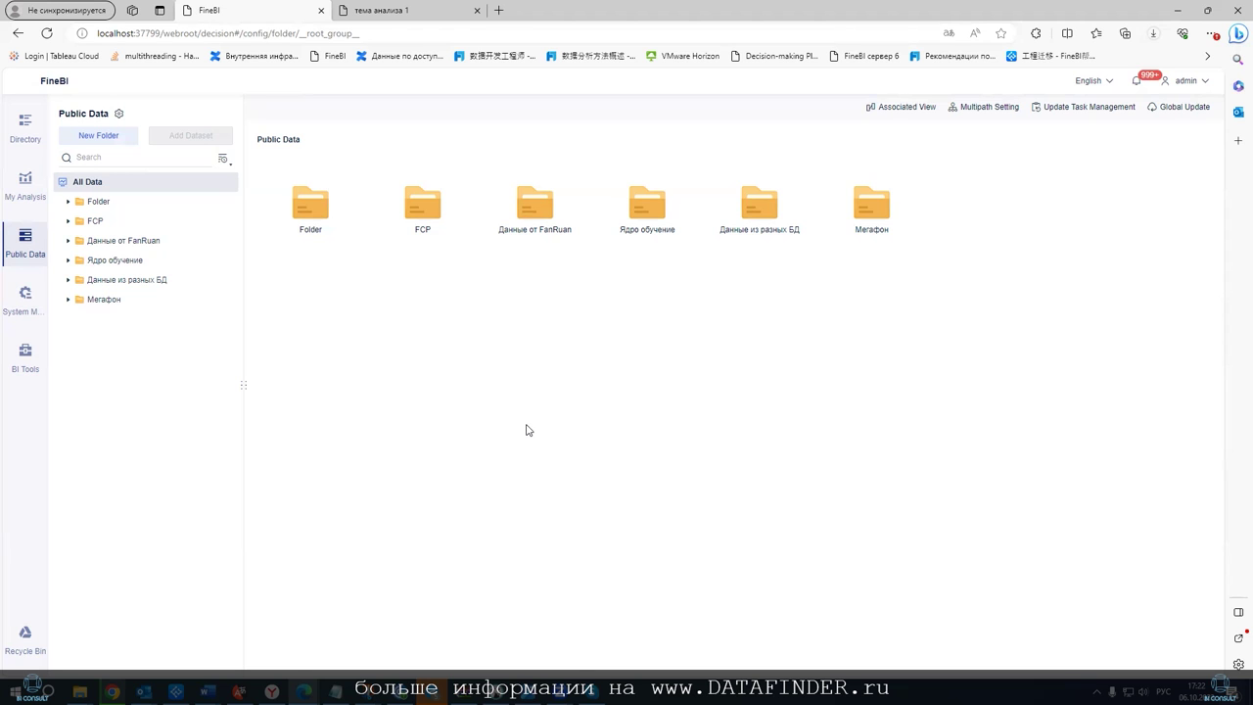
Select the Tab Component on Dashboard1 in the тема анализа 1 subject and return to the main FineBI page
click(387, 10)
click(372, 147)
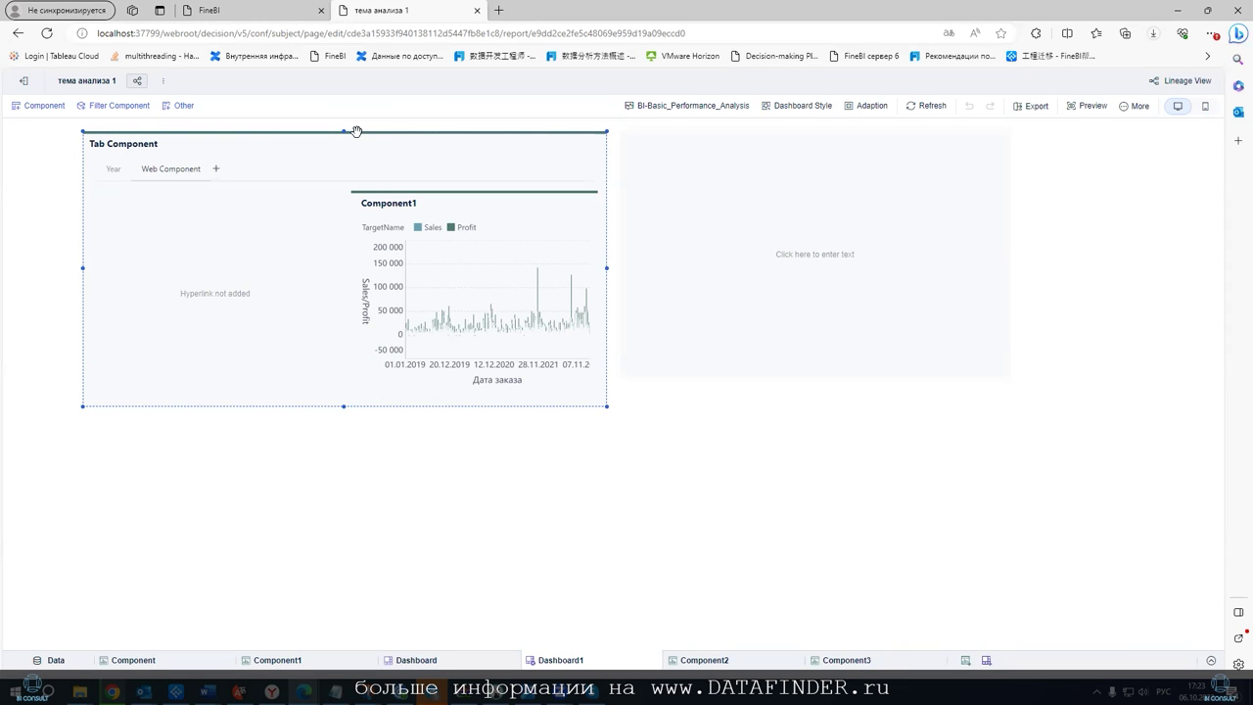
click(220, 11)
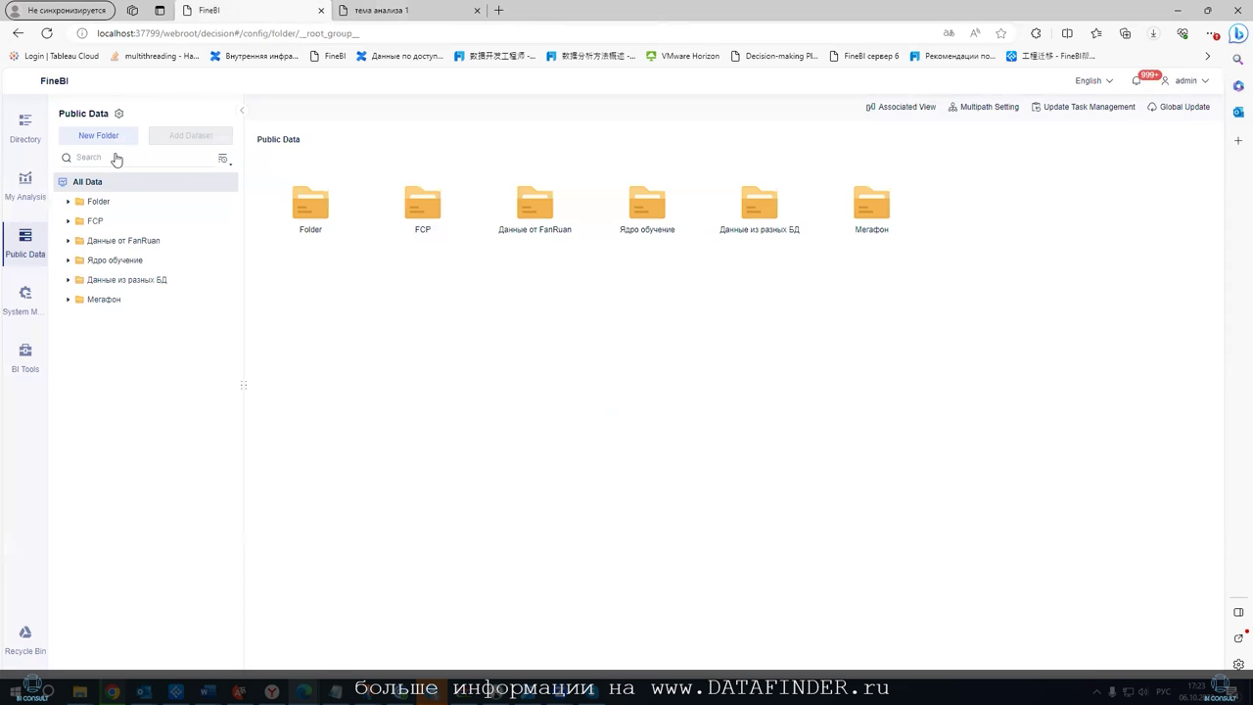
Open Publication Management in the system management section, passing through User Management
click(24, 299)
click(127, 137)
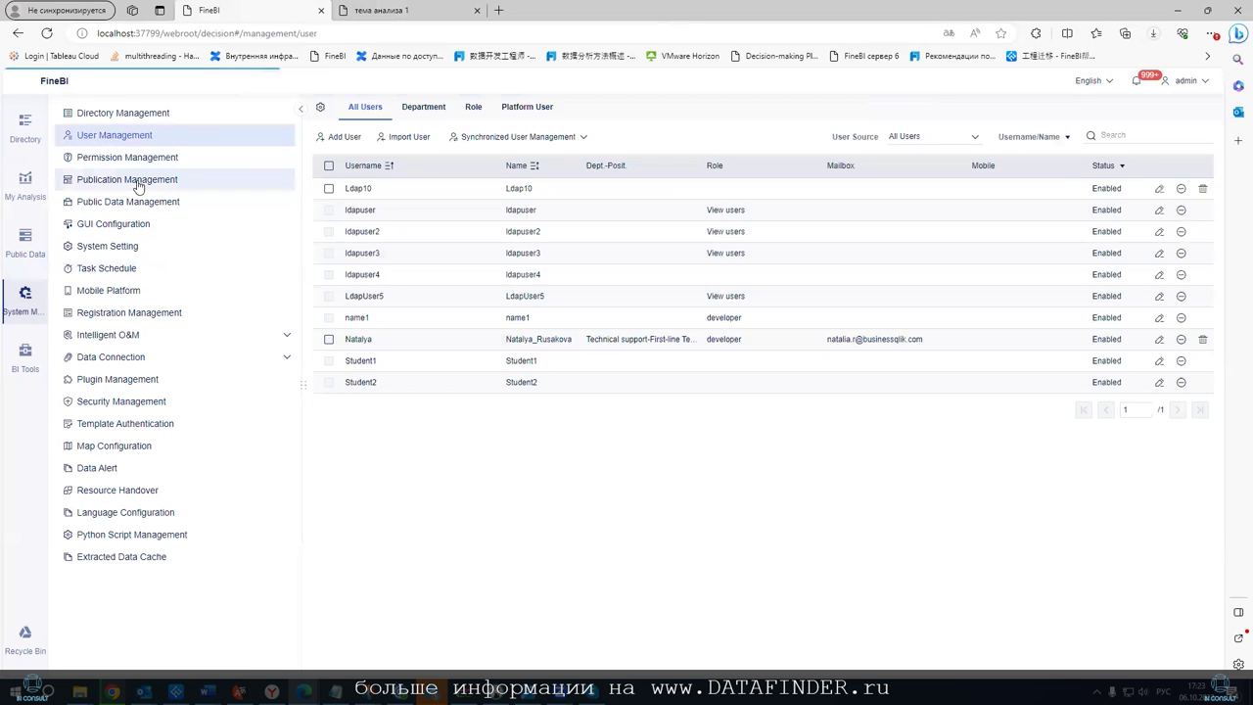
click(137, 183)
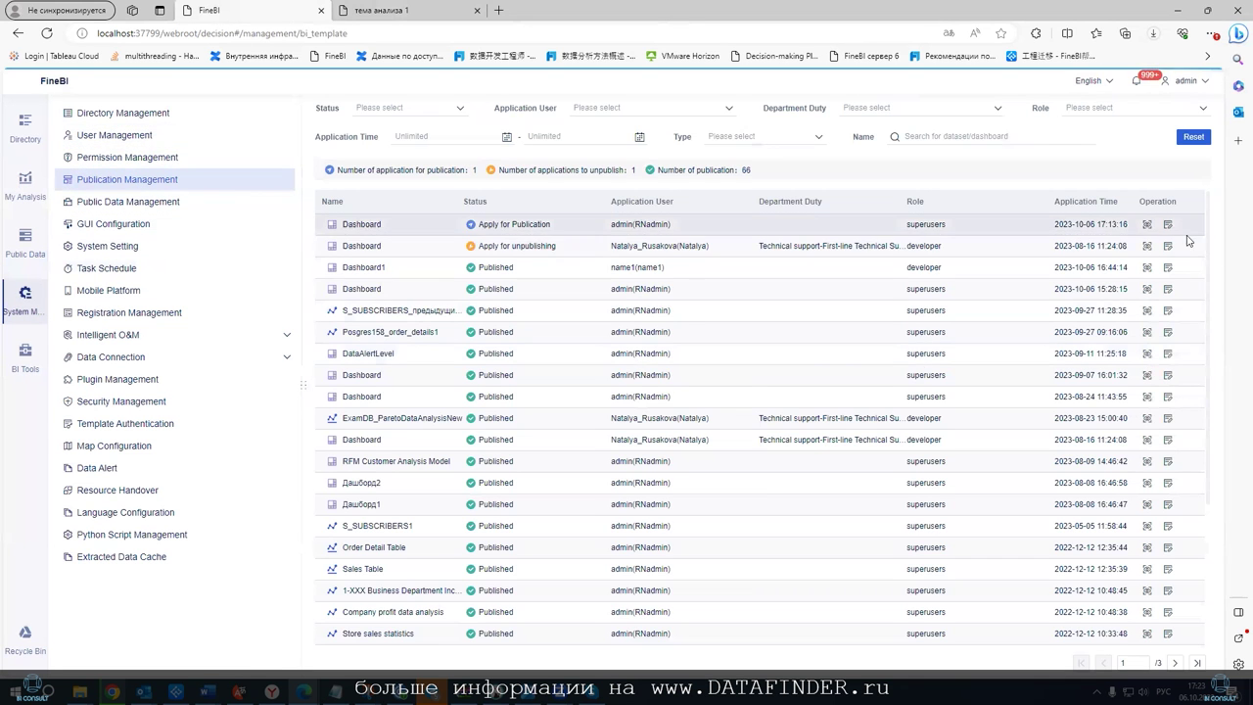
click(1147, 224)
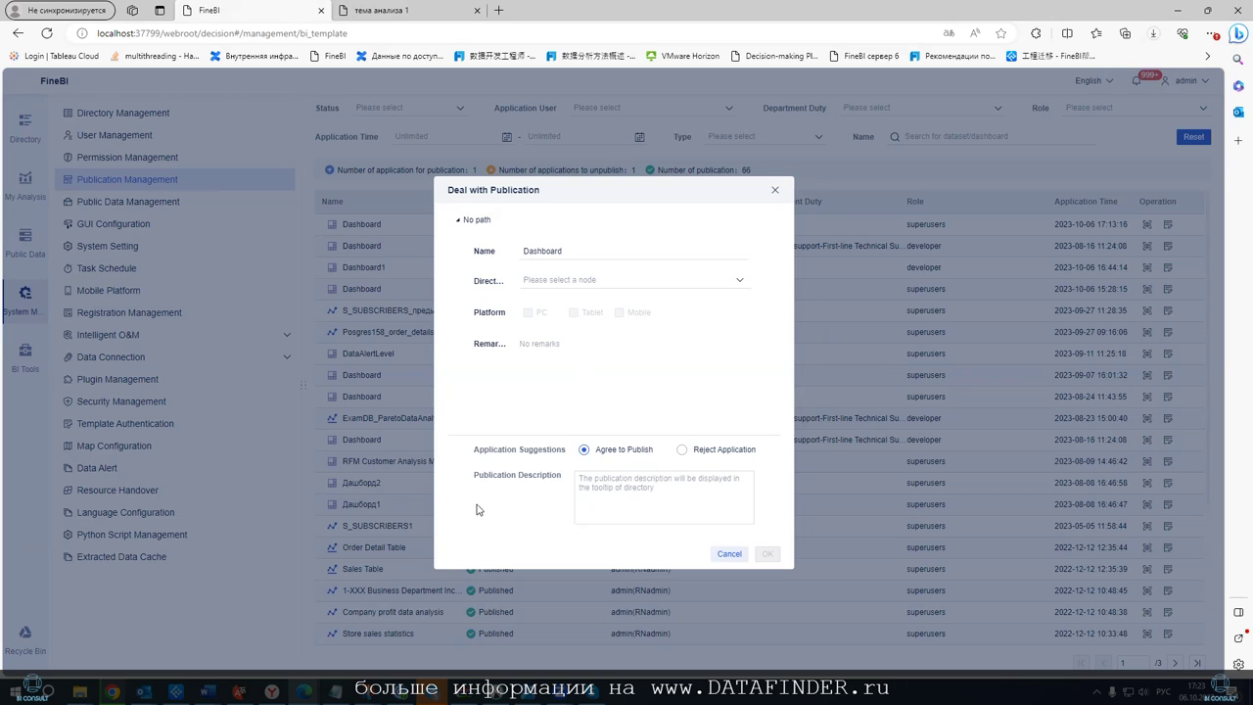
click(695, 478)
click(561, 281)
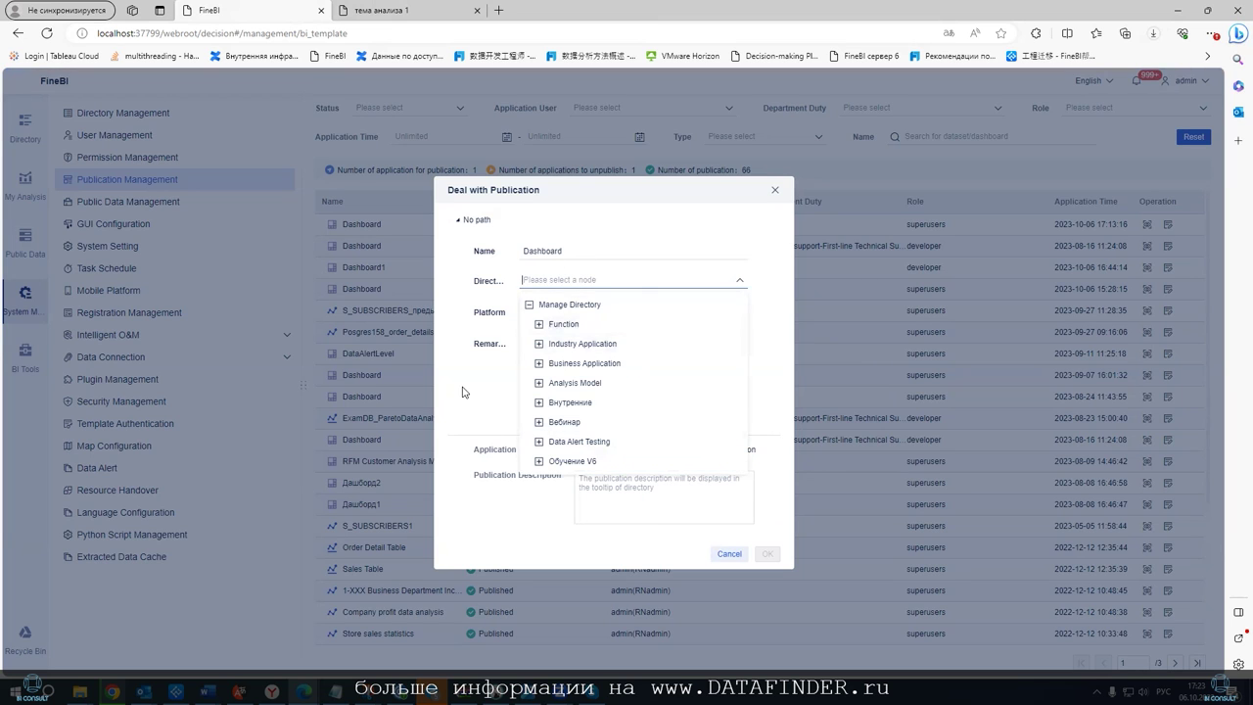
click(465, 391)
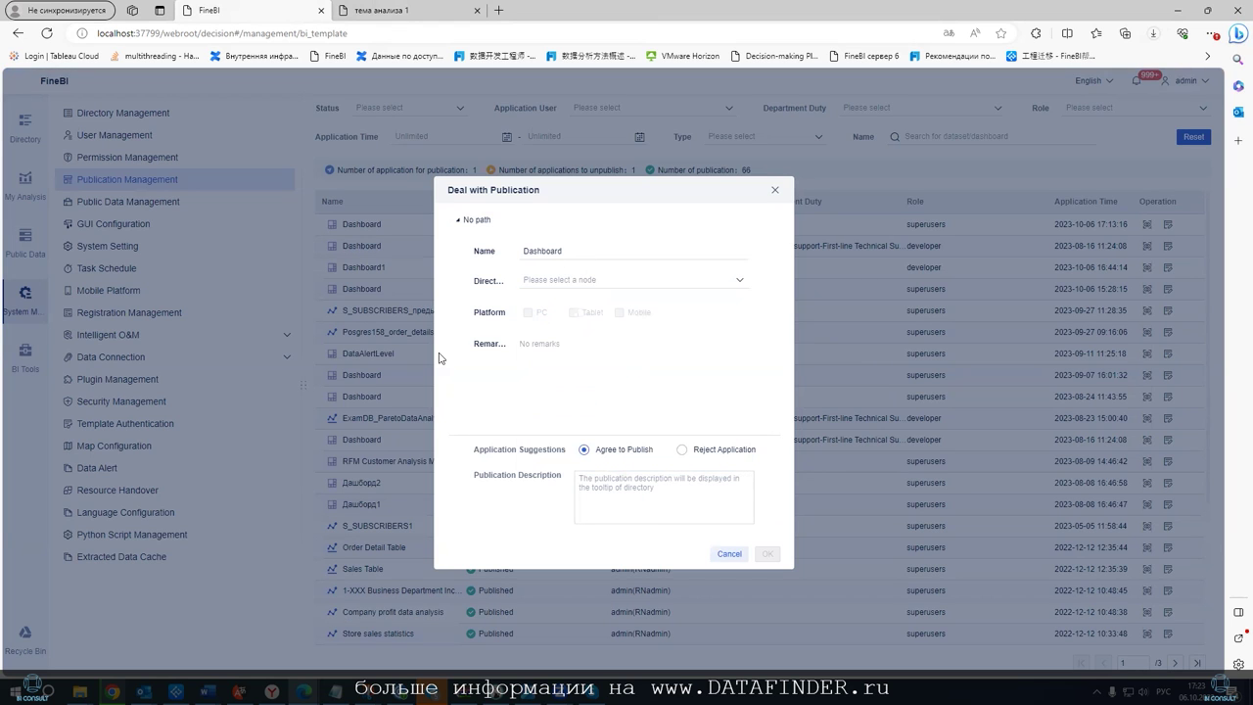
click(456, 224)
click(457, 225)
click(588, 221)
click(456, 224)
click(639, 253)
click(627, 278)
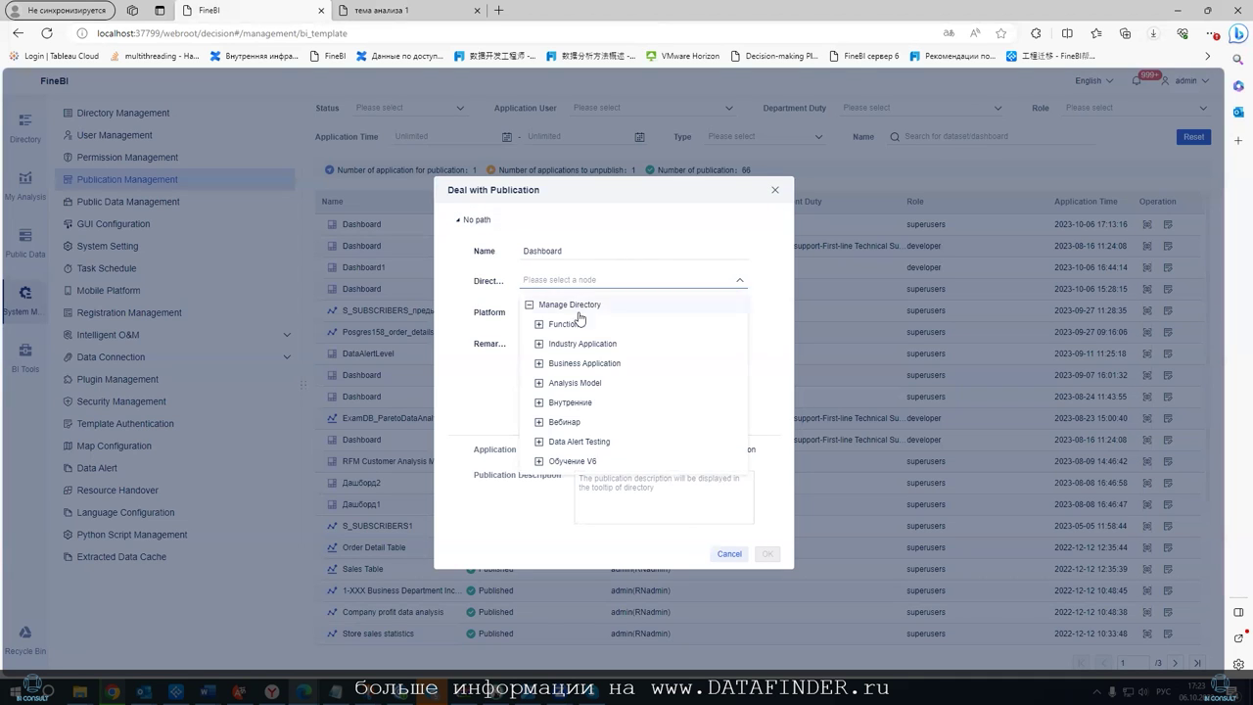
click(578, 360)
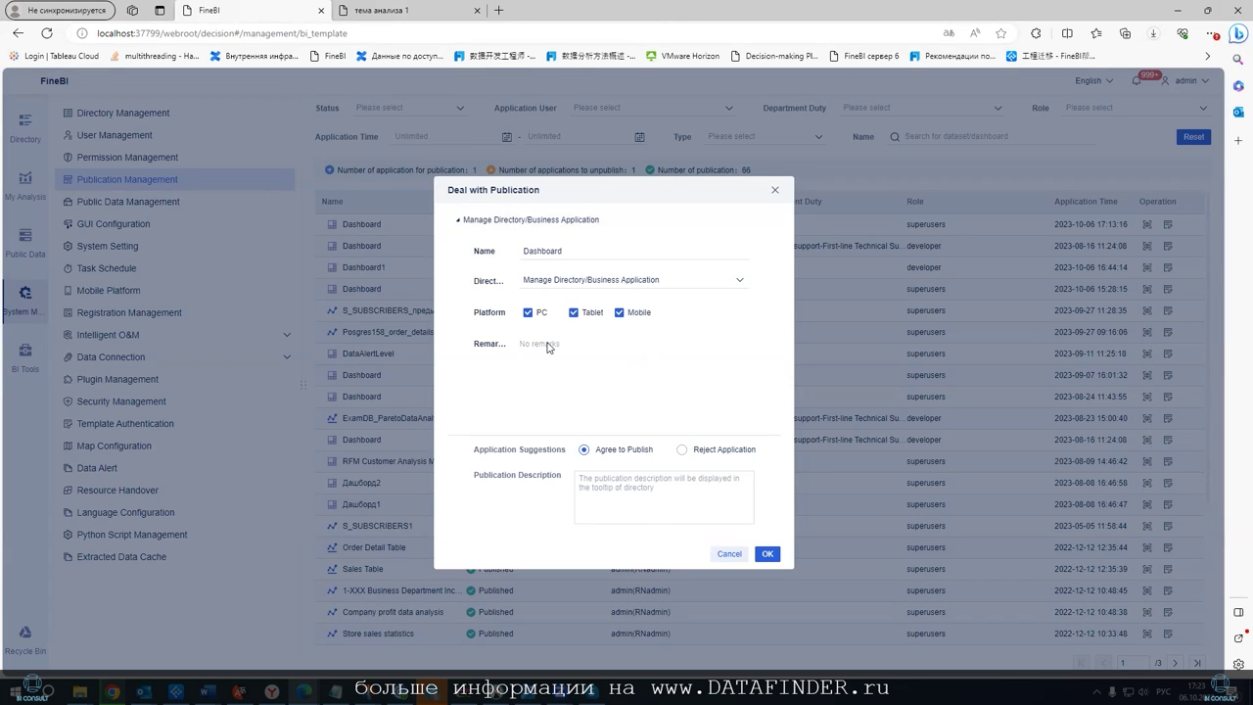
click(730, 555)
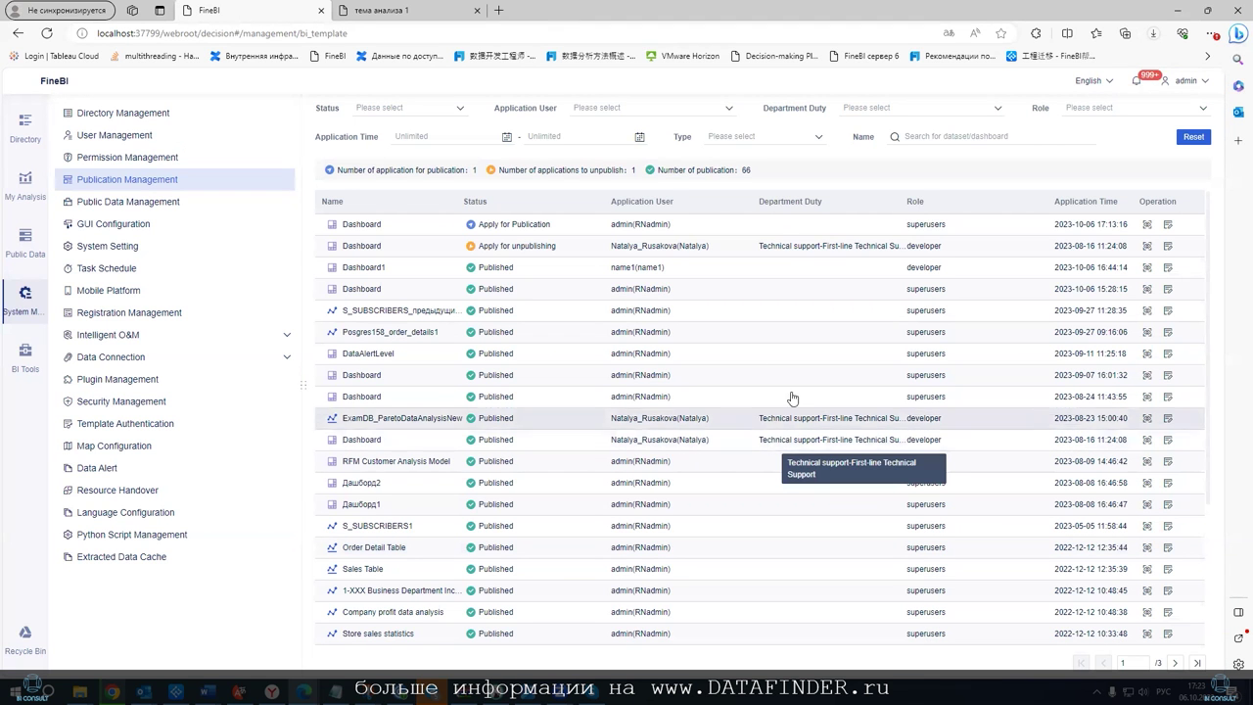
Approve the pending Dashboard publication into the Обучение V6 directory for PC, Tablet and Mobile
click(1169, 224)
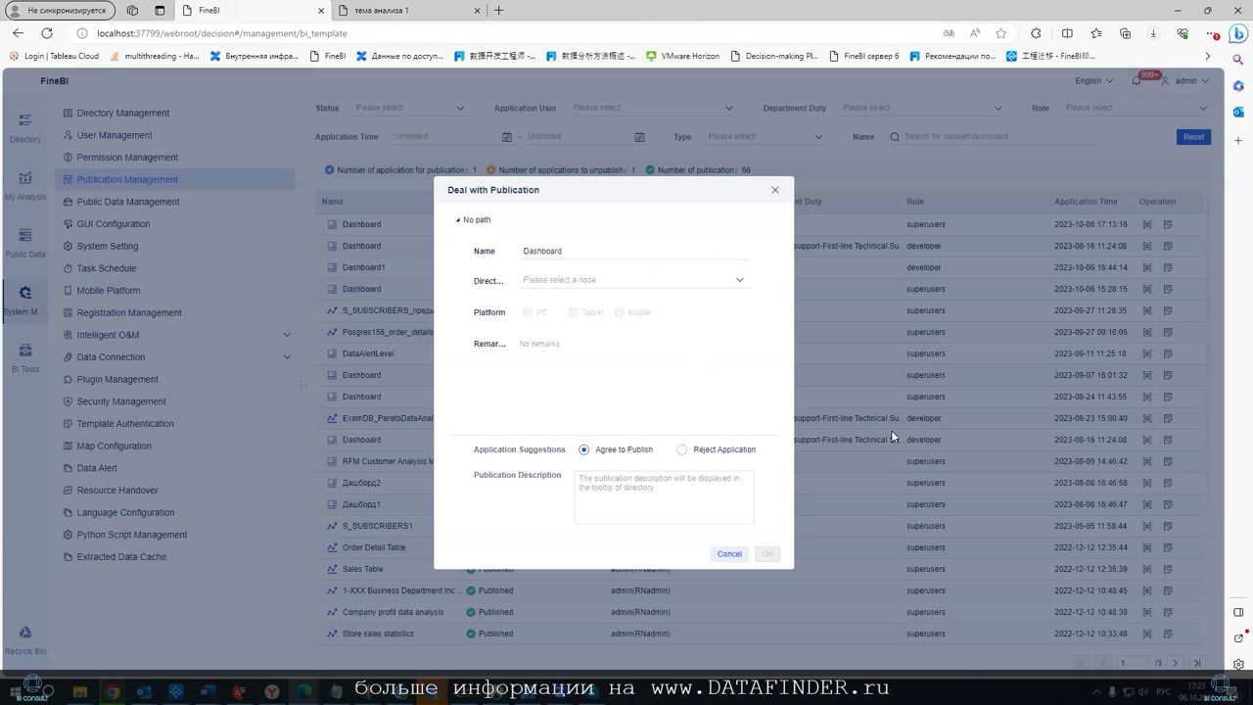
click(535, 279)
click(588, 466)
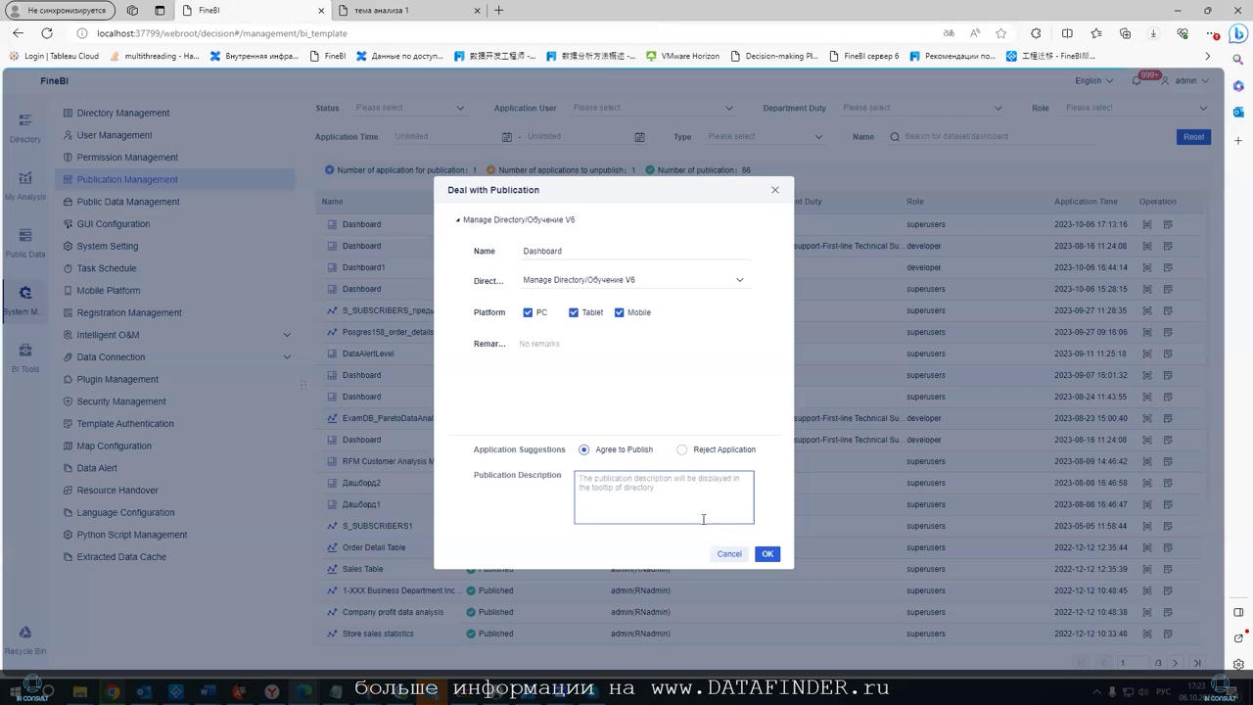
click(767, 553)
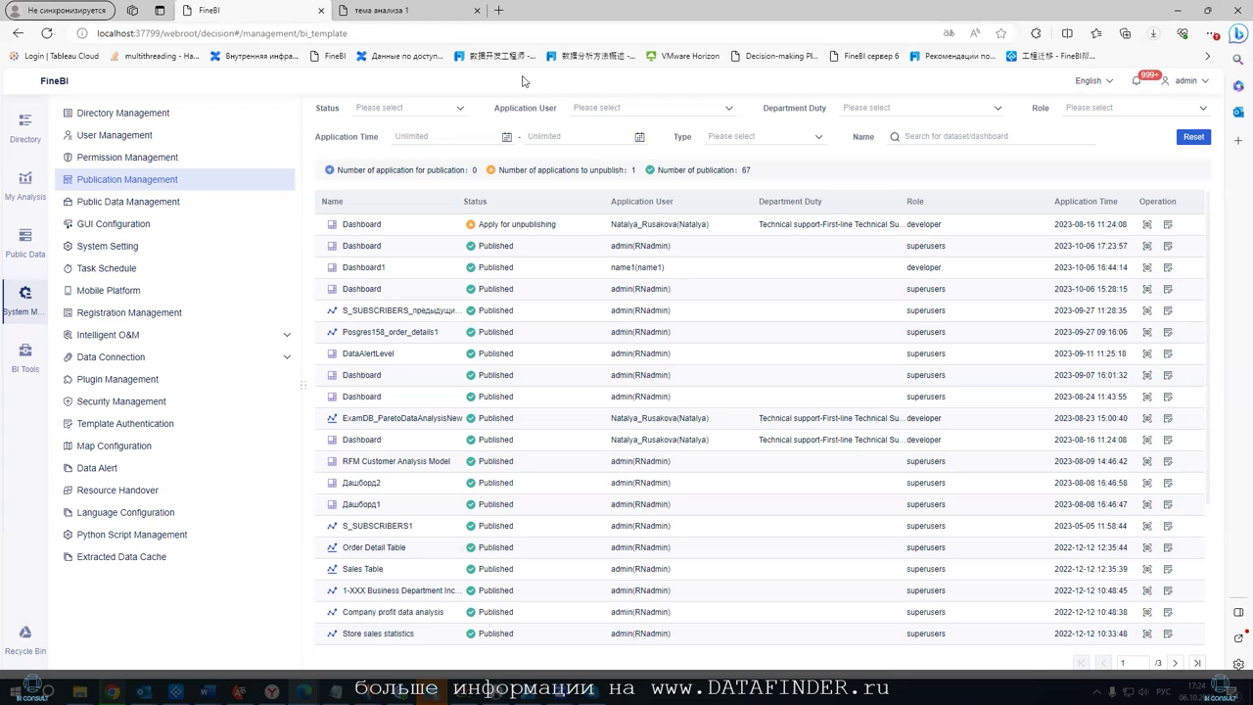
Close the тема анализа 1 subject and create a new analysis subject in the День1 folder of Обучение v6
click(478, 10)
click(14, 186)
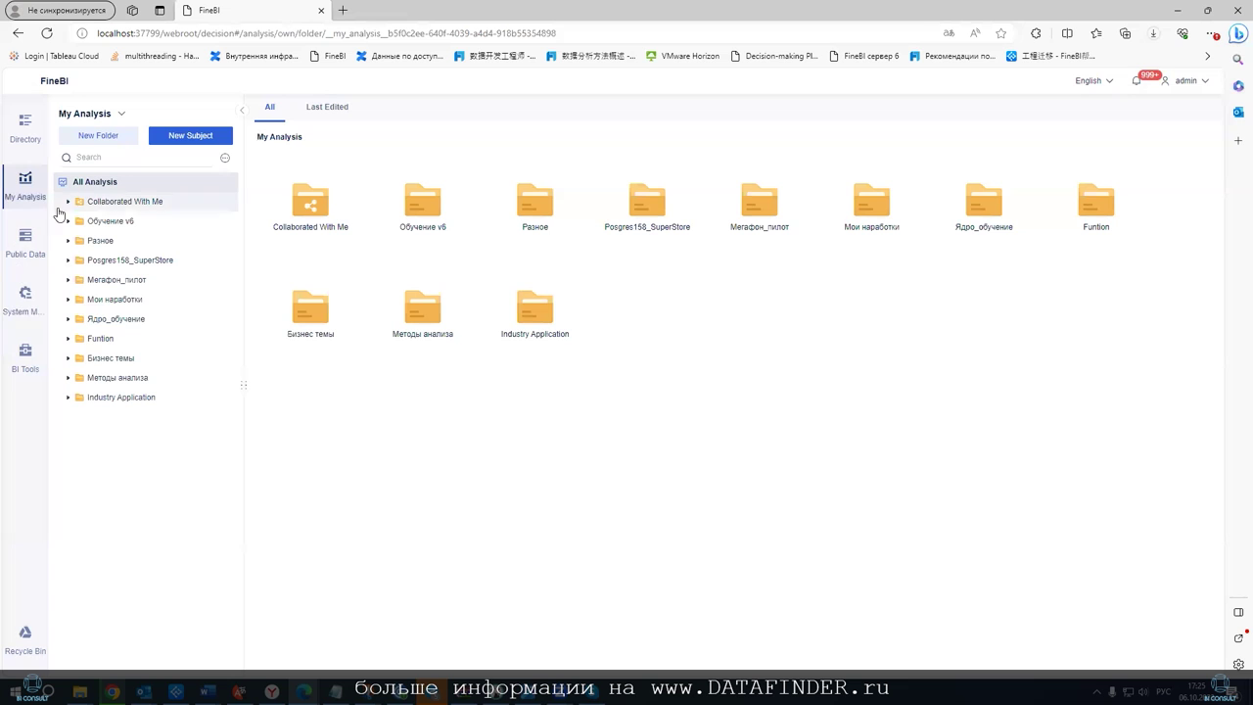
click(68, 221)
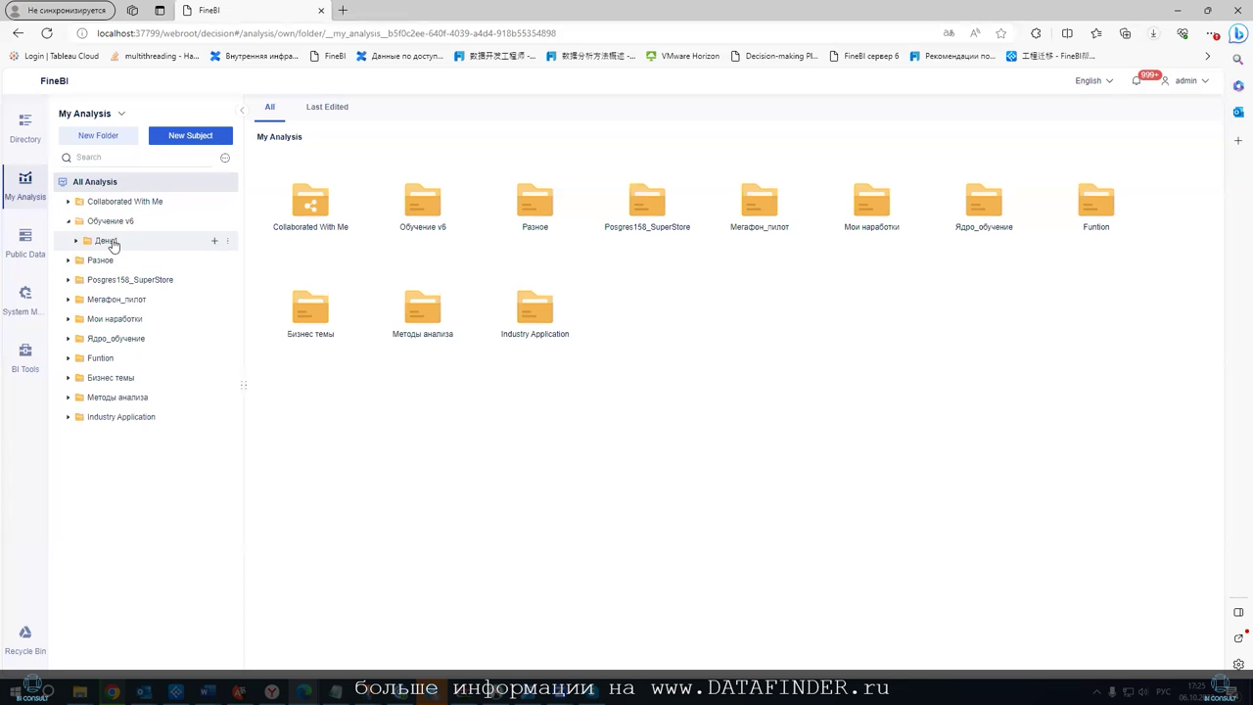
click(114, 245)
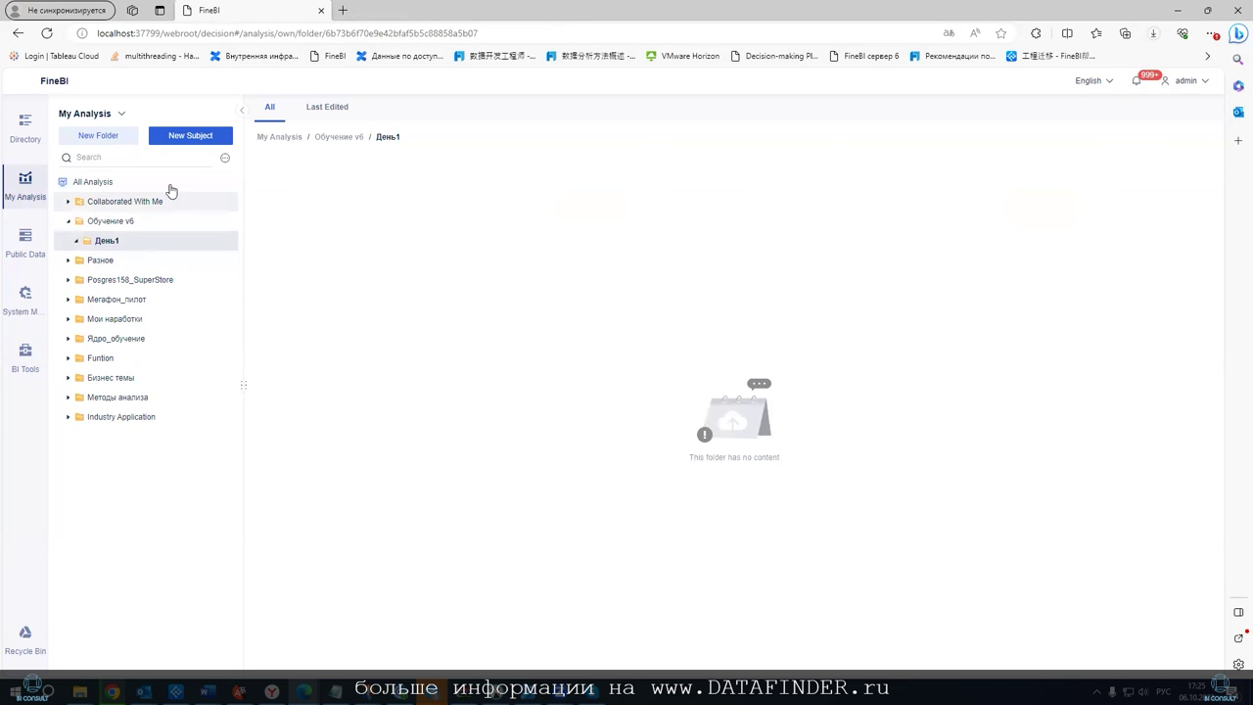
click(190, 135)
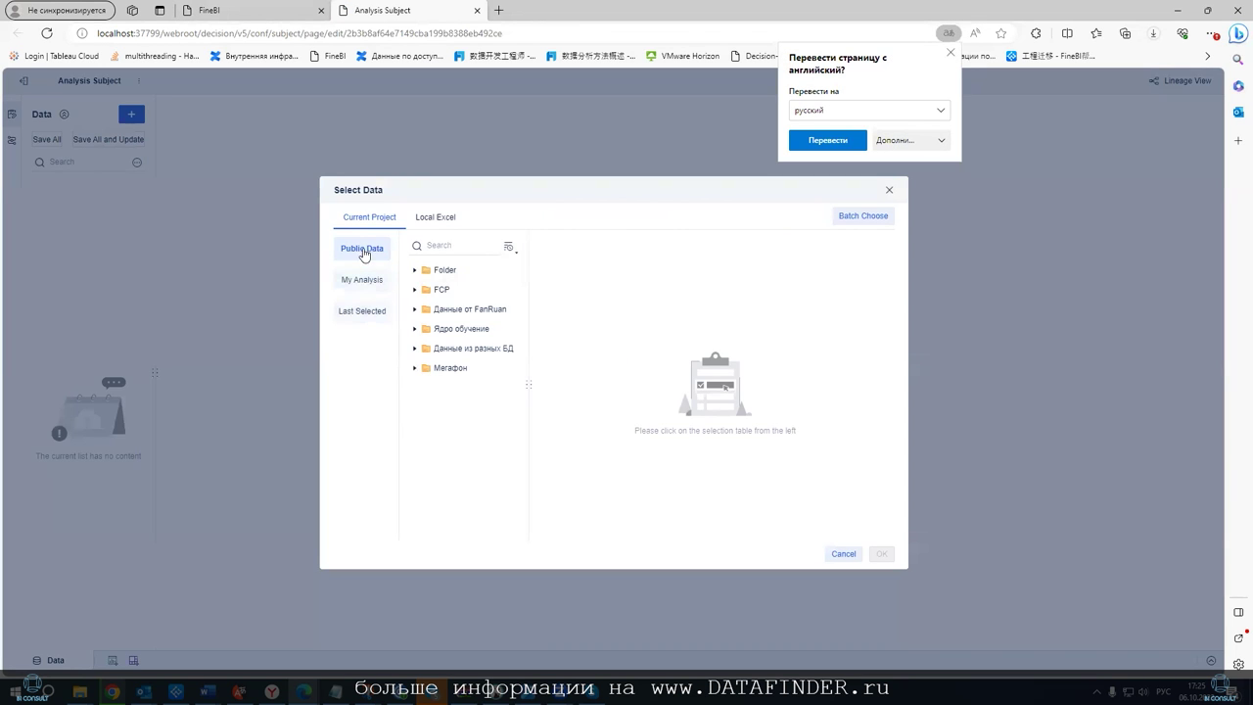
Upload the local Excel file Superstore Sales Training as the new subject's data source
click(435, 217)
click(377, 218)
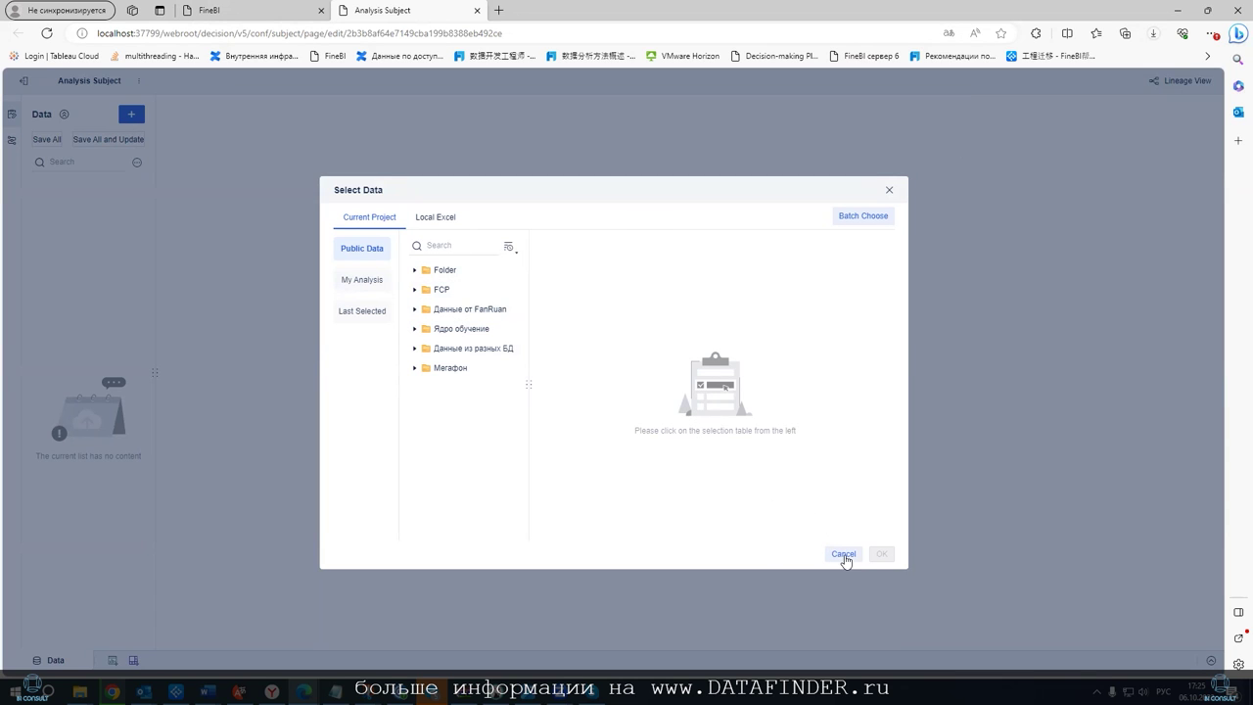
click(435, 219)
click(607, 436)
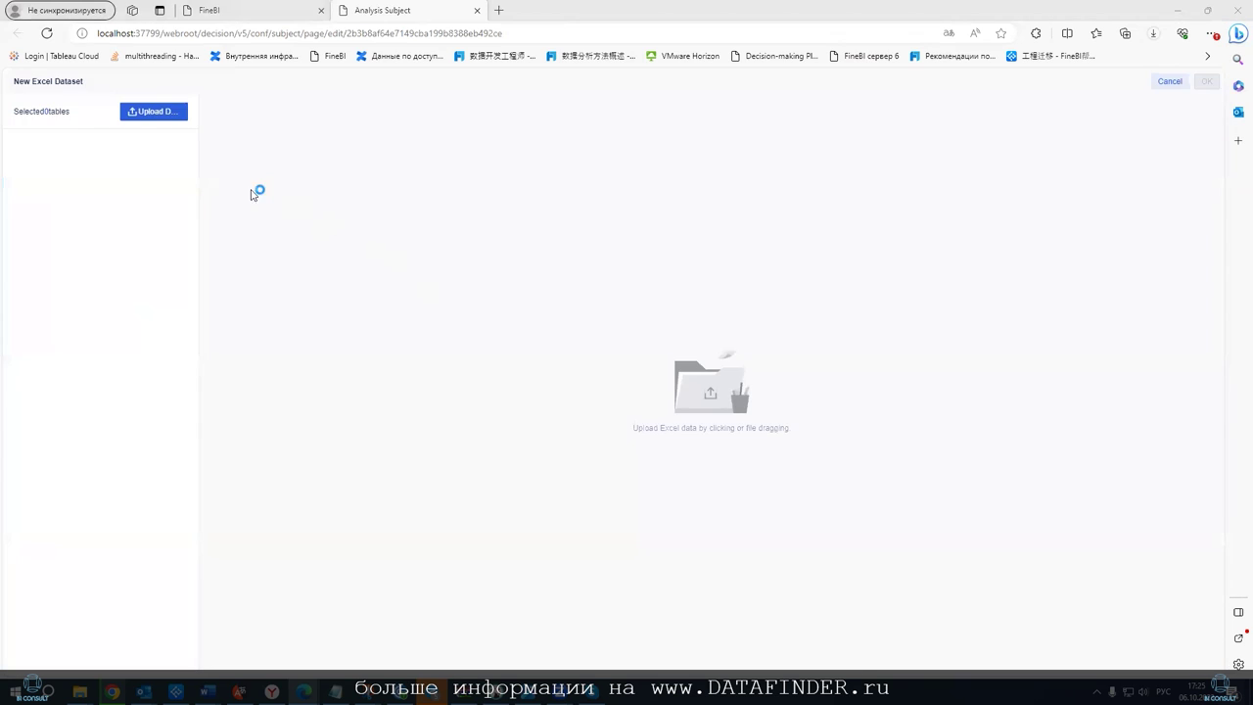
click(140, 114)
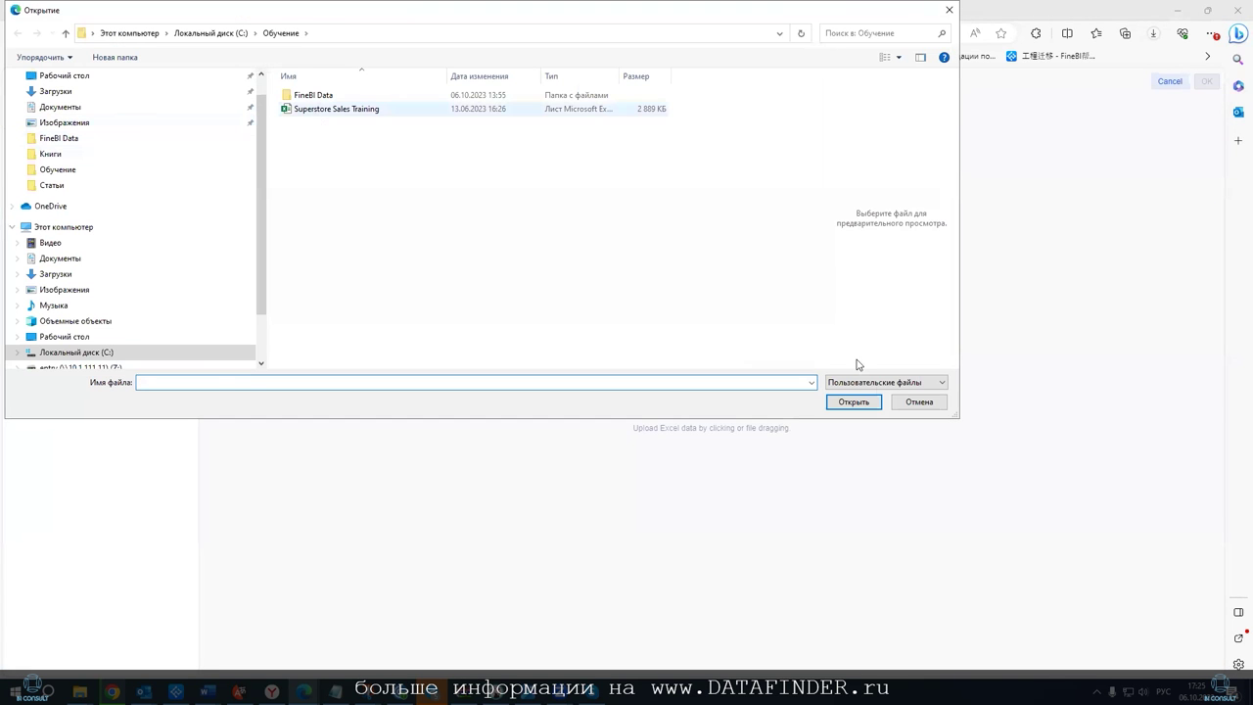
double_click(333, 109)
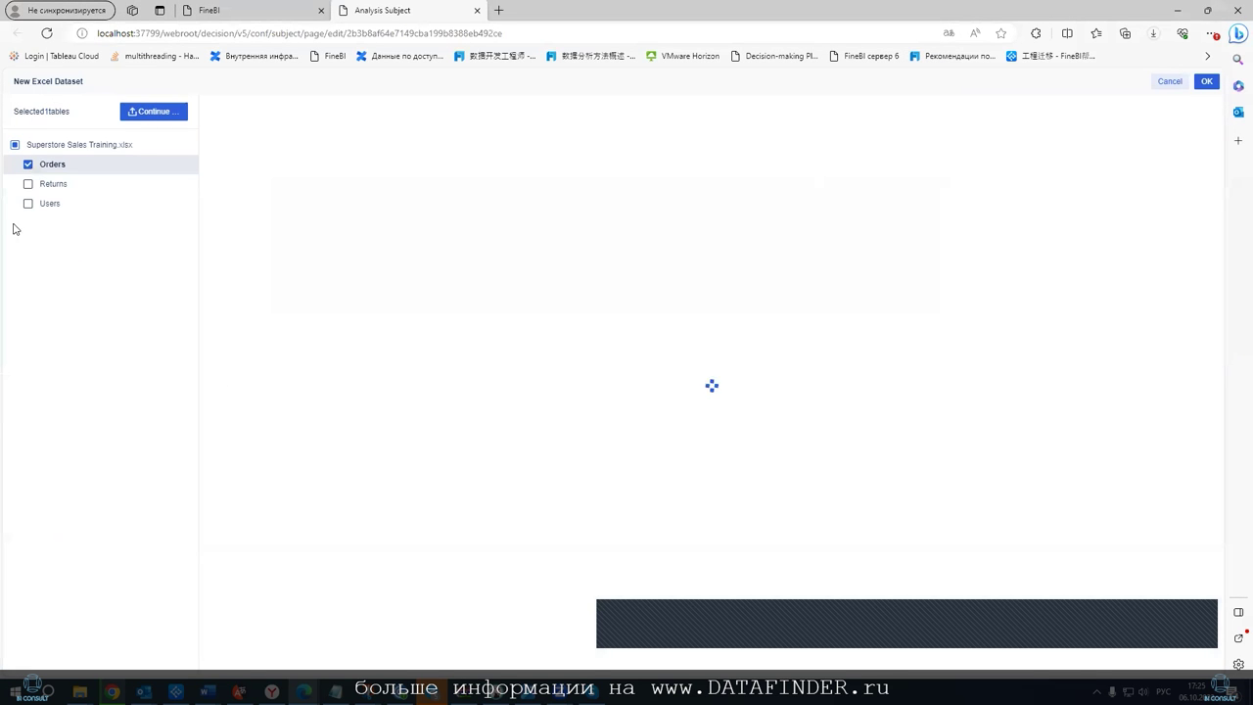
Include the Returns and Users sheets alongside Orders and create the Excel dataset
click(54, 204)
click(28, 184)
click(29, 203)
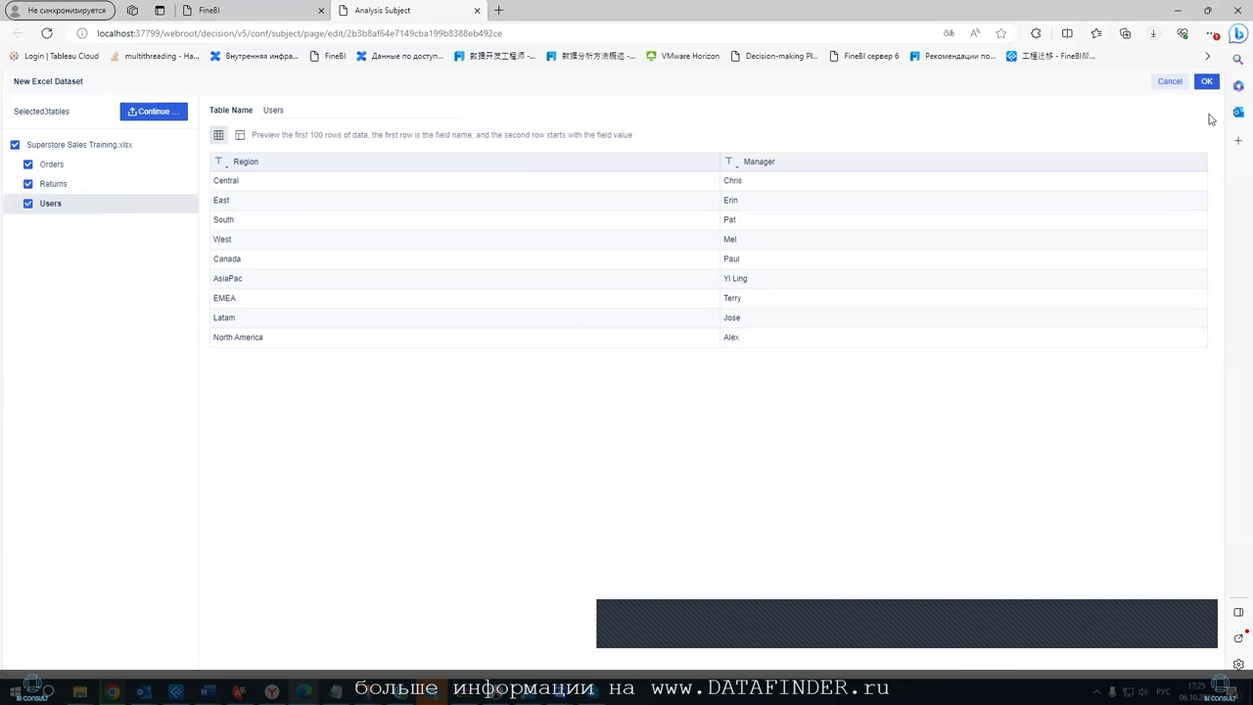
click(1207, 81)
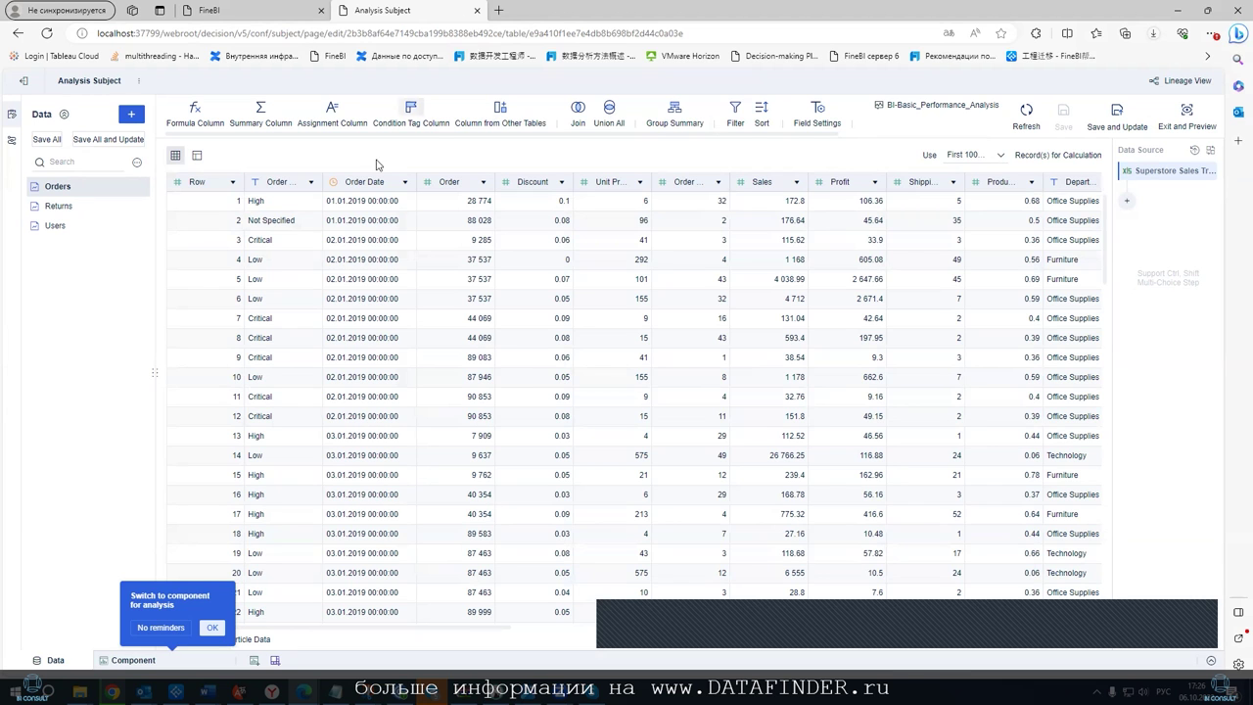
Preview the Orders table of the new Analysis Subject in My Analysis, viewing both its field structure and its data rows
click(232, 18)
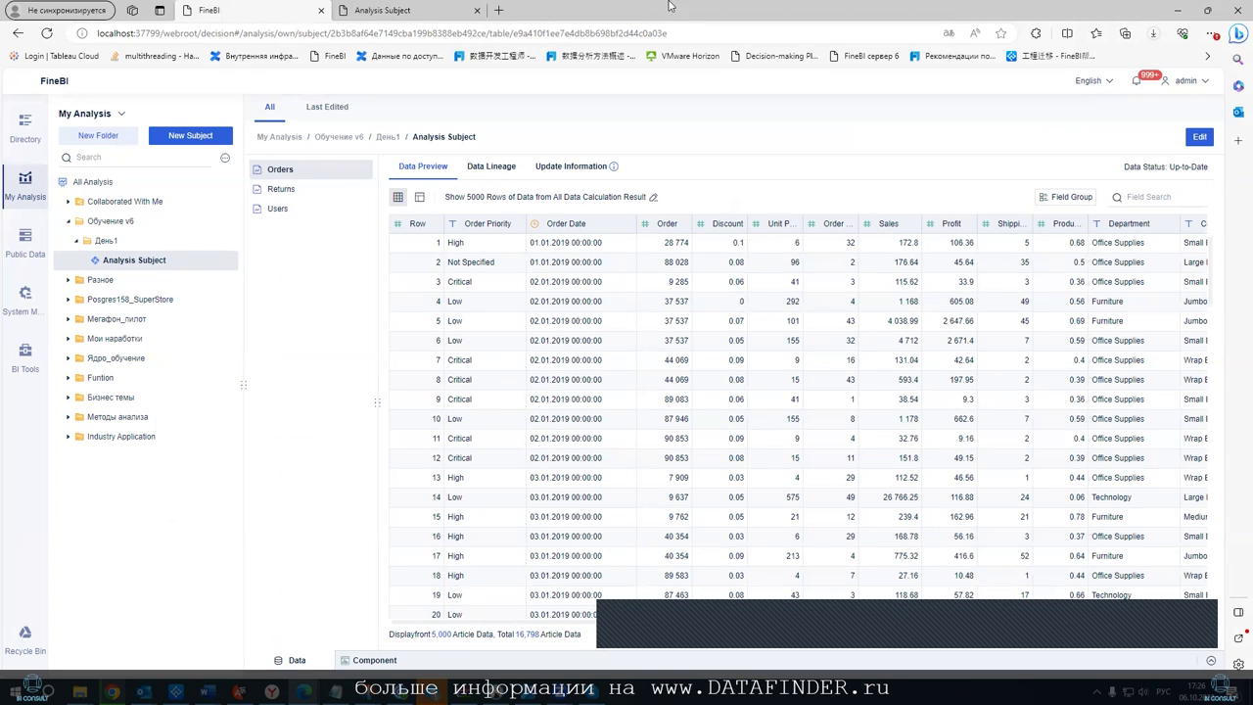
click(421, 197)
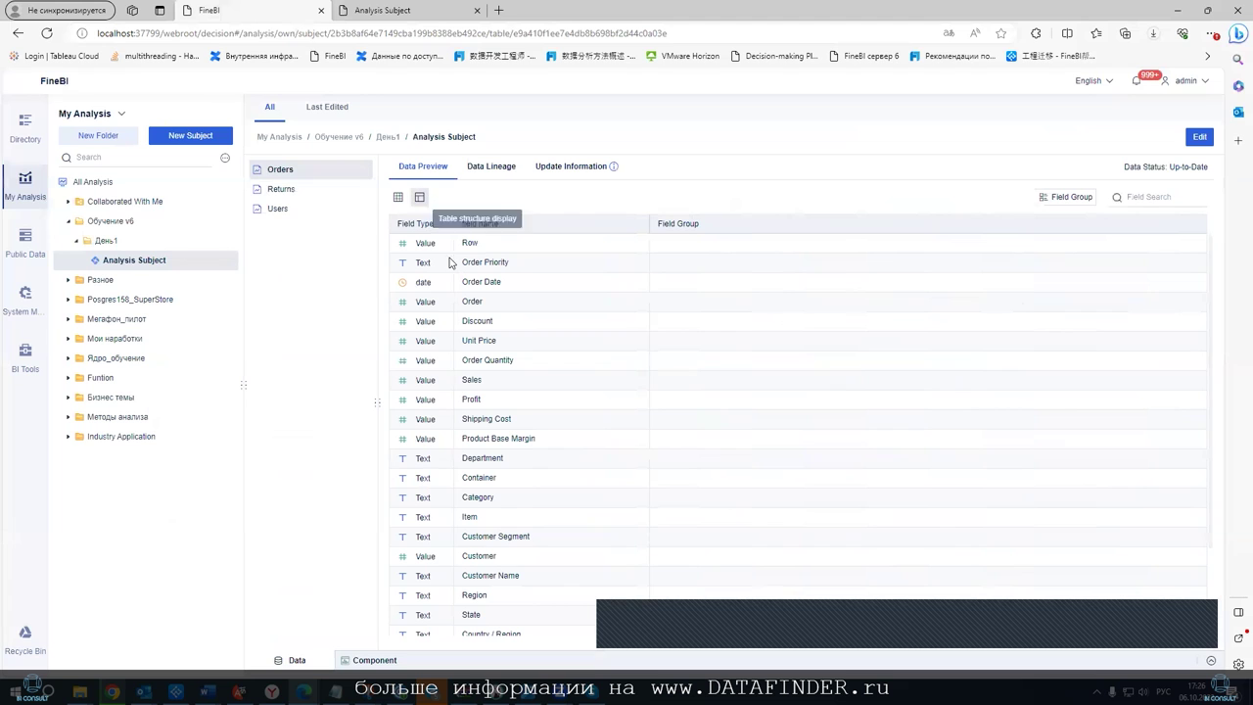
scroll(705, 294, down, 2)
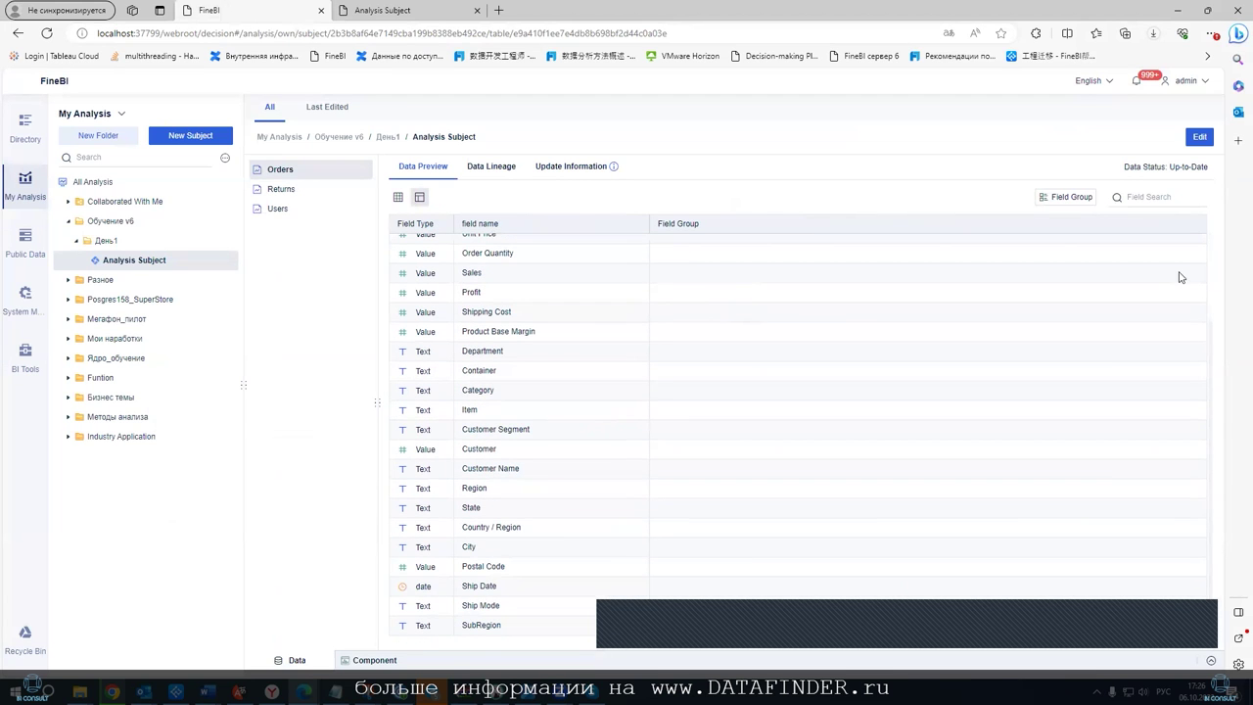
click(397, 197)
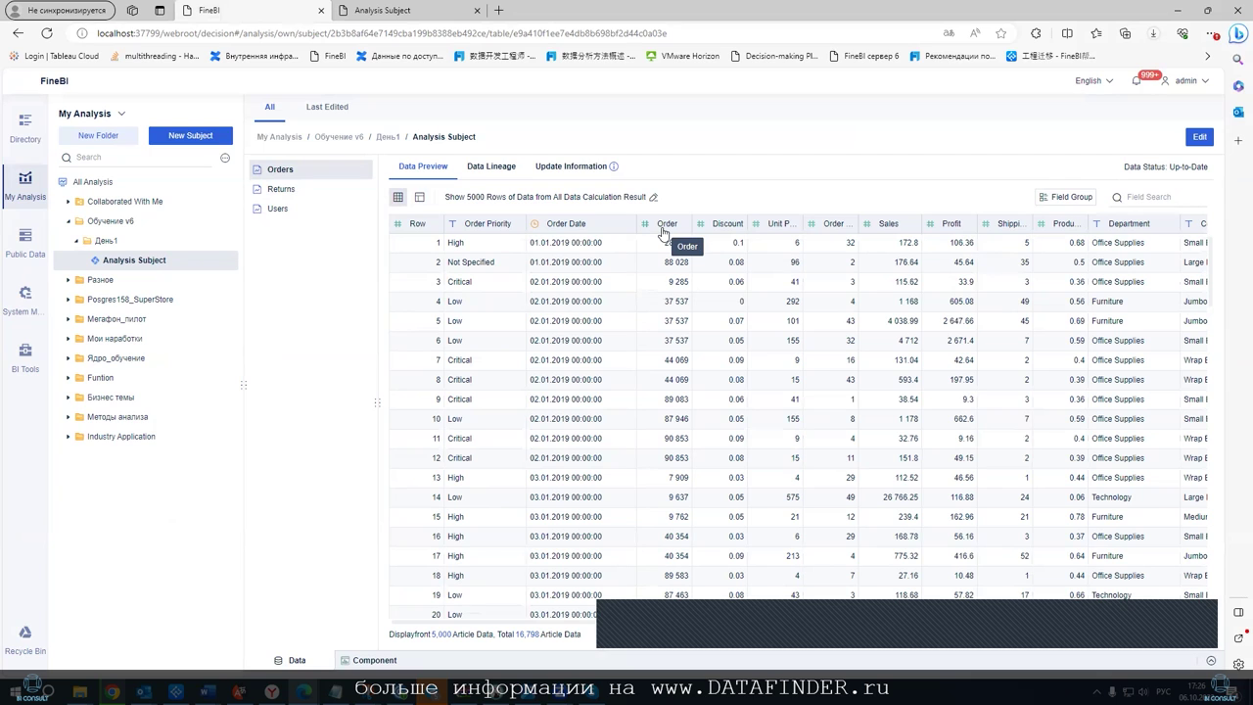
click(22, 250)
click(26, 194)
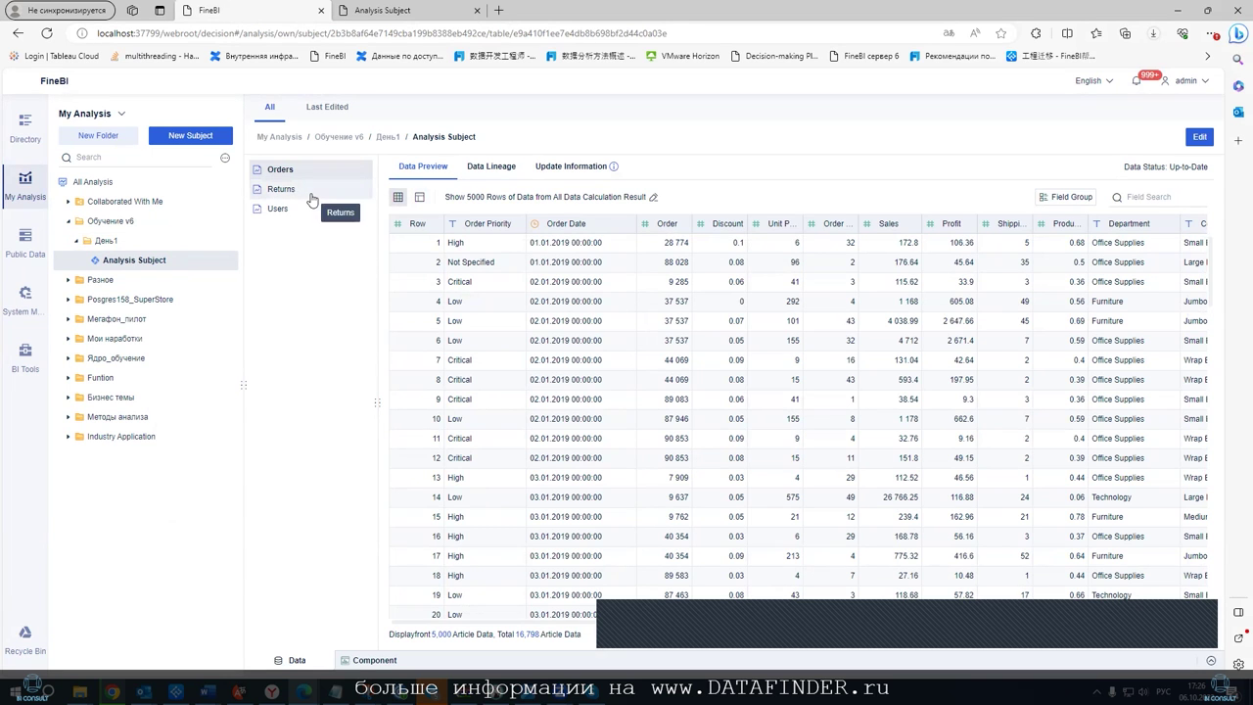
Open the Analysis Subject for editing, add a new dashboard and place the empty Component on it
click(1200, 136)
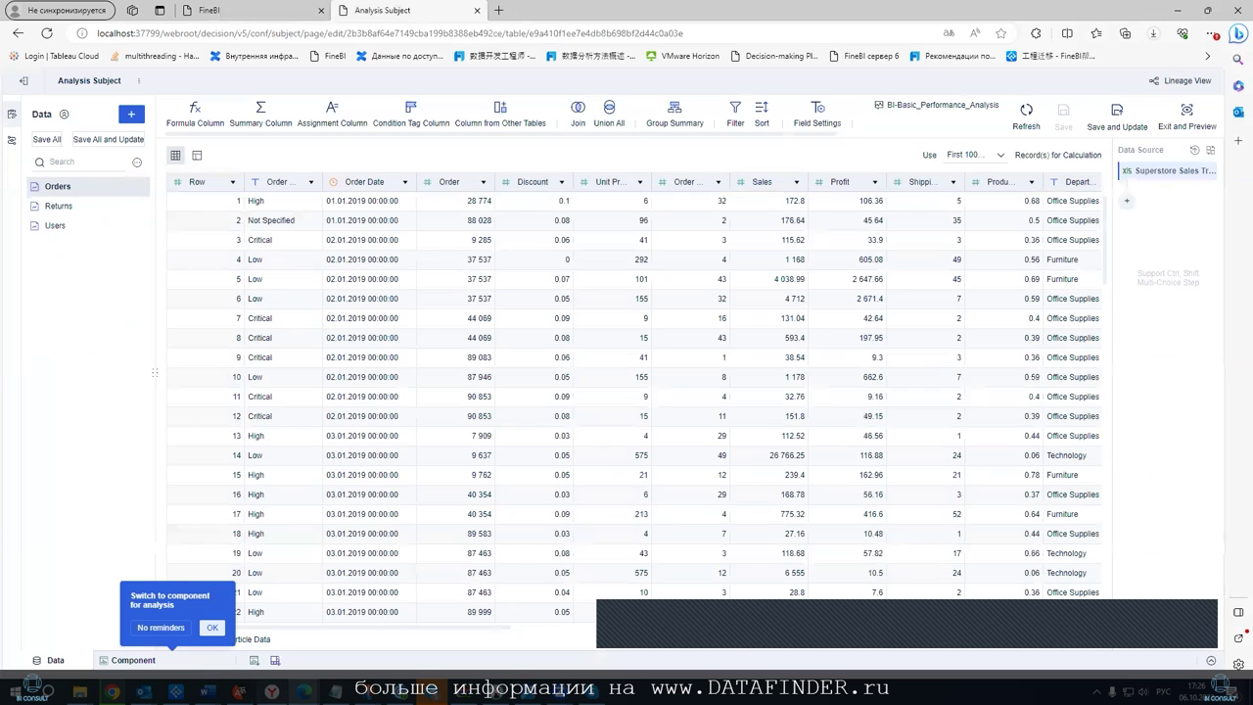
click(277, 661)
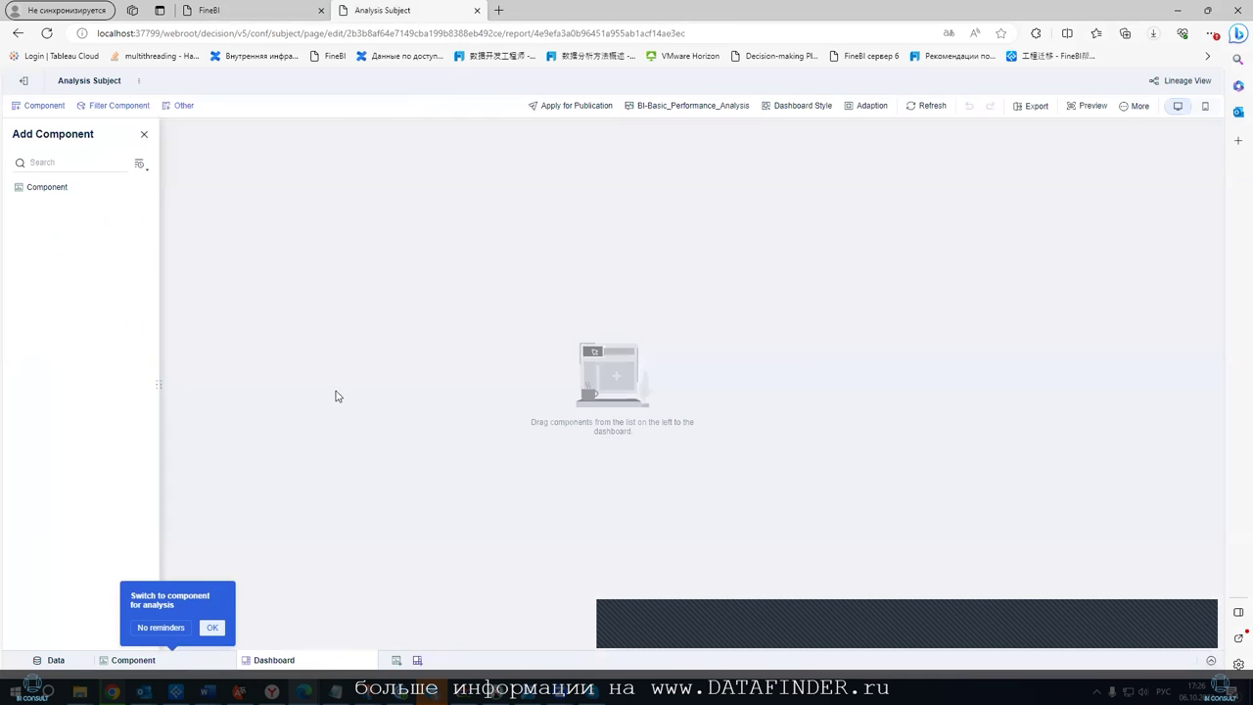
drag(30, 186, 274, 282)
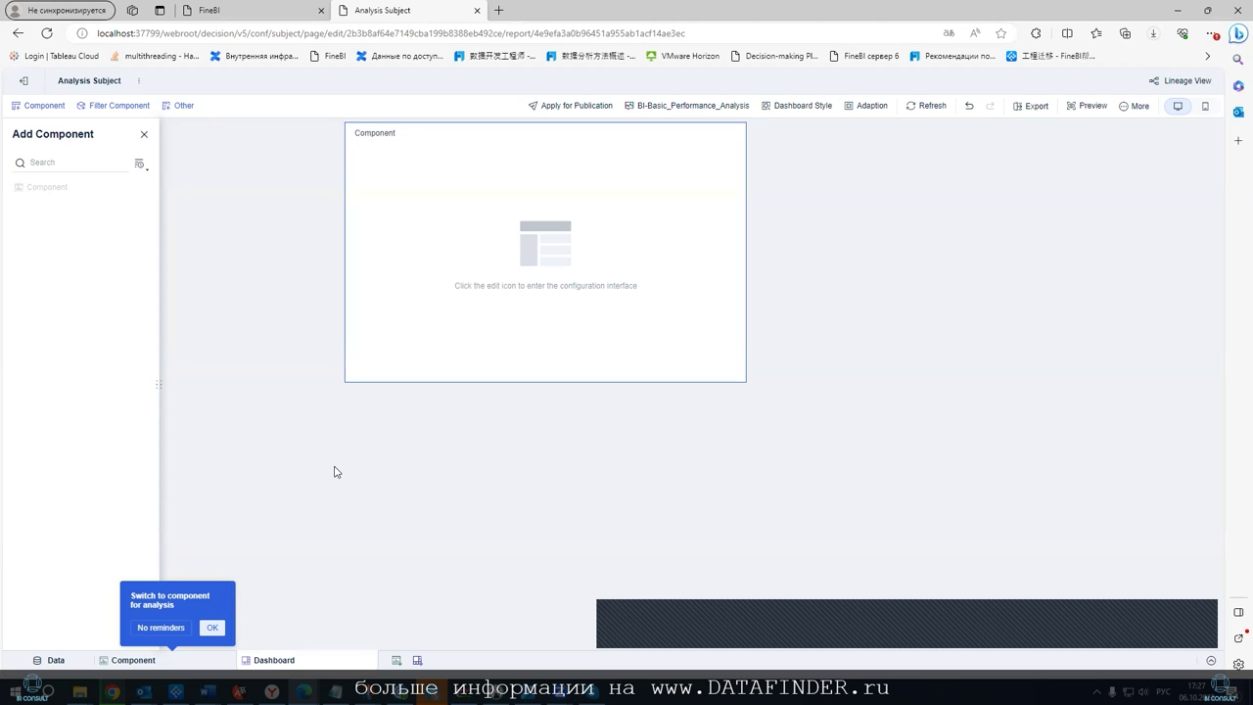
Widen the empty Component on the dashboard and place a Tab Component below it
click(516, 368)
drag(346, 252, 209, 244)
click(182, 108)
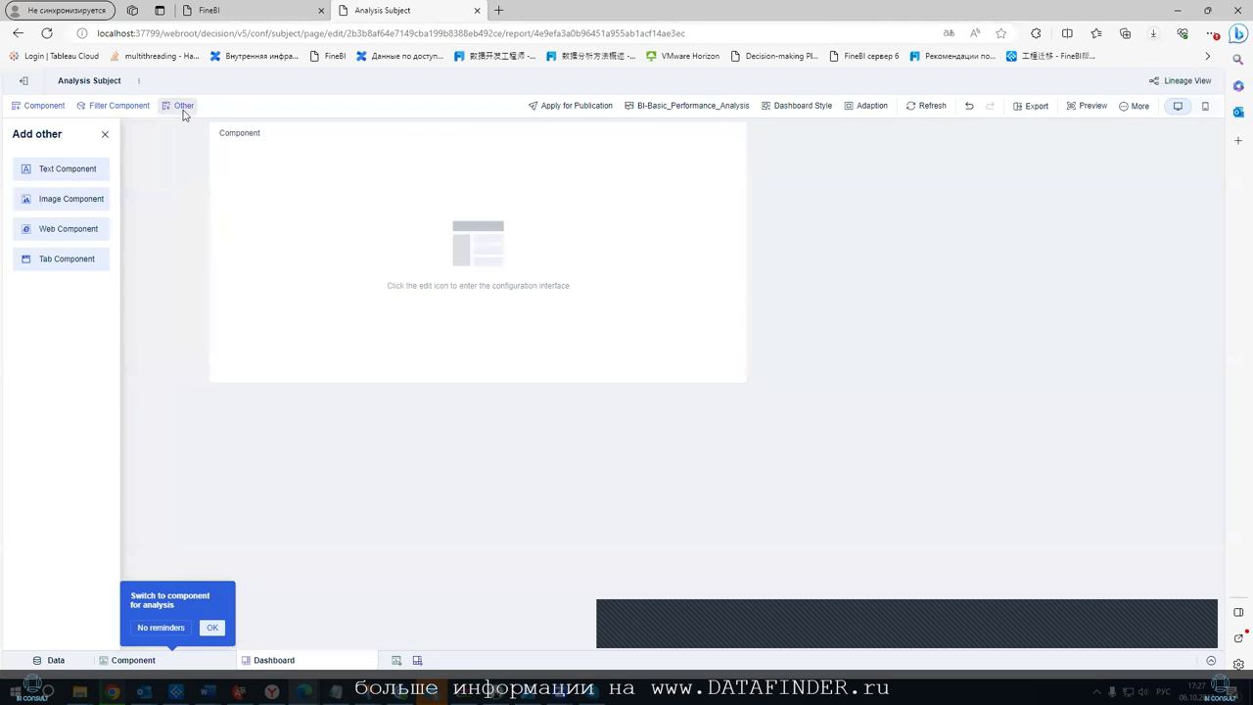
drag(68, 257, 399, 162)
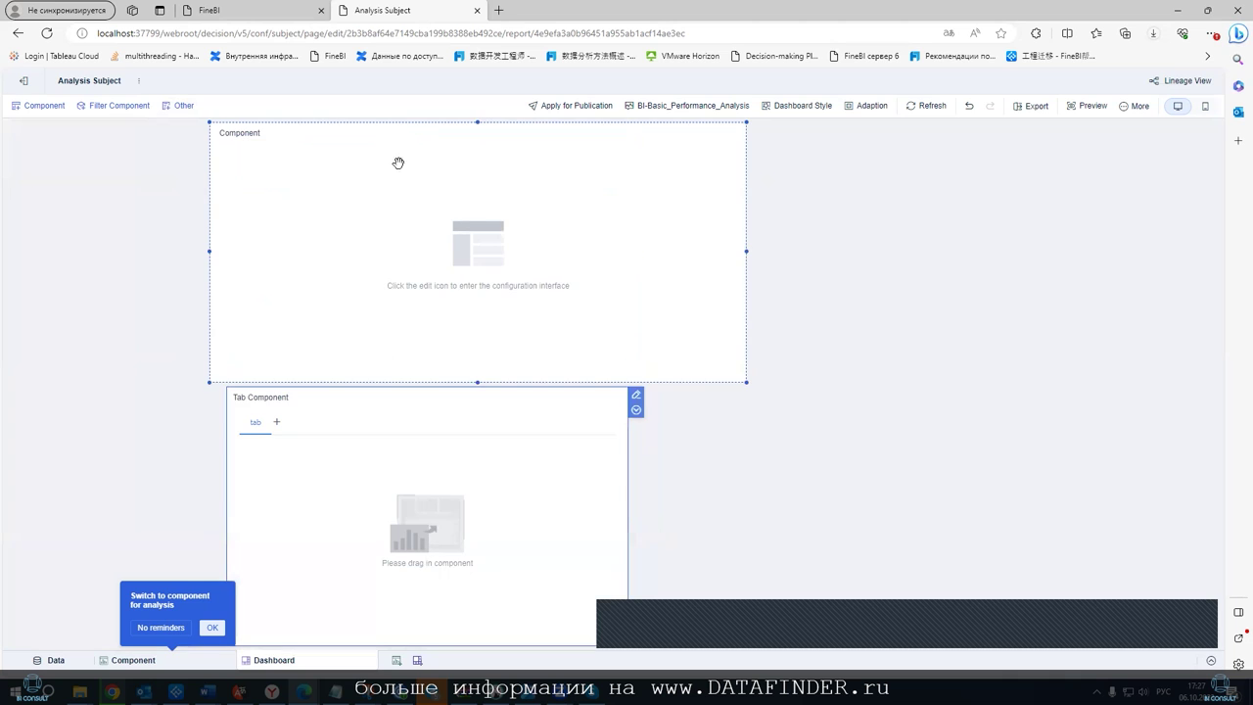
Add a second and a third tab to the Tab Component and enlarge it to span the dashboard's width above the Component
click(277, 422)
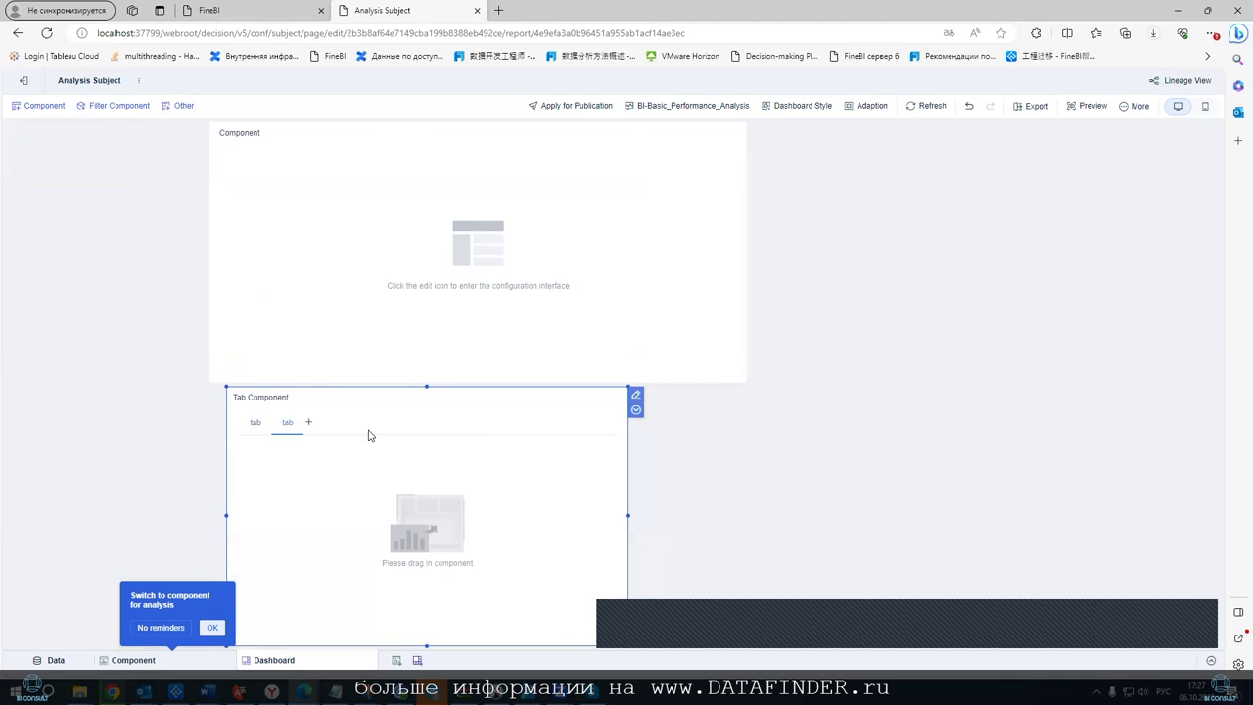
drag(225, 384, 40, 123)
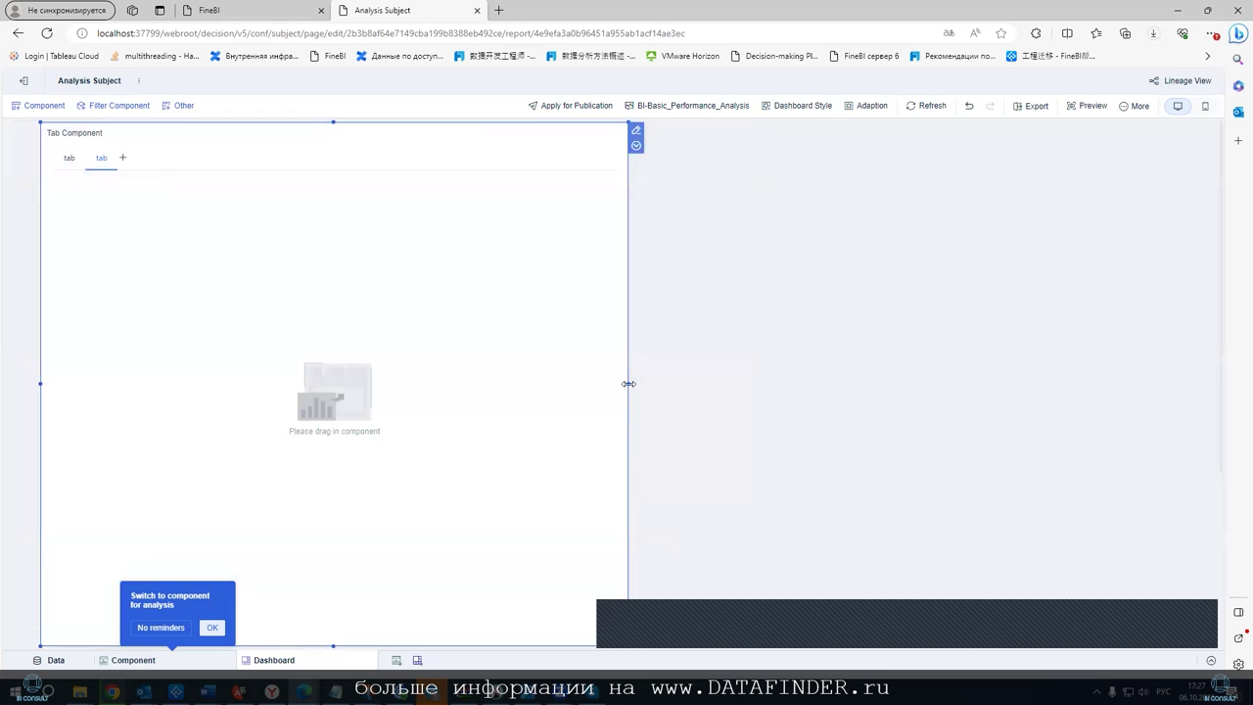
drag(629, 383, 1229, 397)
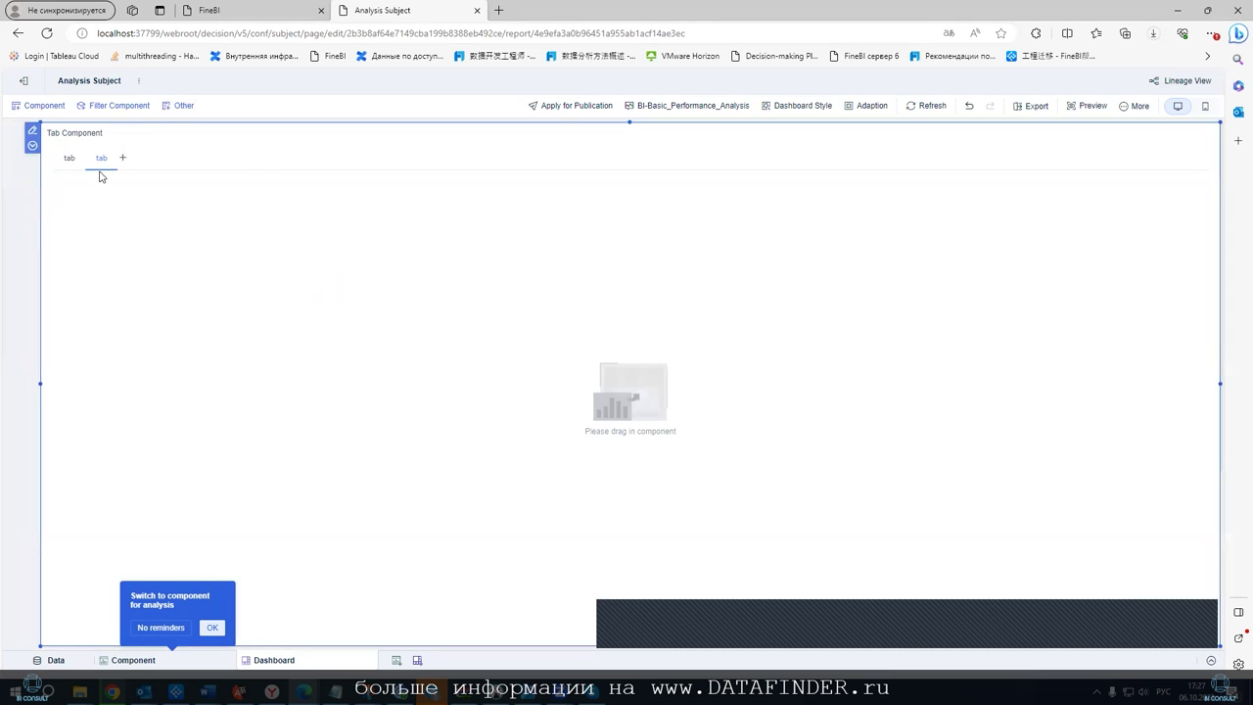
click(69, 164)
click(97, 167)
click(125, 161)
scroll(871, 372, down, 3)
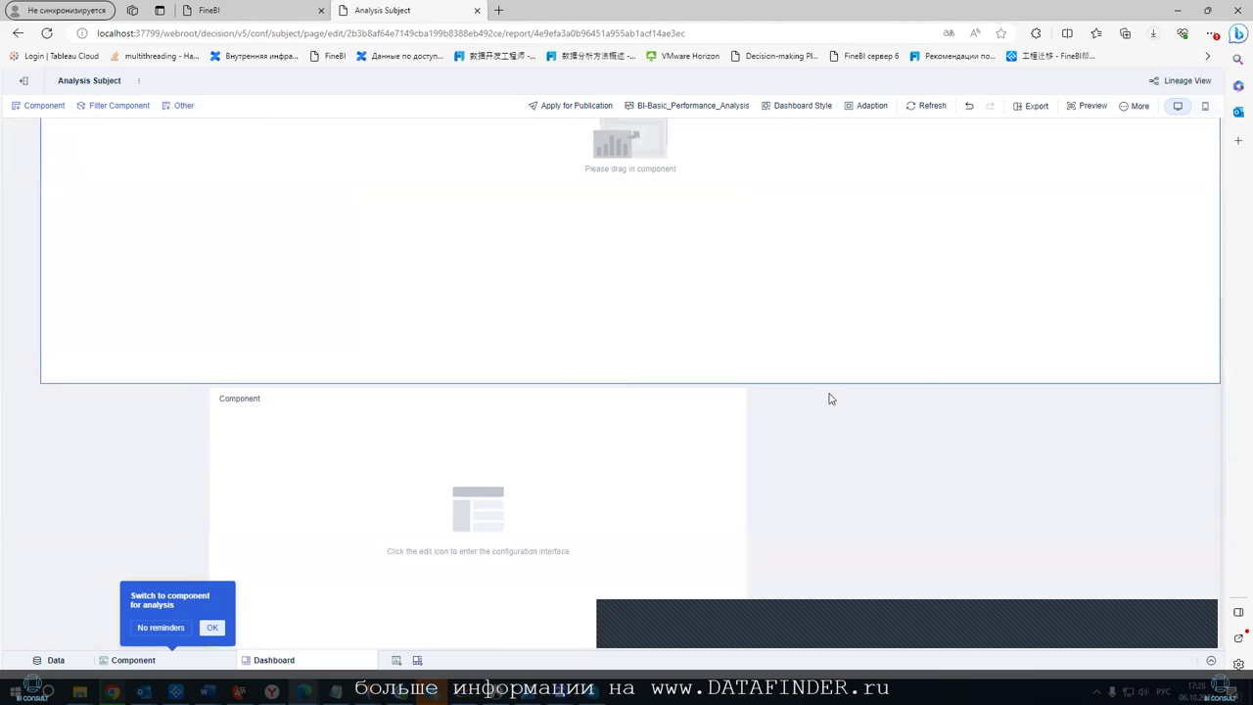
scroll(895, 413, up, 3)
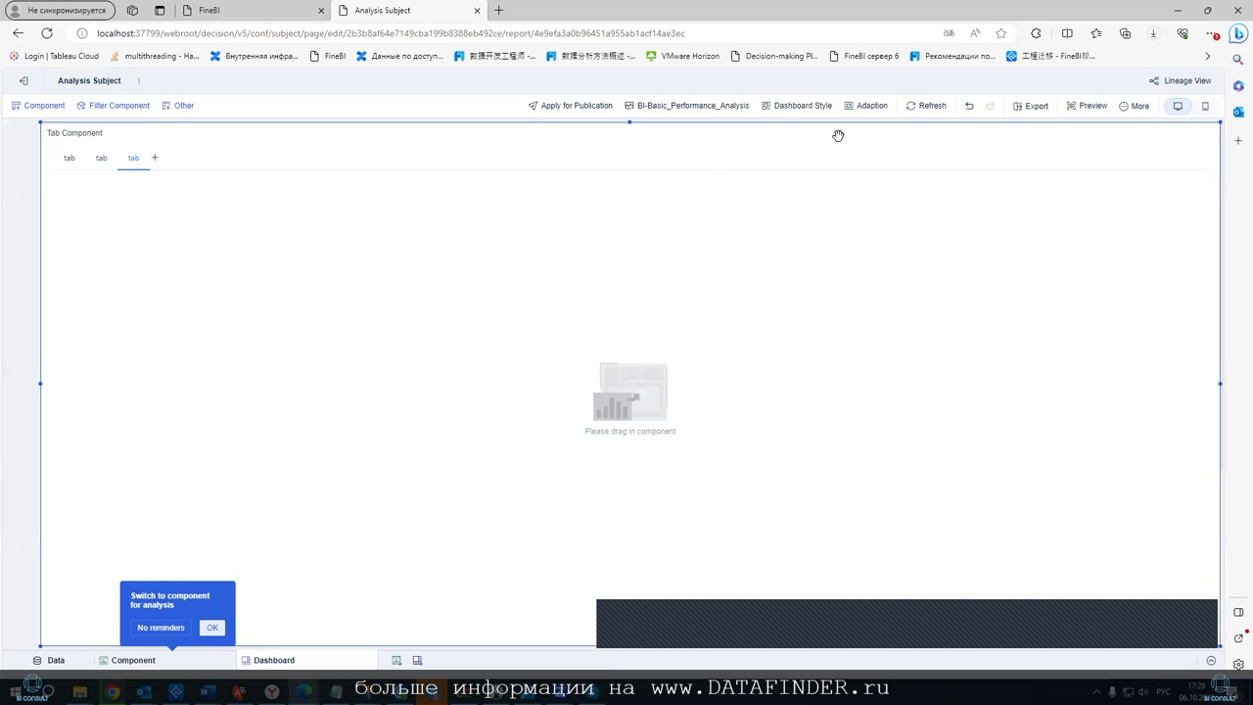
Show the subject's Lineage View, dismiss the component reminder and open the Component from the lineage diagram
click(1167, 80)
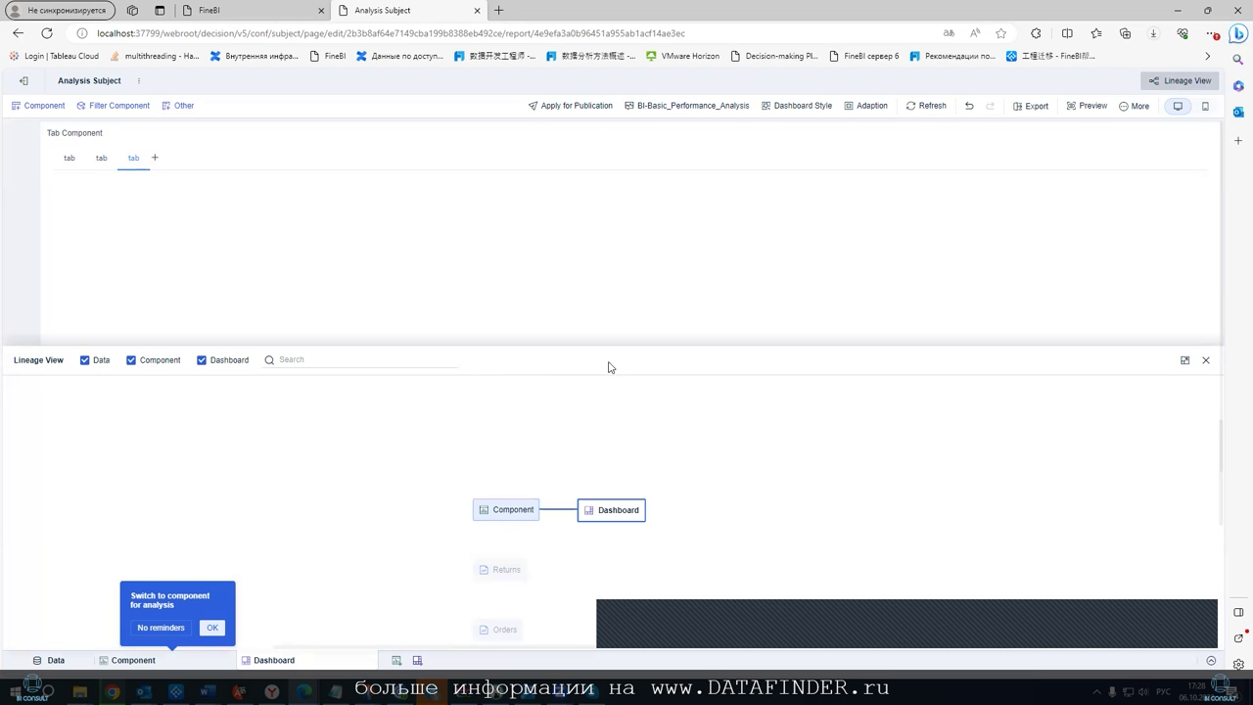
click(211, 627)
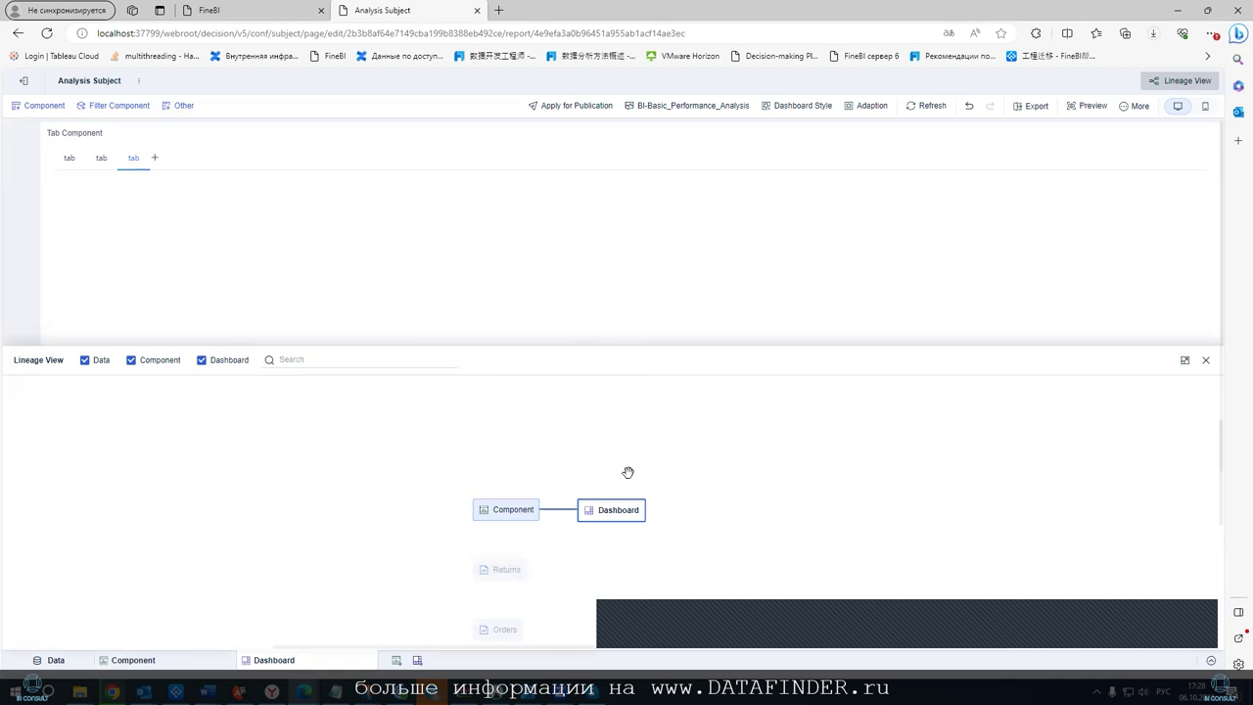
click(510, 514)
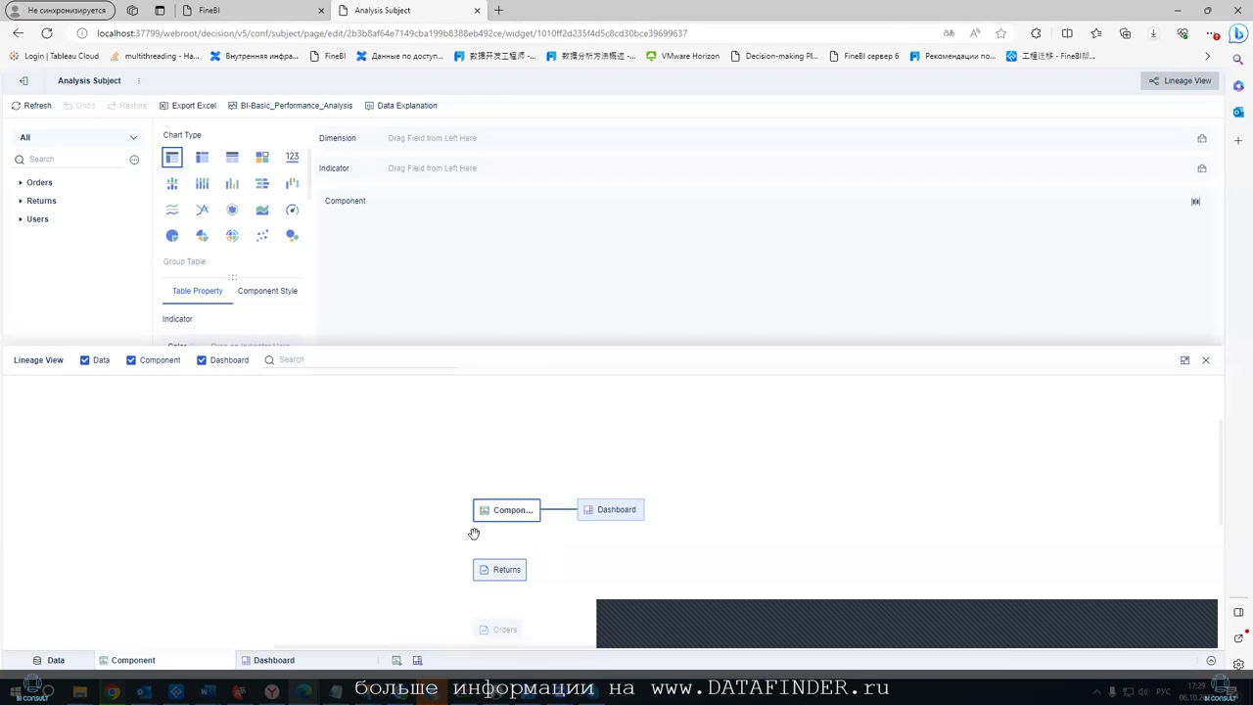
View the published DataAlertLevel dashboard from the Data Alert Testing folder in the Directory
click(196, 12)
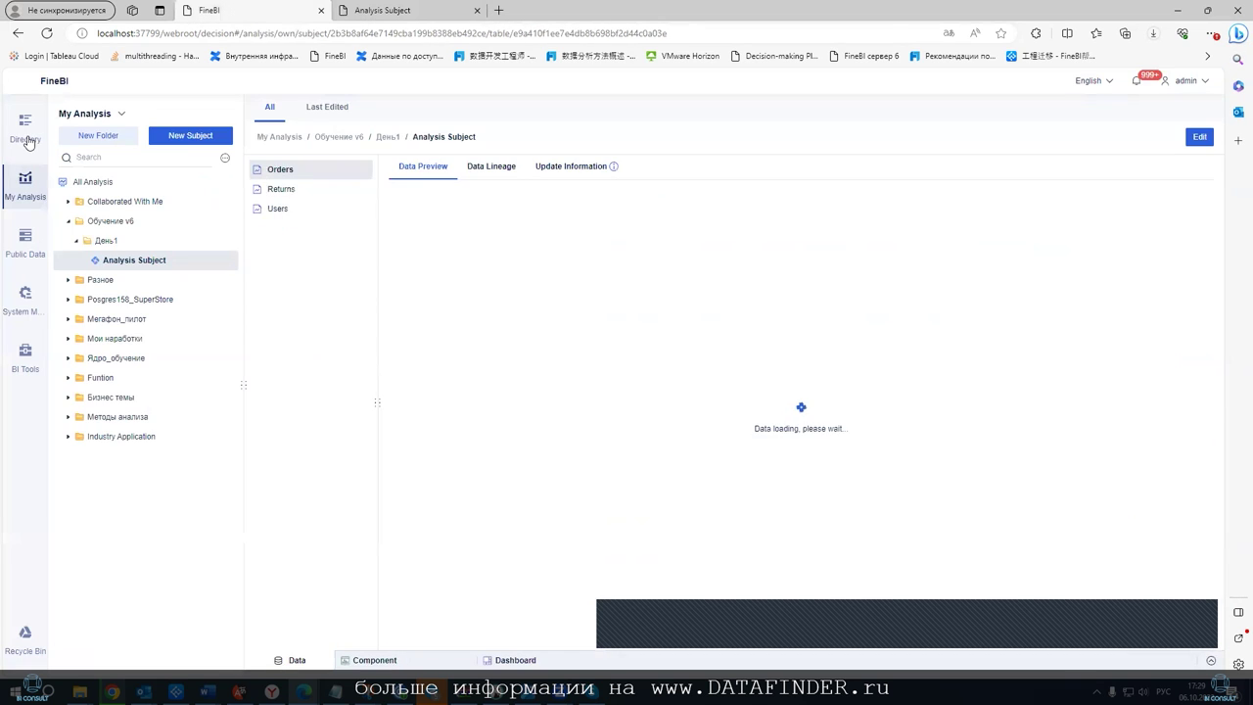
click(27, 147)
click(388, 12)
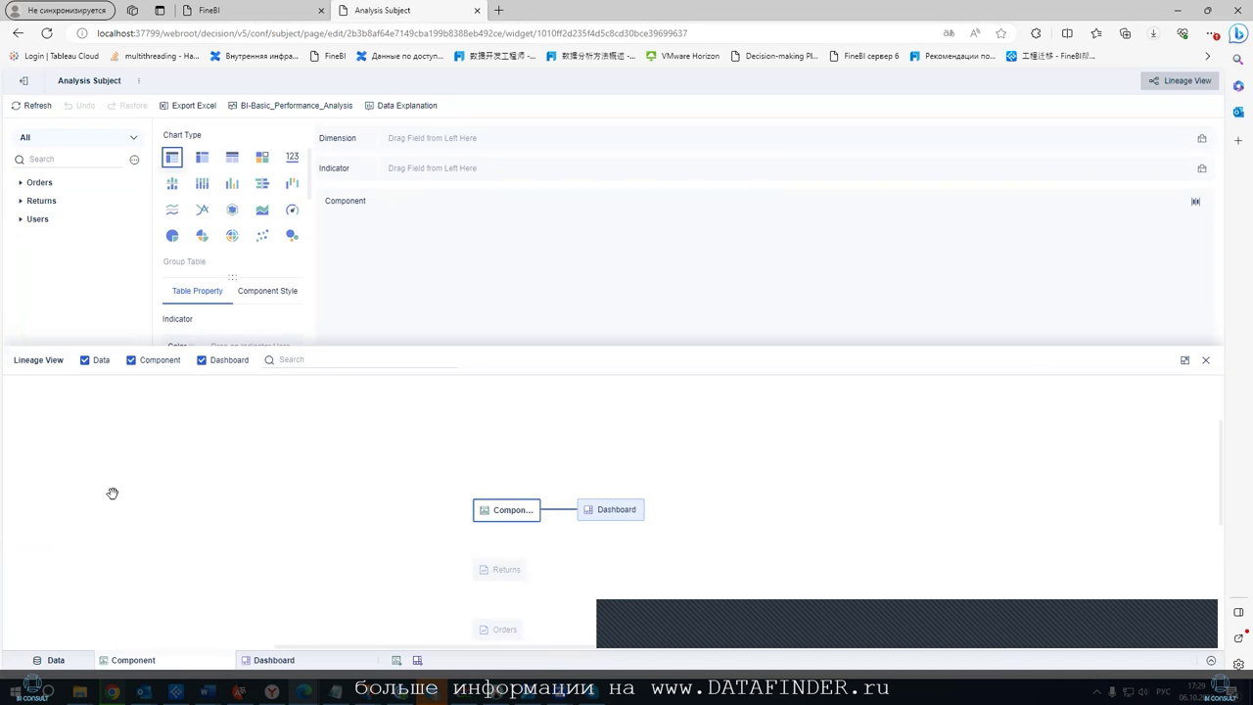
click(196, 10)
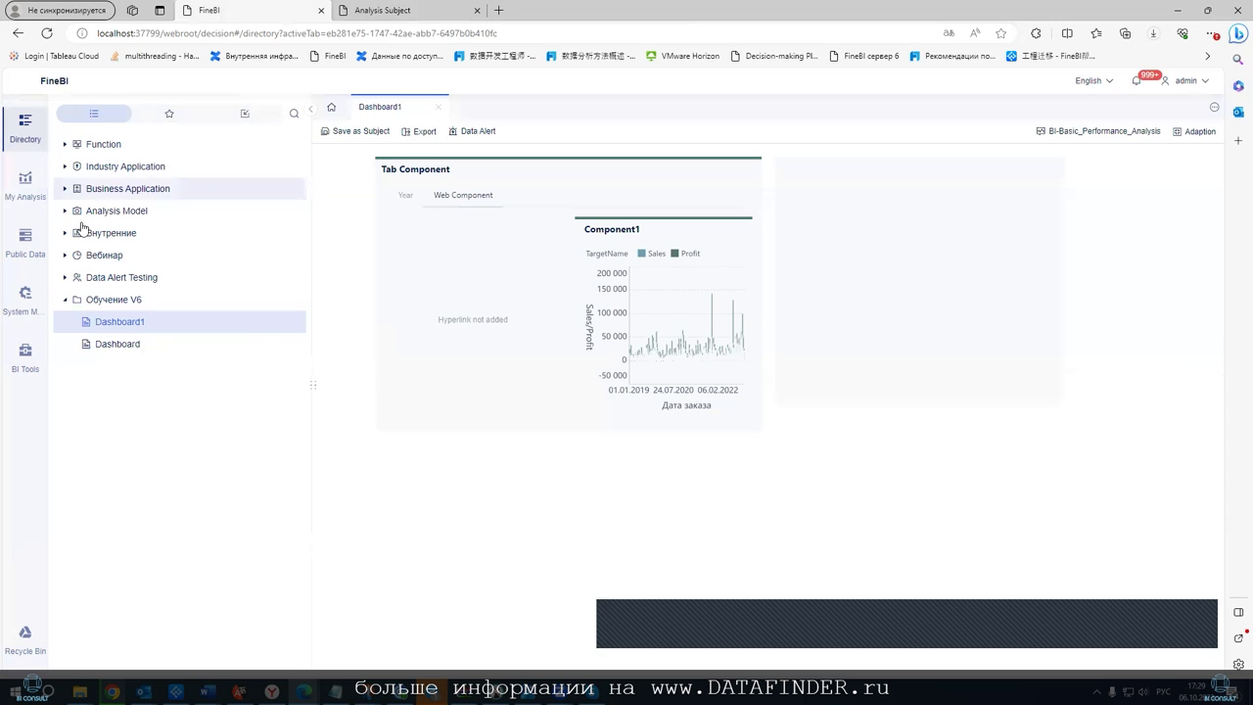
click(63, 278)
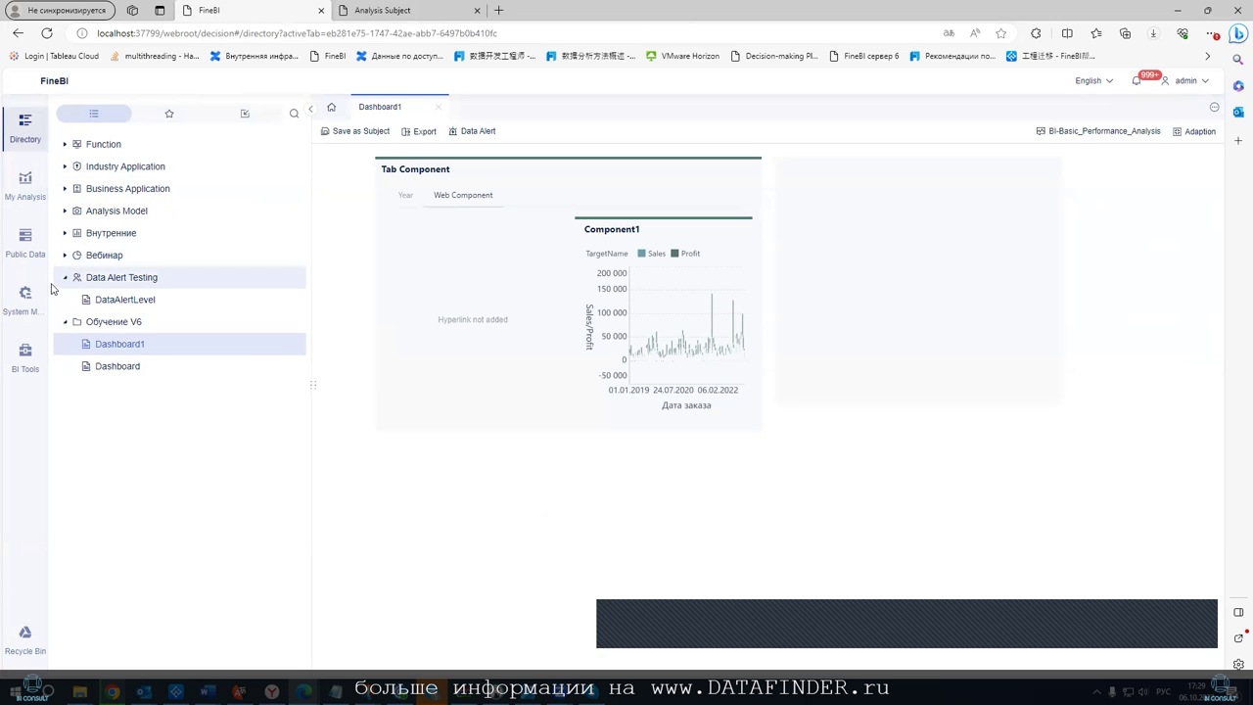
click(122, 302)
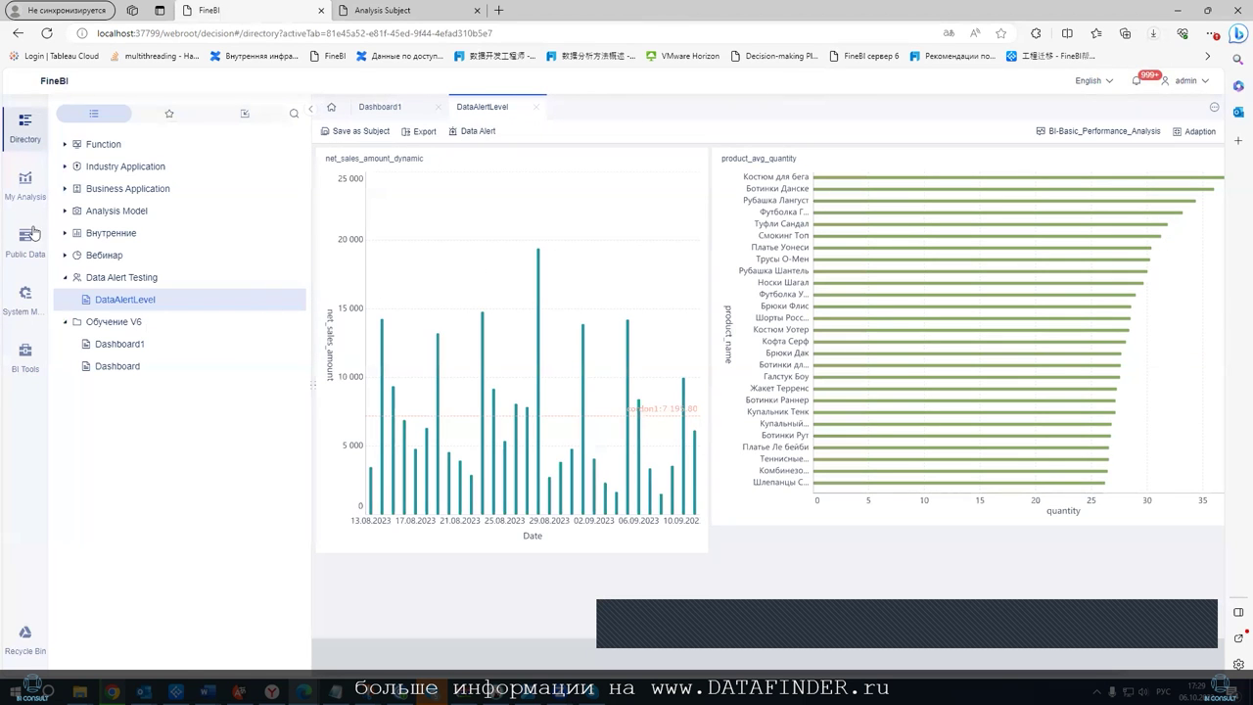
View the data lineage of the Orders and Returns tables in My Analysis, and close the Lineage View in the subject editor
click(26, 184)
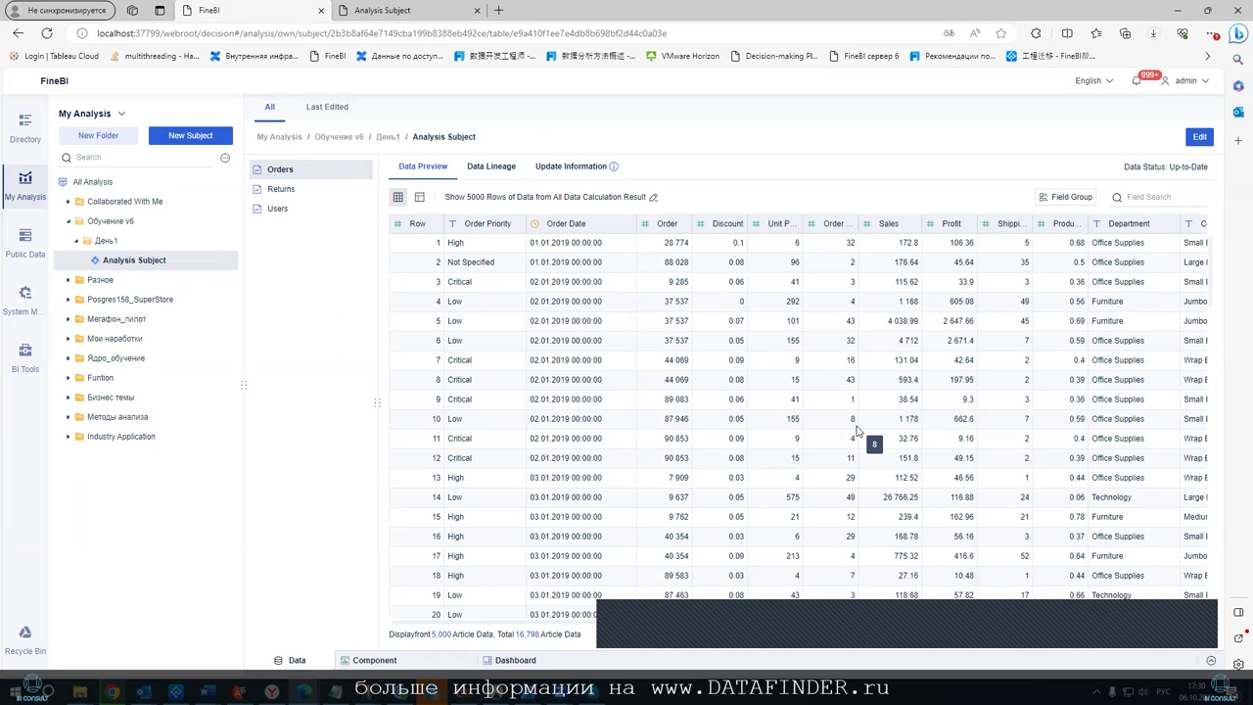
click(500, 175)
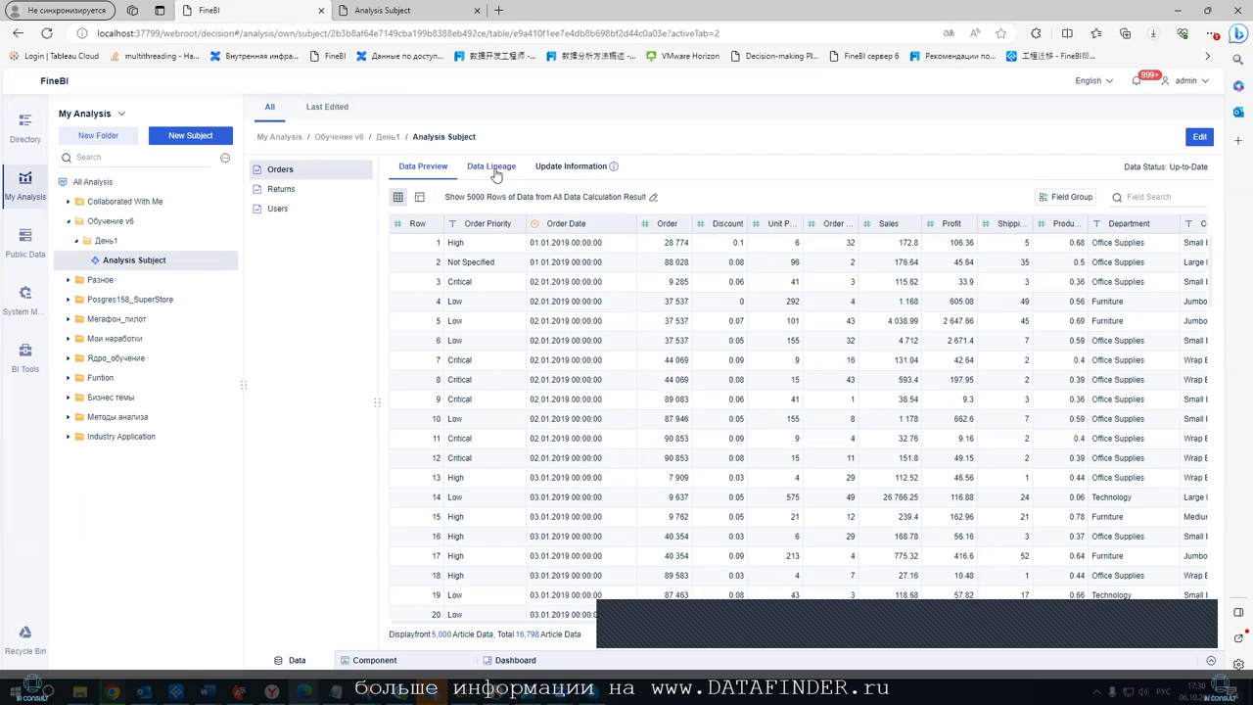
click(283, 191)
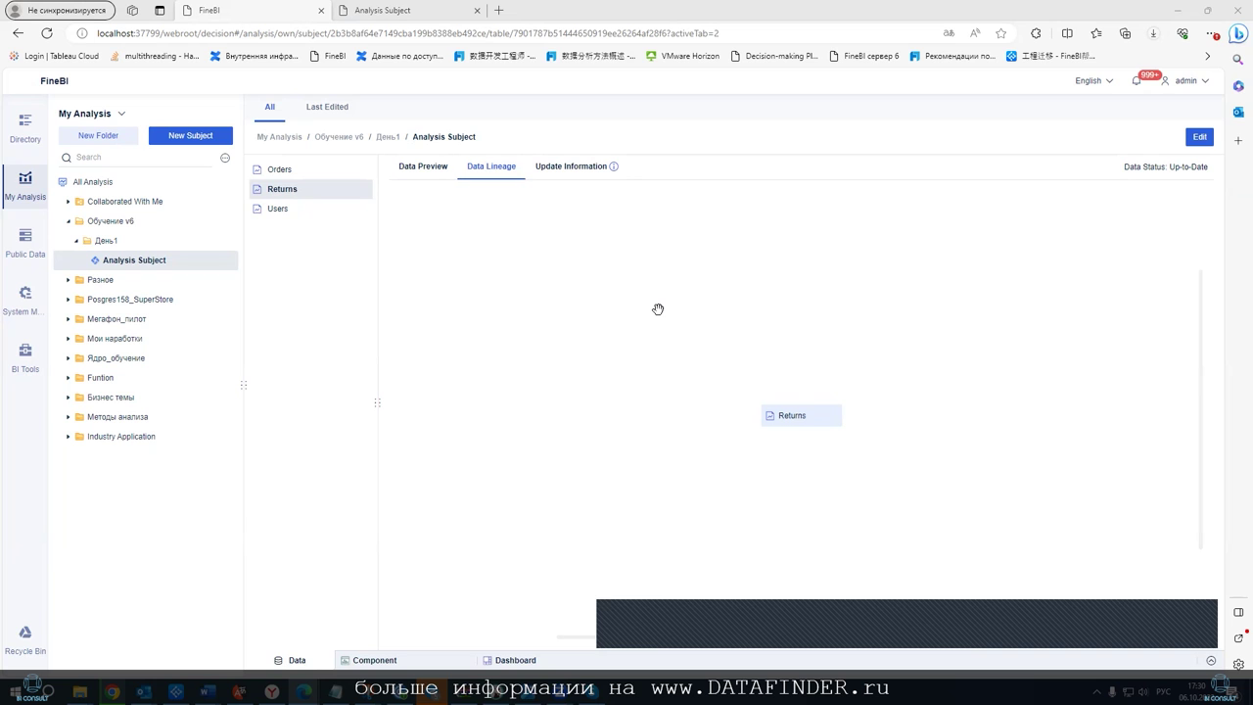
click(407, 21)
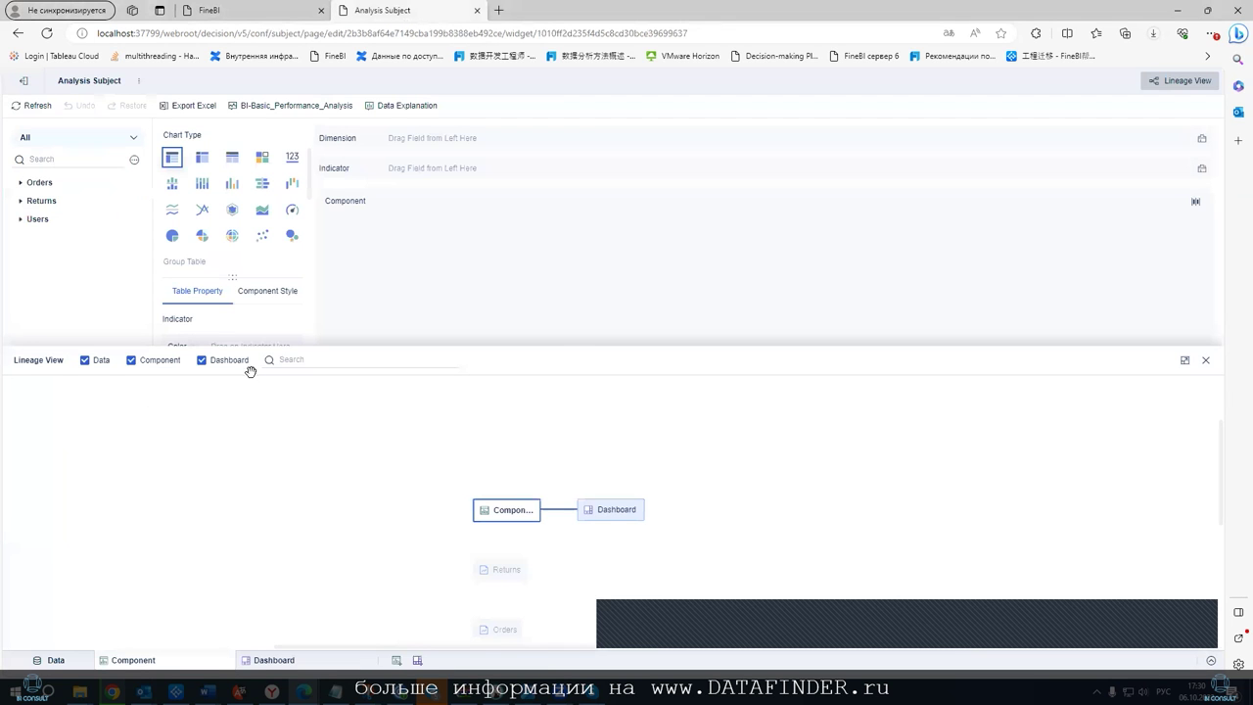
click(1206, 360)
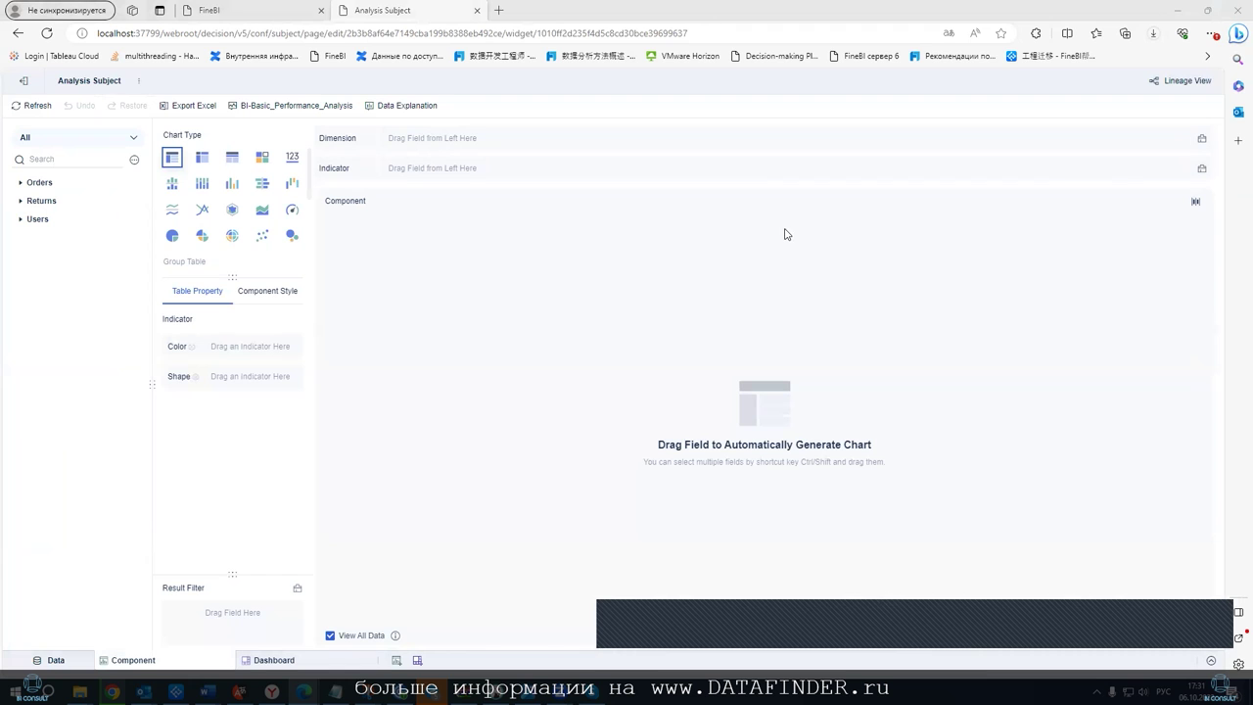
Open Public Data on the FineBI platform page and expand the FCP folder to view its datasets
click(209, 10)
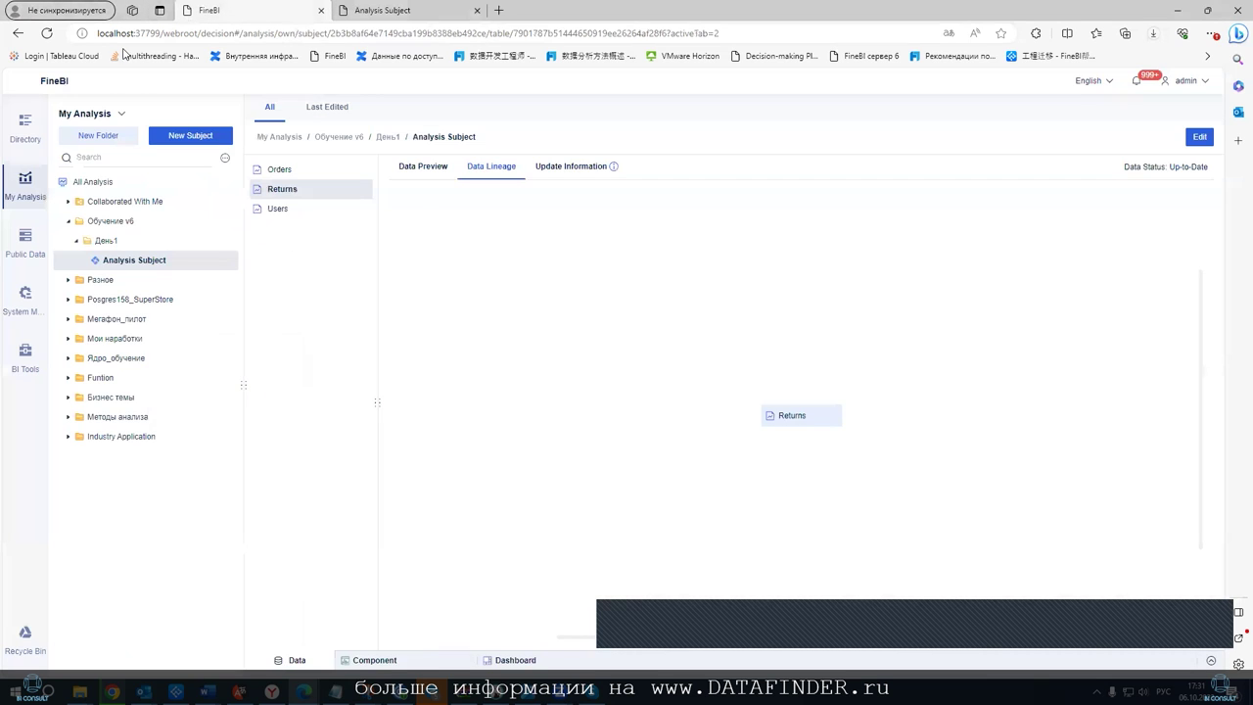
click(25, 237)
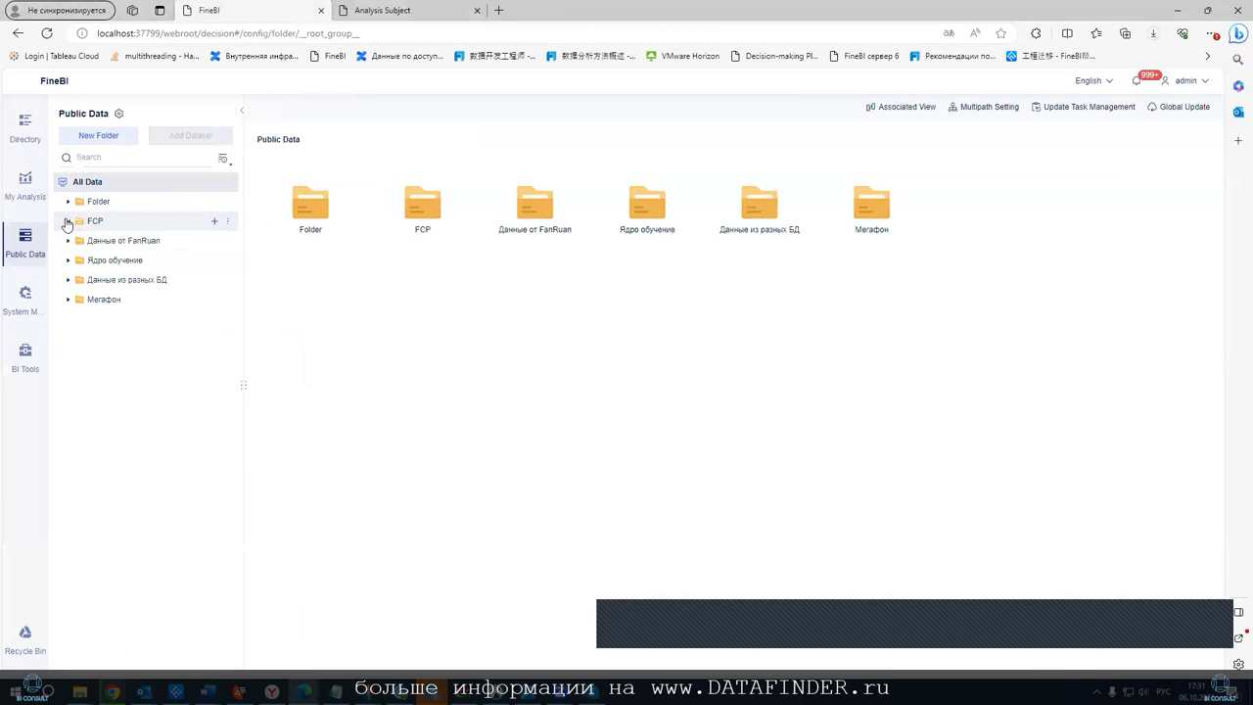
click(68, 221)
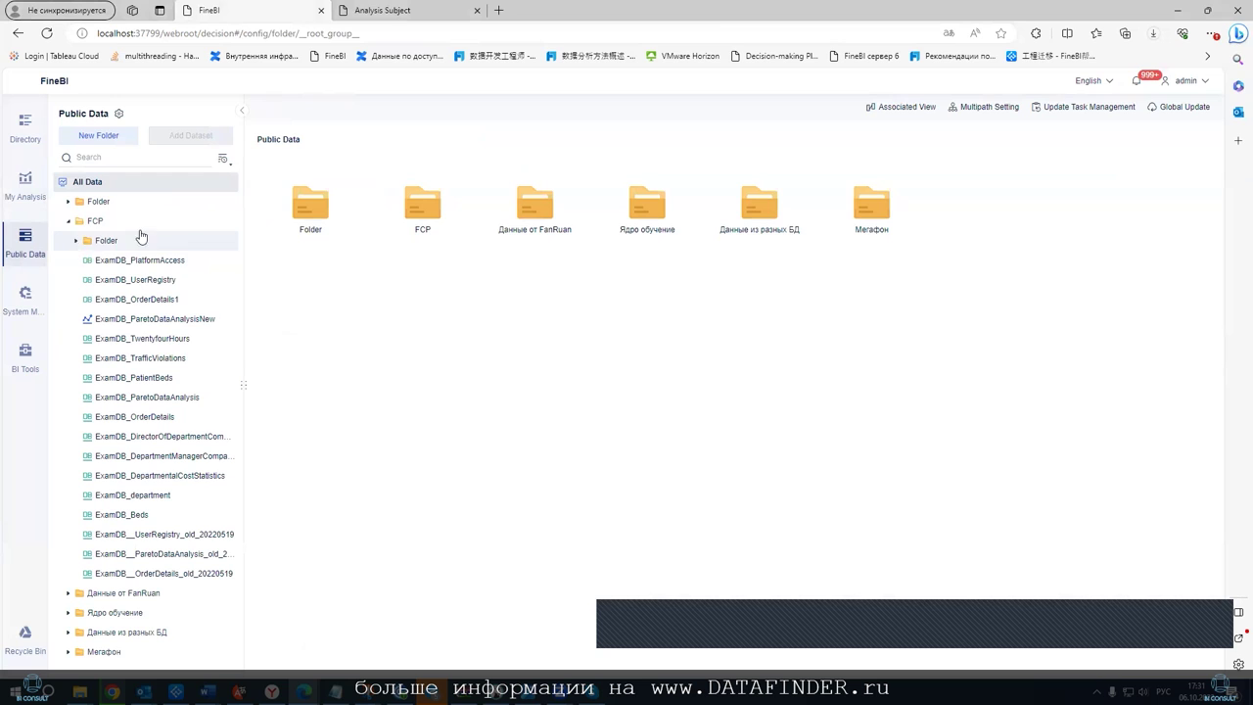